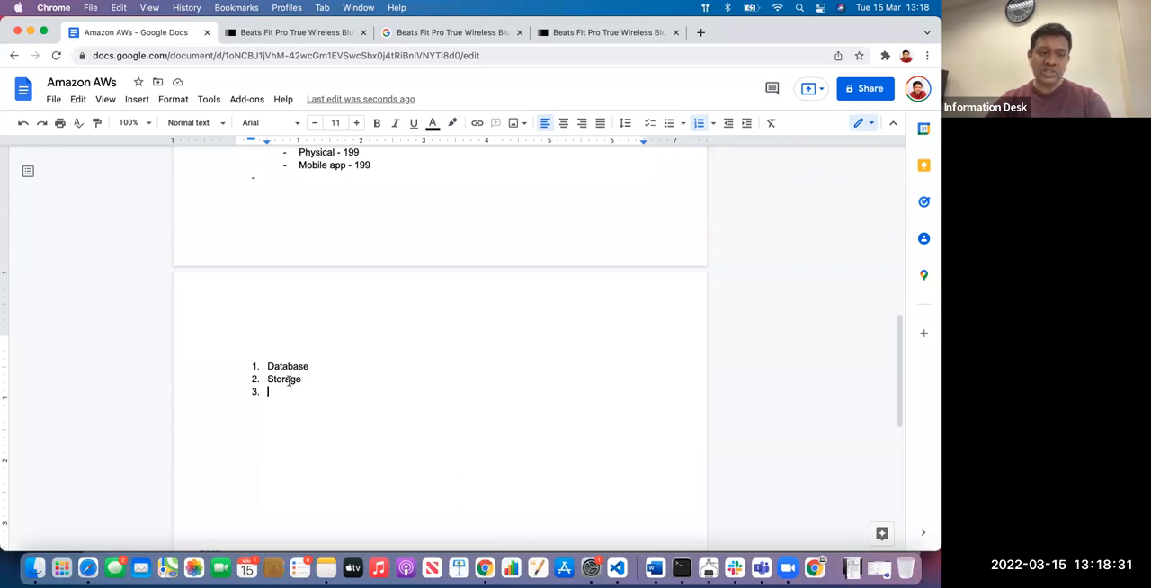
Extend the second numbered item to "Storage file" and add "Secruity" as the third item
click(327, 378)
text(file)
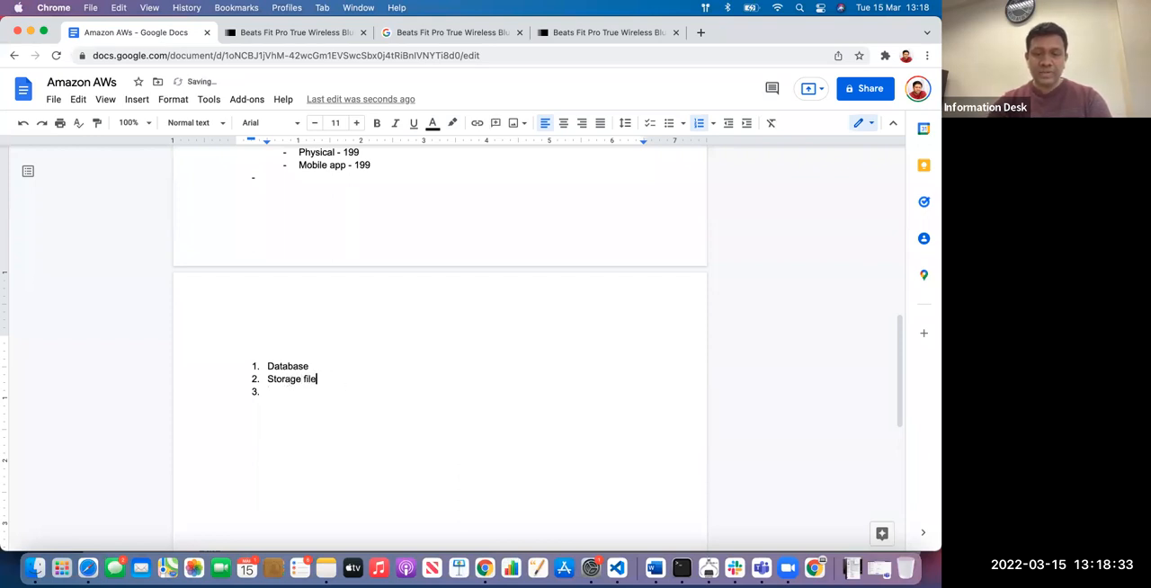
click(290, 397)
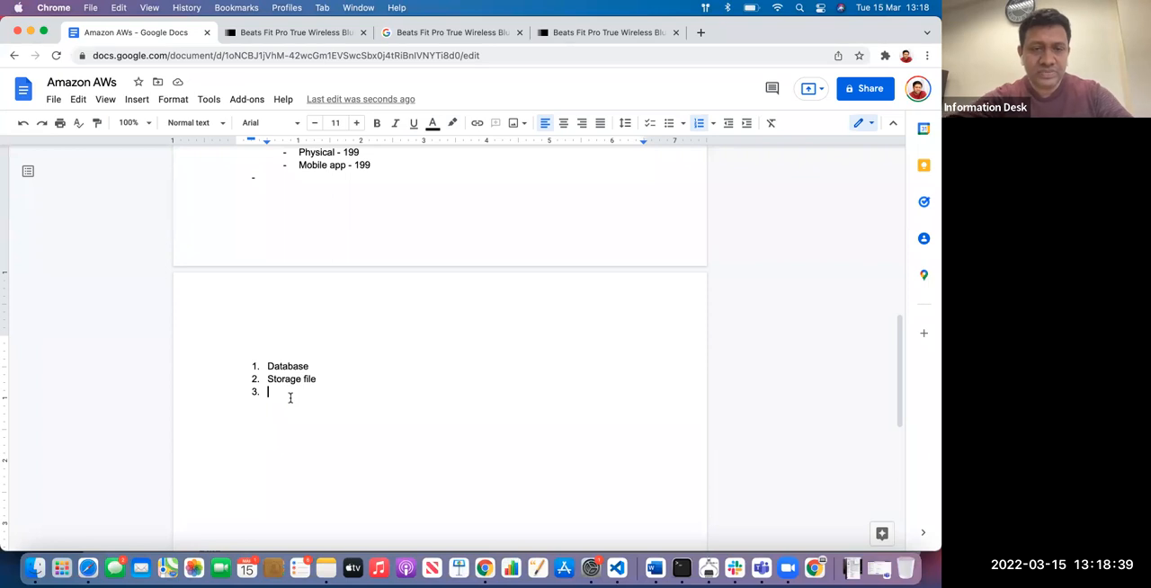
text(Ser)
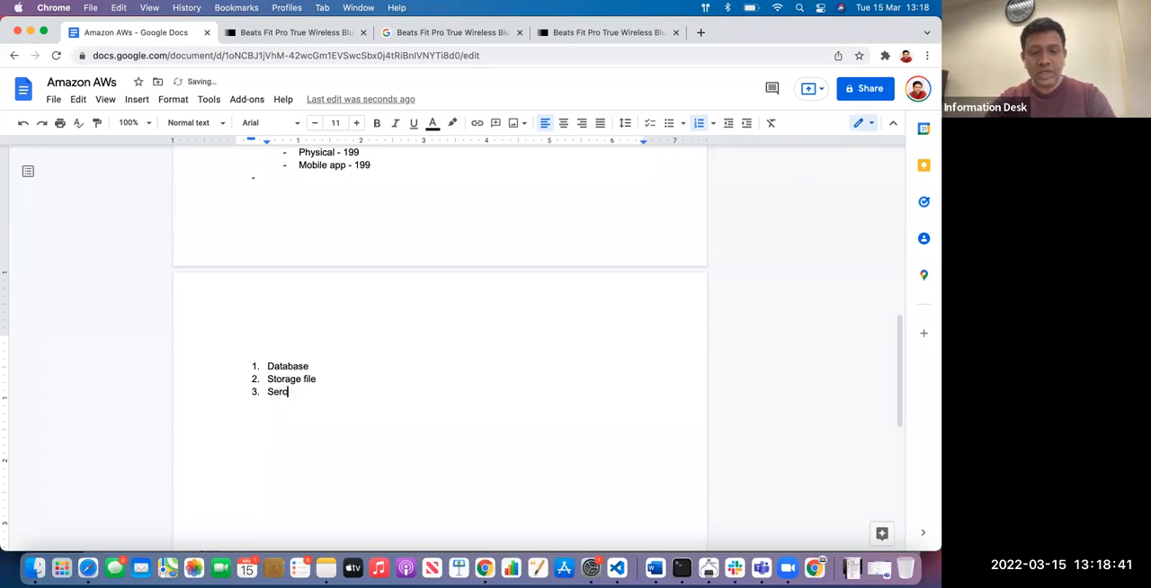
text(cruity)
key(Return)
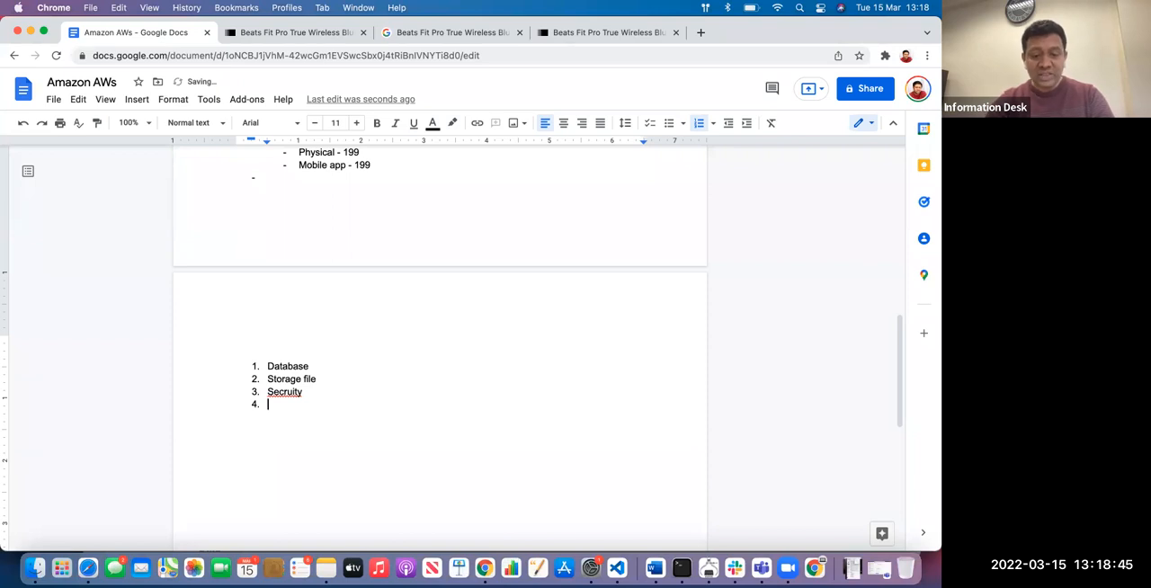
Add "VIRTUAL MACHINE" as the fourth list item and correct the misspelled third item to "Security"
text(VIR)
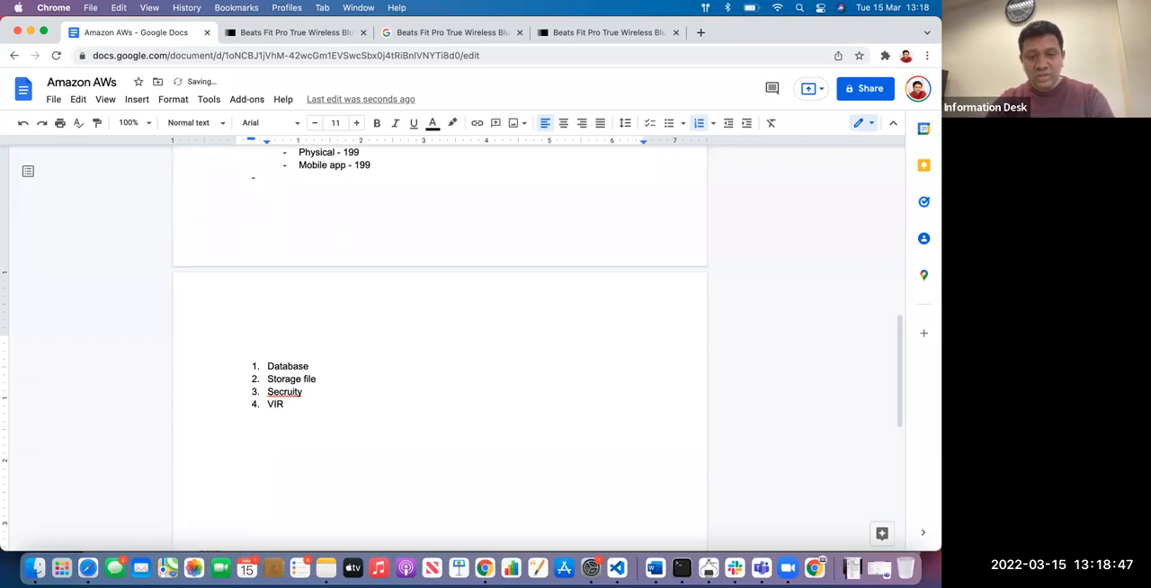
text(TUAL MACHINE)
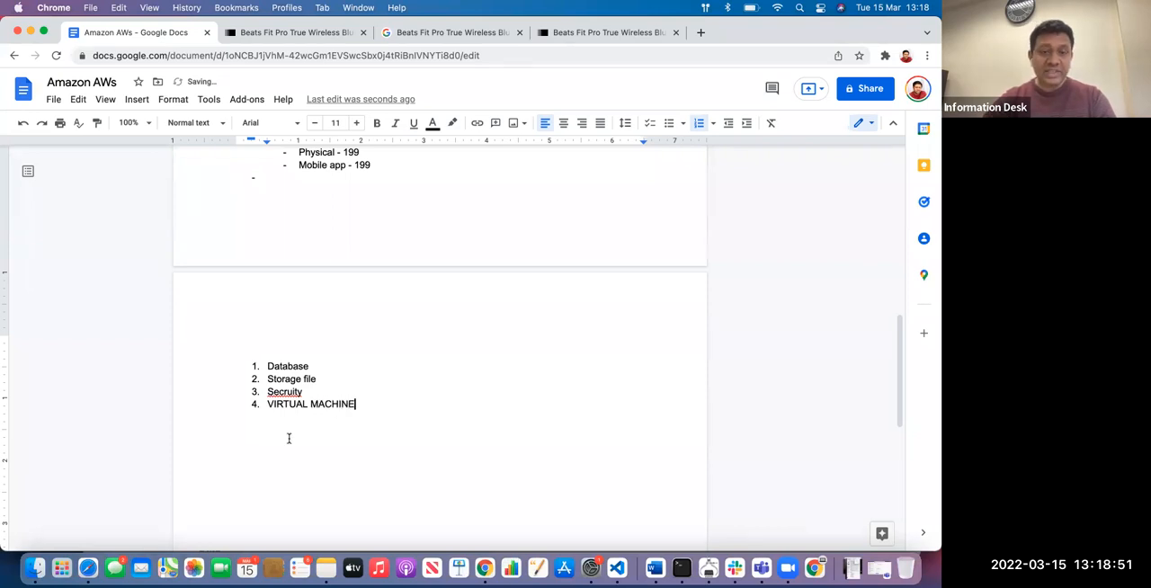
right_click(282, 387)
click(338, 247)
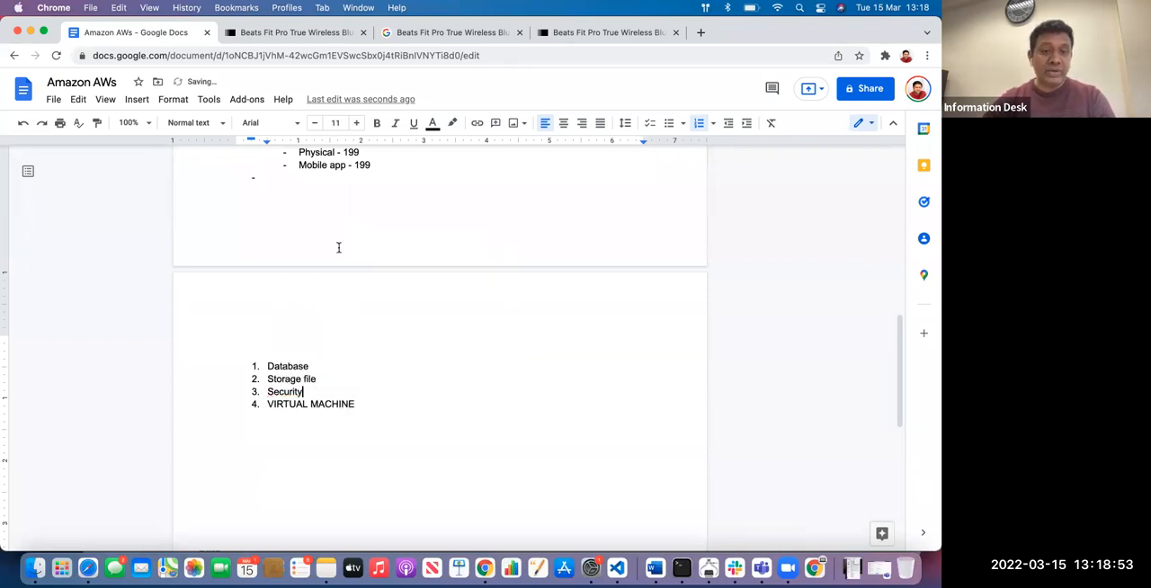
Append "(Server) Host the services" to the VIRTUAL MACHINE item in the numbered list
click(379, 401)
text(()
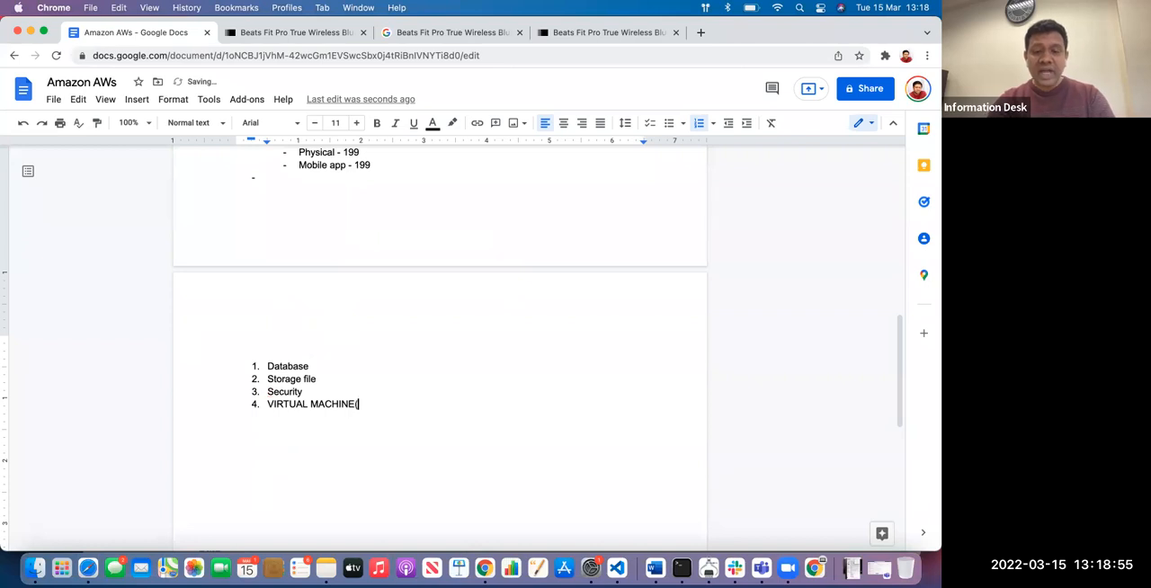
text(Ser)
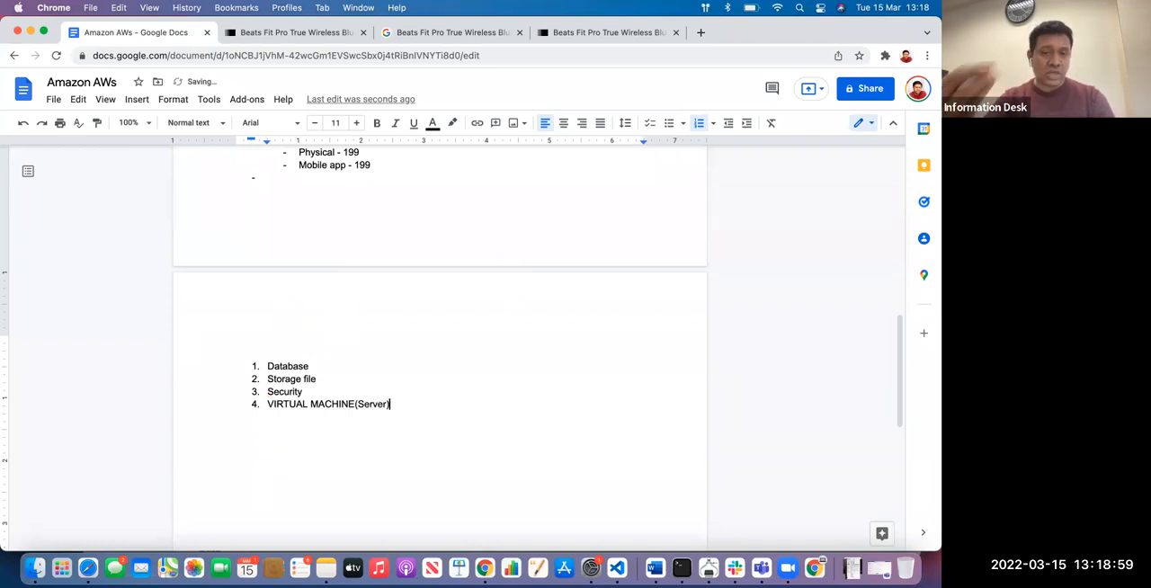
text(ver) Host the services)
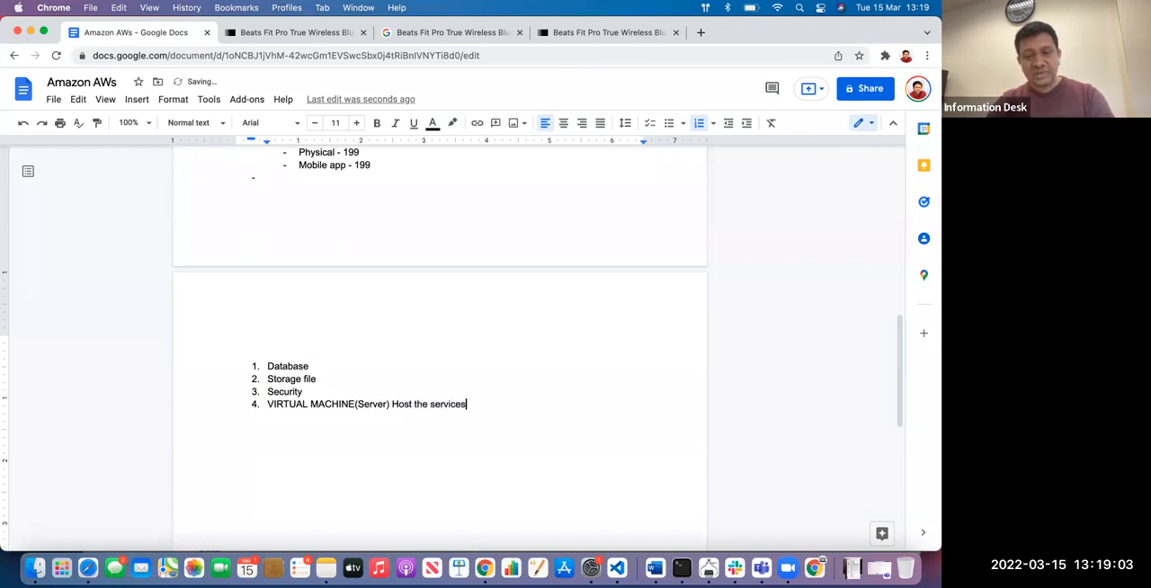
Add a fifth list item reading "VIRTUAL MACHINE(Server) Host the WEBSITE"
key(Return)
text(VIRT)
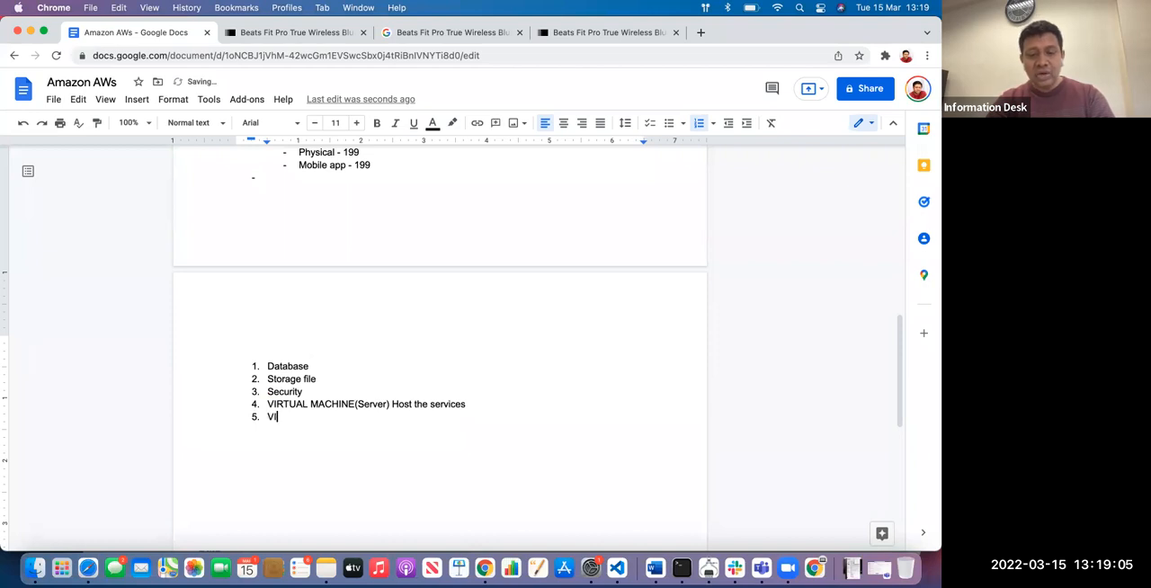
key(BackSpace)
key(BackSpace)
text(RUTUALO MA)
key(BackSpace)
key(BackSpace)
key(BackSpace)
key(BackSpace)
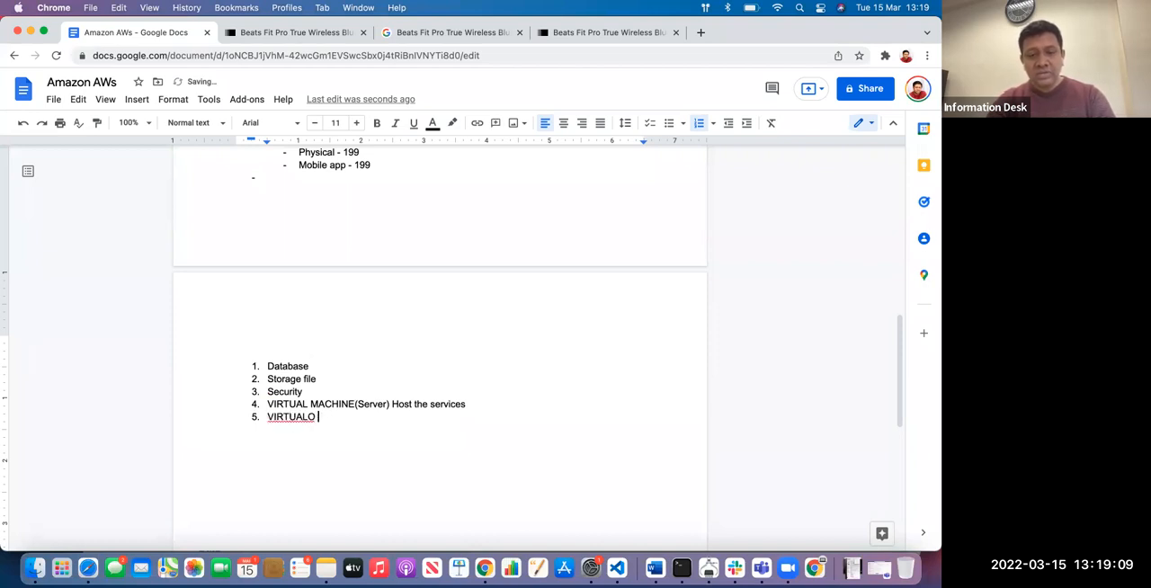
text(MACHINE()
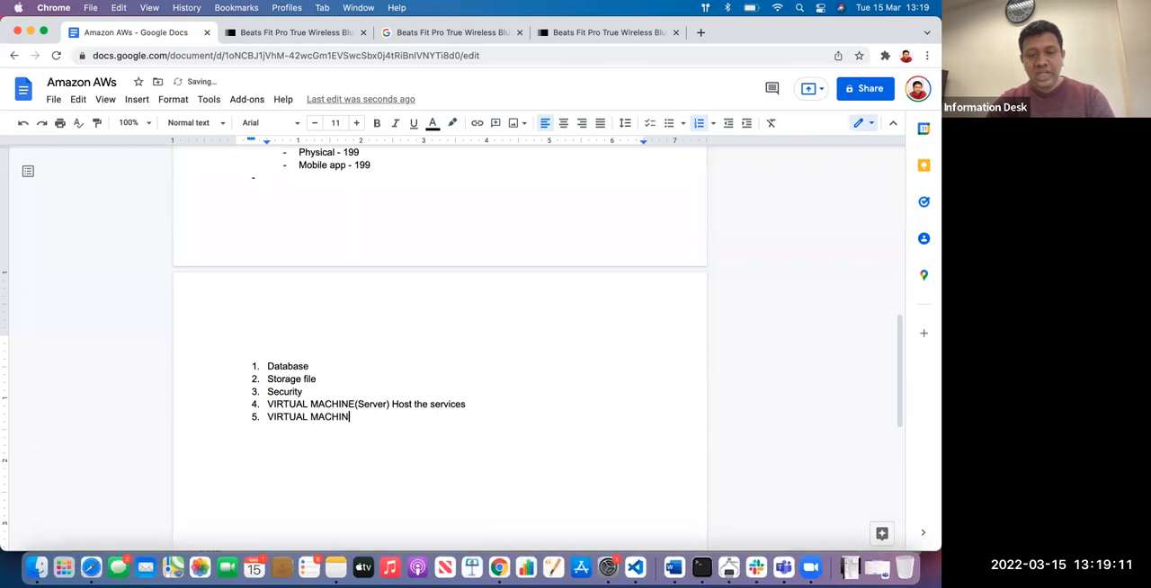
text(Se)
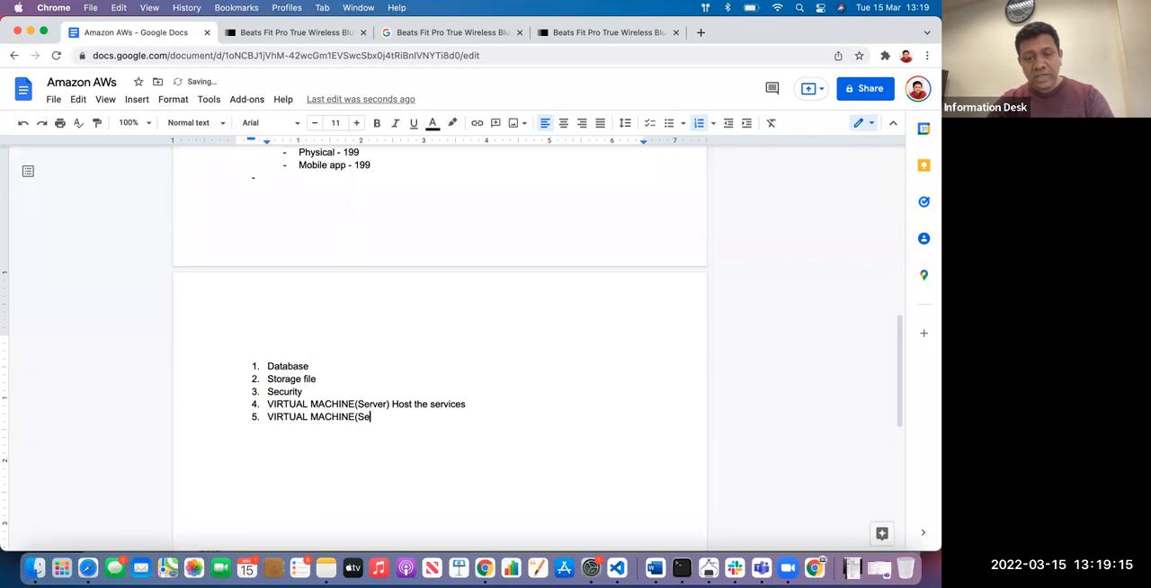
text(rerv)
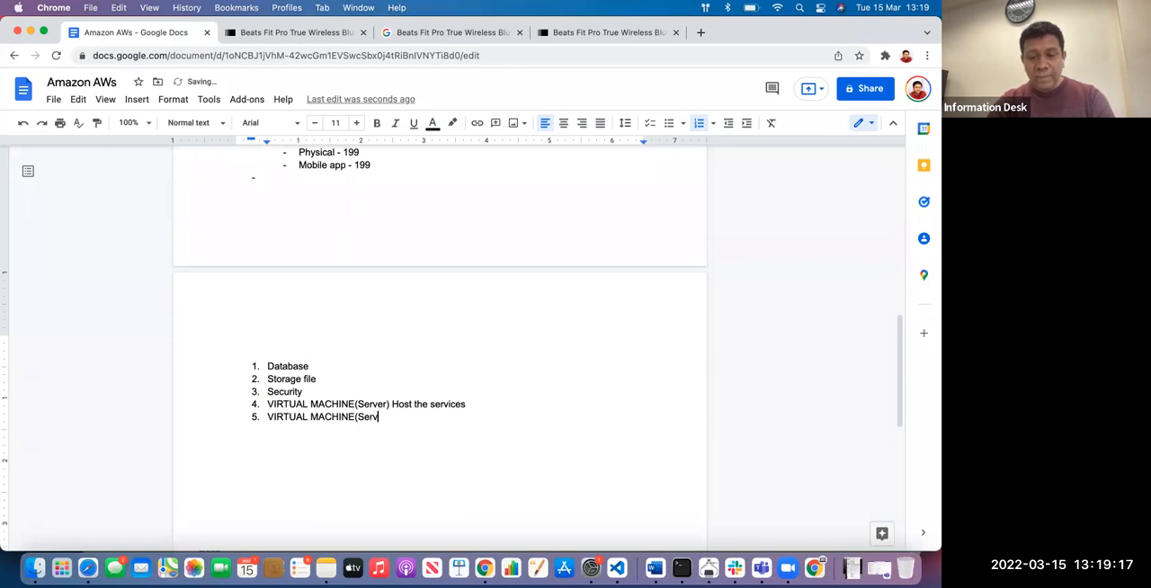
text(er) Hos)
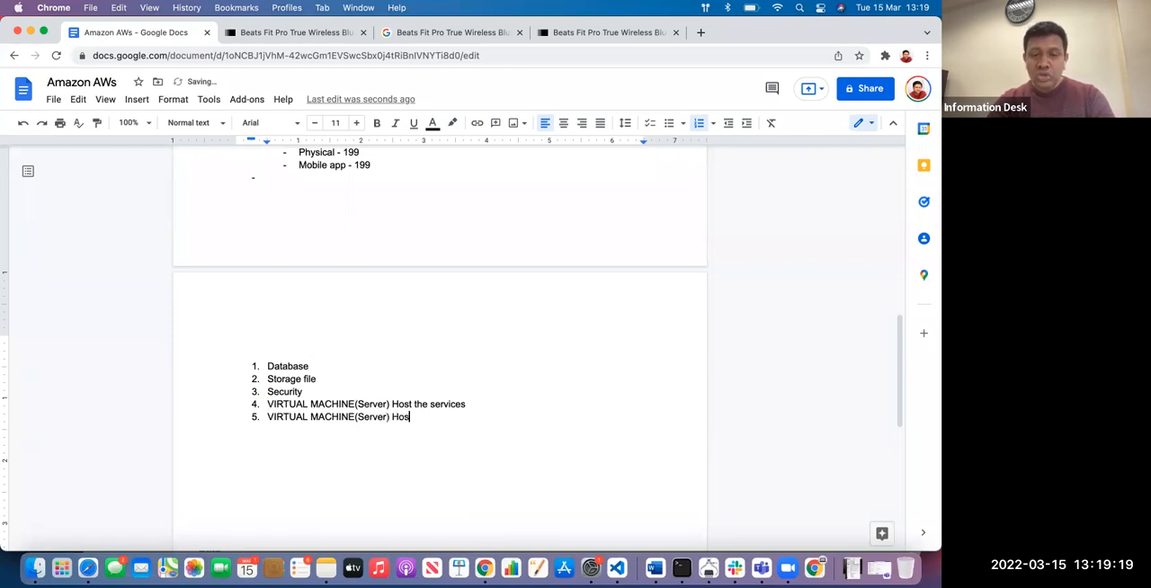
text(t the WEBSITE)
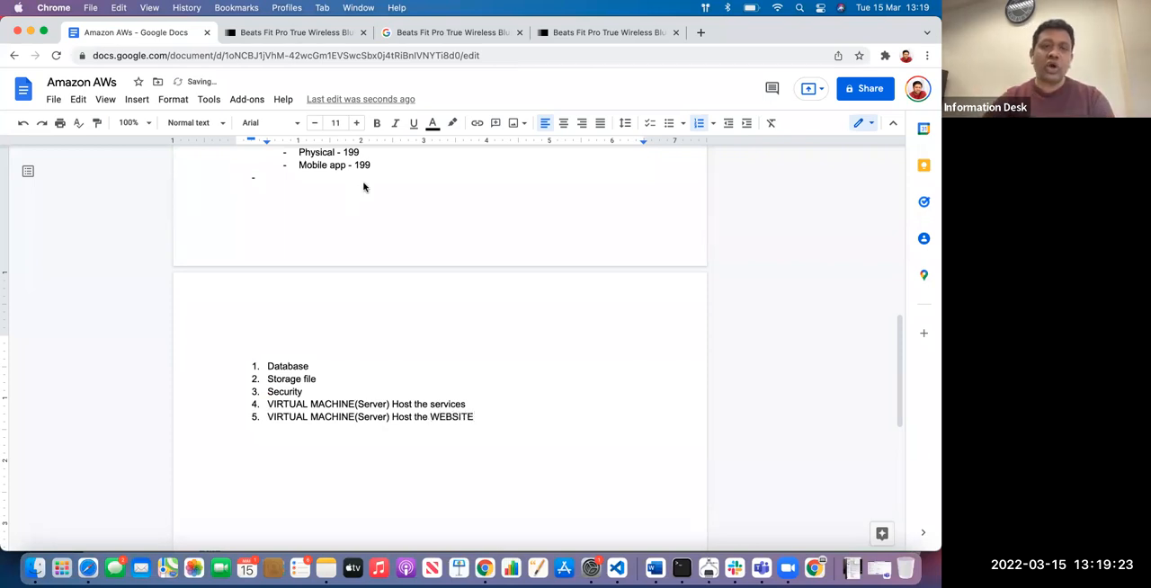
Examine the domain part of the John Lewis product page's web address and return to the notes document
click(310, 33)
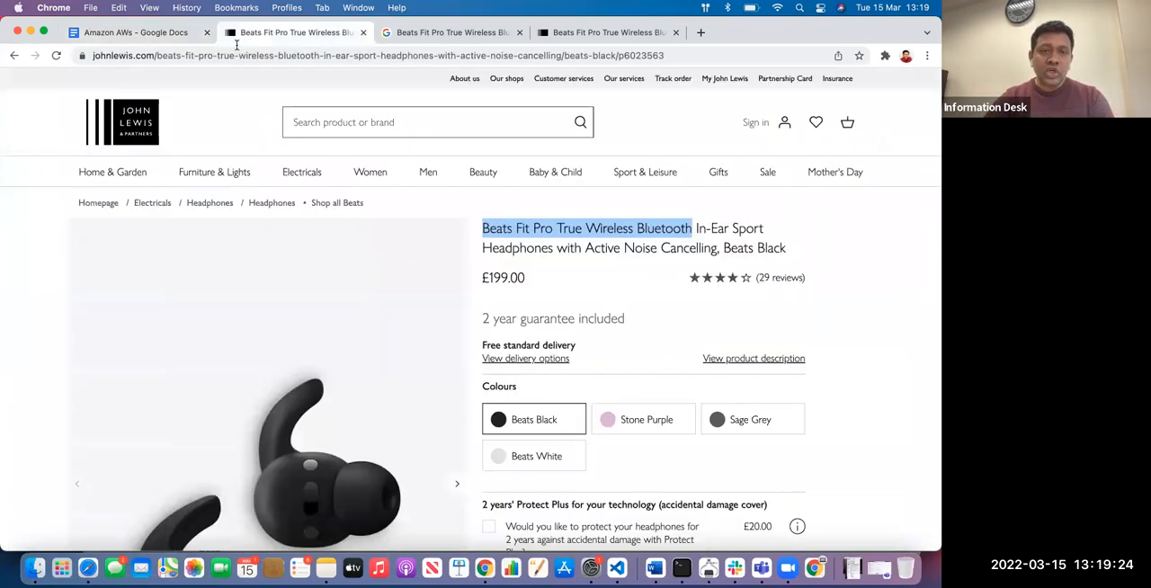
click(155, 58)
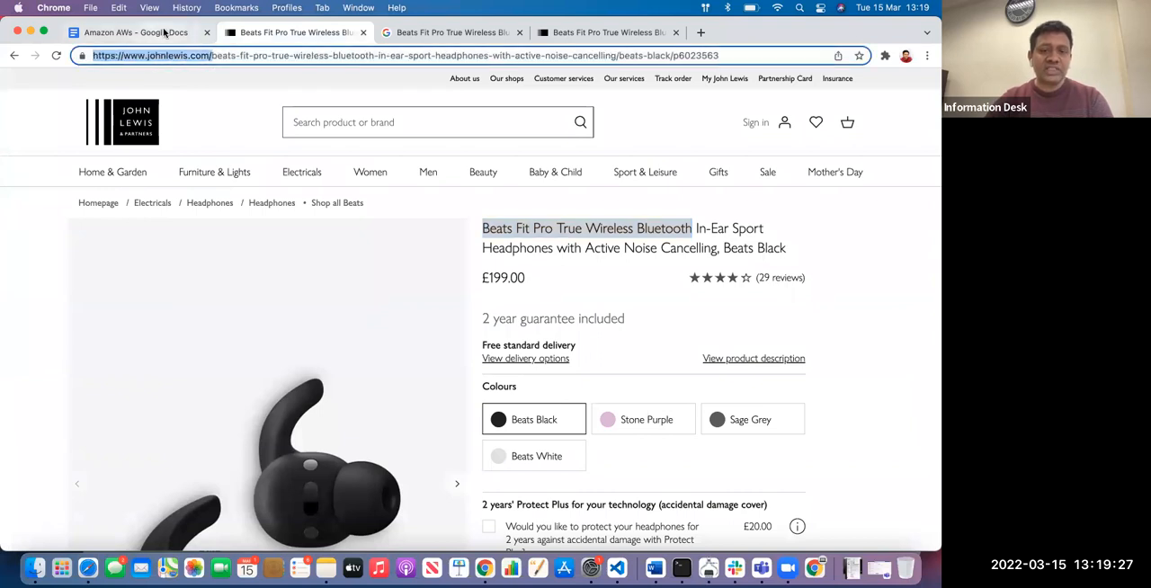
click(164, 33)
Review the numbered list of hosting requirements against the AWS Services picture in the document
drag(467, 404, 377, 404)
click(516, 403)
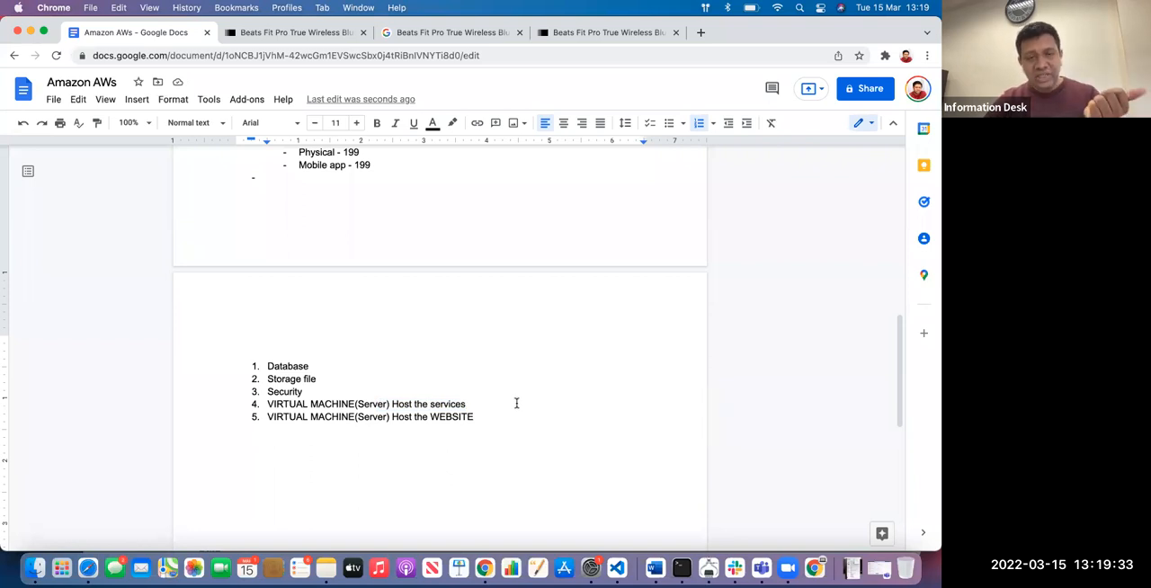
drag(306, 393, 254, 396)
drag(326, 378, 255, 366)
click(353, 378)
scroll(513, 404, up, 10)
scroll(523, 374, down, 3)
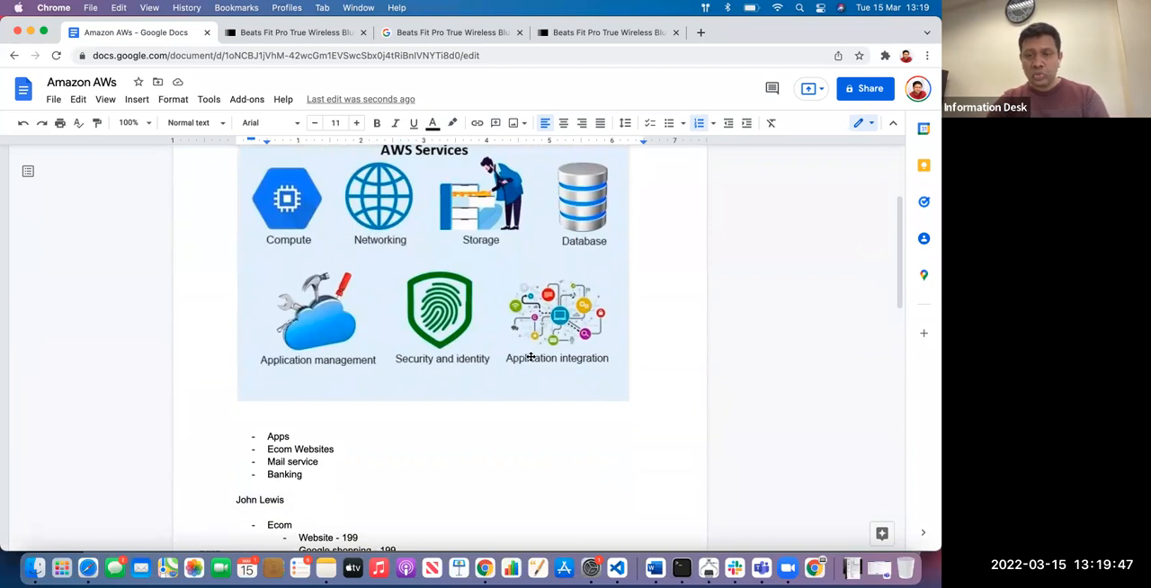
scroll(552, 335, down, 1)
scroll(459, 347, down, 10)
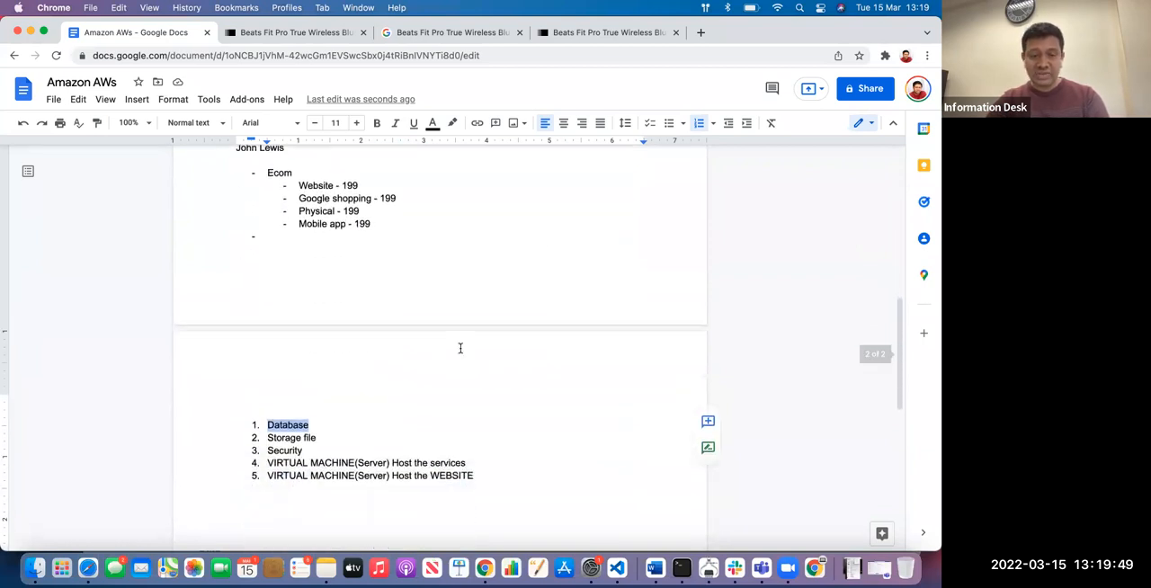
Add "Integratation" as the sixth item of the numbered list
click(494, 382)
key(Return)
text(Integratatoin)
key(BackSpace)
key(BackSpace)
key(BackSpace)
key(BackSpace)
text(tatoin)
key(BackSpace)
key(BackSpace)
key(BackSpace)
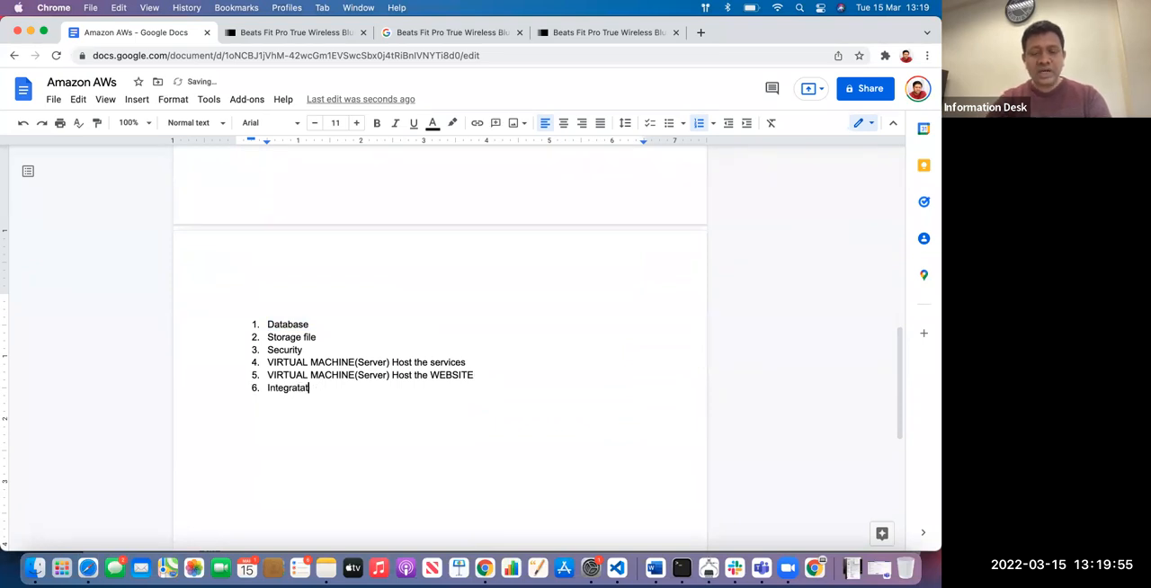
Review the AWS Services picture and the Apps, Ecom Websites, Mail service and Banking notes beneath it
scroll(372, 286, up, 15)
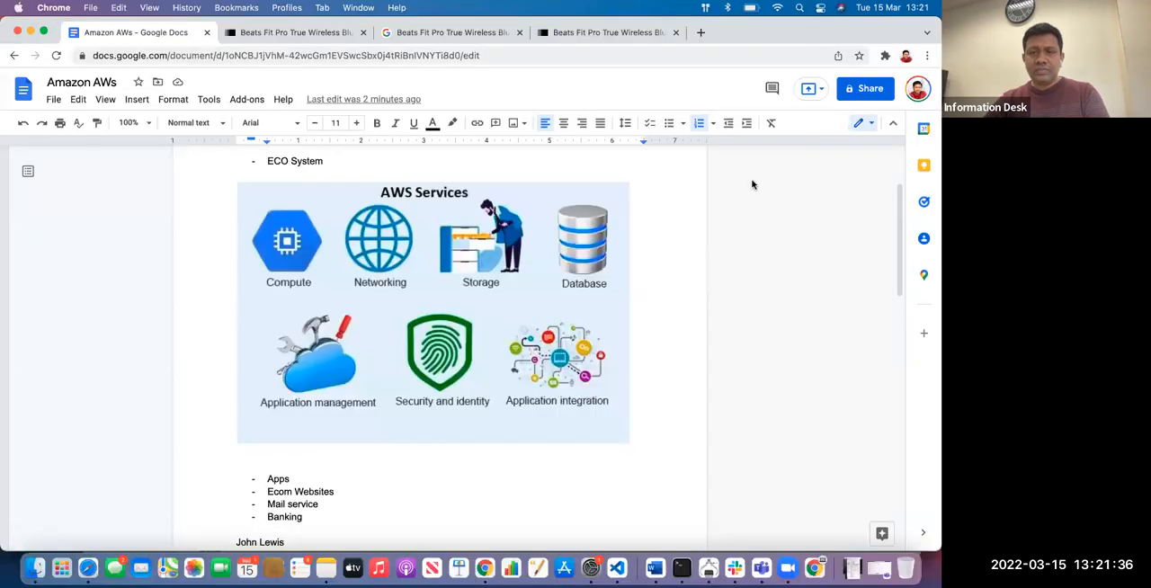
click(681, 246)
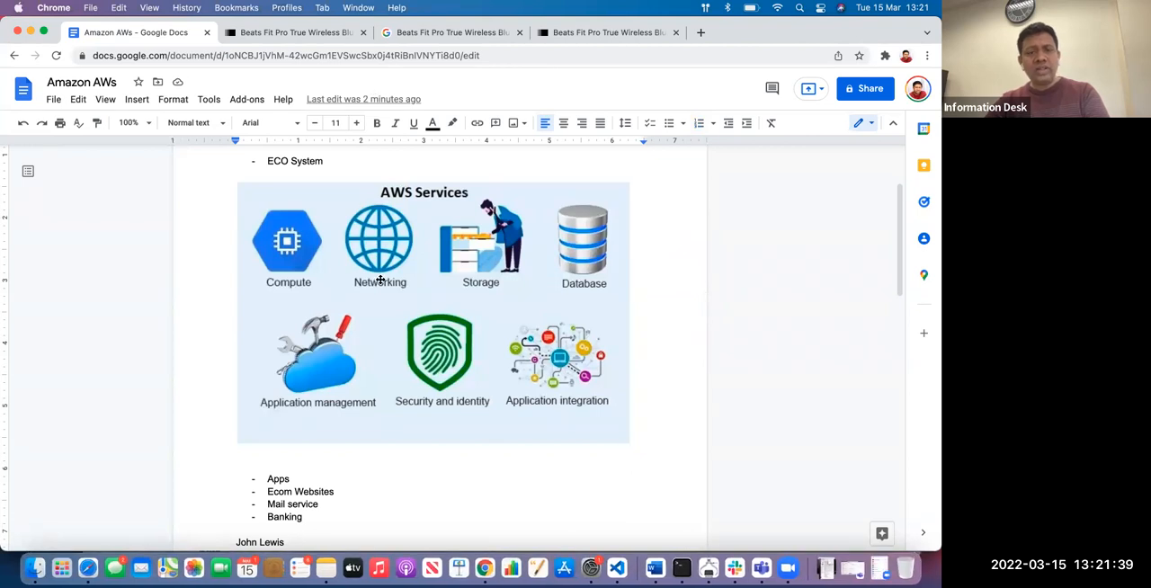
scroll(381, 280, down, 1)
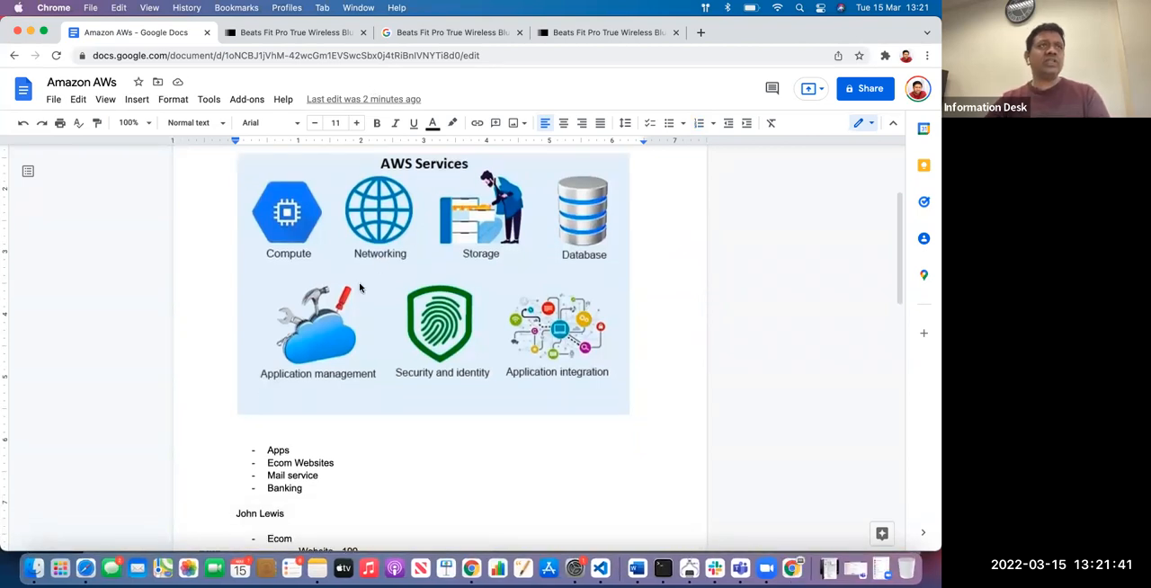
key(super+Tab)
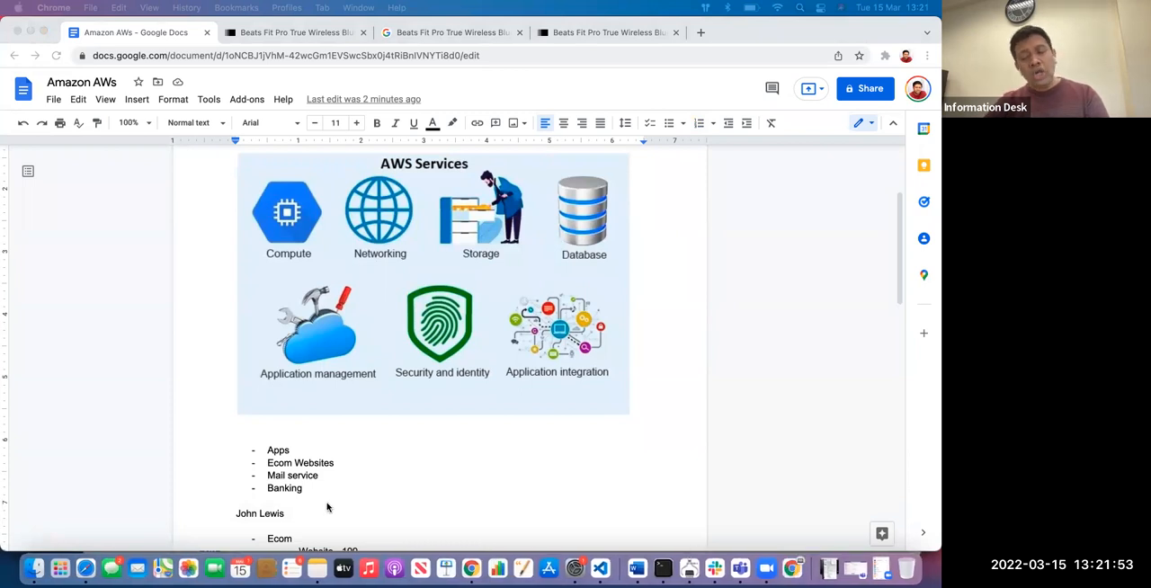
click(372, 465)
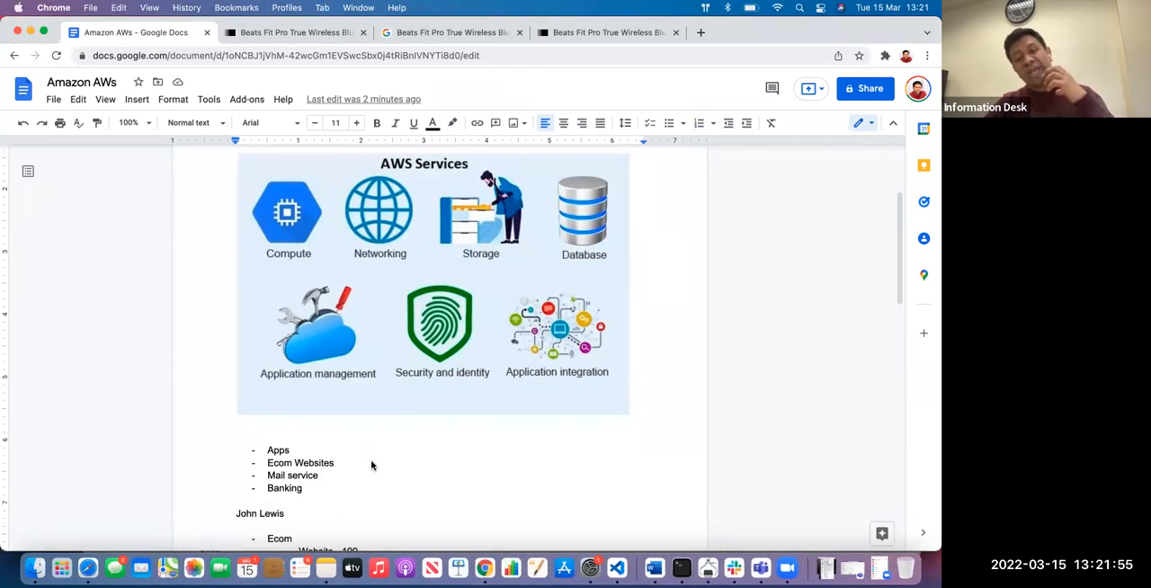
scroll(372, 464, down, 2)
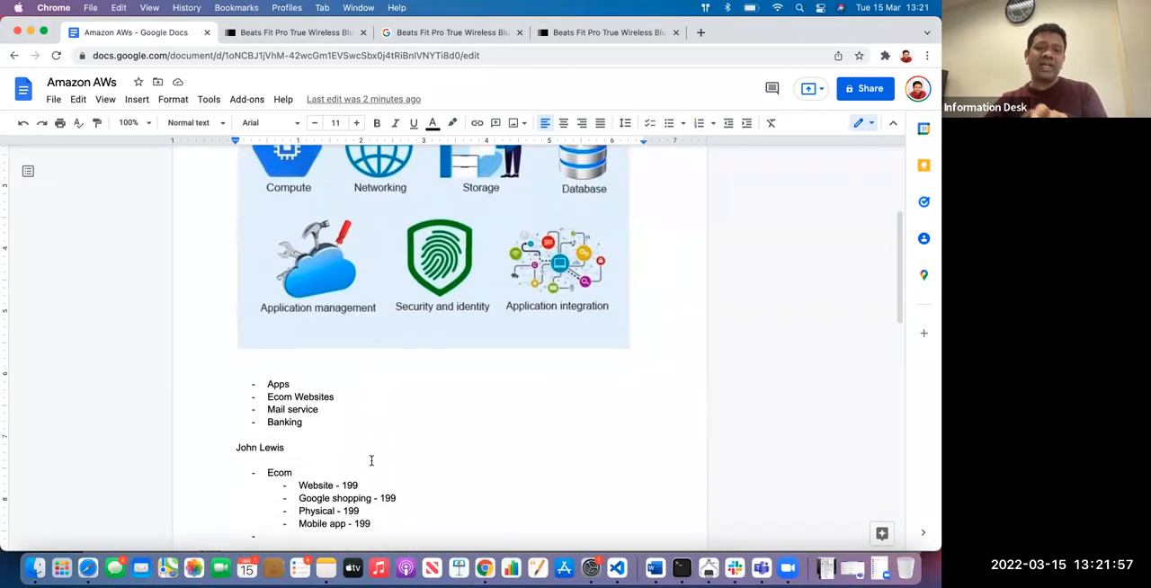
scroll(371, 460, up, 1)
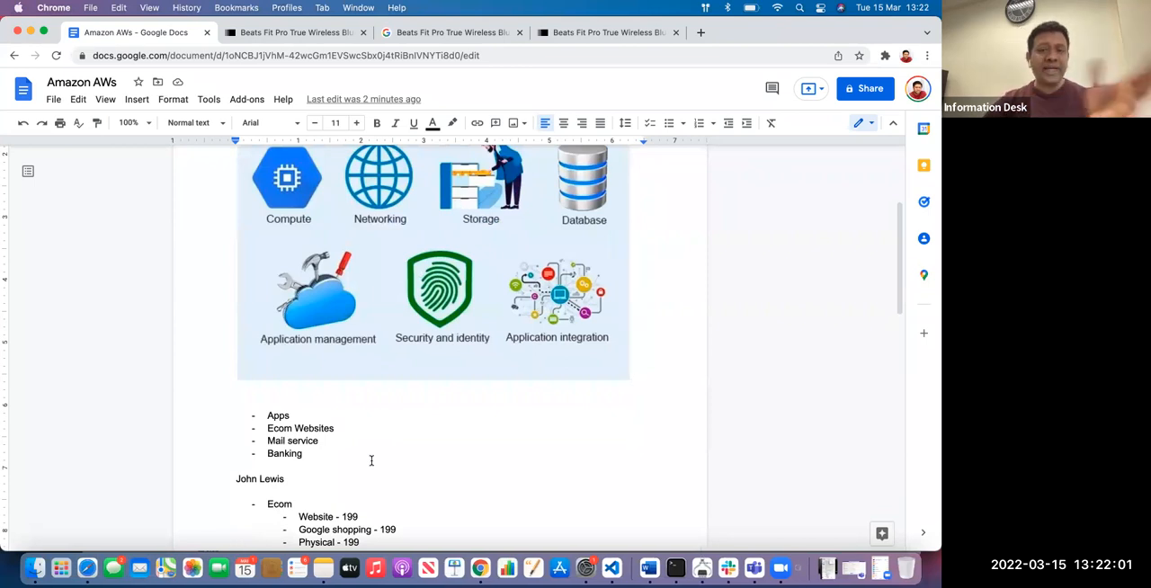
Correct the misspelled sixth list item to the suggested spelling "Integration"
click(411, 452)
scroll(412, 451, down, 5)
scroll(412, 452, down, 4)
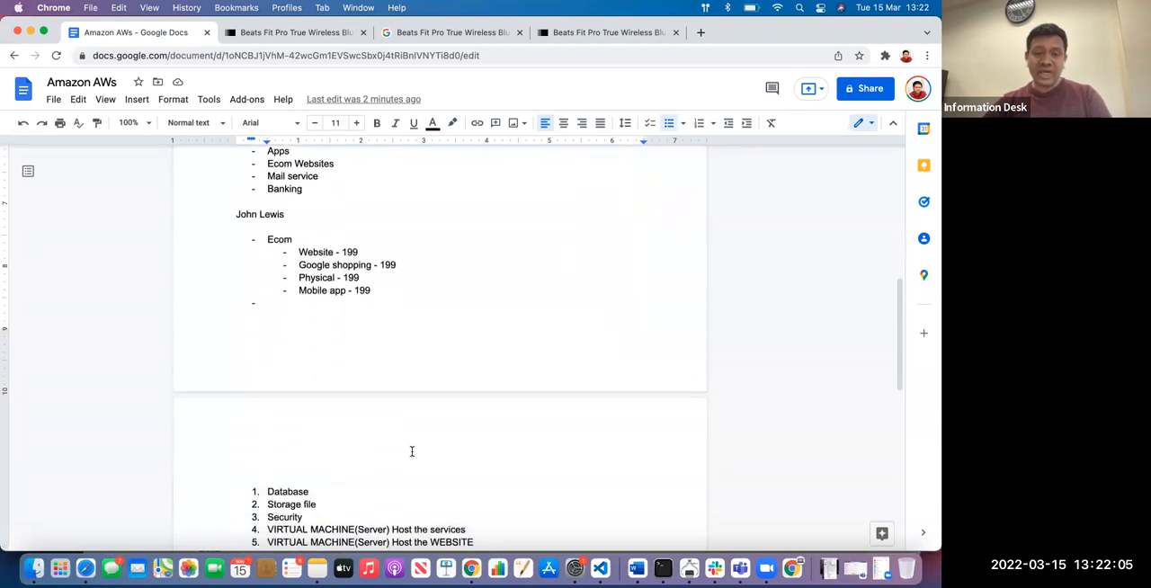
right_click(292, 435)
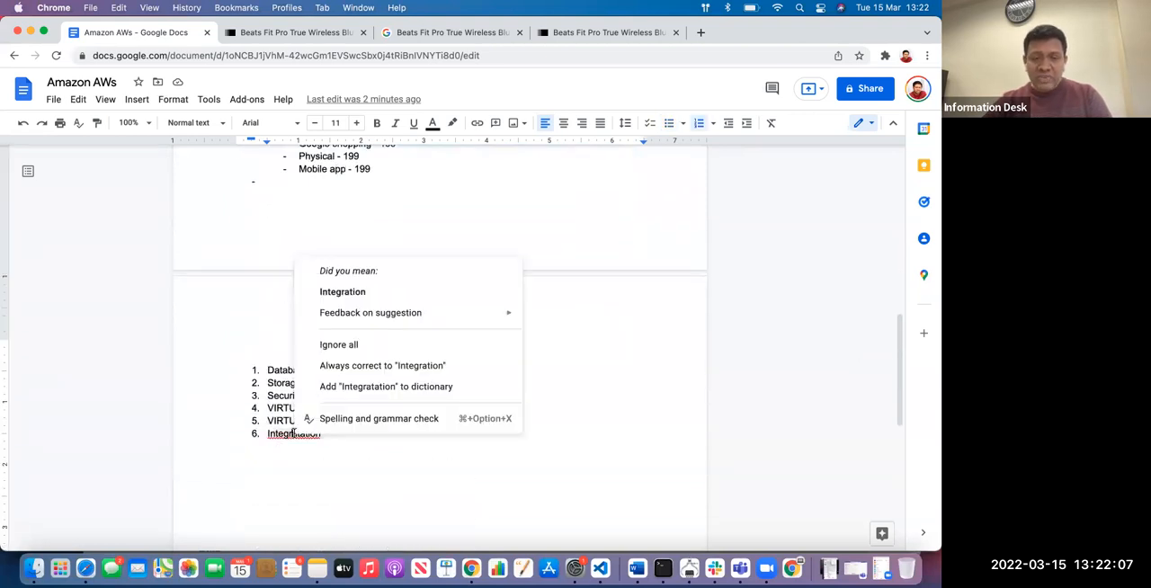
click(363, 291)
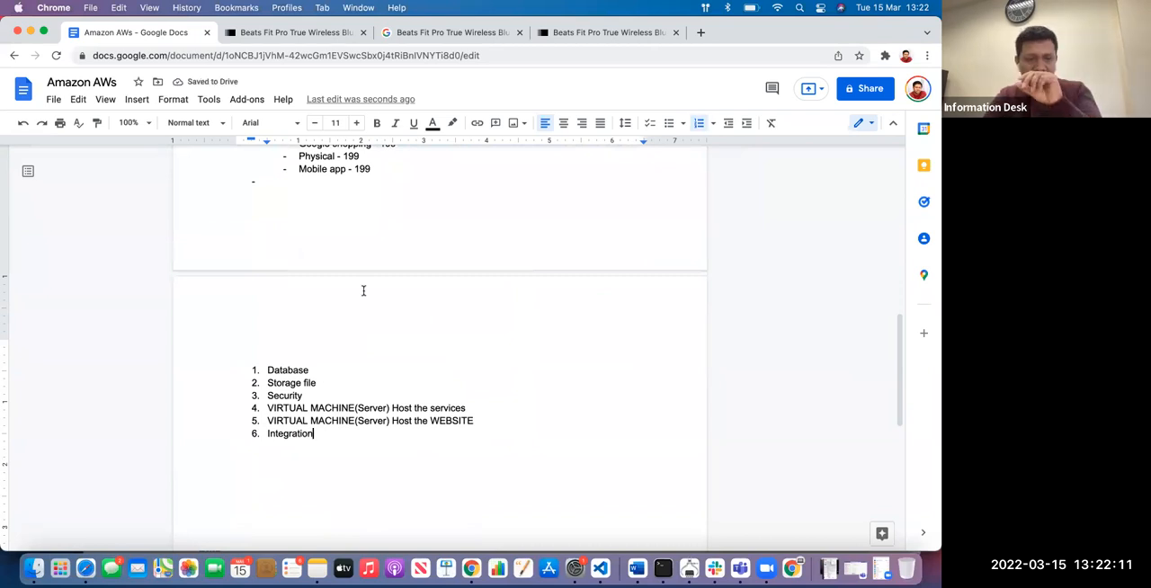
Read the TechTarget Amazon Web Services article, covering its service categories and the Availability section
scroll(363, 291, down, 1)
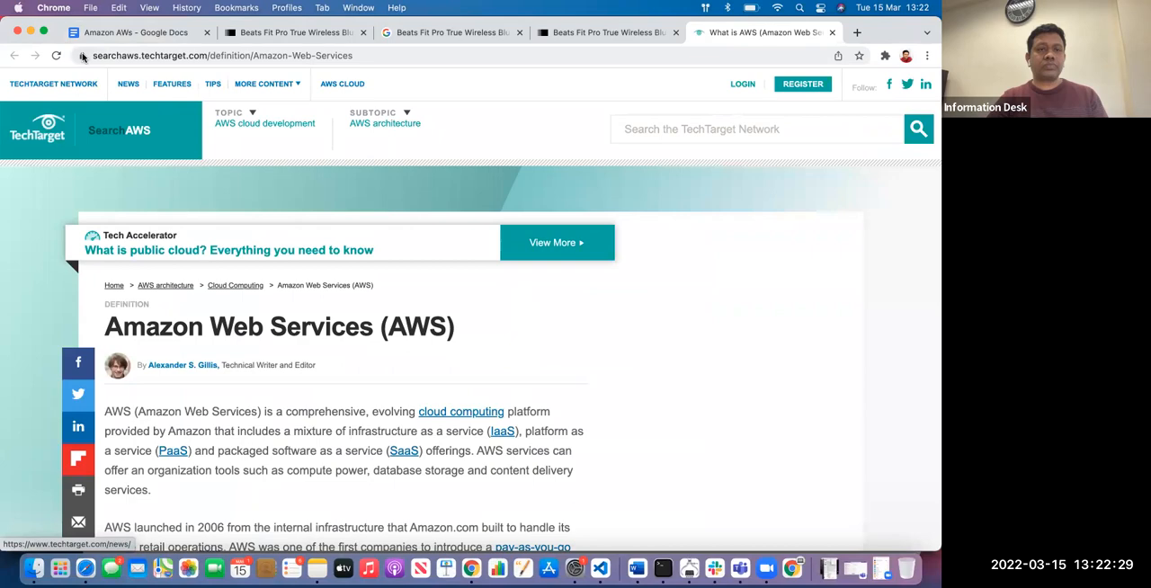
scroll(567, 326, down, 5)
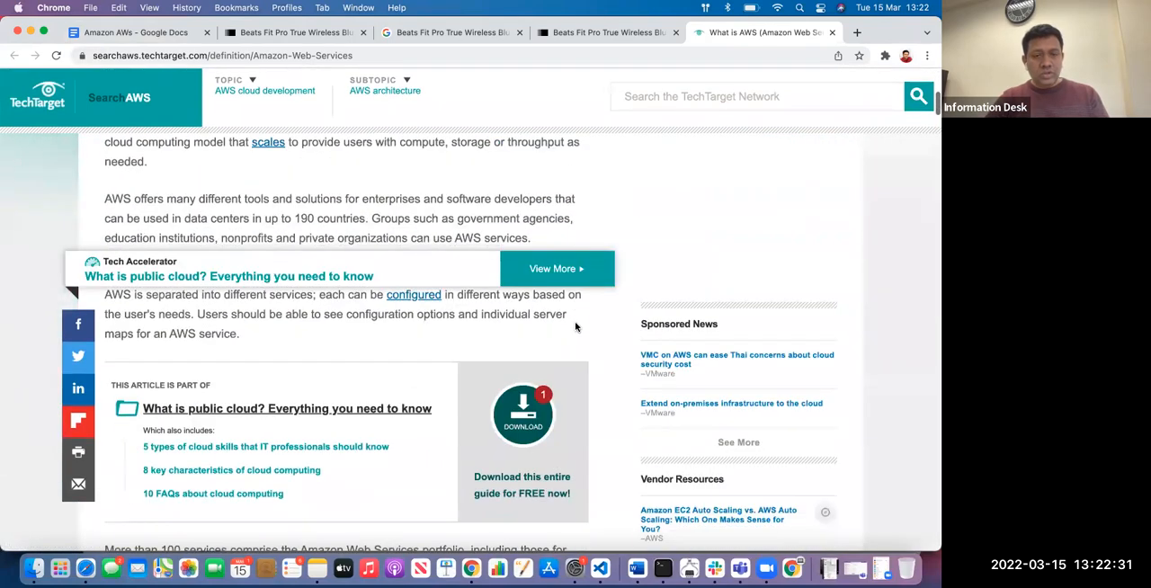
scroll(511, 408, down, 10)
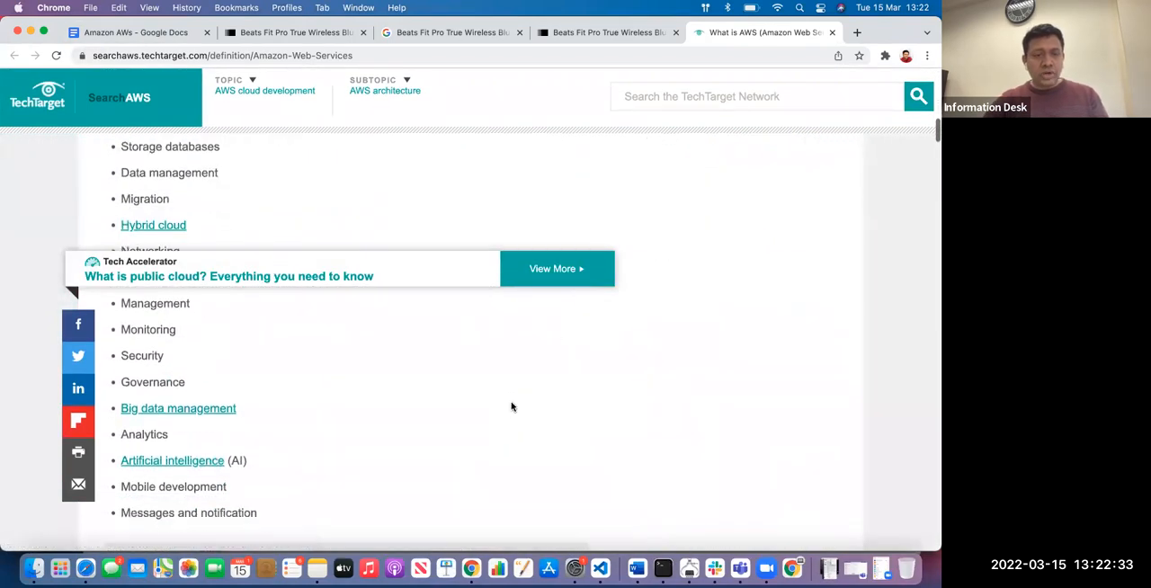
scroll(511, 407, up, 3)
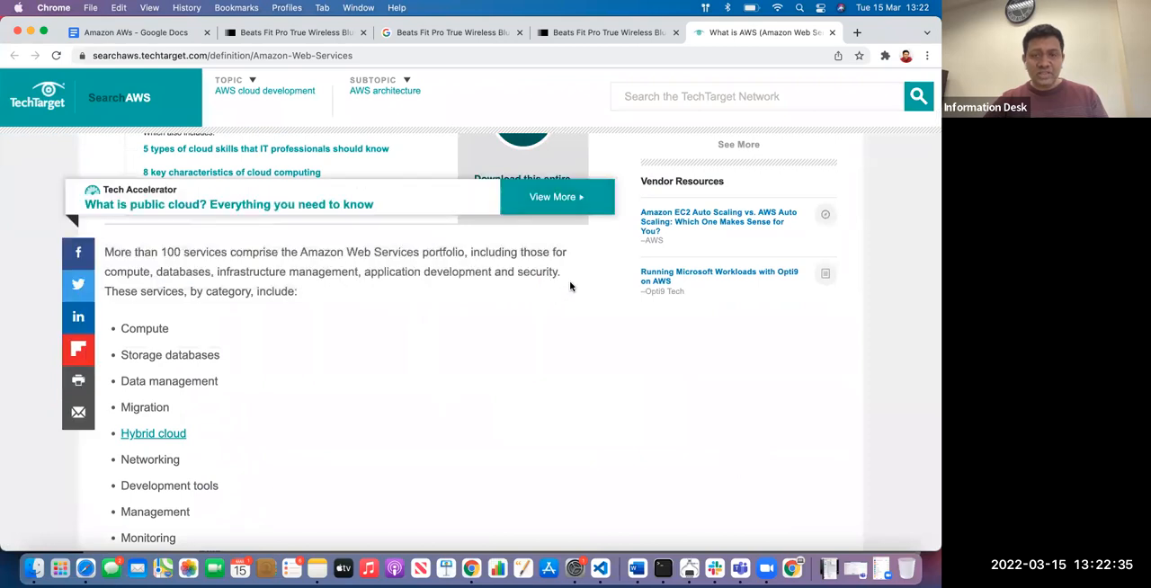
scroll(495, 337, down, 6)
scroll(453, 394, down, 4)
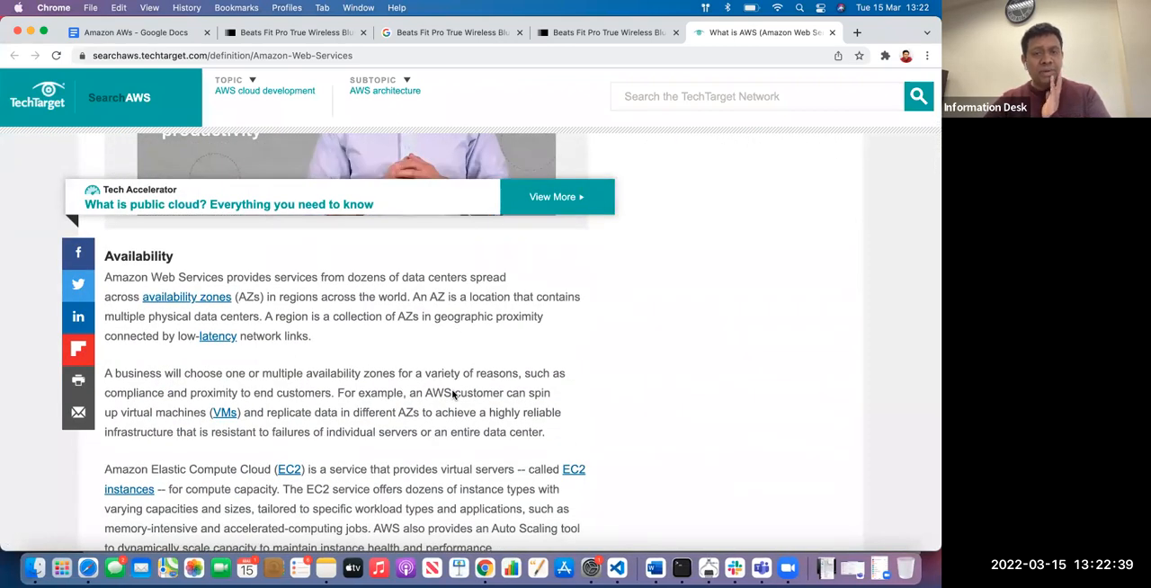
scroll(453, 394, down, 3)
scroll(411, 442, up, 3)
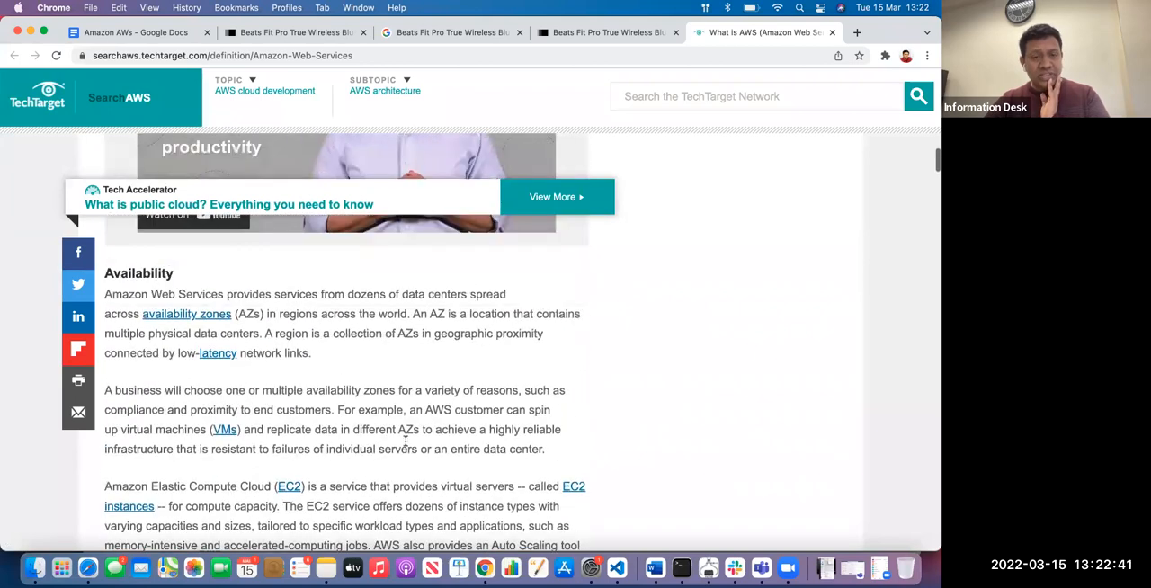
scroll(406, 441, up, 2)
scroll(401, 442, down, 2)
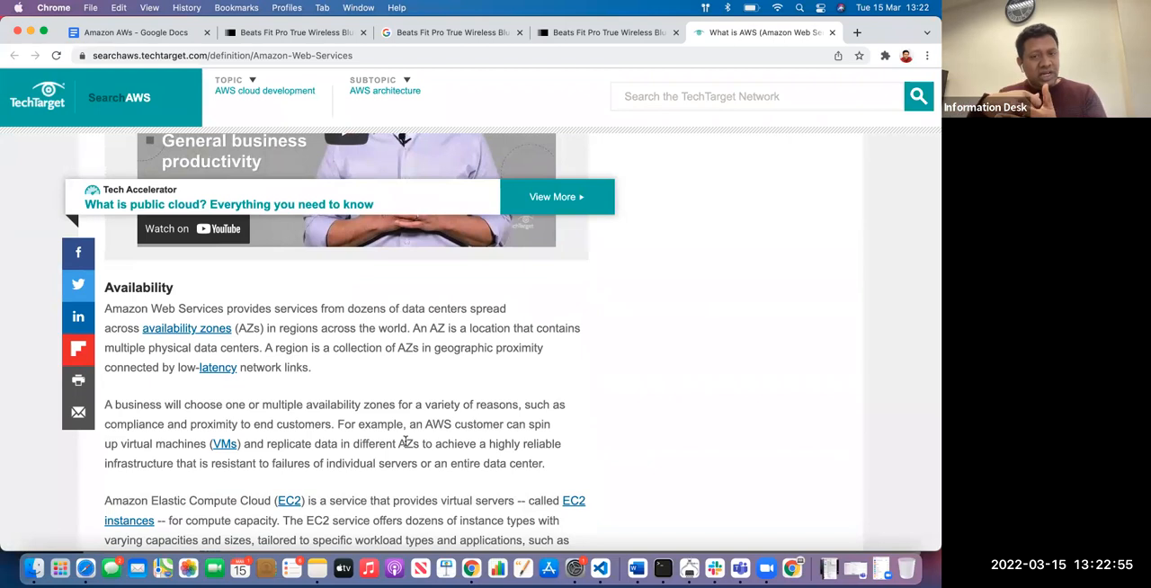
Copy the linked term "availability zones" from the Availability section of the TechTarget article
drag(180, 290, 102, 289)
click(196, 289)
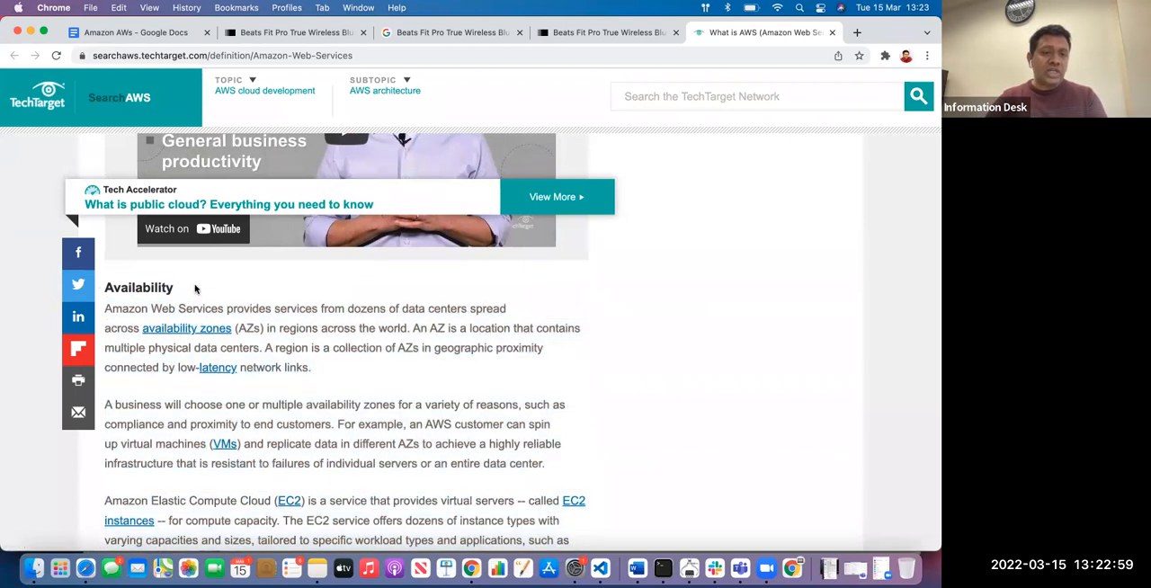
double_click(148, 286)
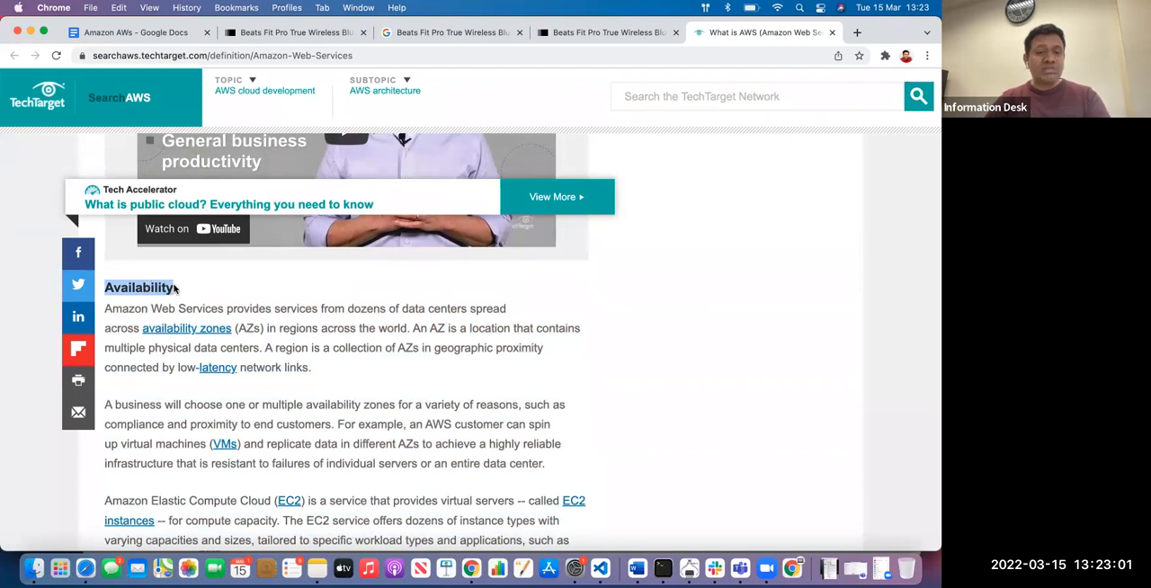
right_click(210, 330)
key(super+c)
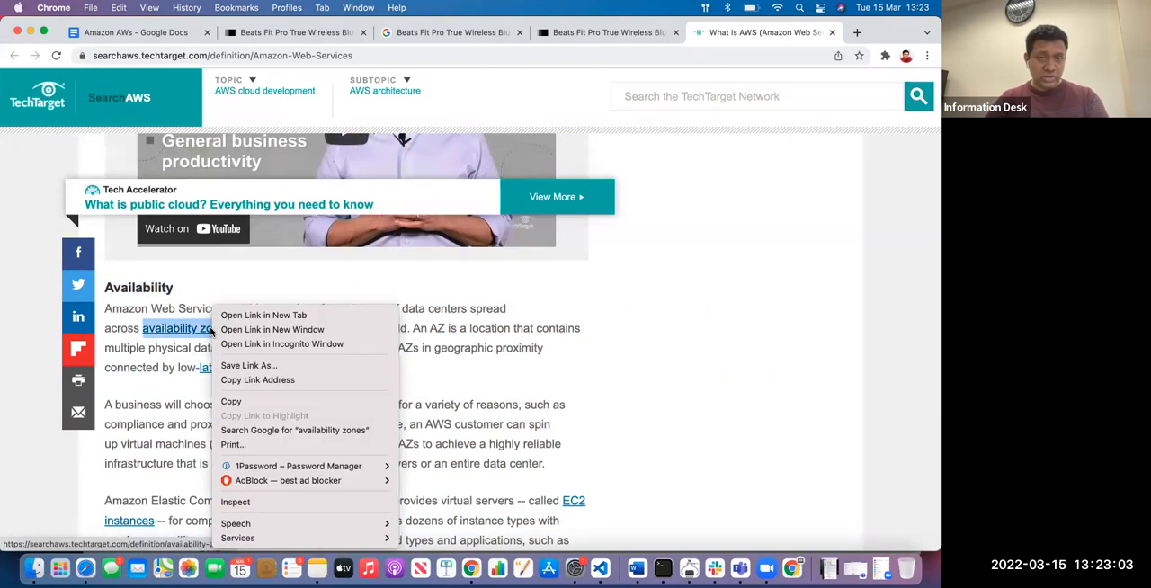
click(236, 401)
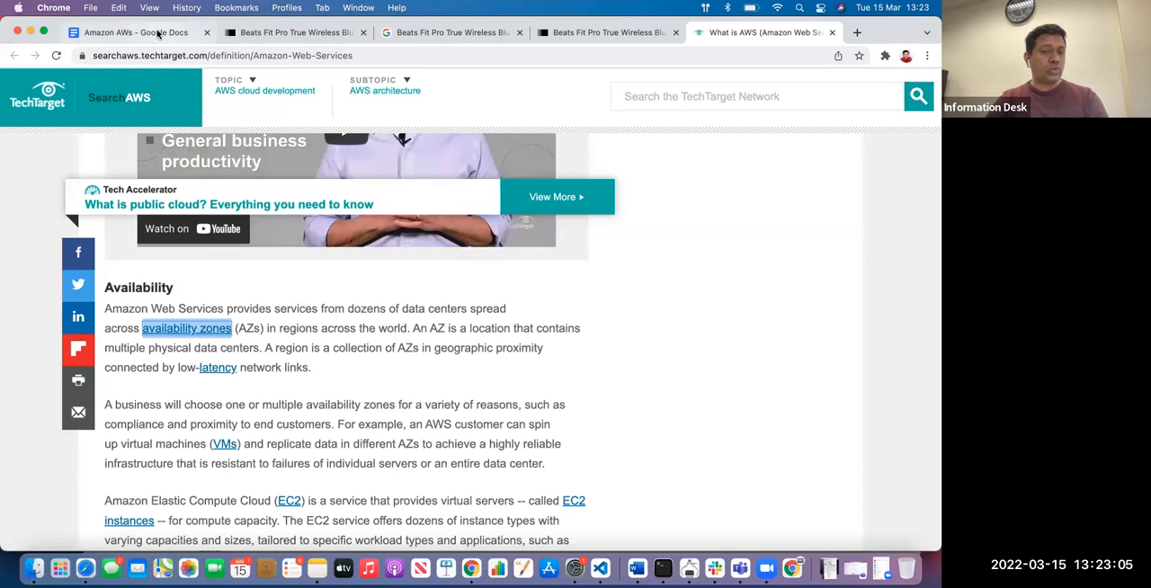
In the Amazon AWs document, add an "AWS" line below the numbered list and paste "availability zones" as a dashed list item
click(157, 33)
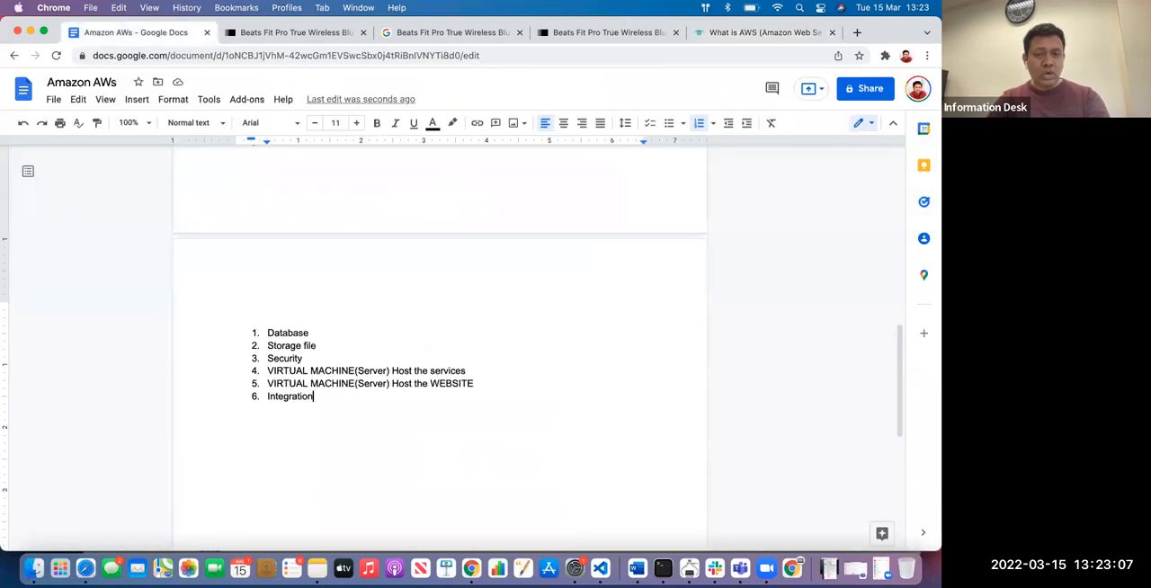
key(Return)
key(Return)
key(Return)
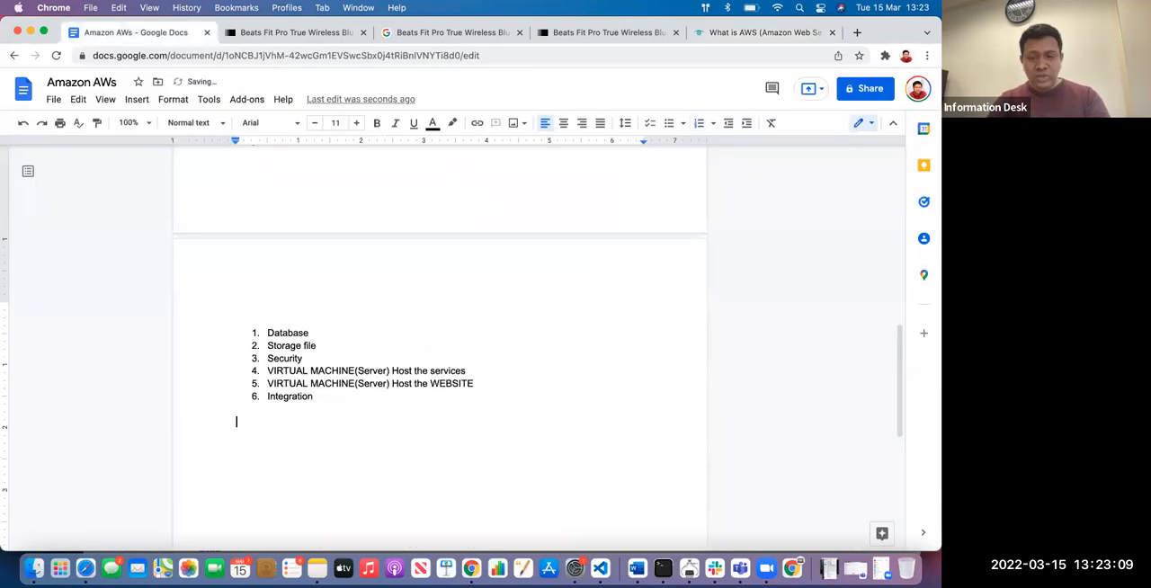
text(AWS)
key(Return)
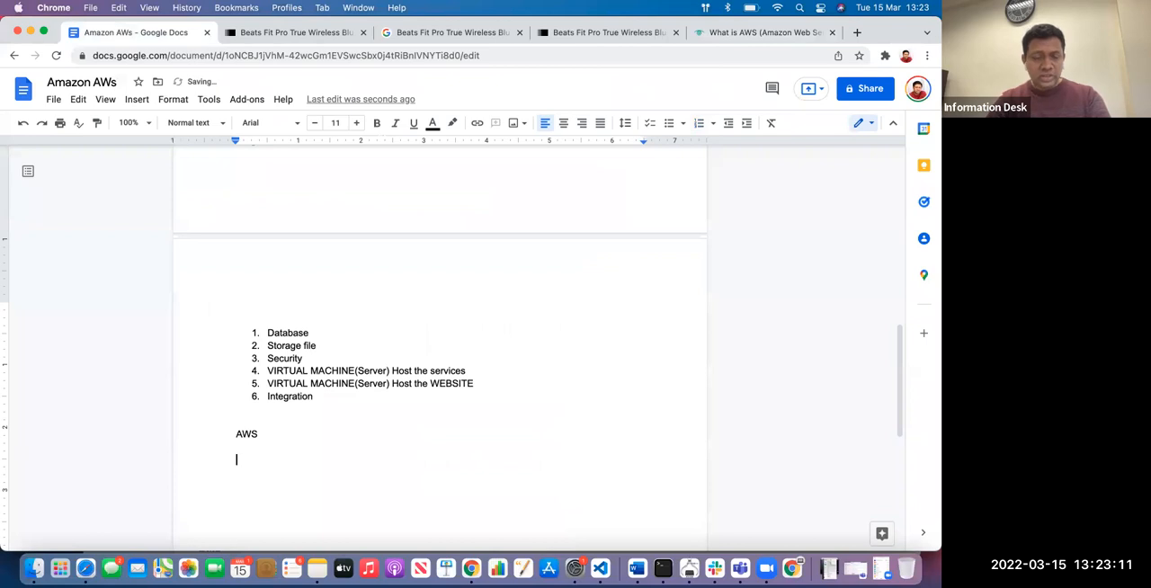
text(-)
key(super+v)
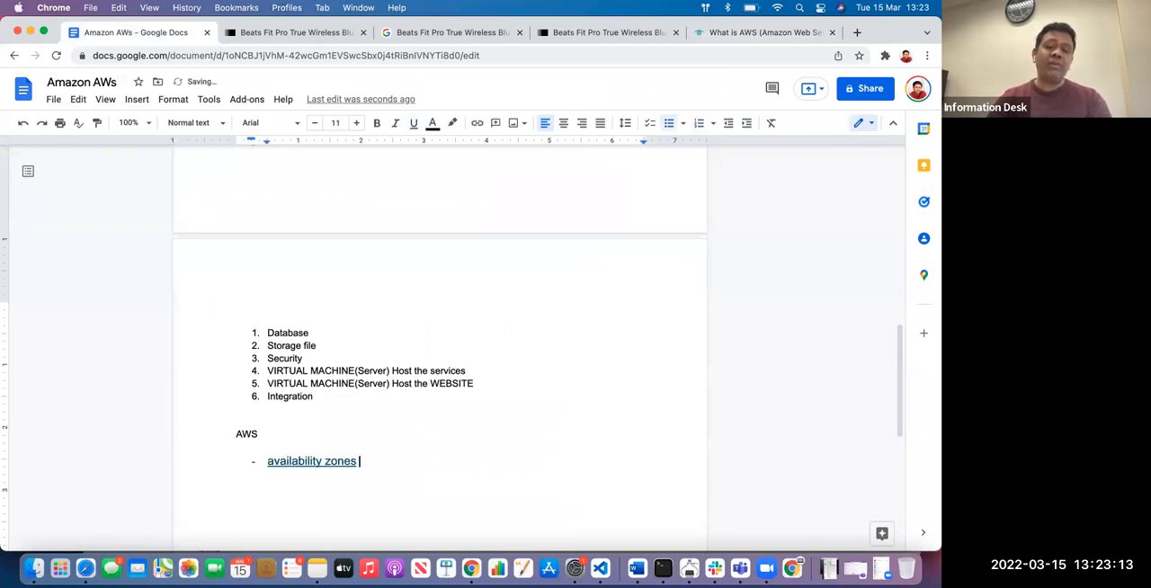
key(Return)
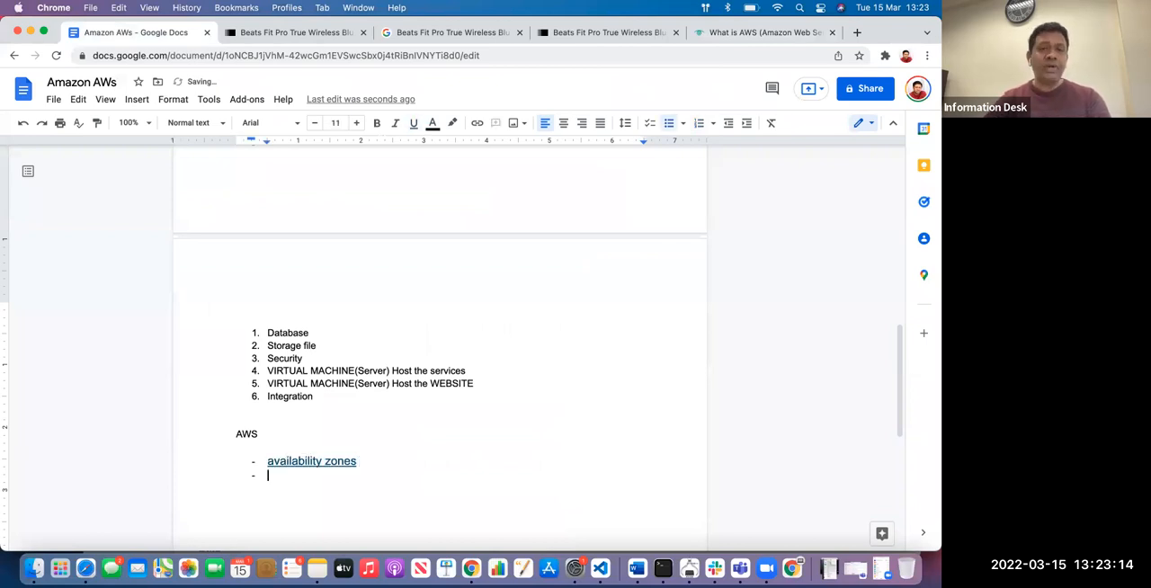
Open aws.amazon.com in a new browser tab and proceed through the sign-in page to the security check
click(856, 32)
text(aws)
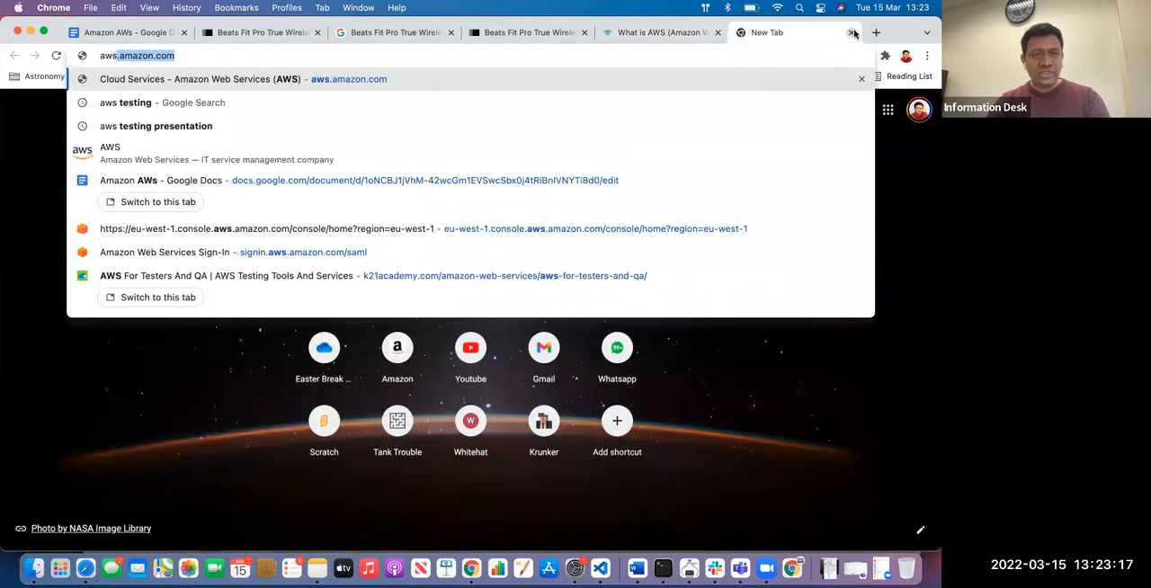
key(Return)
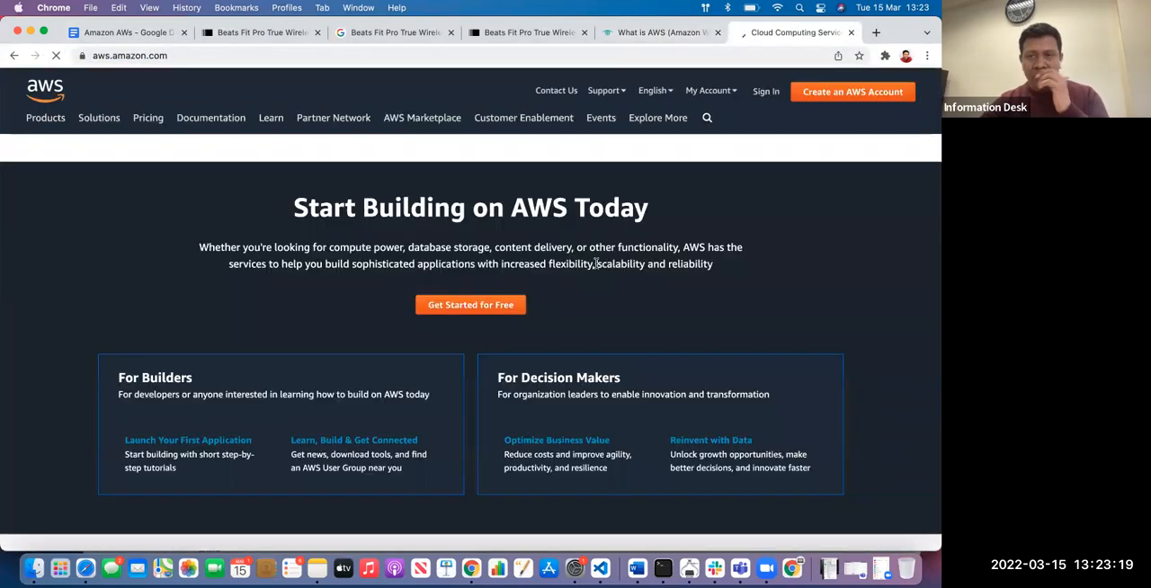
click(766, 93)
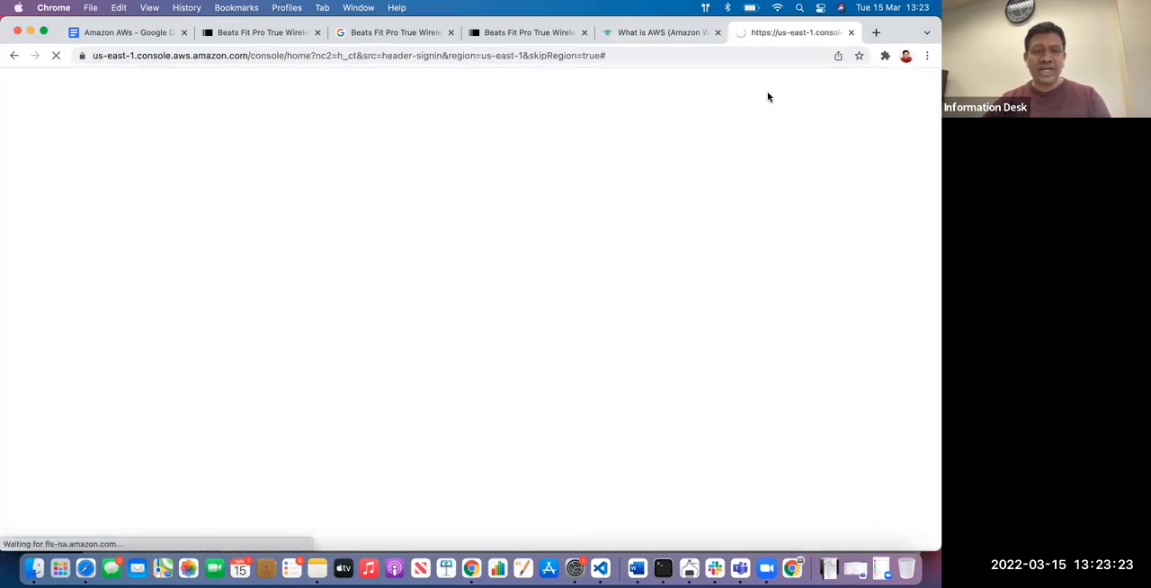
click(250, 365)
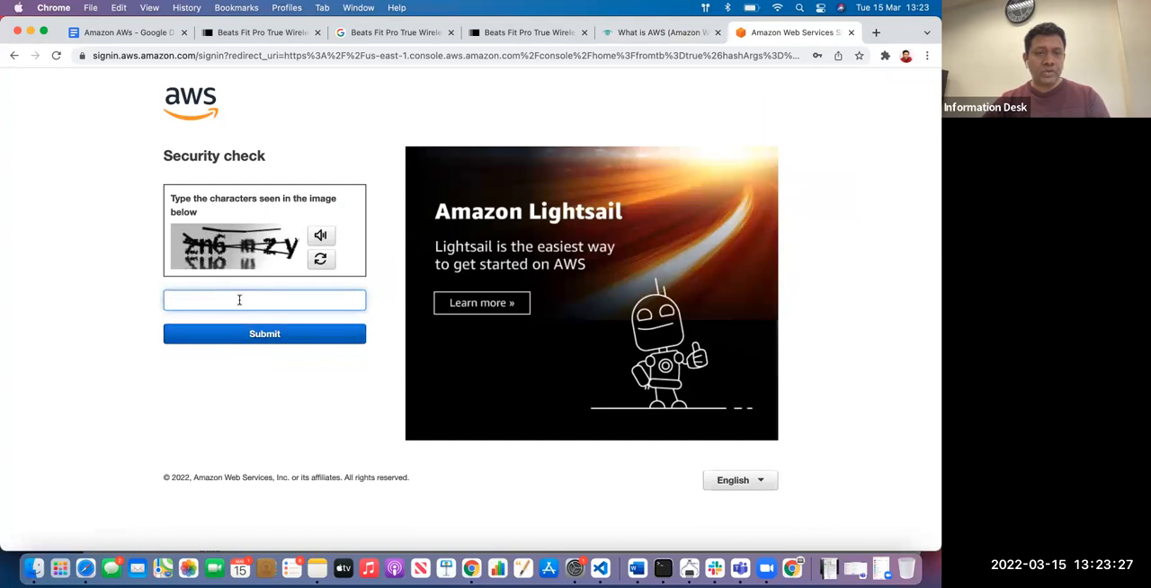
Try to pass the AWS security check by submitting the captcha characters shown in the image
text(znu6mzy)
click(240, 334)
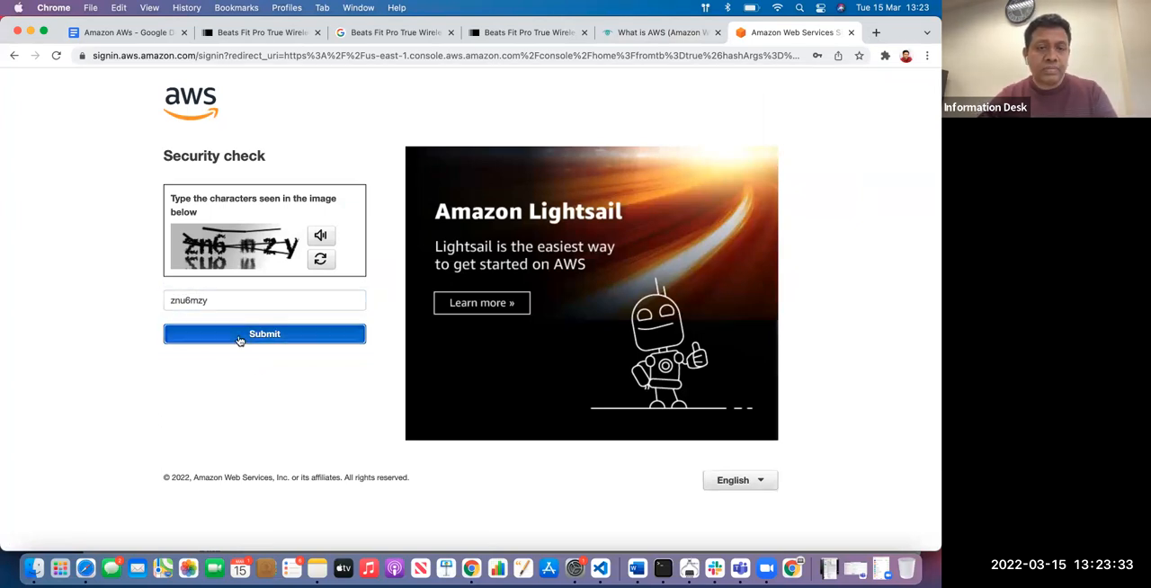
text(zsz3xx)
click(256, 399)
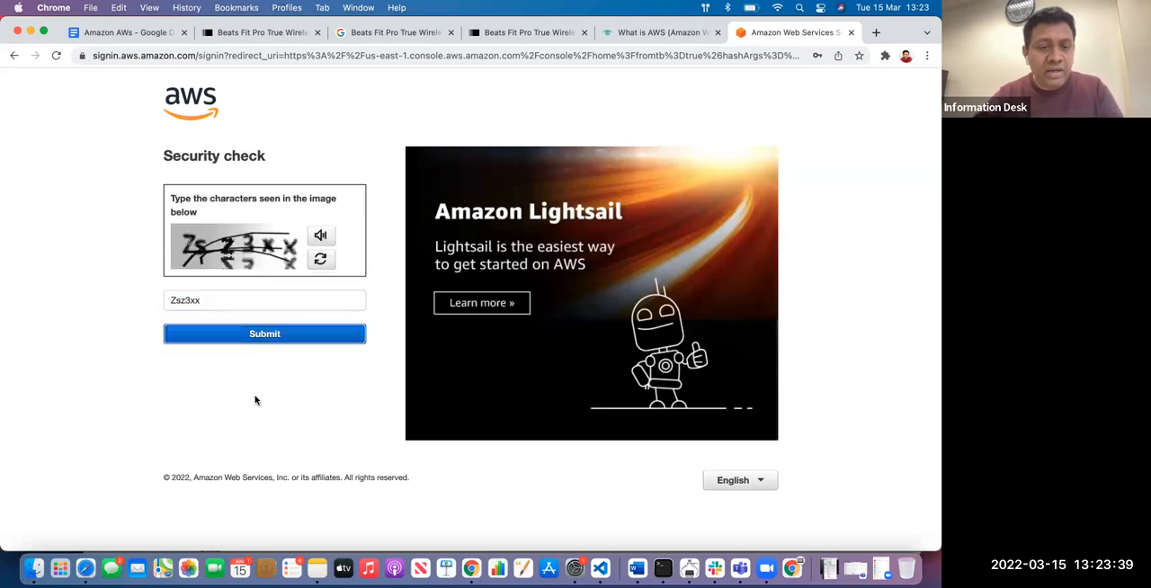
Submit the characters of the new captcha image and complete the AWS console sign-in with the account password
text(752z)
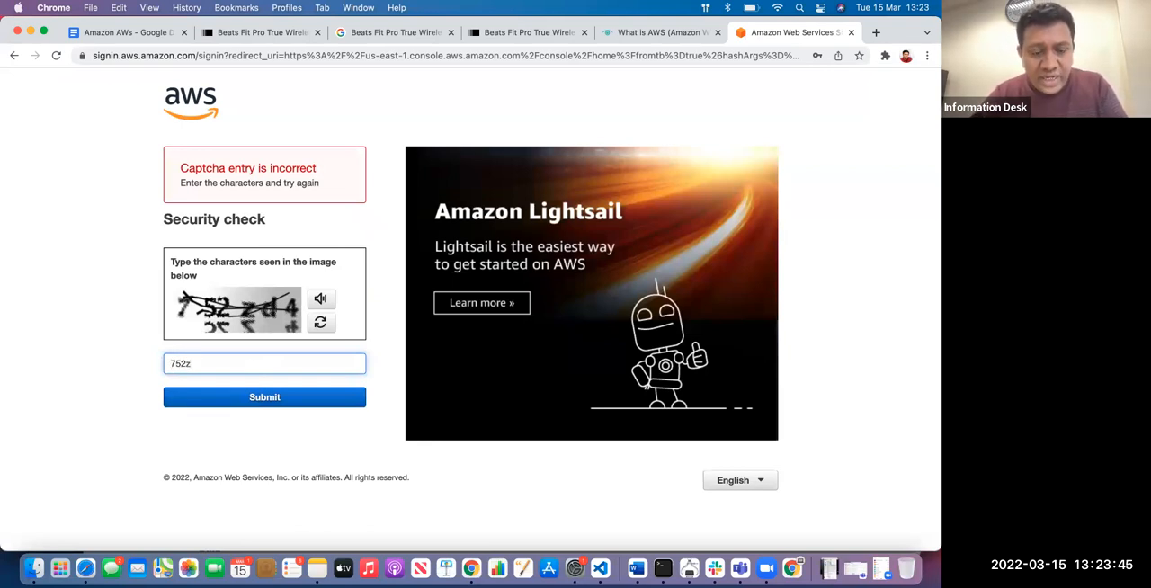
text(d4)
click(256, 403)
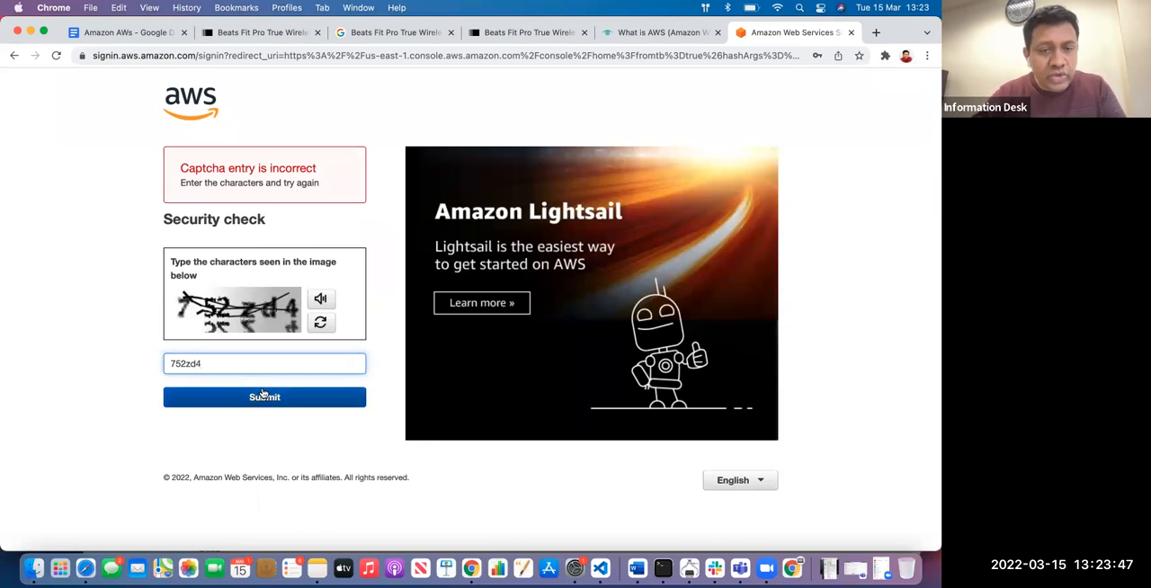
key(shift+super+x)
click(283, 267)
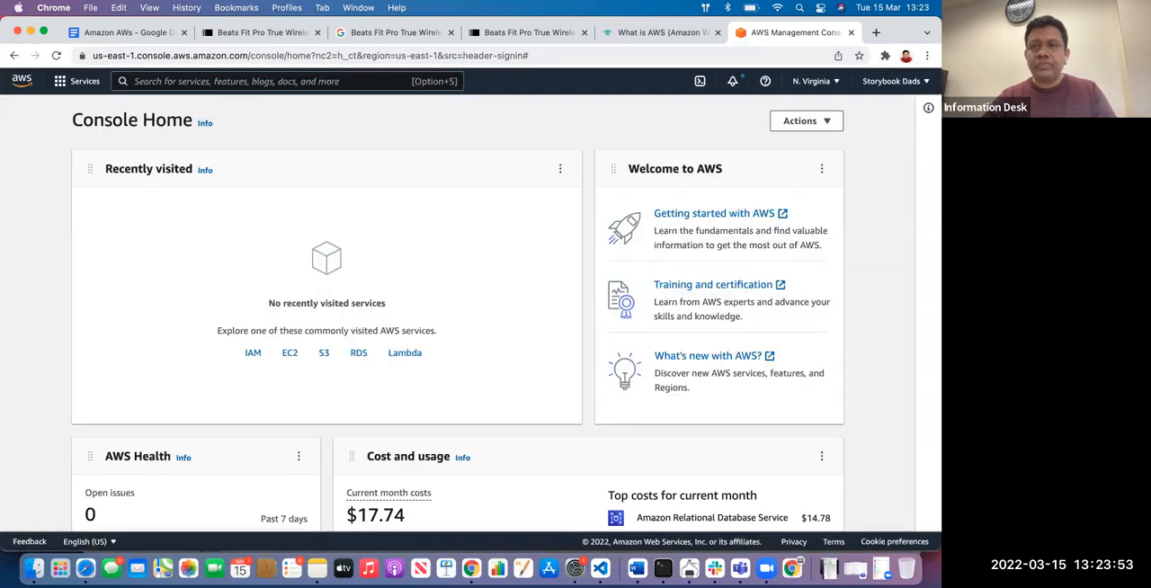
Look through the AWS console's region list, from the US regions to the Asia Pacific and European ones
click(837, 83)
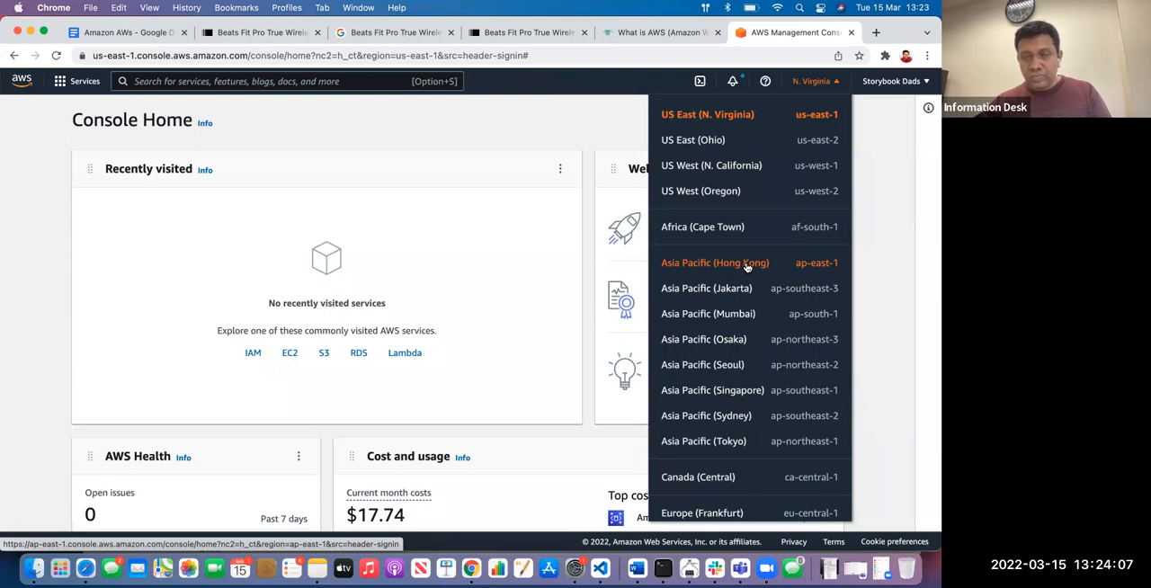
scroll(747, 266, down, 2)
scroll(746, 266, down, 3)
scroll(733, 254, up, 5)
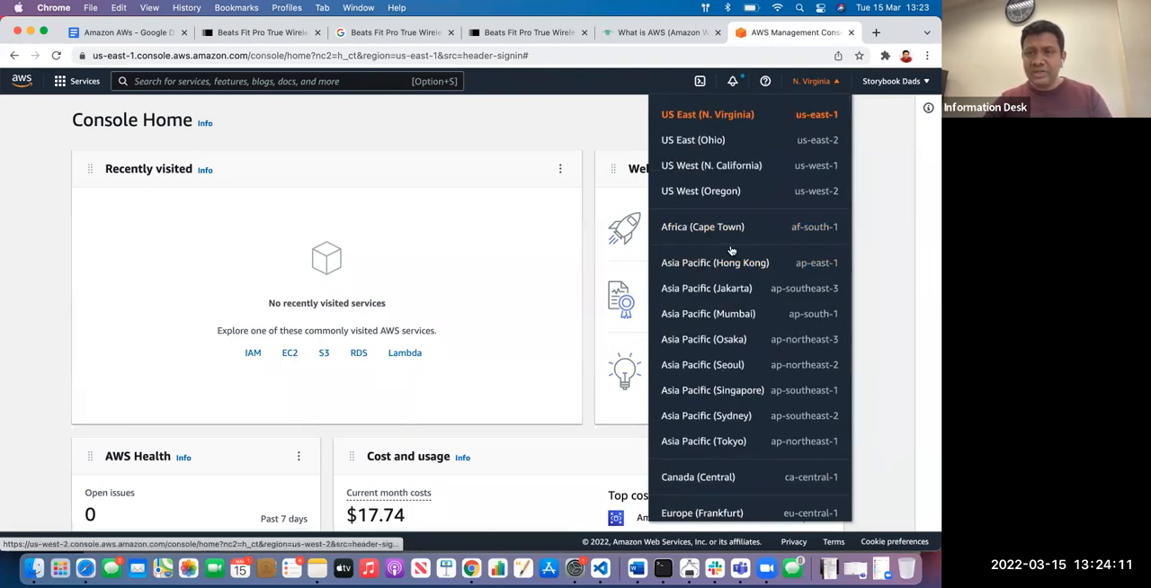
click(700, 191)
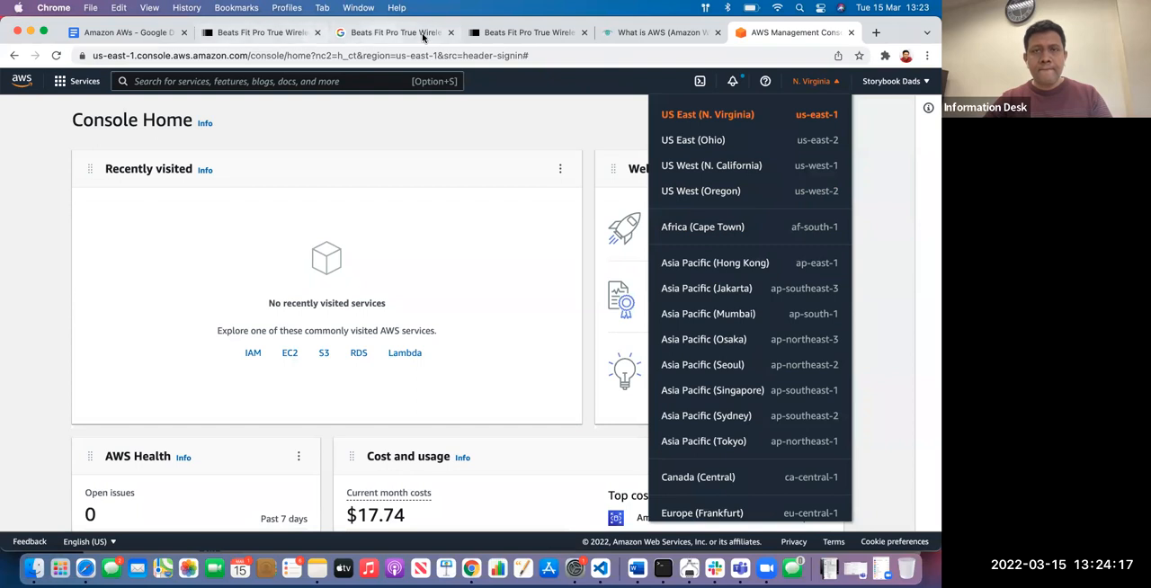
Close the TechTarget article and switch the AWS console's region to Europe (London)
click(630, 36)
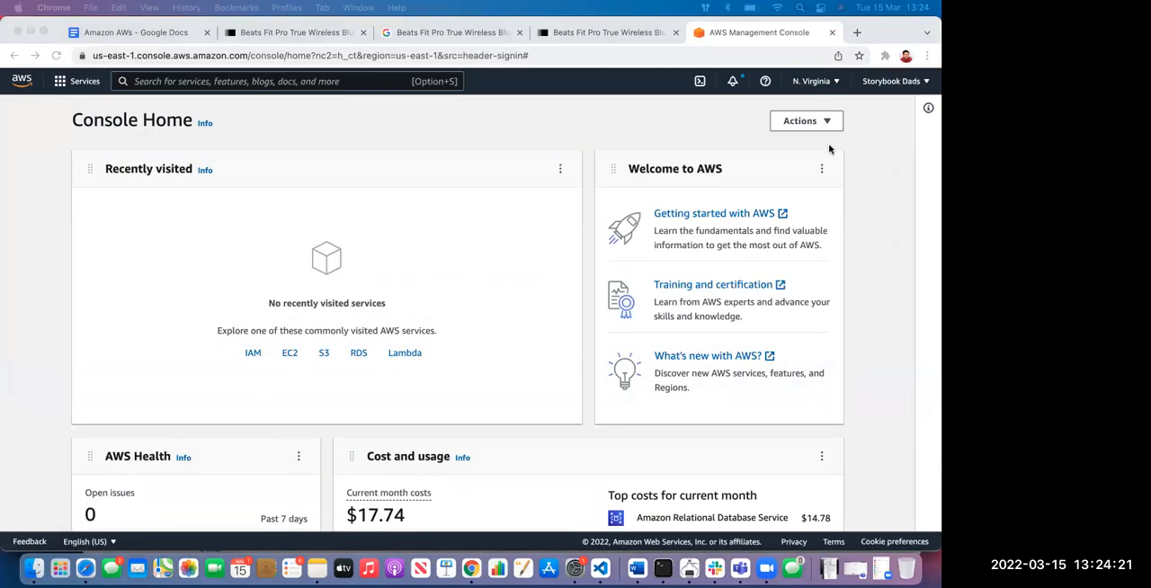
click(834, 85)
click(834, 85)
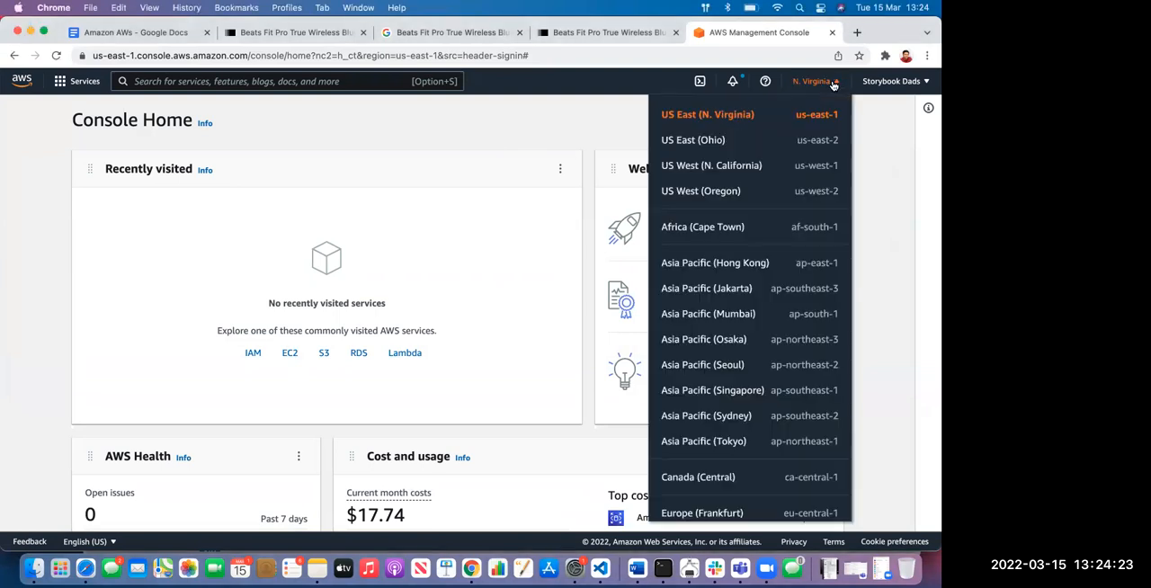
scroll(771, 310, down, 4)
scroll(770, 310, down, 1)
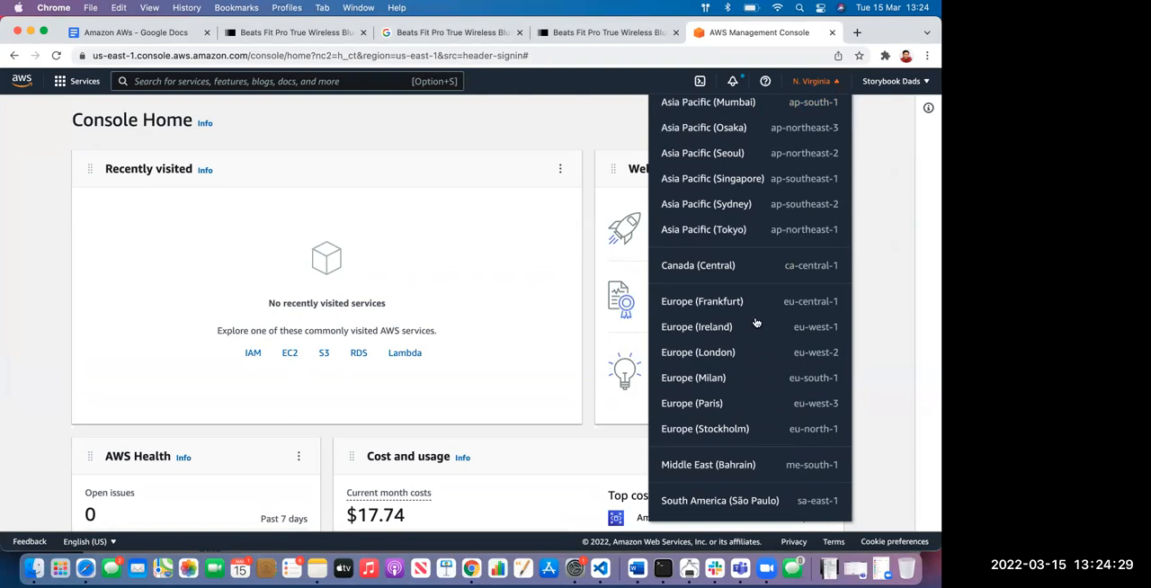
click(709, 354)
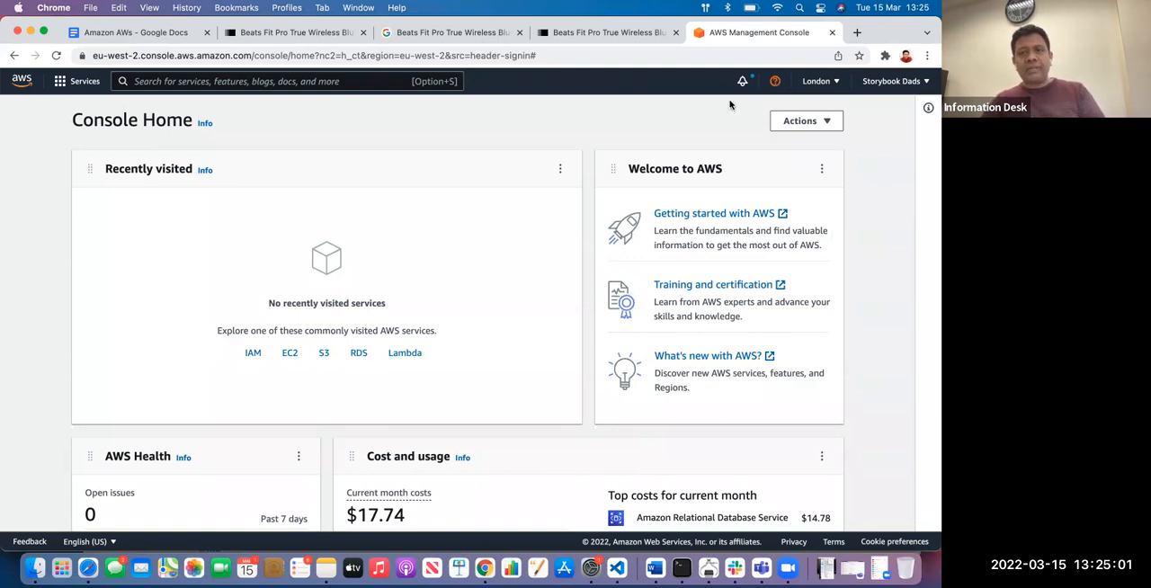
Check the console's region list again and return to the Amazon AWs document
click(833, 83)
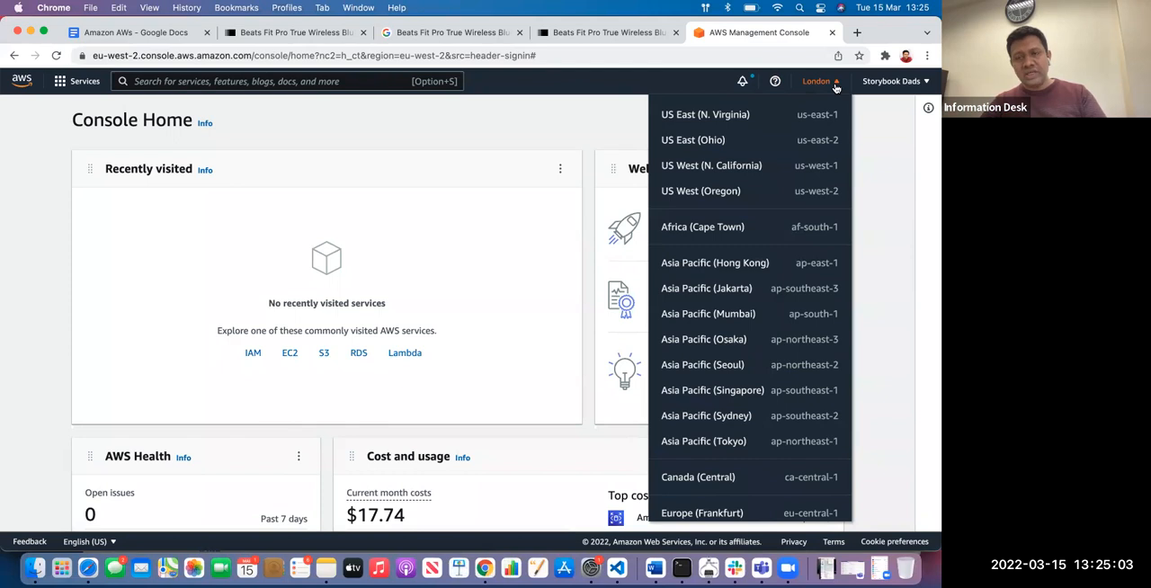
click(570, 132)
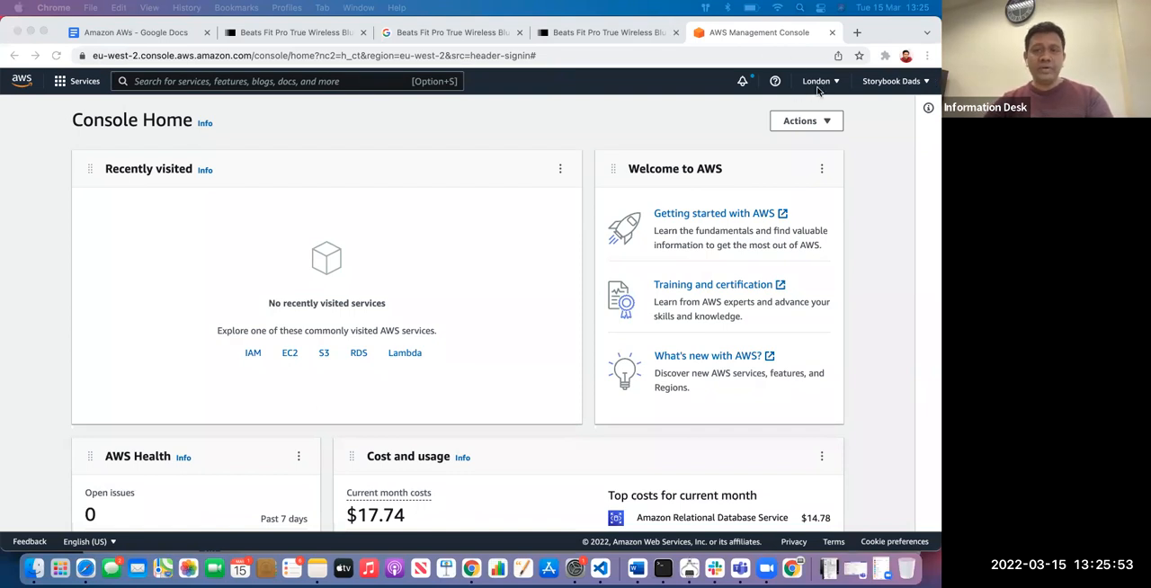
click(144, 33)
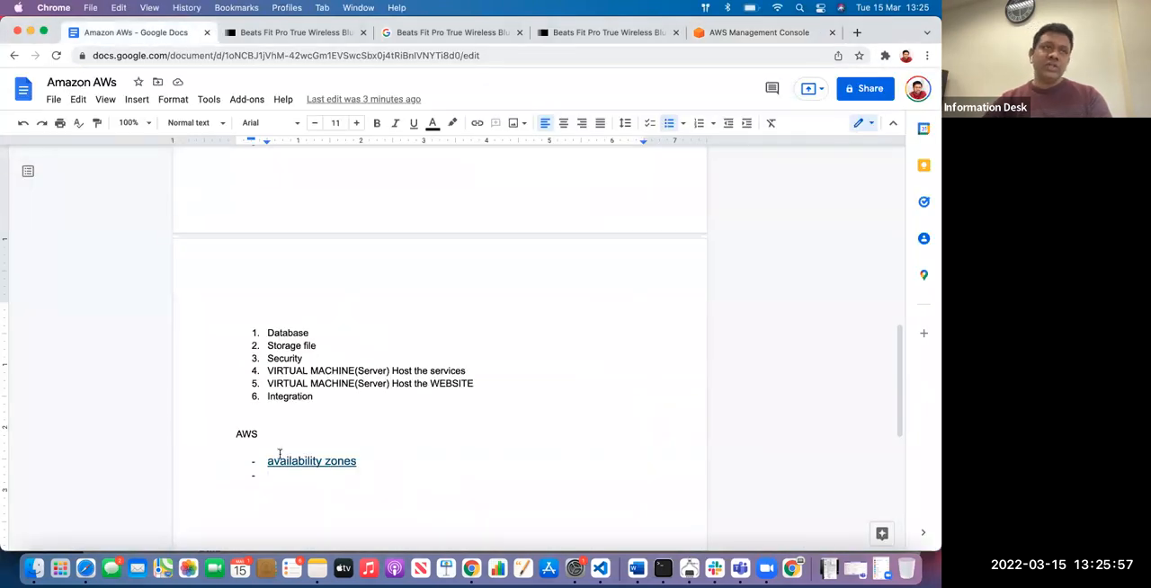
Add "Storage" as the second bullet in the AWS list, below availability zones
drag(325, 346, 270, 346)
click(296, 477)
text(Storga)
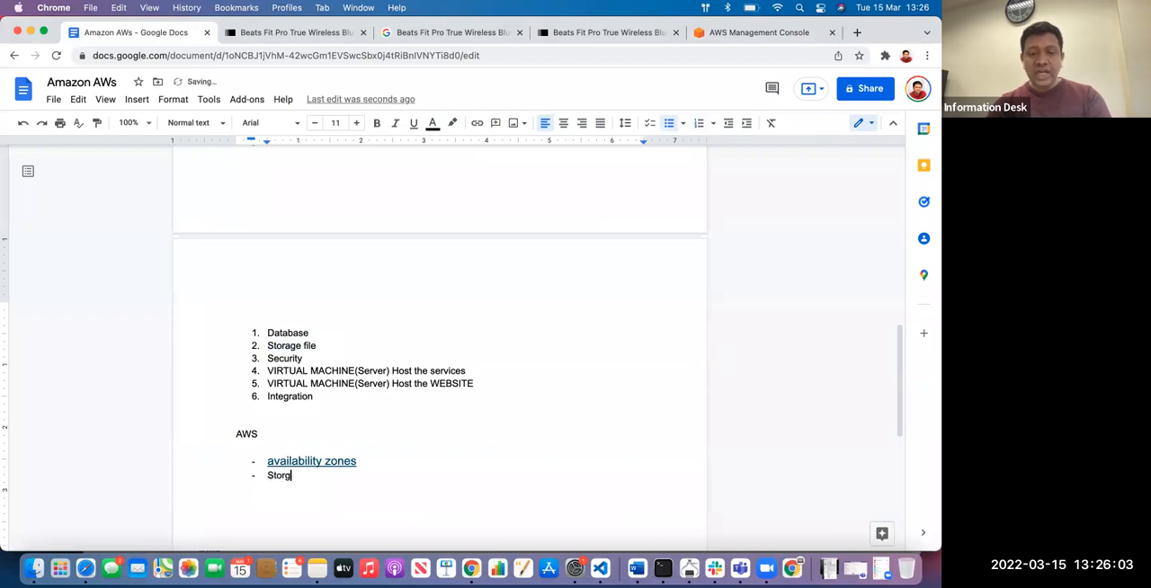
key(BackSpace)
key(BackSpace)
text(age)
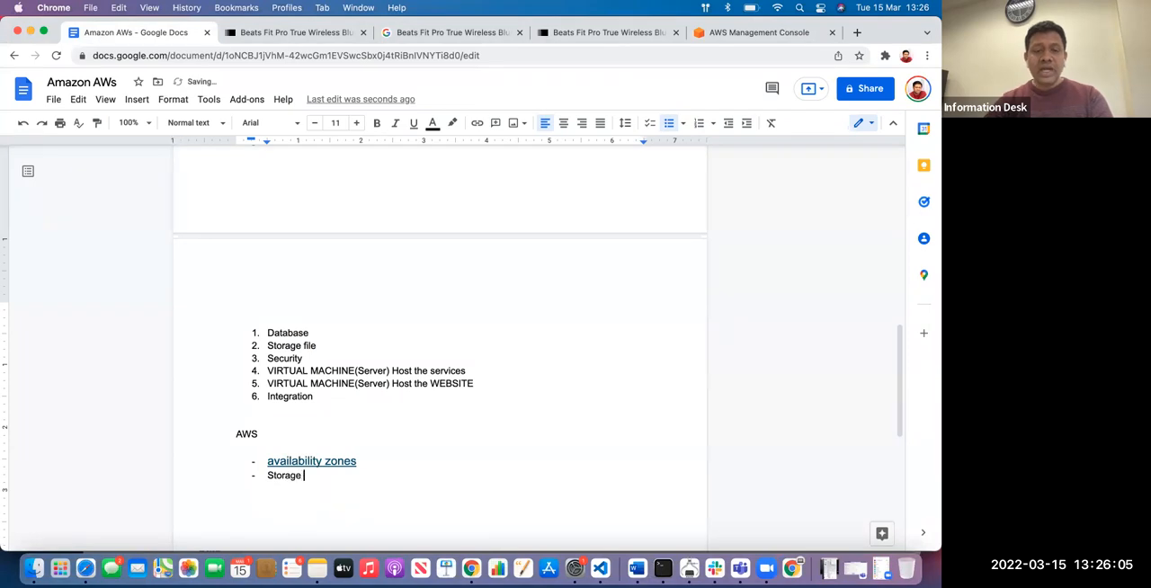
scroll(375, 452, down, 1)
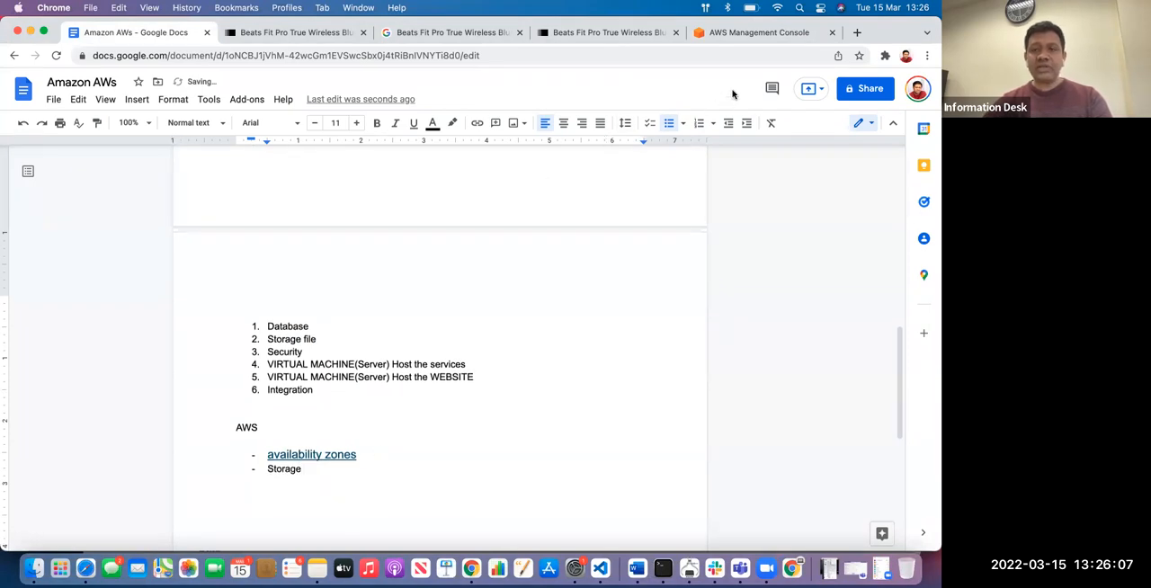
Switch to the AWS Management Console and look through its full list of service categories, from Analytics to Storage
click(757, 33)
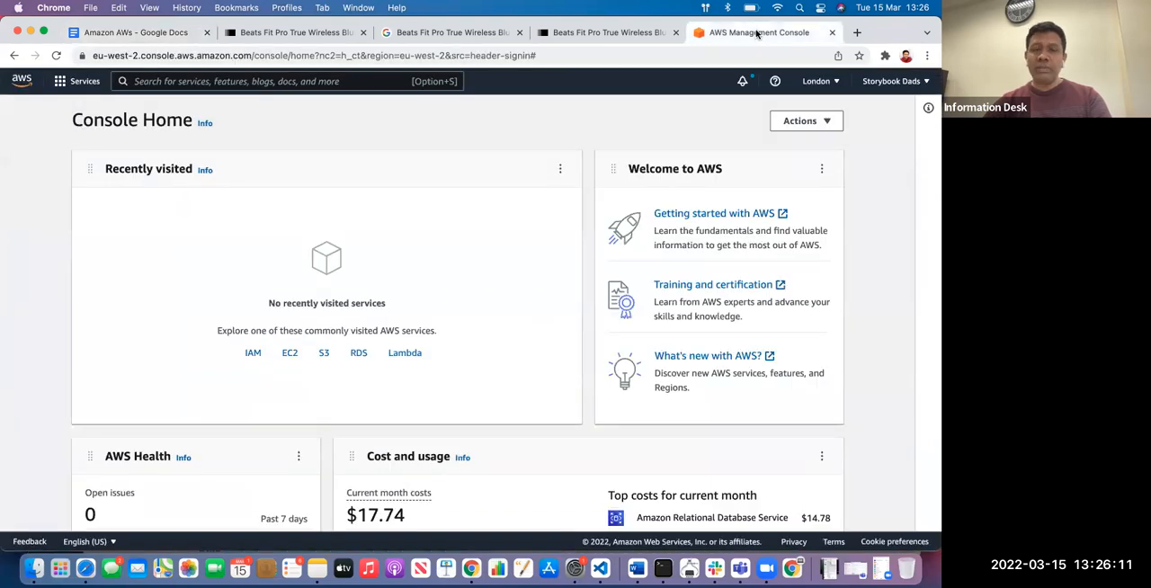
click(60, 82)
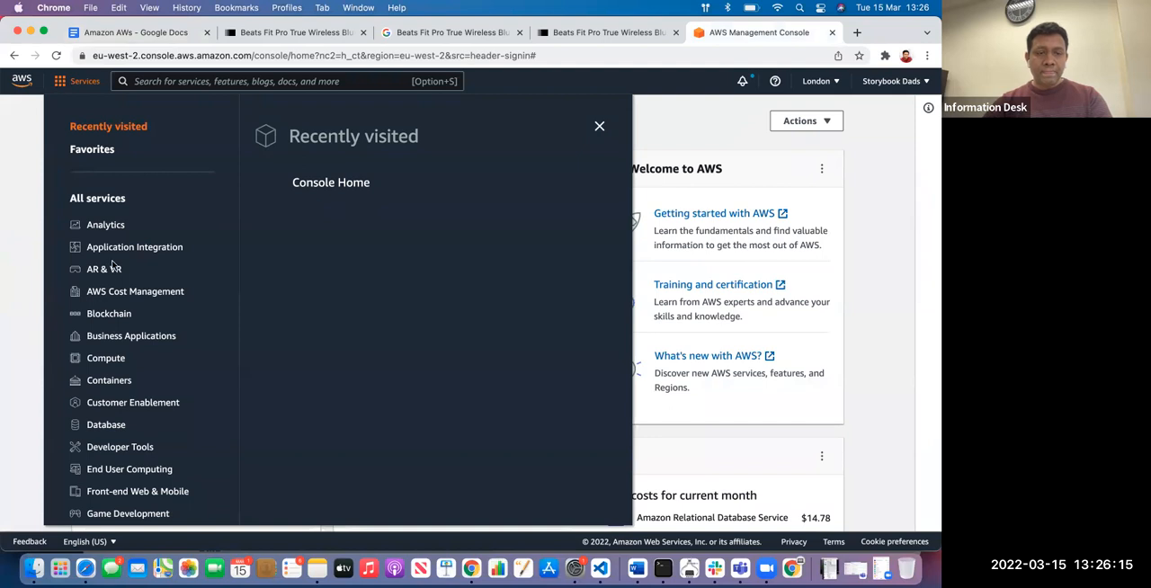
scroll(113, 265, down, 8)
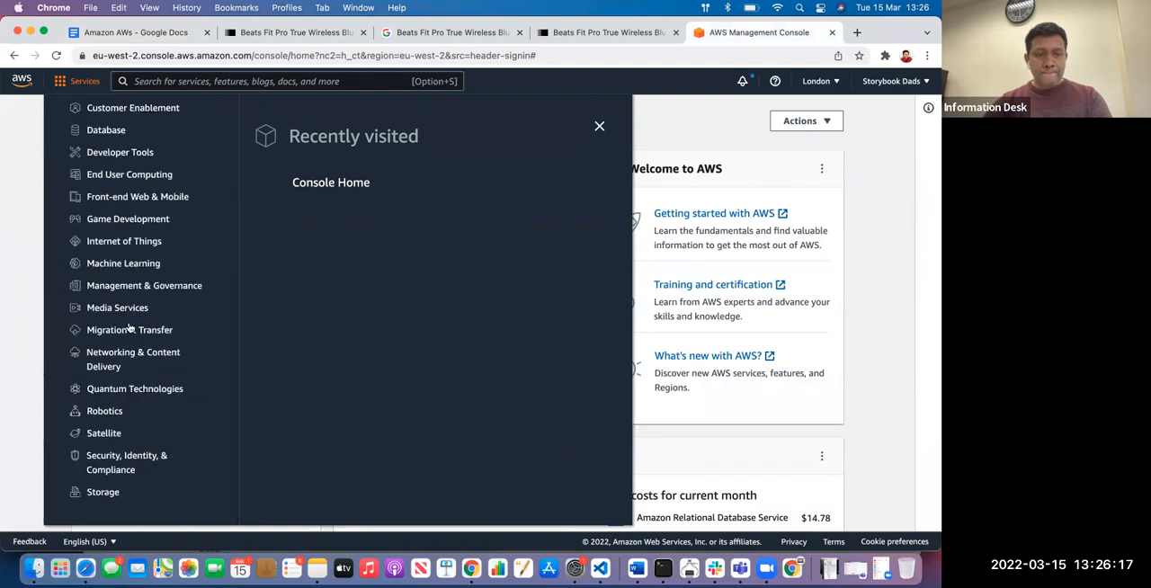
scroll(128, 328, up, 8)
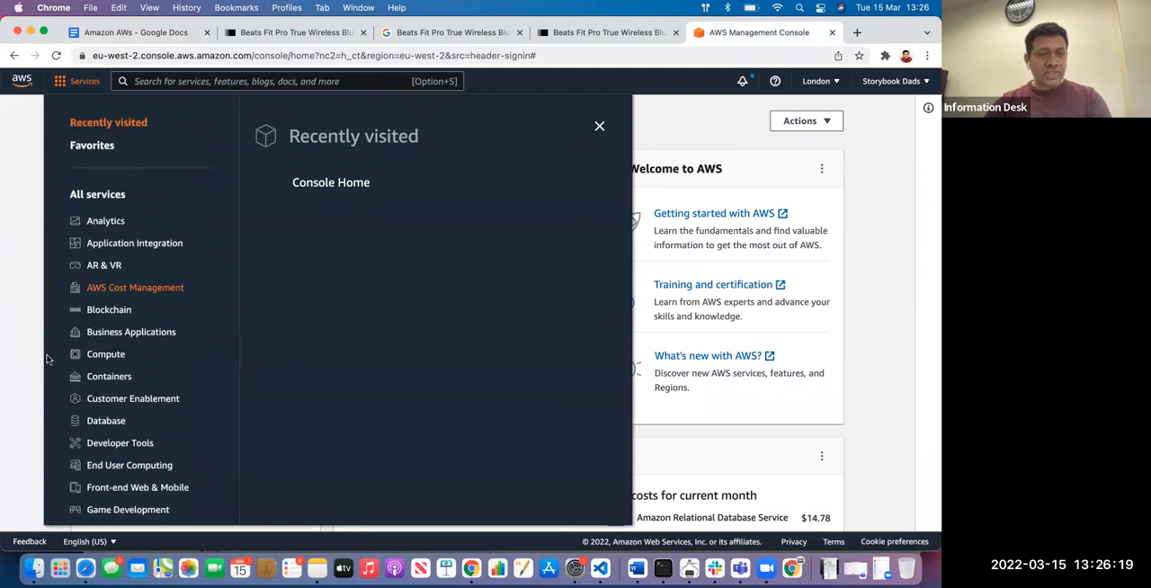
scroll(99, 316, down, 8)
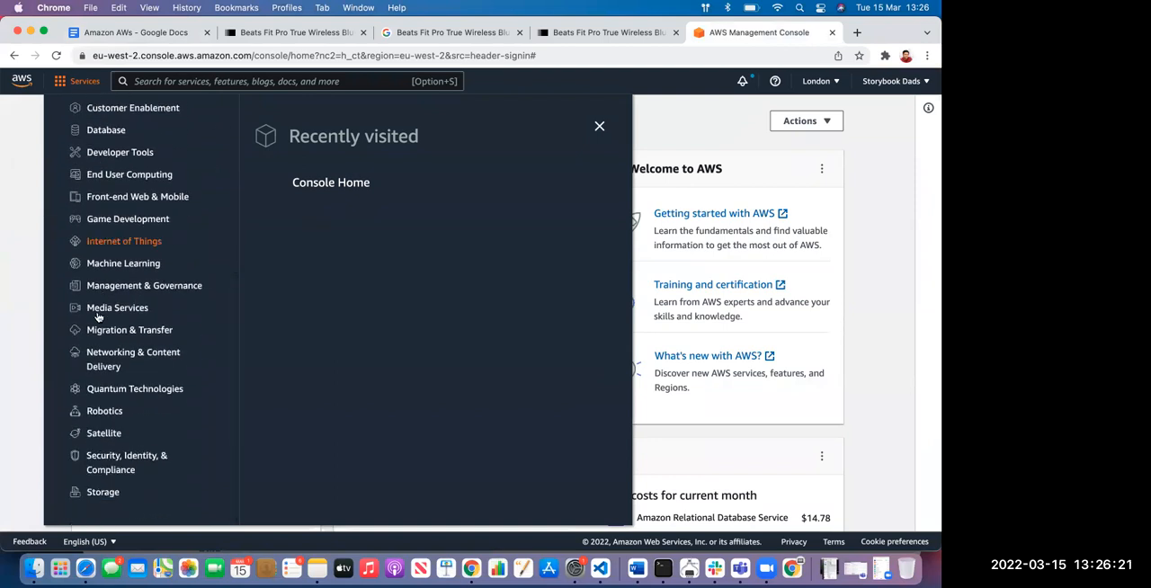
scroll(99, 317, up, 8)
scroll(179, 224, down, 2)
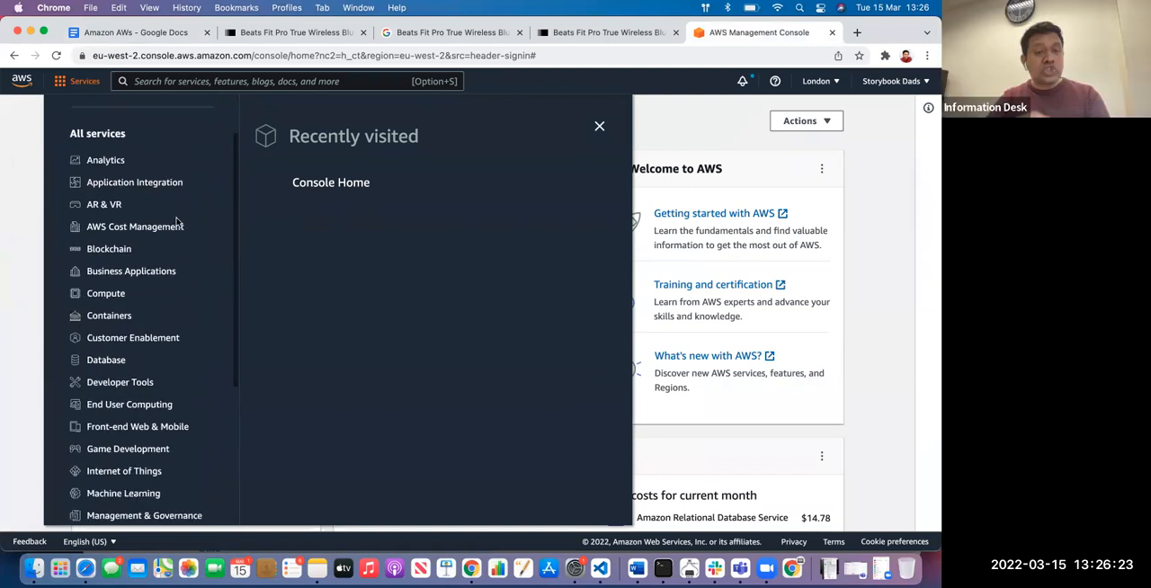
Inspect the main product image on the John Lewis Beats Fit Pro page in the developer tools
click(321, 36)
scroll(134, 439, down, 2)
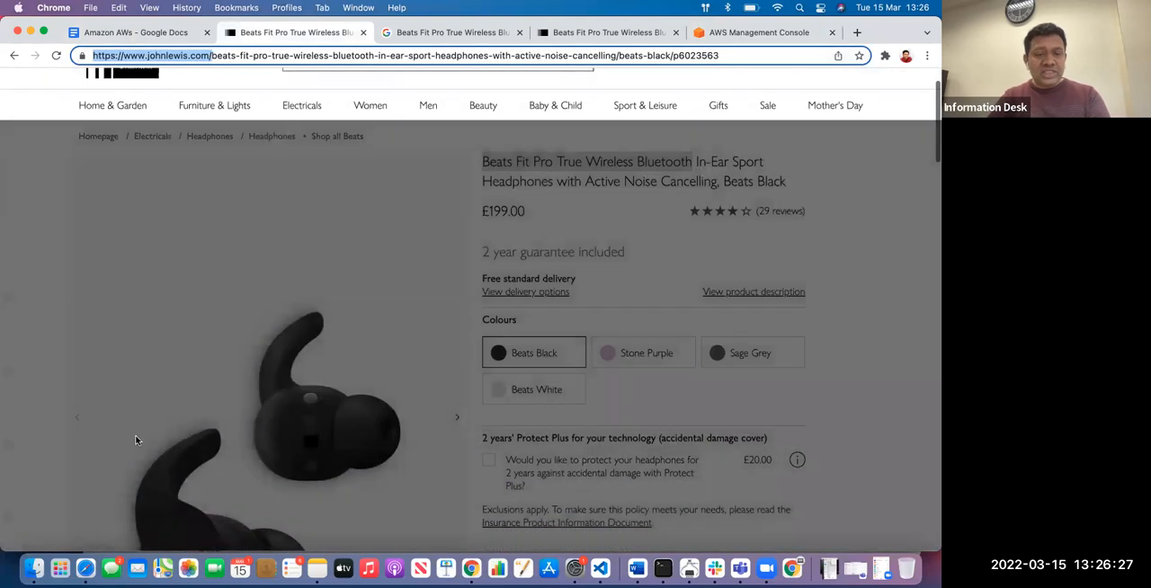
right_click(278, 275)
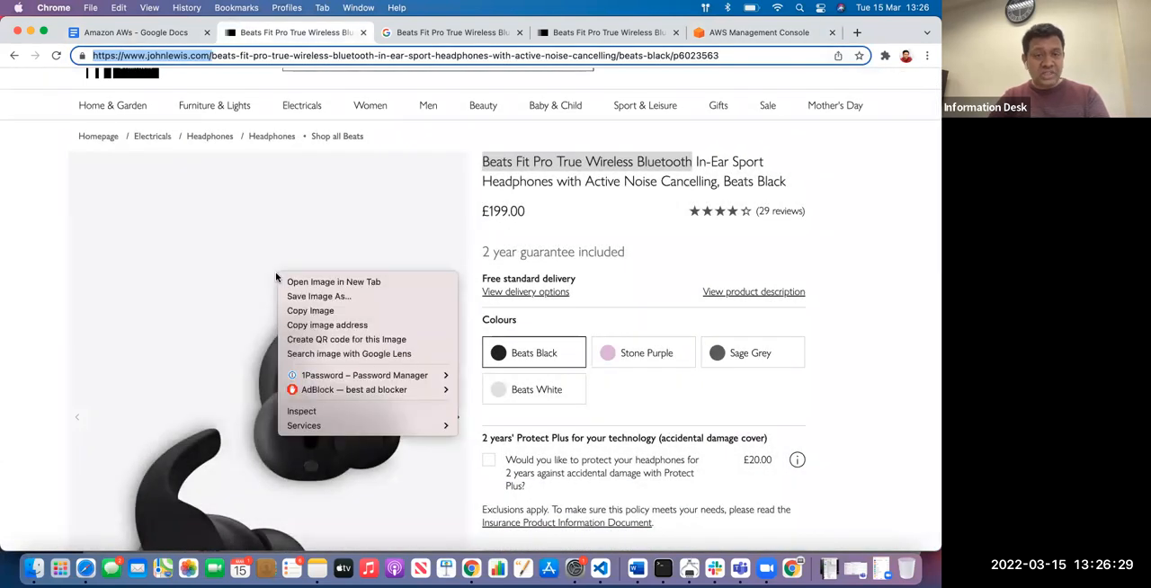
click(317, 411)
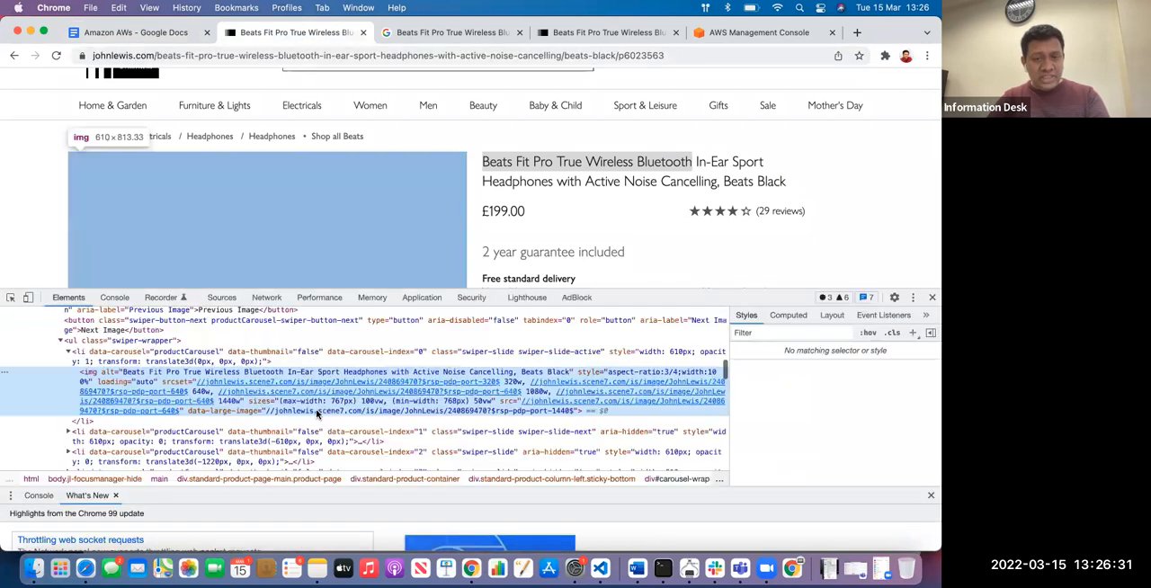
right_click(204, 216)
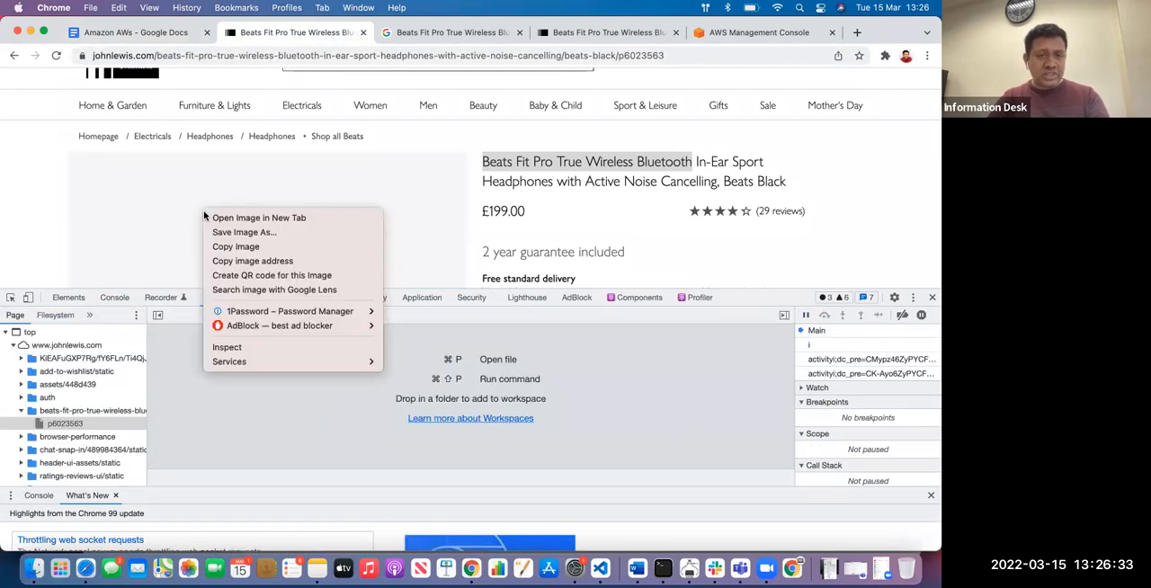
click(224, 347)
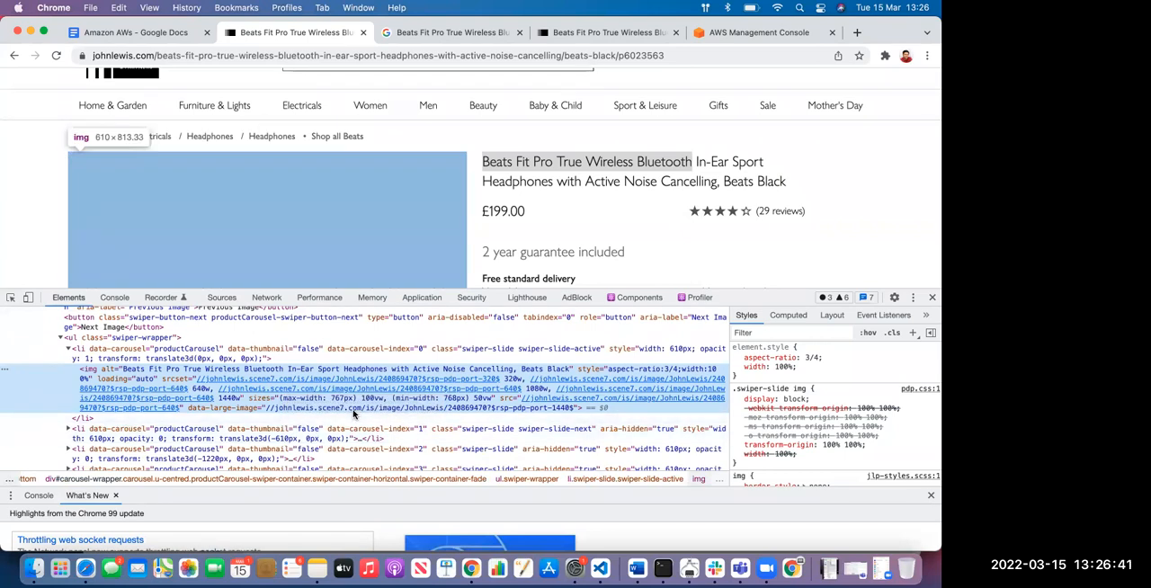
Examine the image element's source URLs against the pictures on the headphones product page
scroll(330, 216, down, 3)
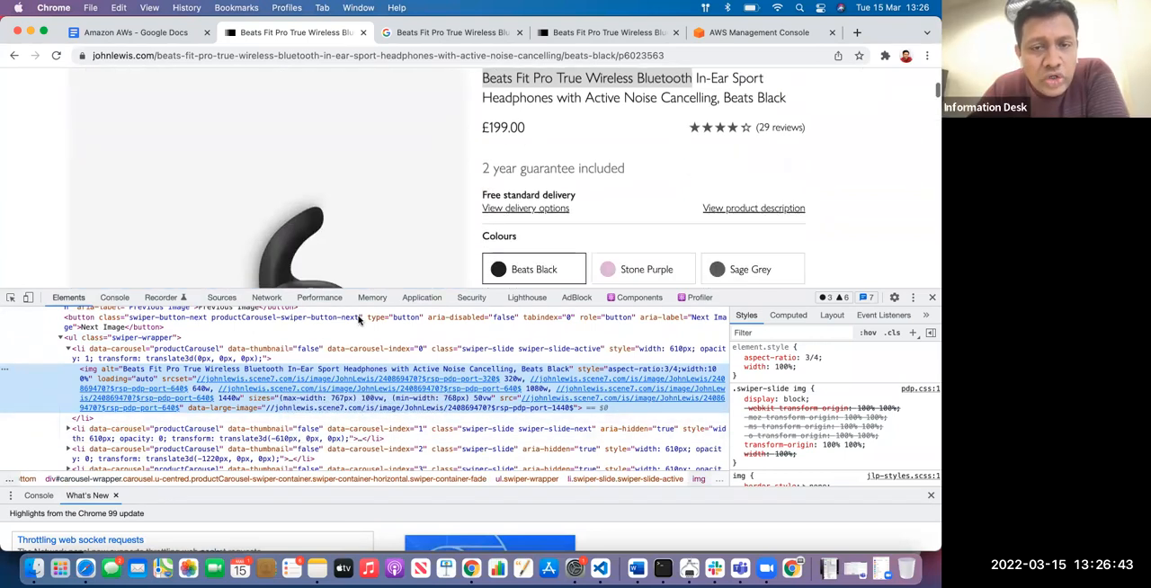
mouse_move(315, 396)
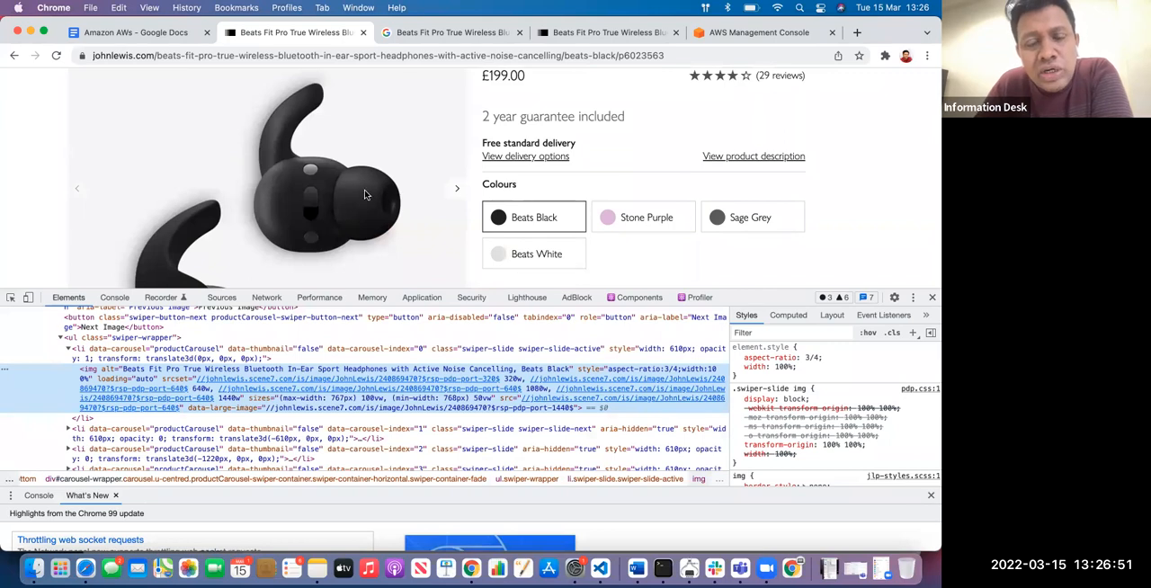
scroll(365, 194, down, 10)
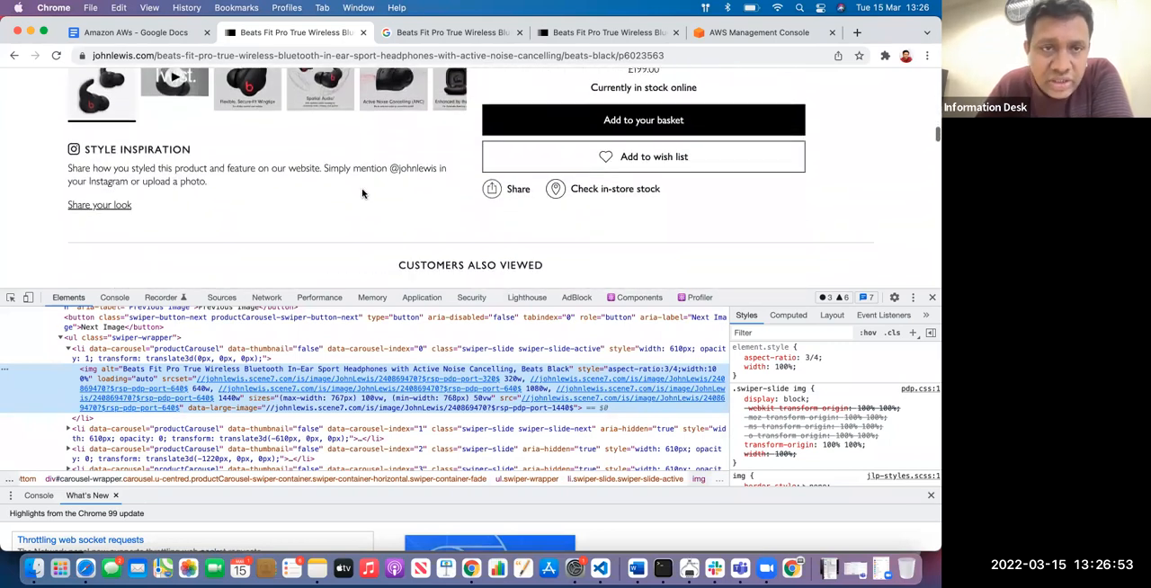
scroll(327, 189, up, 2)
mouse_move(194, 412)
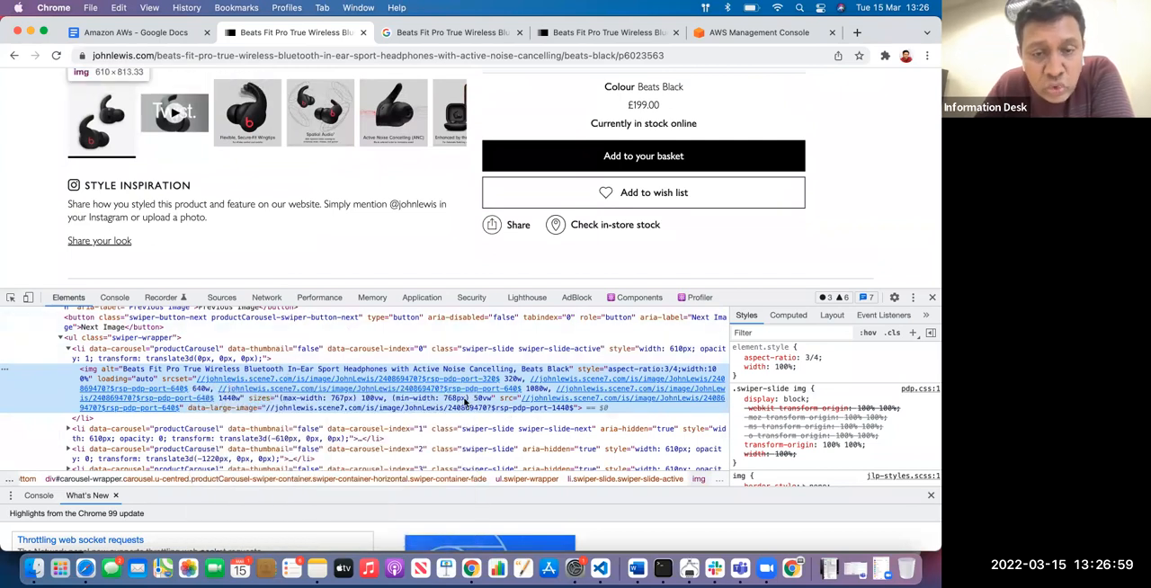
mouse_move(441, 382)
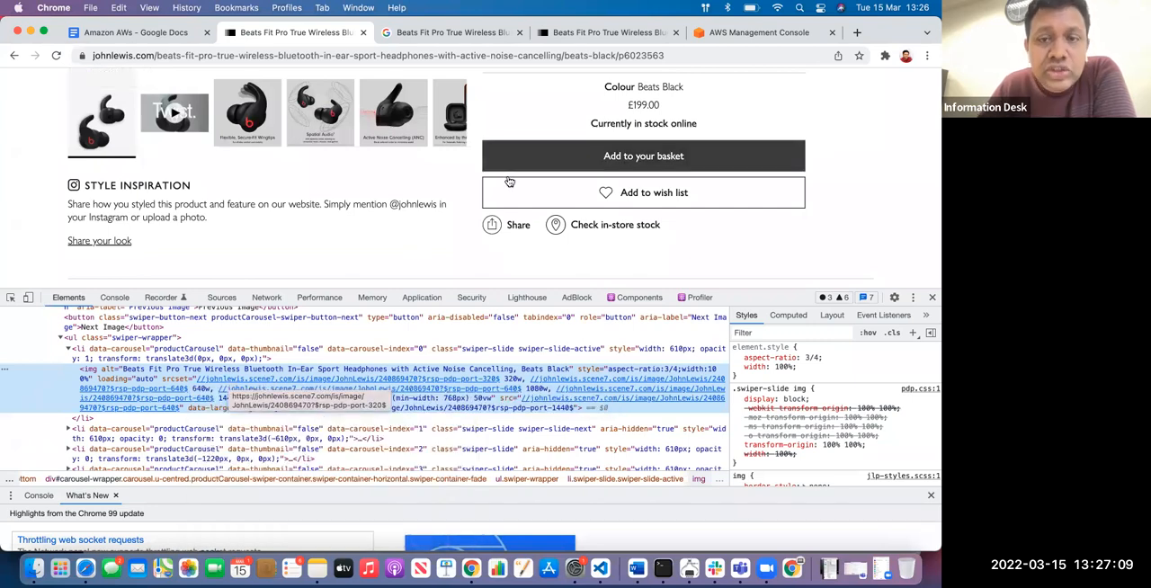
Open ebay.com in place of the John Lewis product page and accept all cookies
scroll(417, 224, up, 5)
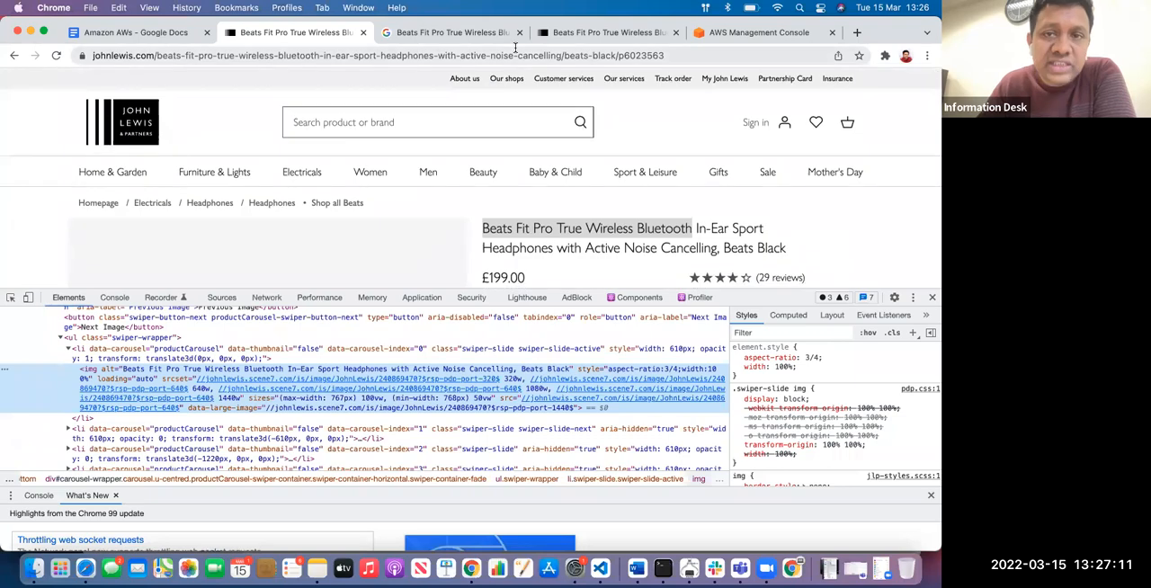
click(515, 55)
text(ama)
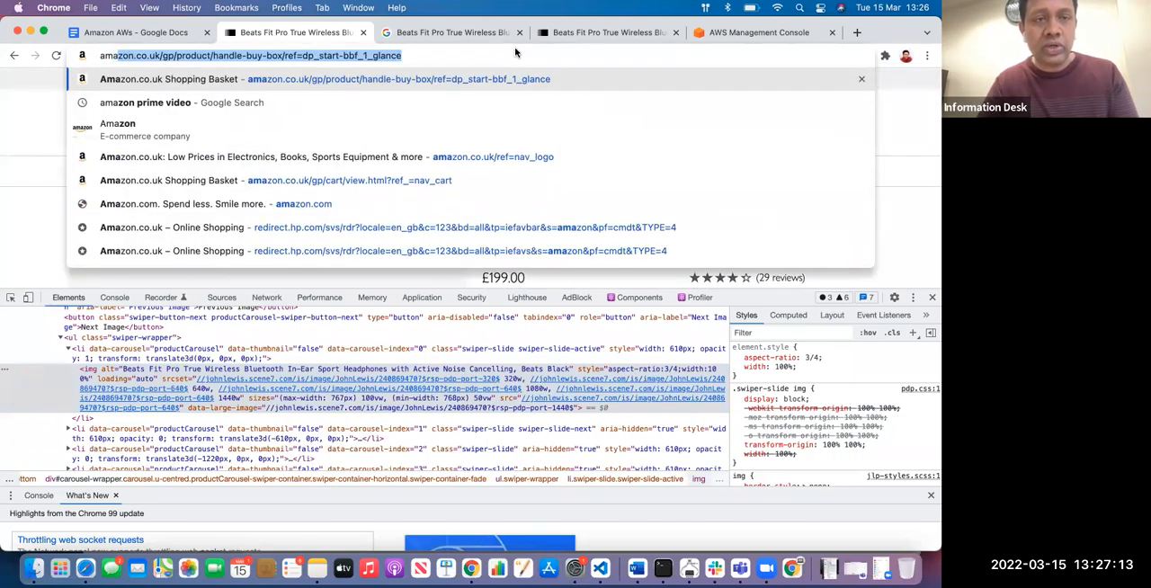
key(BackSpace)
key(BackSpace)
key(BackSpace)
key(BackSpace)
text(ebay.com)
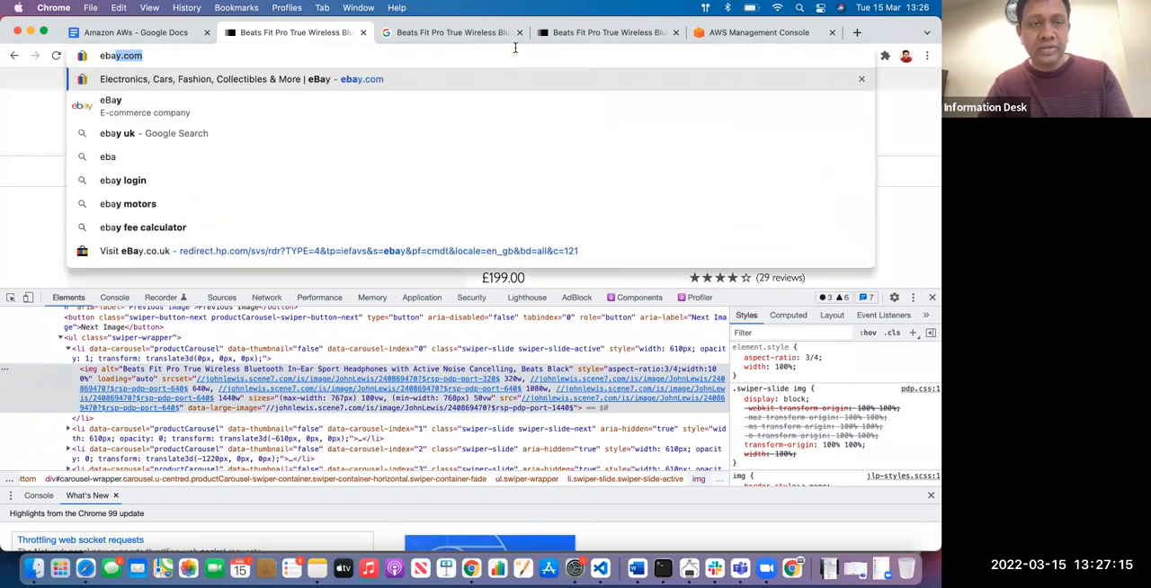
key(Return)
scroll(354, 174, down, 5)
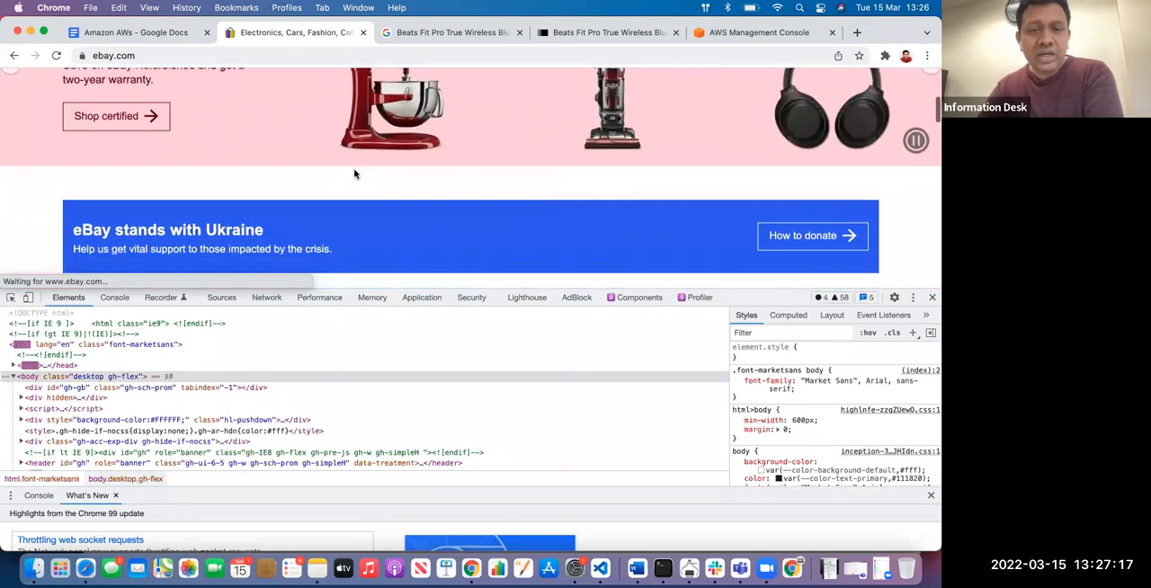
scroll(356, 198, down, 5)
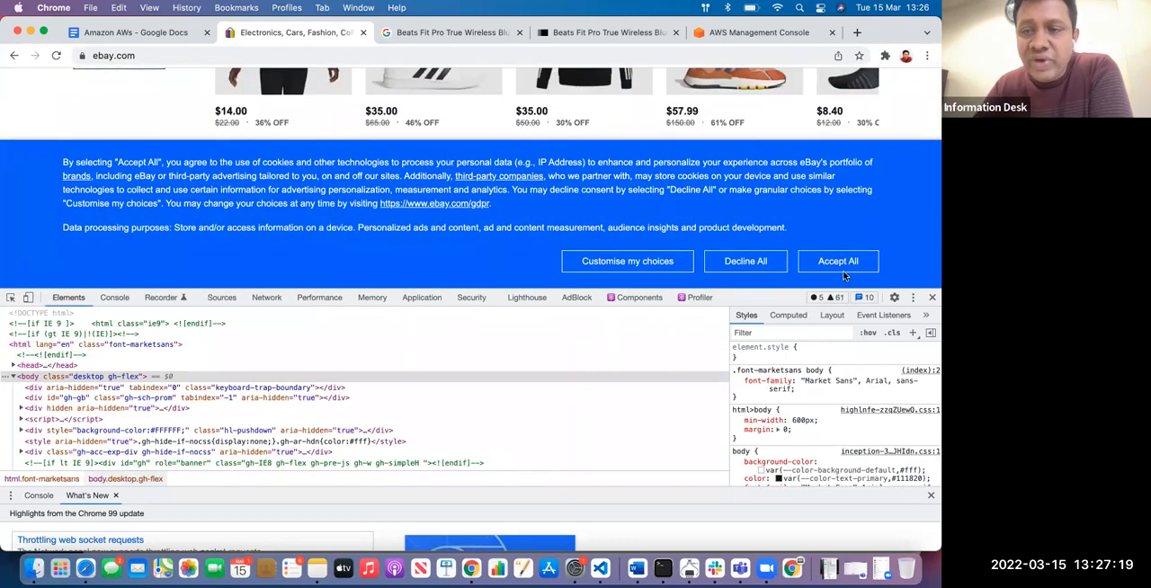
click(829, 264)
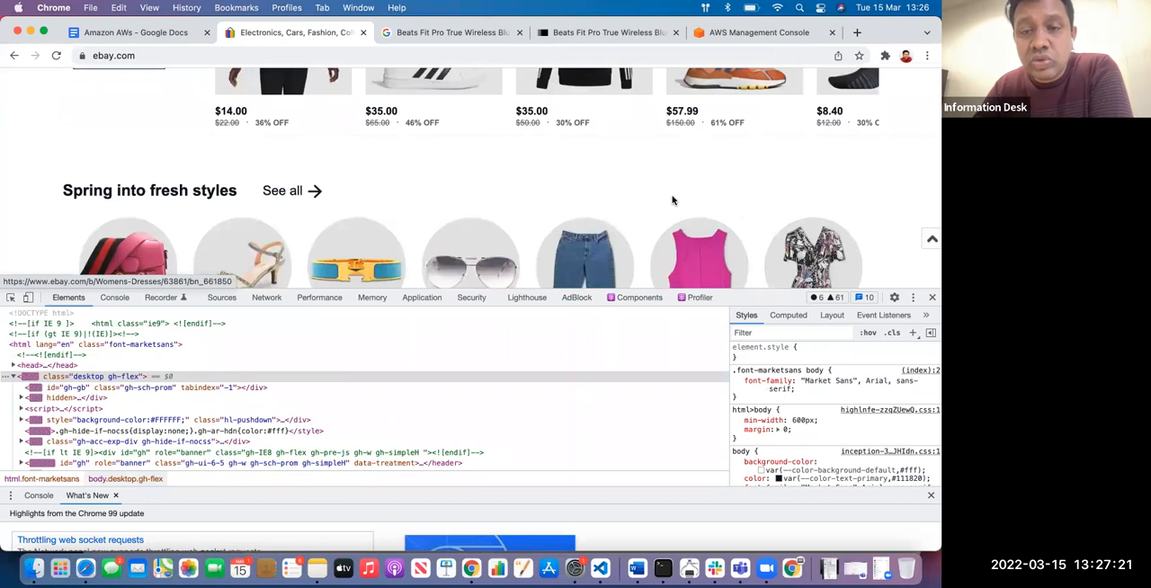
Browse eBay's women's sunglasses and accessories to the Sunglasses category and choose the Burberry brand
scroll(672, 199, down, 2)
click(470, 231)
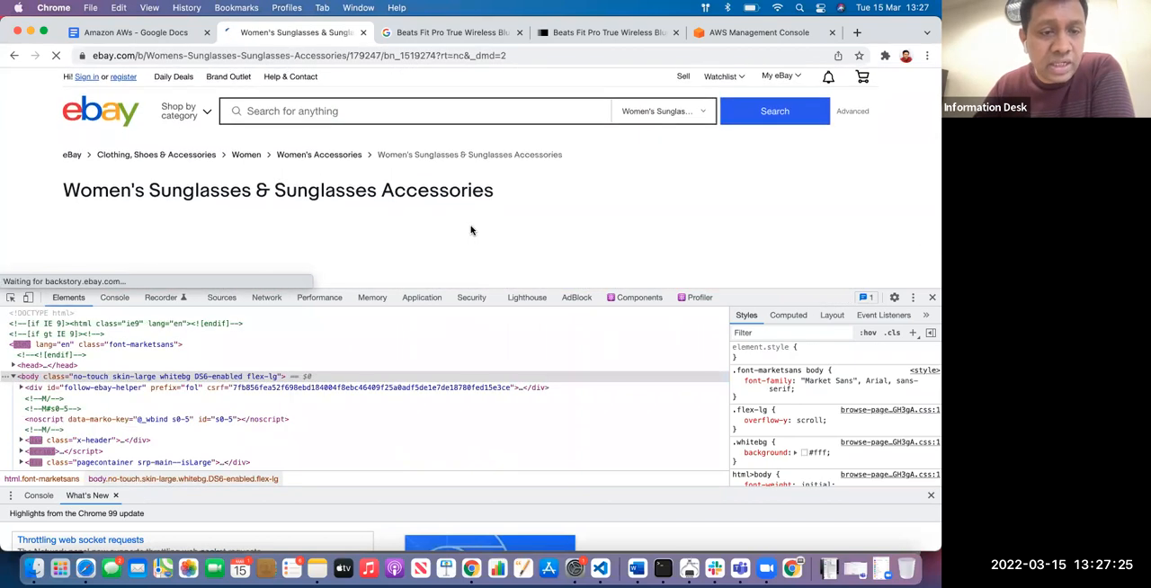
scroll(470, 231, down, 5)
scroll(359, 198, up, 5)
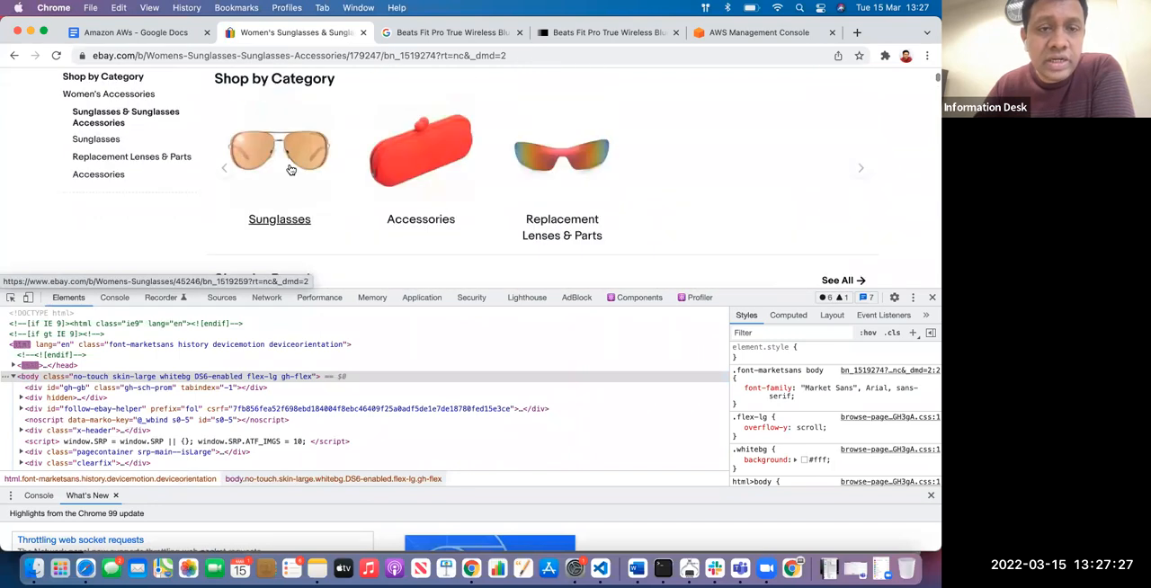
click(291, 168)
scroll(419, 141, down, 2)
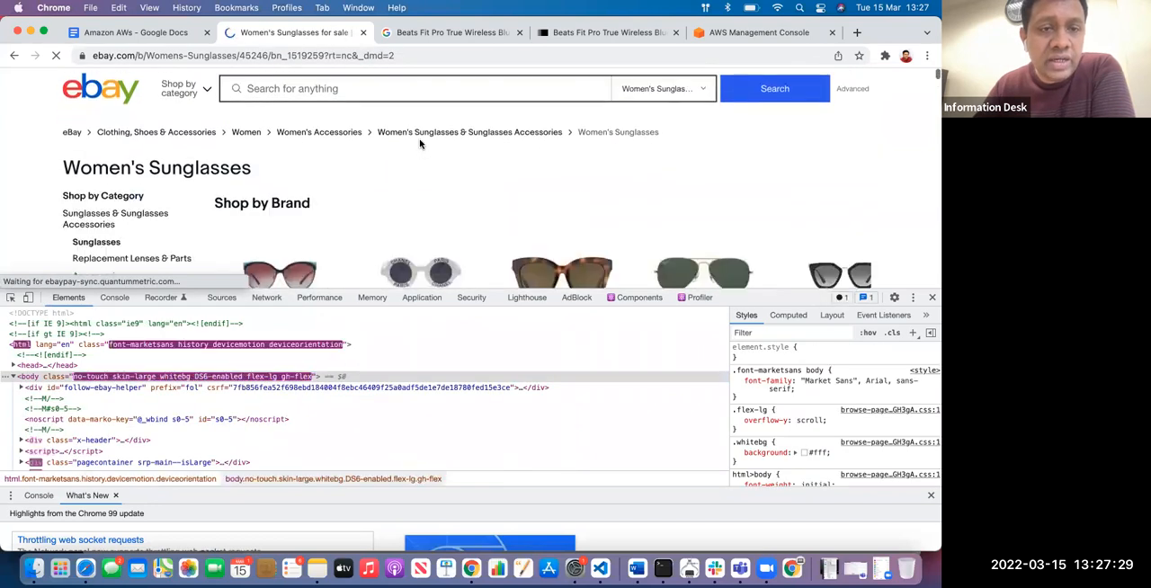
scroll(375, 187, down, 3)
click(276, 150)
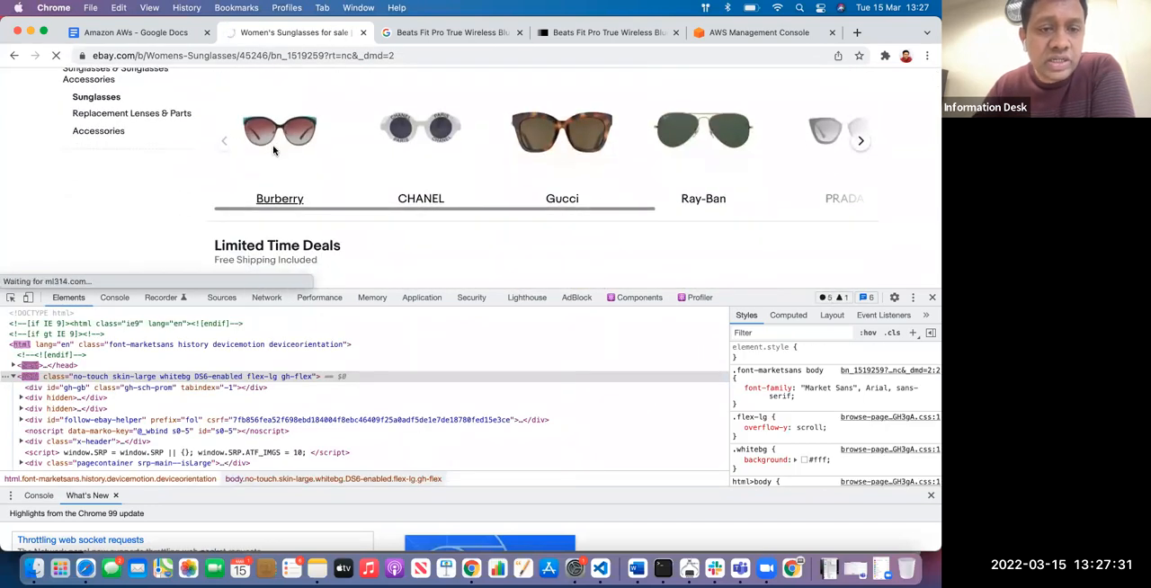
Open the Burberry FRITH BE 4312 sunglasses from the Burberry listings
scroll(296, 167, down, 5)
scroll(311, 180, up, 4)
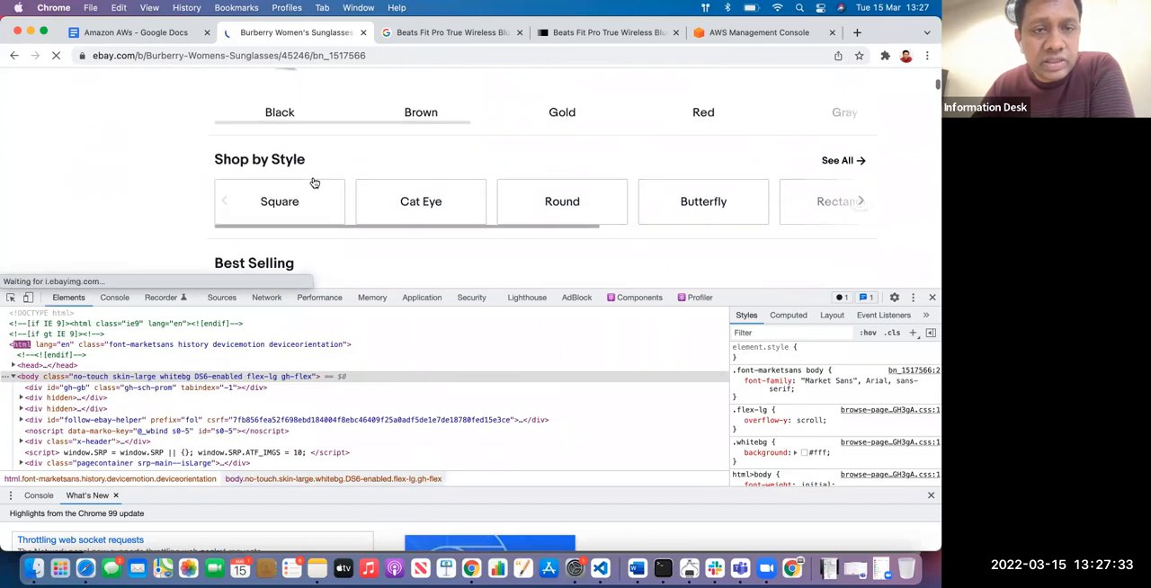
scroll(279, 189, down, 10)
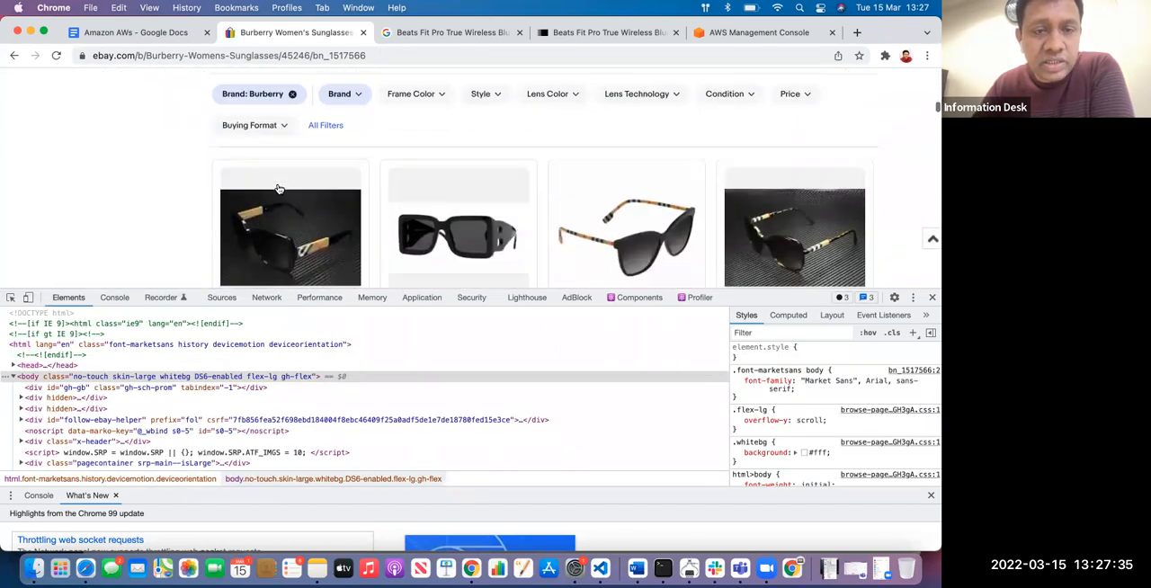
click(481, 184)
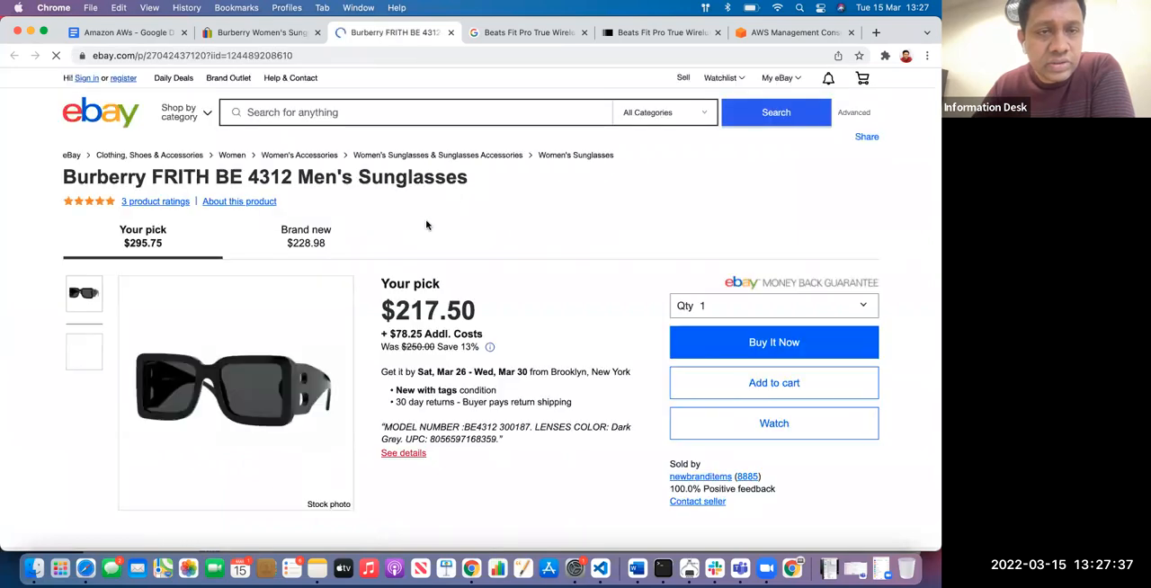
Inspect the main sunglasses picture's HTML element on the Burberry FRITH BE 4312 product page
scroll(242, 248, down, 4)
right_click(242, 248)
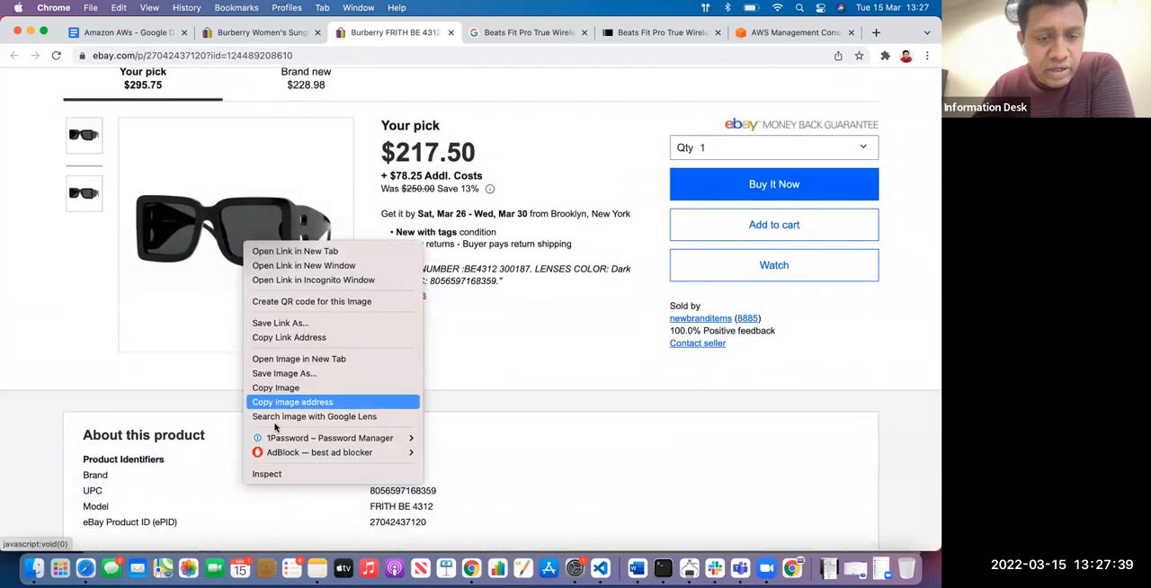
click(273, 471)
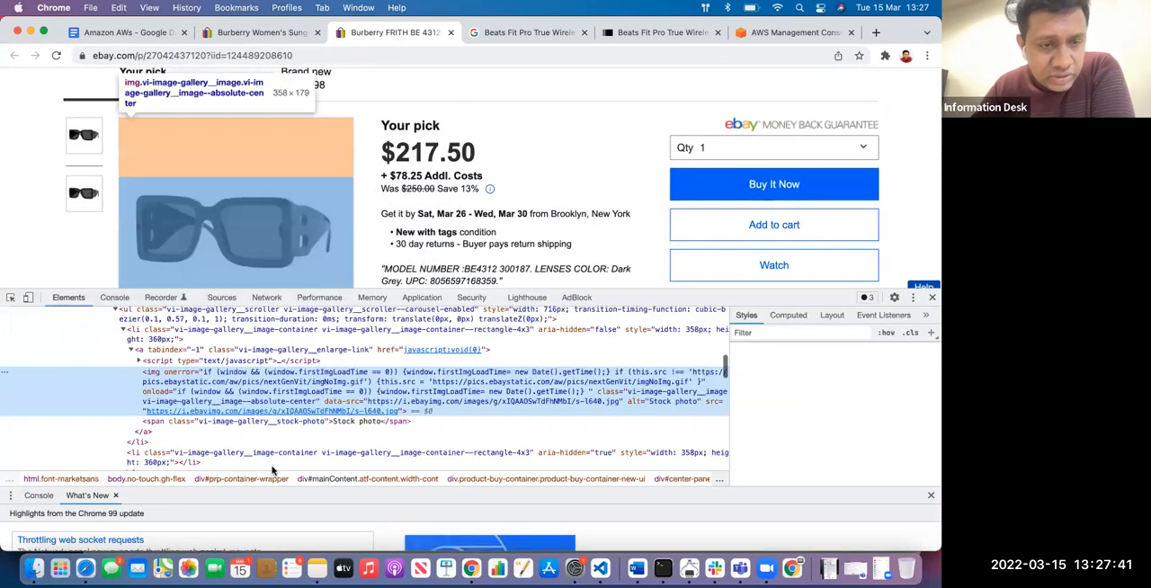
right_click(186, 411)
mouse_move(232, 312)
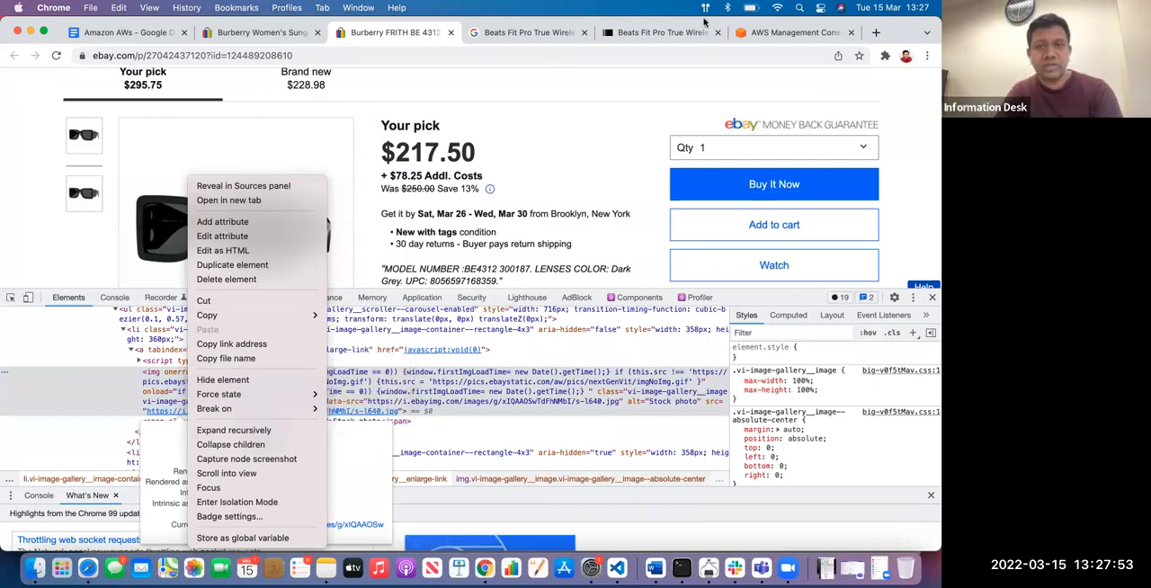
click(883, 34)
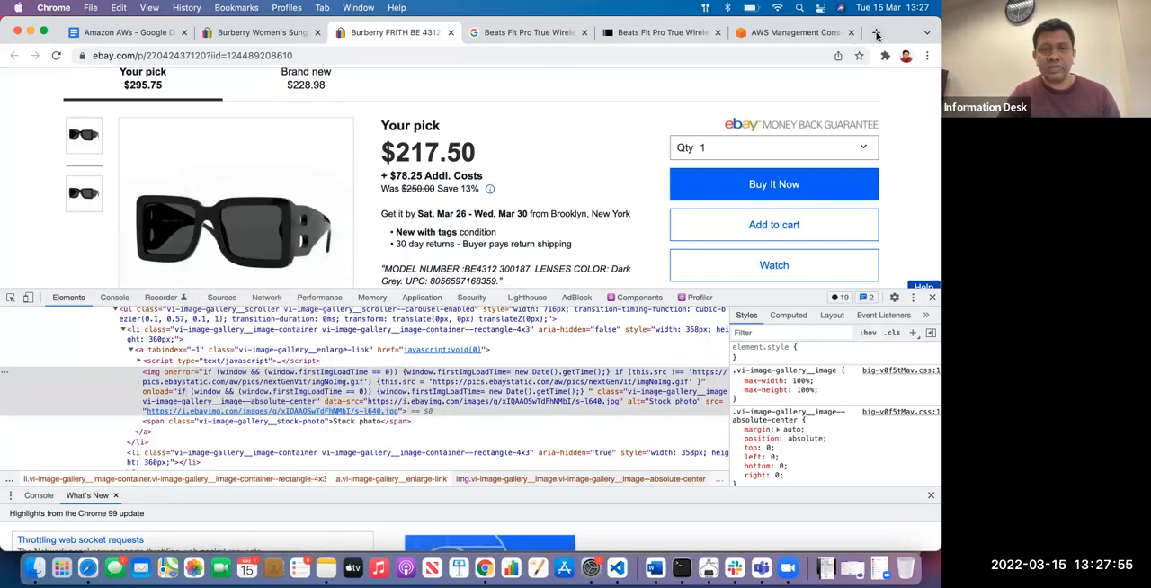
click(876, 35)
text(https://searchaws.techtarget.com/definition/Amazon-Web-Services)
key(Return)
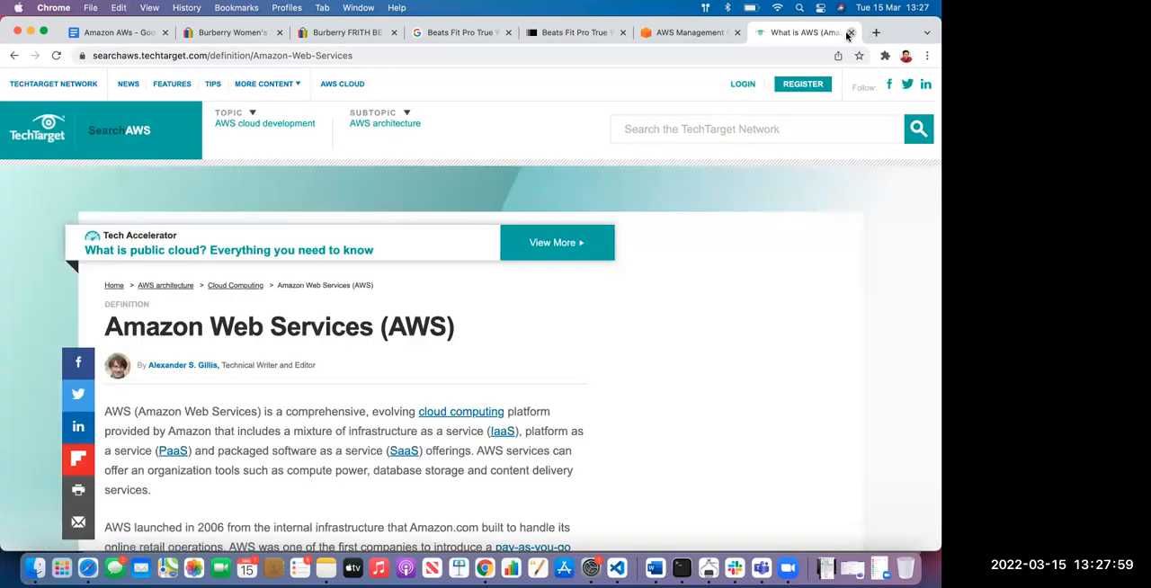
click(849, 34)
mouse_move(297, 413)
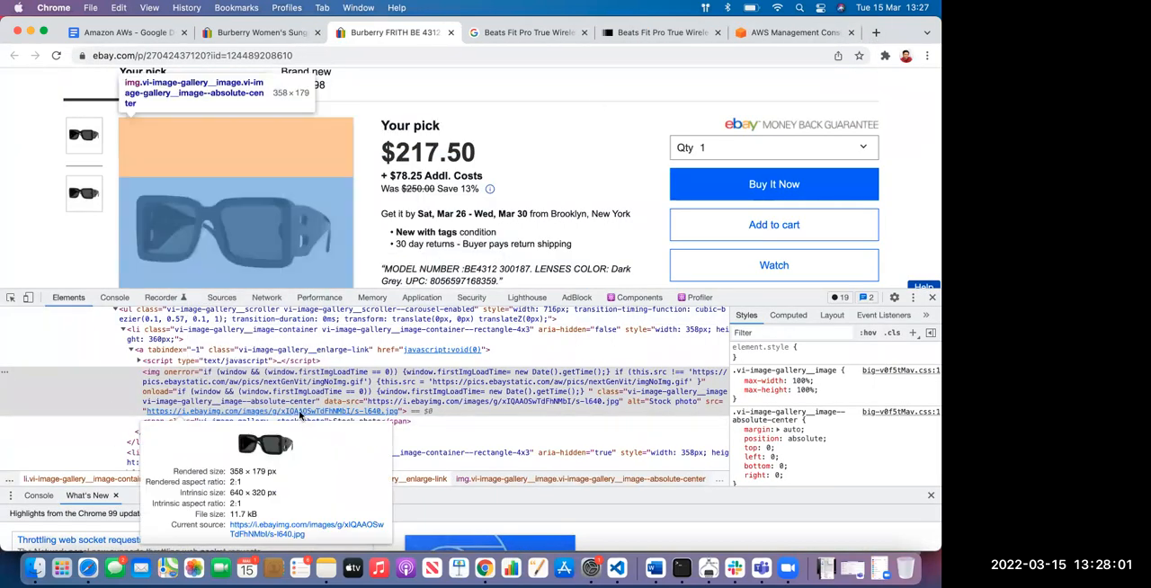
right_click(275, 413)
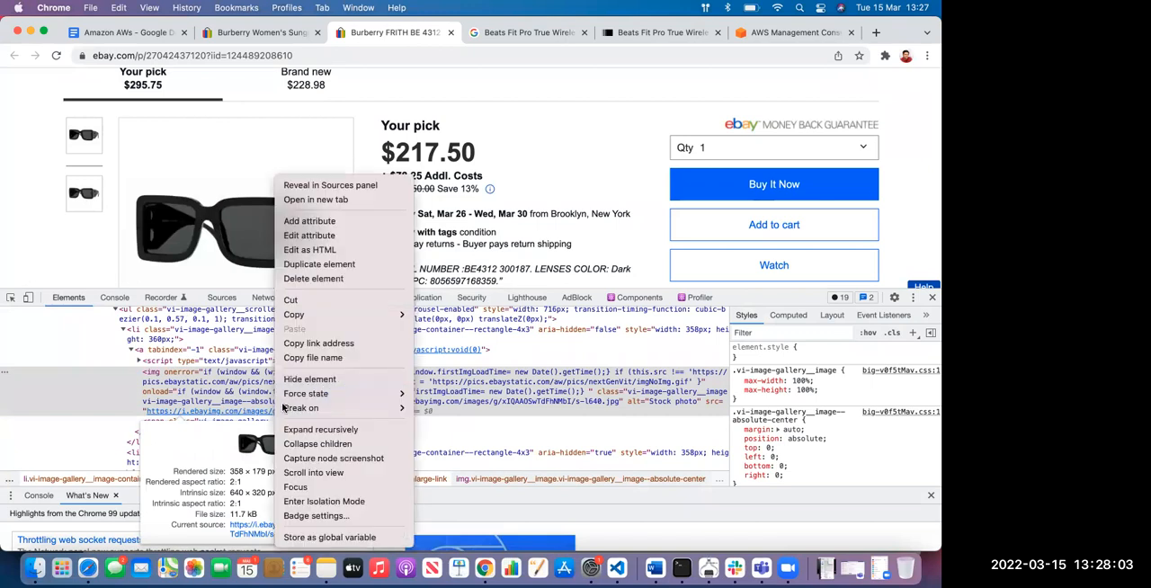
mouse_move(337, 314)
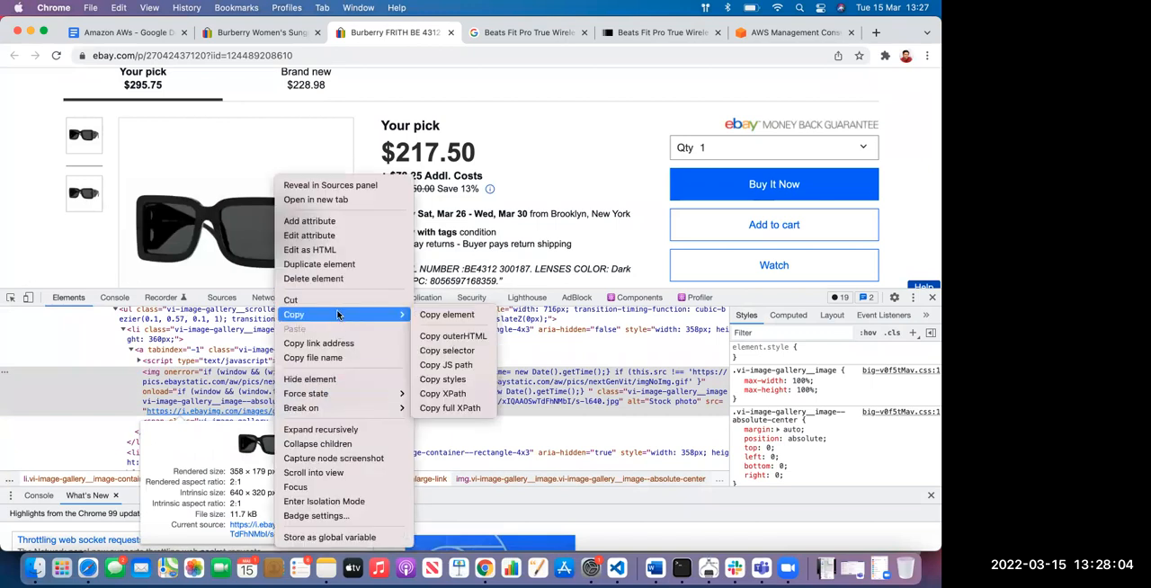
click(876, 36)
click(877, 36)
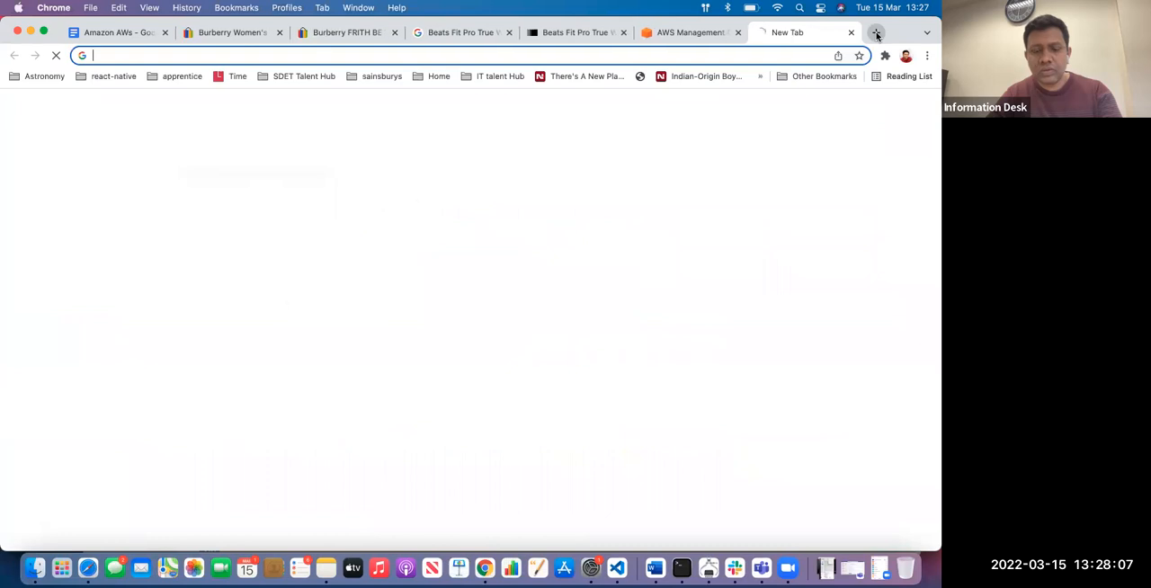
text(https://searchaws.techtarget.com/definition/Amazon-Web-Services)
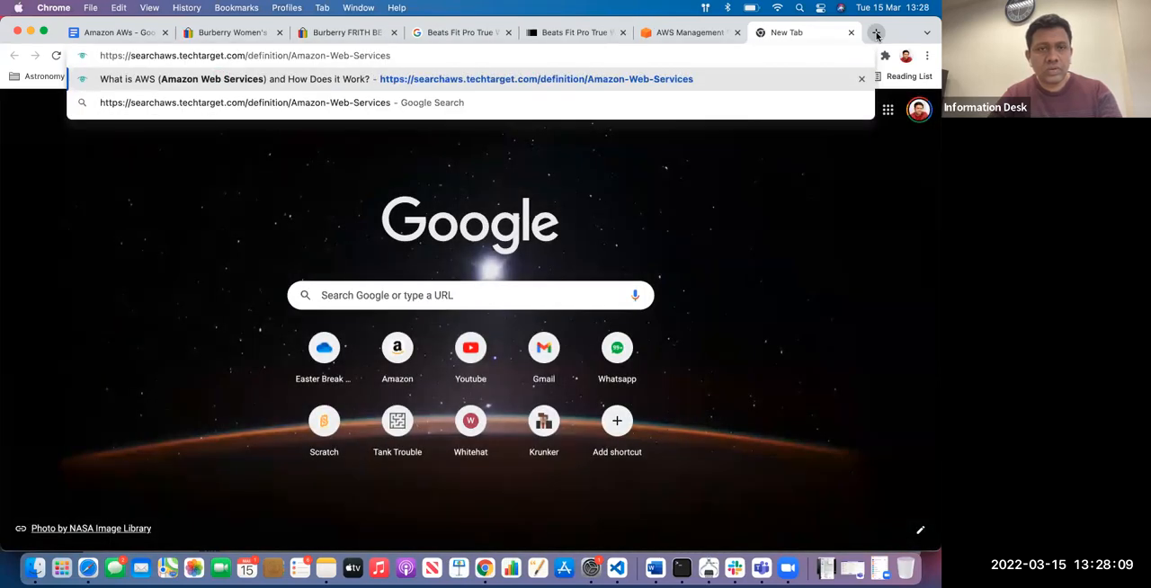
key(super+a)
key(BackSpace)
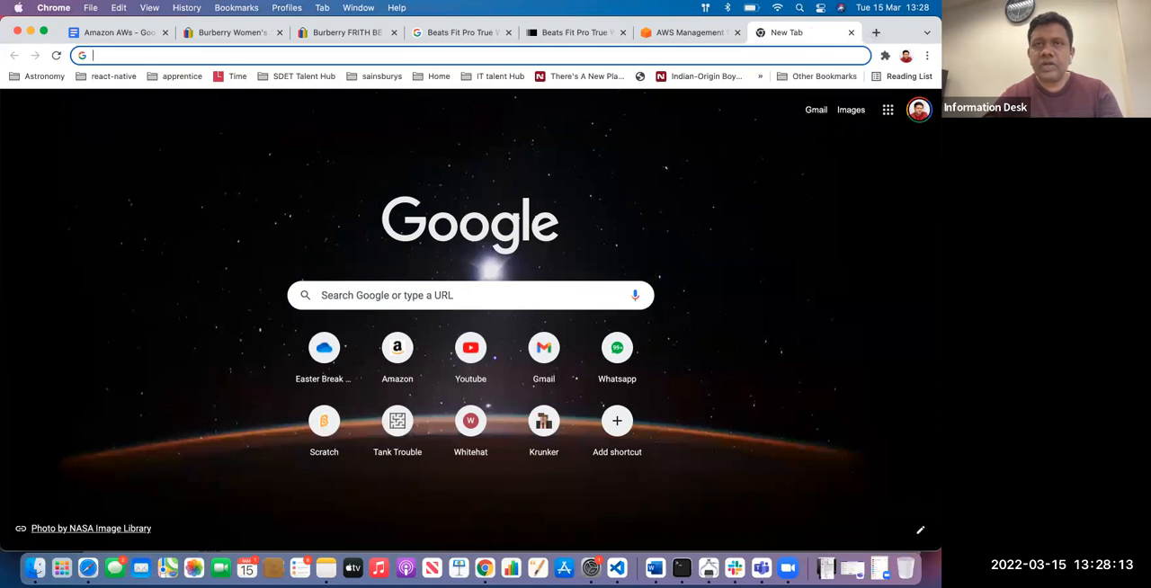
Open the sunglasses picture's source file s-l640.jpg from the inspected image element in its own tab
click(334, 33)
mouse_move(237, 411)
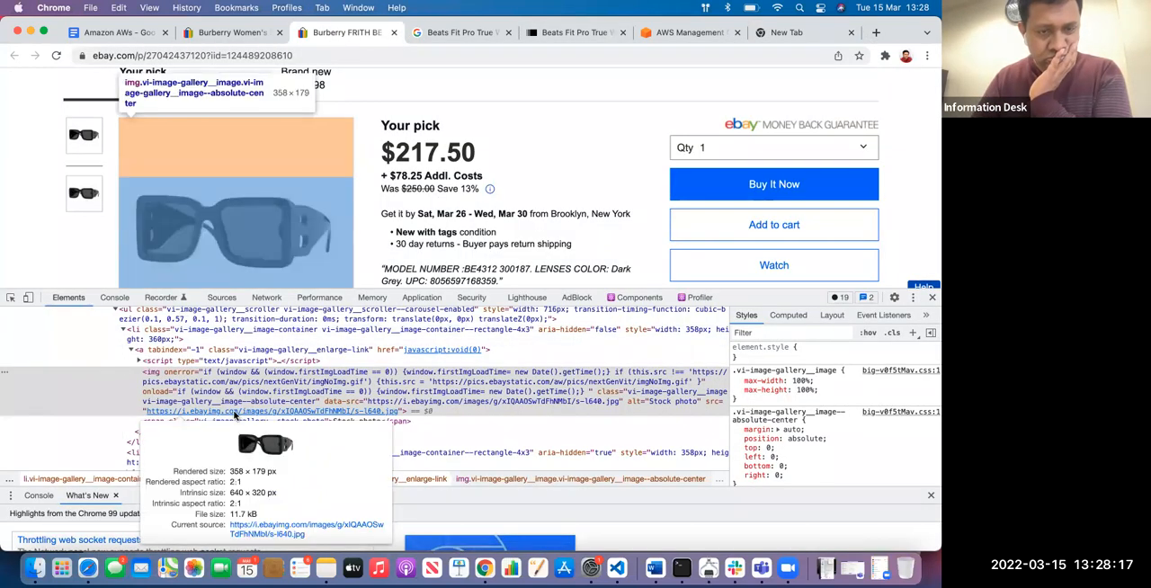
click(251, 528)
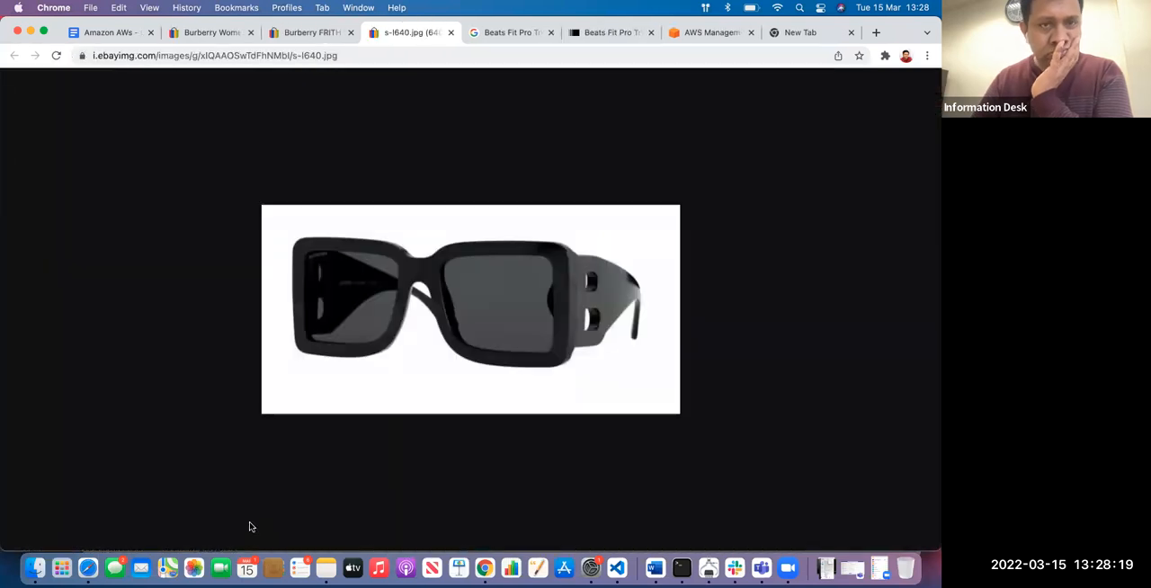
click(355, 56)
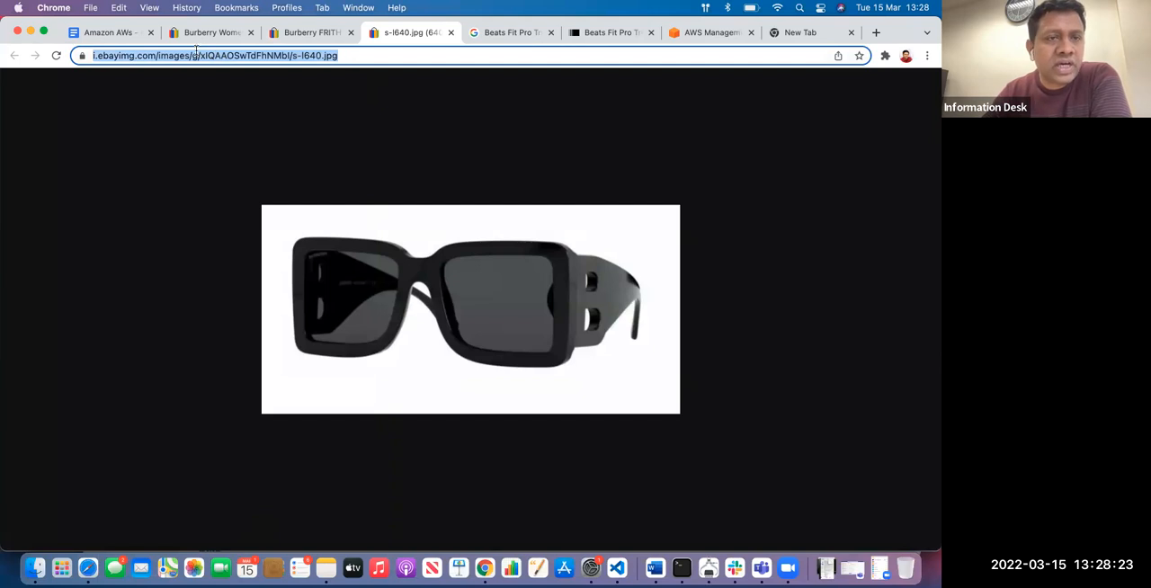
click(196, 52)
drag(188, 56, 95, 55)
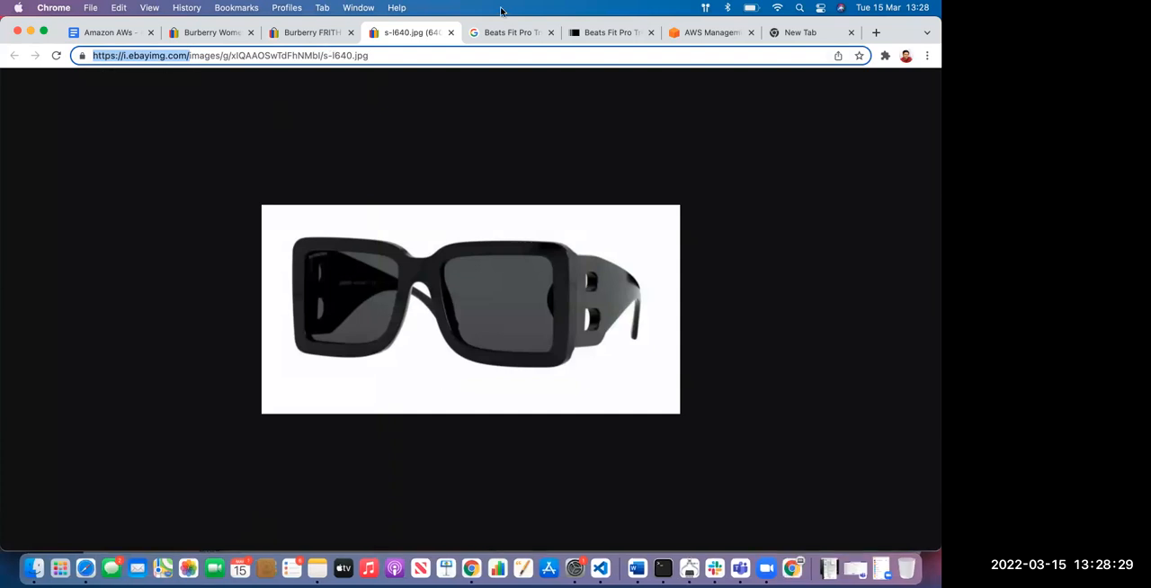
click(405, 105)
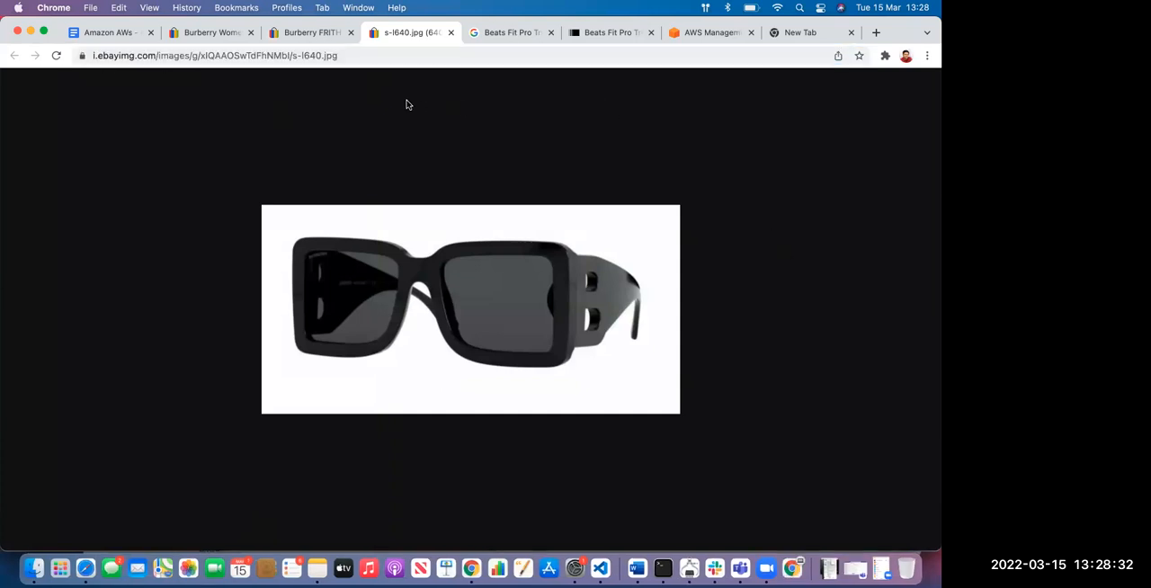
click(156, 55)
click(309, 32)
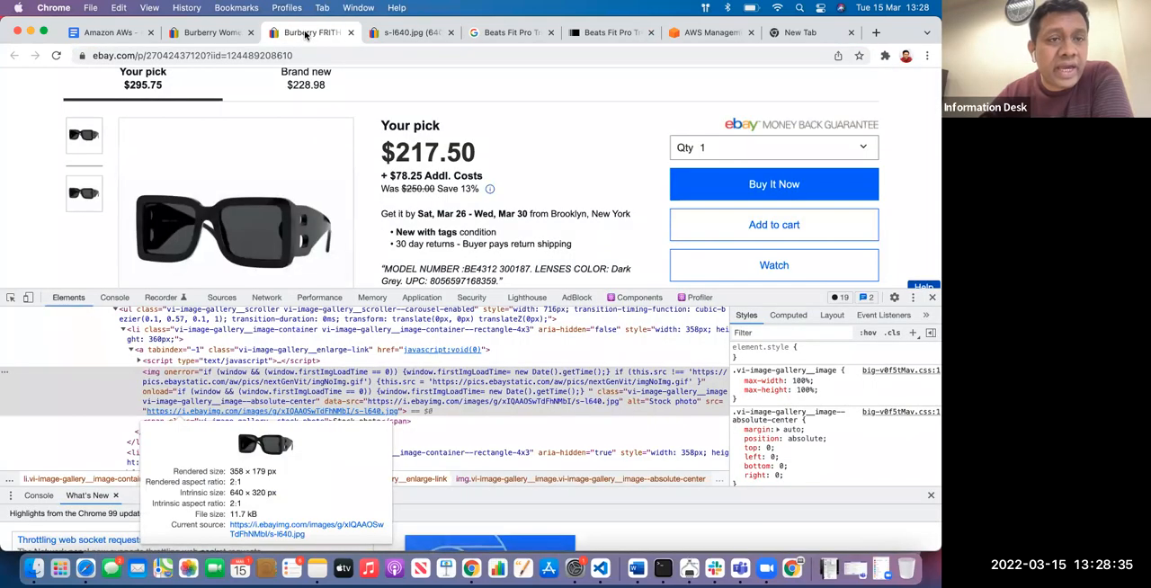
click(133, 56)
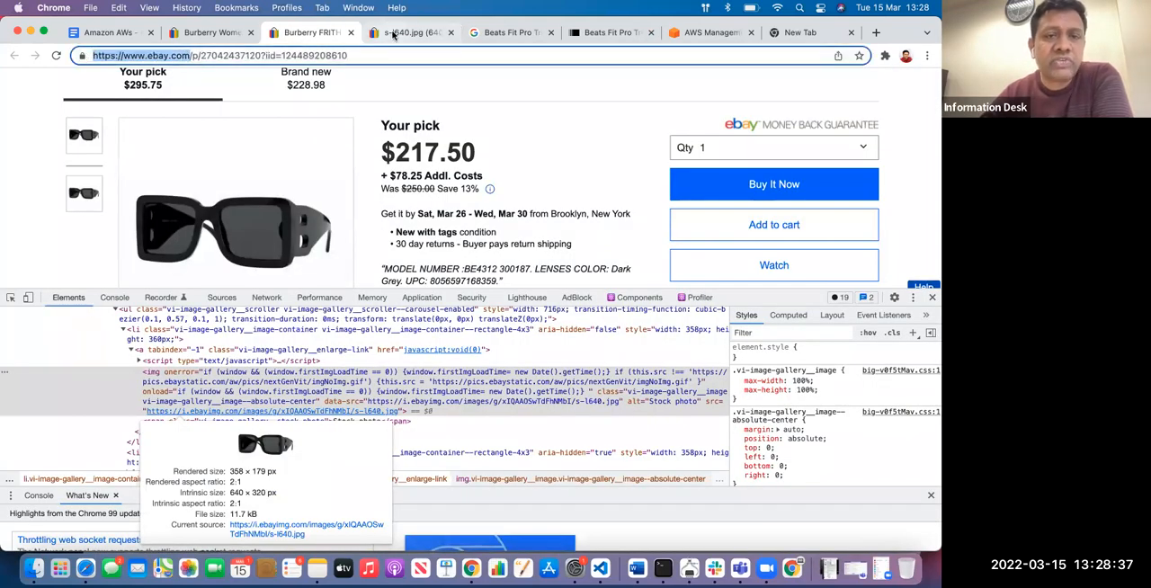
click(393, 34)
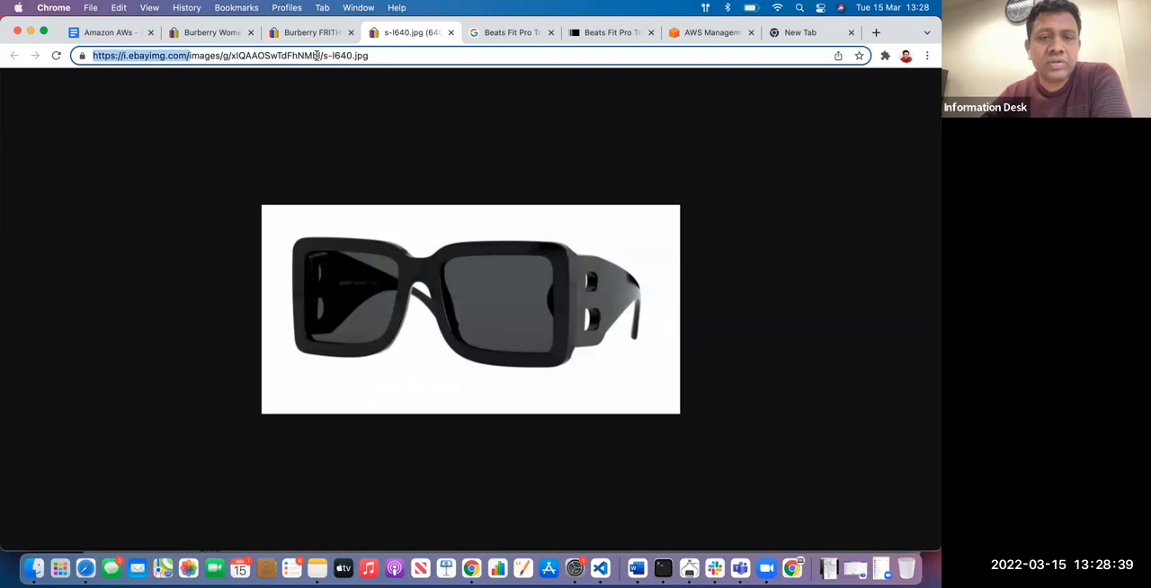
click(197, 54)
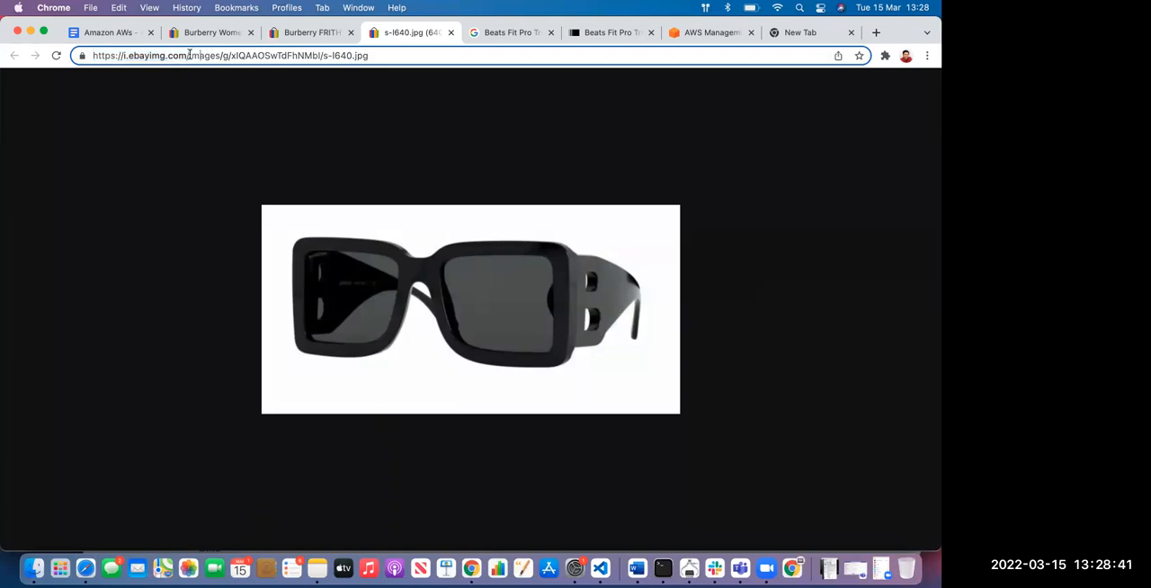
shift+click(90, 57)
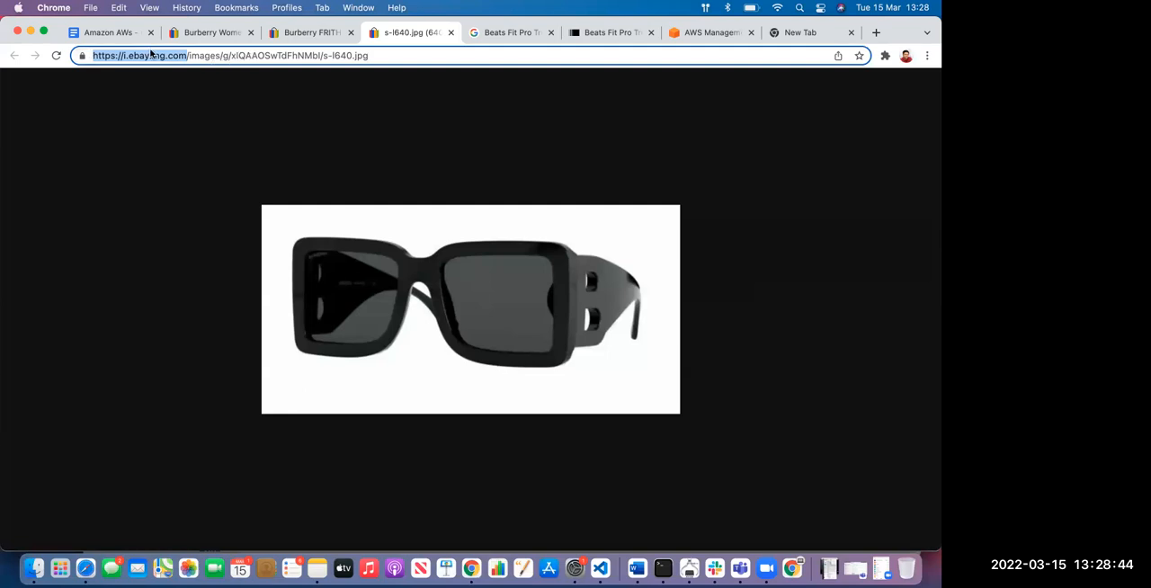
Add a "Server" bullet below Storage in the AWS list of the Amazon AWs document
click(96, 37)
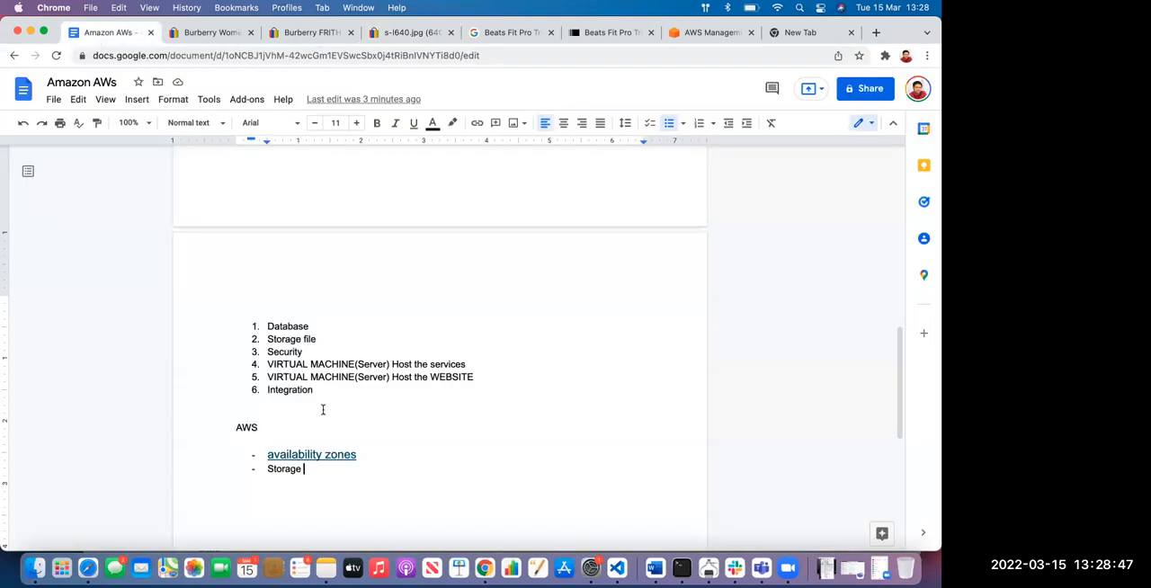
scroll(323, 409, down, 1)
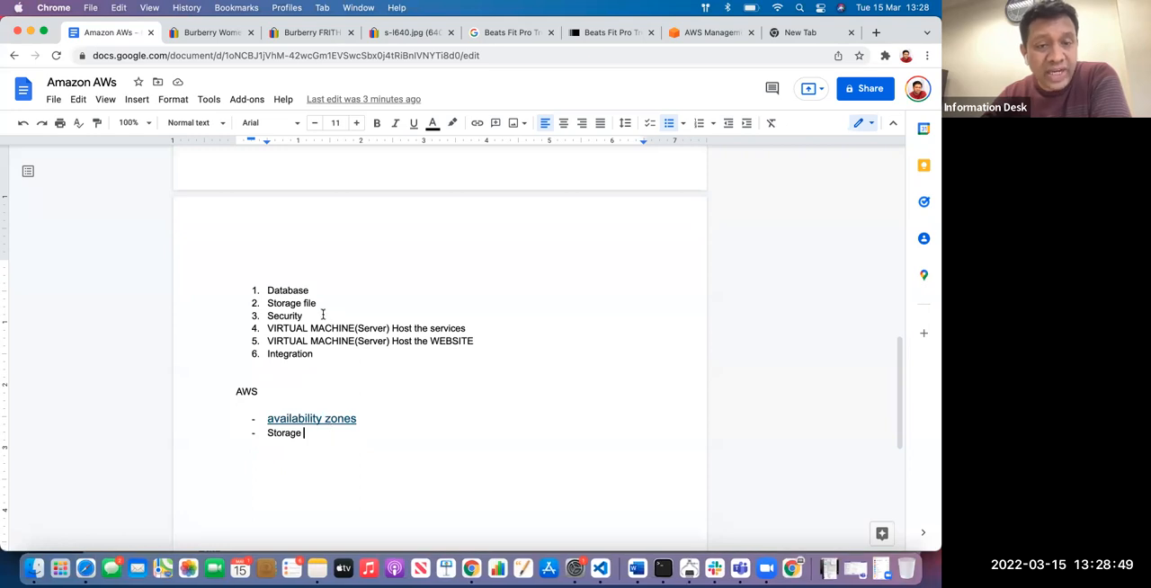
drag(476, 343, 263, 342)
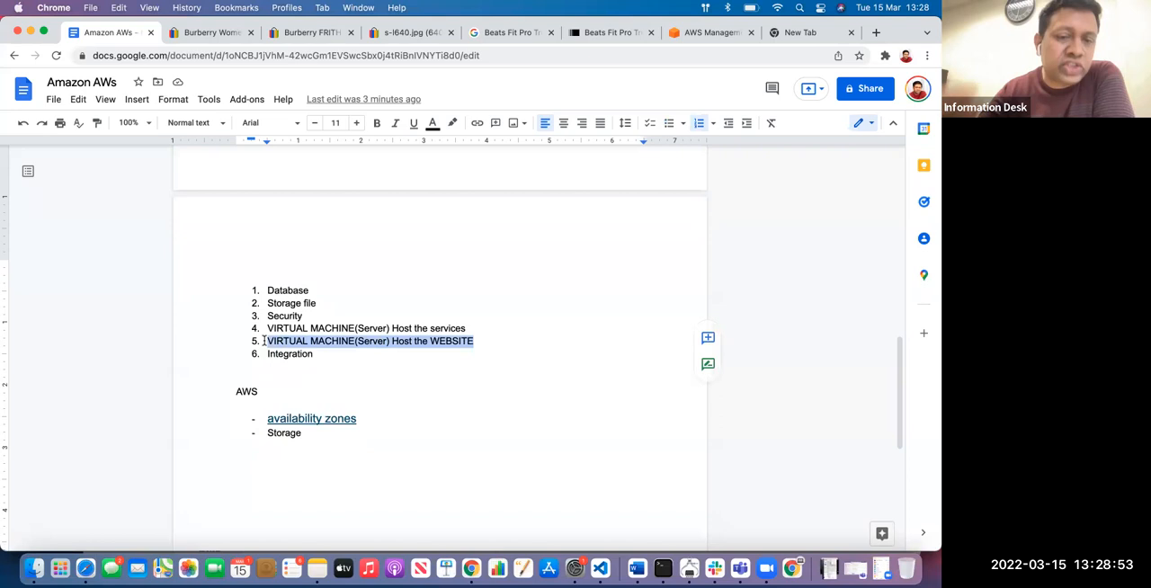
click(320, 434)
key(Return)
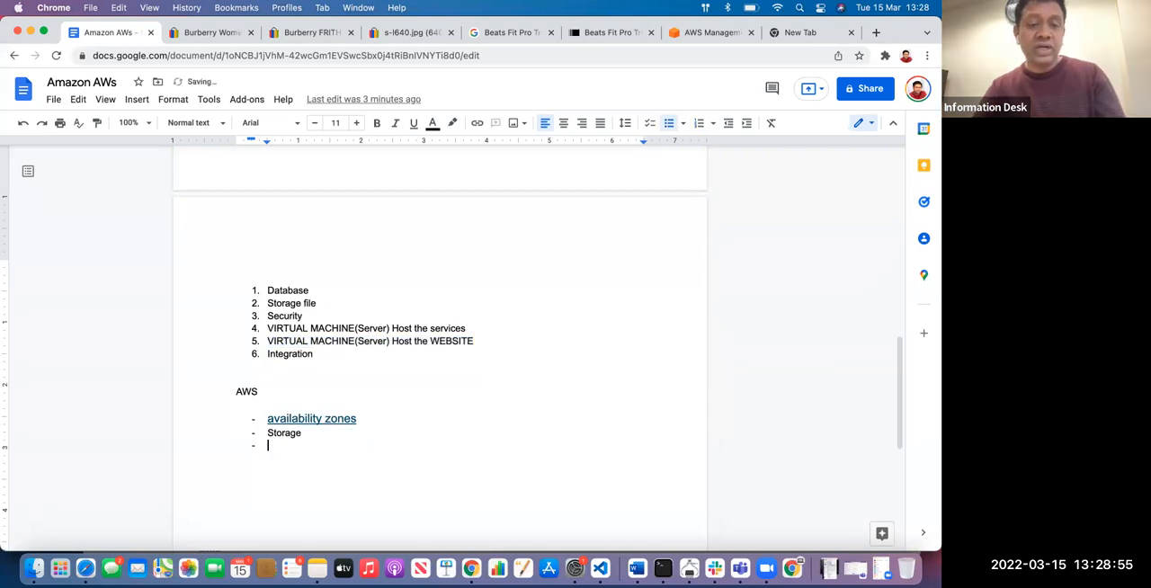
text(Server)
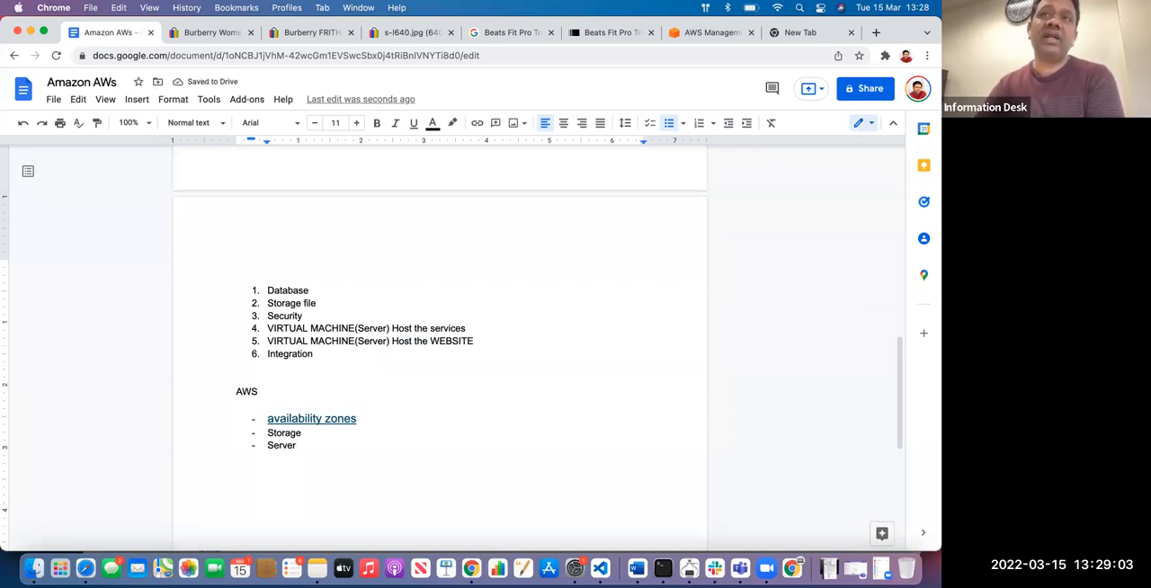
click(545, 339)
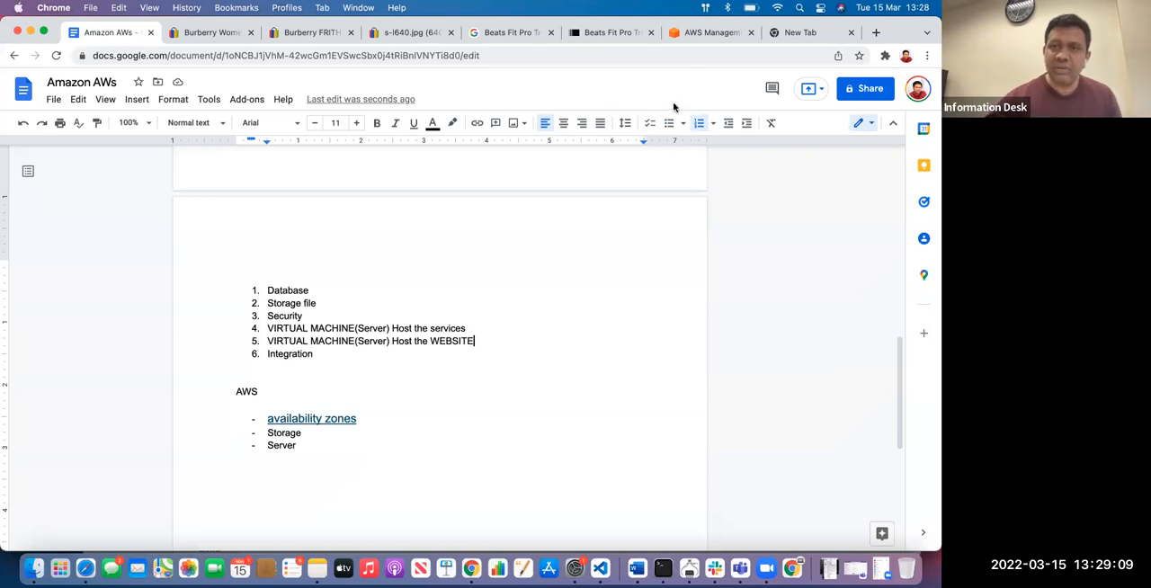
Search the AWS console for "s3" and open the S3 service's list of buckets
click(698, 33)
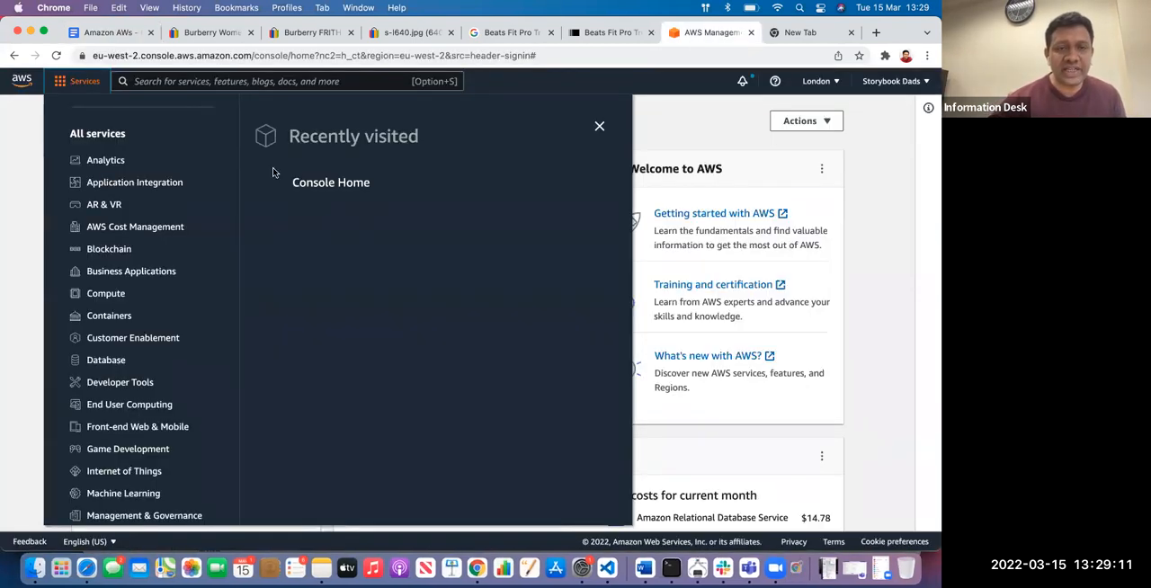
click(262, 82)
text(s3)
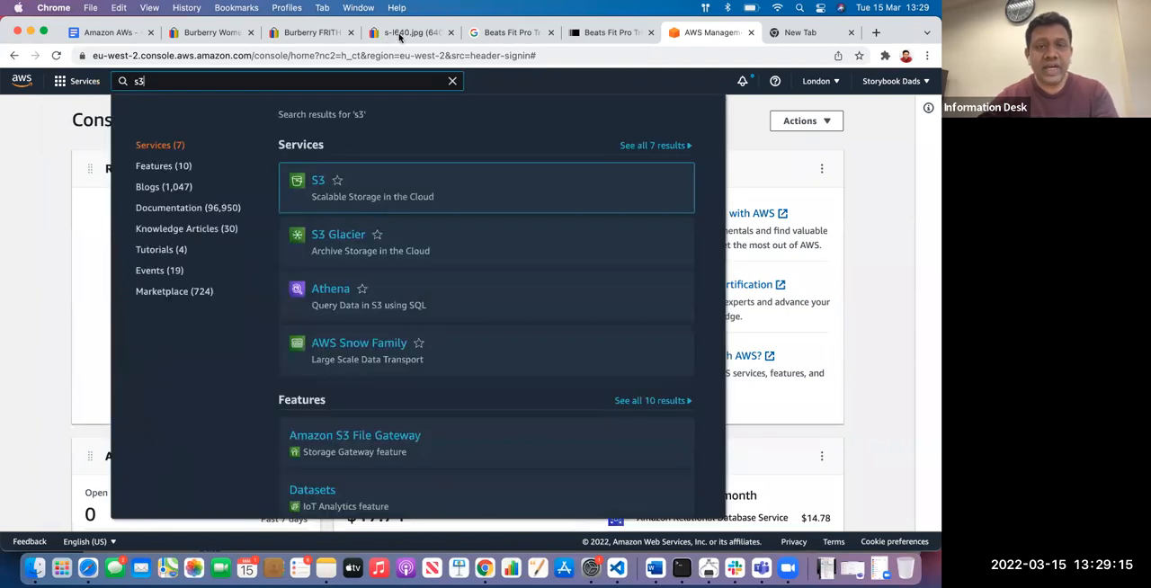
mouse_move(470, 163)
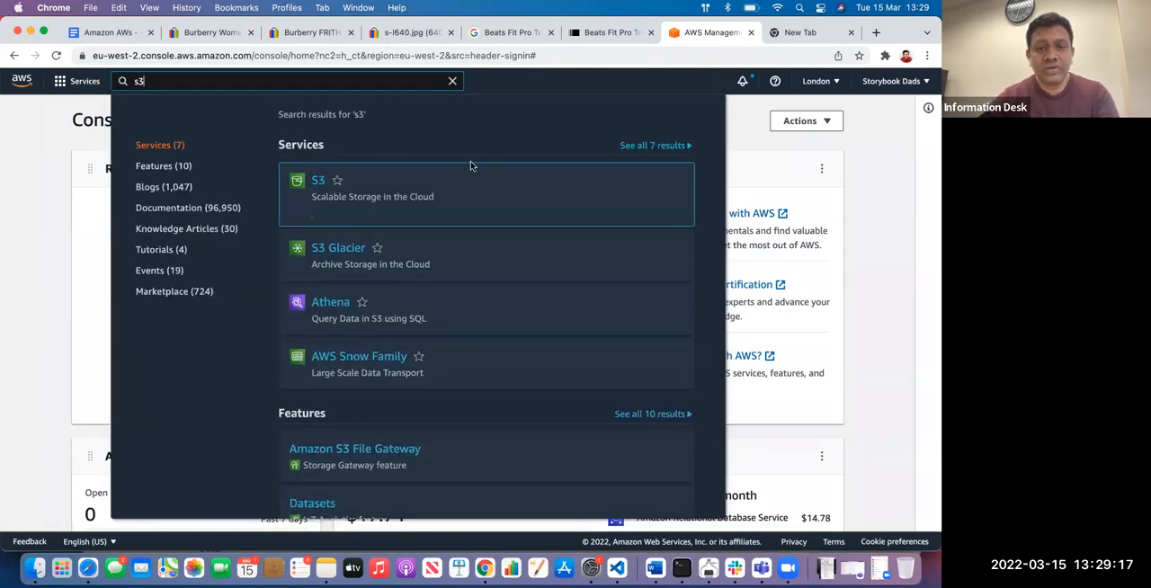
click(317, 182)
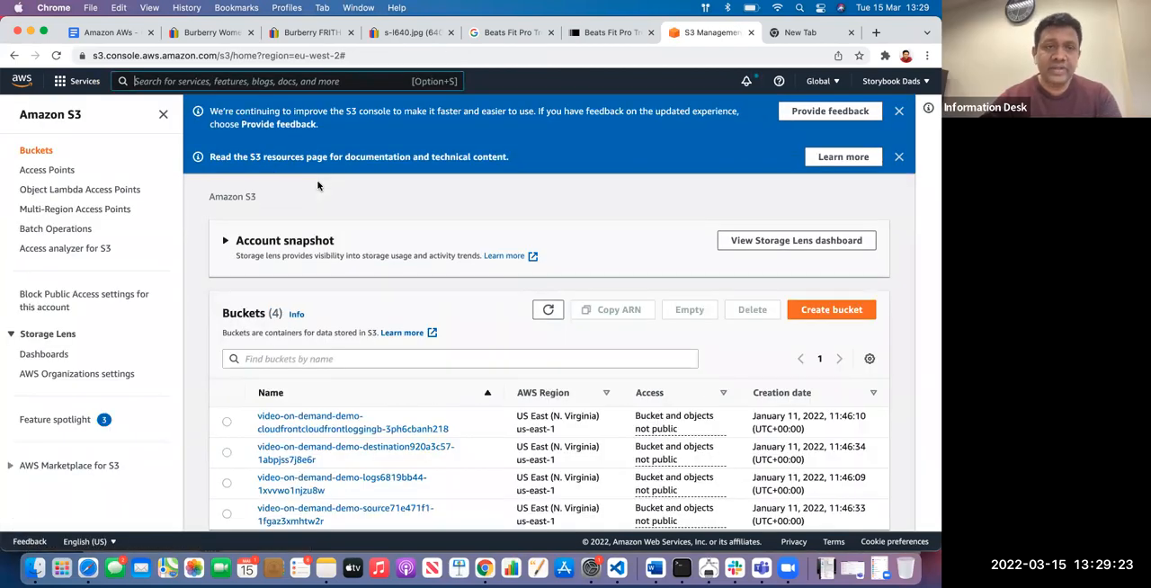
click(39, 150)
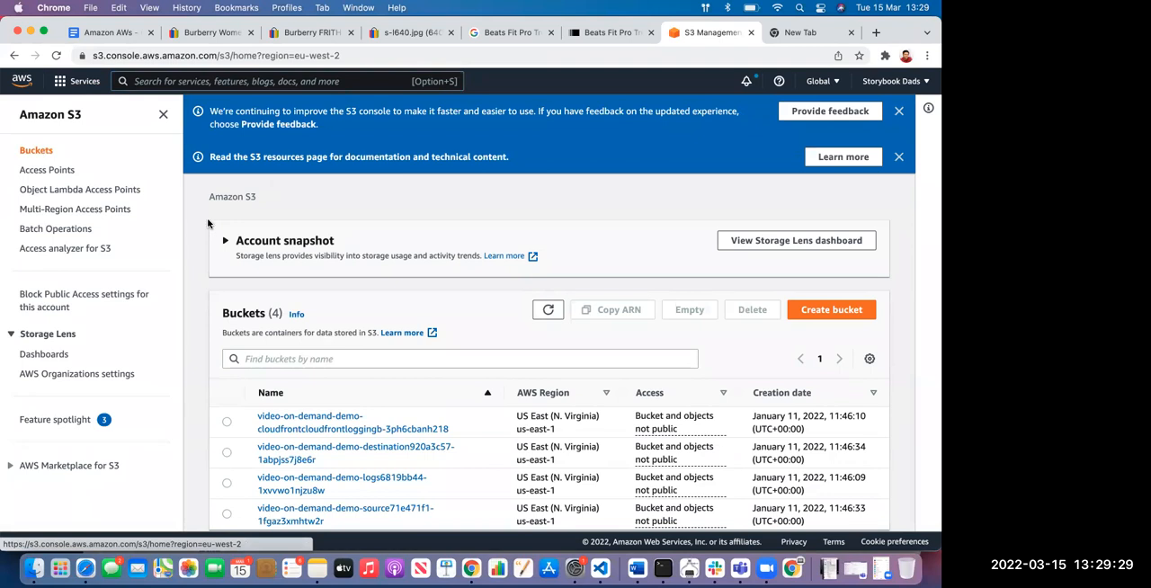
scroll(222, 289, down, 1)
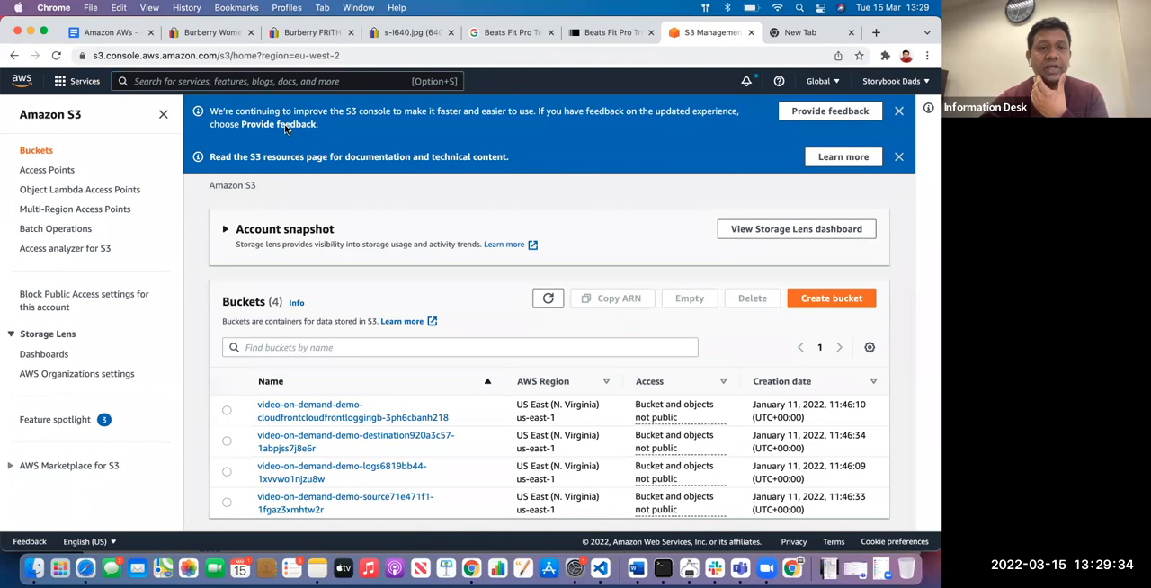
Extend the Storage bullet in the Amazon AWs document to "Storage - S3 Bucket" and add a dash after Server
click(120, 34)
click(324, 437)
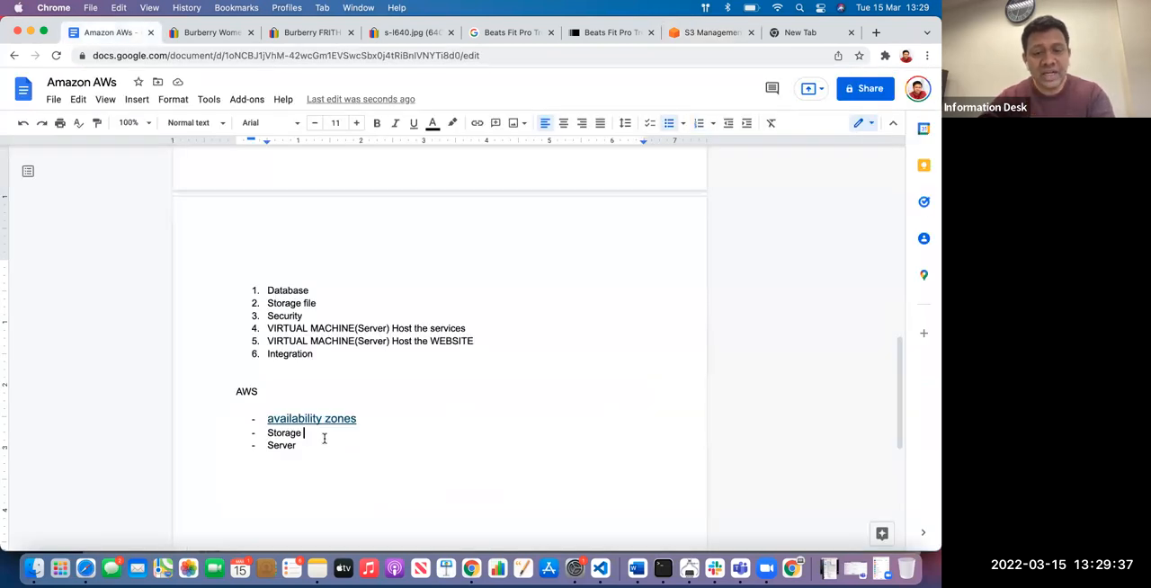
text(- S3)
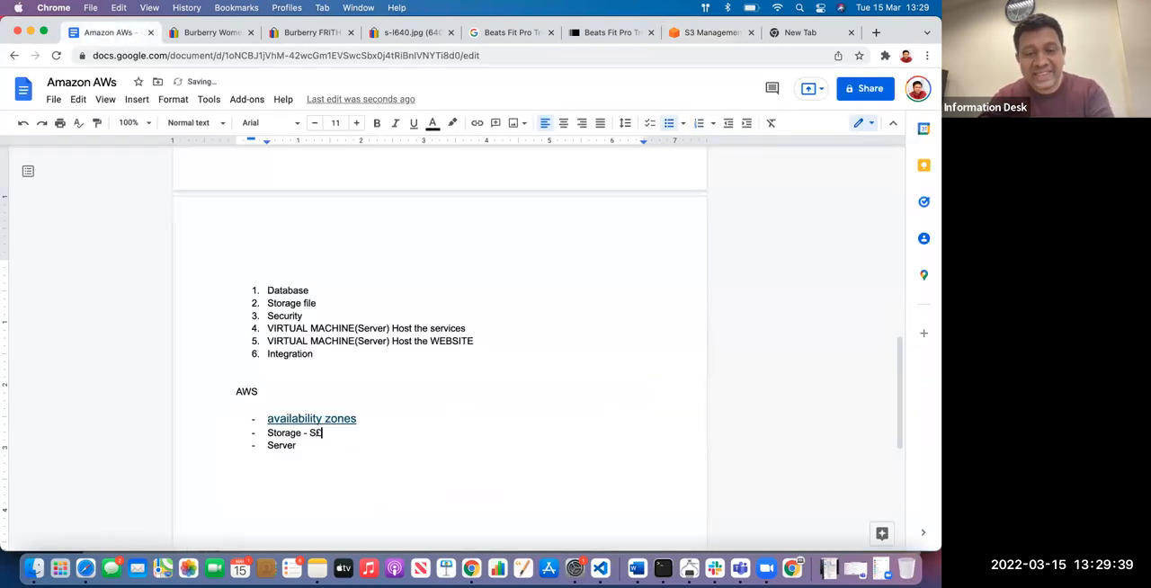
text( Bucket)
text(-)
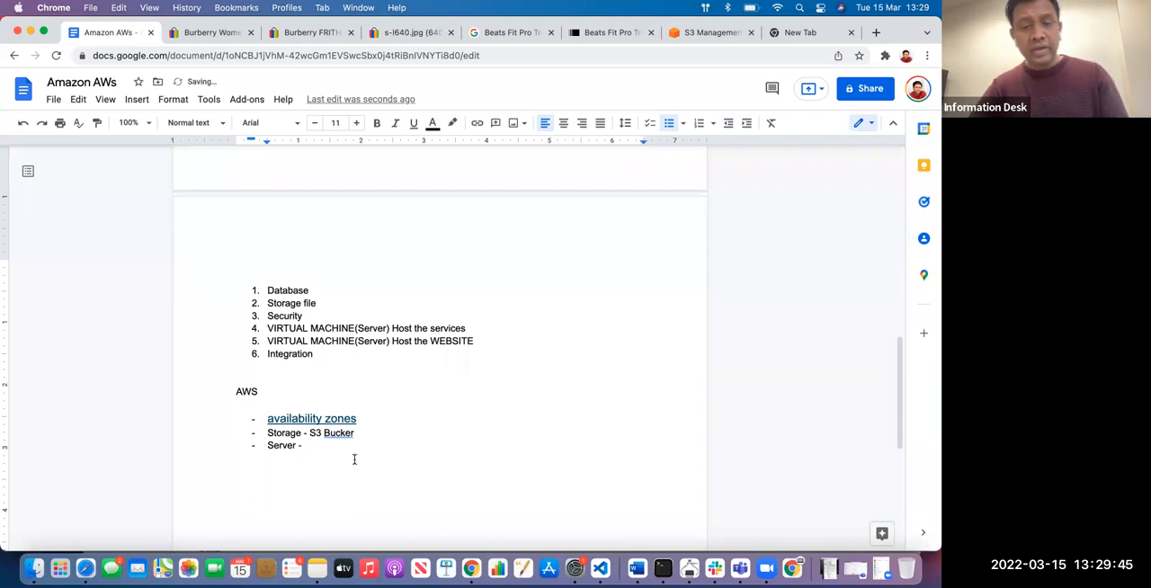
click(378, 434)
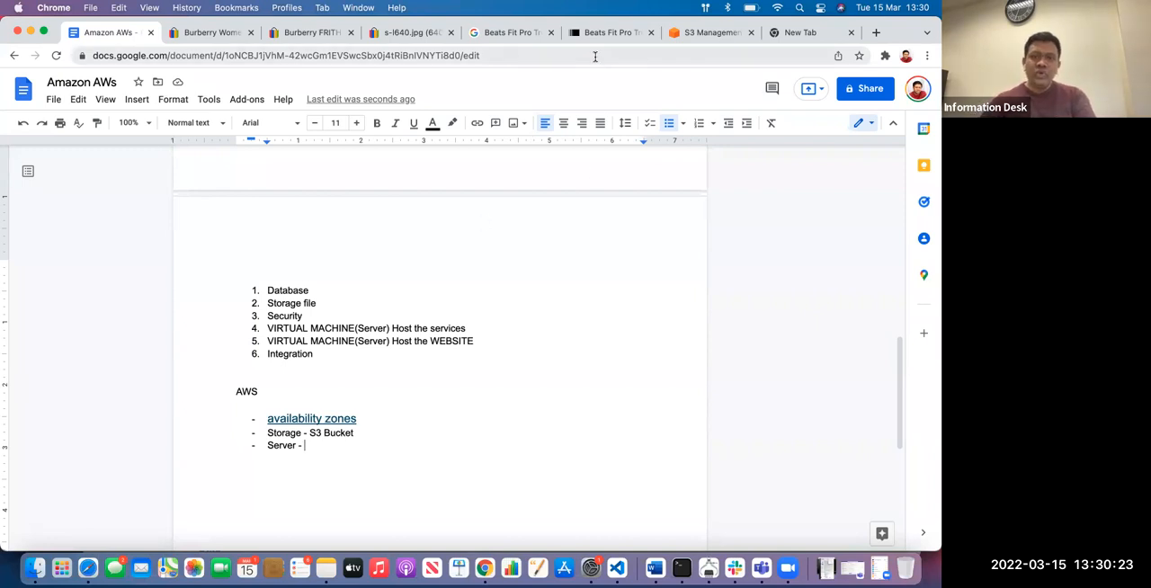
Examine the objects and upload page of the cloudfrontloggingb bucket in the S3 console, ending back at the bucket list
click(311, 32)
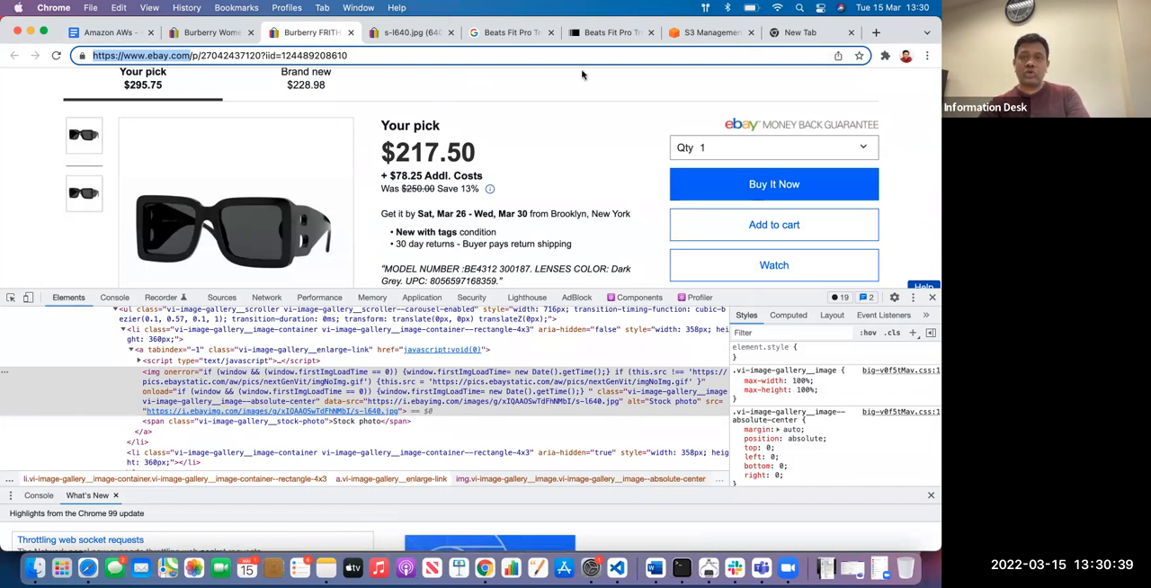
click(708, 34)
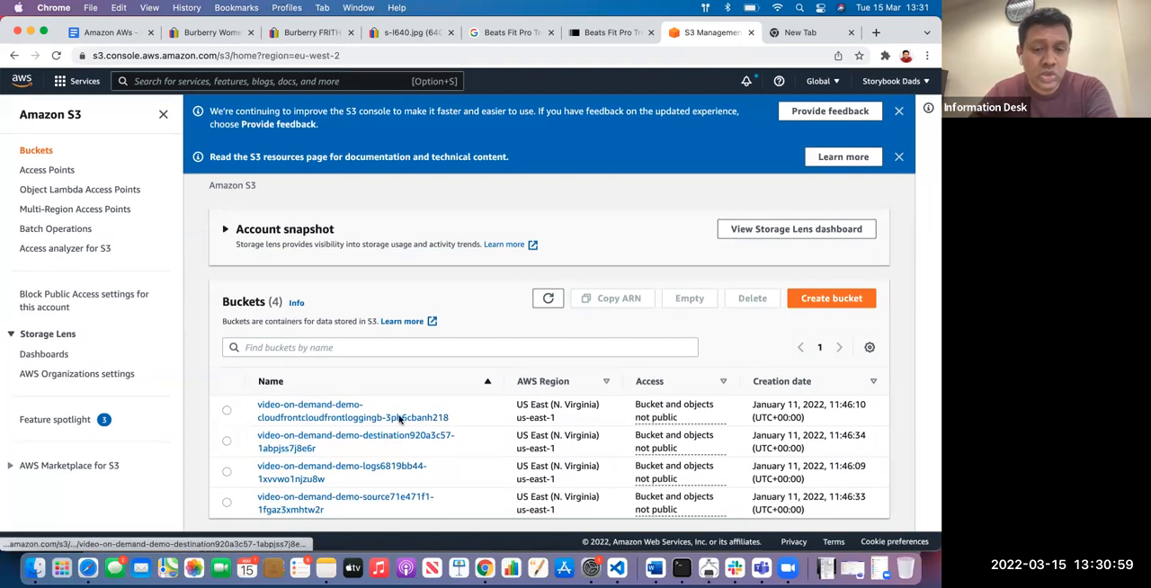
click(331, 410)
scroll(353, 412, down, 2)
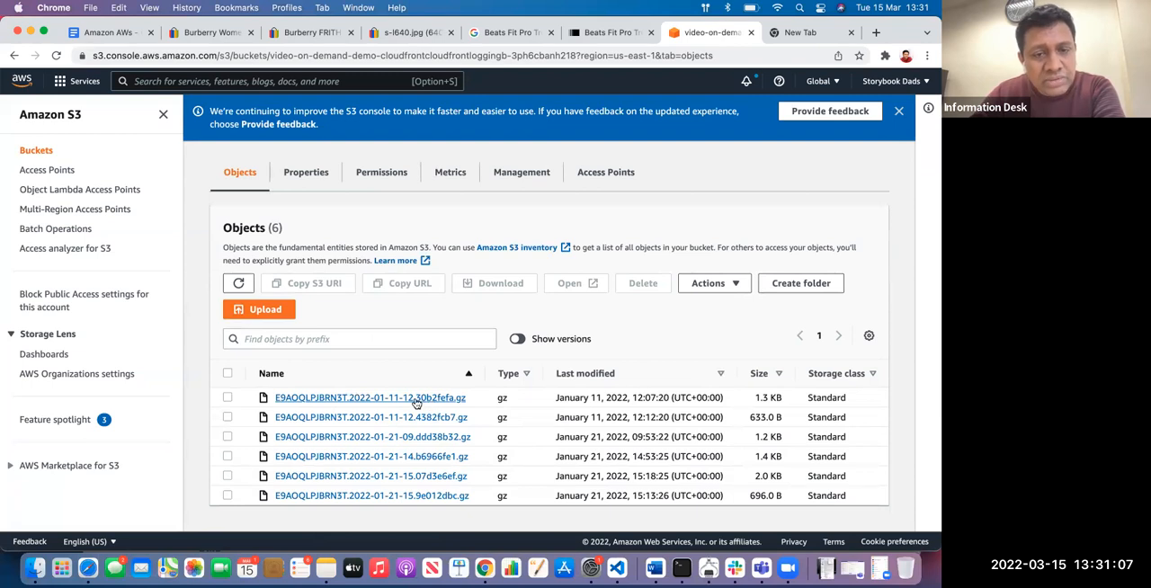
click(243, 310)
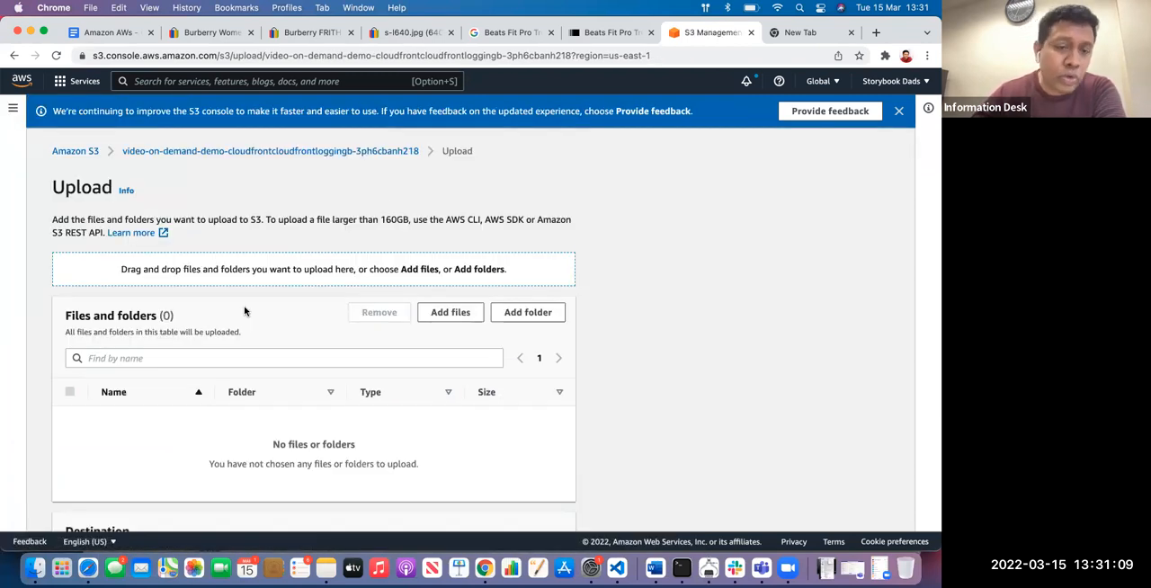
click(13, 55)
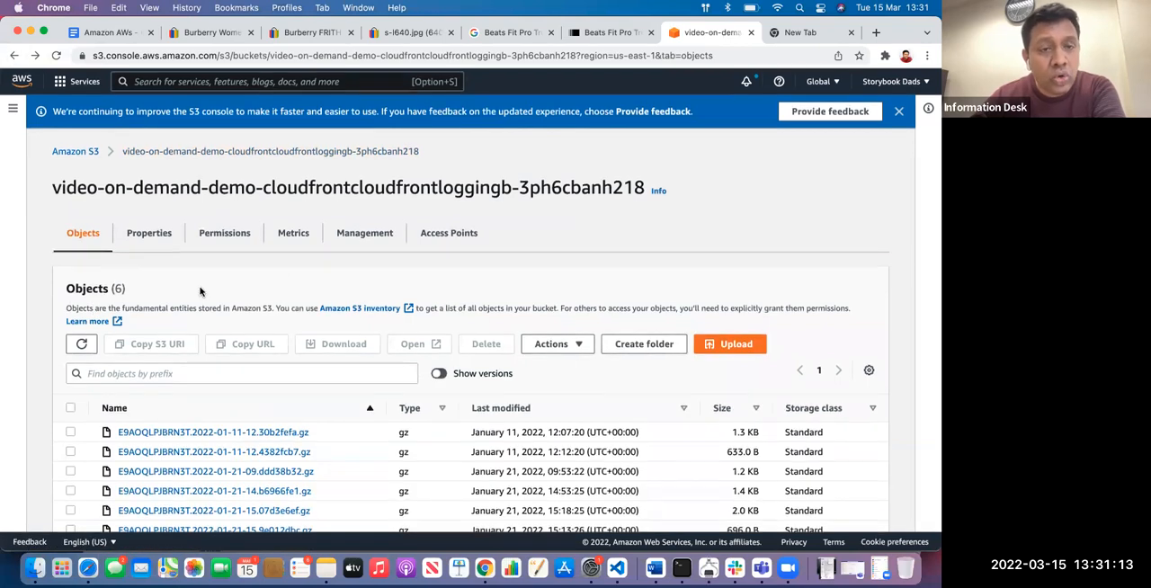
click(76, 151)
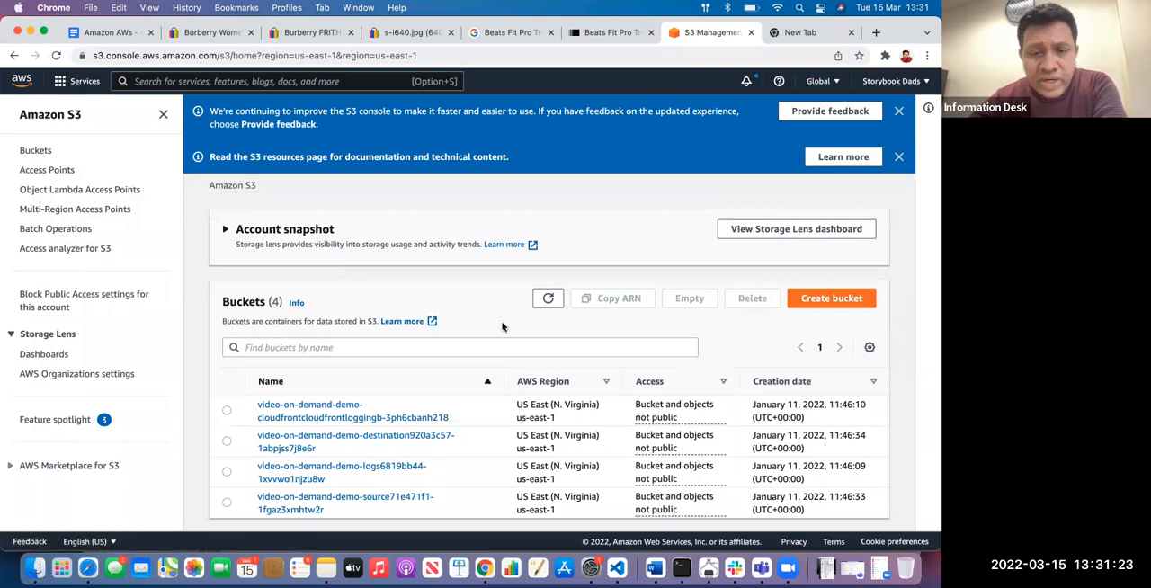
Browse the video-on-demand-demo-destination bucket down to the files in folder 1dc549ba's AppleHLS1 subfolder, and return to the bucket list
click(290, 442)
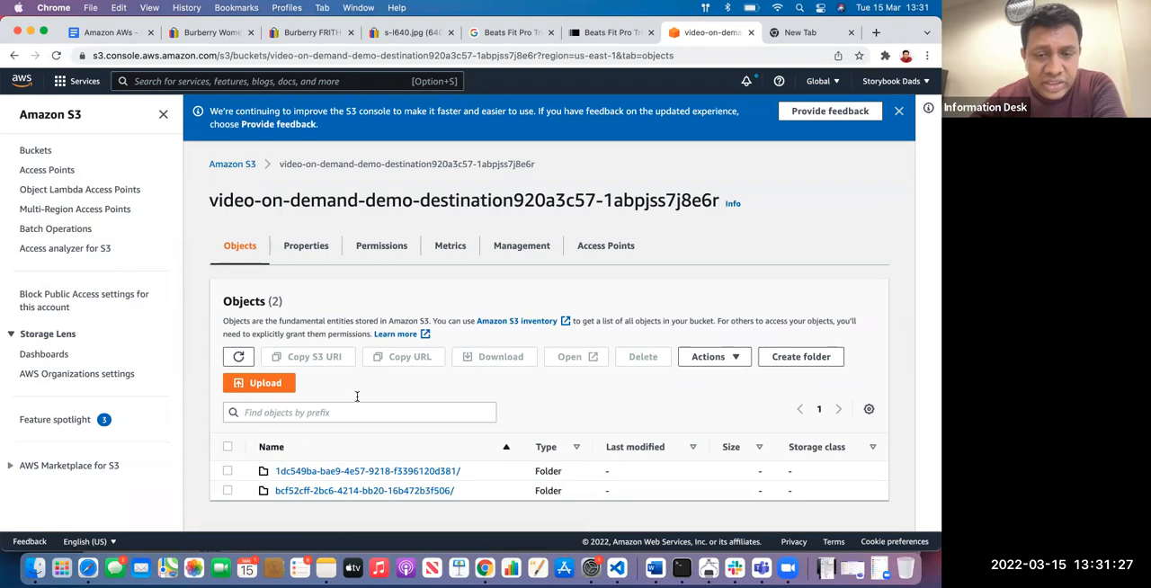
click(414, 470)
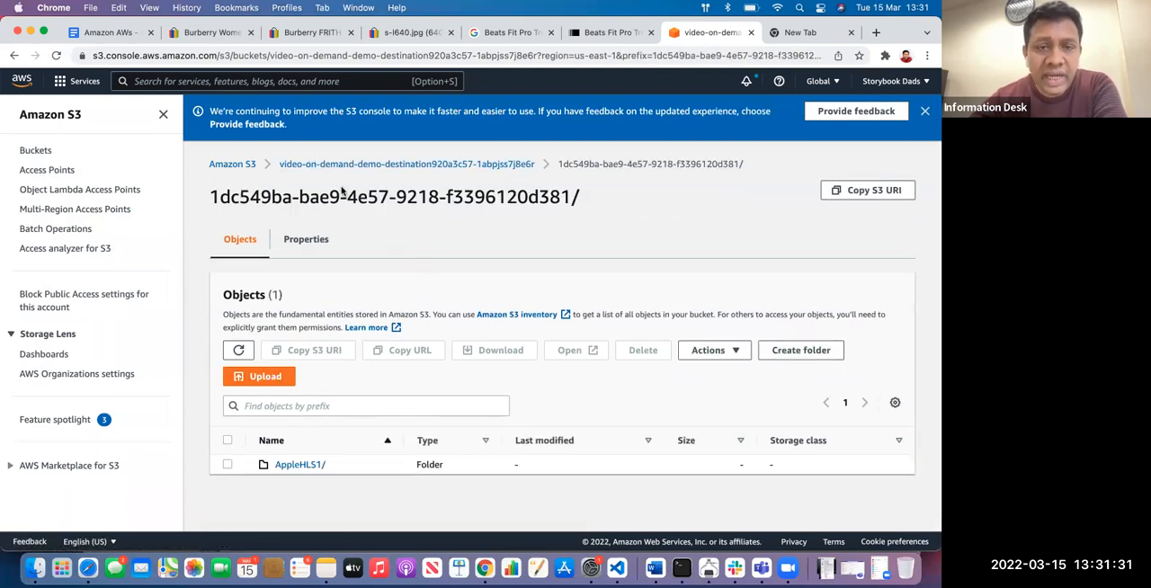
click(300, 467)
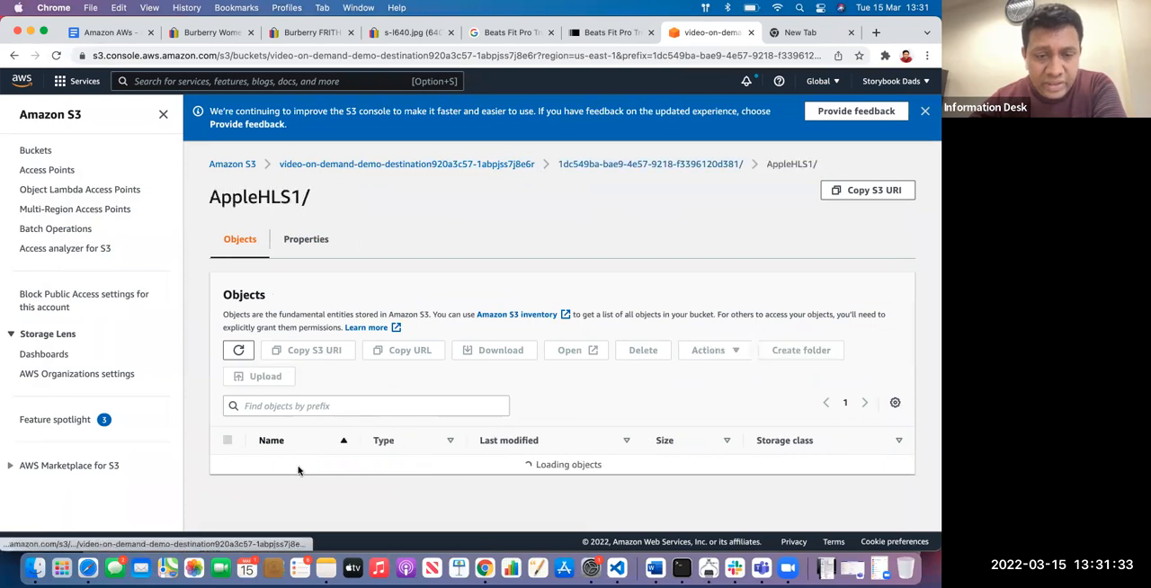
scroll(342, 423, down, 3)
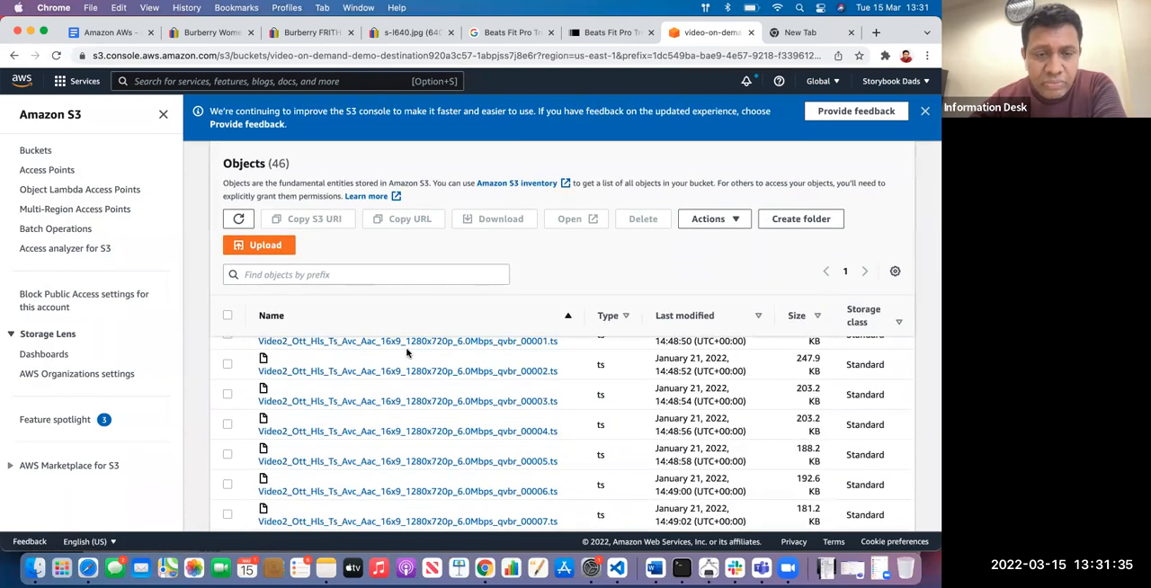
scroll(350, 333, up, 3)
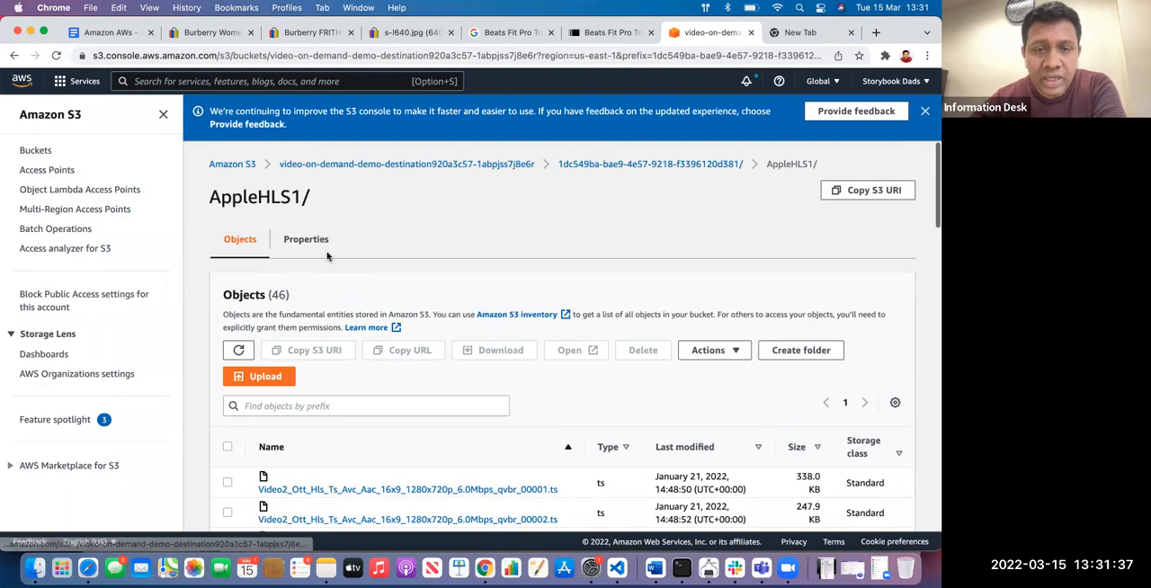
click(433, 167)
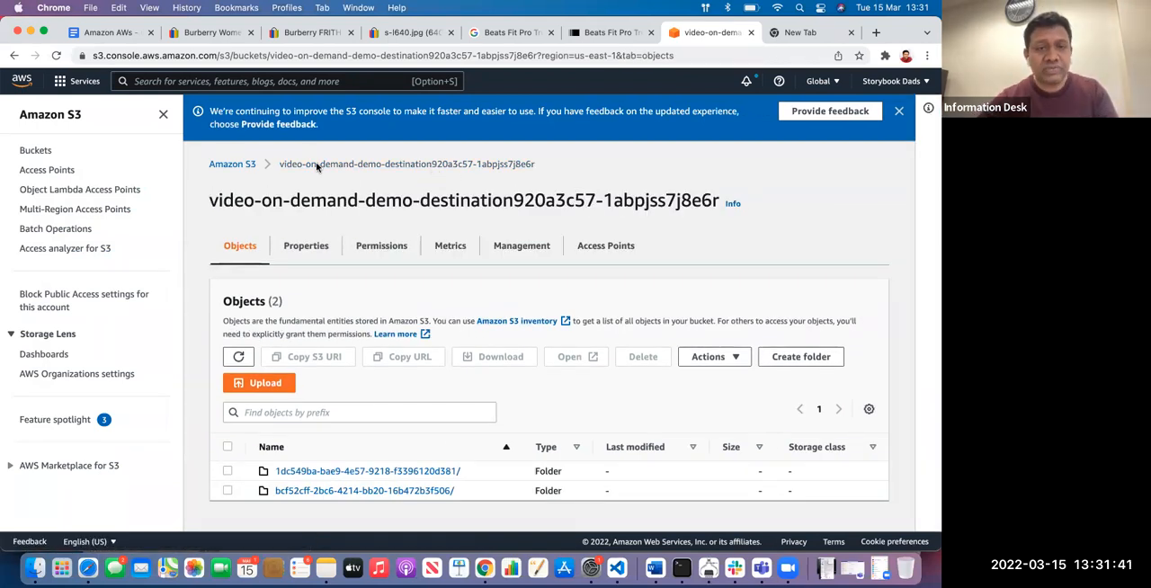
click(251, 164)
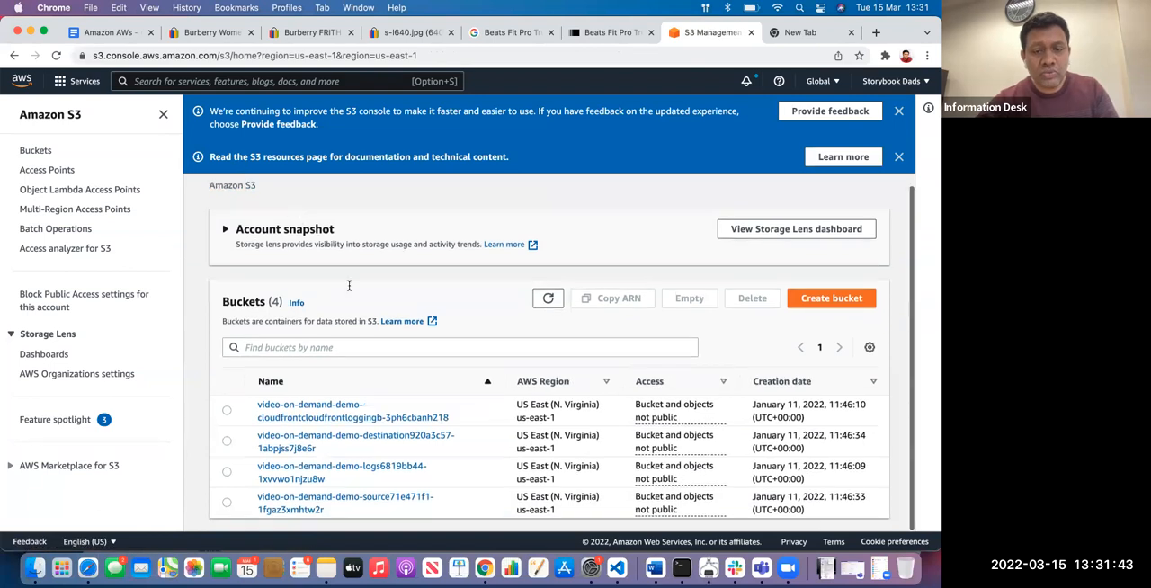
drag(449, 418, 258, 407)
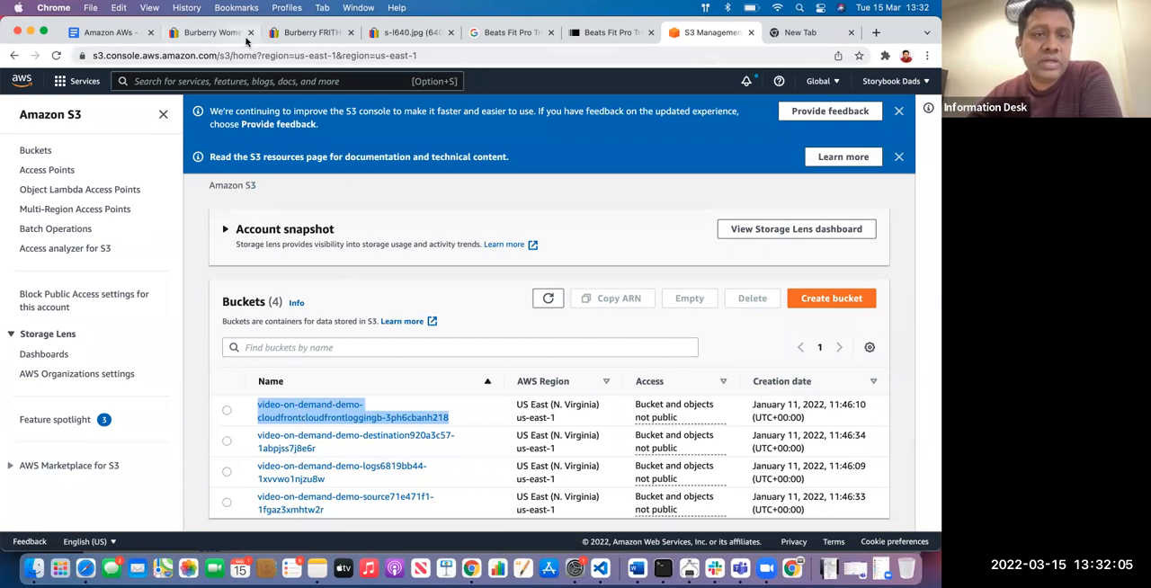
Complete the Server bullet in the Amazon AWs document as "Server - Instance - EC2 Instance"
click(108, 33)
click(340, 447)
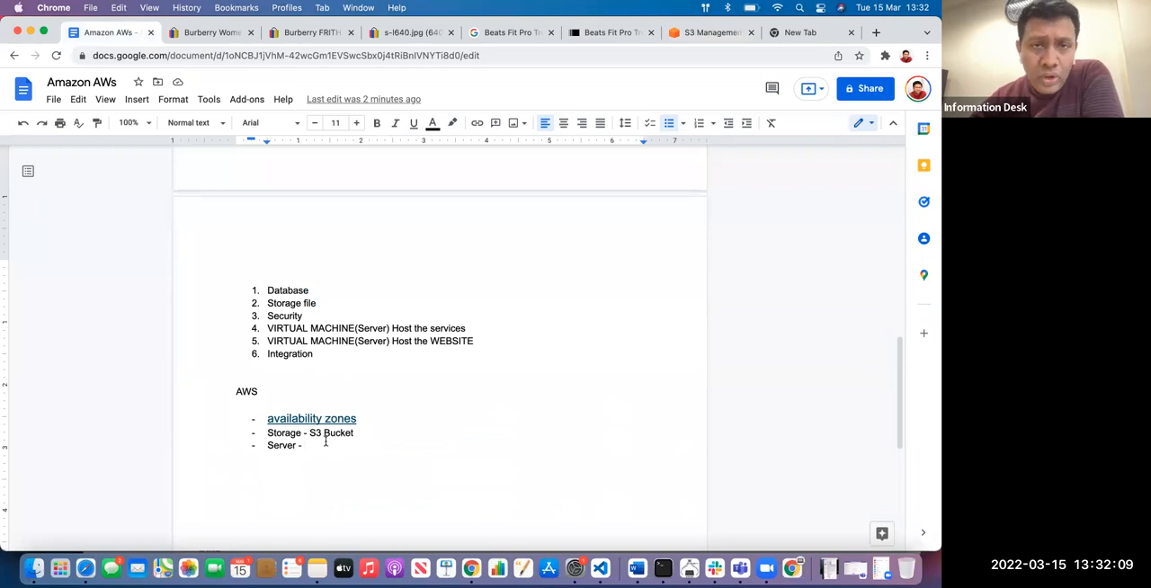
click(366, 431)
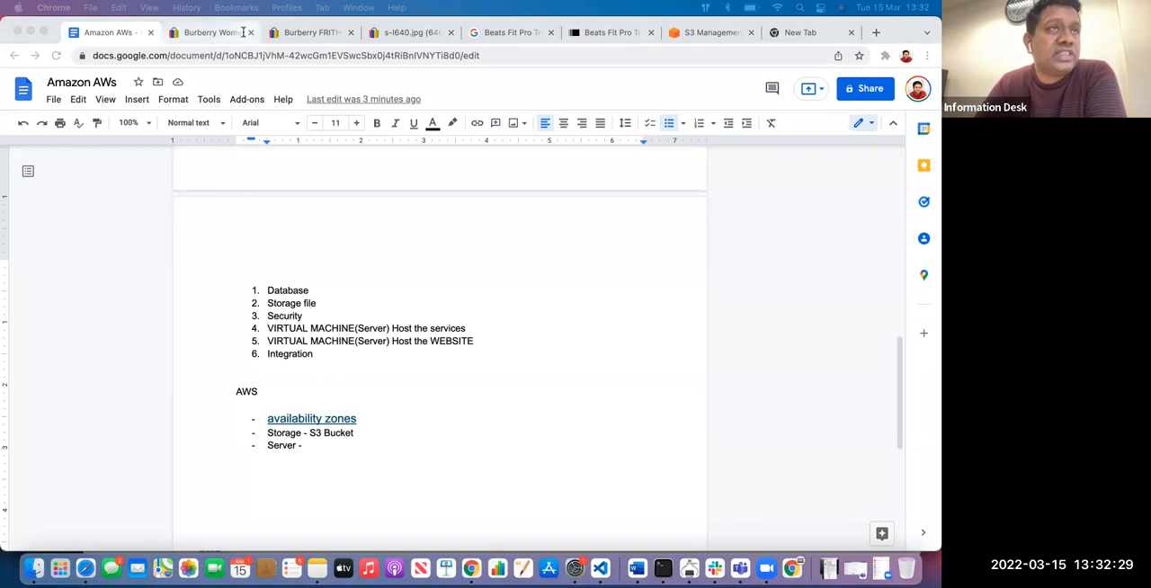
click(317, 451)
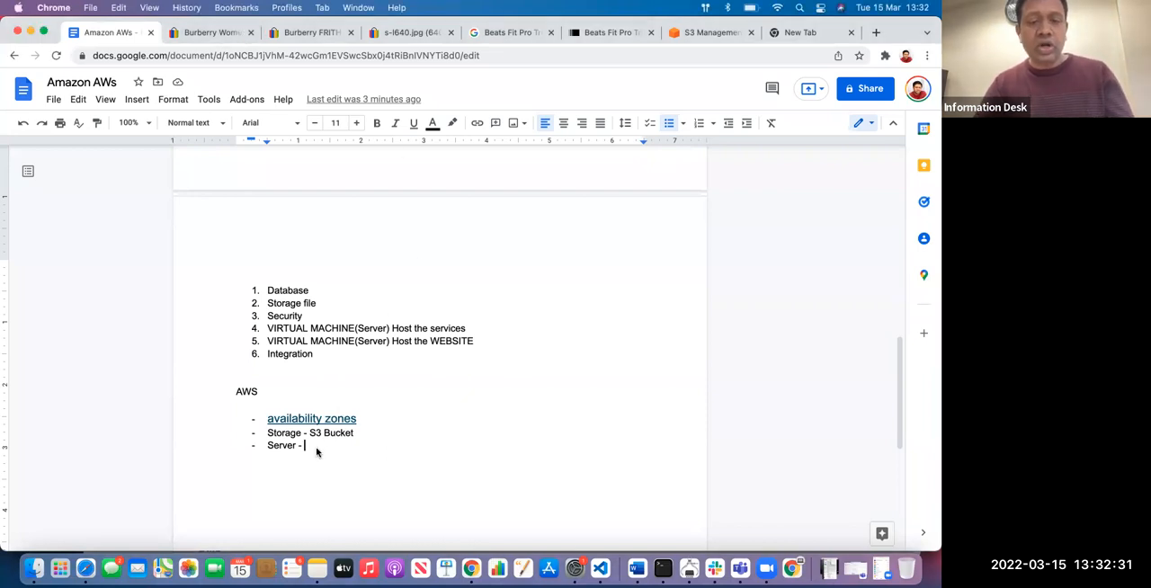
text(Instance )
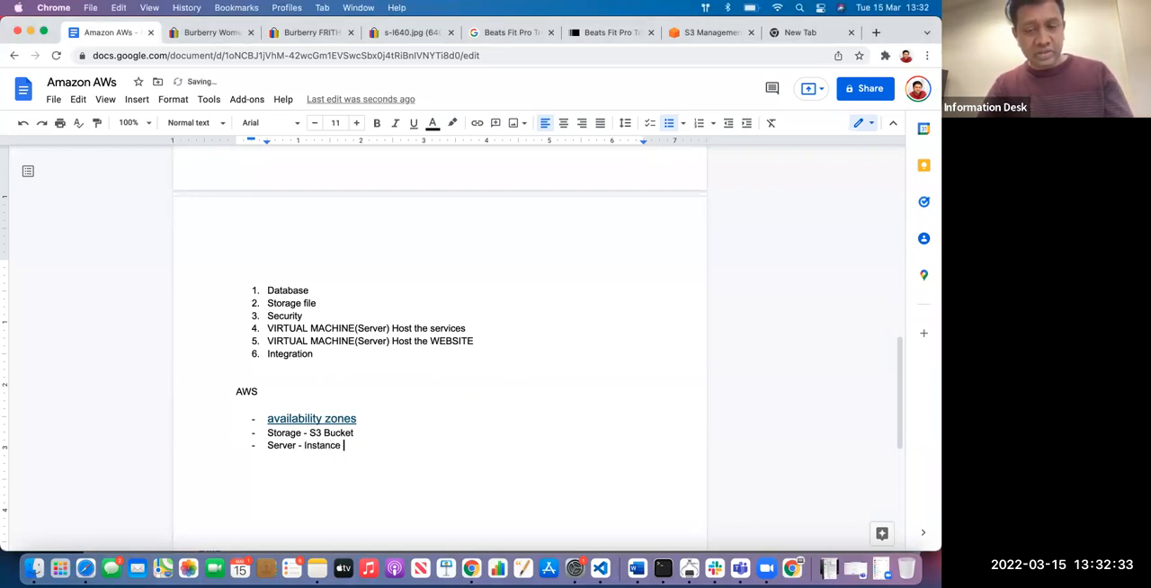
text(- EC2 )
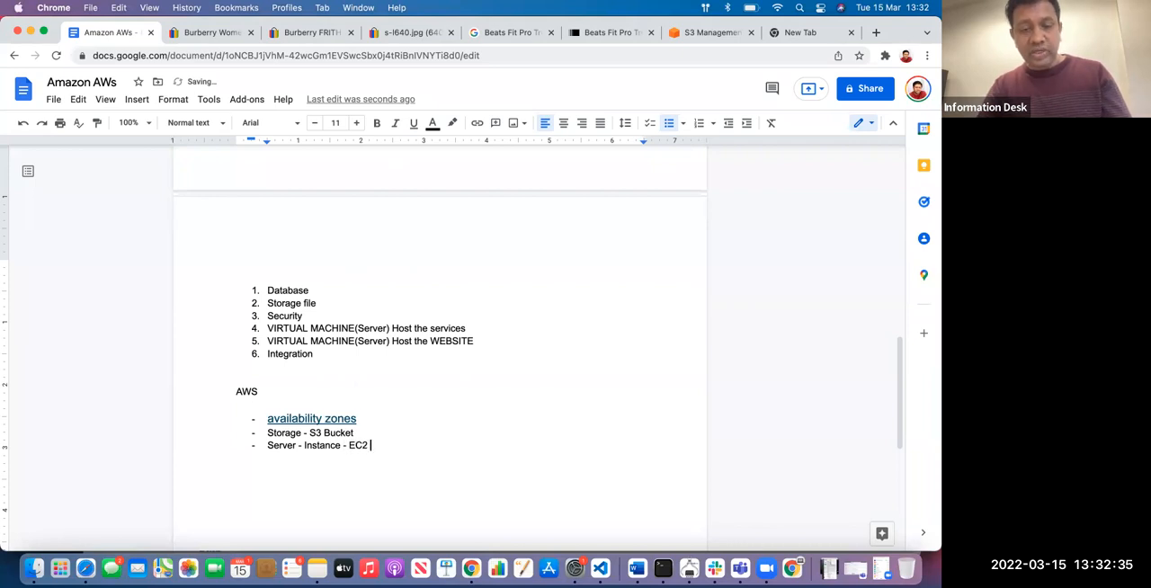
text(Instance)
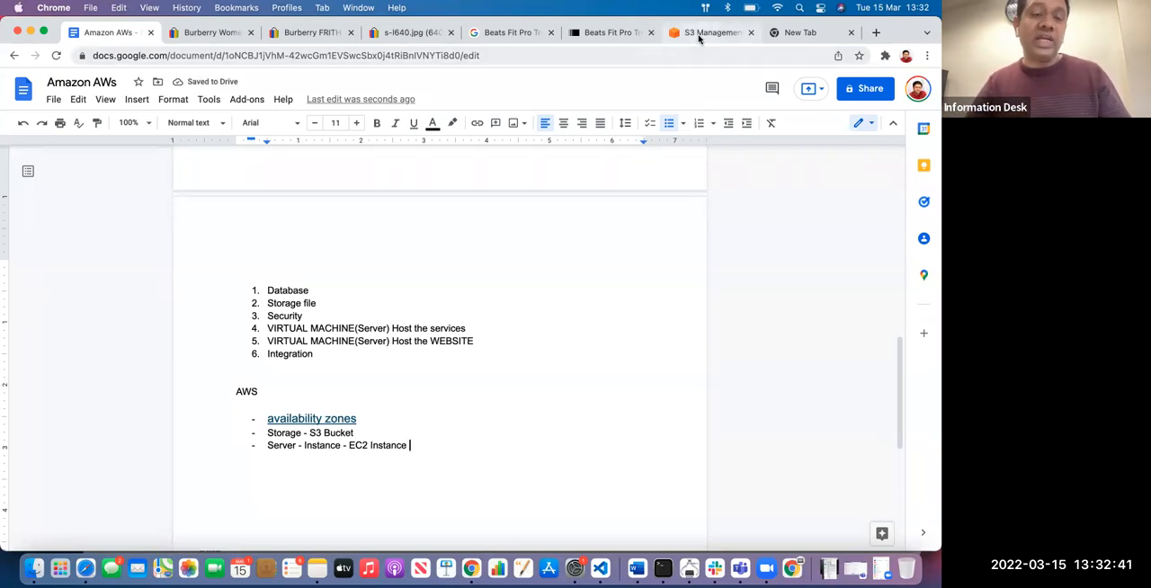
Highlight the two numbered VIRTUAL MACHINE(Server) items, for hosting the services and the website, in the Amazon AWs document
click(699, 34)
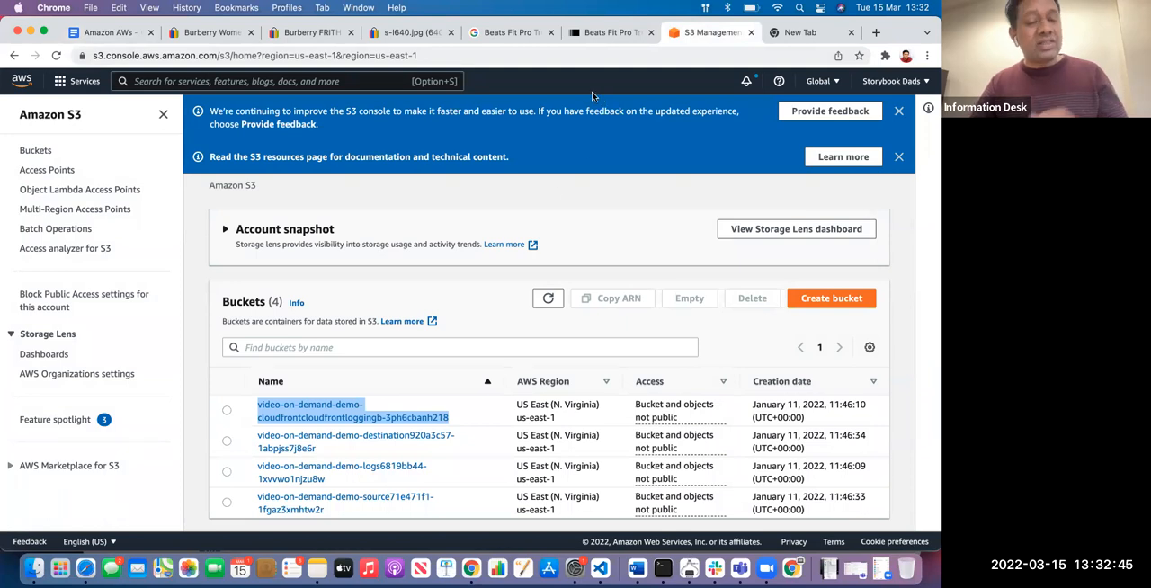
click(109, 36)
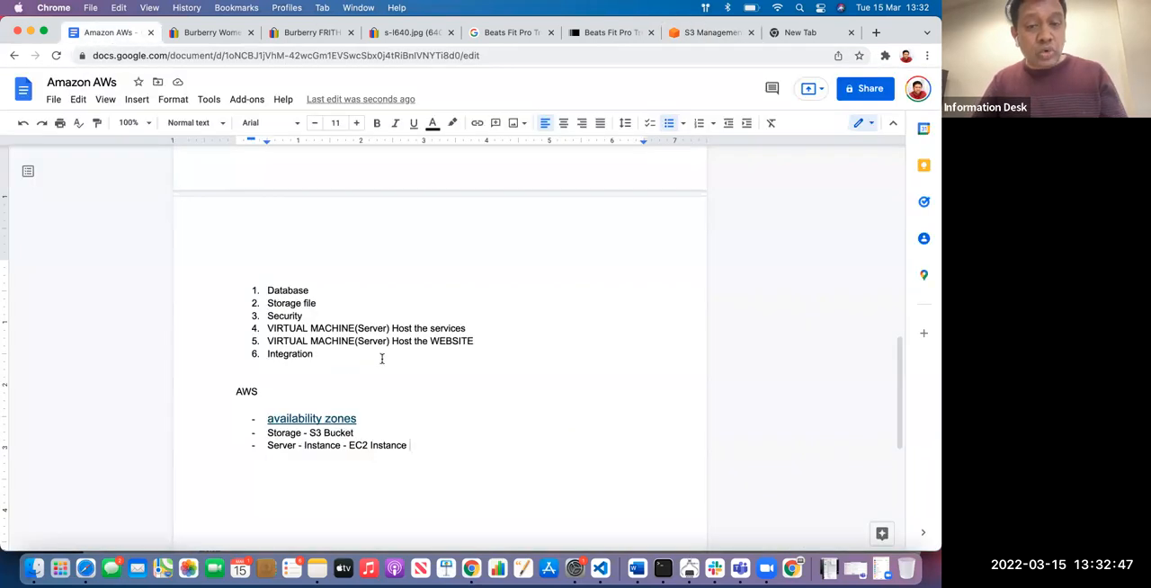
drag(475, 341, 256, 341)
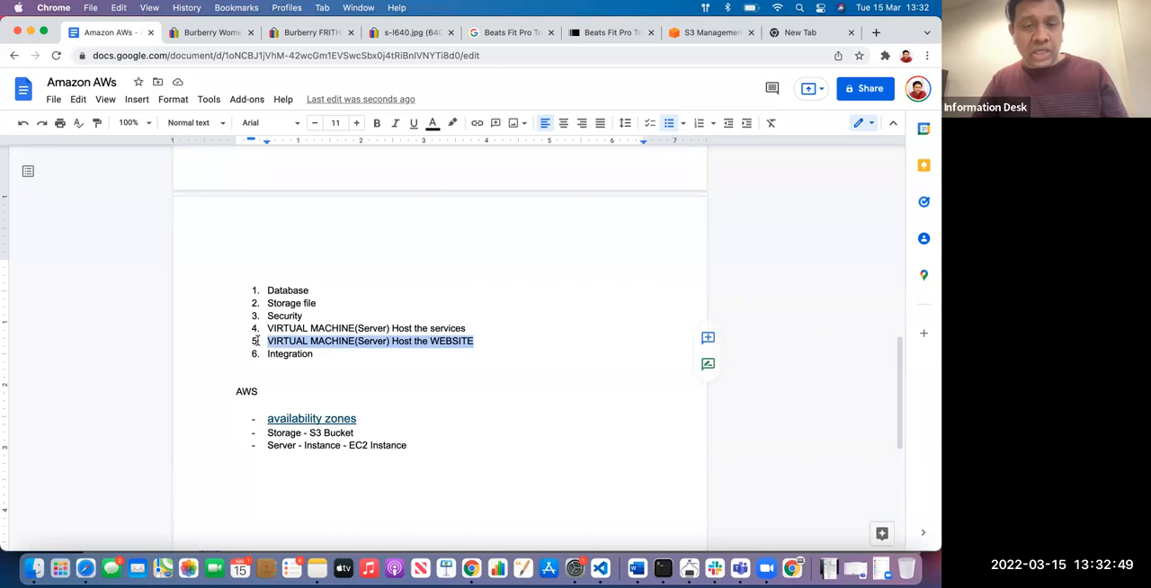
click(483, 358)
drag(493, 338, 217, 327)
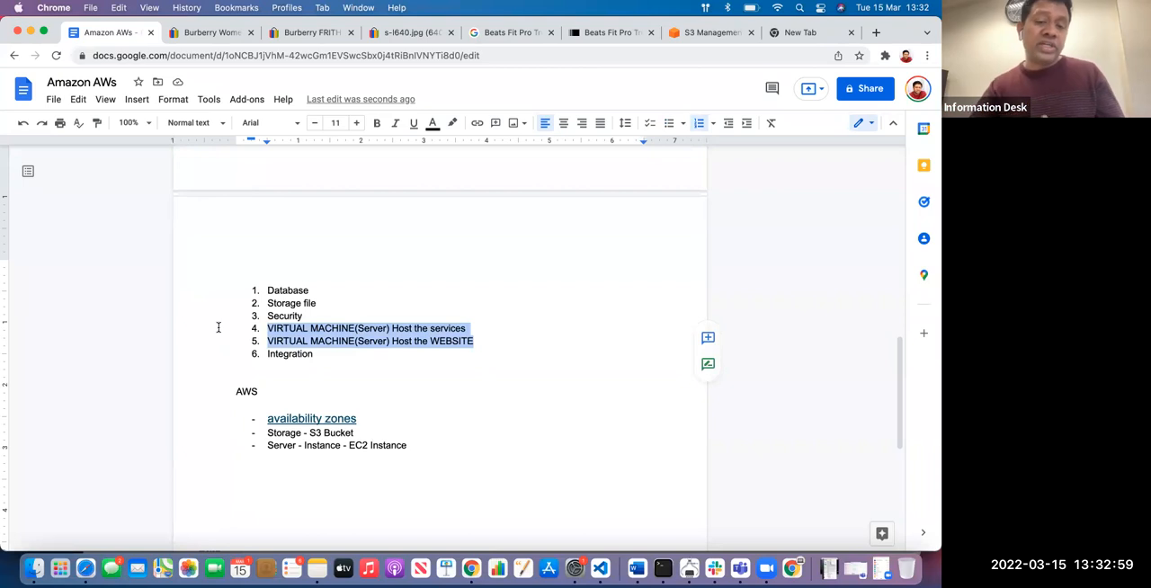
Append "- Virtual machine" to the end of the Server bullet in the AWS list
click(431, 445)
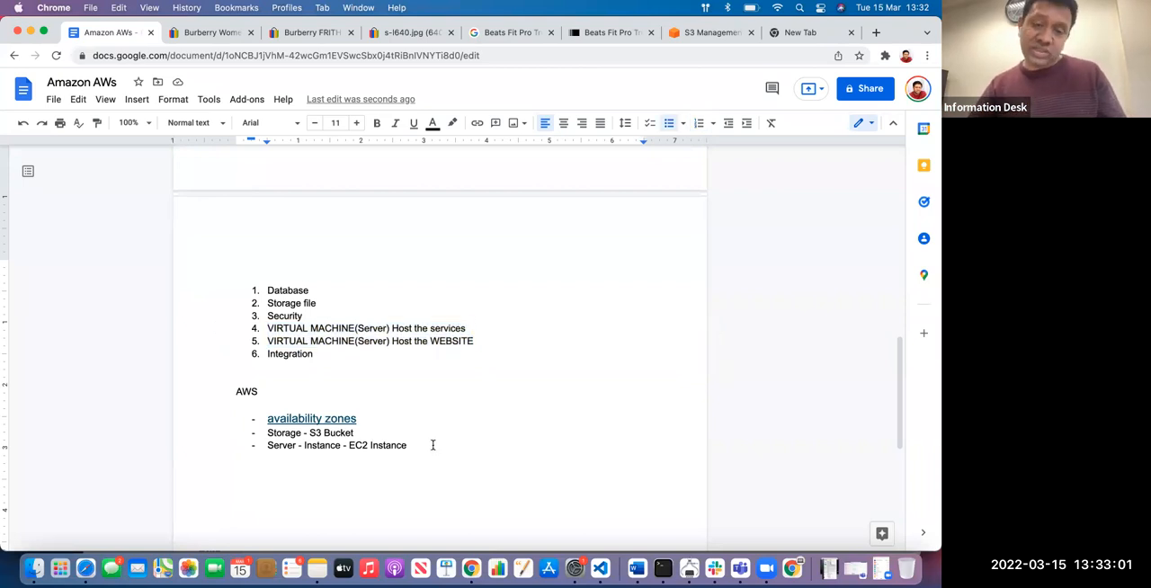
text(- )
text(Viru)
text(tual machine)
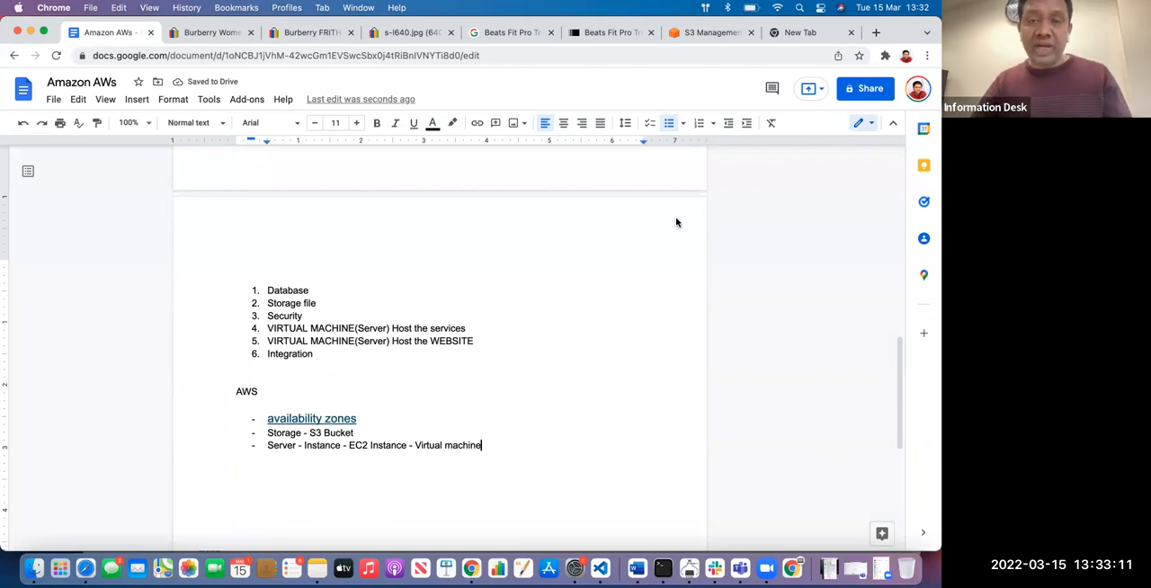
Search the AWS console for "ec2" and open the EC2 service's dashboard
click(708, 34)
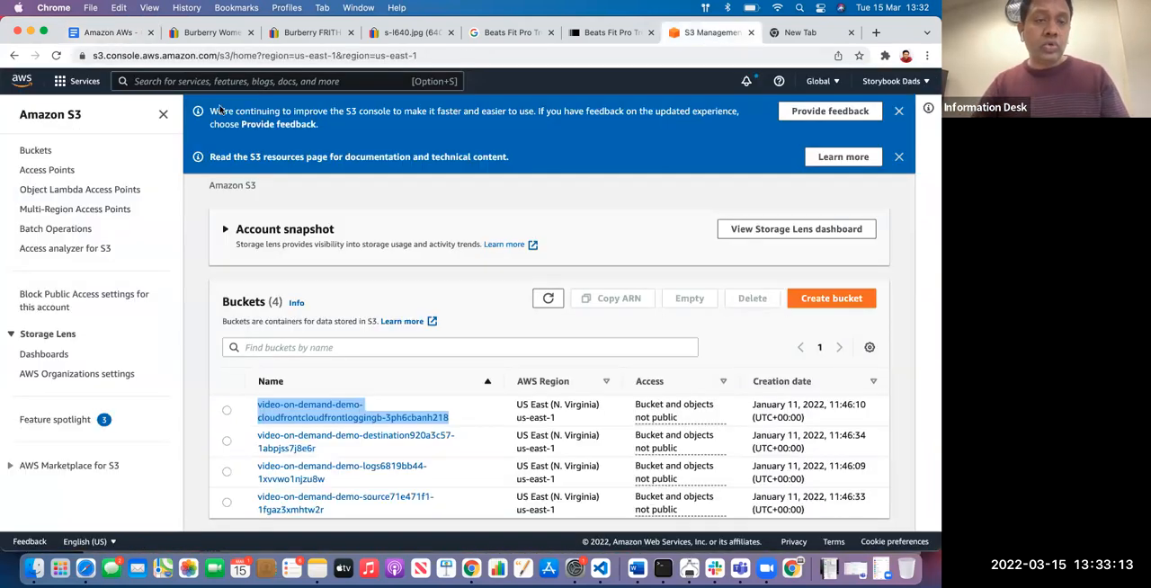
click(198, 82)
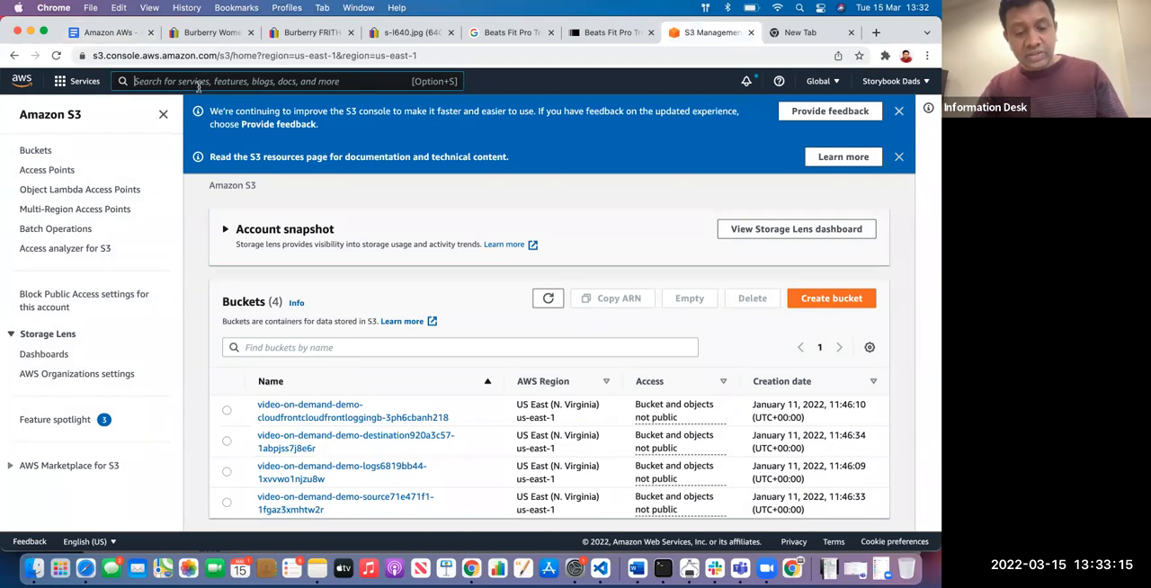
text(ec2)
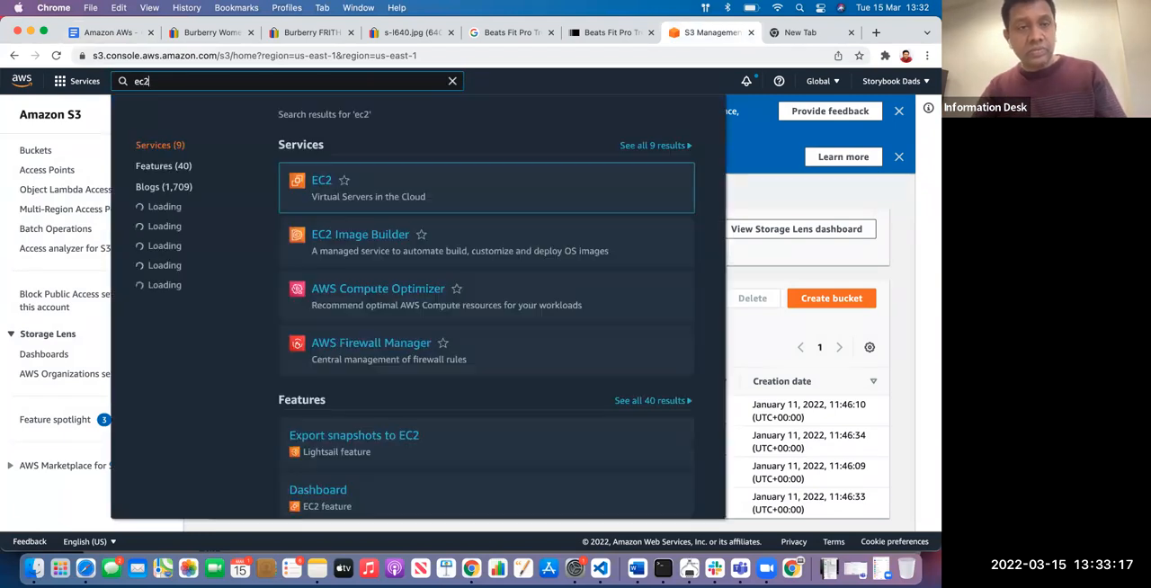
mouse_move(324, 182)
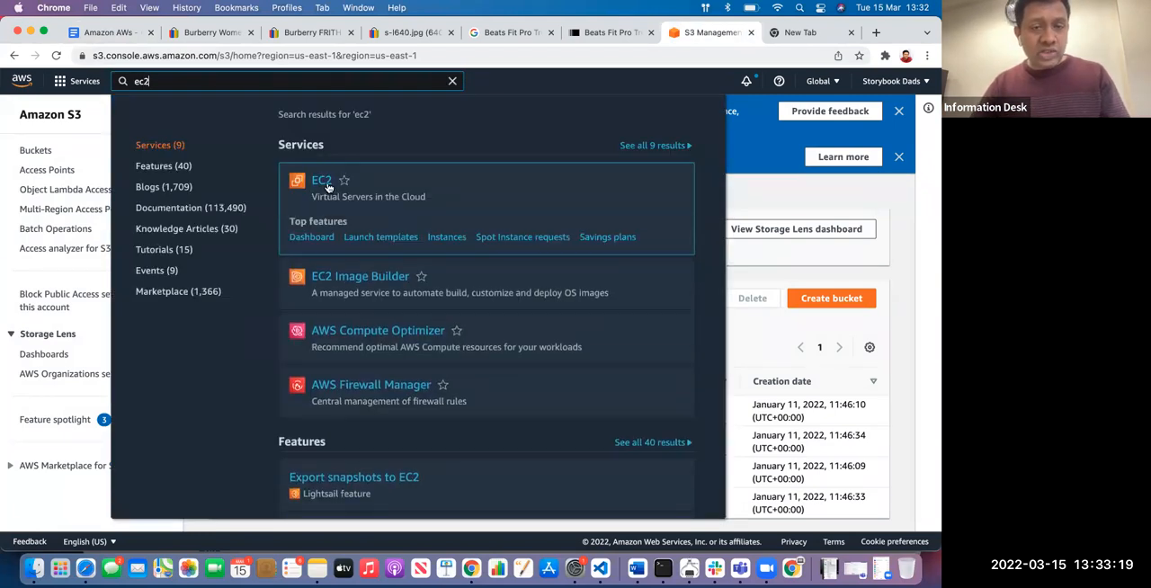
click(321, 181)
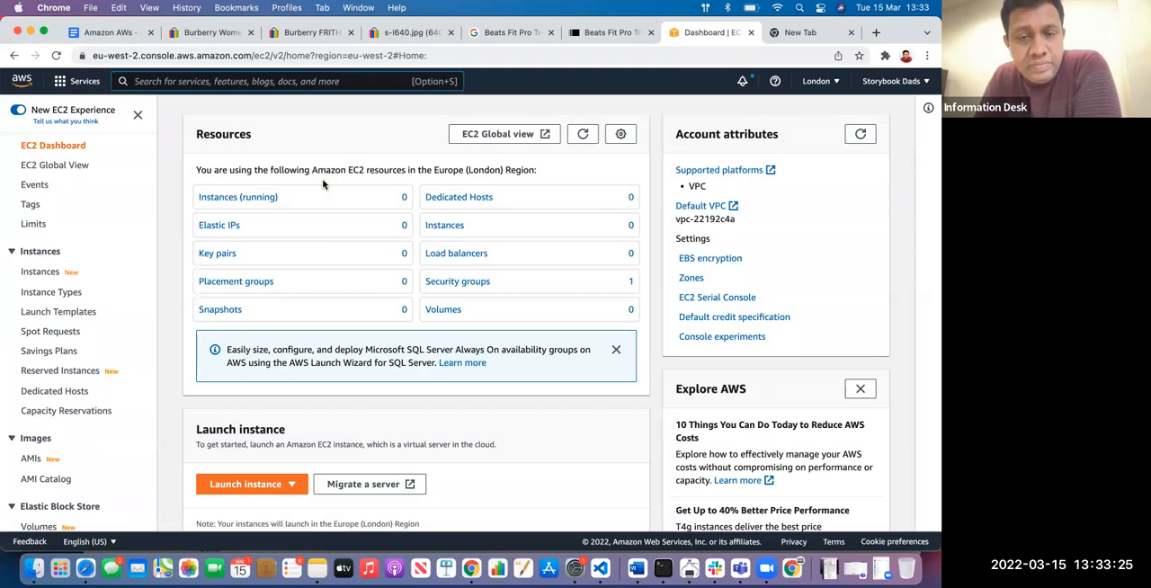
Open the launch instance wizard at the Amazon Machine Image selection from the EC2 dashboard, and return to the Amazon AWs document
scroll(300, 234, down, 5)
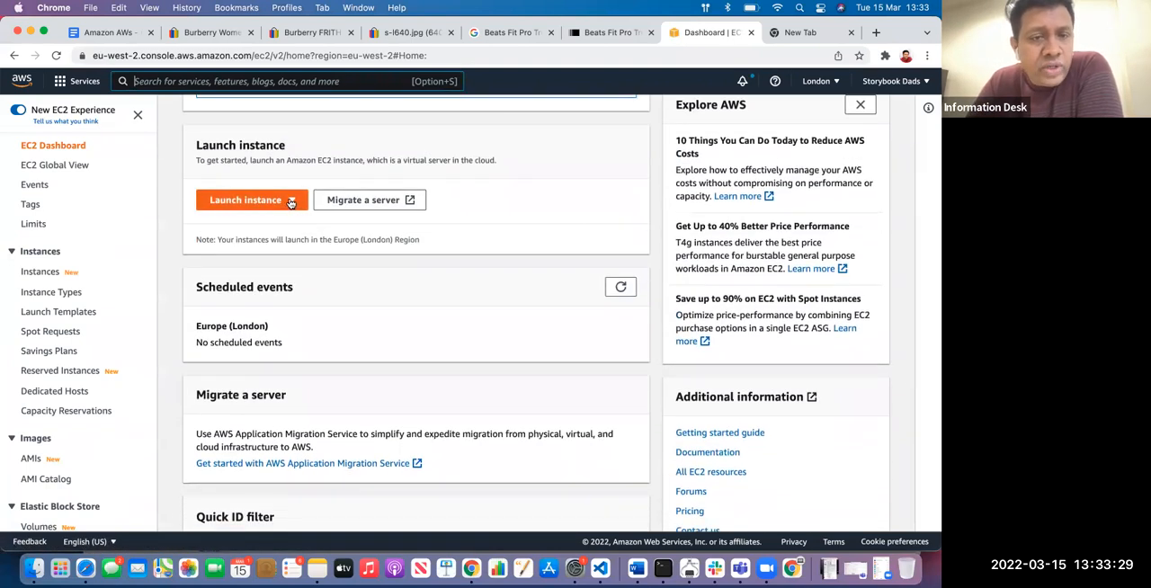
click(291, 202)
click(263, 223)
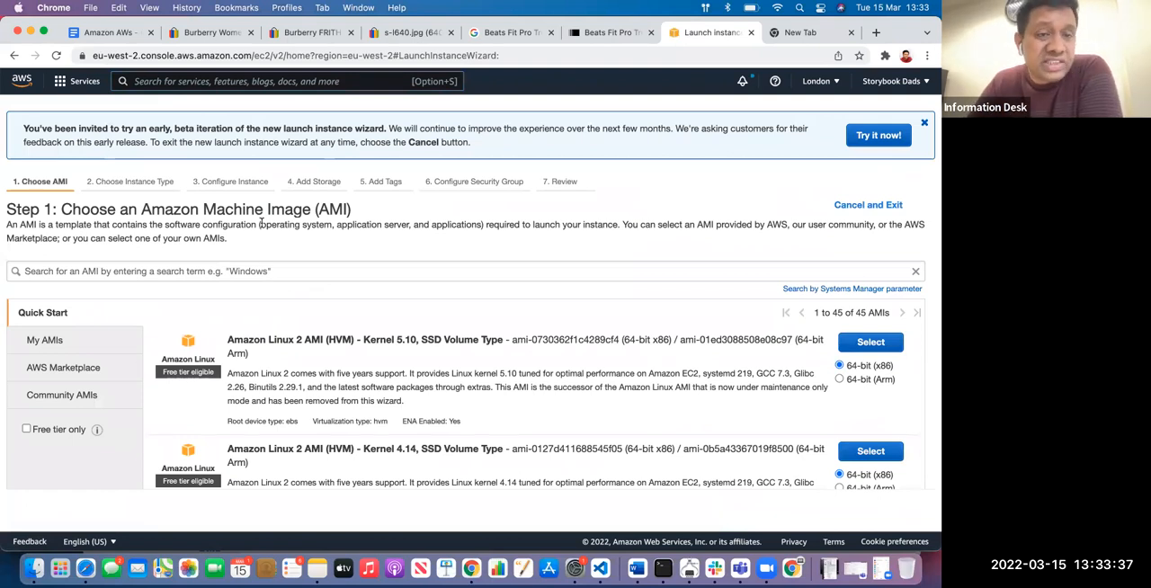
click(106, 34)
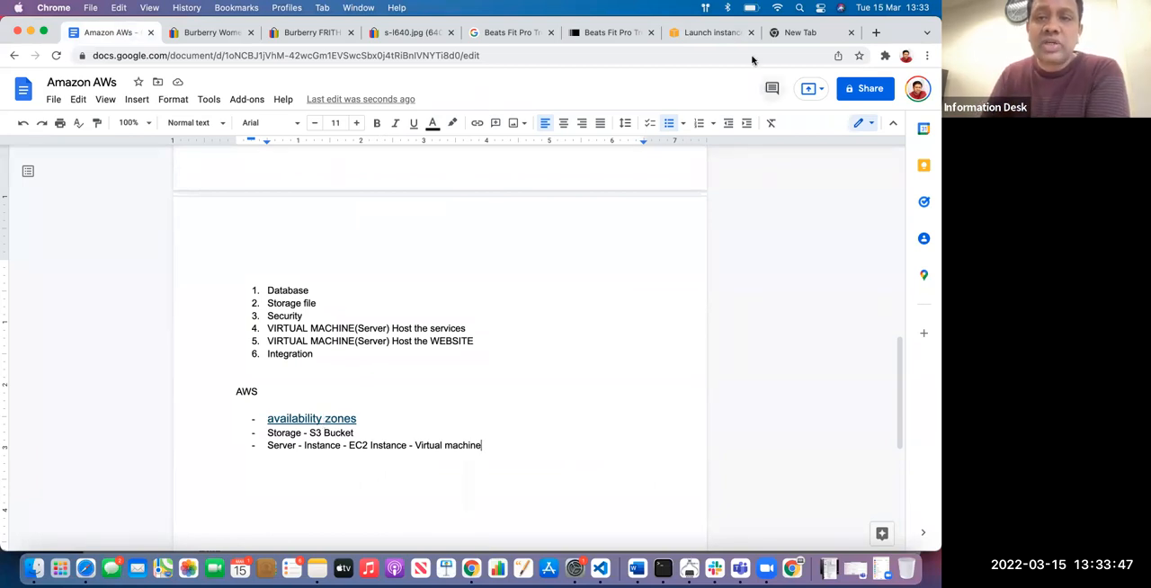
click(612, 33)
drag(156, 55, 352, 78)
key(BackSpace)
text(h)
key(BackSpace)
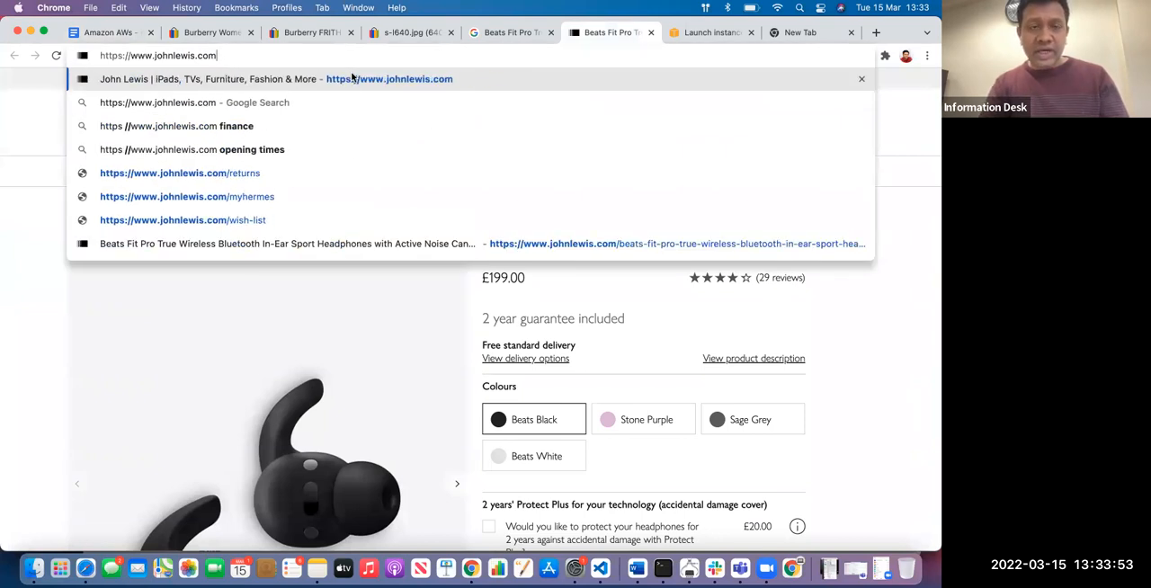
text(m)
key(Return)
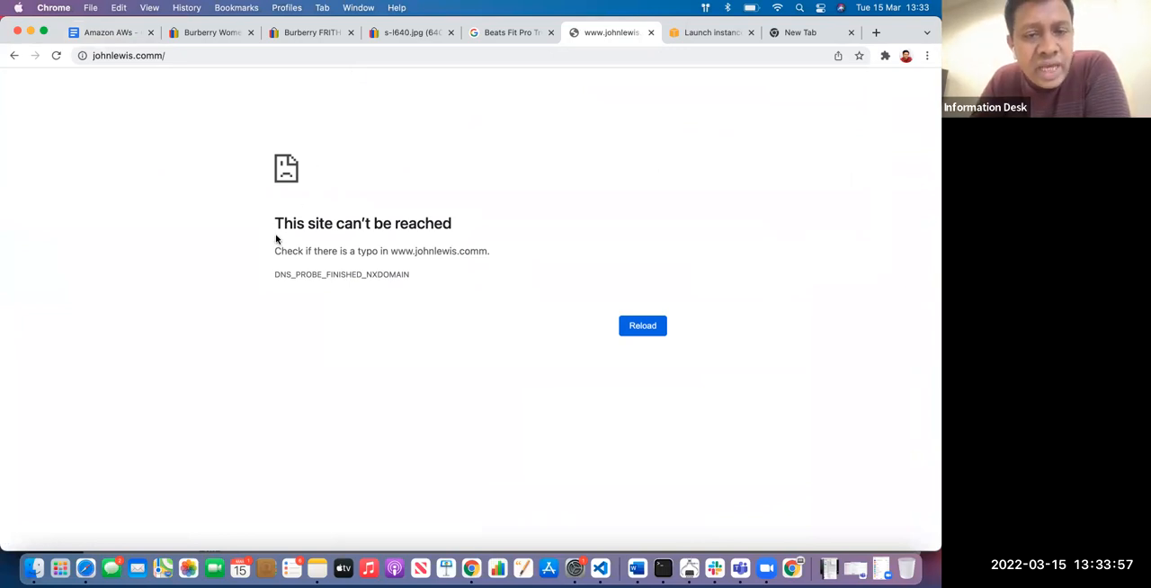
drag(275, 224, 432, 279)
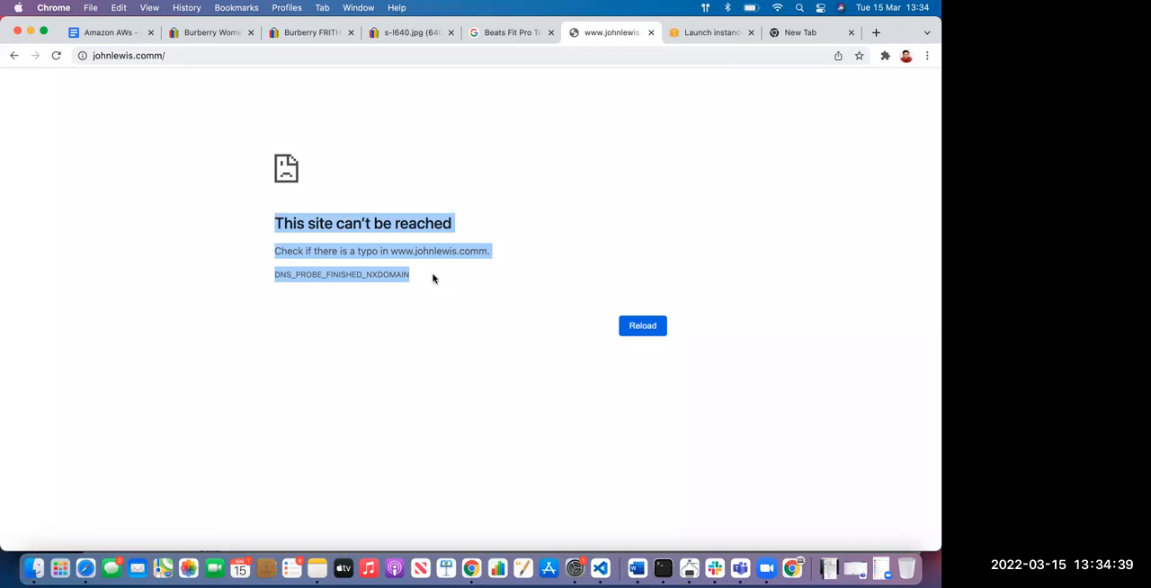
Add the bullet "DONT DISTURB DEVOPS" below the Server bullet in the Amazon AWs document's AWS list
click(108, 33)
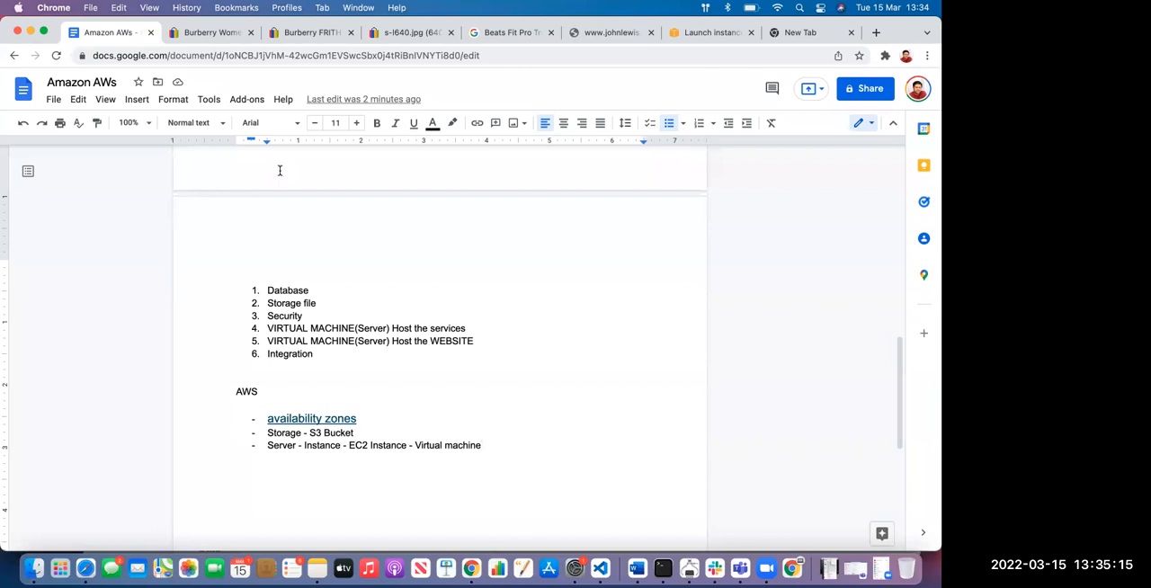
click(487, 439)
key(Return)
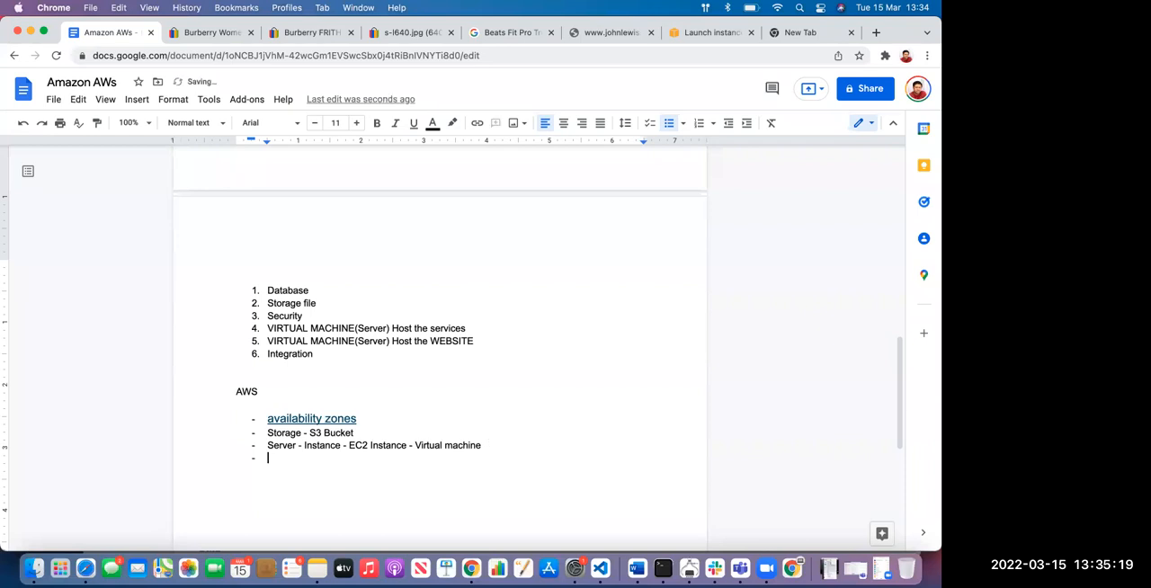
text(")
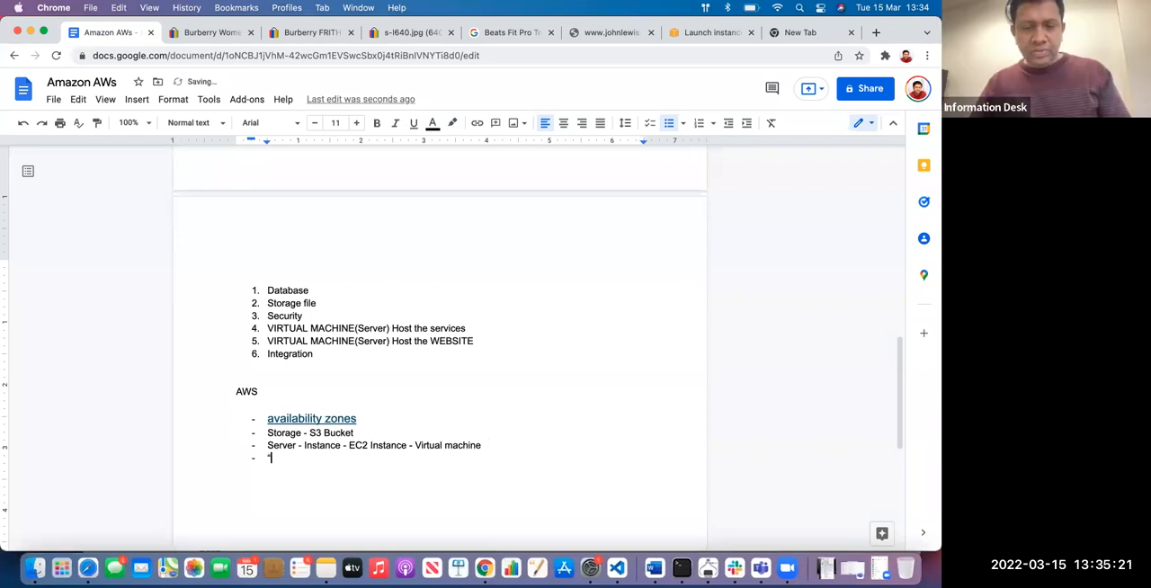
key(BackSpace)
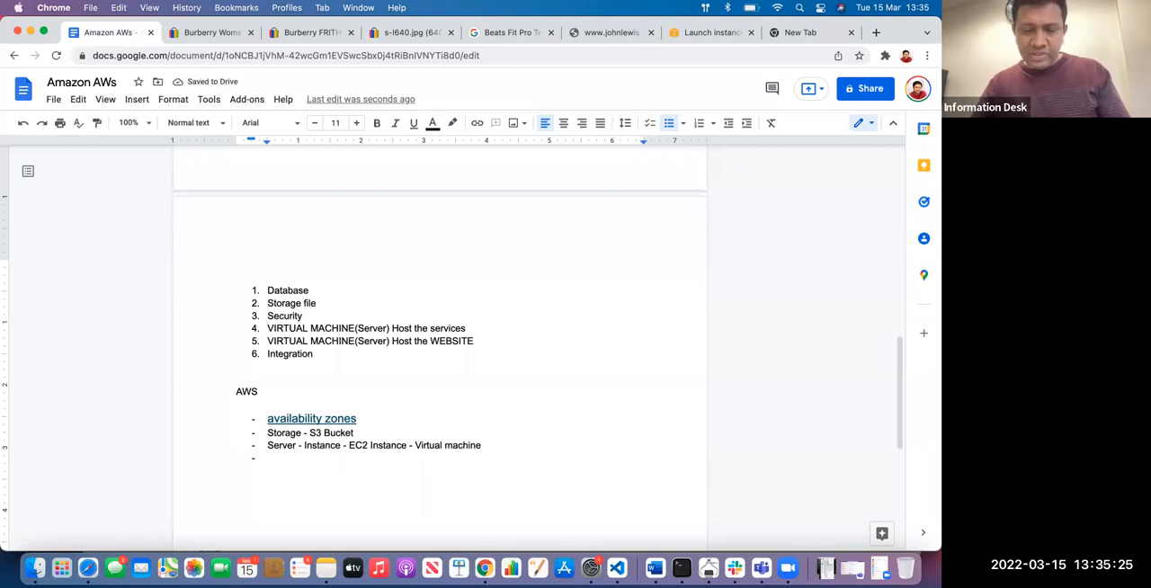
text(DONT)
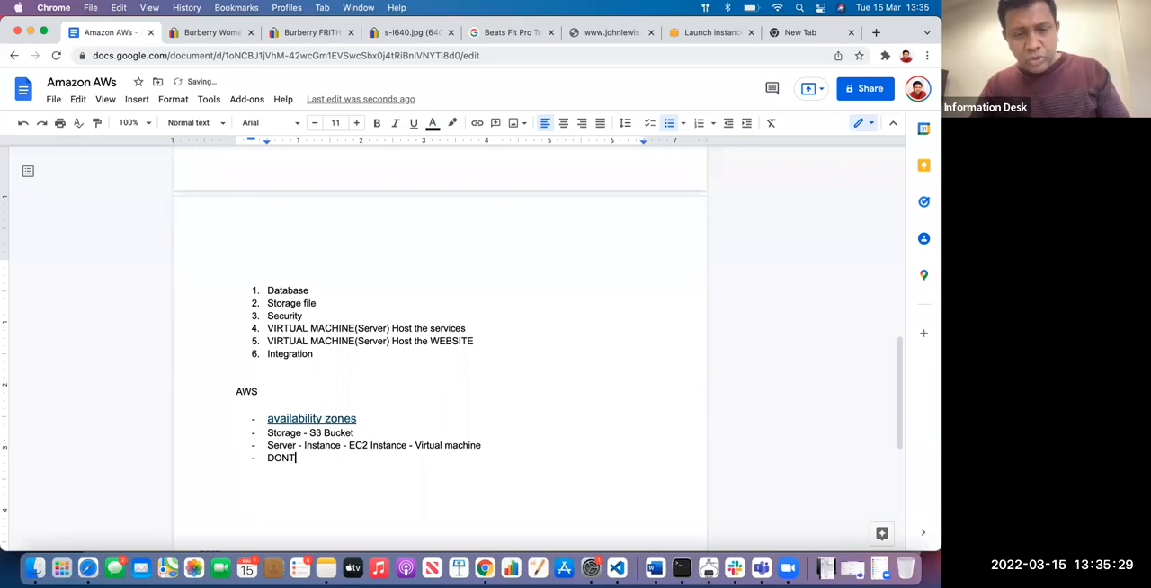
text( DISTUR)
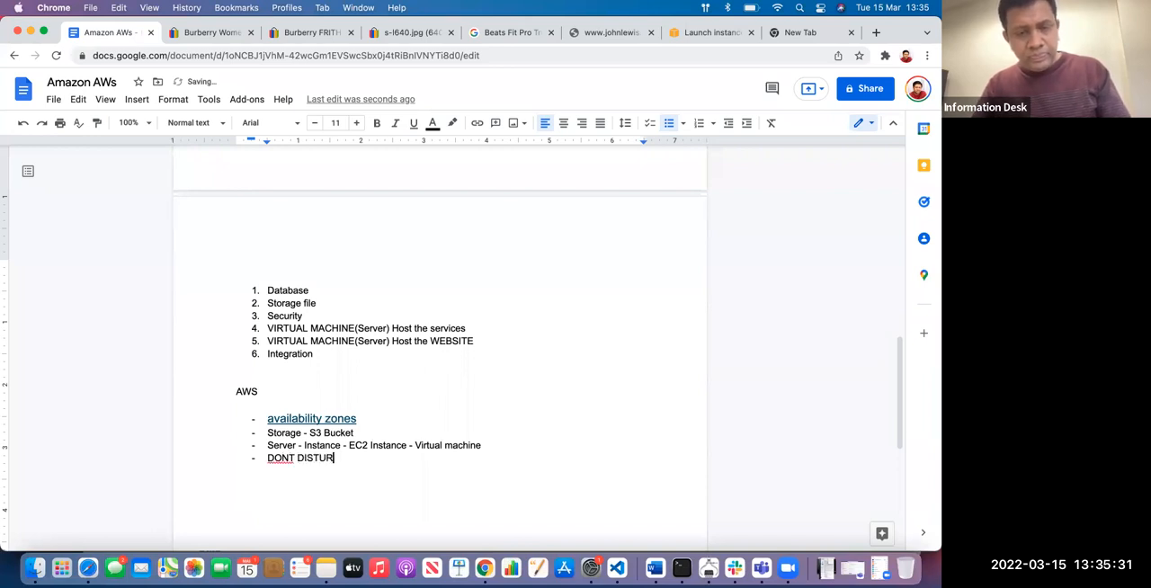
text(B DEVP)
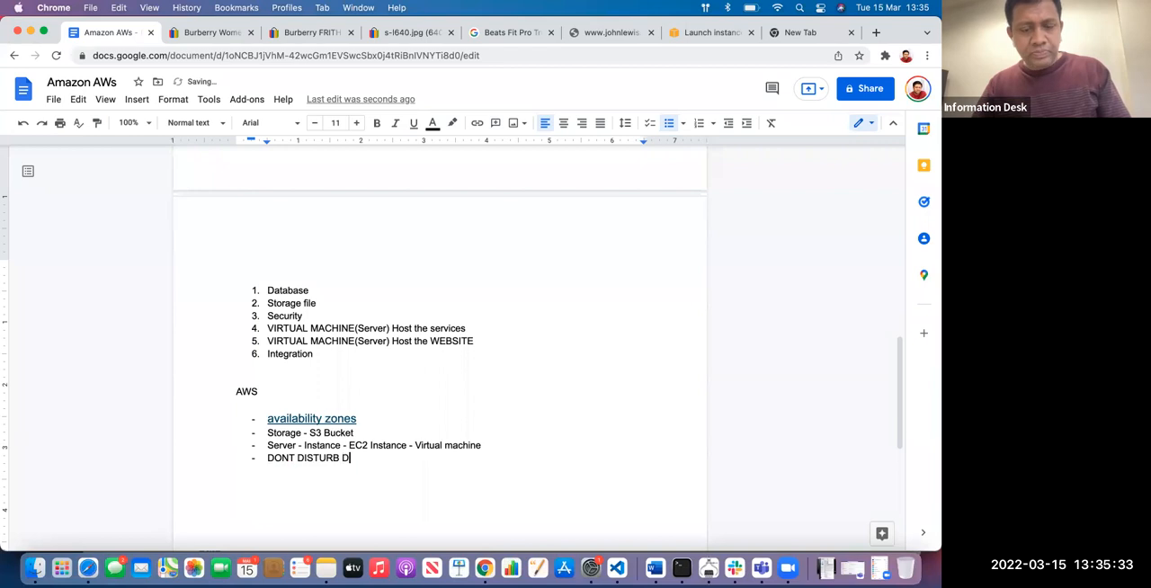
key(BackSpace)
text(OPS)
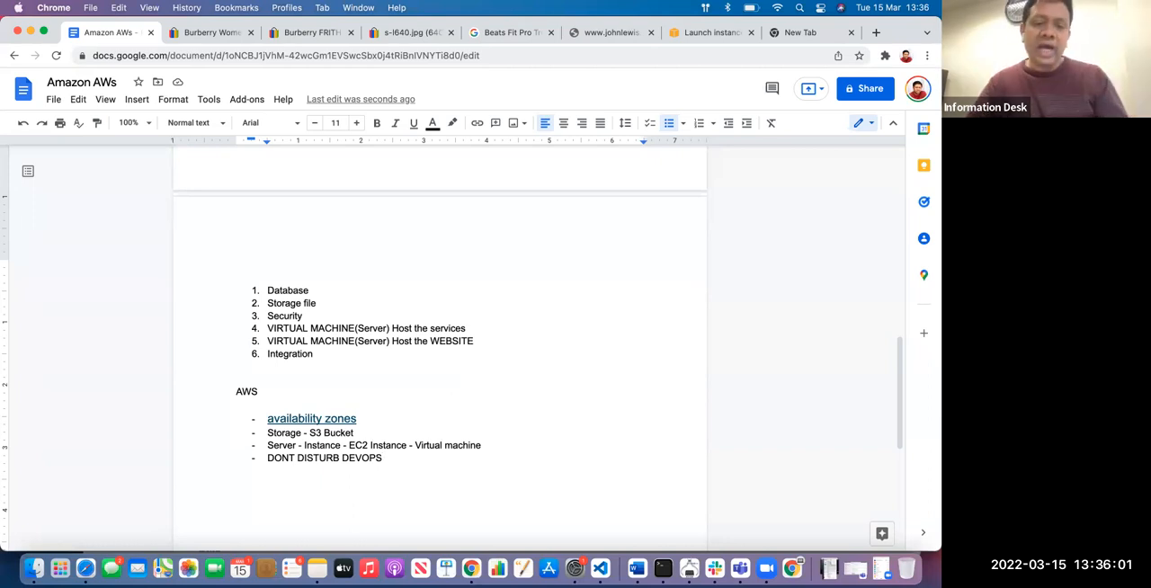
Add the nested bullet "DEVELOPMENT" under the DONT DISTURB DEVOPS bullet
scroll(440, 360, down, 2)
key(Return)
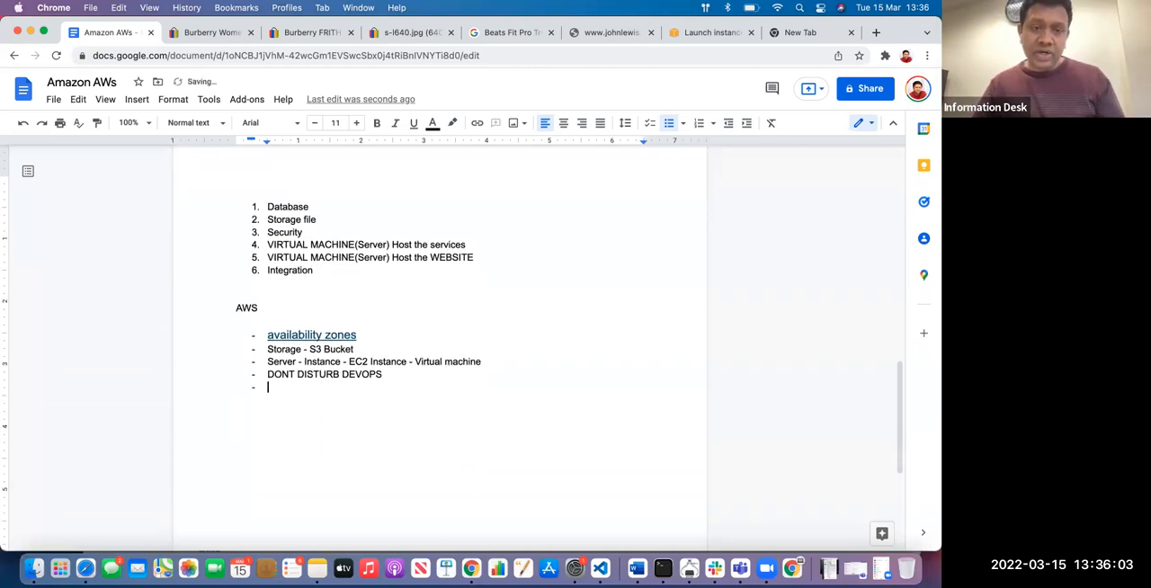
key(Tab)
text(DEVO)
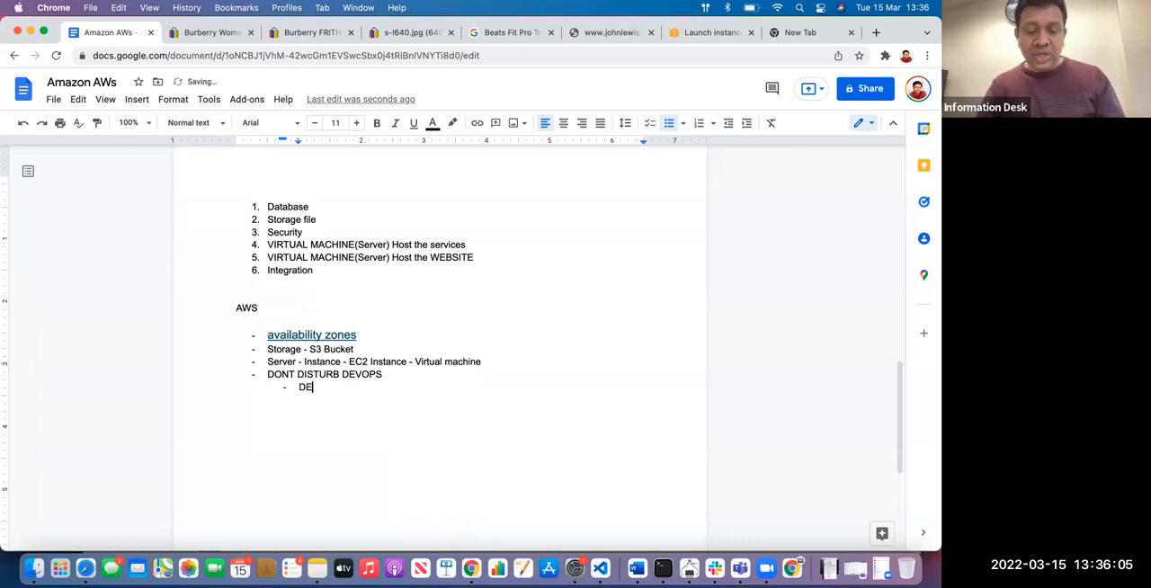
key(BackSpace)
text(LOPMNT)
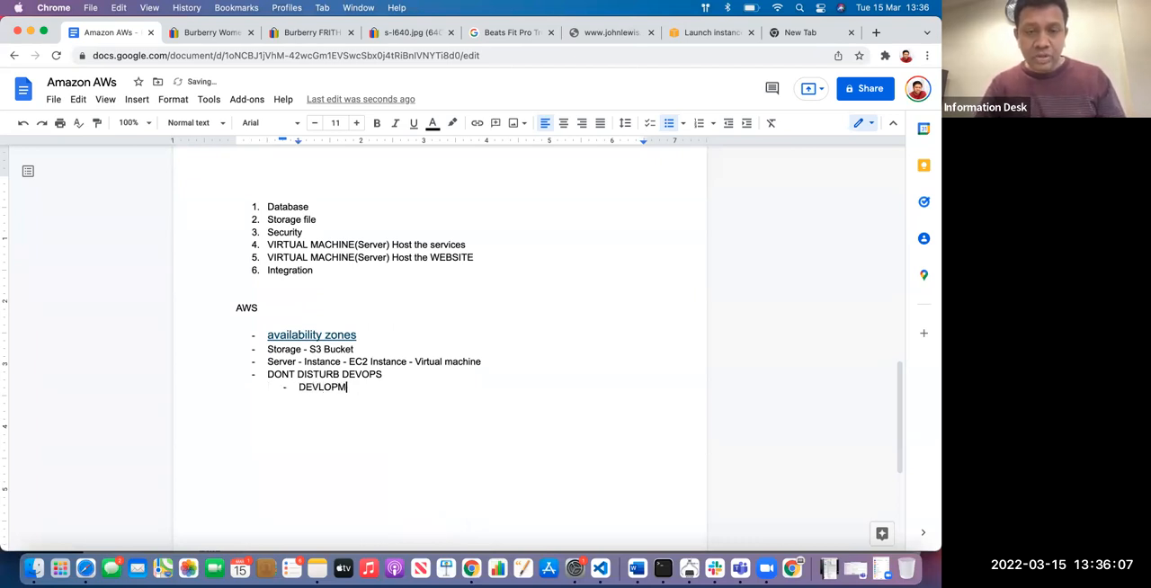
key(BackSpace)
key(BackSpace)
key(BackSpace)
key(BackSpace)
key(BackSpace)
key(BackSpace)
text(ELOPMENT)
key(Return)
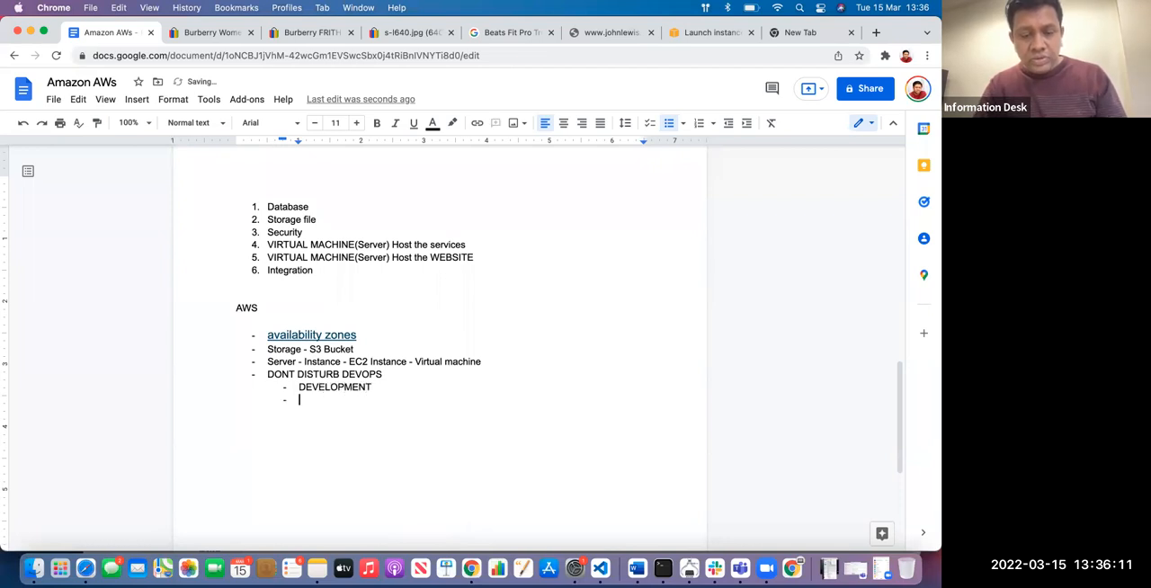
Add the nested bullets "DEVOPS", "BUSINESS" and "CUSTOMER SUPPORT" below DEVELOPMENT
text(DEVOPS)
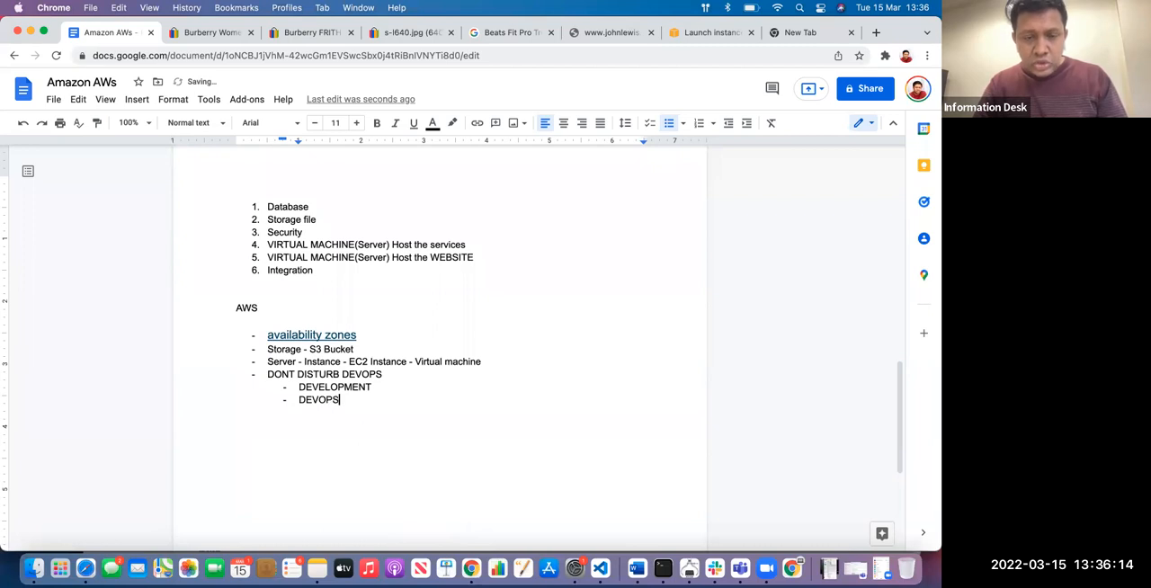
key(Return)
text(PRO)
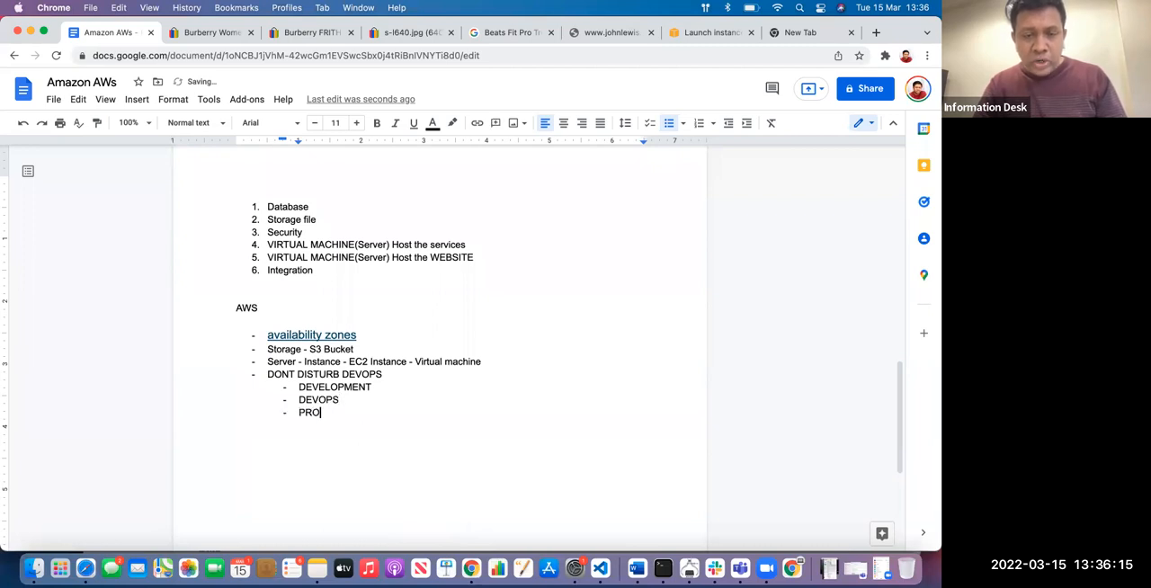
text(D)
key(BackSpace)
key(BackSpace)
key(BackSpace)
key(BackSpace)
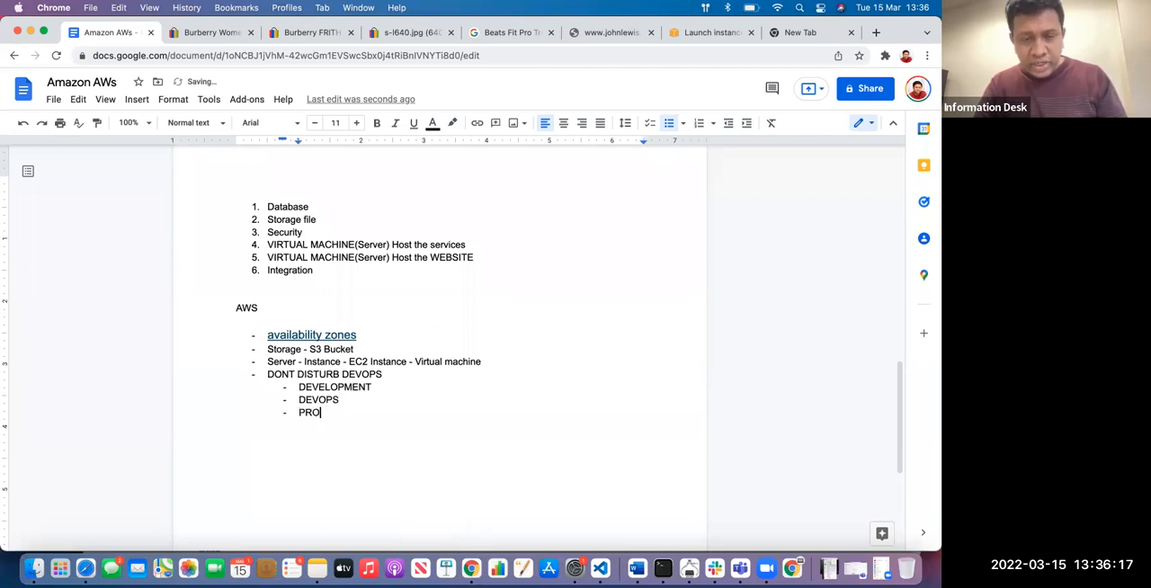
text(BUSINESS)
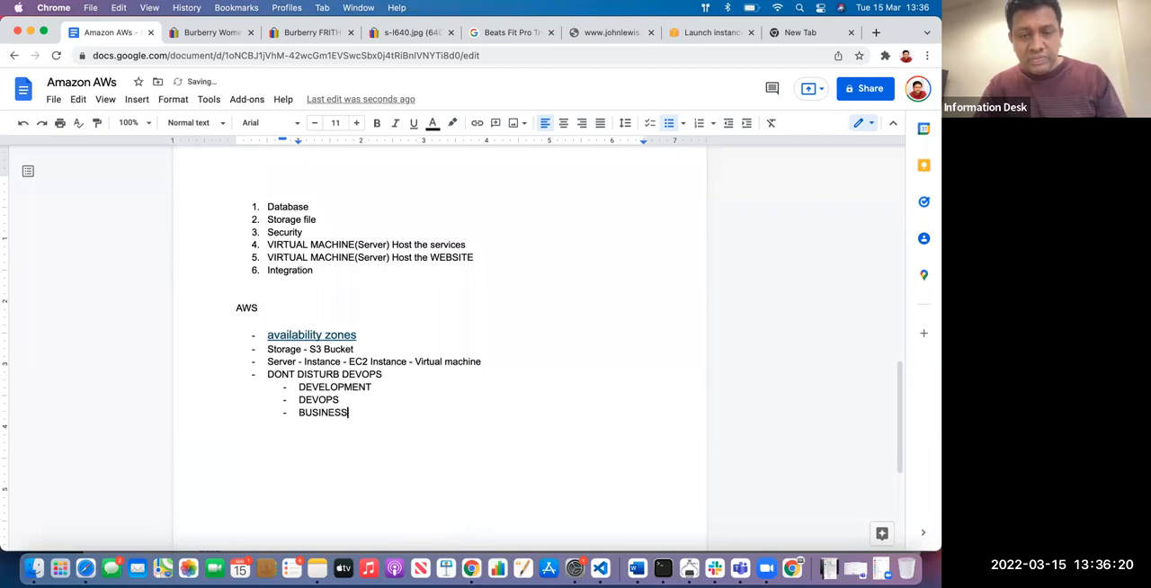
key(Return)
text(CUS)
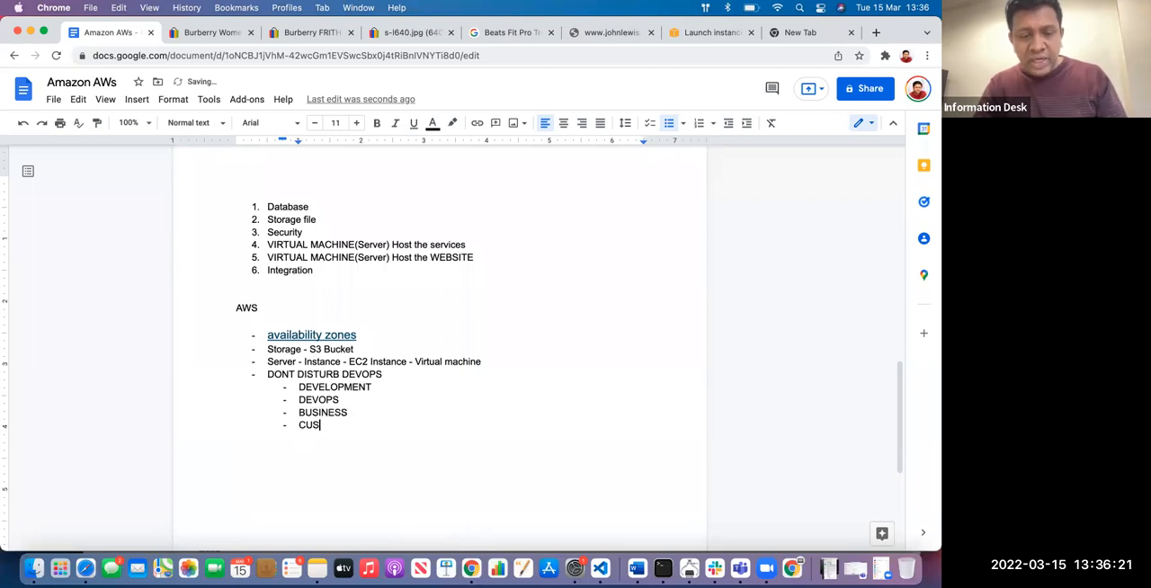
text(TOMER S)
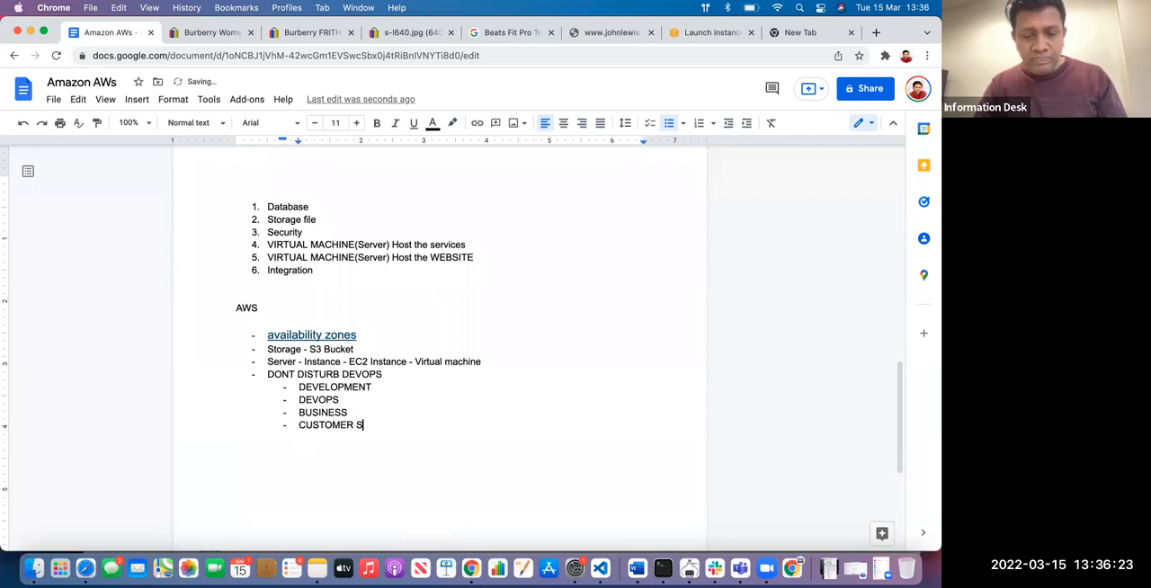
text(UPPORT)
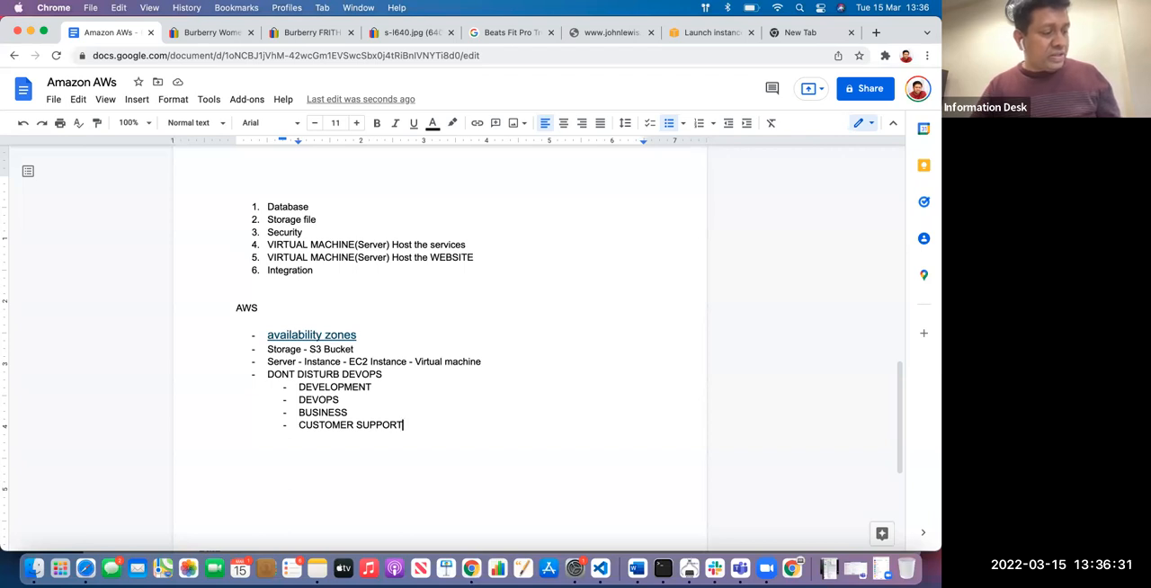
key(Return)
key(Return)
text(TESTER)
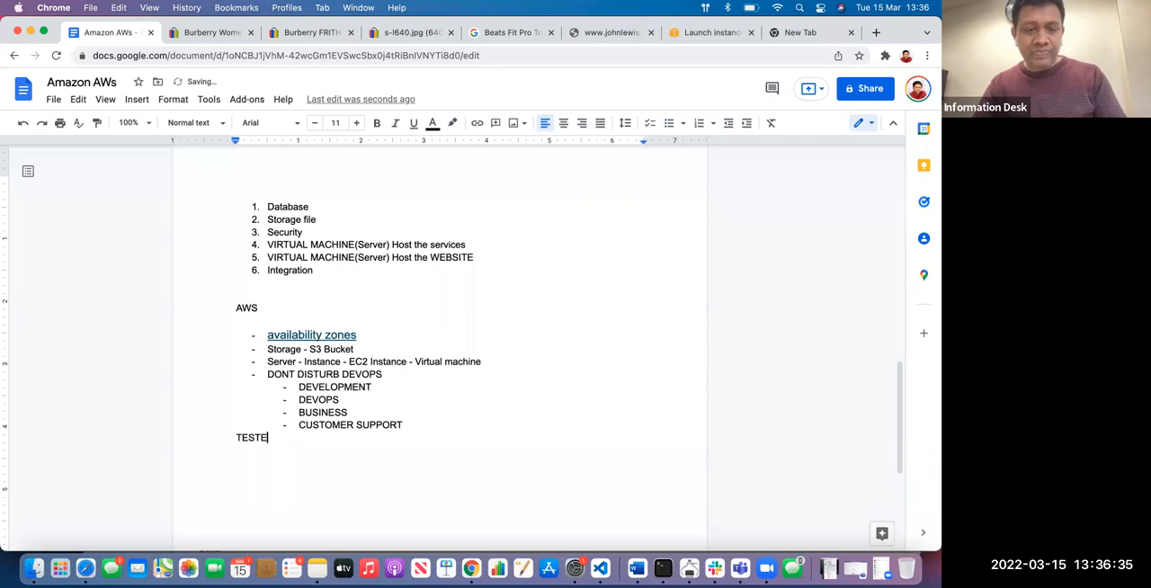
key(Return)
text(ONLY -)
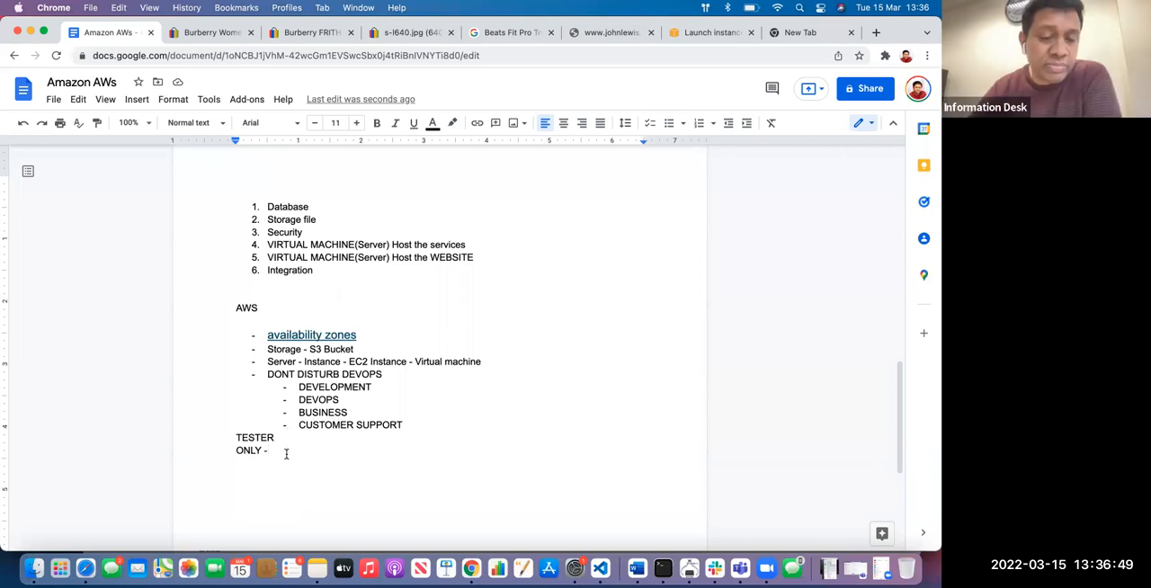
drag(285, 452, 222, 434)
key(BackSpace)
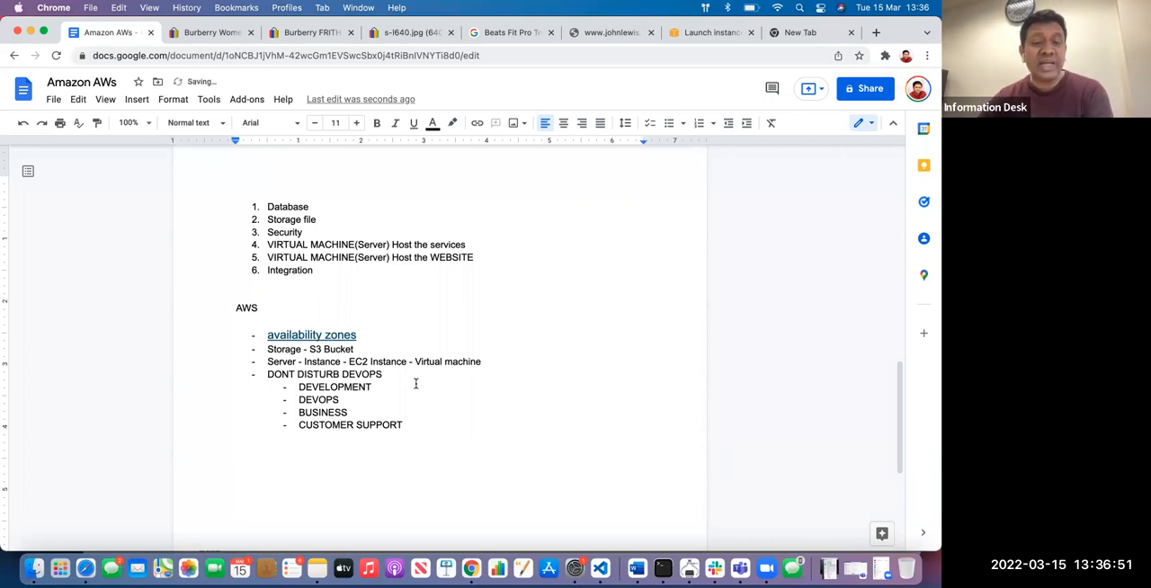
Insert an indented line without a bullet reading "SOFTWARE" between the DONT DISTURB DEVOPS and DEVELOPMENT bullets
click(405, 374)
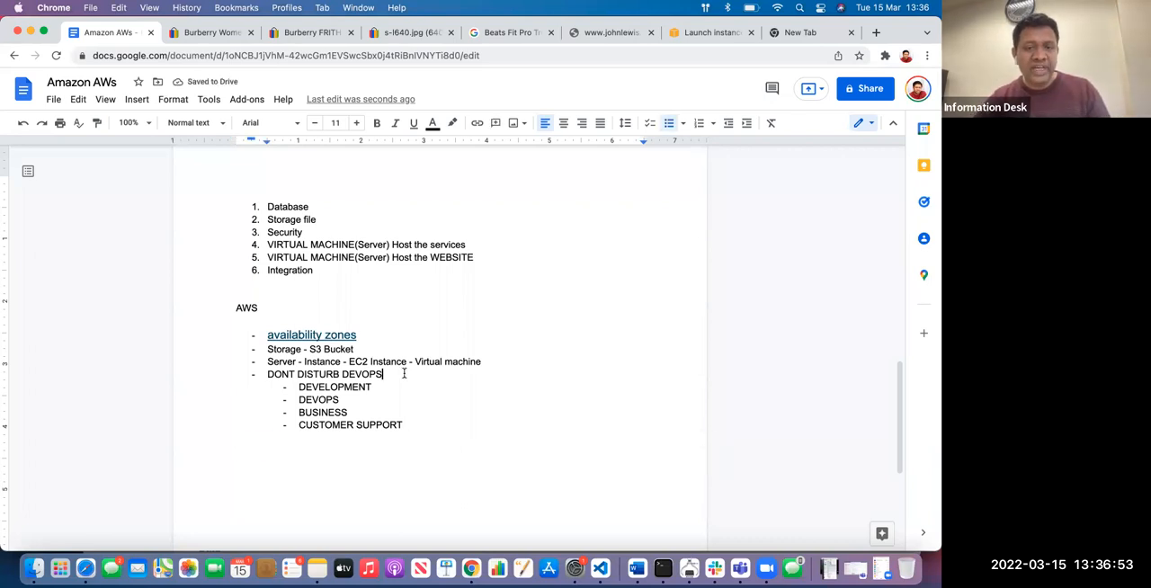
key(Return)
key(Tab)
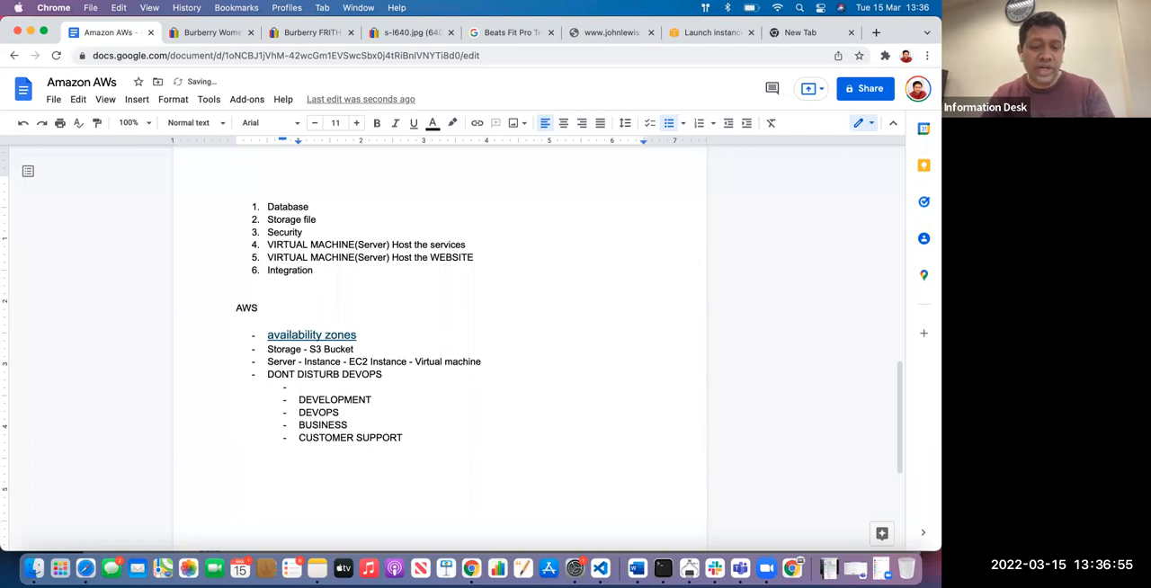
key(BackSpace)
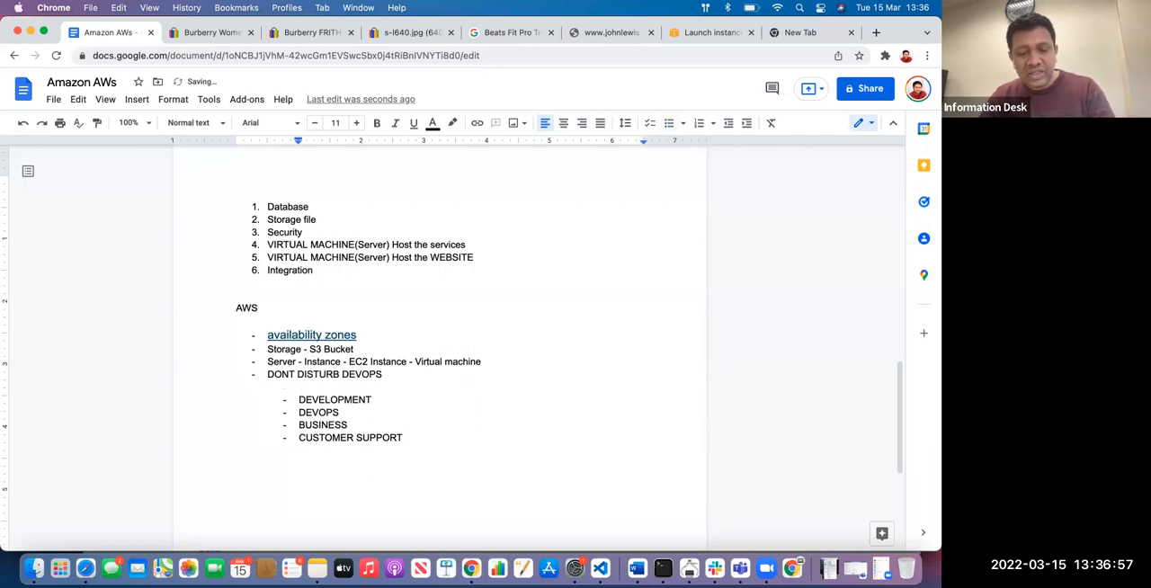
text(SOFT W)
key(BackSpace)
key(BackSpace)
text(WARE)
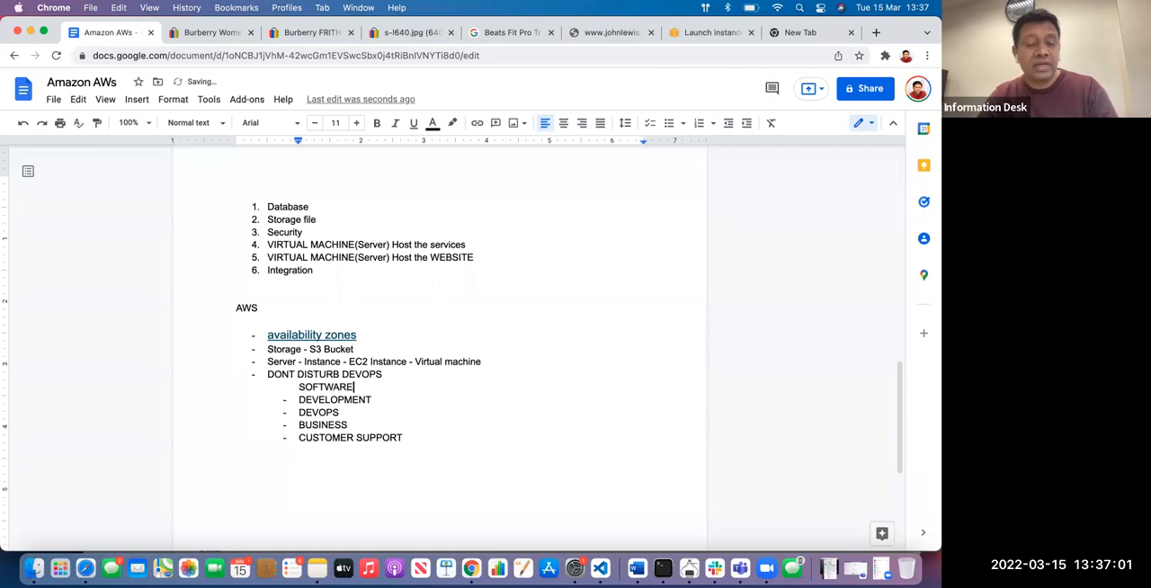
Indent the four bullets from DEVELOPMENT to CUSTOMER SUPPORT one level further and extend the line above them to "SOFTWARE ENGINEER"
drag(299, 399, 413, 438)
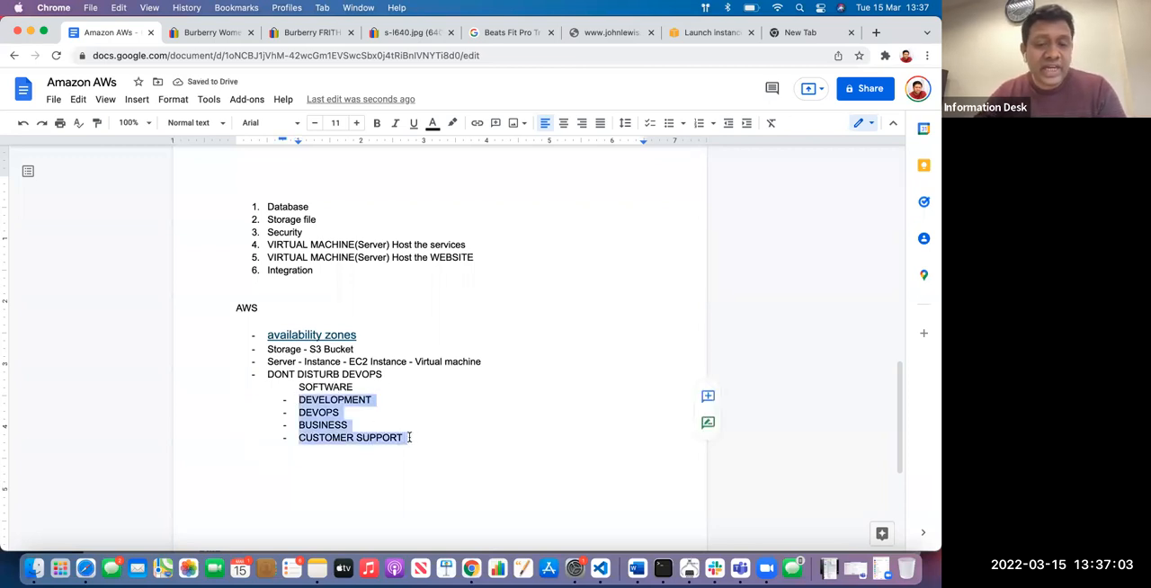
key(Tab)
click(483, 389)
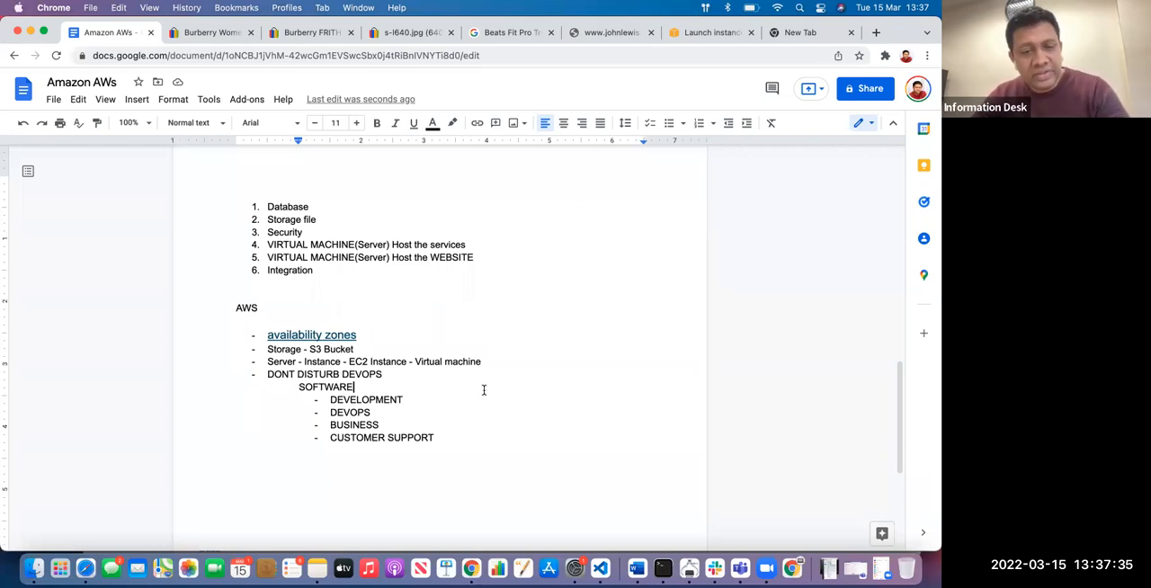
text(ENGINEER)
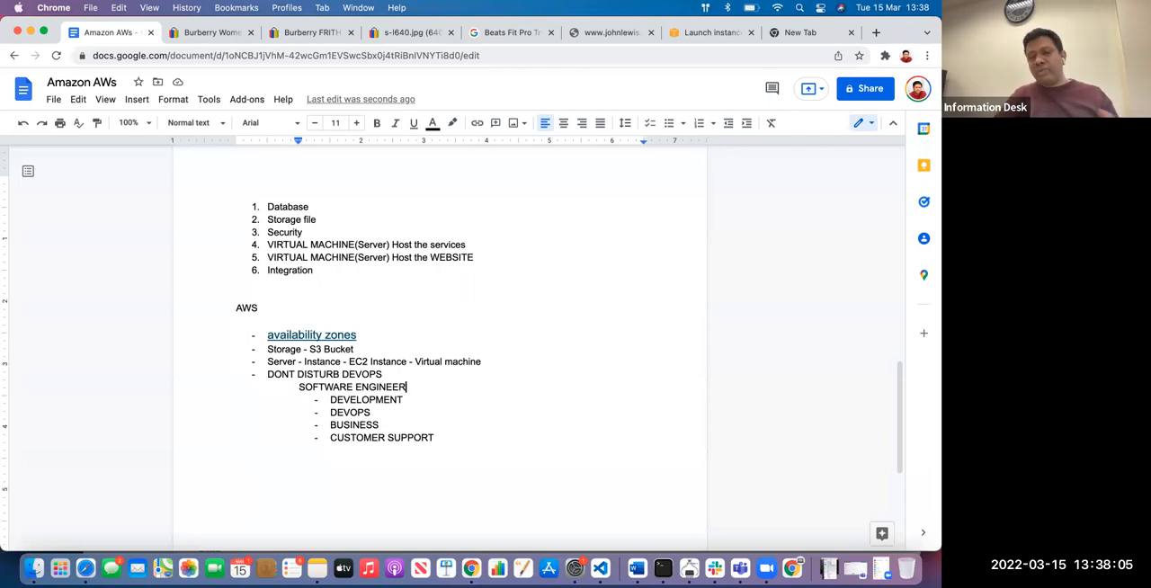
Insert an empty bullet below the "Server - Instance - EC2 Instance - Virtual machine" bullet
click(461, 437)
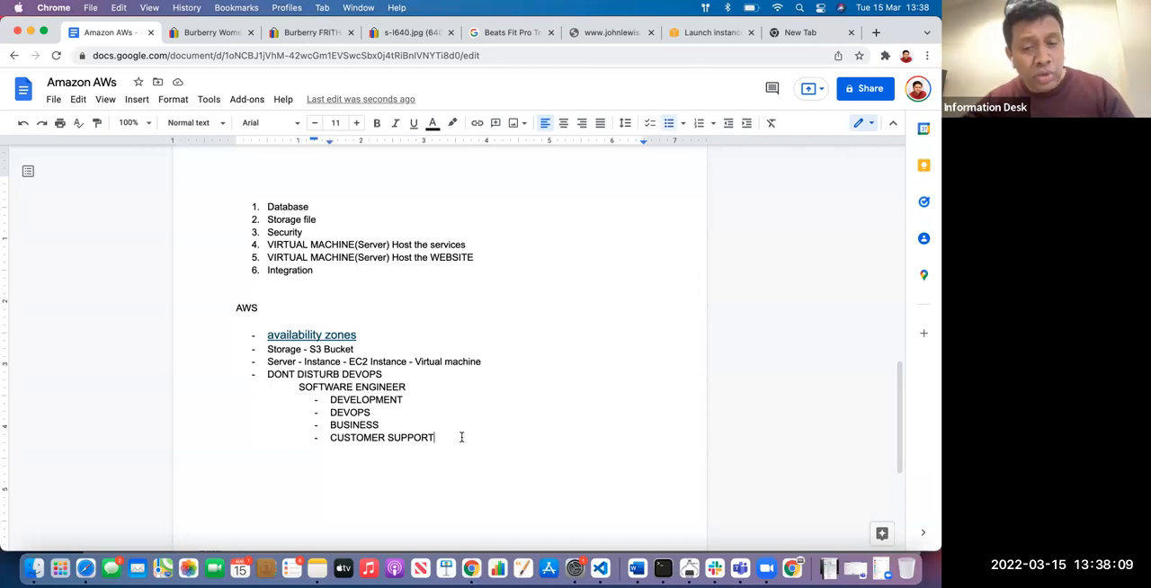
click(502, 360)
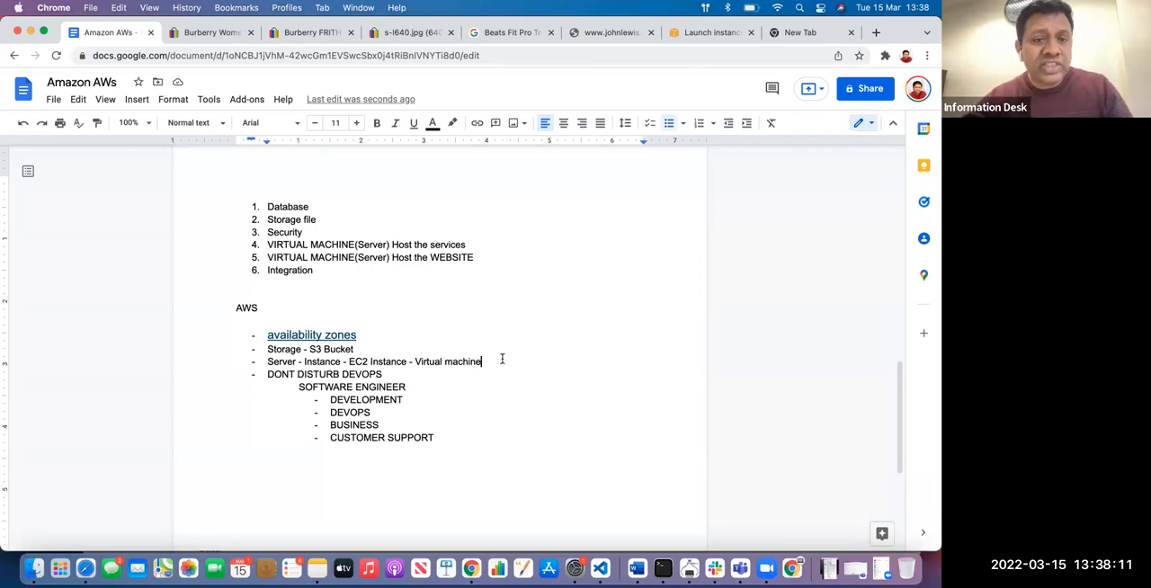
key(Return)
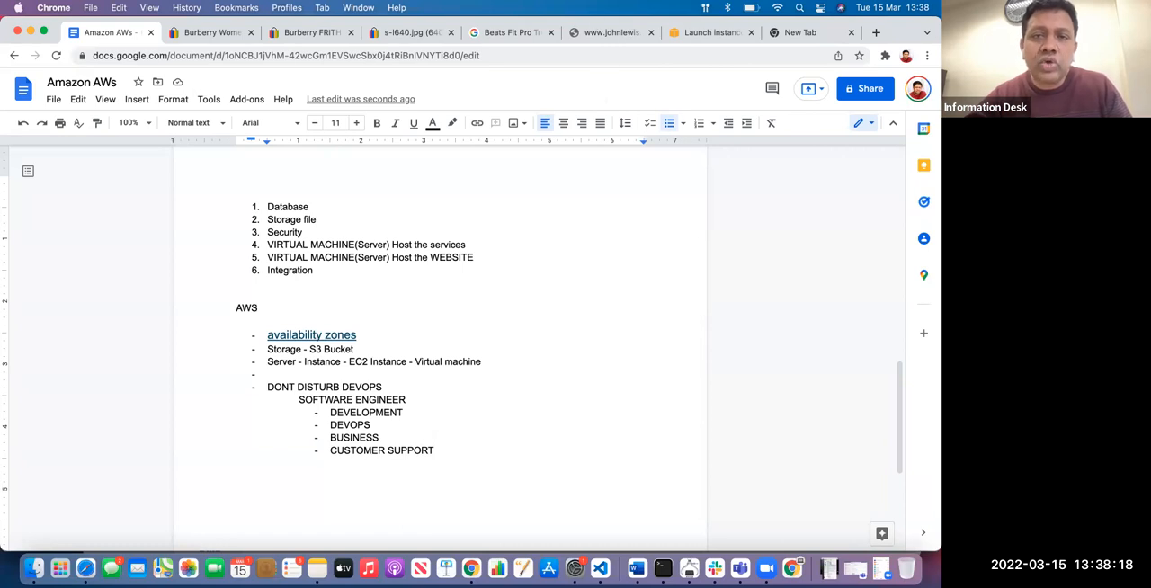
Switch to the AWS launch instance wizard and look through the Quick Start list of Amazon Machine Images
click(705, 33)
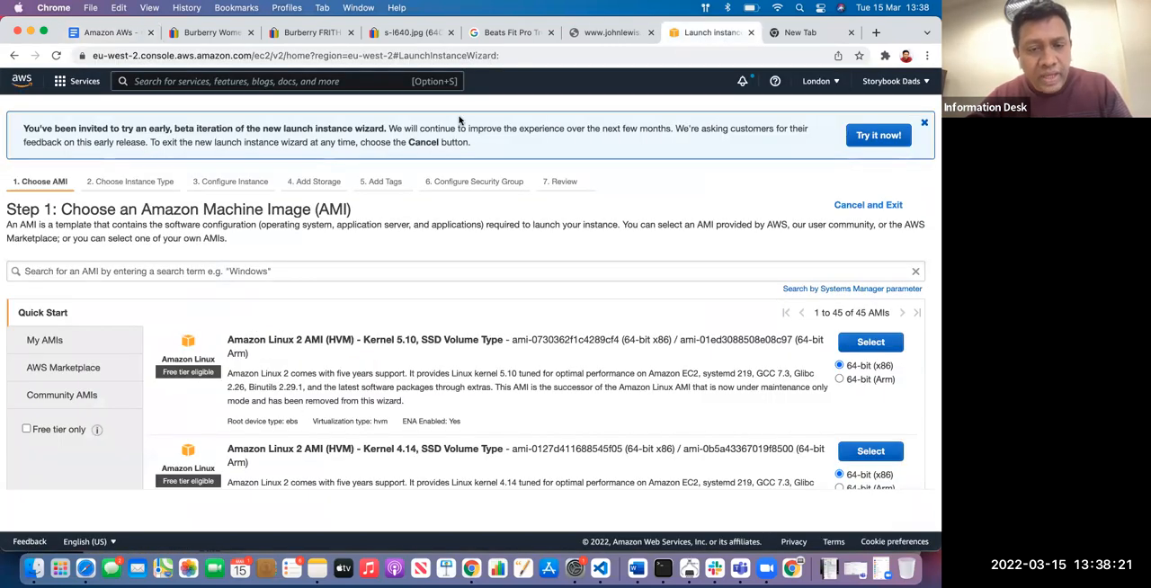
scroll(342, 297, down, 3)
scroll(316, 321, up, 3)
scroll(270, 342, down, 10)
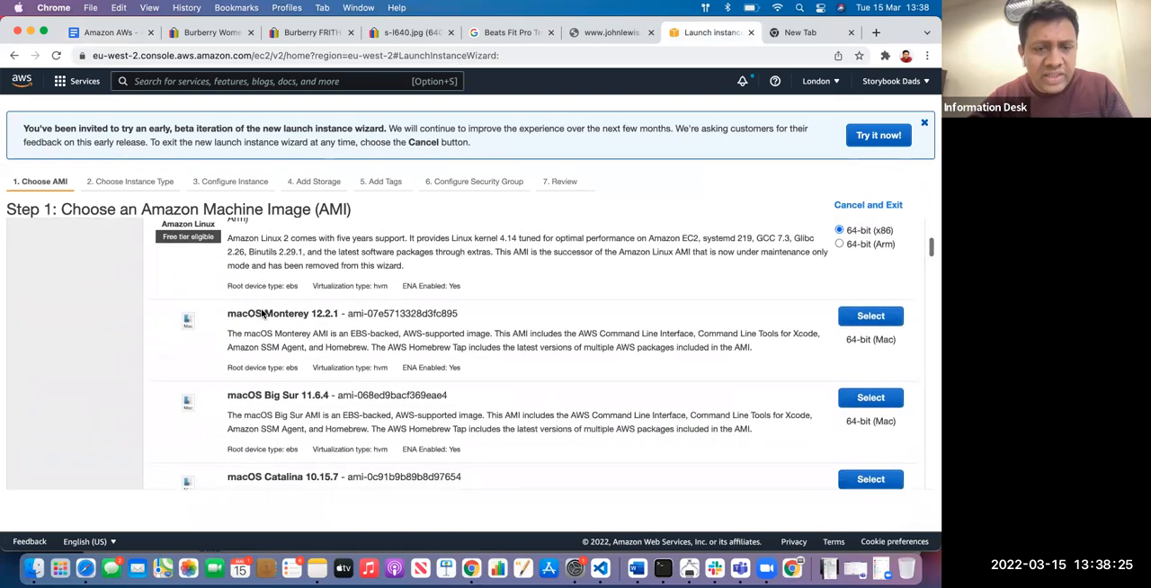
scroll(82, 370, down, 5)
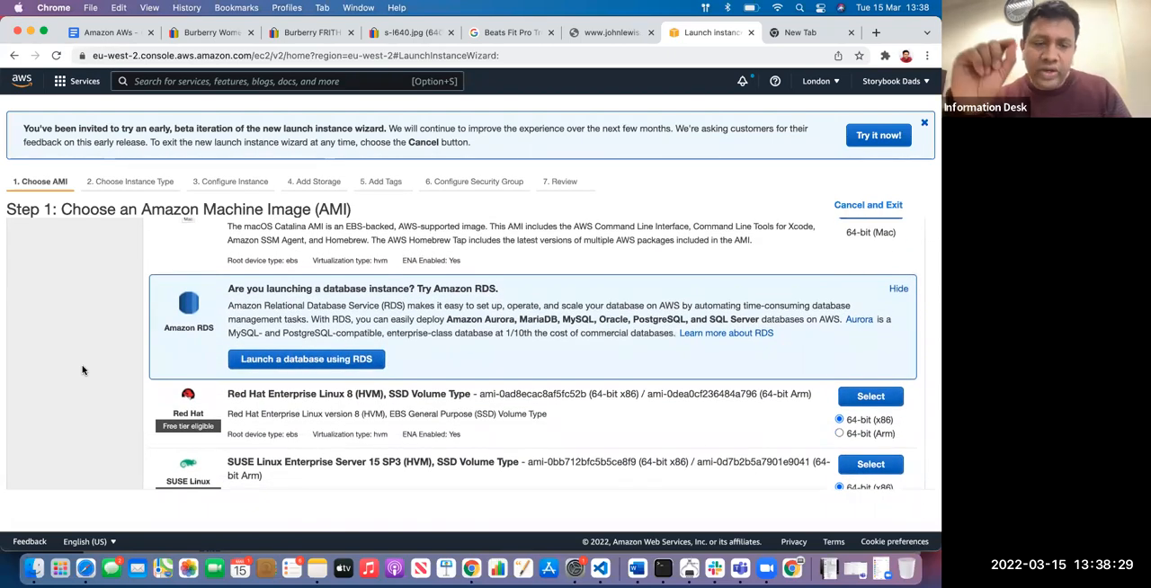
scroll(92, 352, up, 15)
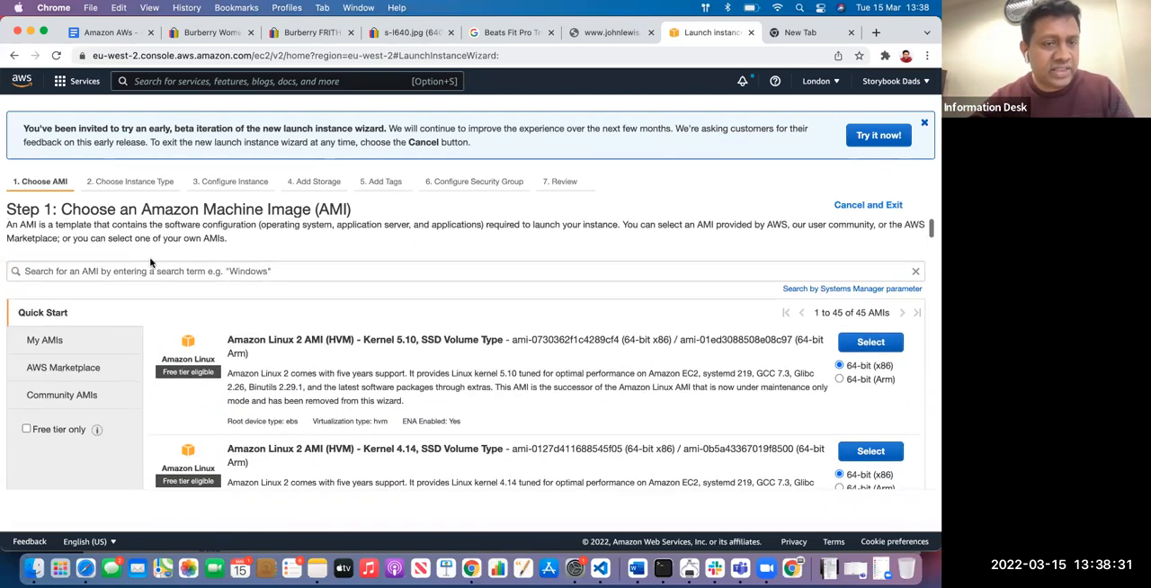
Search the machine images for "SAMPLE" and show the matching results in AWS Marketplace
click(127, 271)
text(SAMPLE)
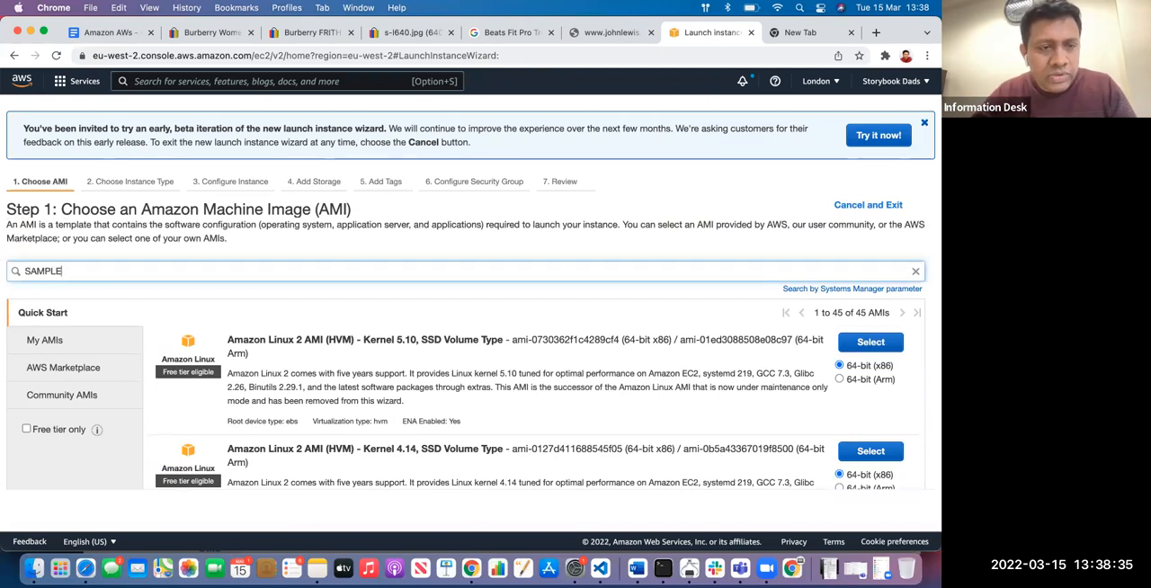
key(Return)
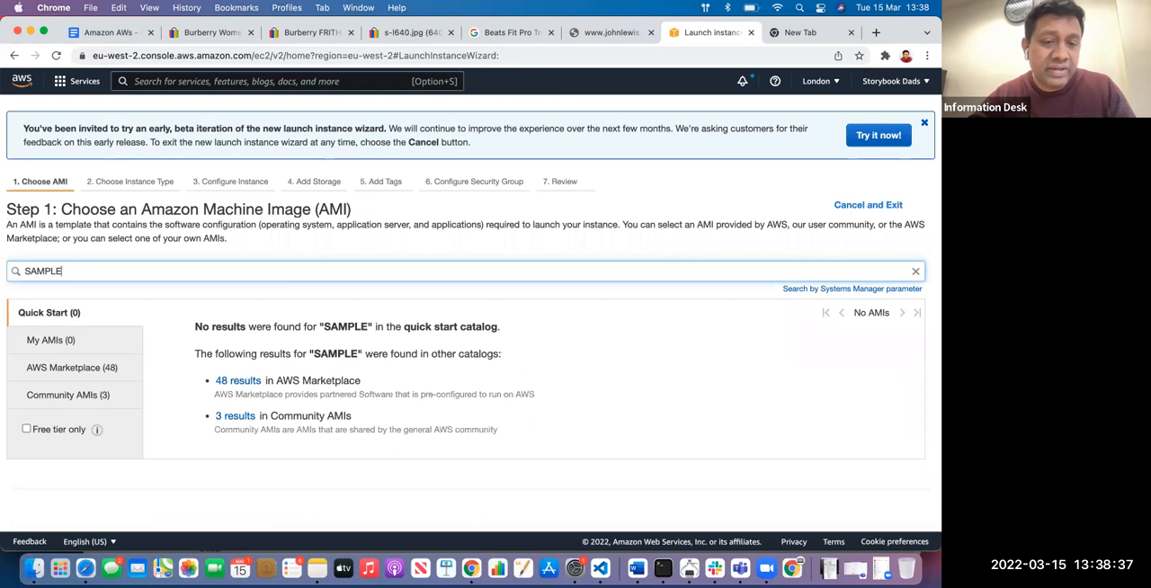
click(241, 383)
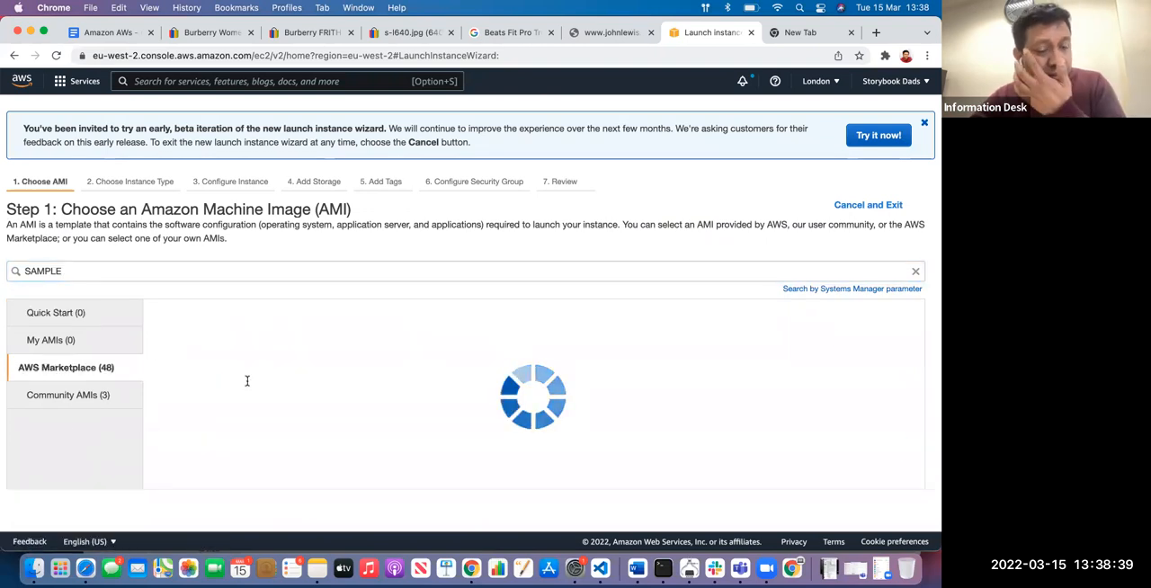
Browse the AWS Marketplace results and open the product and pricing details of "NodeJS & sample websserver"
scroll(248, 381, down, 1)
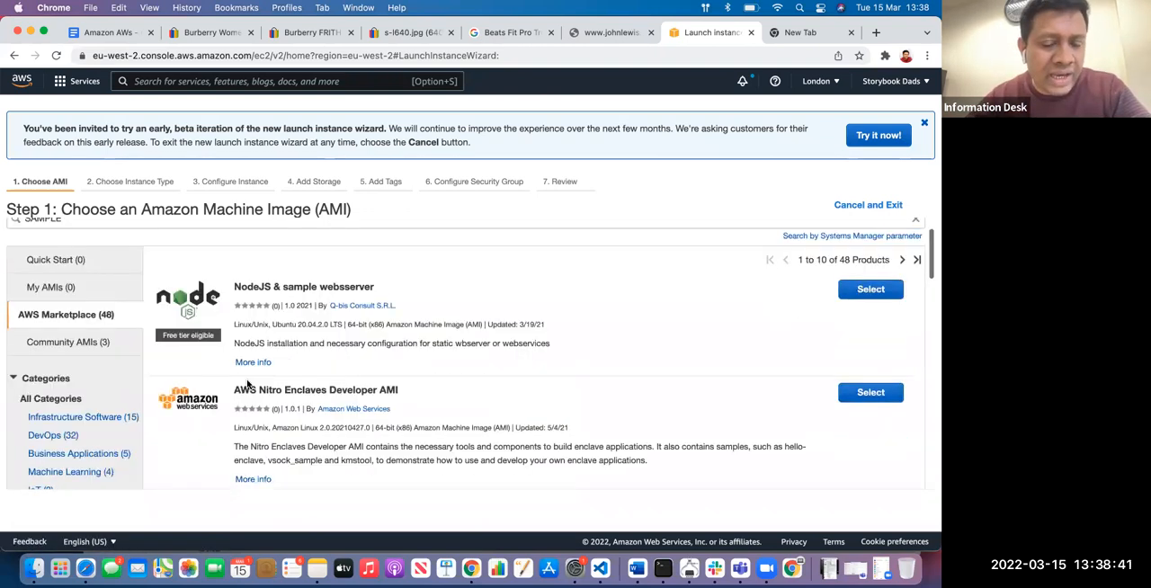
scroll(672, 351, down, 2)
scroll(661, 353, up, 3)
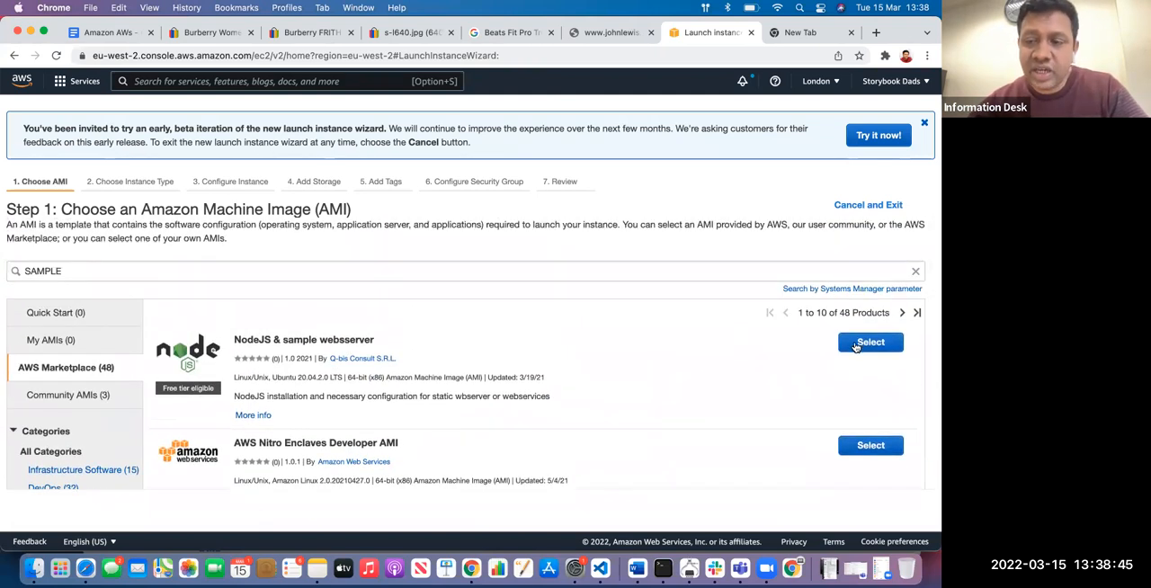
click(855, 346)
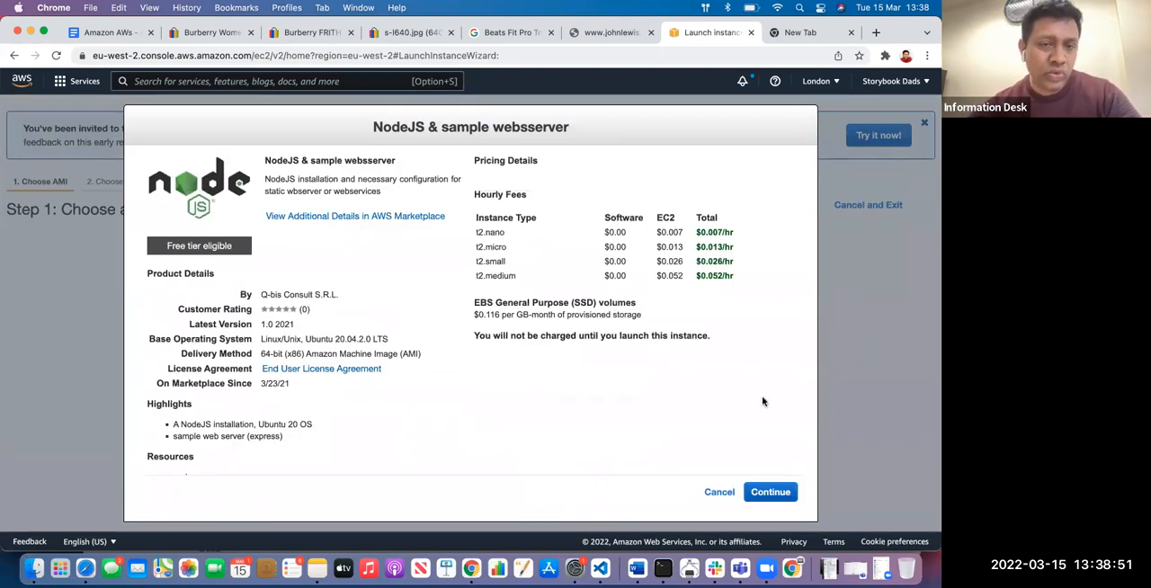
Return to the Amazon AWs document and replace the empty bullet above DONT DISTURB DEVOPS with three blank lines
click(108, 36)
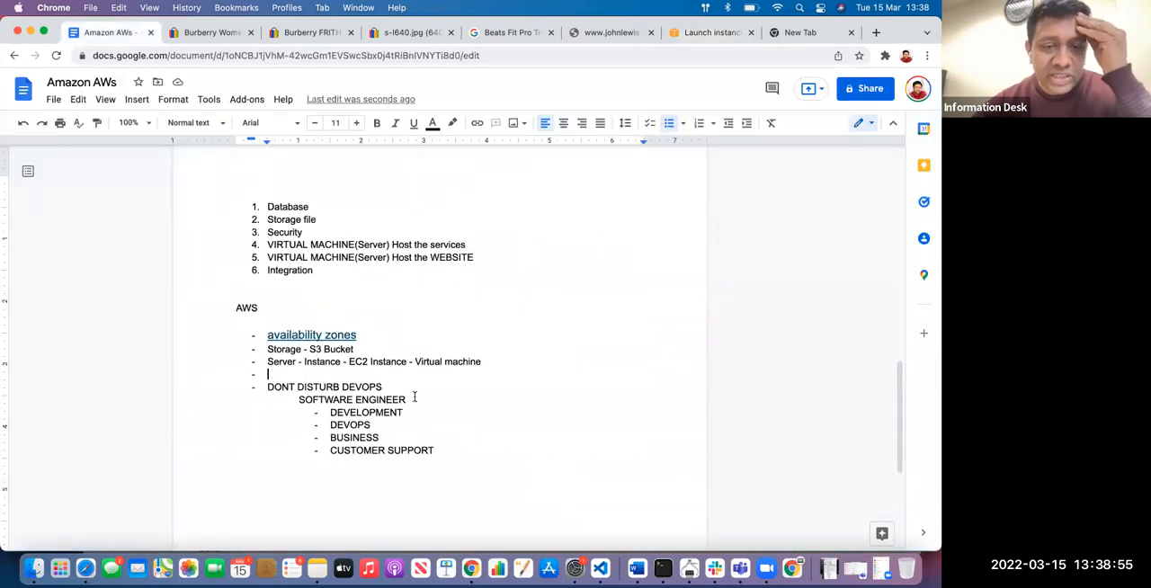
key(BackSpace)
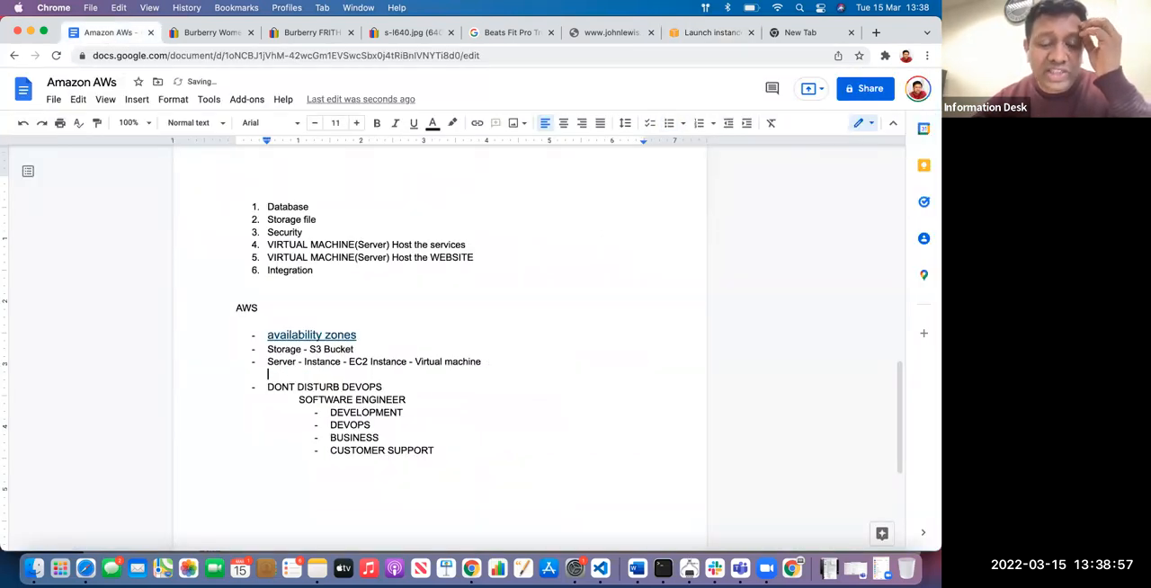
key(Return)
key(Return)
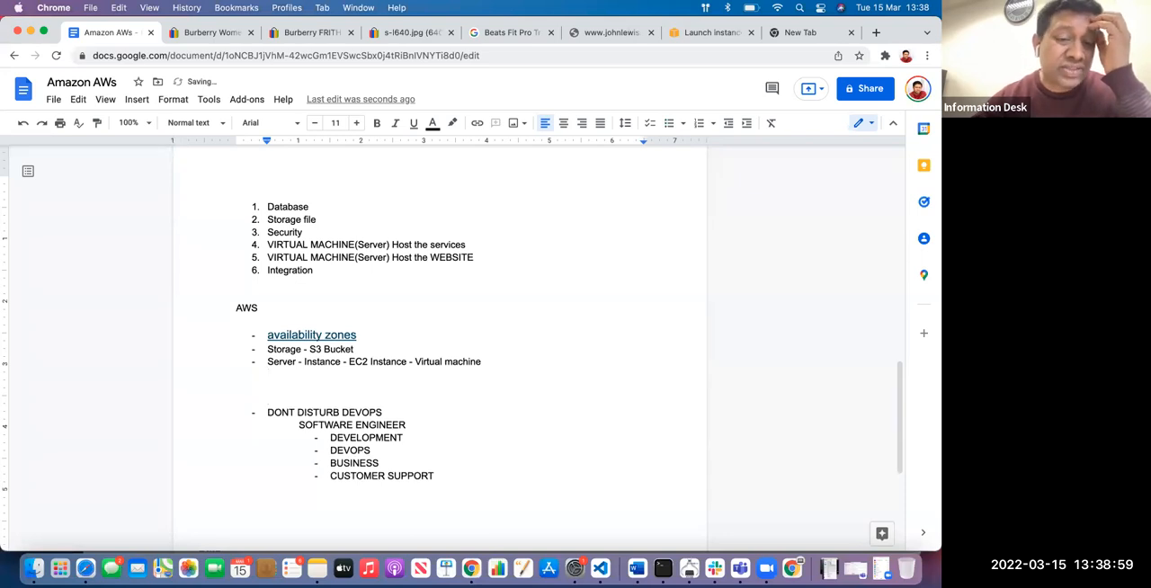
click(503, 357)
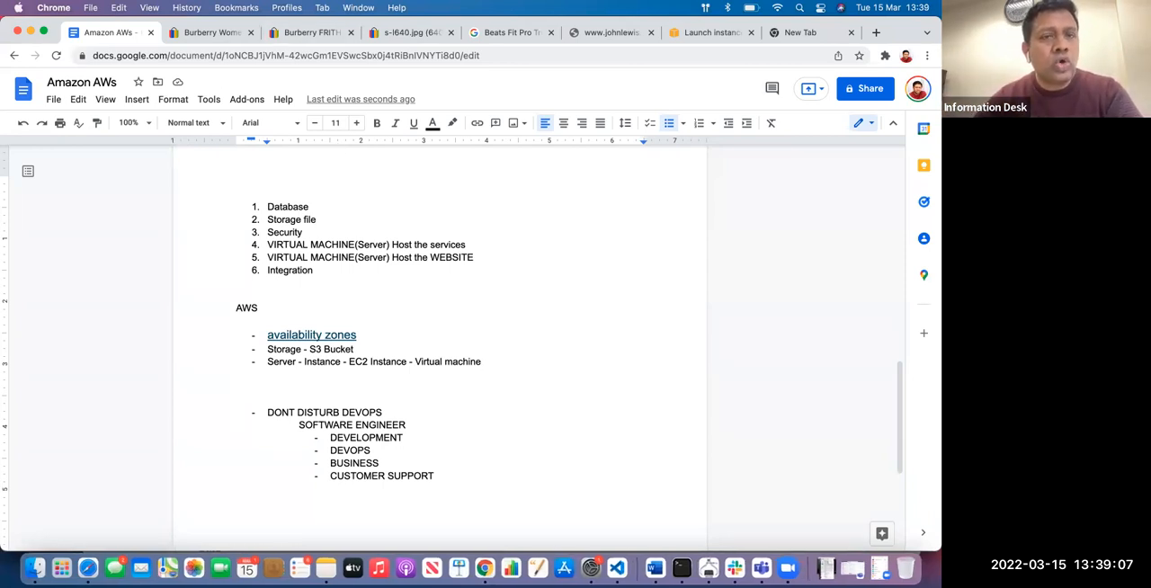
drag(482, 361, 267, 350)
click(518, 364)
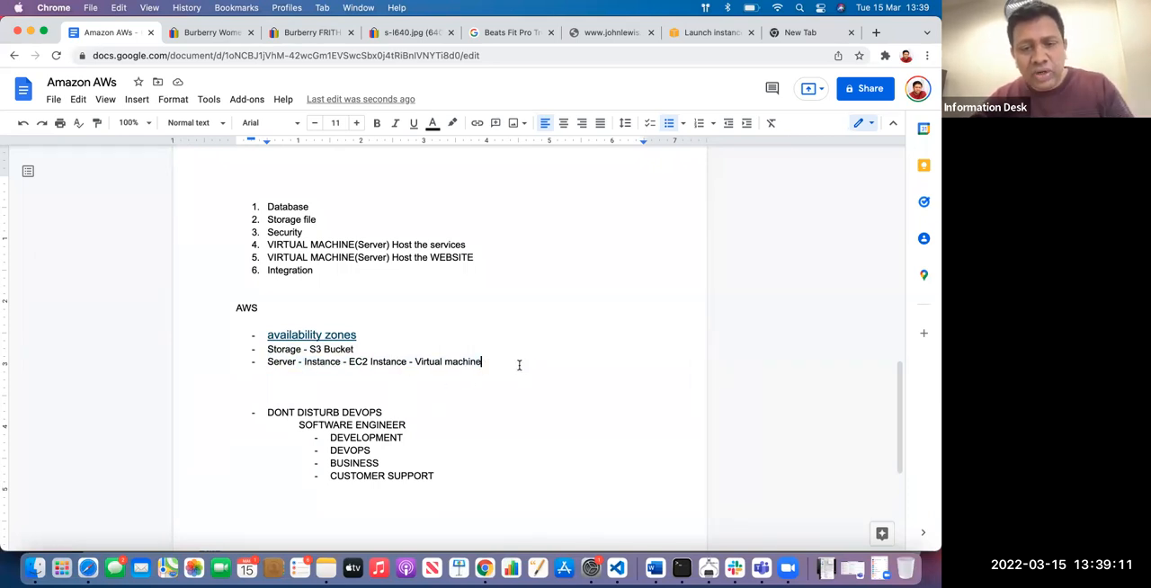
Add the bullet "Database" between the Storage and Server bullets in the AWS list
click(353, 350)
key(Return)
text(DETAI)
key(BackSpace)
key(BackSpace)
key(BackSpace)
key(BackSpace)
text(at)
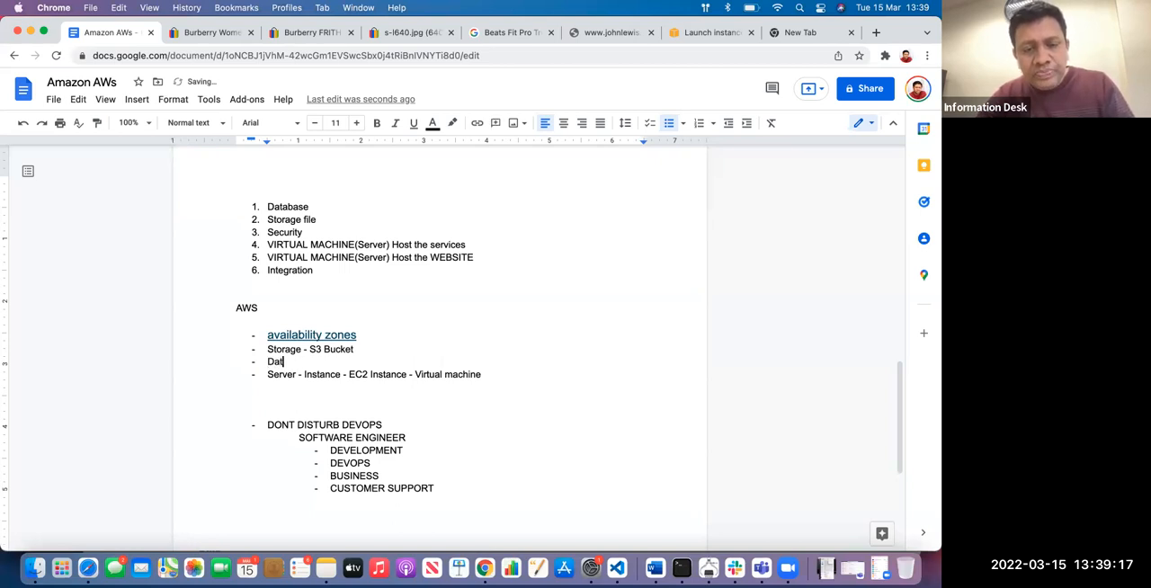
text(abase)
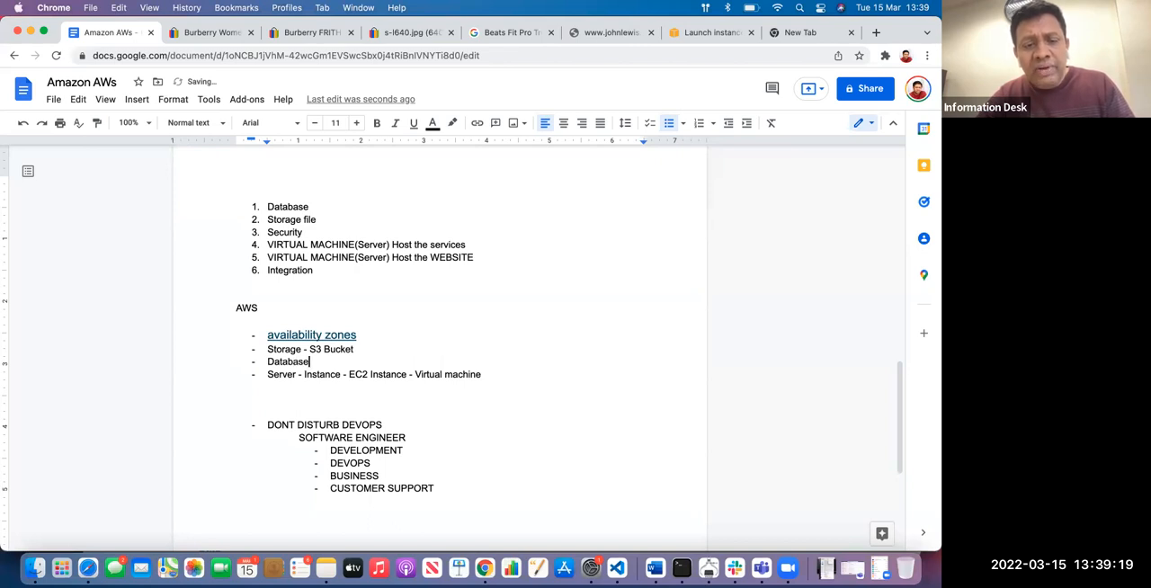
Add the nested bullets "NO SQL" and "SQL" under the Database bullet
key(Return)
key(Tab)
text(NO SQL)
key(Return)
text(SQL)
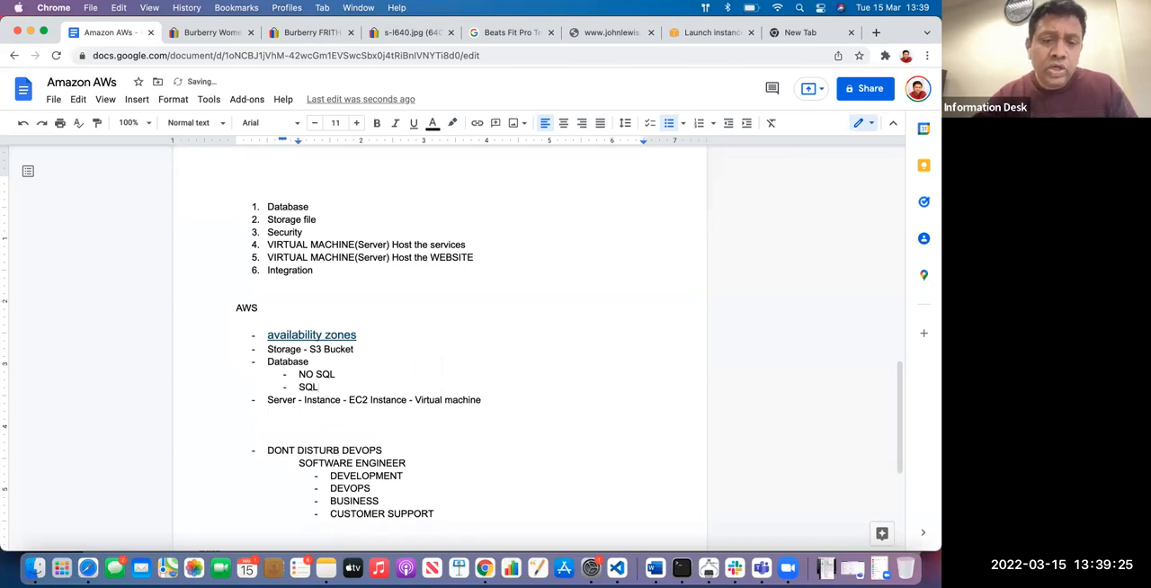
Extend the two nested database bullets to read "NO SQL - Dynamo DB" and "SQL - RDS"
click(411, 370)
text(- )
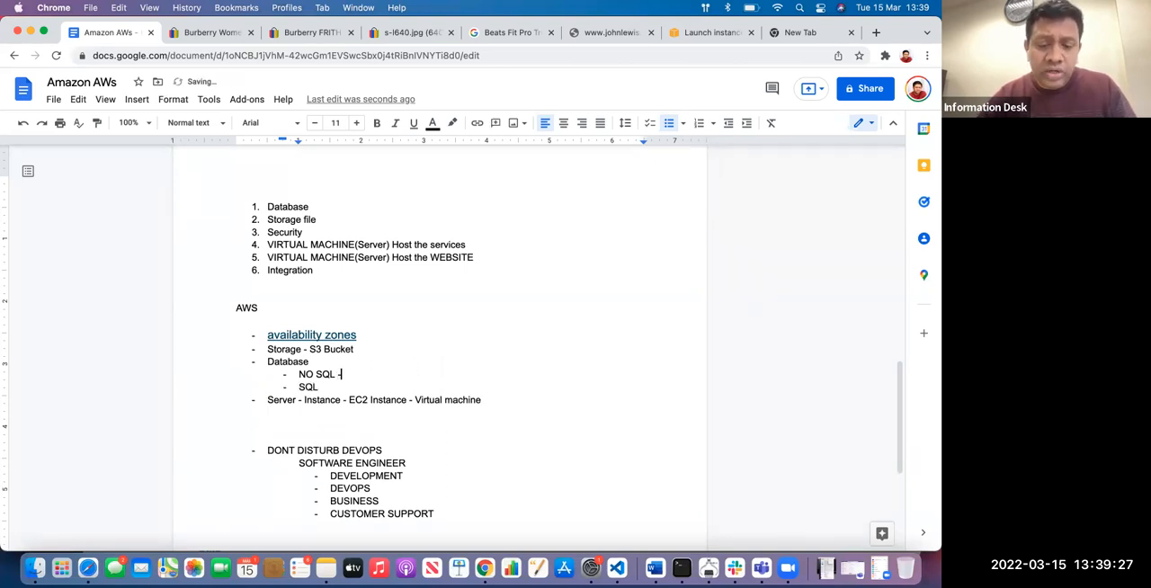
text(D)
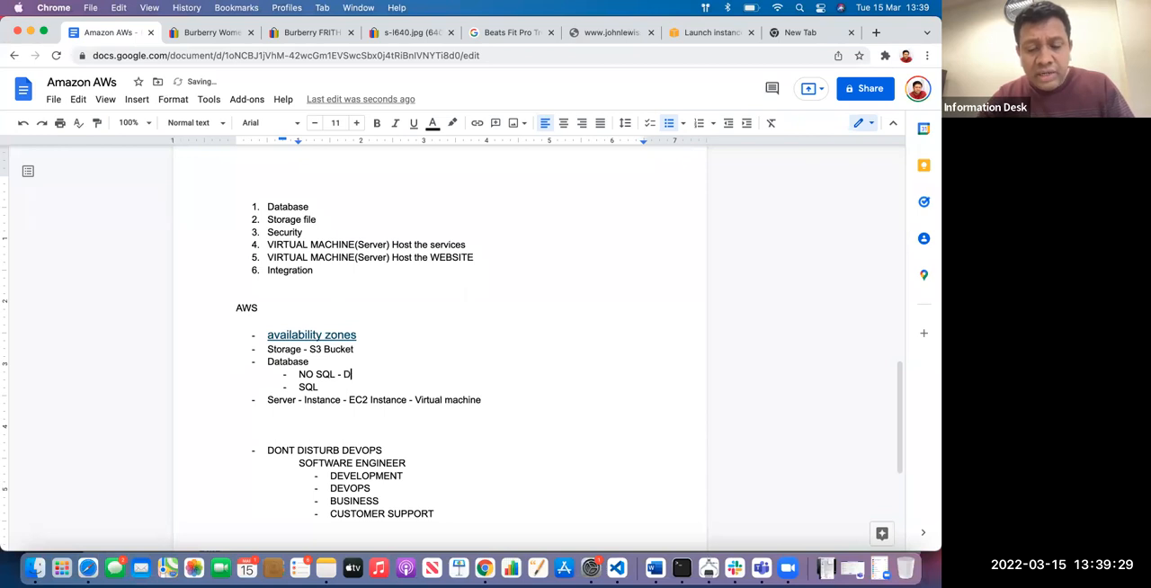
text(ynamo DV)
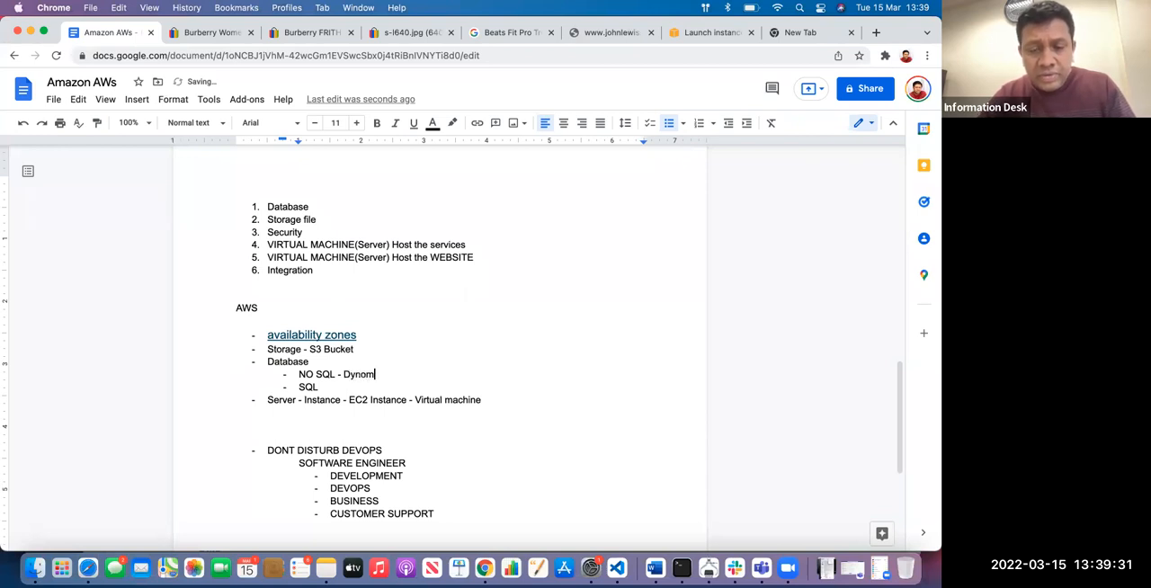
key(BackSpace)
text(B)
key(Down)
text(- RDS)
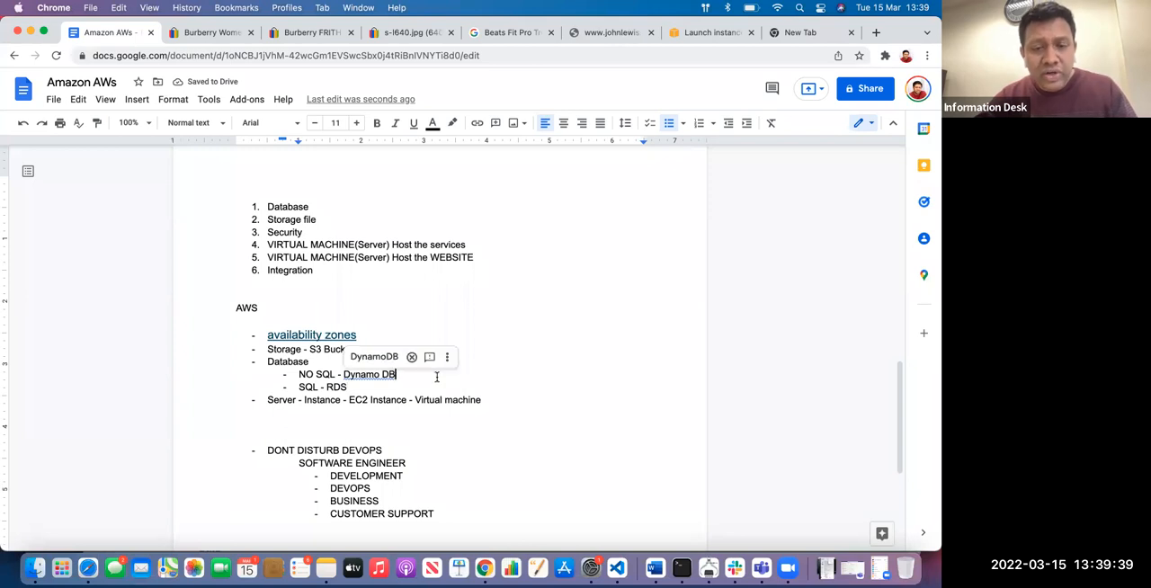
drag(360, 389, 255, 362)
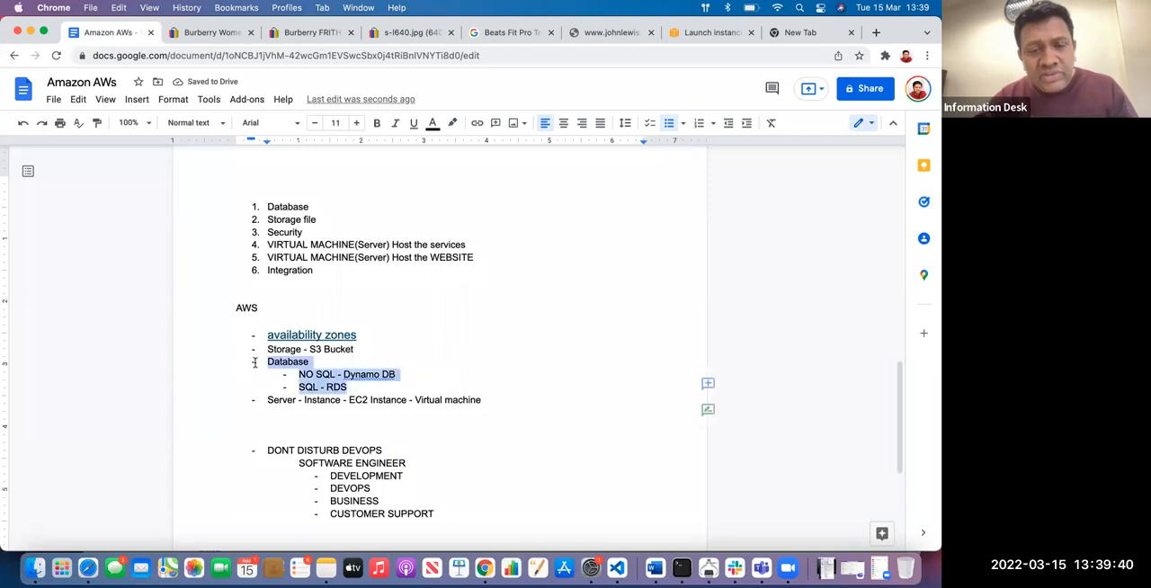
click(499, 399)
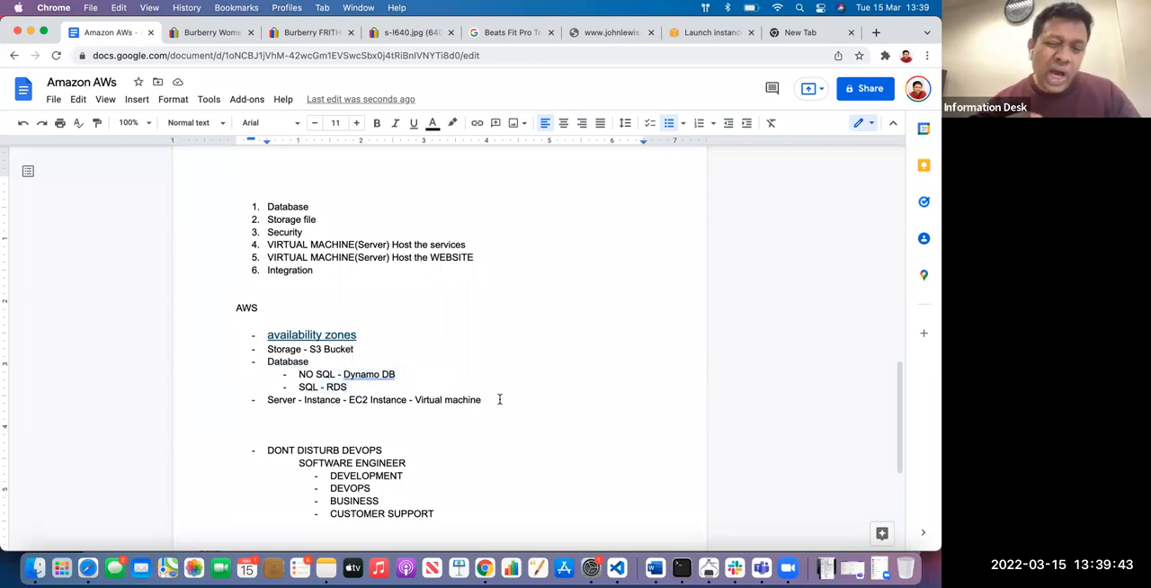
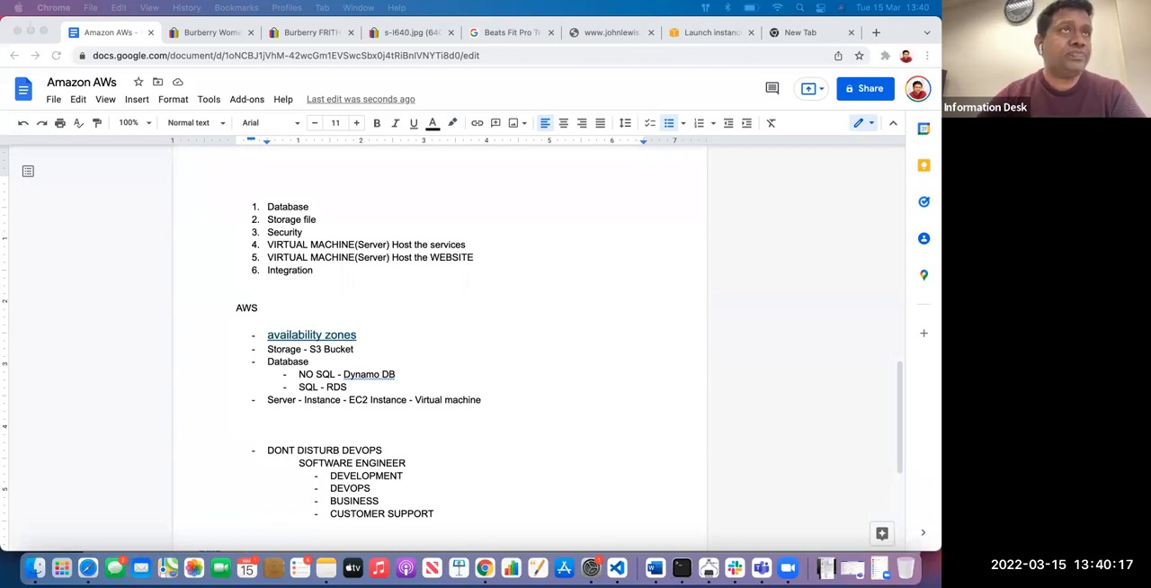
Paste the copied AWS CodePipeline, CodeBuild and CodeDeploy image on a new line below the AWS Services picture
click(545, 330)
scroll(545, 331, up, 10)
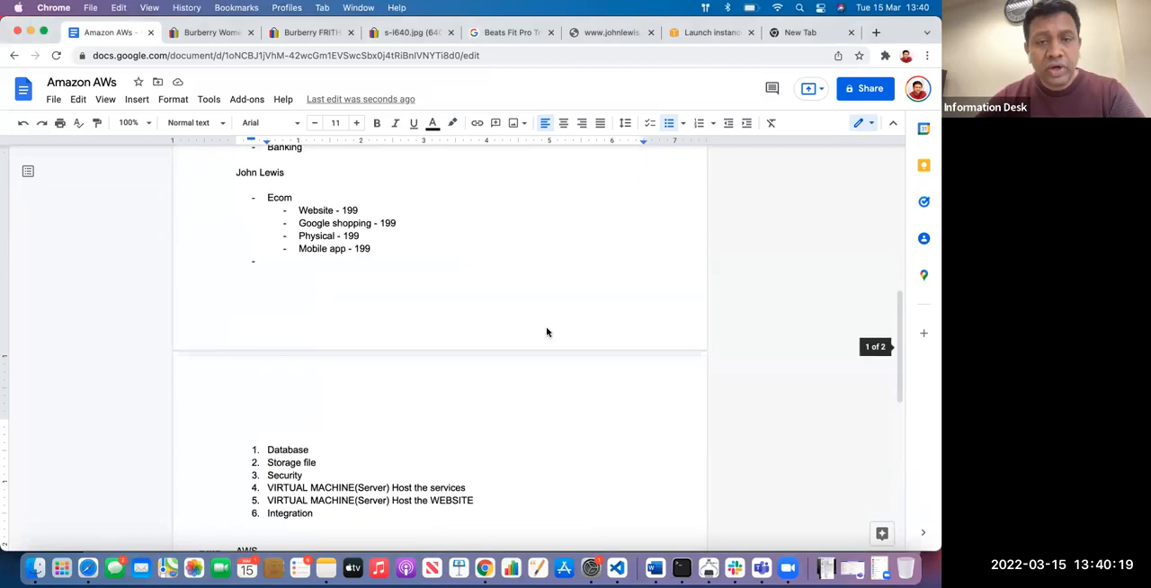
scroll(654, 369, up, 1)
click(653, 368)
key(Return)
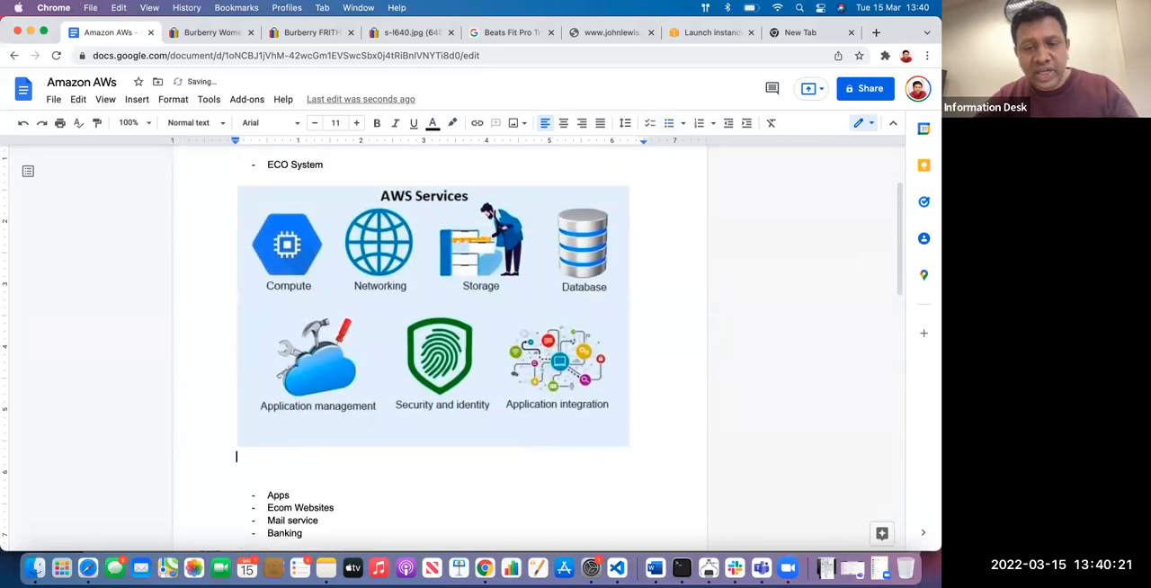
key(cmd+v)
scroll(551, 361, down, 3)
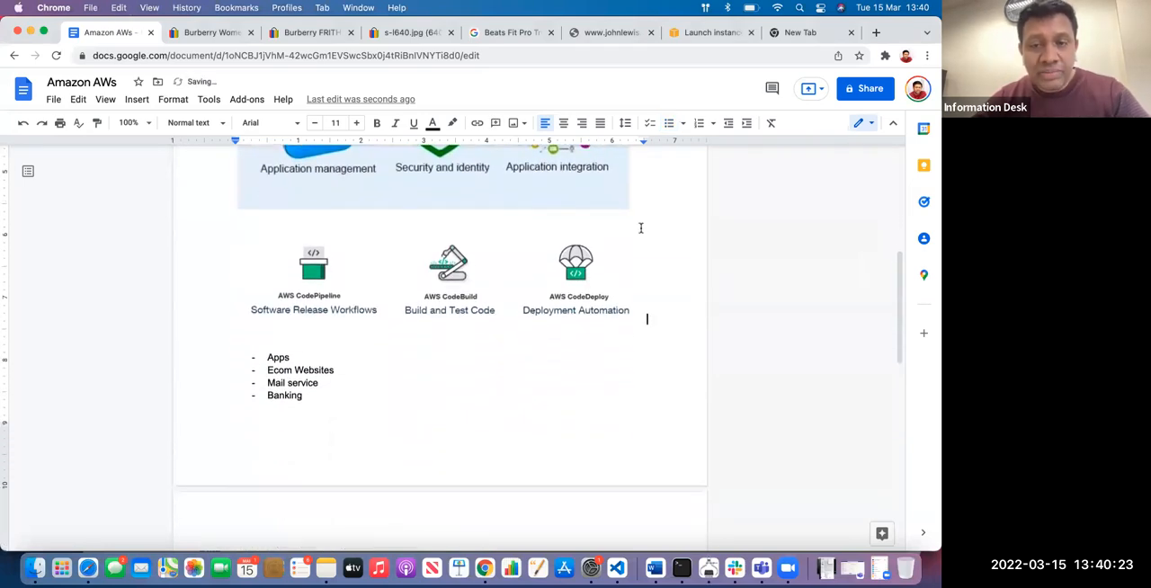
Add the caption "Testing tools in AWS" between the AWS Services picture and the pasted tools image
click(653, 210)
key(Return)
text(Testing tools i)
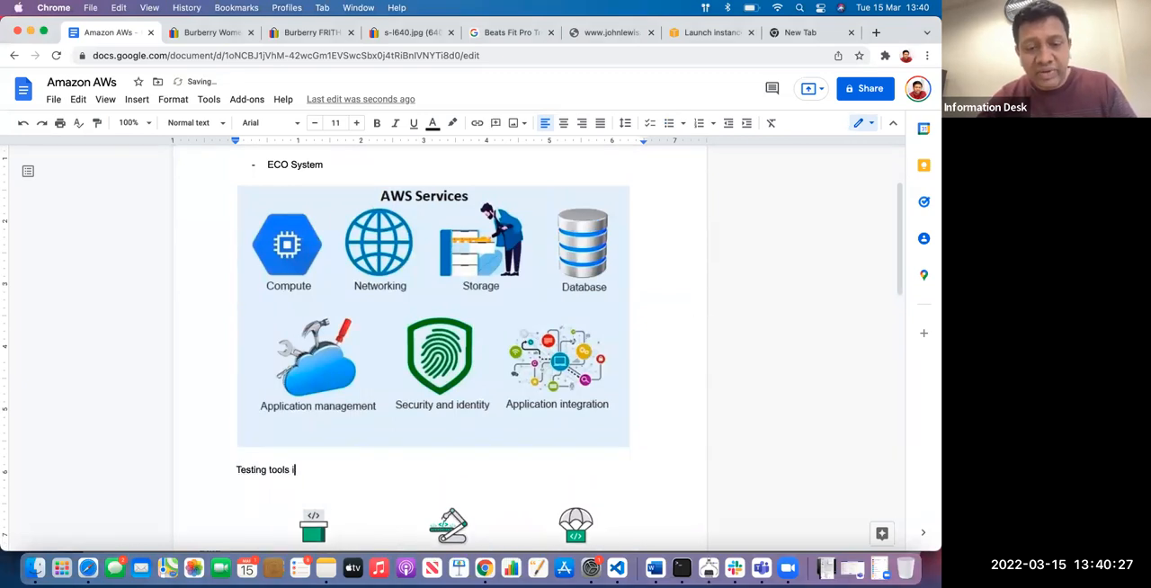
text(n AWS)
scroll(387, 295, down, 5)
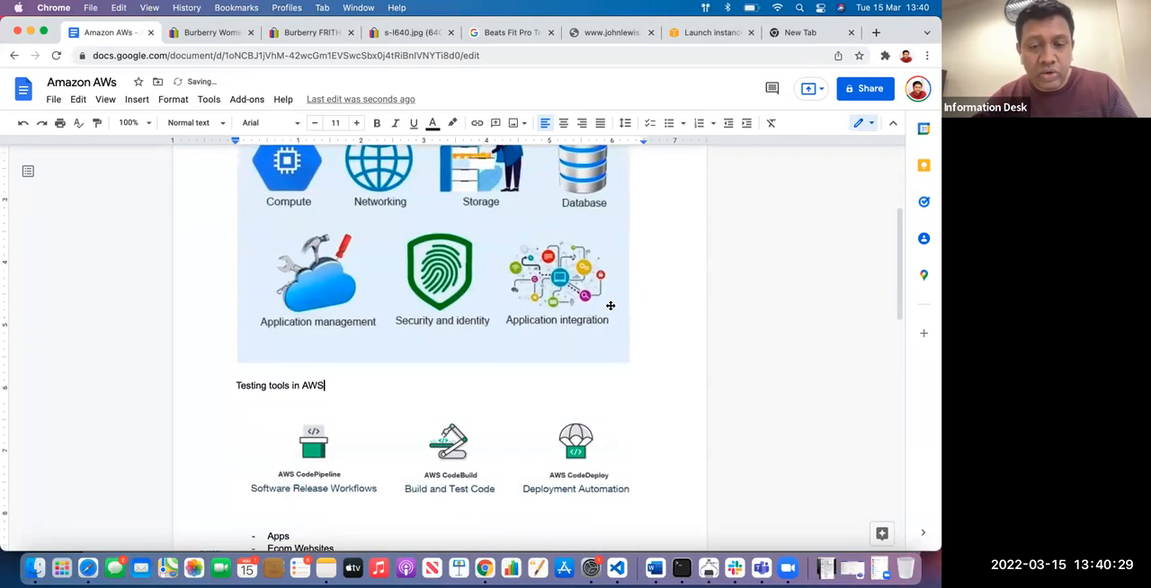
Examine the testing tools image, then the Database and Server bullets in the AWS list
scroll(387, 294, down, 1)
click(344, 266)
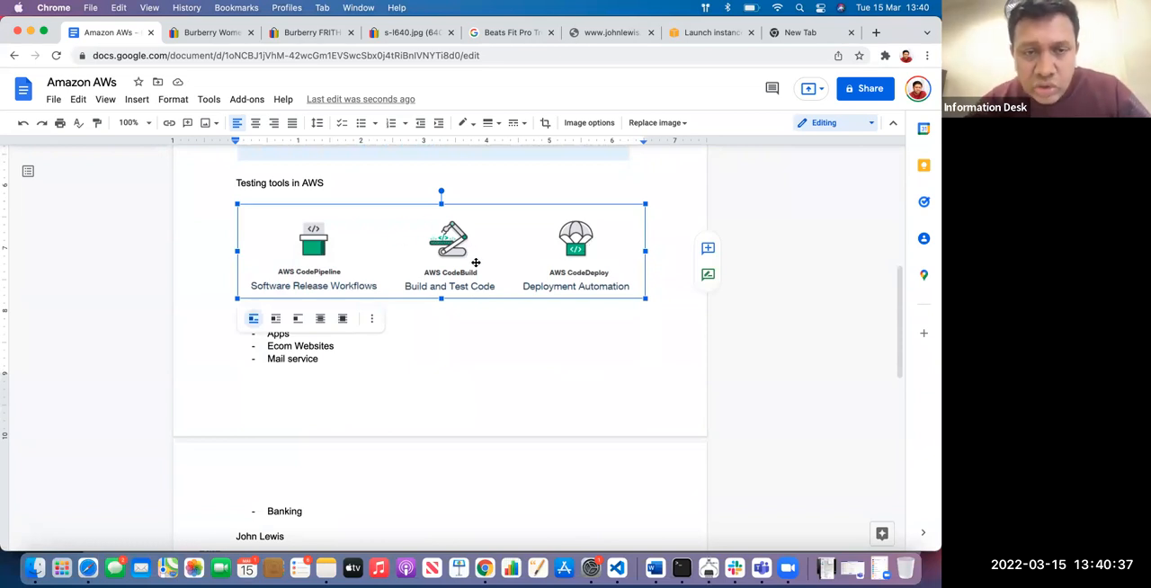
click(363, 182)
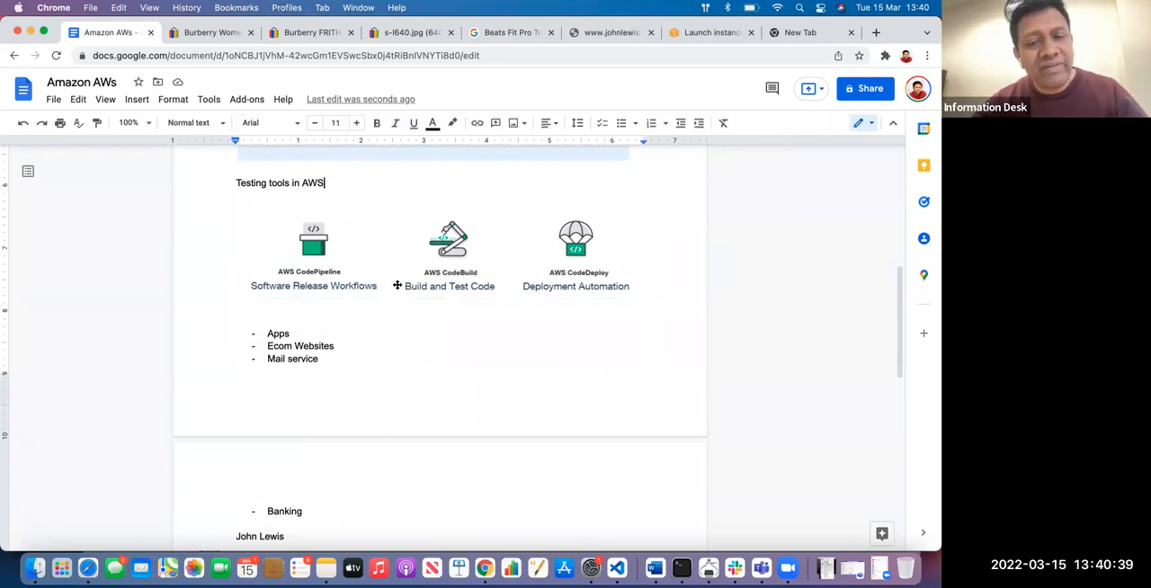
scroll(395, 288, down, 1)
scroll(395, 287, up, 2)
scroll(396, 288, down, 15)
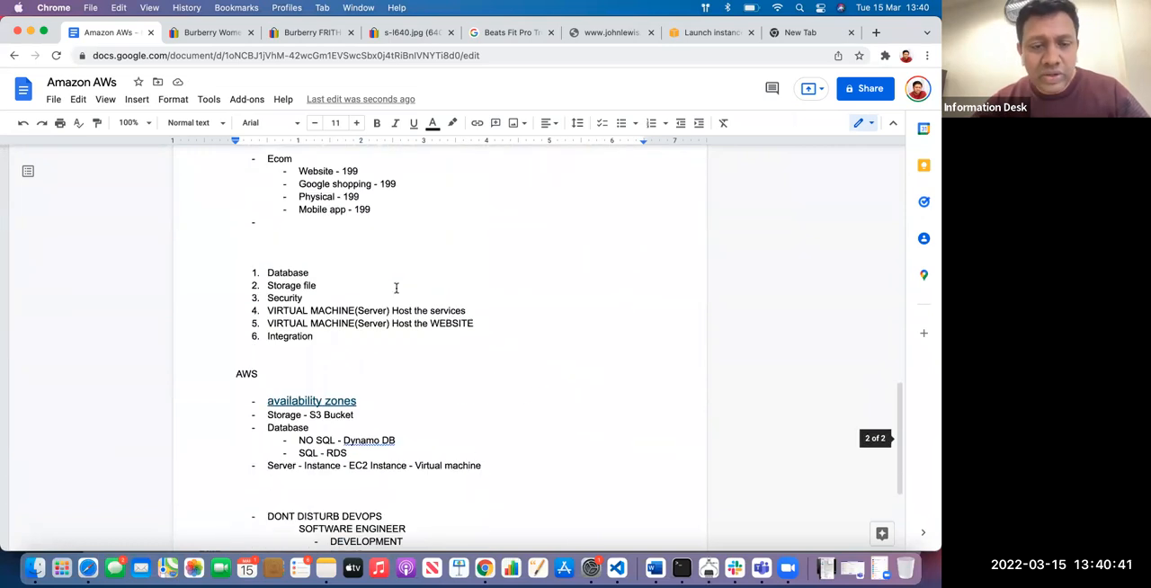
scroll(395, 288, down, 1)
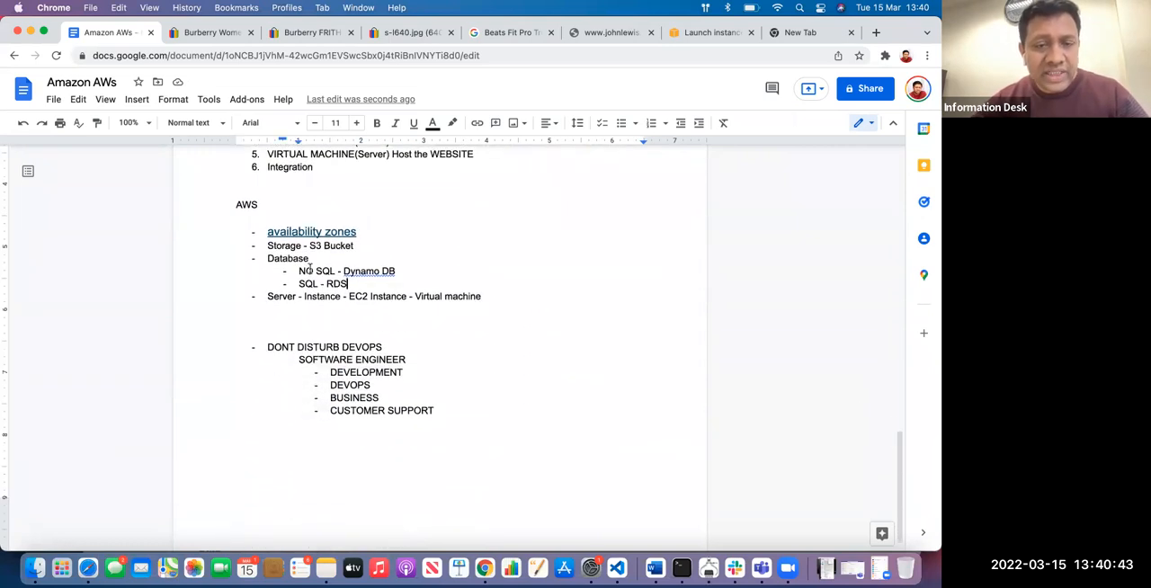
drag(393, 280, 259, 256)
drag(495, 292, 240, 285)
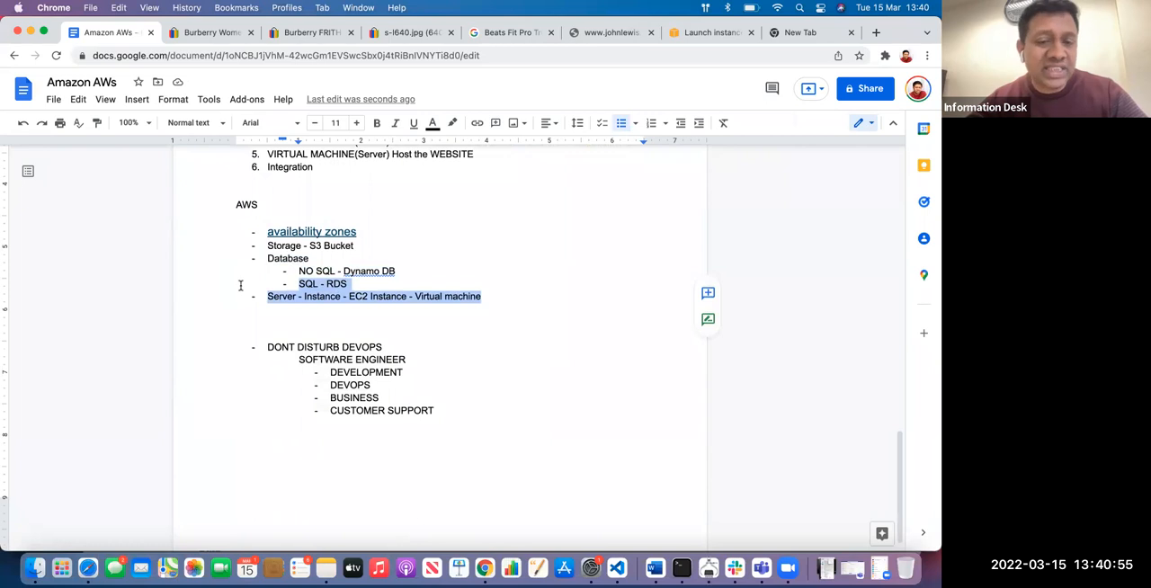
Add the bullet "Linux" below the Server bullet in the AWS list
click(522, 297)
key(Return)
text(Linux)
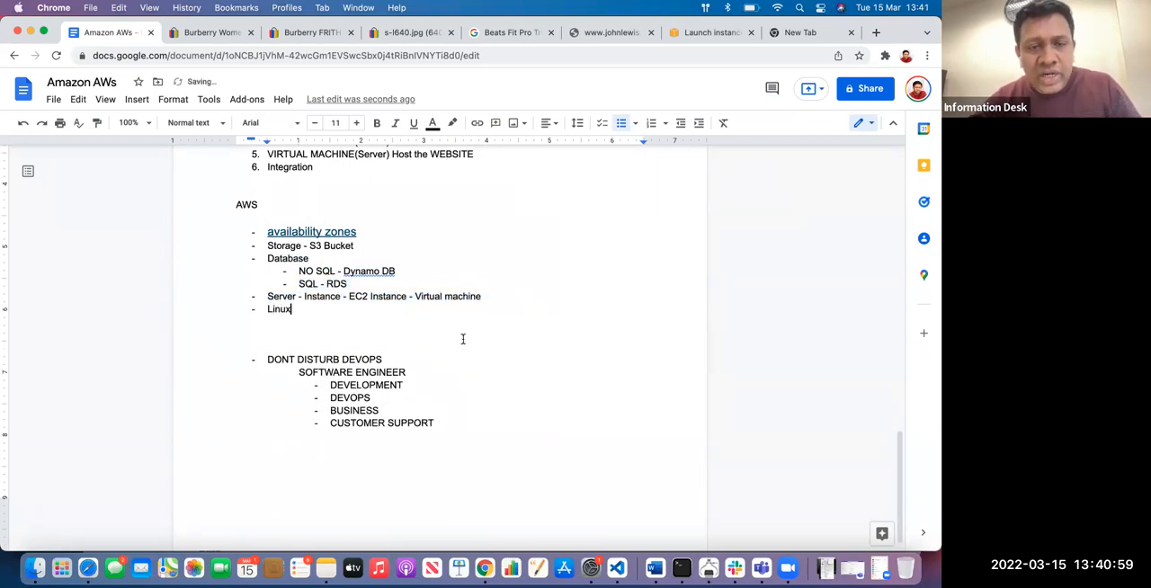
Review the testing tools image, the numbered requirements and the AWS list in the document
scroll(462, 336, down, 10)
scroll(441, 337, up, 2)
click(419, 274)
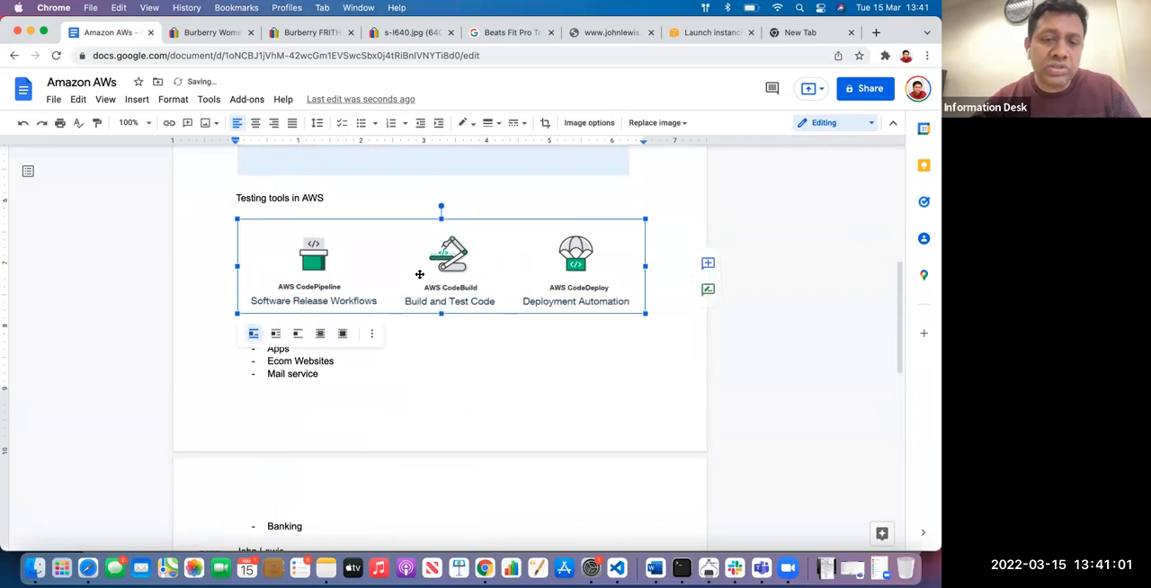
scroll(414, 283, down, 5)
scroll(401, 297, up, 5)
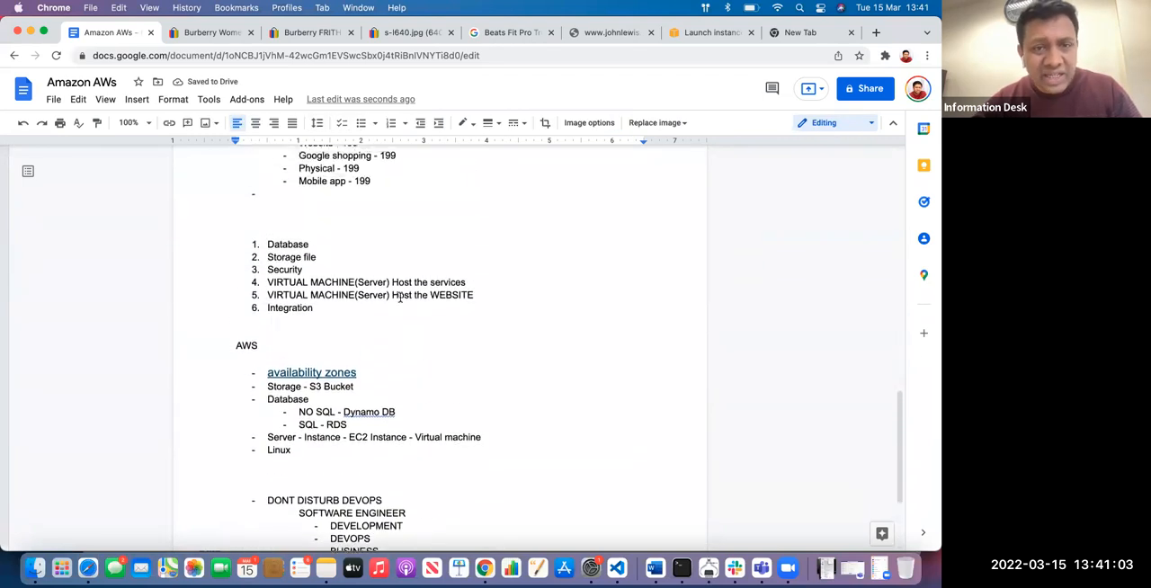
scroll(401, 297, down, 5)
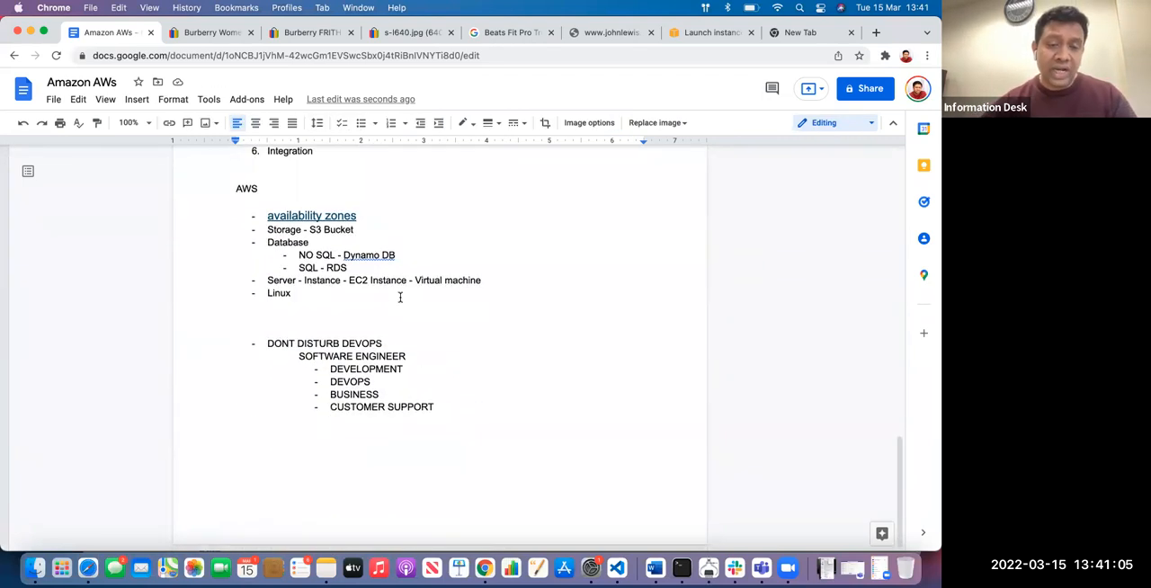
scroll(400, 297, up, 5)
scroll(400, 296, up, 1)
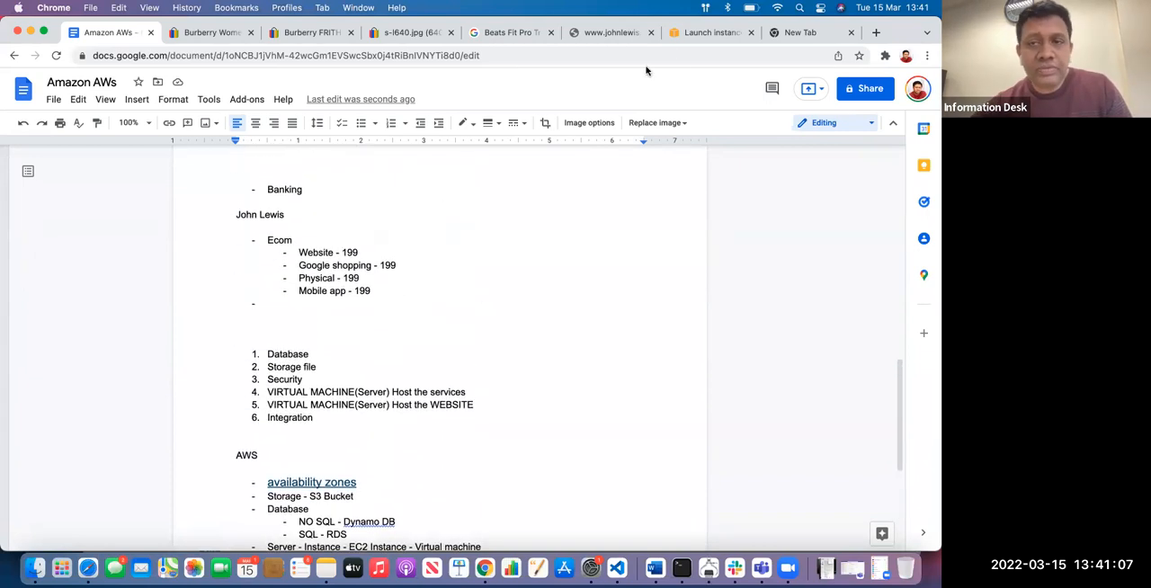
Return to the EC2 launch wizard, dismiss the NodeJS & sample websserver details and show the AWS services list
click(710, 32)
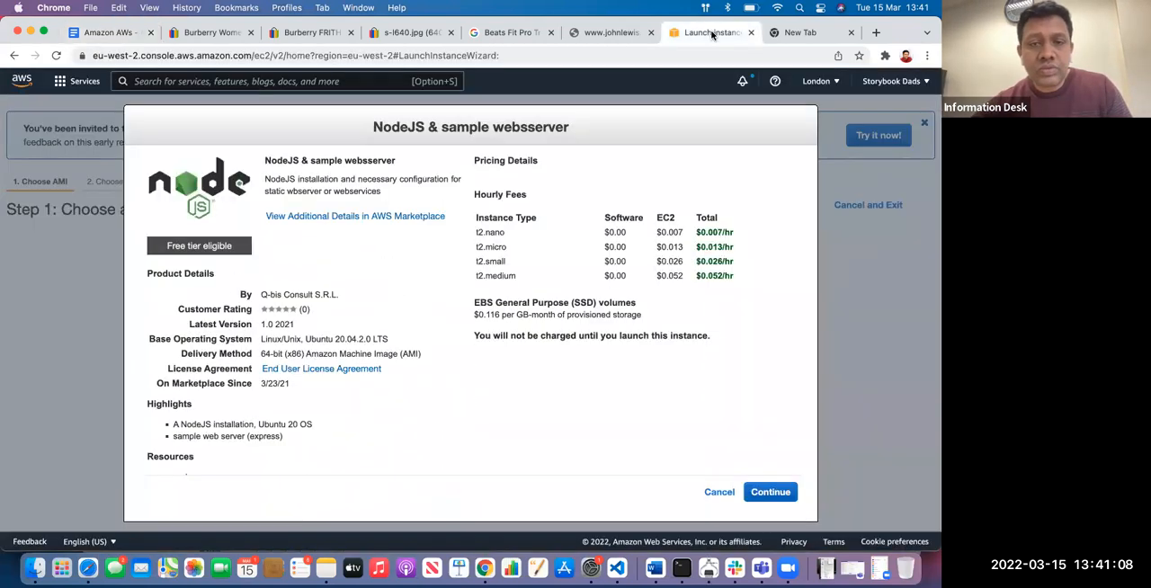
click(719, 492)
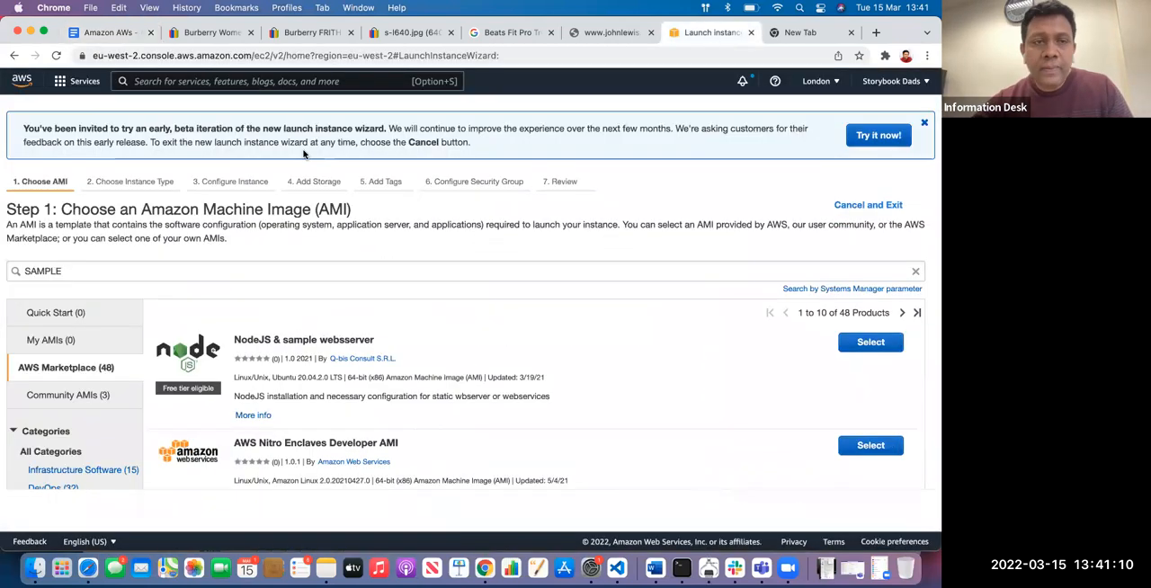
click(58, 84)
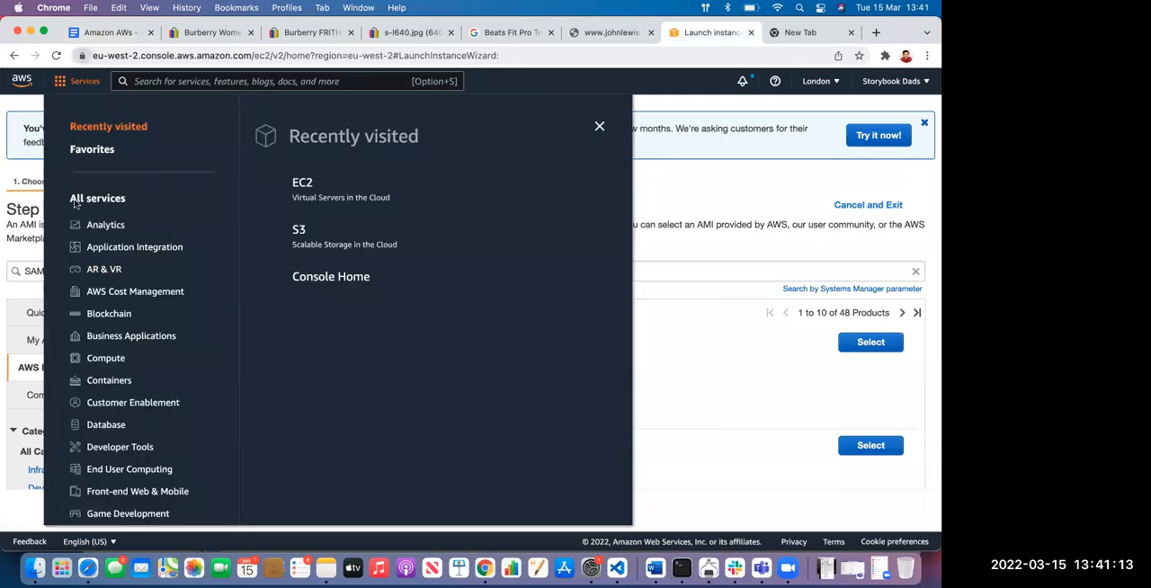
Browse the categories of all AWS services, from Analytics to Storage
scroll(77, 205, down, 5)
scroll(77, 206, down, 2)
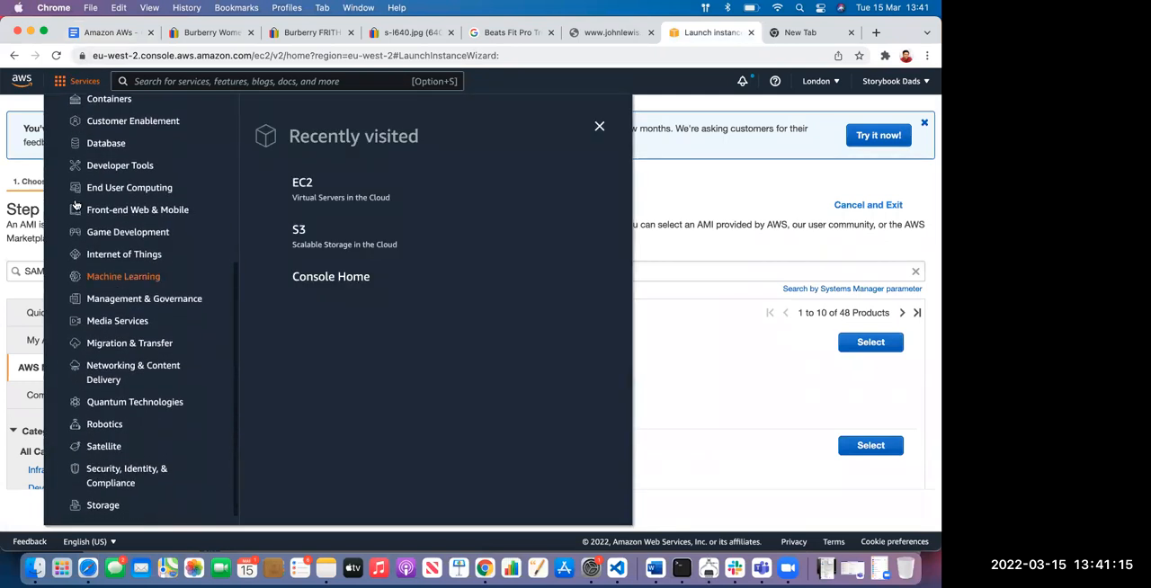
scroll(79, 276, up, 8)
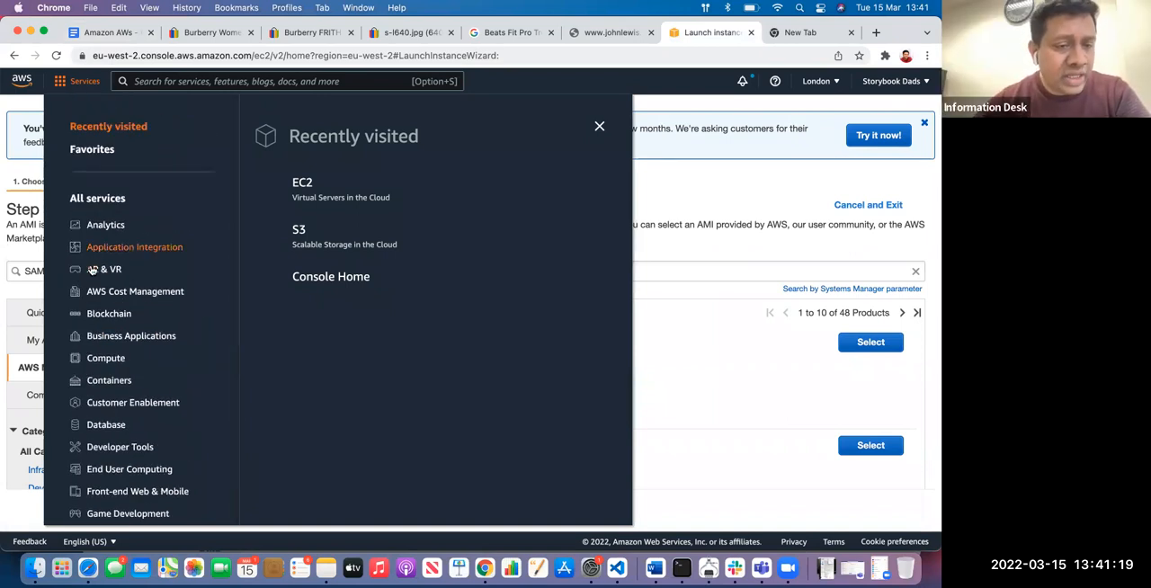
scroll(130, 317, down, 5)
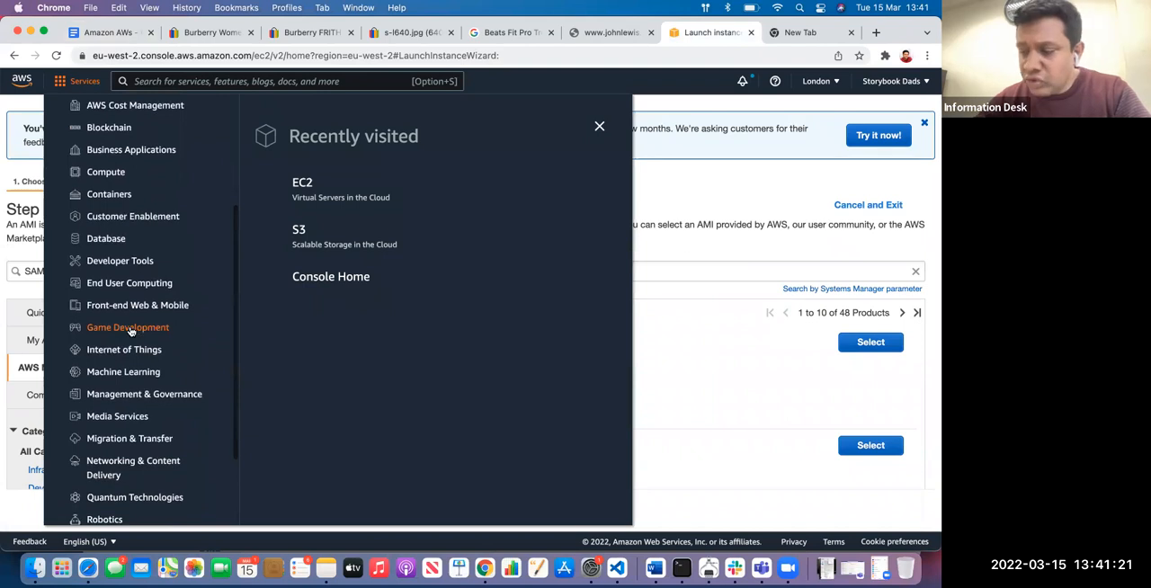
scroll(130, 331, down, 3)
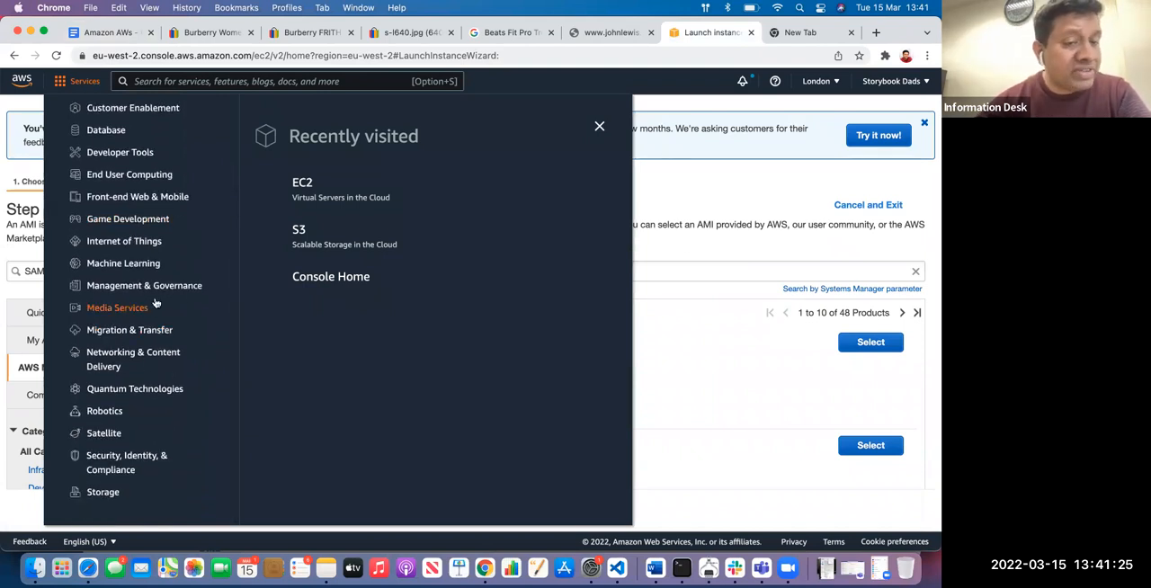
scroll(96, 296, up, 10)
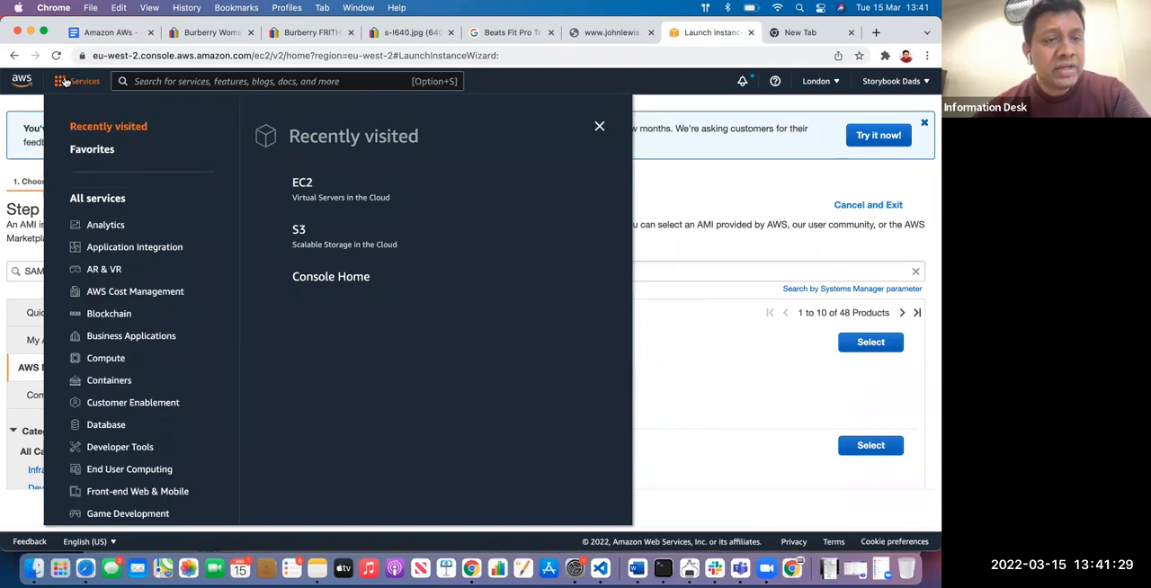
click(64, 82)
click(62, 82)
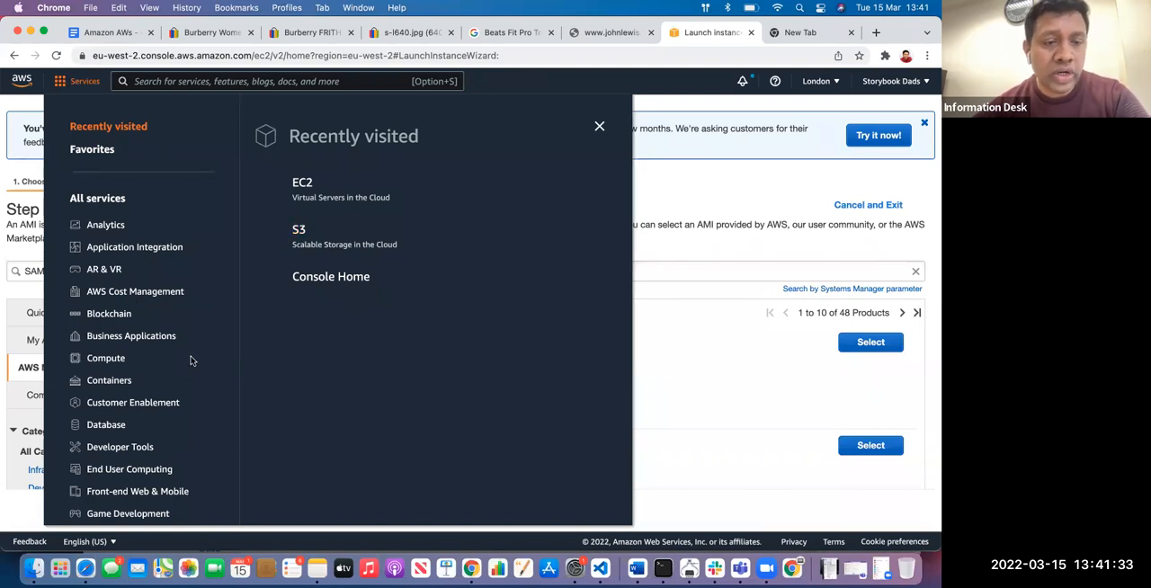
Show the services in the Database category
scroll(191, 360, down, 3)
scroll(191, 361, down, 2)
click(105, 229)
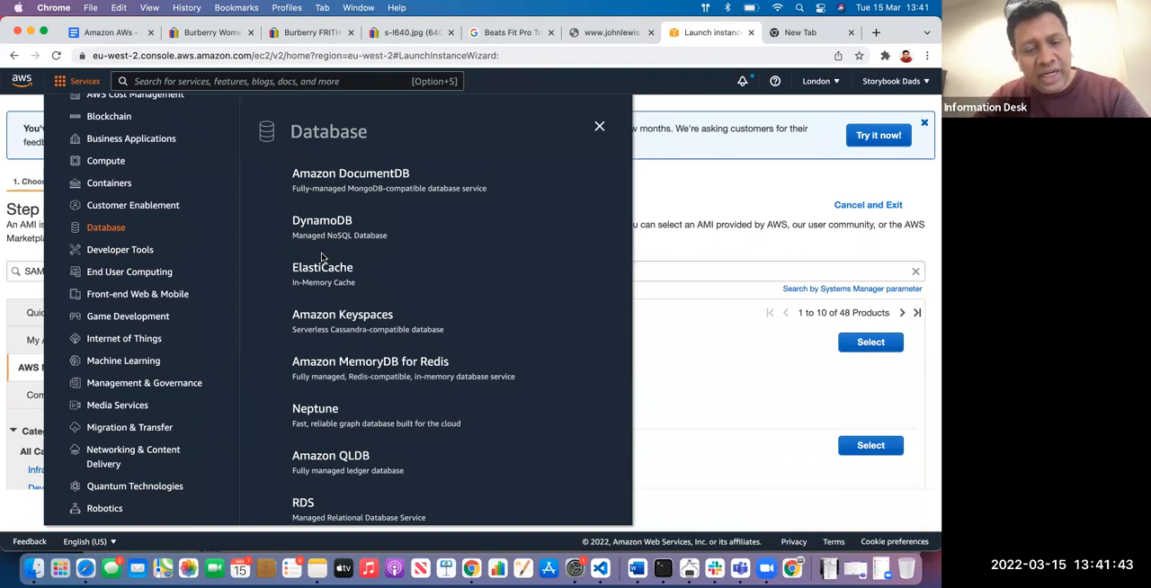
Examine the database services on offer, comparing DynamoDB with RDS and the other options
scroll(347, 241, down, 3)
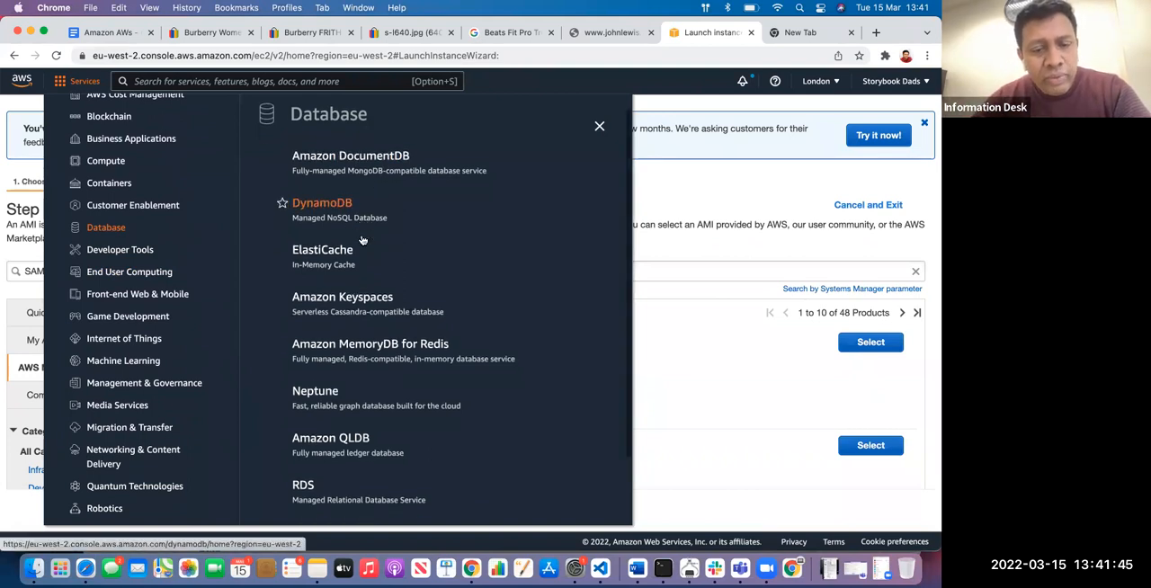
scroll(363, 239, up, 3)
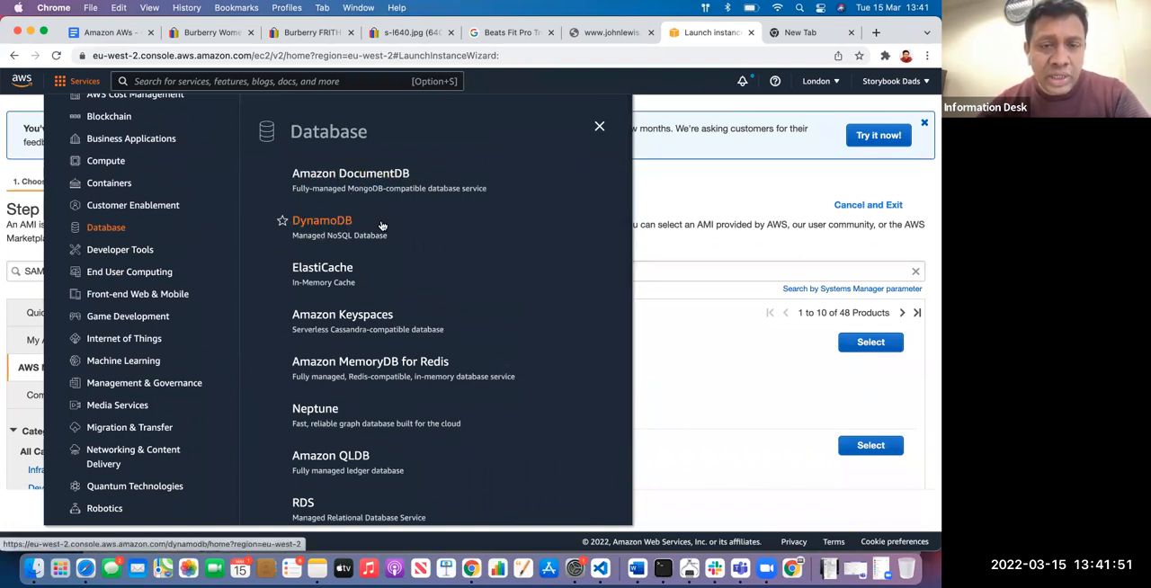
scroll(385, 225, down, 1)
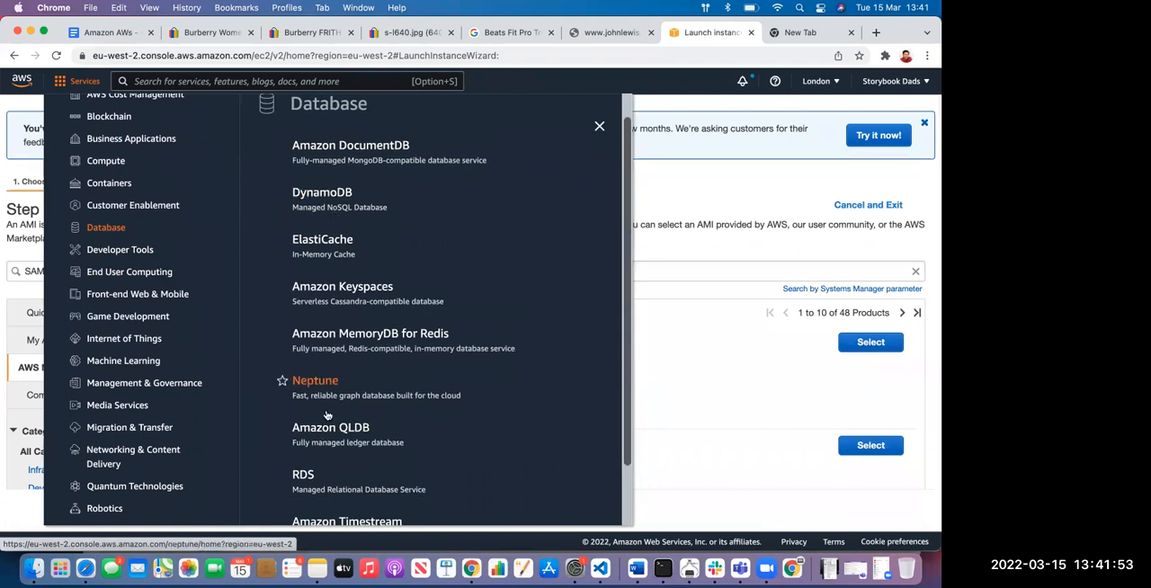
scroll(347, 326, up, 1)
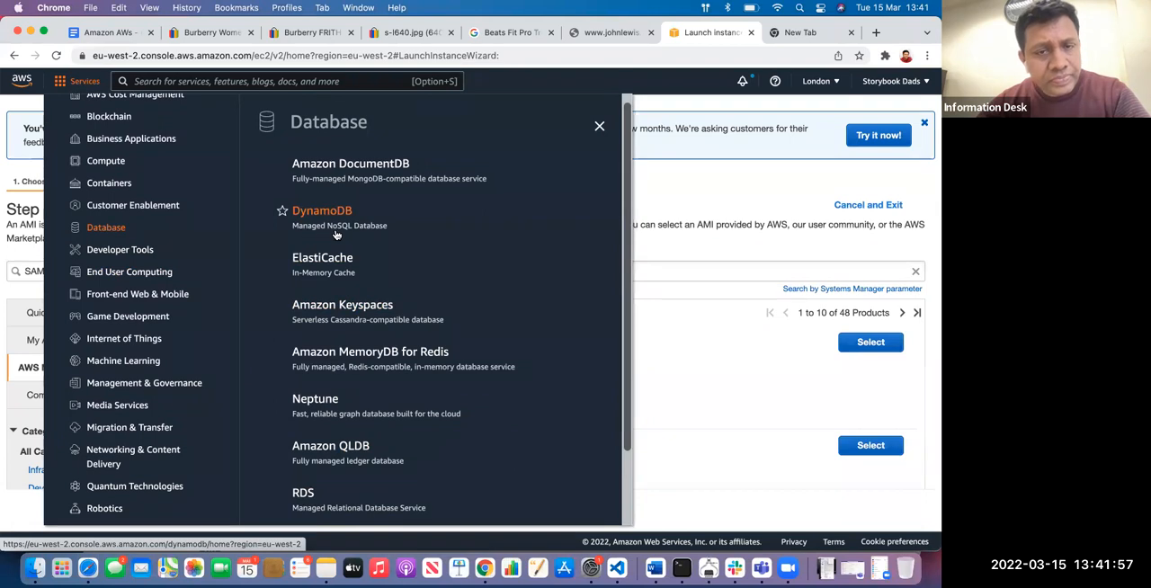
scroll(382, 252, down, 3)
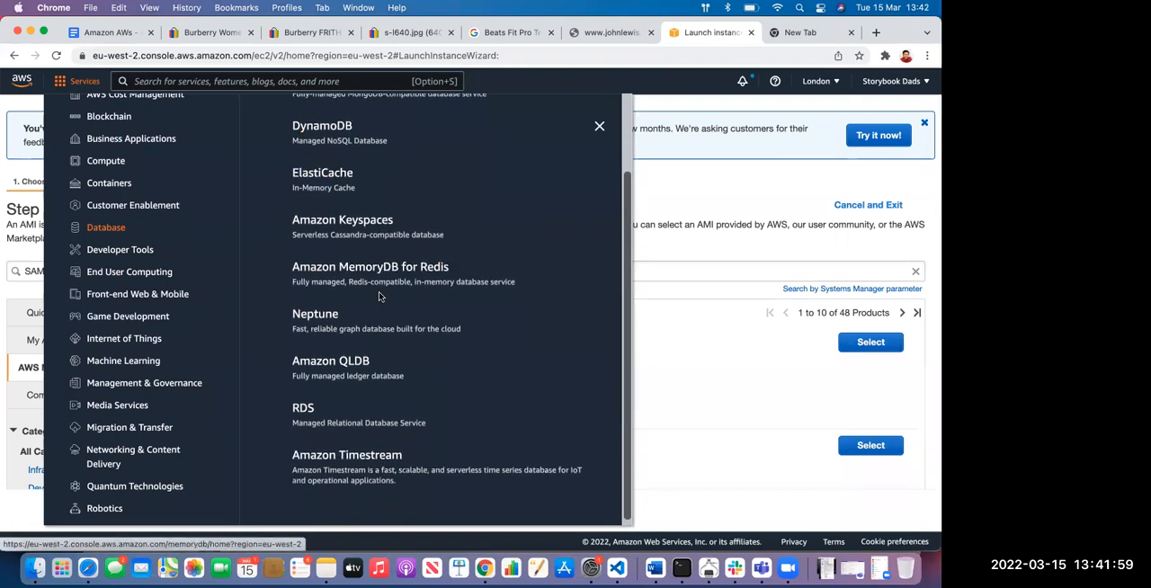
scroll(387, 262, up, 3)
scroll(387, 259, down, 5)
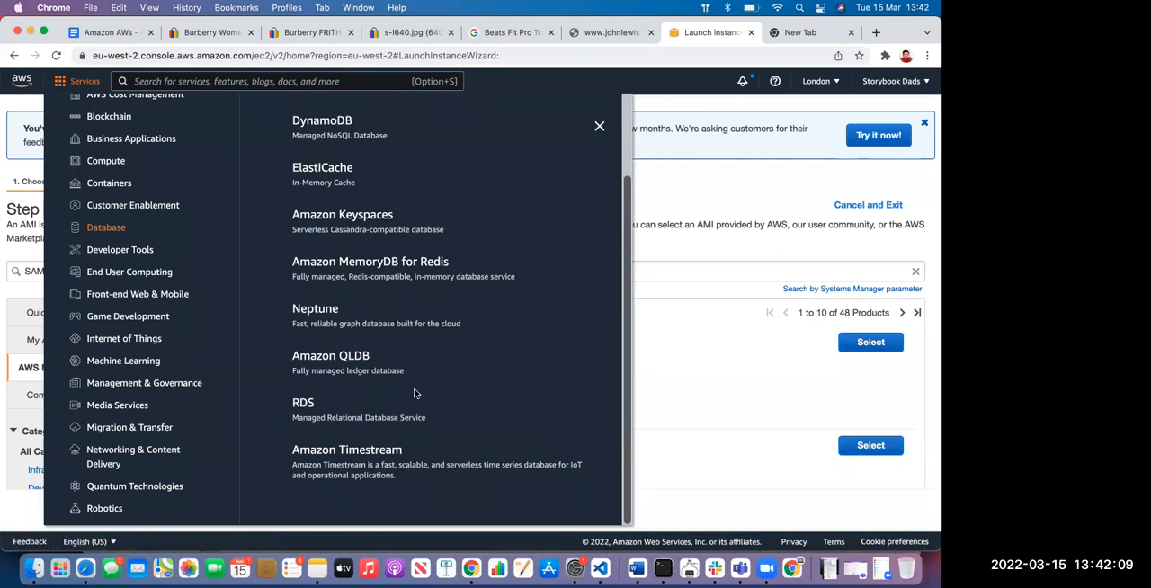
scroll(415, 392, up, 4)
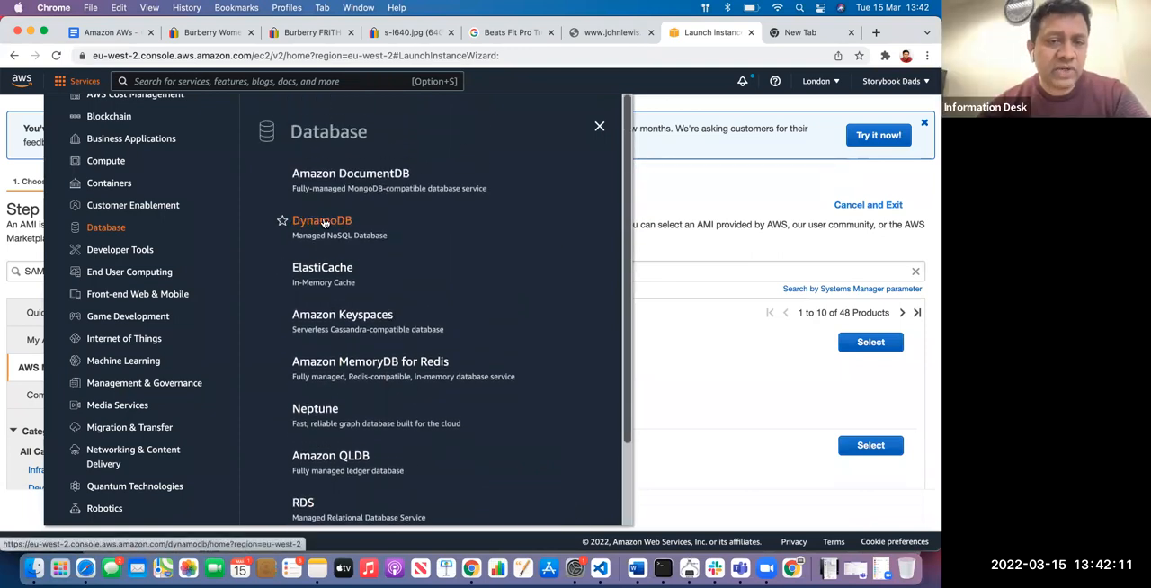
Open the DynamoDB service and read its overview page
click(321, 222)
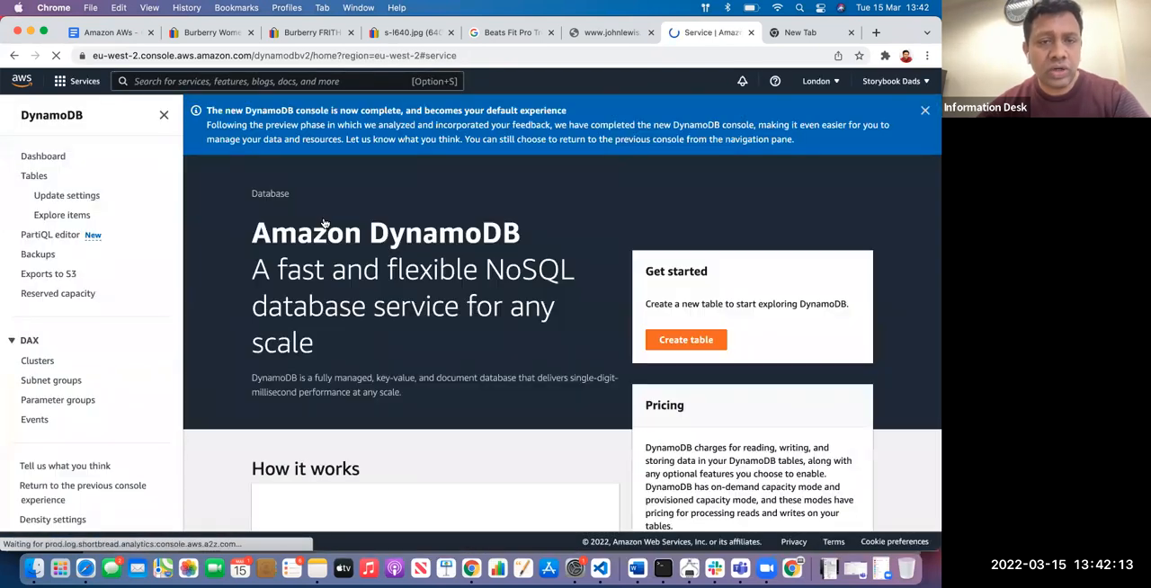
scroll(355, 306, down, 2)
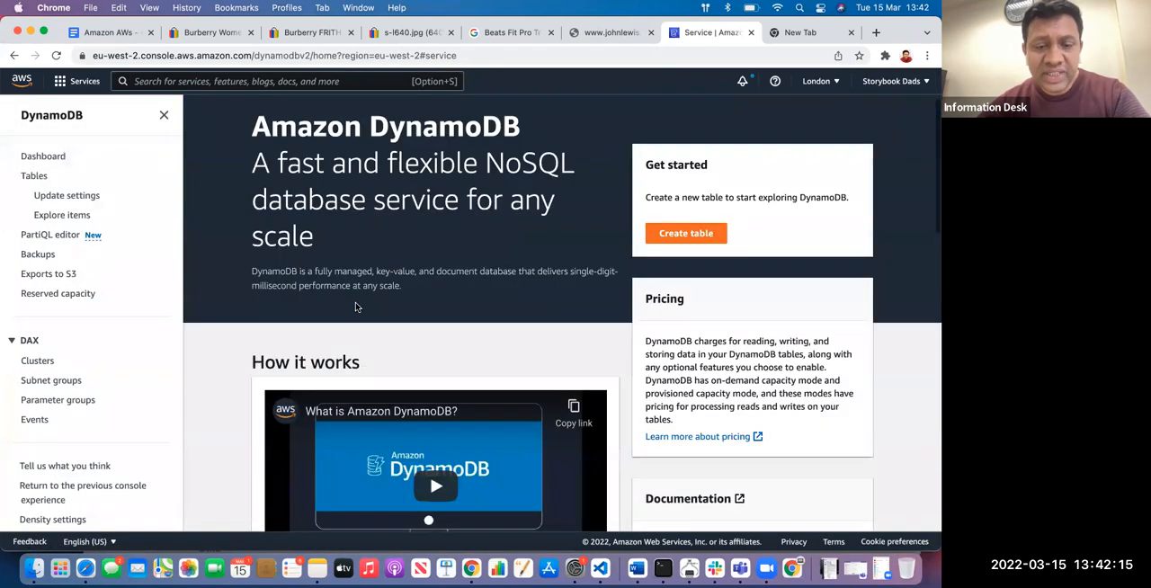
scroll(355, 307, down, 3)
scroll(355, 306, down, 3)
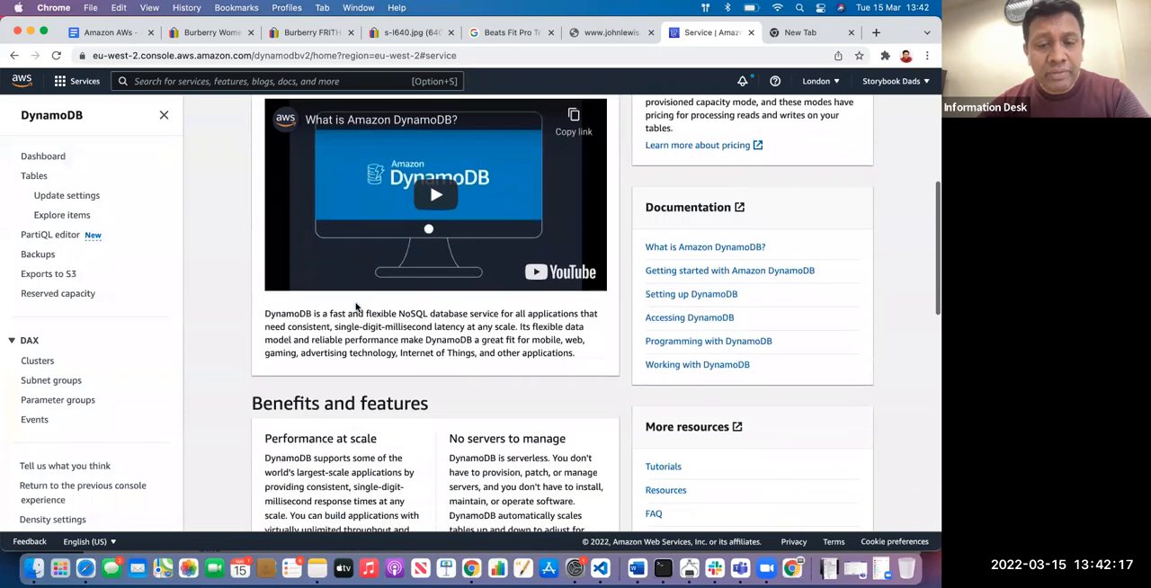
Start a new DynamoDB table and name it students
scroll(355, 306, up, 5)
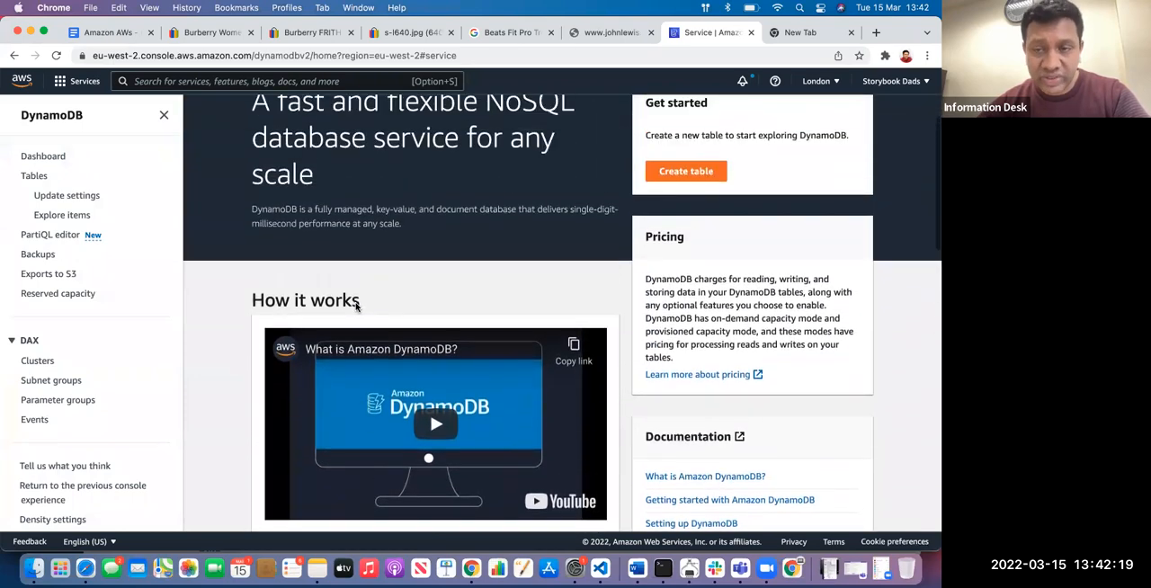
scroll(386, 308, up, 1)
click(694, 206)
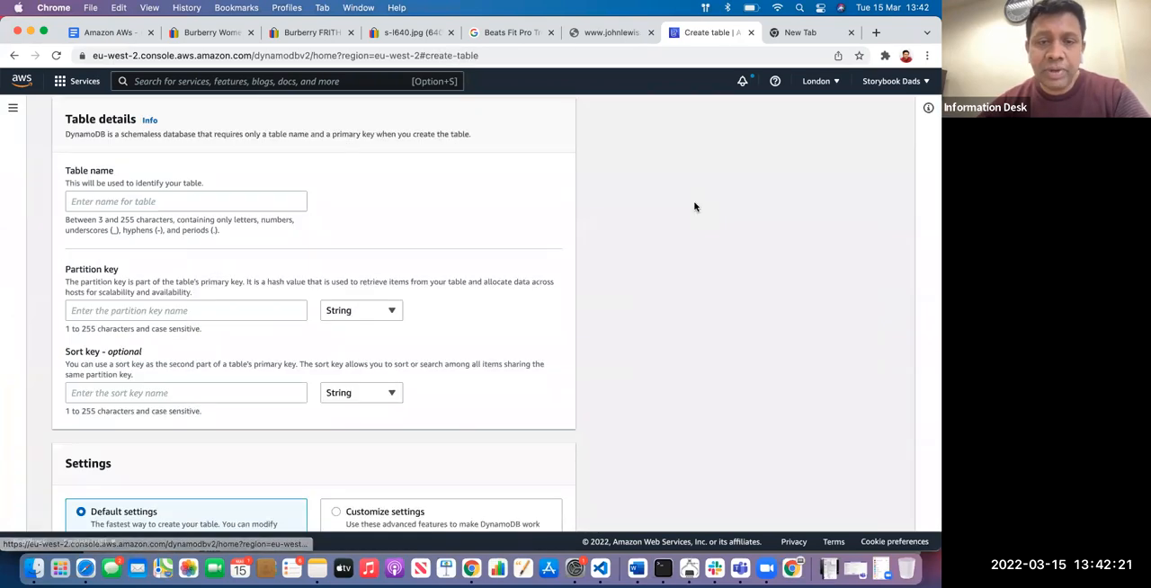
scroll(335, 258, down, 10)
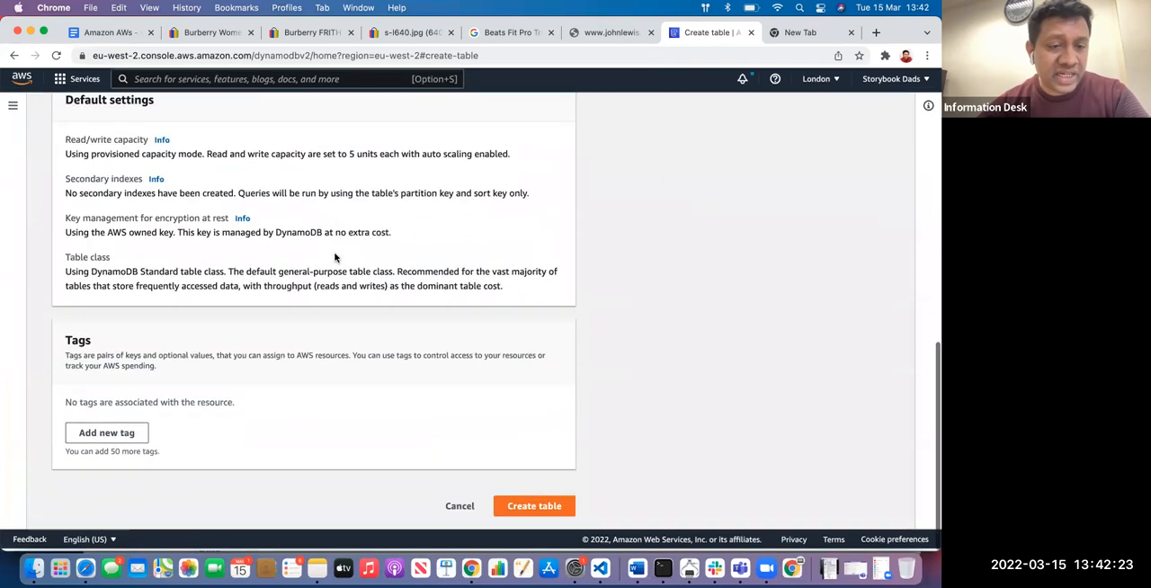
scroll(324, 270, up, 15)
click(194, 334)
text(students)
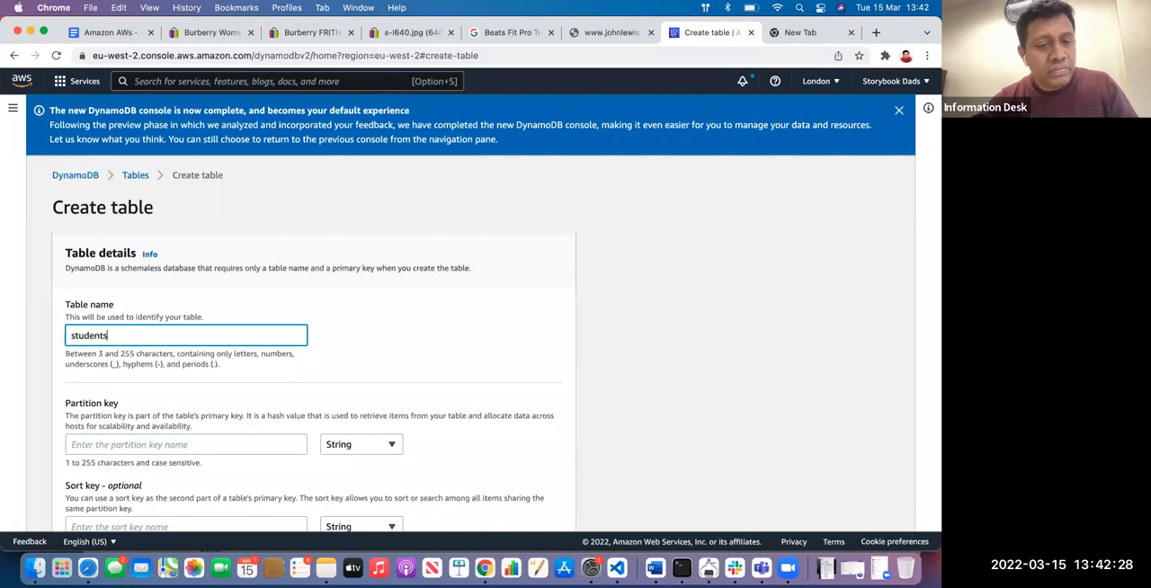
Enter studendit as the table's partition key, keeping the String type
scroll(250, 306, down, 3)
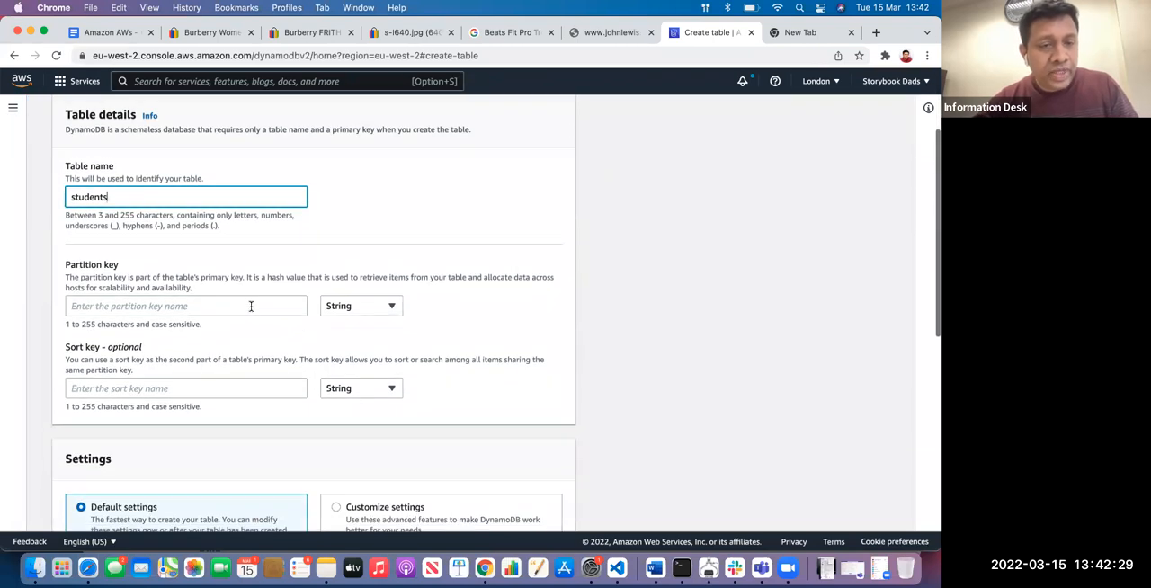
click(187, 305)
text(studen)
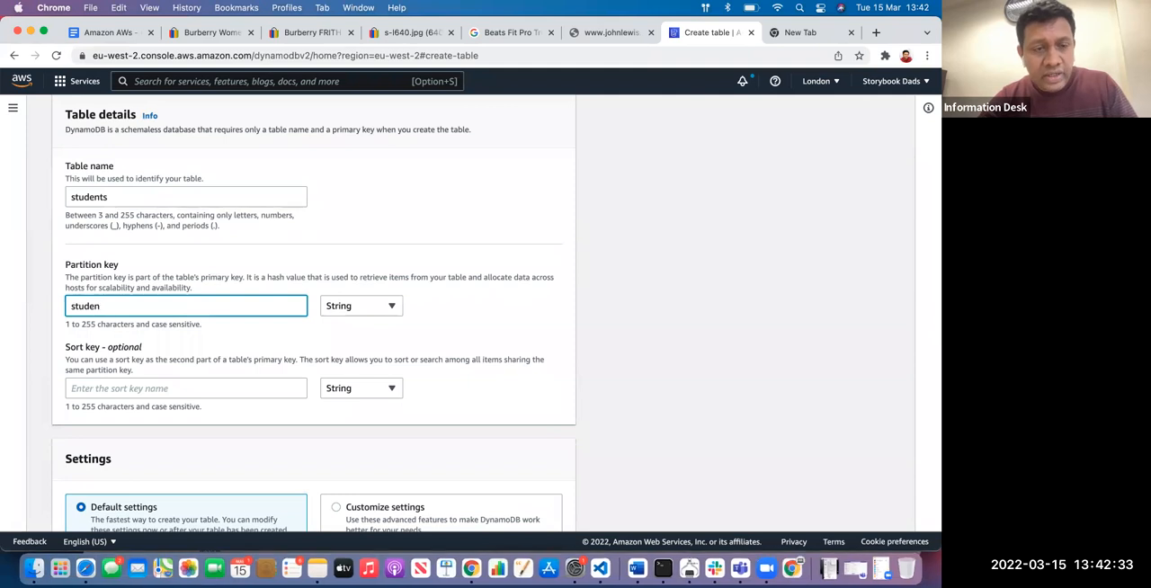
text(dit)
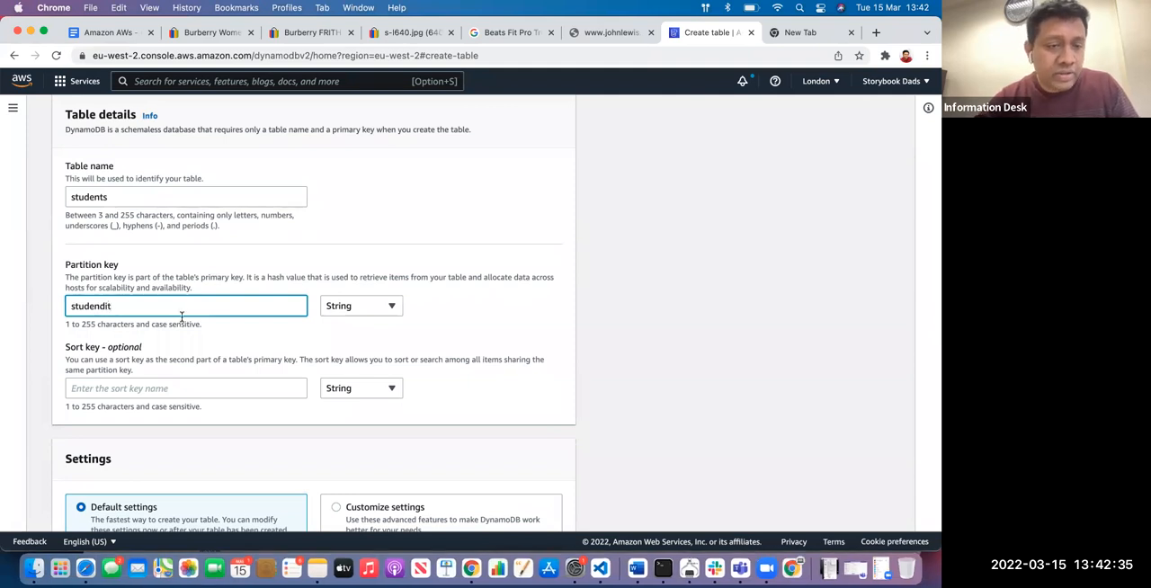
Add a sort key named experience of type Number and create the table with the default settings
click(148, 388)
scroll(147, 388, down, 1)
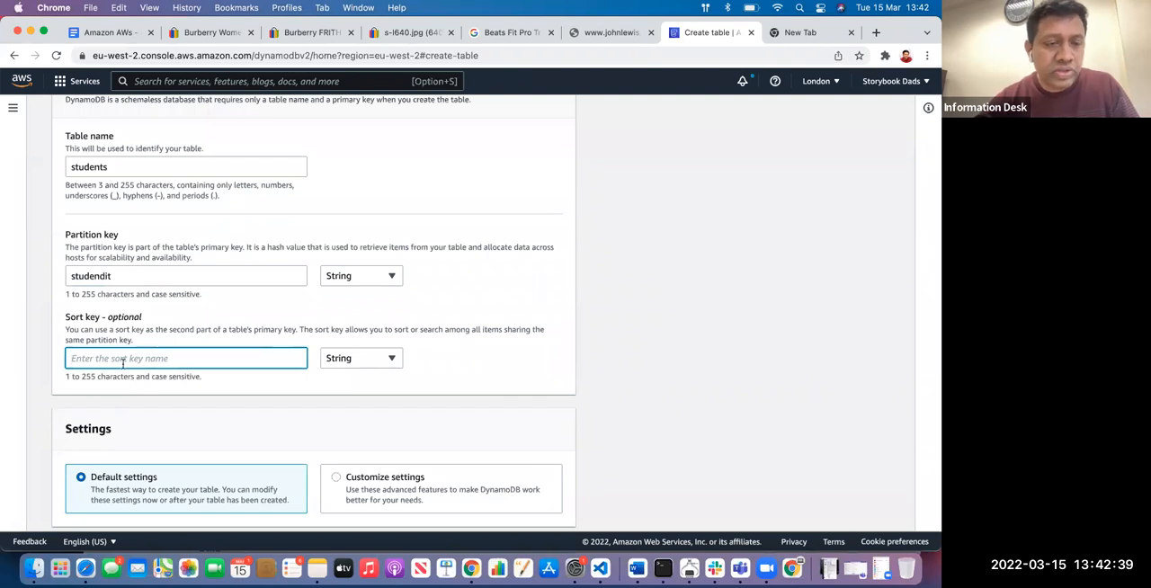
text(esxp)
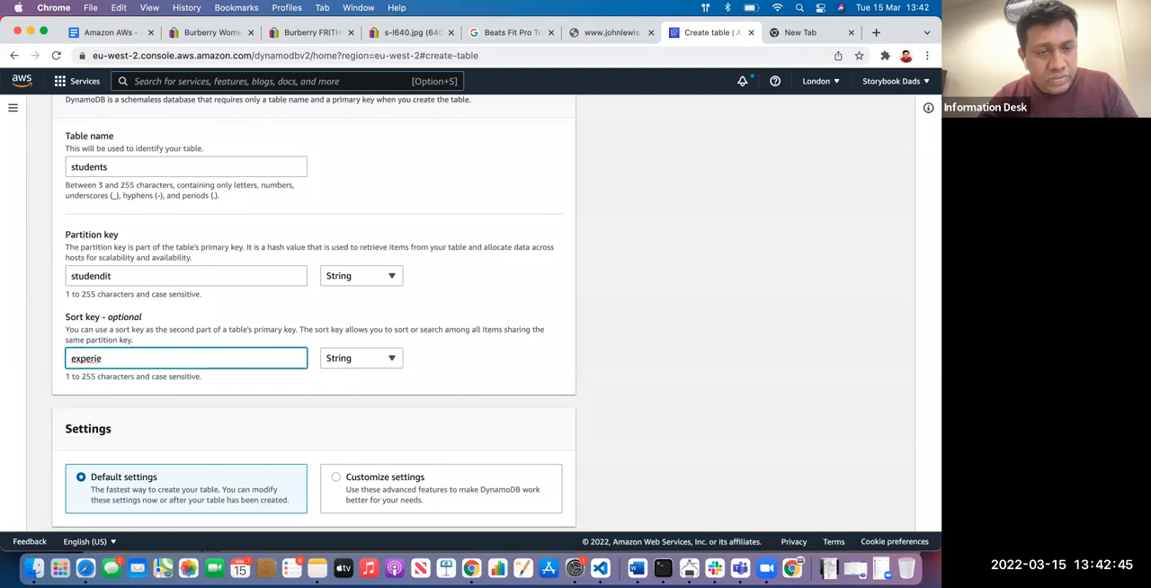
scroll(120, 374, down, 5)
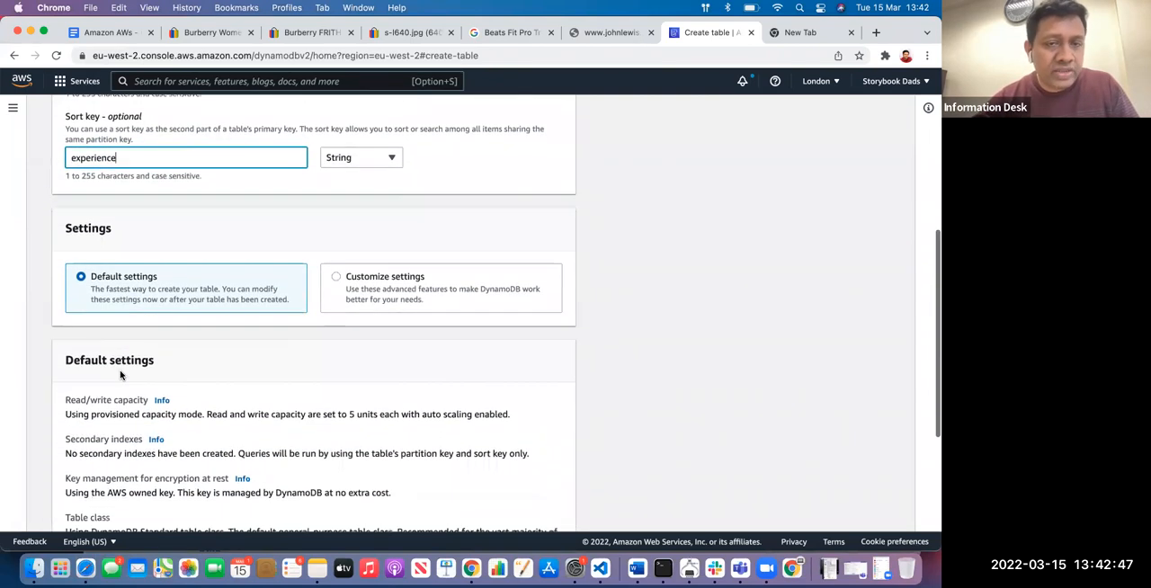
scroll(349, 265, up, 3)
click(364, 296)
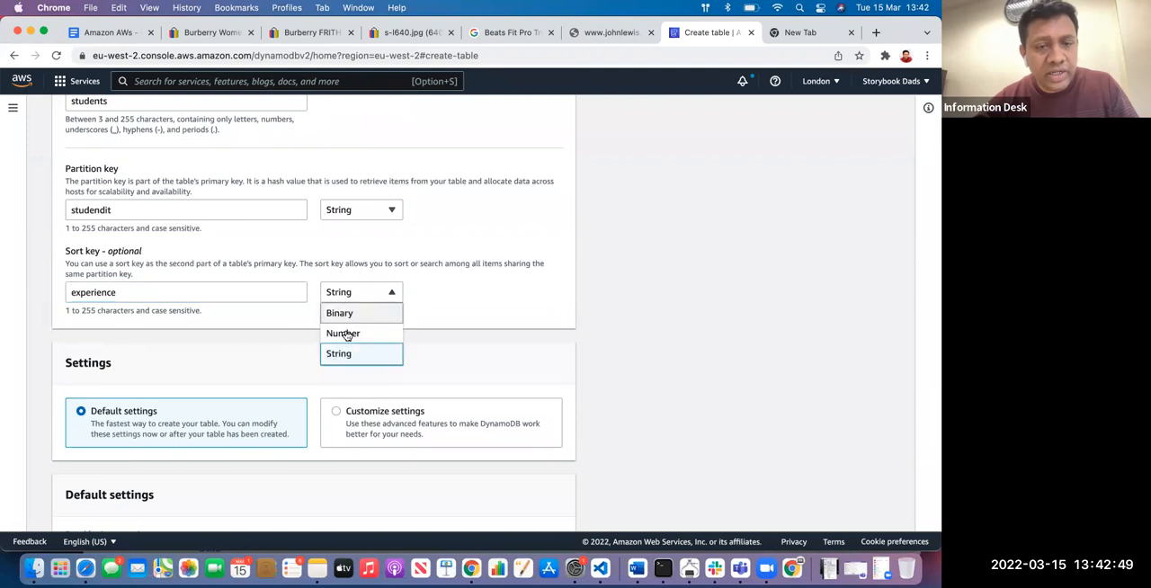
click(344, 330)
scroll(272, 237, down, 9)
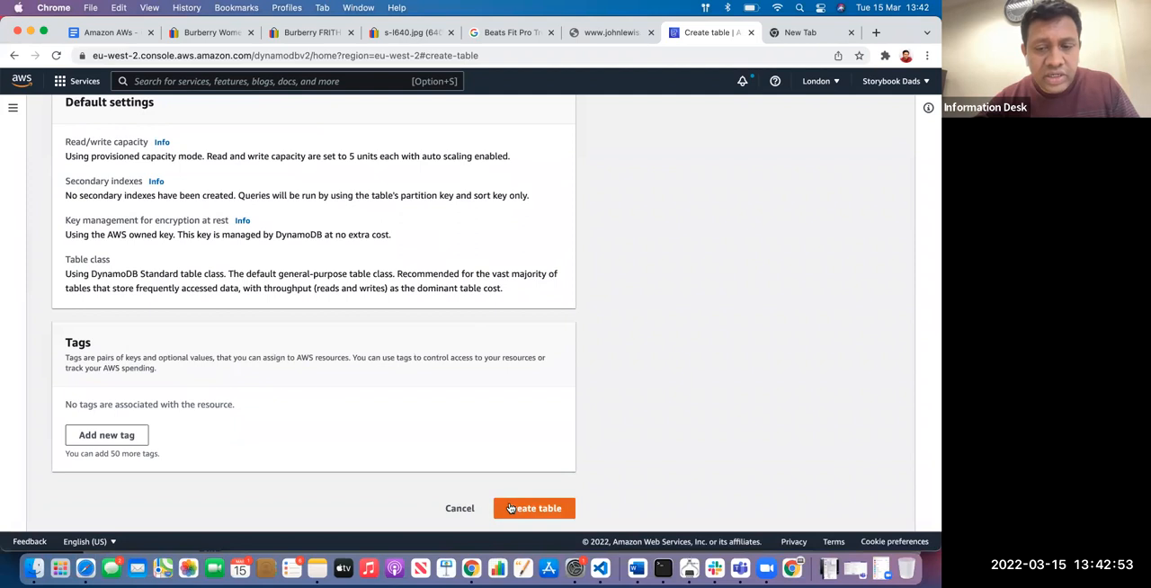
click(511, 508)
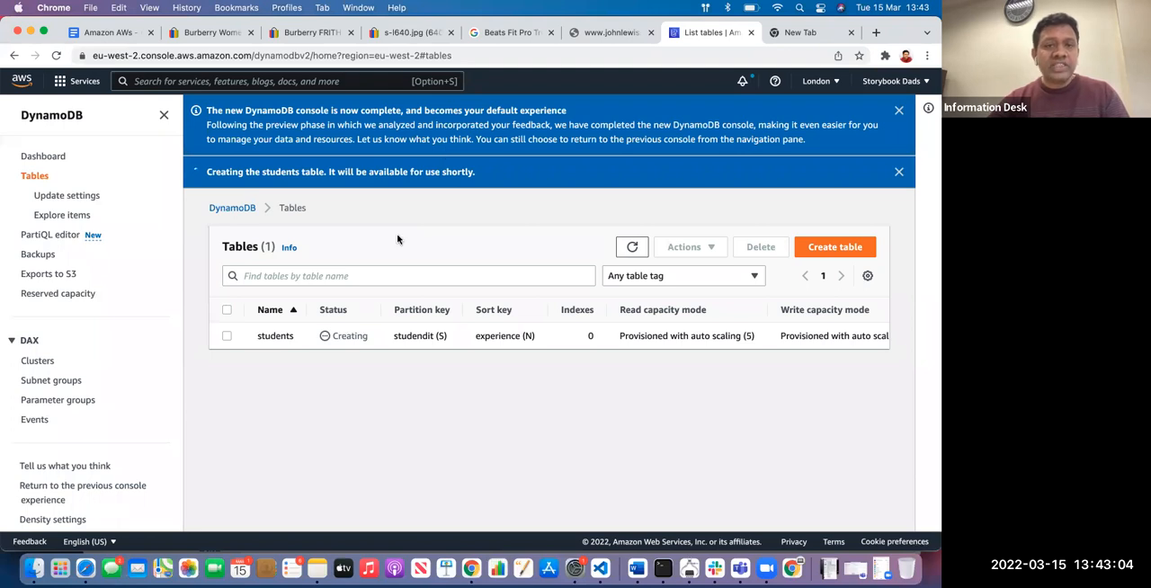
Switch to the Amazon AWs document and review the NO SQL - Dynamo DB entry in the AWS notes
click(88, 31)
scroll(384, 337, down, 5)
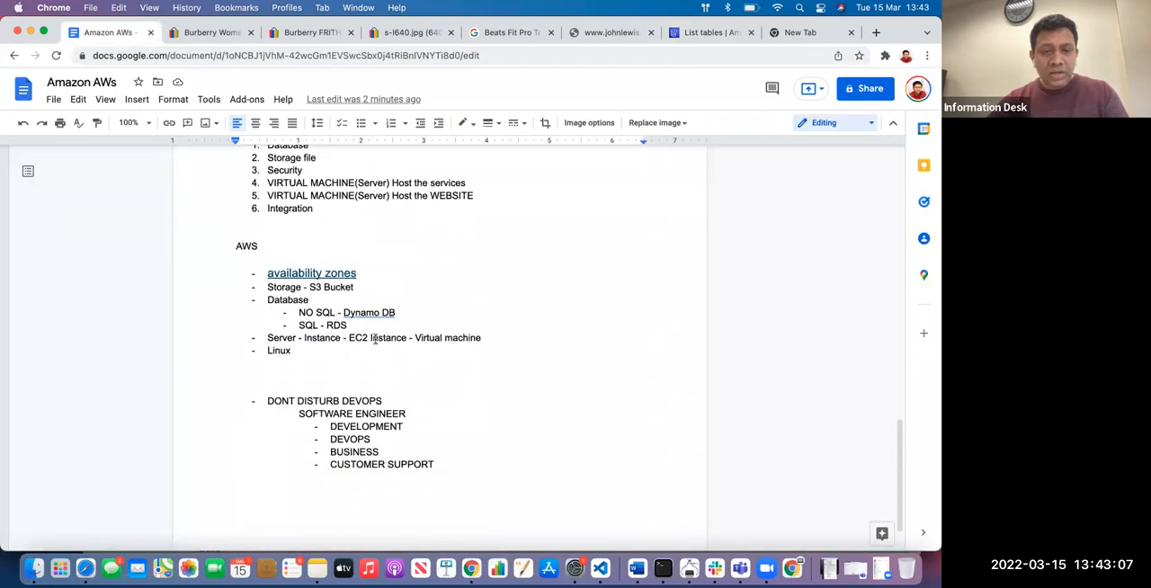
click(418, 311)
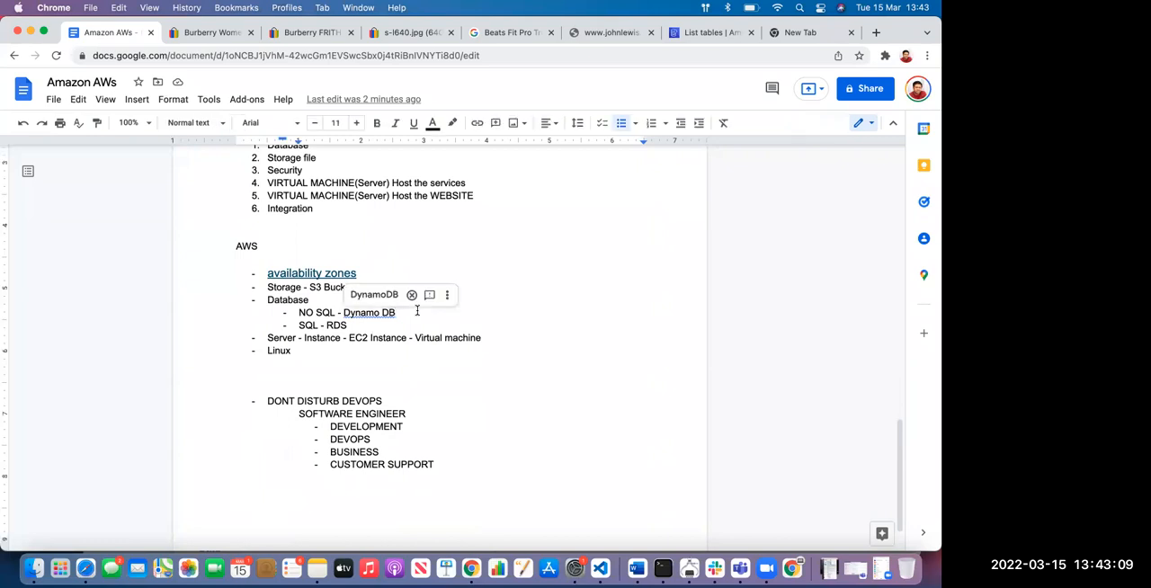
scroll(542, 251, up, 2)
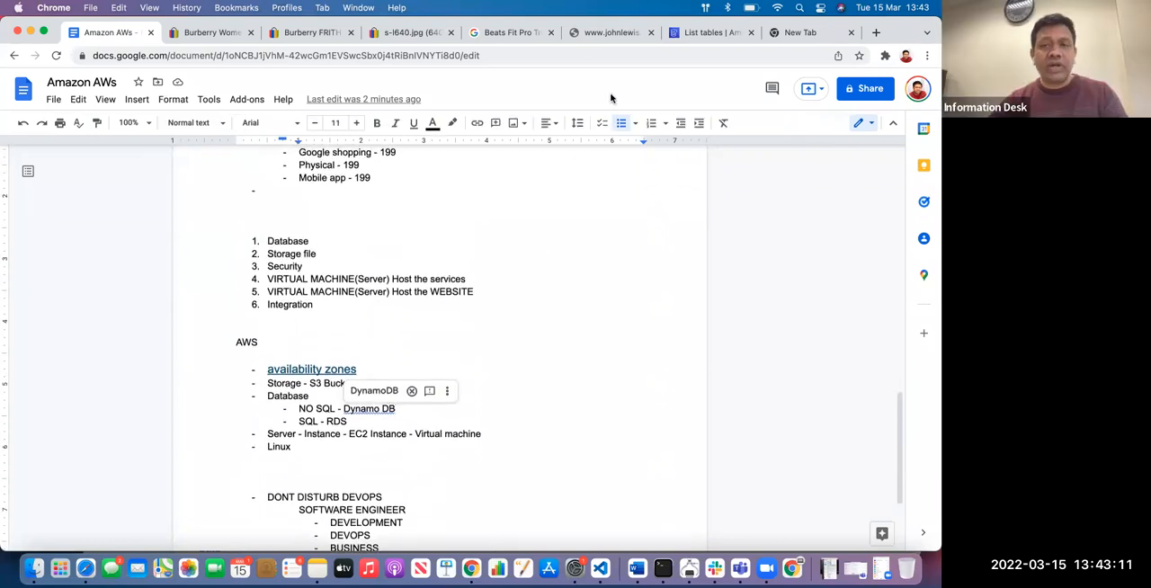
click(531, 382)
click(420, 406)
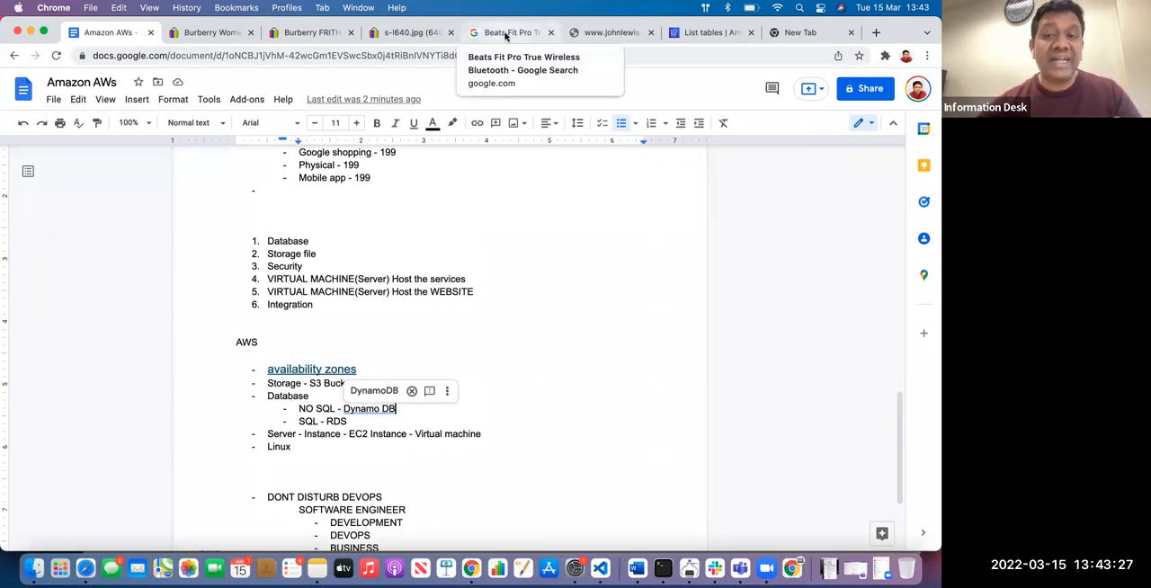
Return to the DynamoDB tables list and view the overview of the students table
click(706, 32)
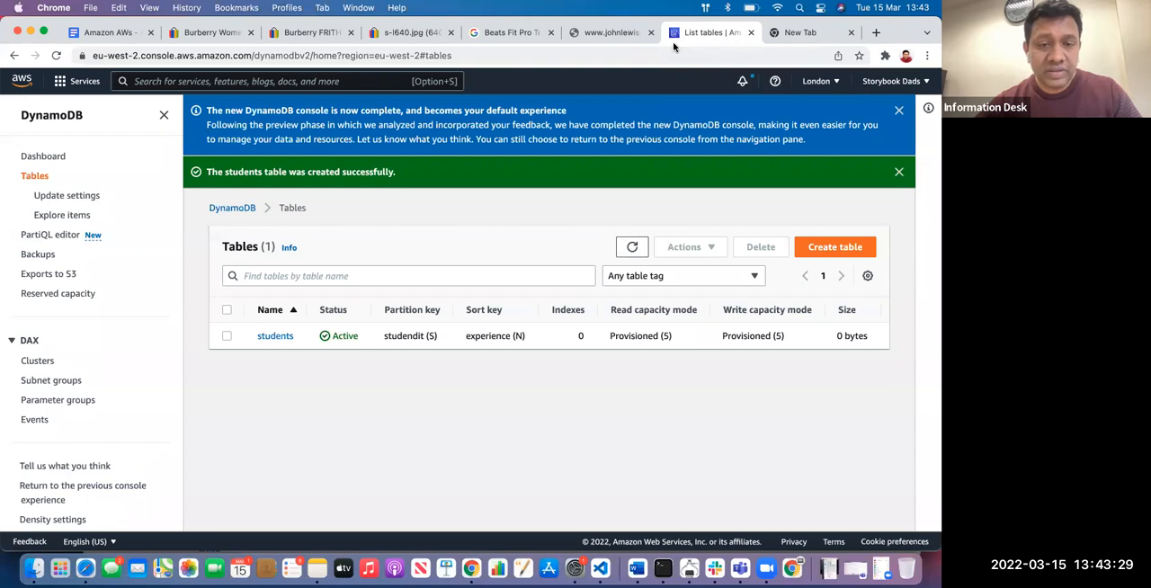
click(276, 338)
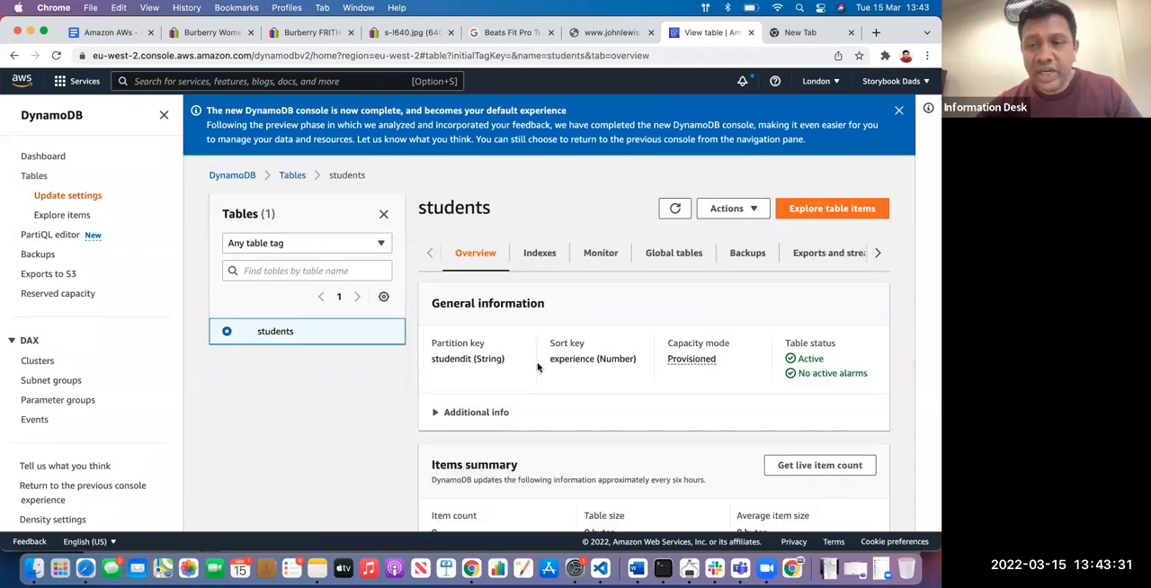
scroll(537, 367, down, 3)
scroll(538, 367, up, 3)
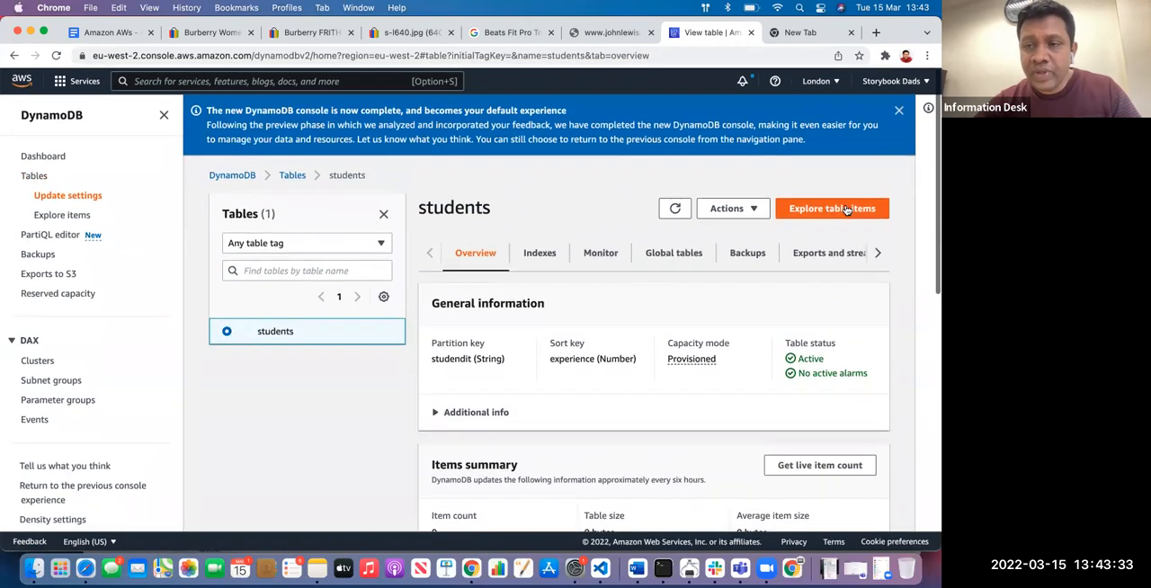
Create an item in the students table with a student's first name as studendit and an experience of 5
click(746, 208)
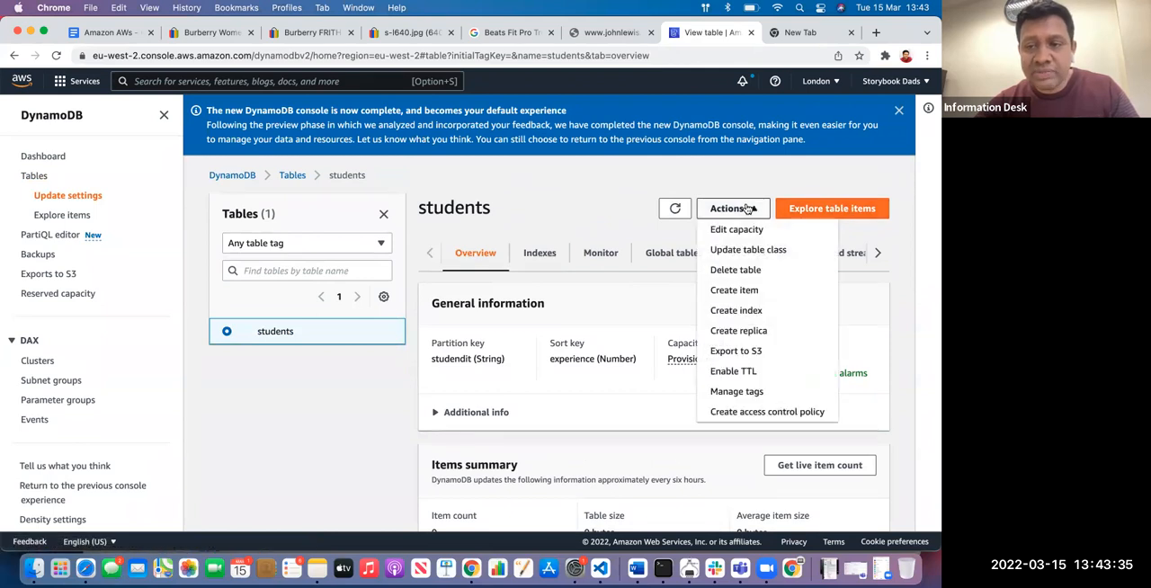
click(751, 293)
click(321, 355)
key(BackSpace)
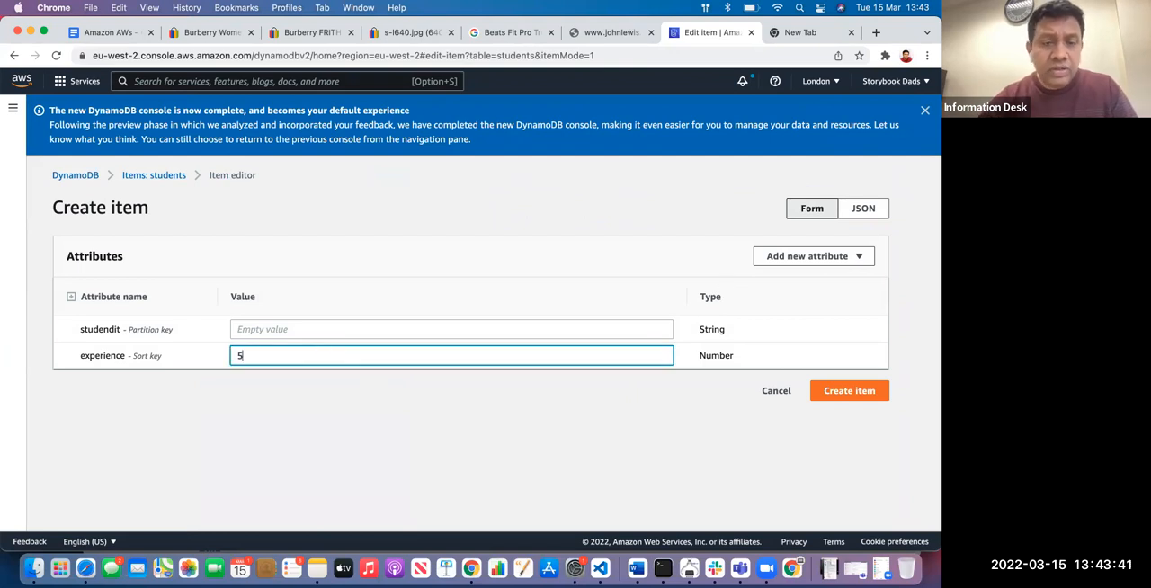
click(311, 329)
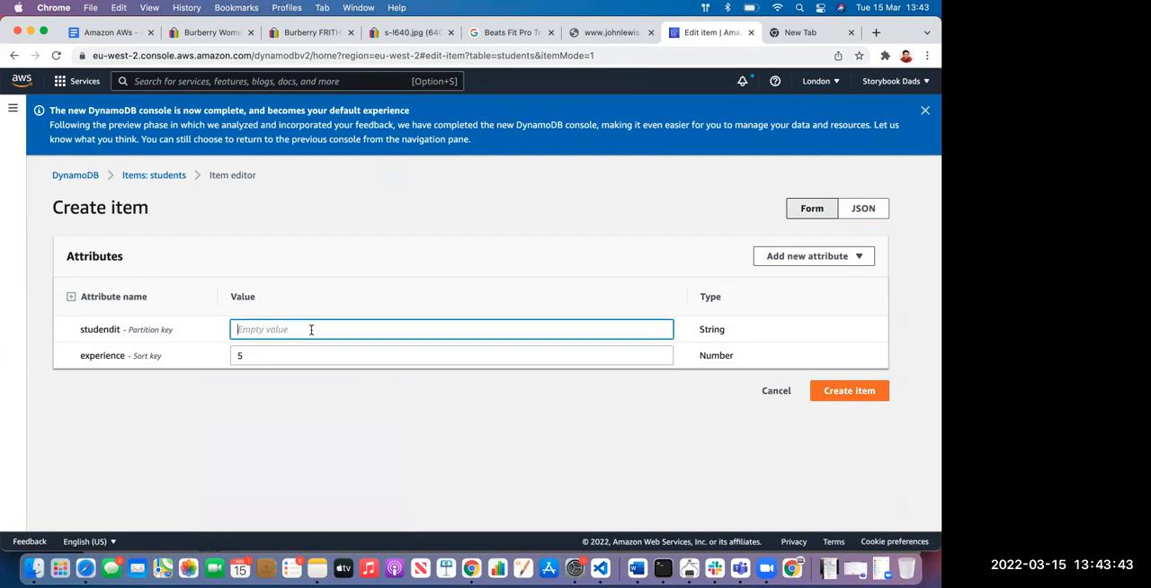
text(Ma)
click(310, 356)
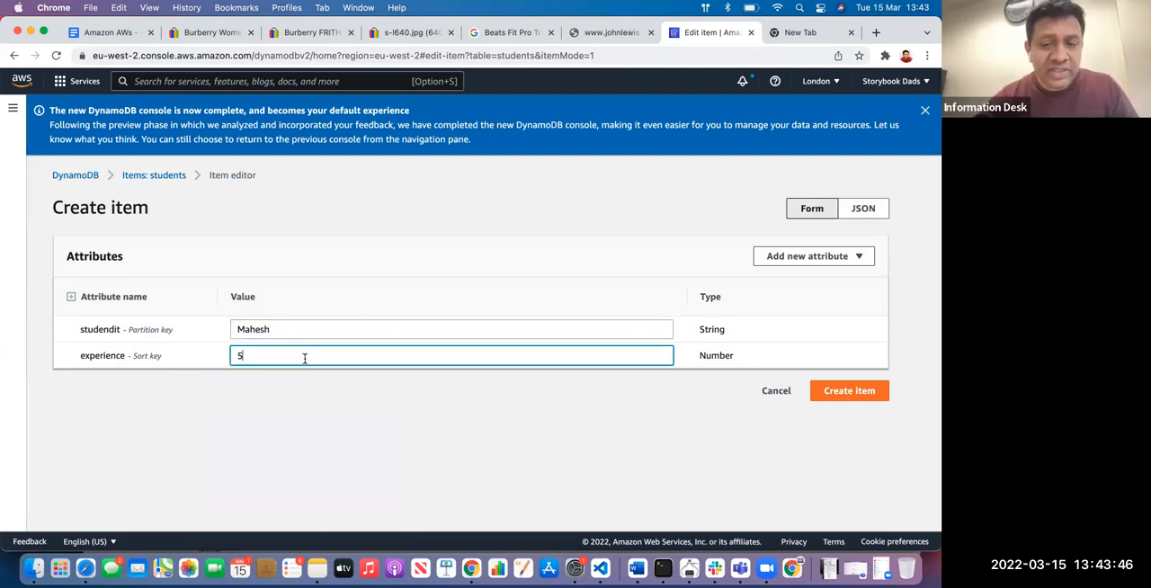
click(837, 393)
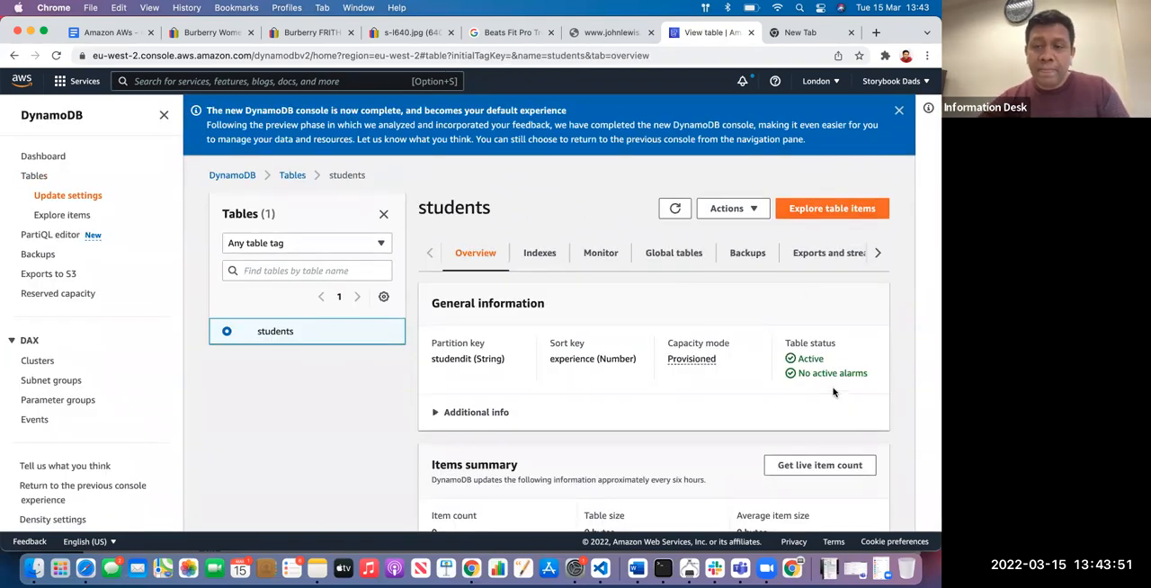
Start another item in the students table, entering a second student's name as studendit and 2 as experience
click(750, 210)
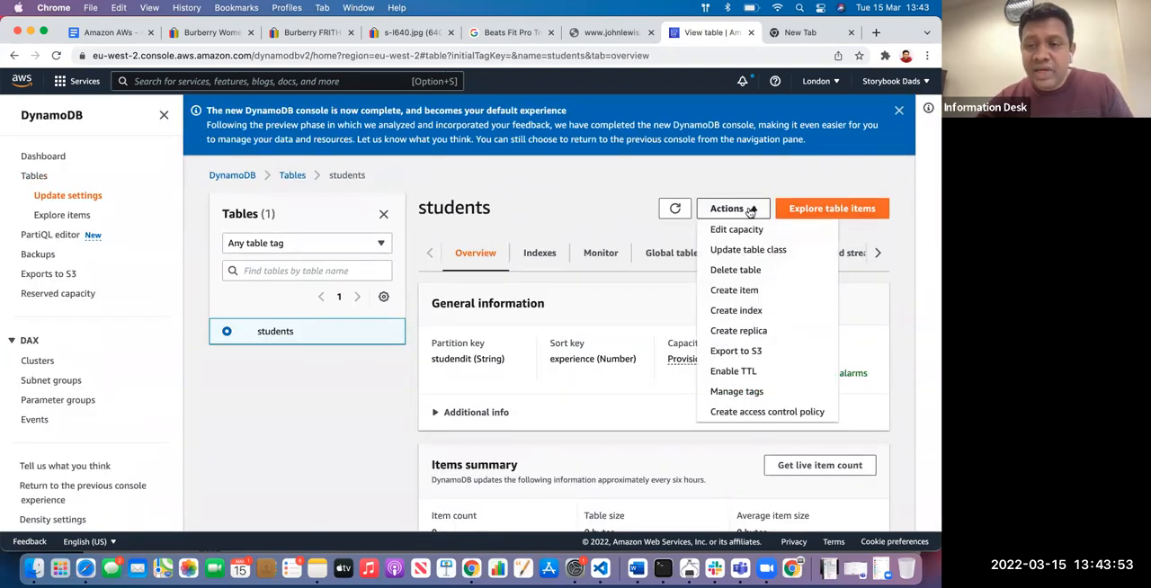
click(749, 292)
click(409, 326)
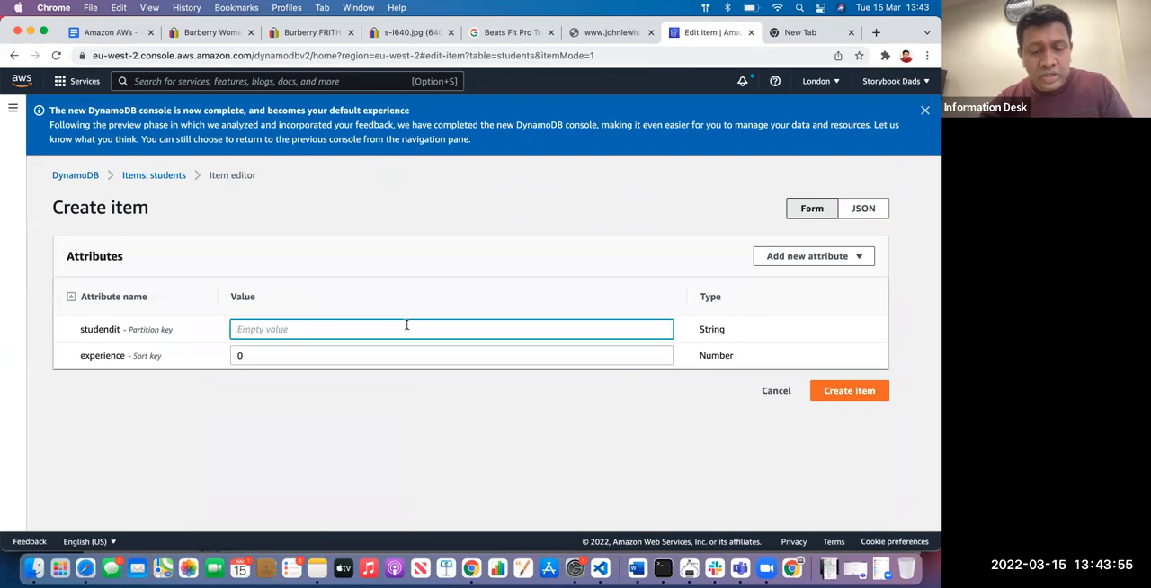
text(Shanmuk)
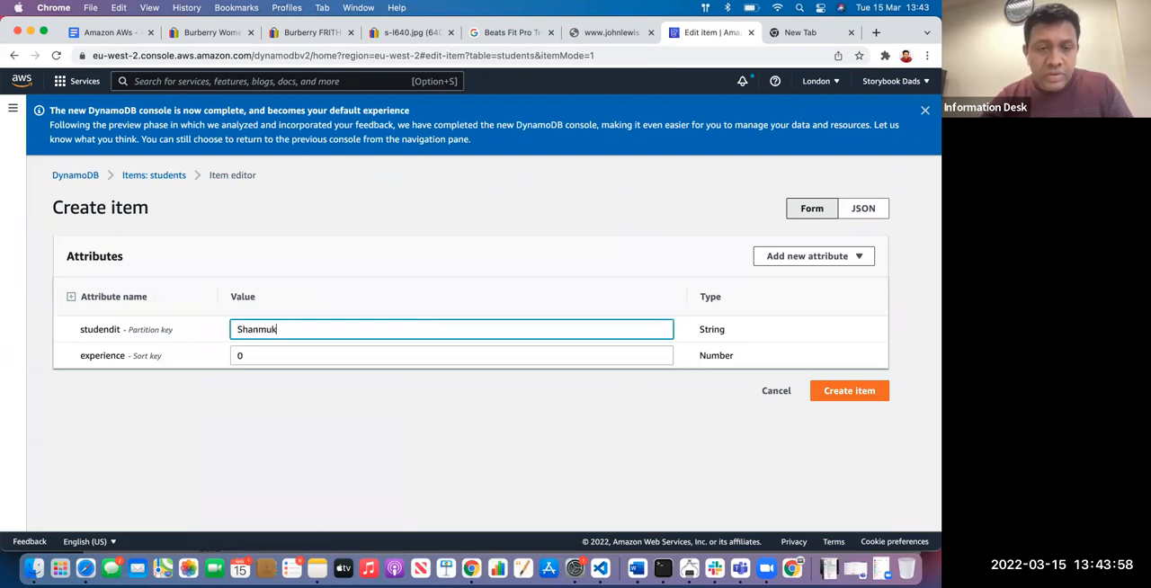
key(Tab)
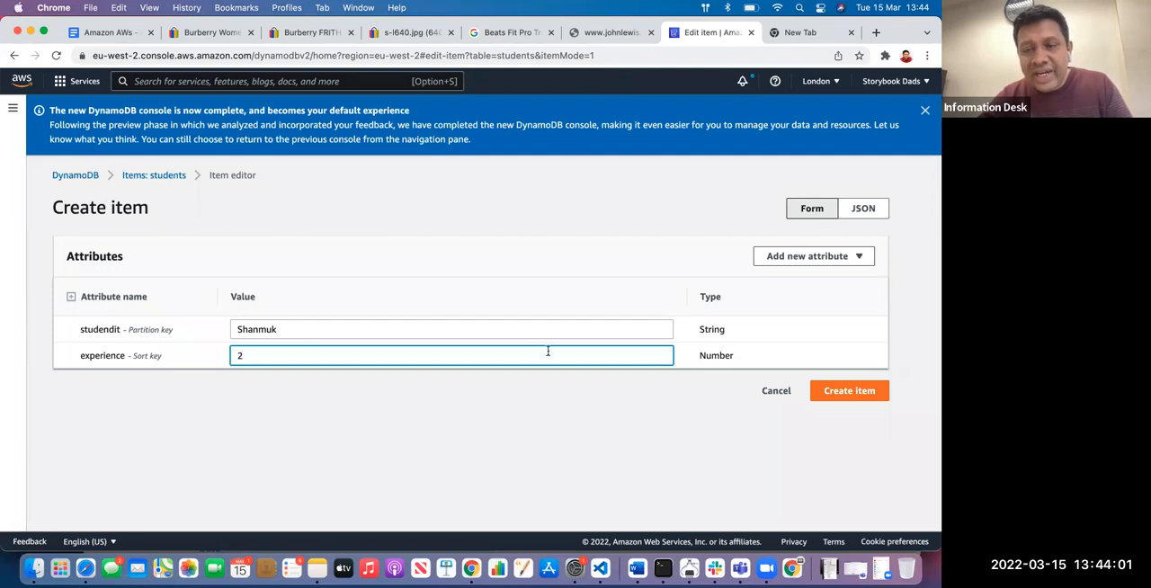
Show the new item in JSON form and highlight its whole code to examine the structure
click(864, 208)
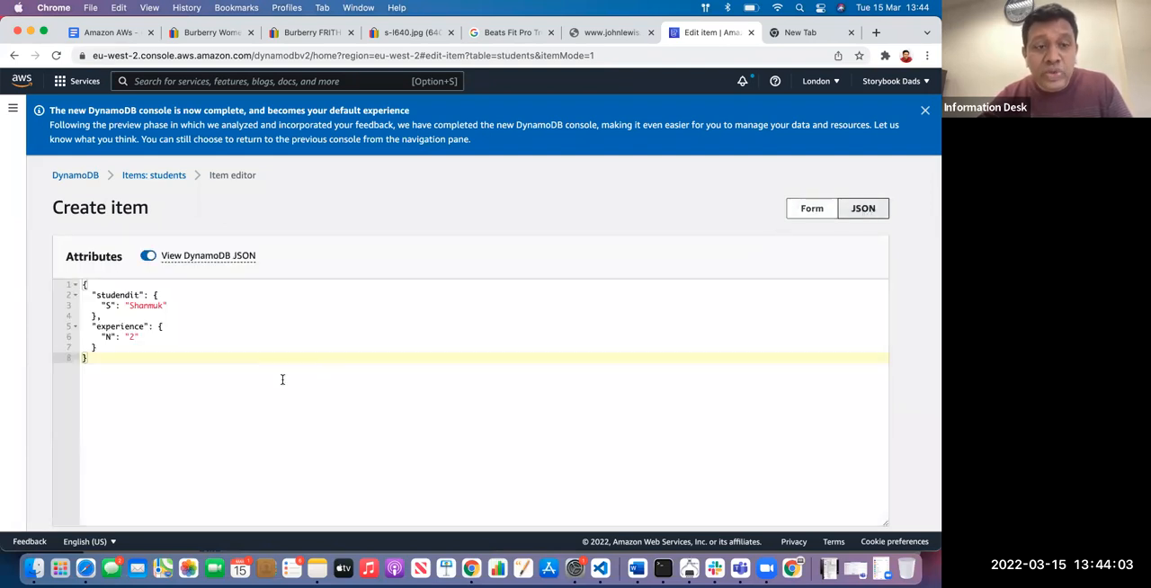
scroll(470, 191, down, 1)
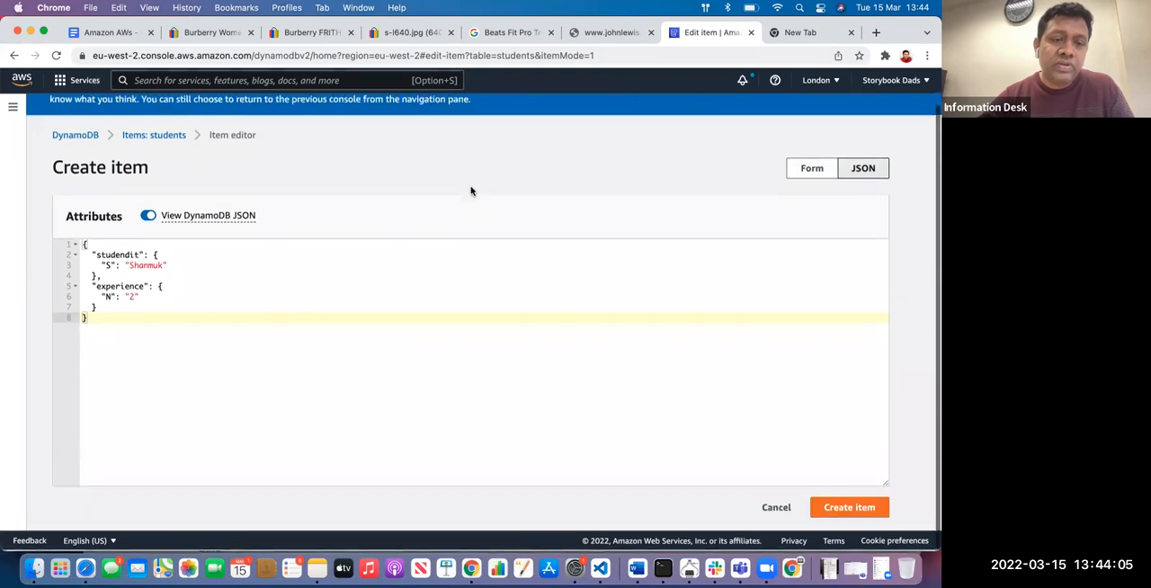
key(super+a)
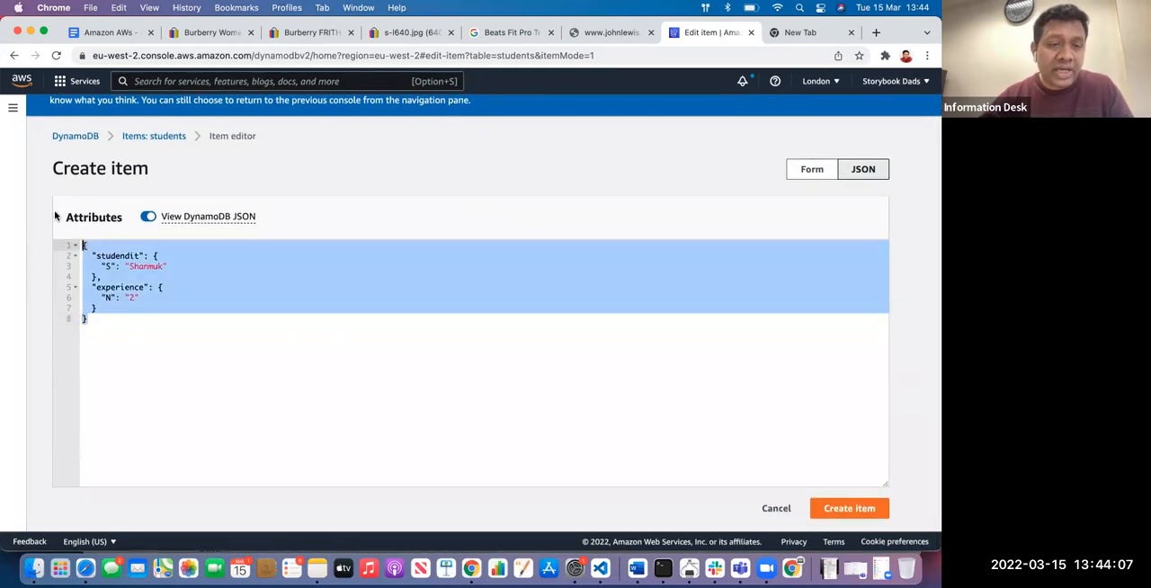
click(124, 326)
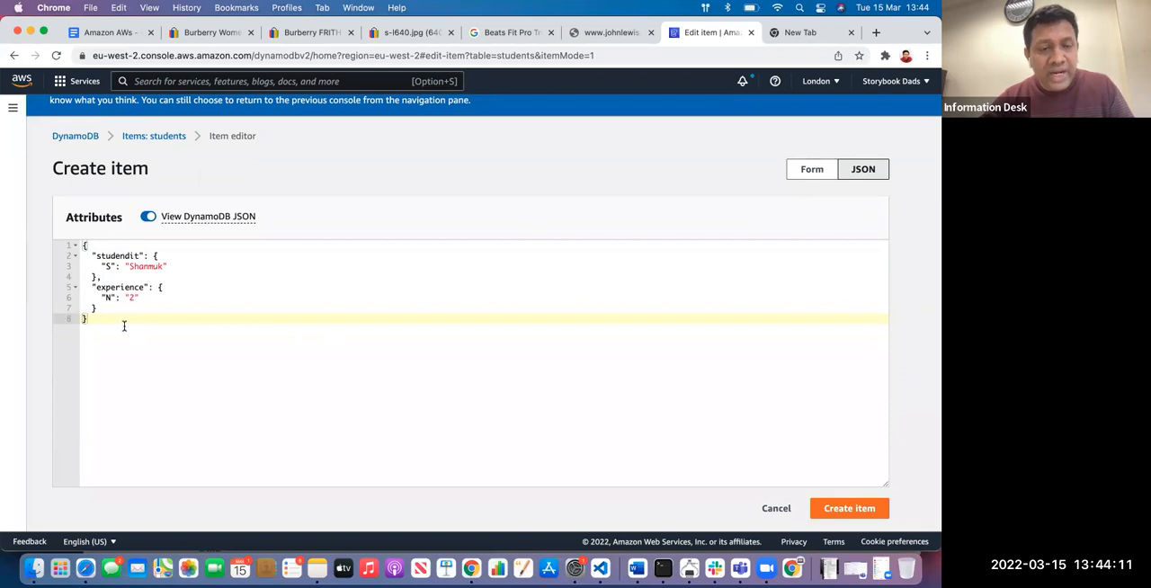
key(super+a)
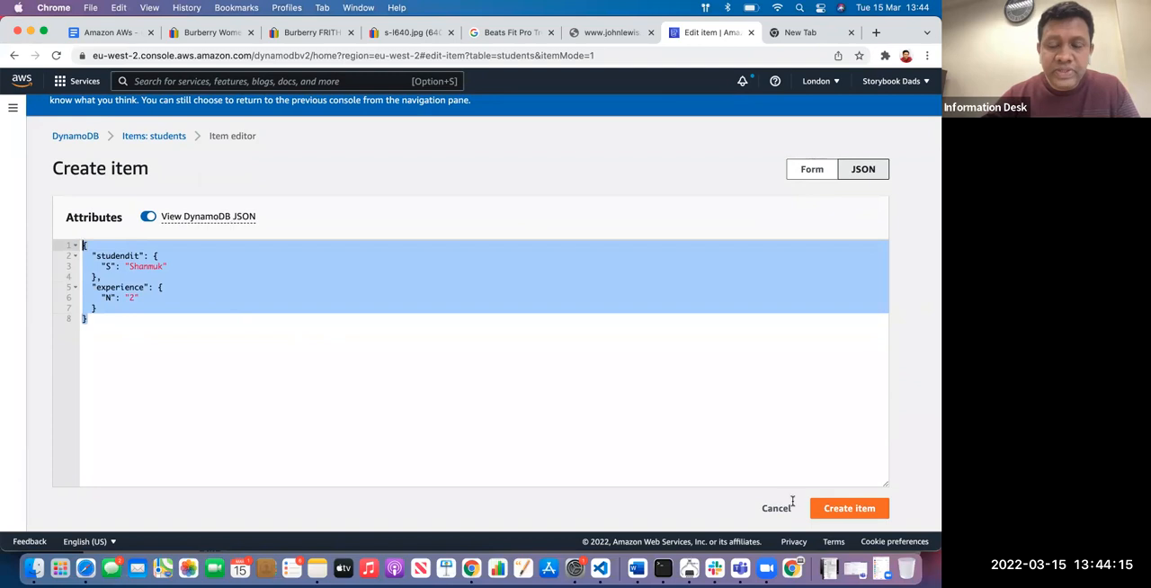
drag(148, 336, 74, 246)
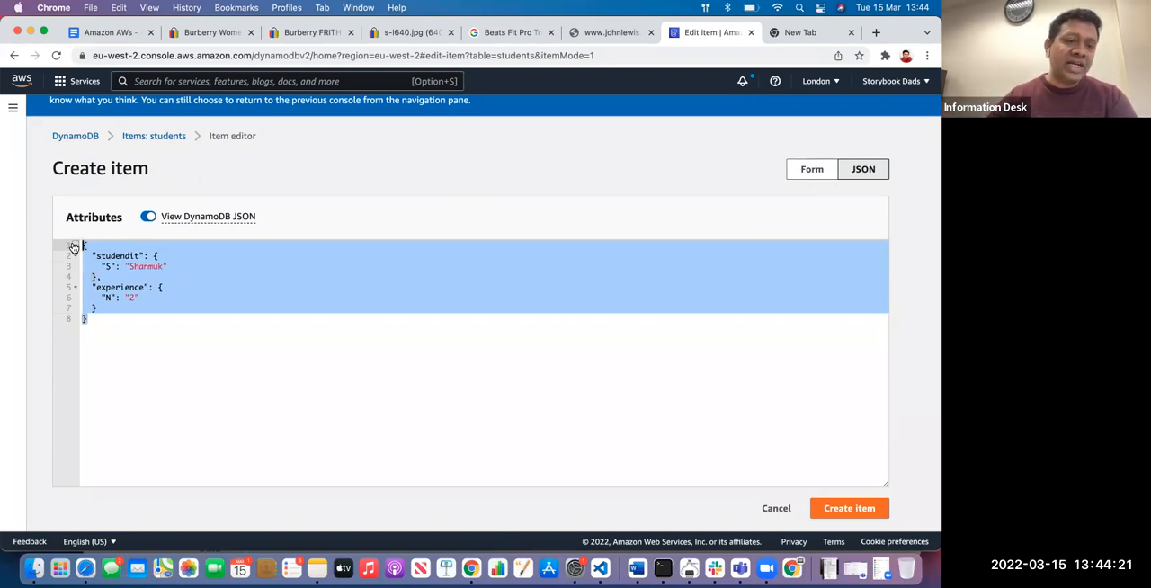
Create the second student item and inspect it from the list of items in the students table
click(831, 508)
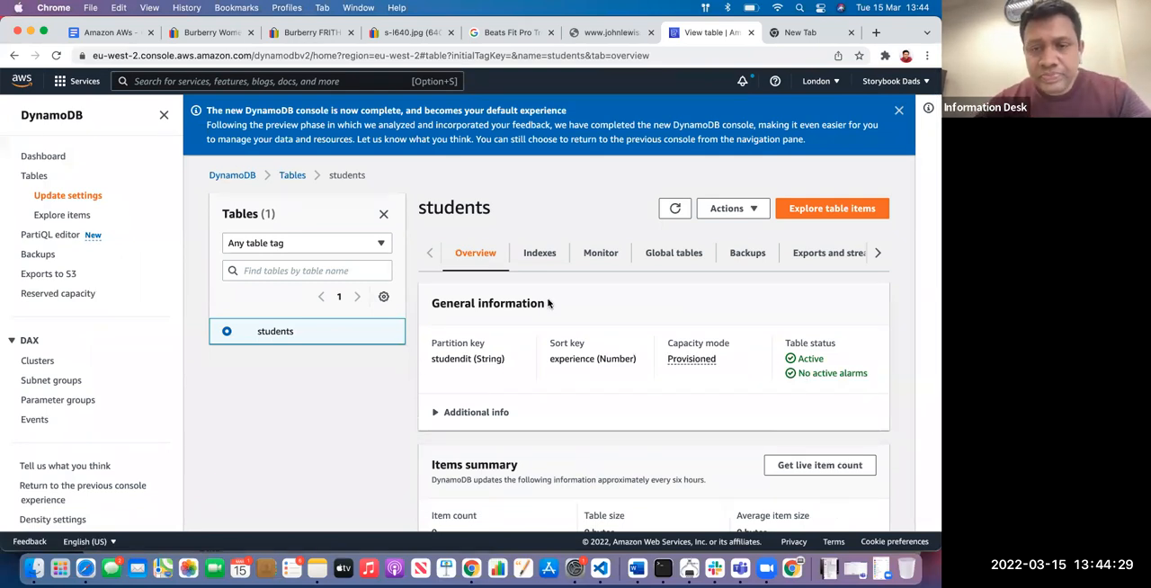
click(837, 214)
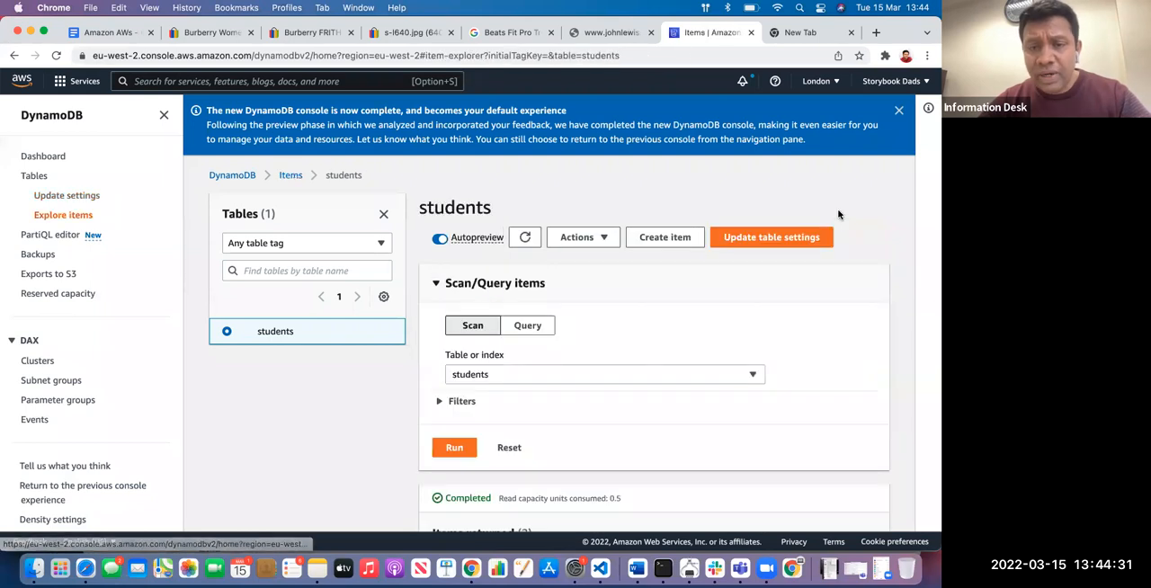
scroll(826, 226, down, 3)
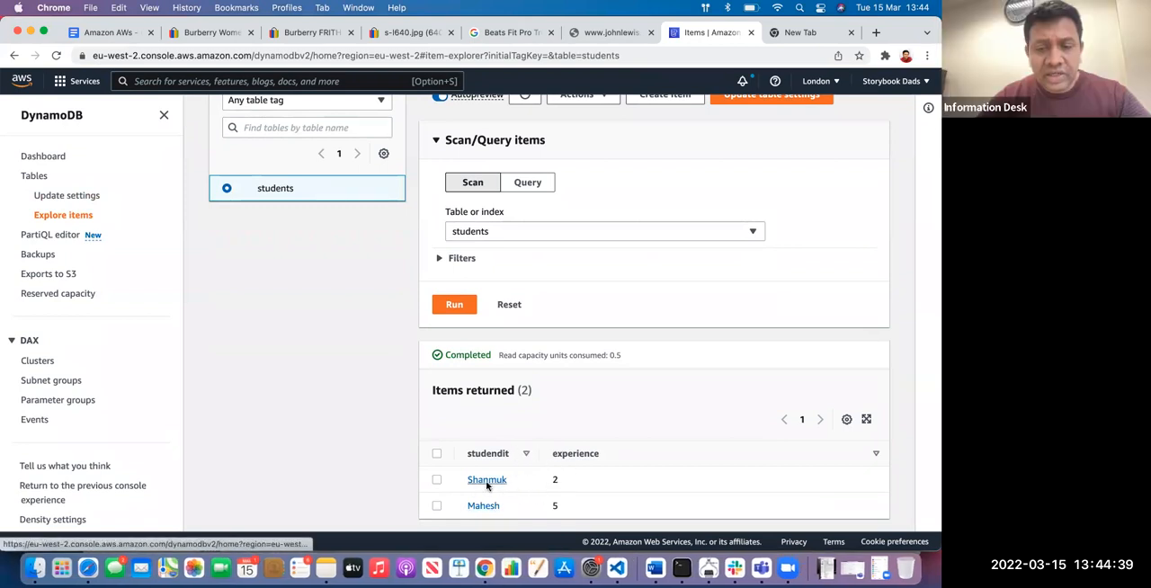
click(477, 480)
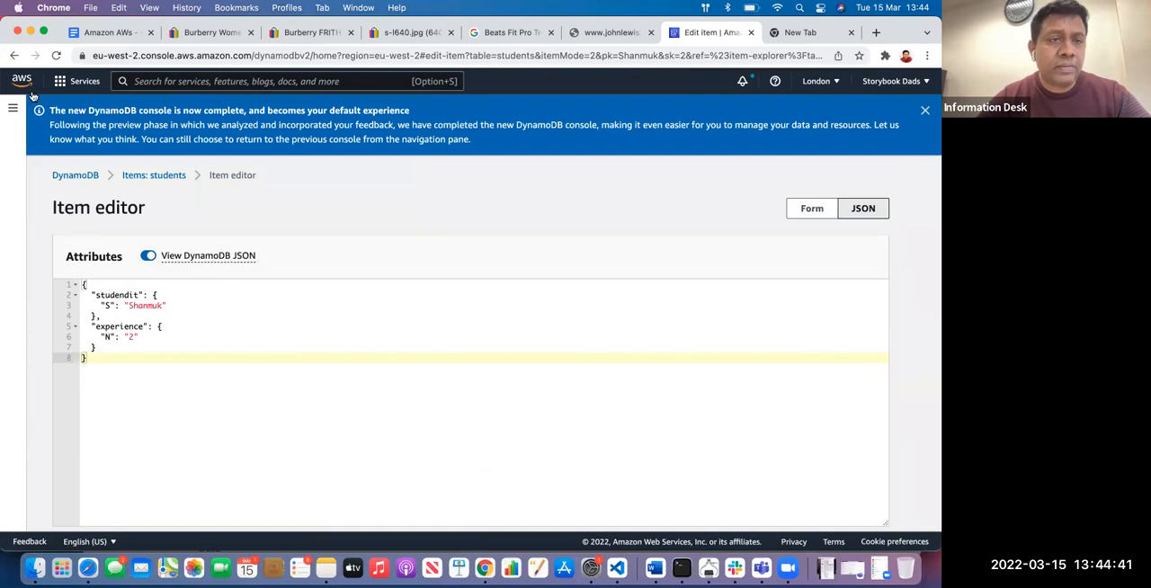
click(14, 55)
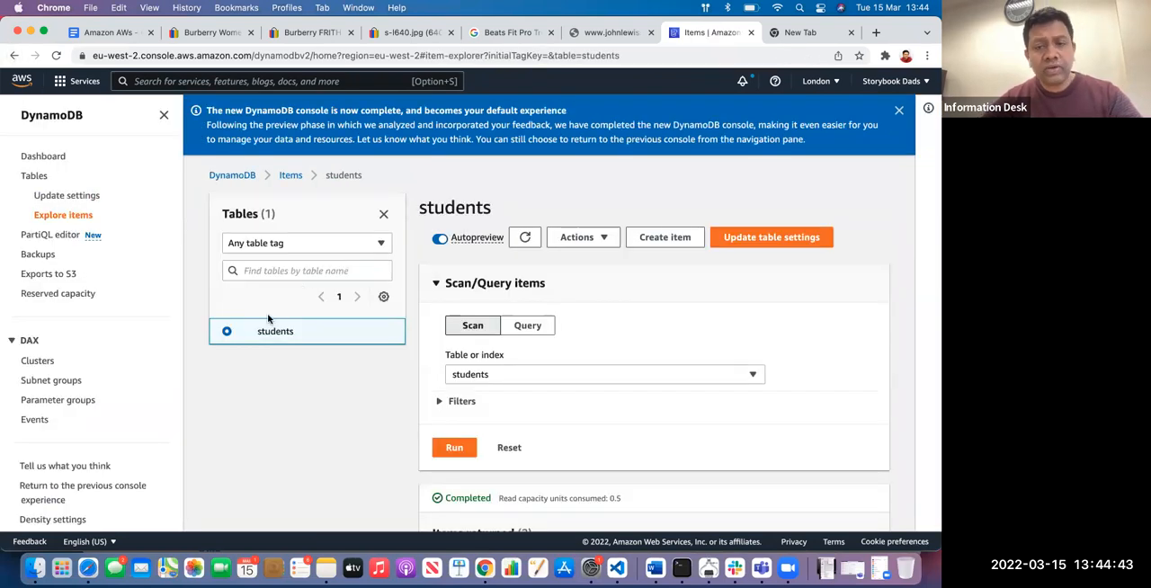
Switch the students table to Query mode, enter part of a student's name as the studendit partition key and review the experience comparison conditions
click(528, 329)
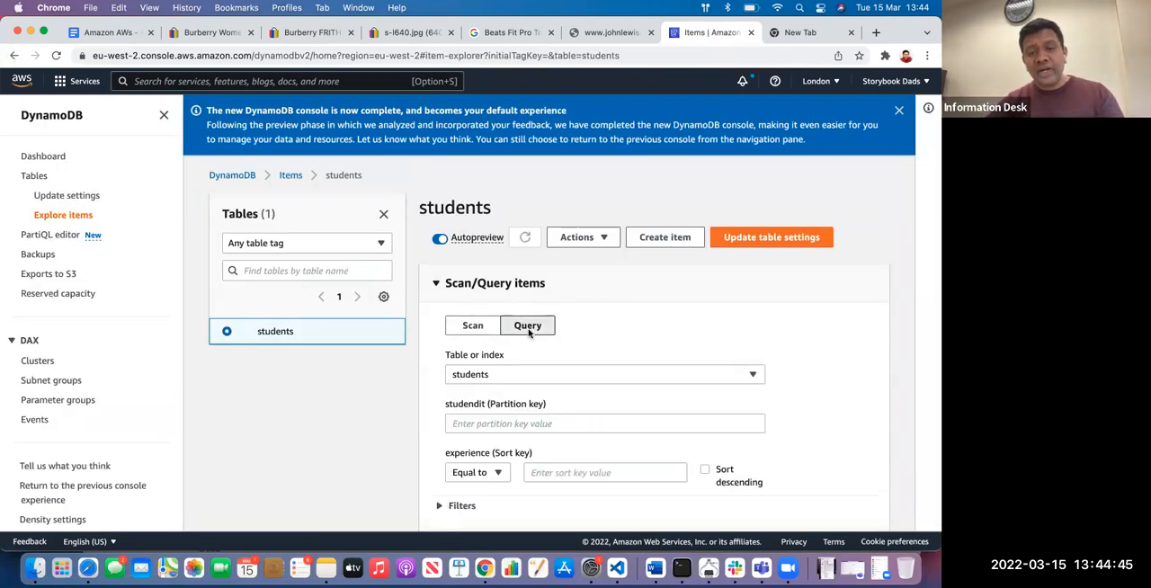
scroll(558, 342, down, 2)
click(512, 364)
text(sha)
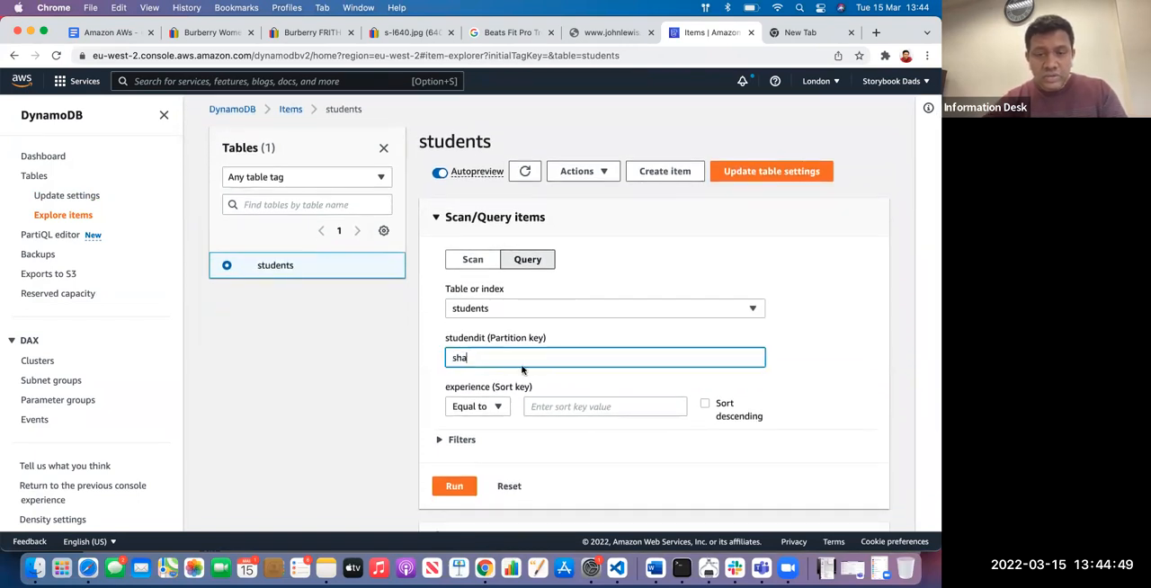
scroll(521, 369, down, 2)
click(500, 334)
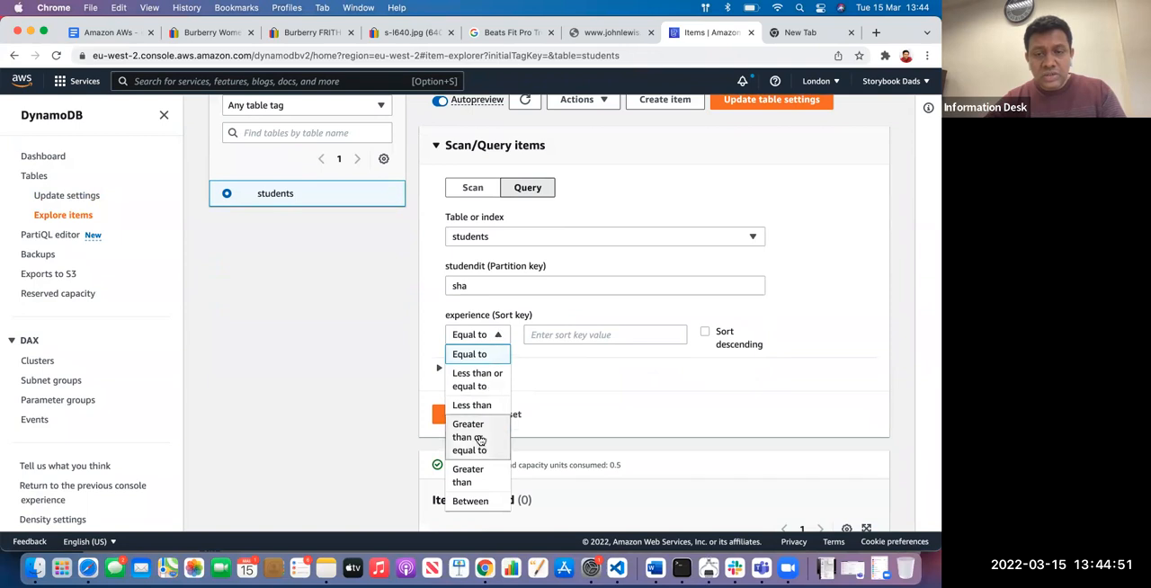
scroll(478, 439, down, 3)
scroll(575, 342, up, 4)
click(576, 344)
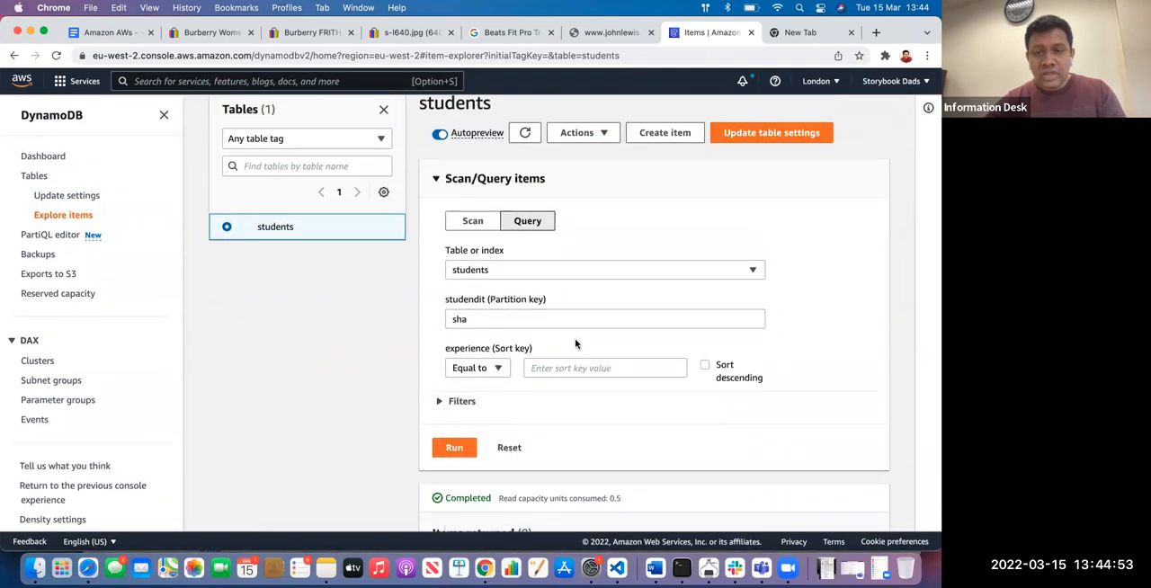
Replace the studendit partition key value with the other student's first name in lowercase, run the query and check the returned items
drag(500, 319, 425, 323)
key(BackSpace)
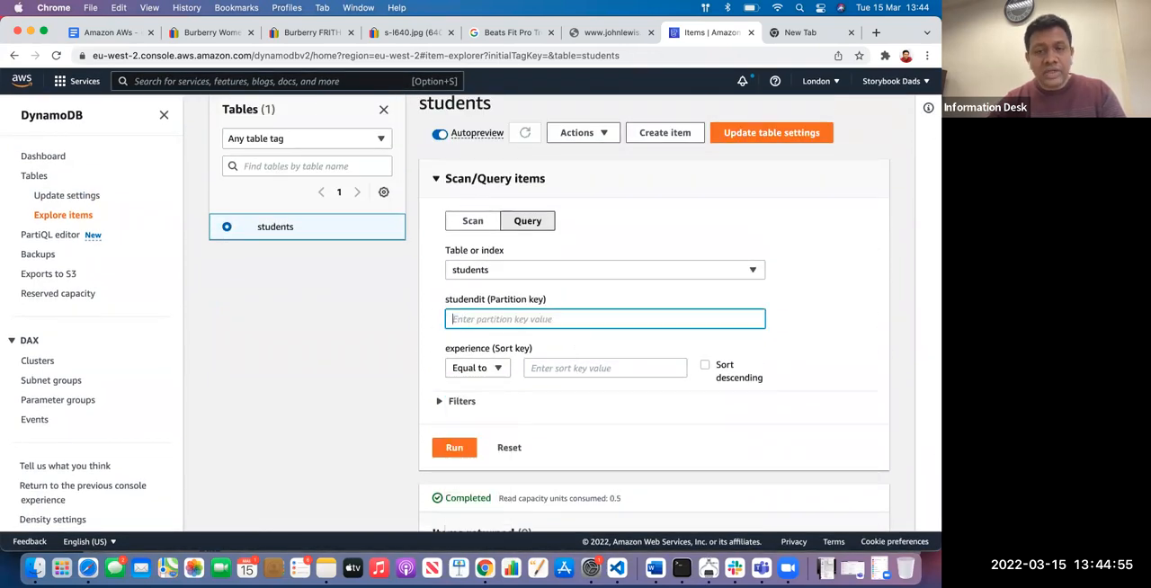
text(mahesh)
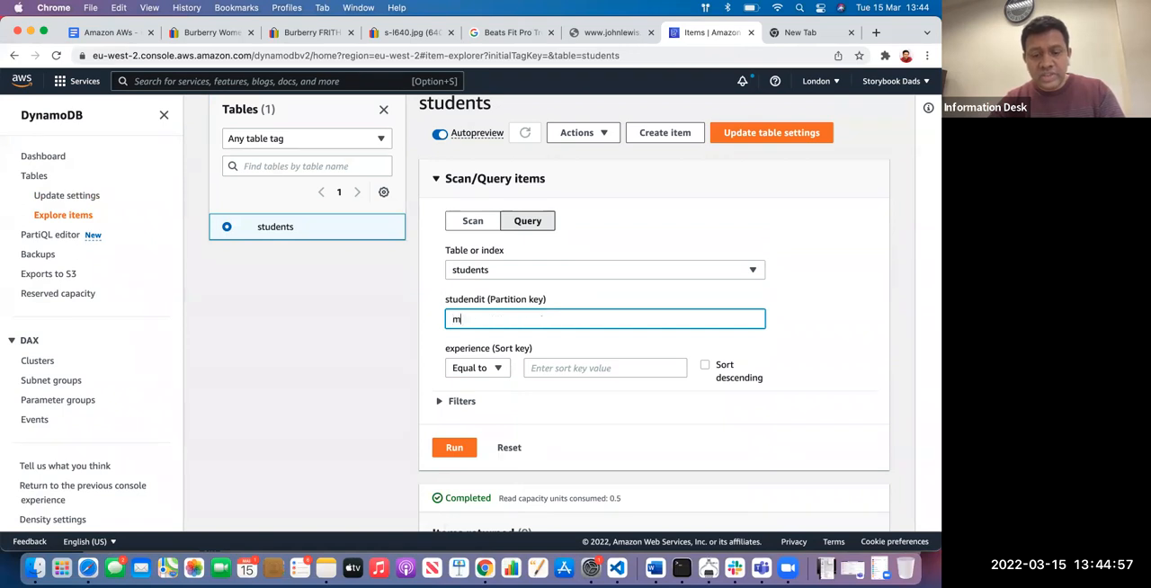
click(454, 447)
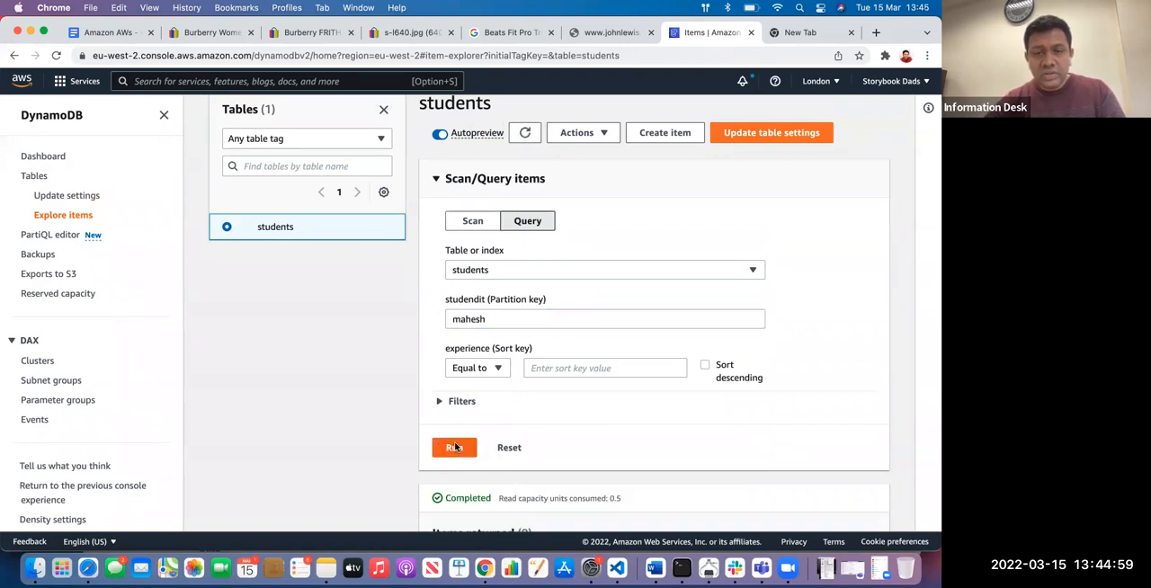
scroll(502, 398, down, 3)
scroll(502, 398, up, 3)
Clear the studendit partition key value and look at the table or index choices
click(509, 303)
key(BackSpace)
key(BackSpace)
key(BackSpace)
key(BackSpace)
key(BackSpace)
key(BackSpace)
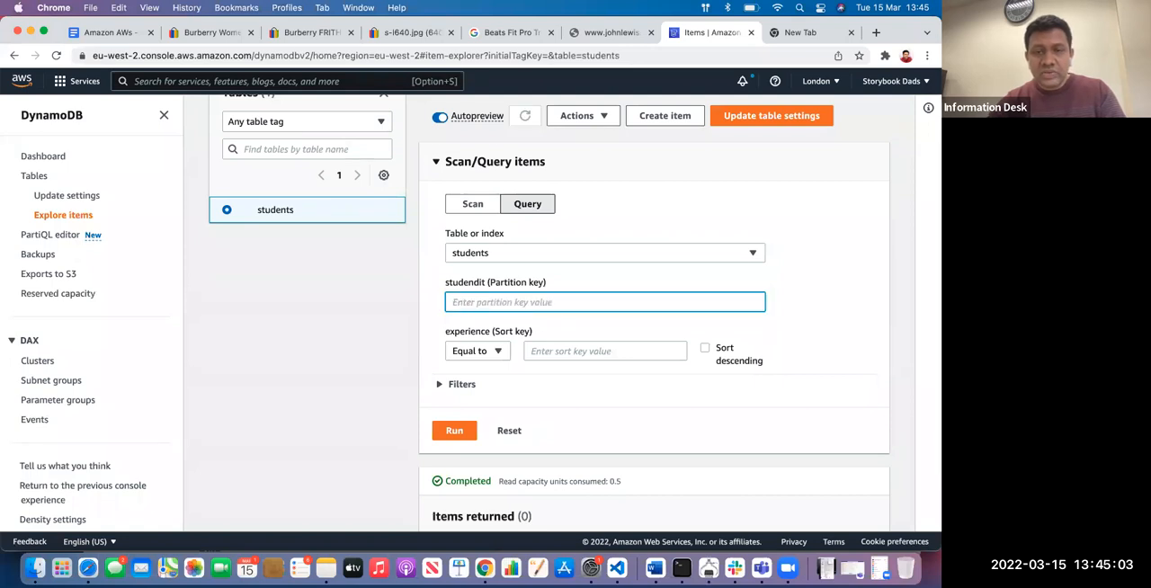
click(590, 254)
click(638, 222)
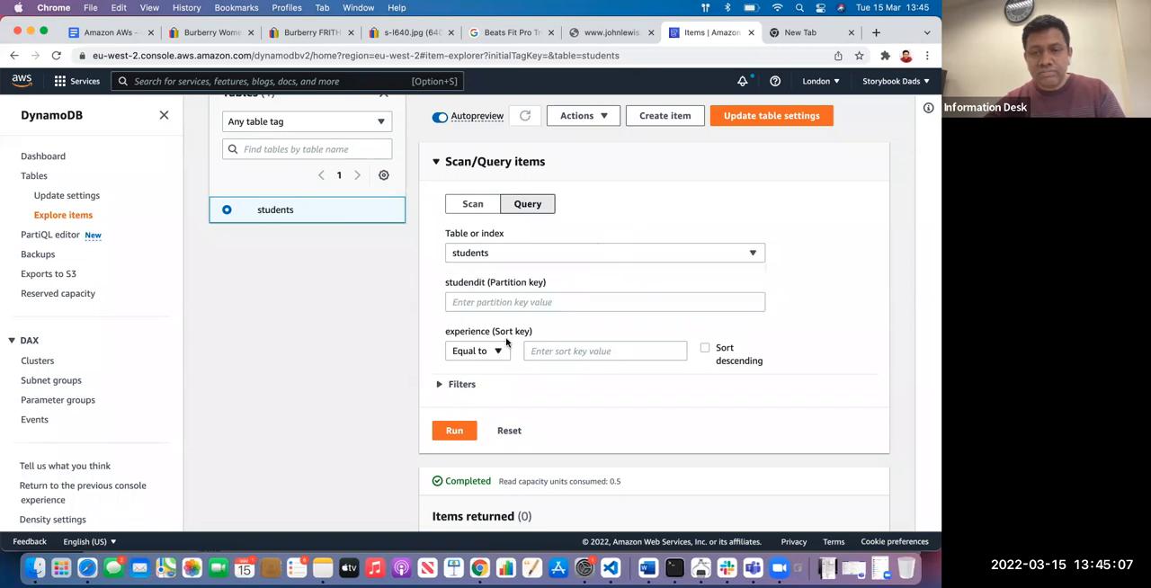
Try querying with studendit as the partition key value and the student's first name as the experience sort key value
click(520, 303)
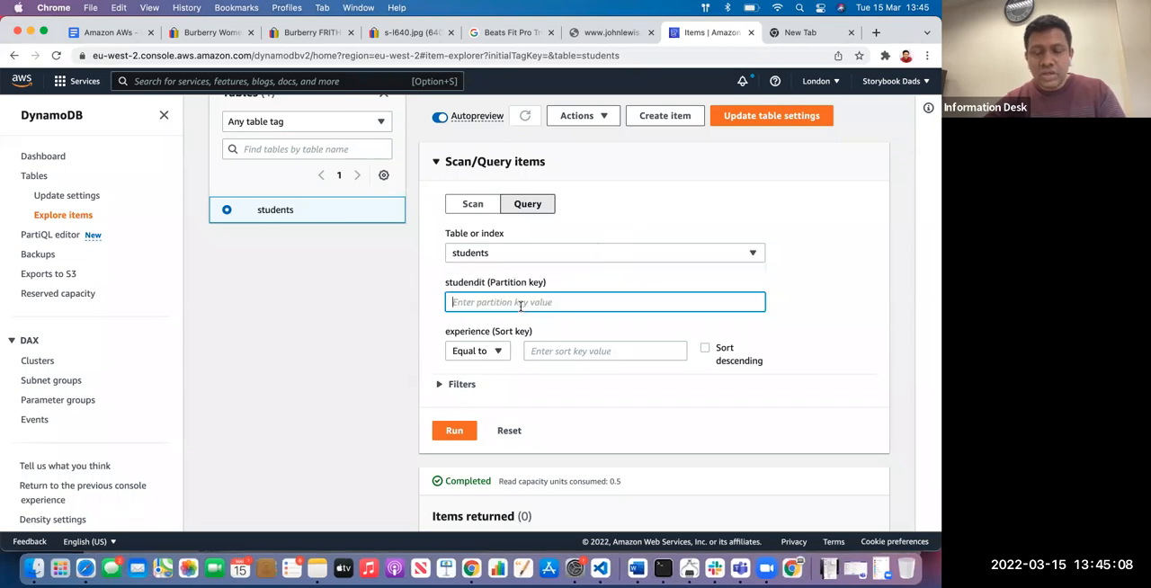
double_click(466, 286)
key(super+c)
click(486, 304)
key(super+v)
click(570, 350)
text(mahesg)
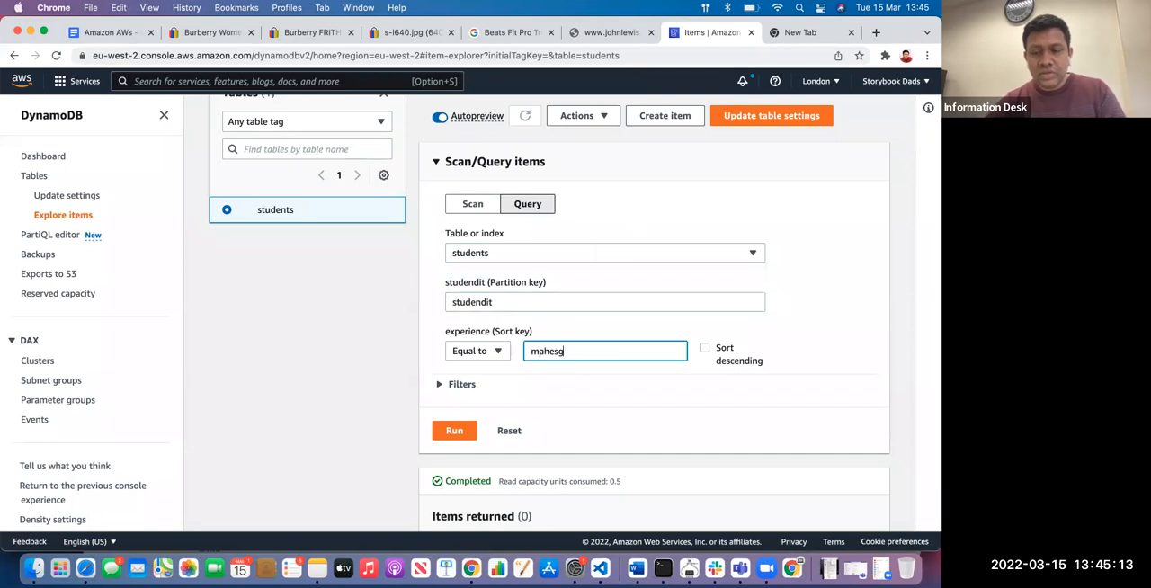
click(452, 430)
scroll(523, 406, down, 1)
scroll(630, 409, down, 2)
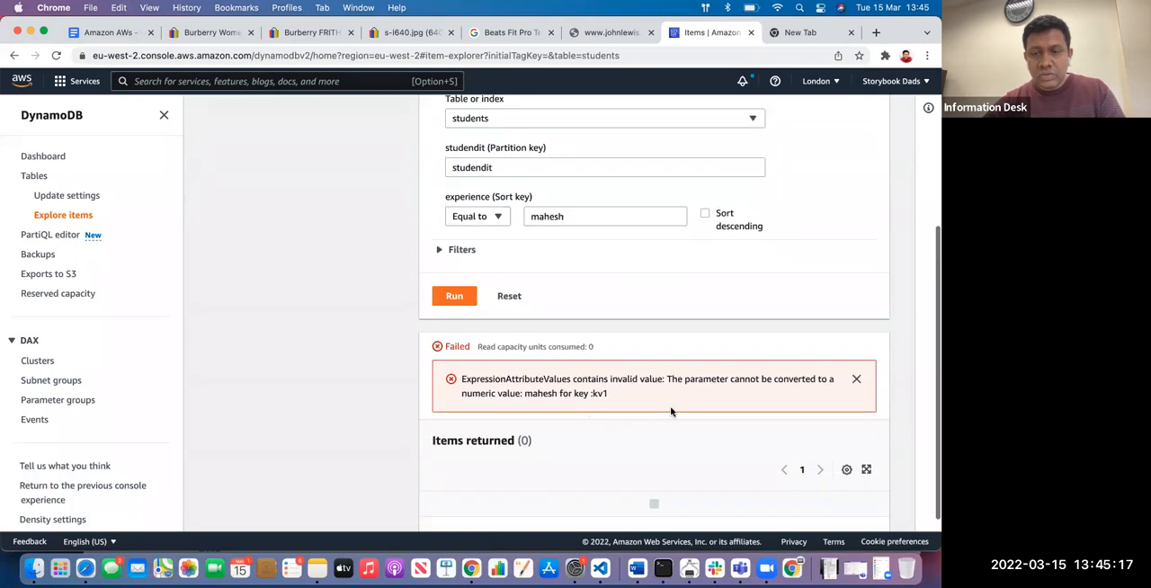
Replace the partition key value with the student's first name copied from the sort key and run the query again
scroll(678, 374, up, 2)
double_click(504, 256)
key(BackSpace)
click(455, 390)
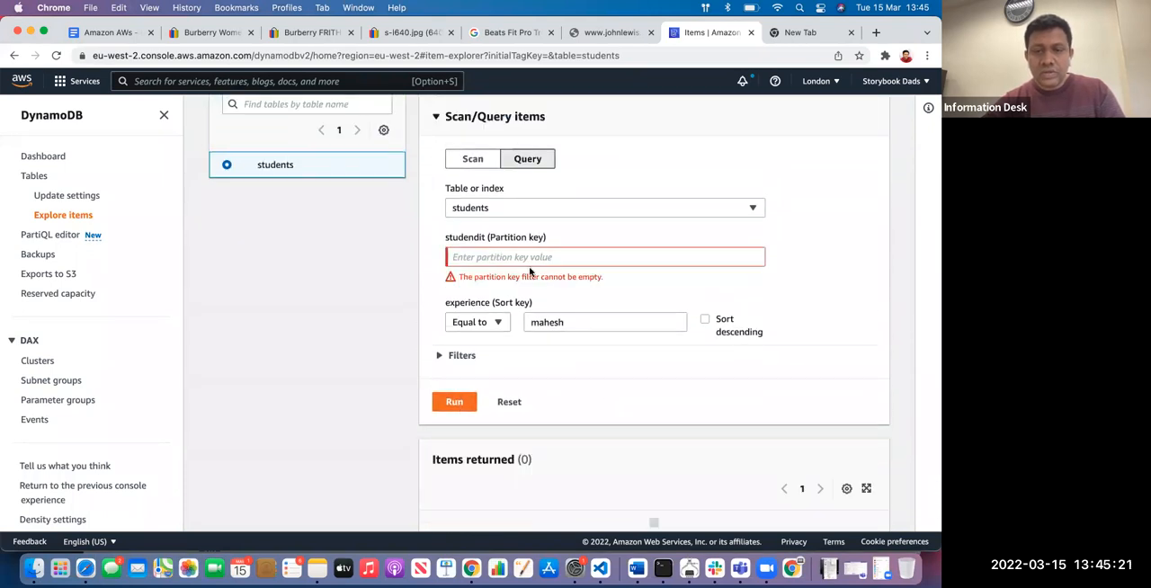
click(543, 257)
double_click(545, 322)
key(super+c)
click(539, 257)
key(super+v)
click(452, 389)
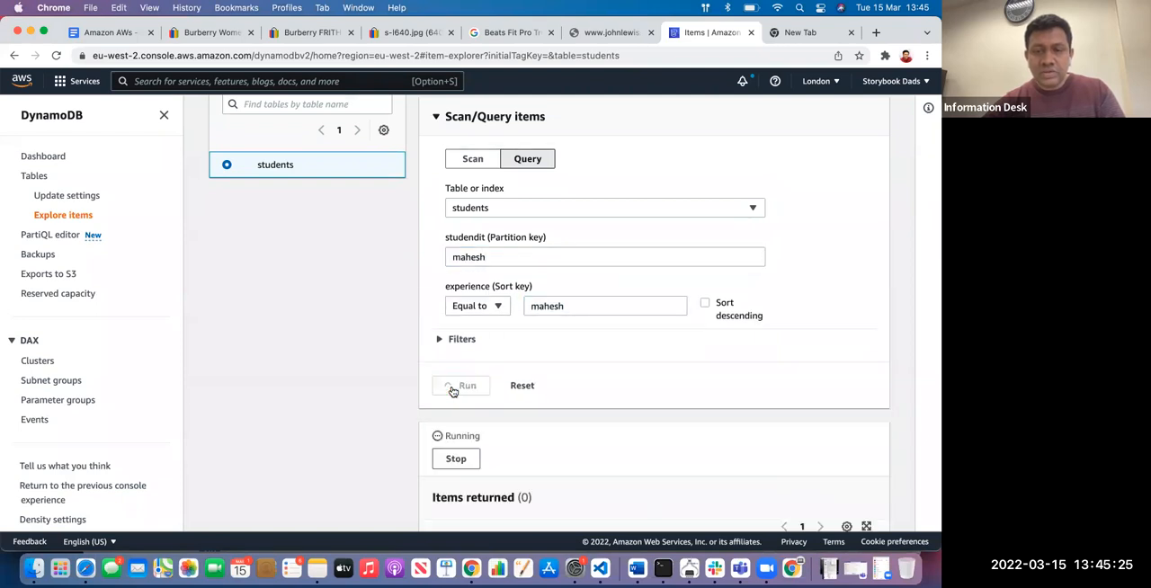
scroll(453, 390, down, 3)
scroll(533, 244, up, 4)
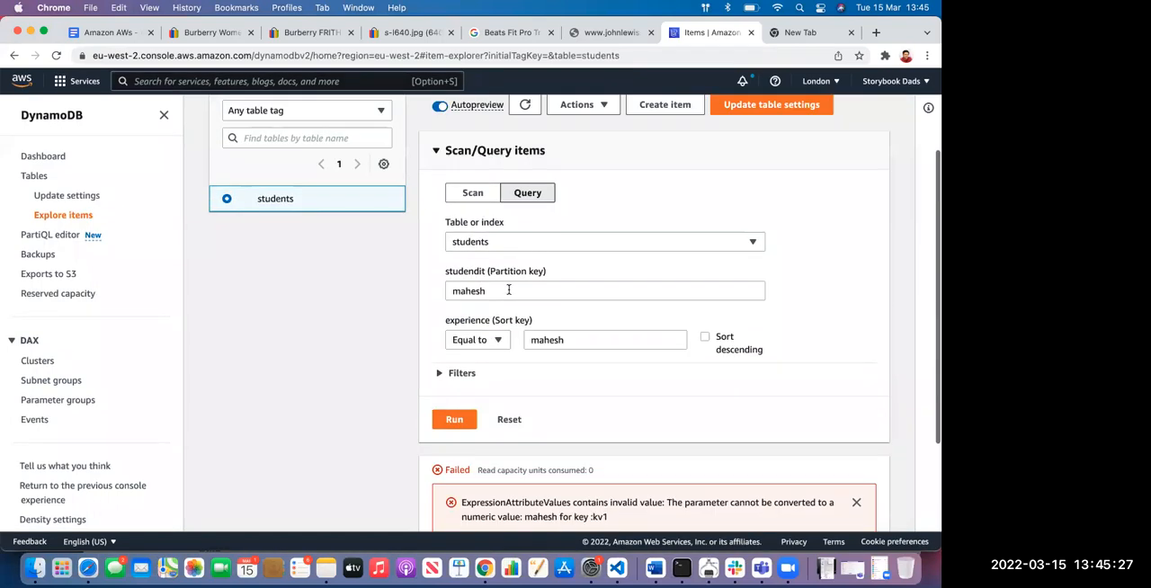
Clear the experience sort key value and rerun the query on the student's first name alone
click(576, 341)
key(super+a)
key(BackSpace)
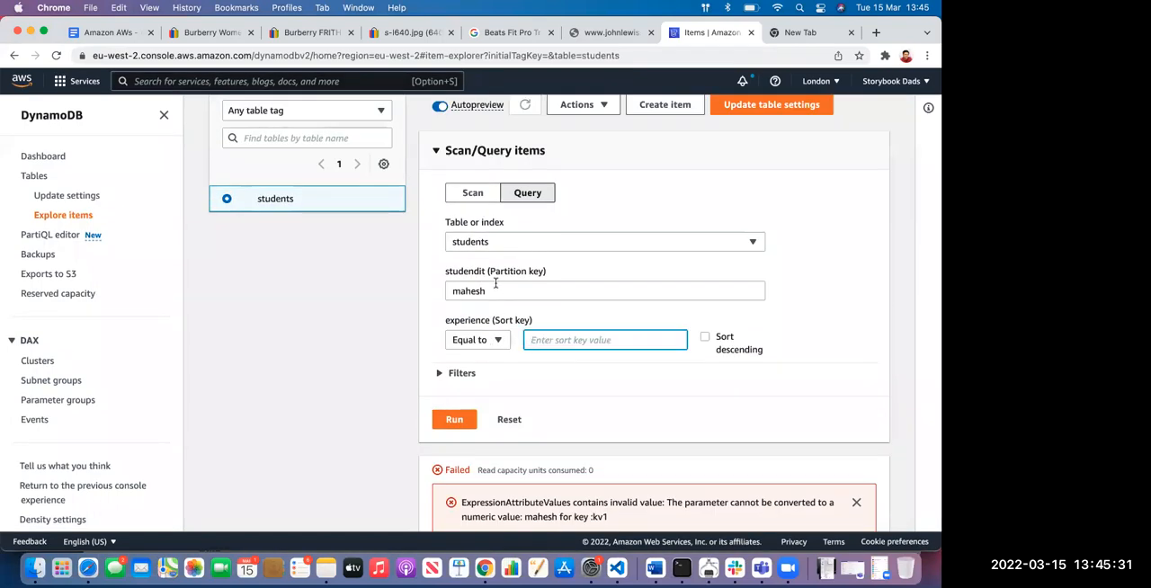
click(459, 421)
scroll(515, 305, down, 3)
scroll(517, 385, up, 4)
click(554, 263)
click(561, 249)
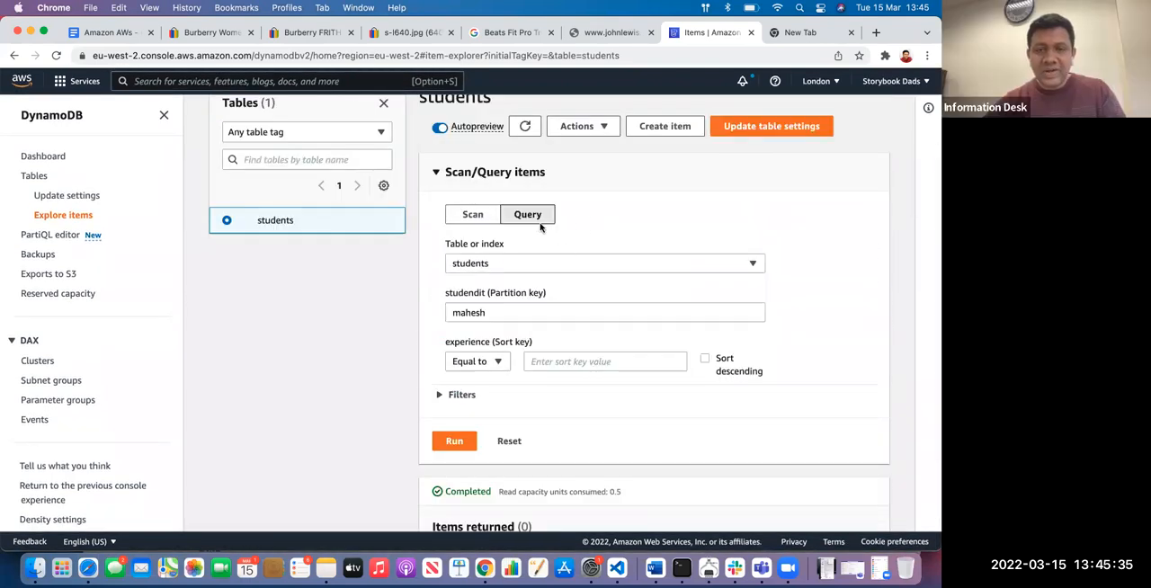
Run a scan of the students table instead of a query and view the returned items
click(477, 216)
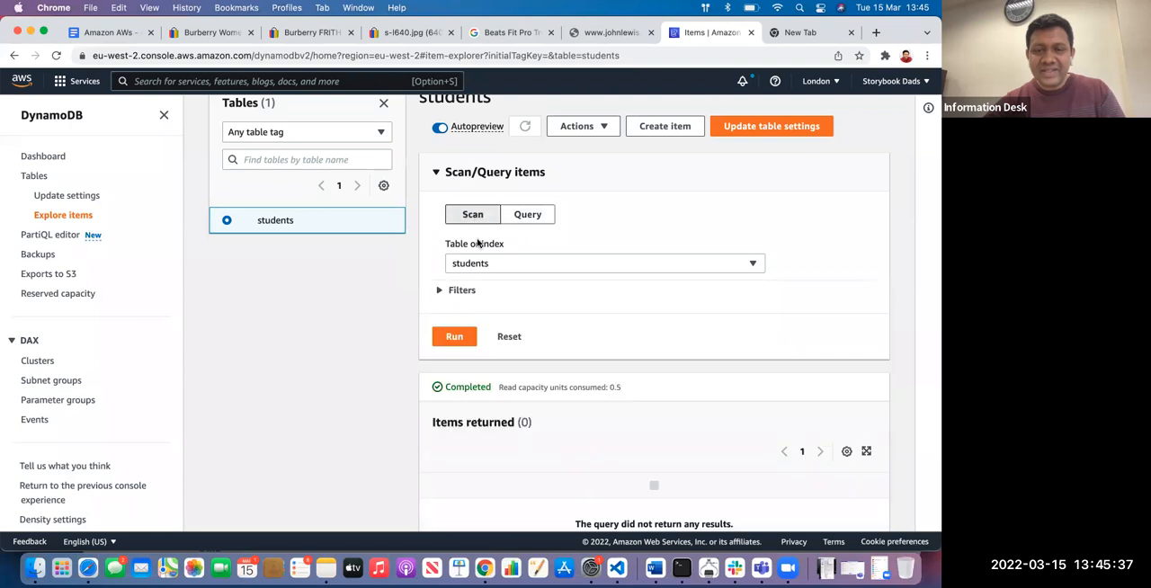
click(457, 336)
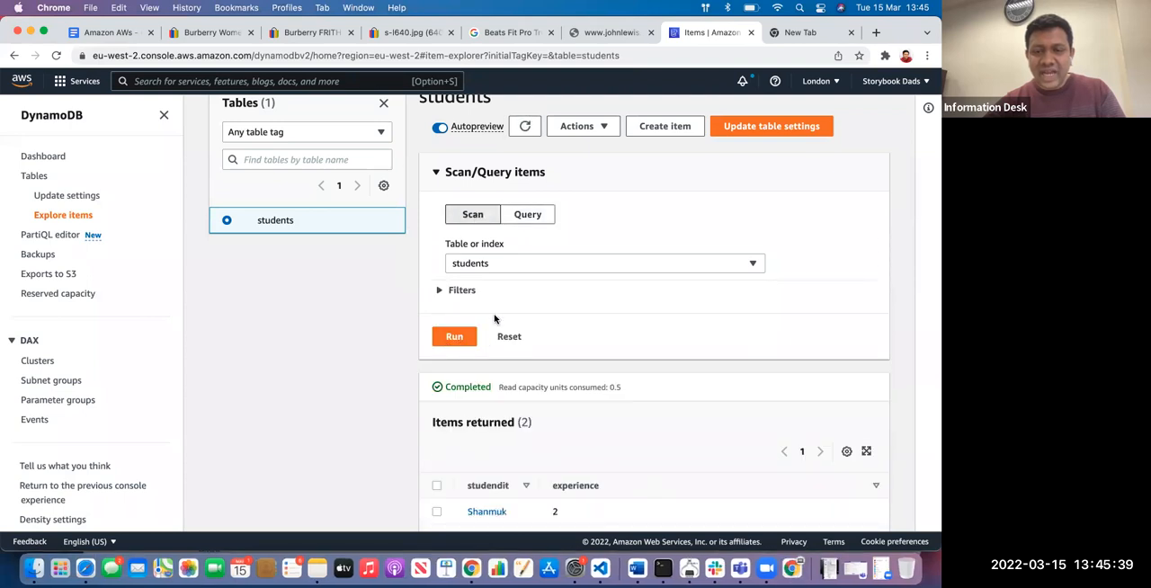
scroll(504, 324, down, 1)
Expand the scan filters to examine their options and compare the Query and Scan modes
click(467, 259)
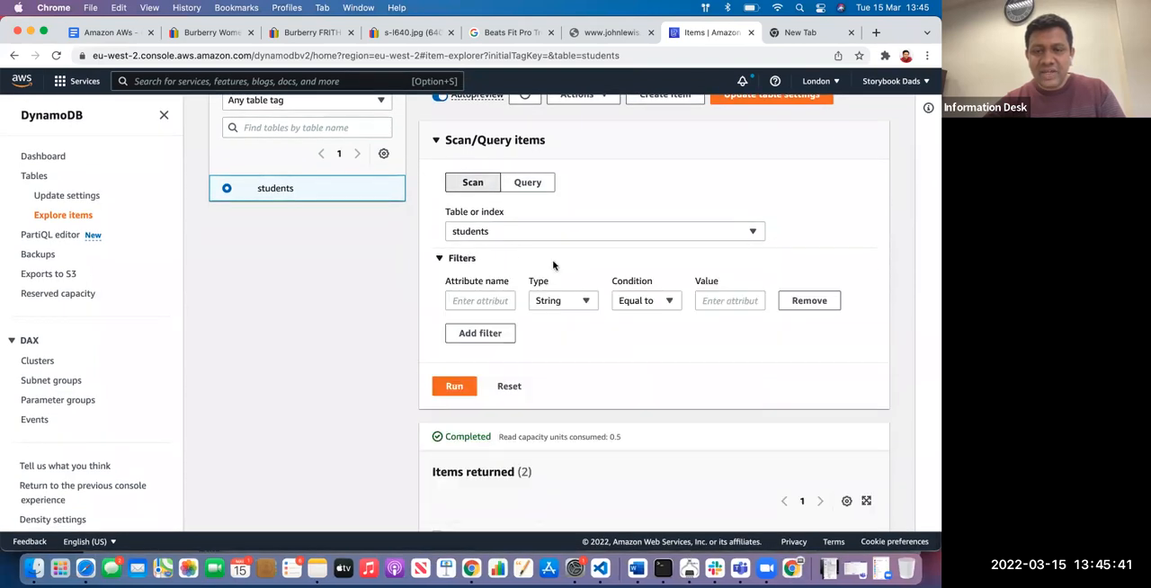
scroll(521, 261, down, 2)
scroll(521, 214, up, 2)
click(527, 163)
click(467, 171)
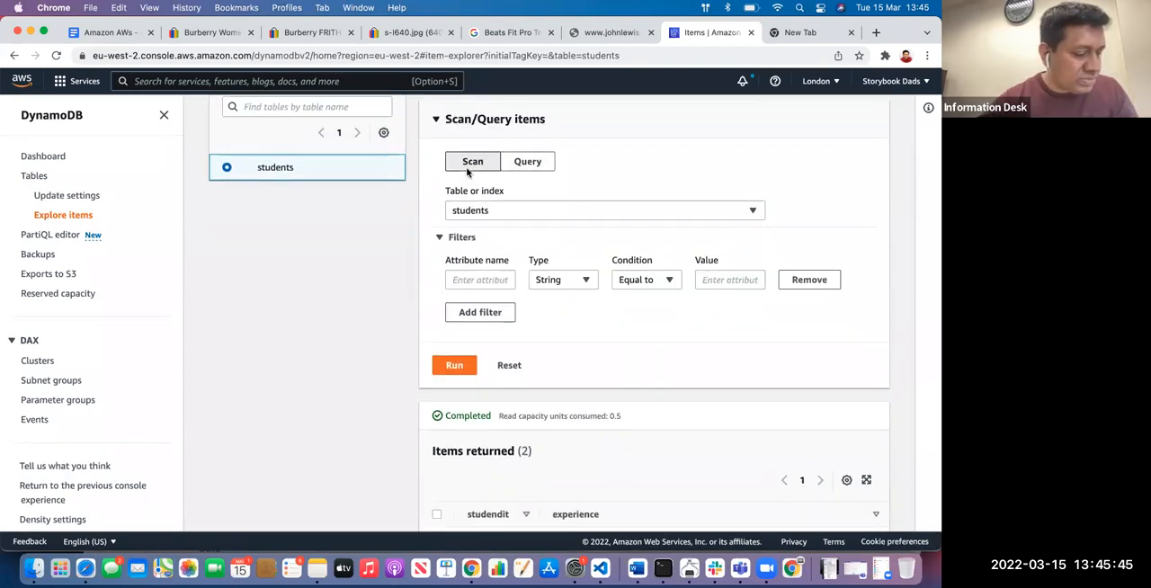
Check which actions are available for the students table's items without choosing one
scroll(514, 182, up, 1)
scroll(514, 183, up, 3)
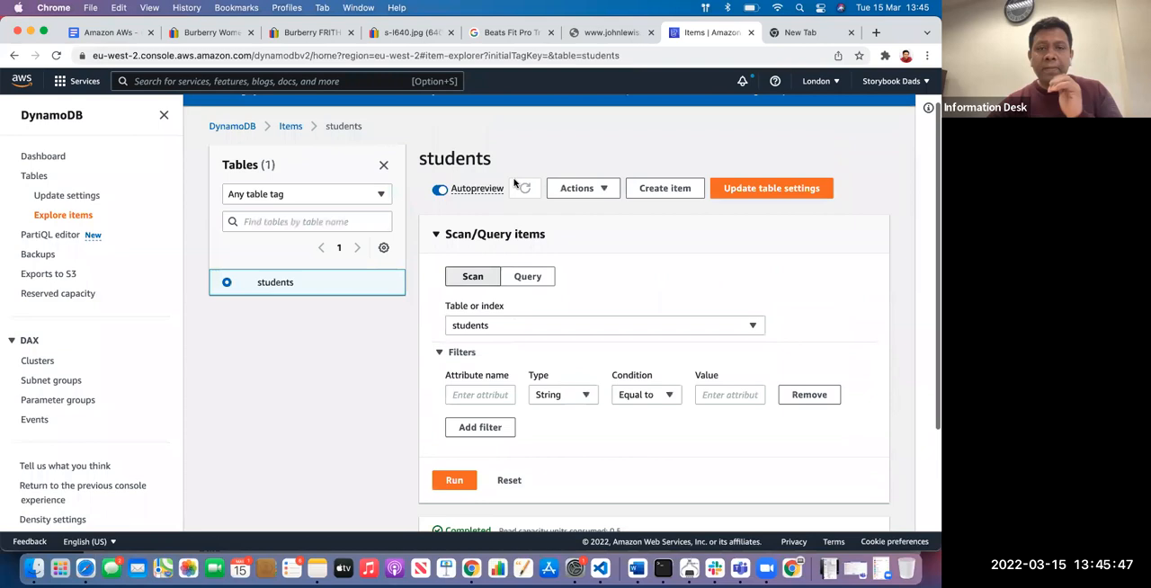
click(580, 238)
click(580, 237)
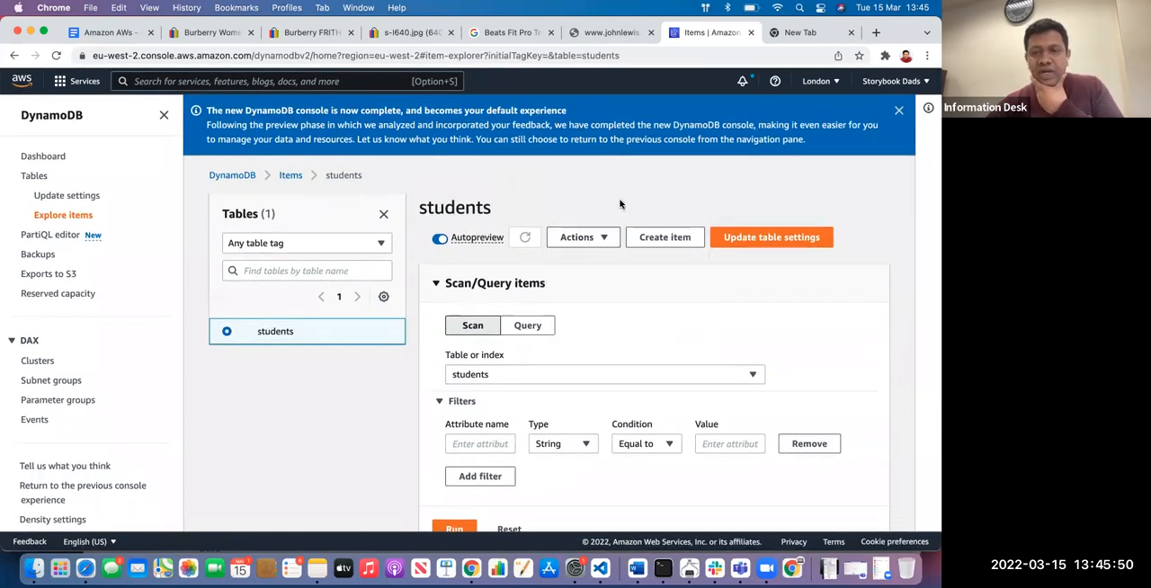
click(580, 238)
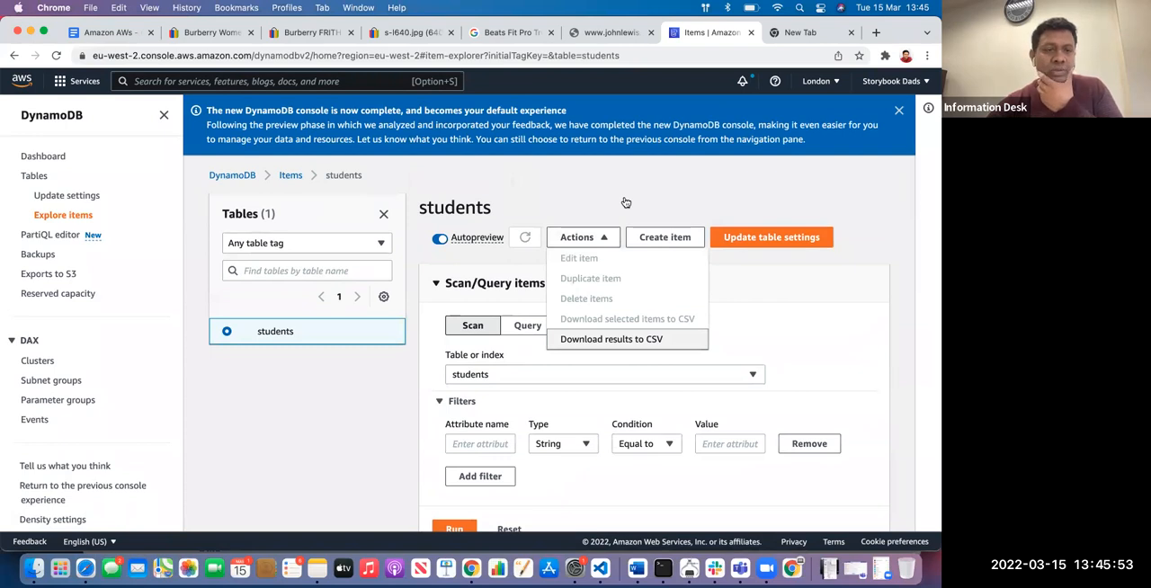
click(626, 203)
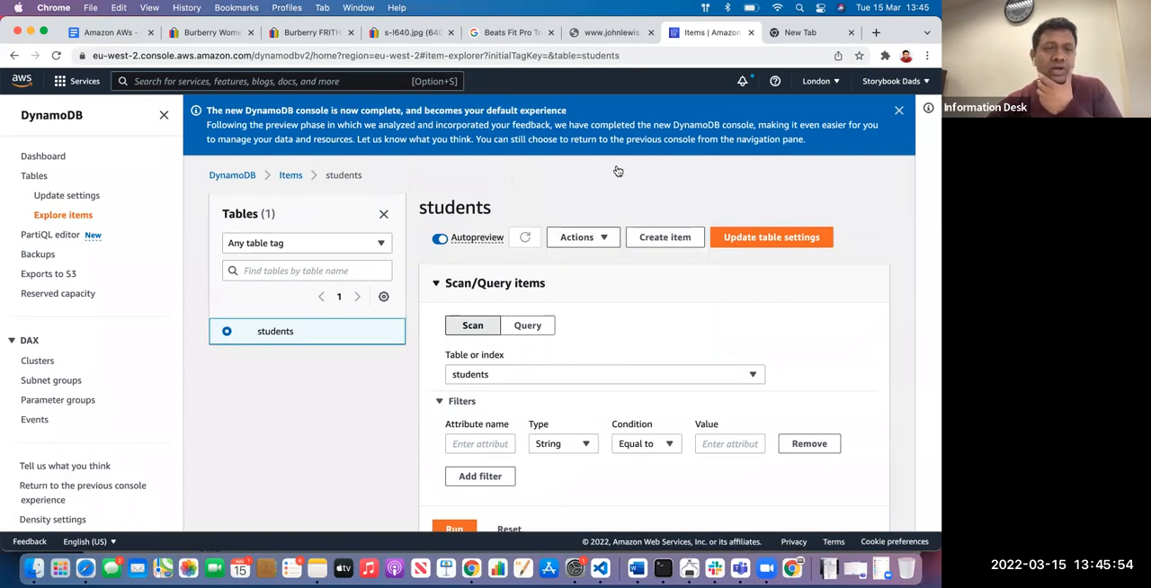
Review the AWS services list in the Amazon AWs document and return to the DynamoDB console
click(109, 32)
click(359, 420)
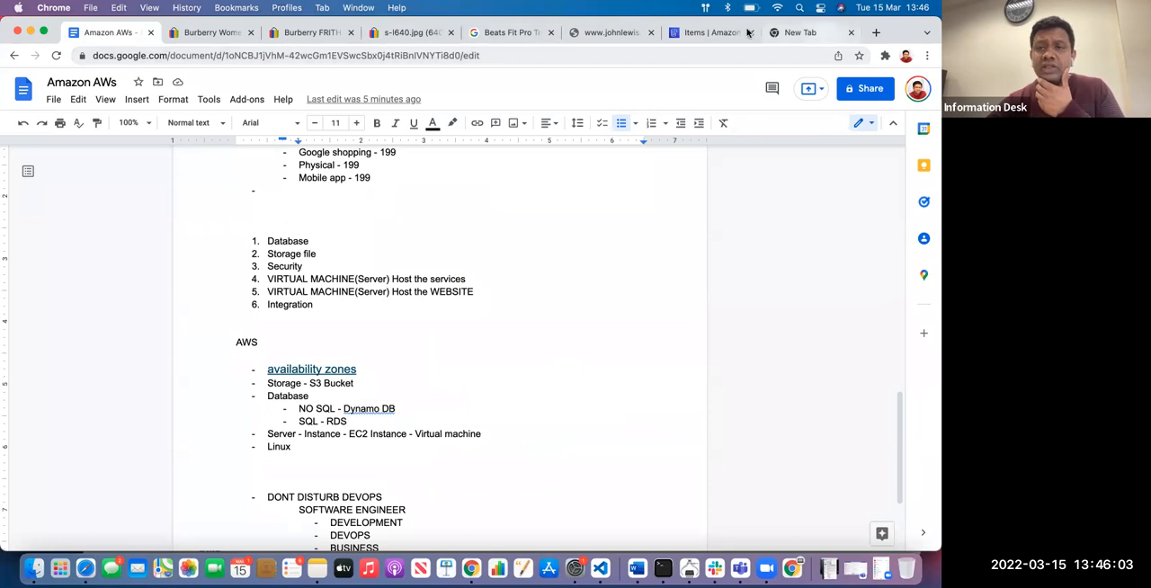
click(716, 33)
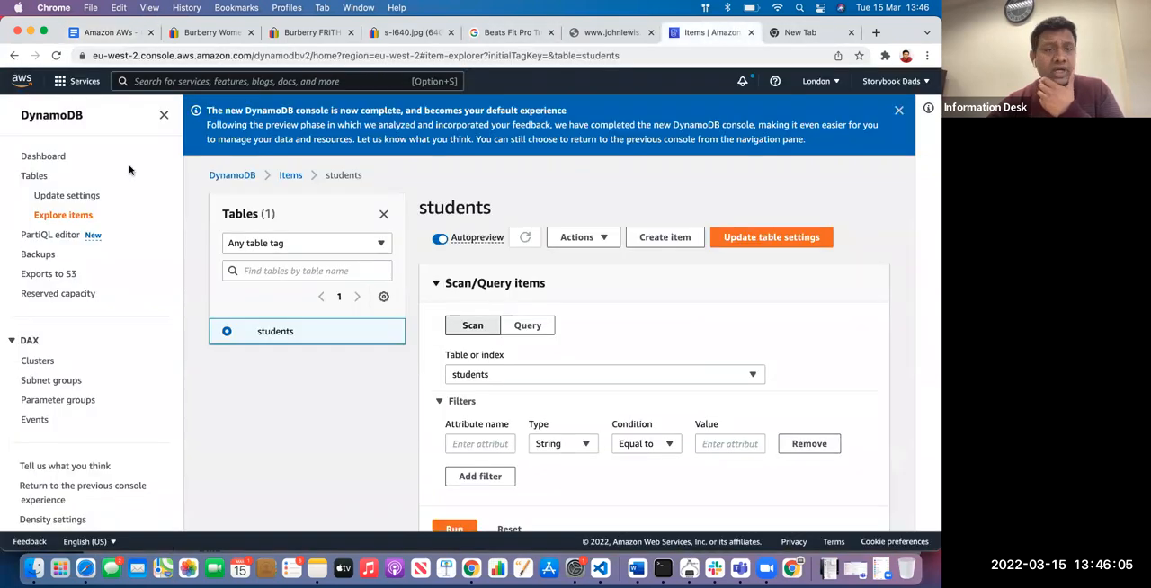
Collapse the DynamoDB navigation and list the services in the AWS Database category
click(164, 116)
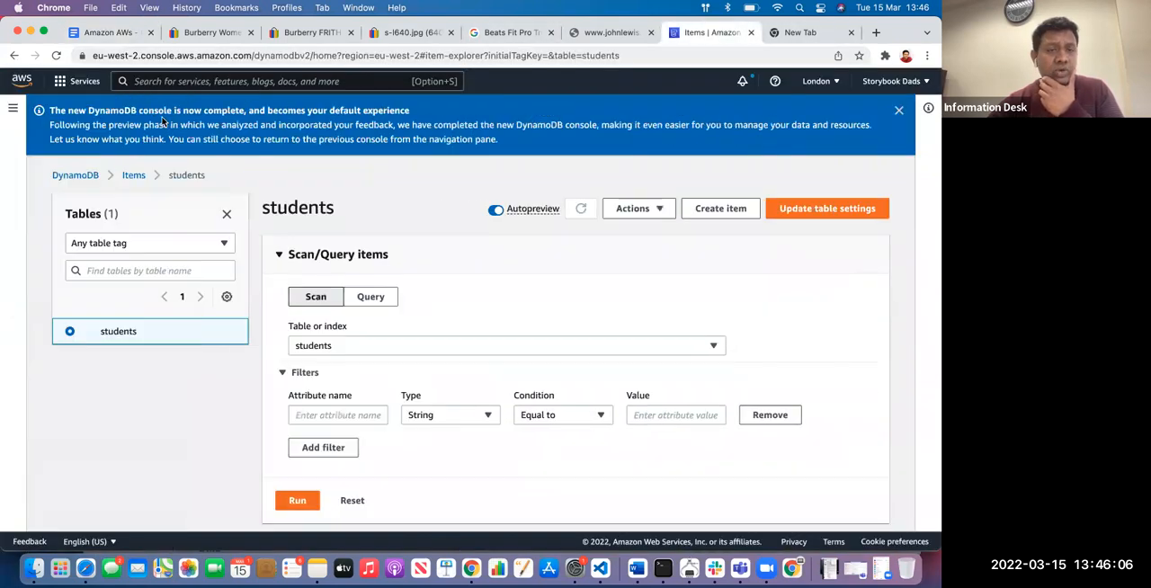
click(68, 86)
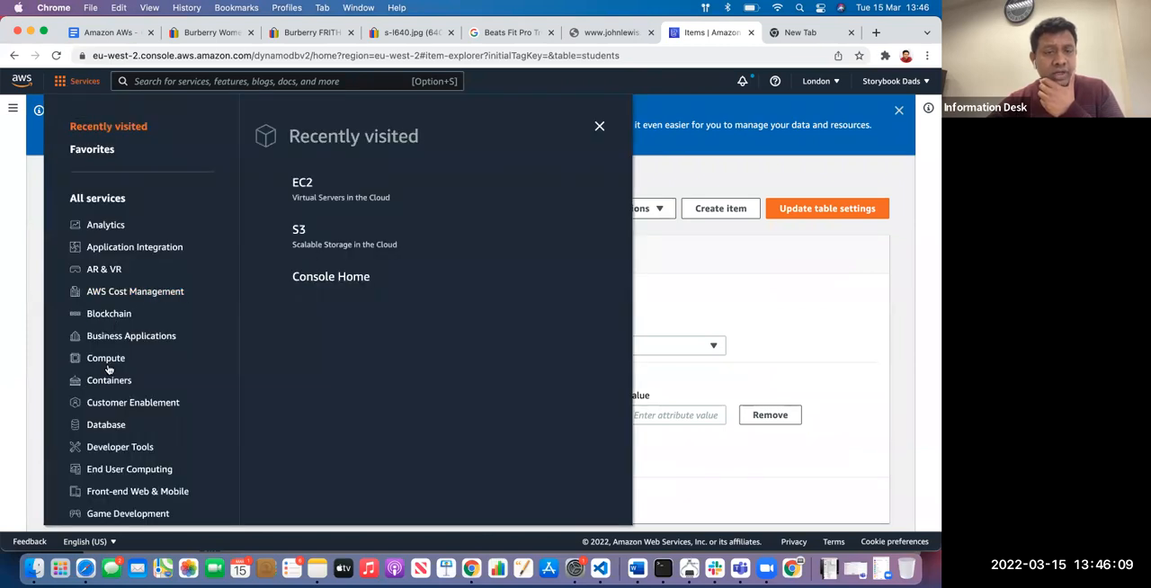
scroll(97, 392, down, 2)
click(97, 375)
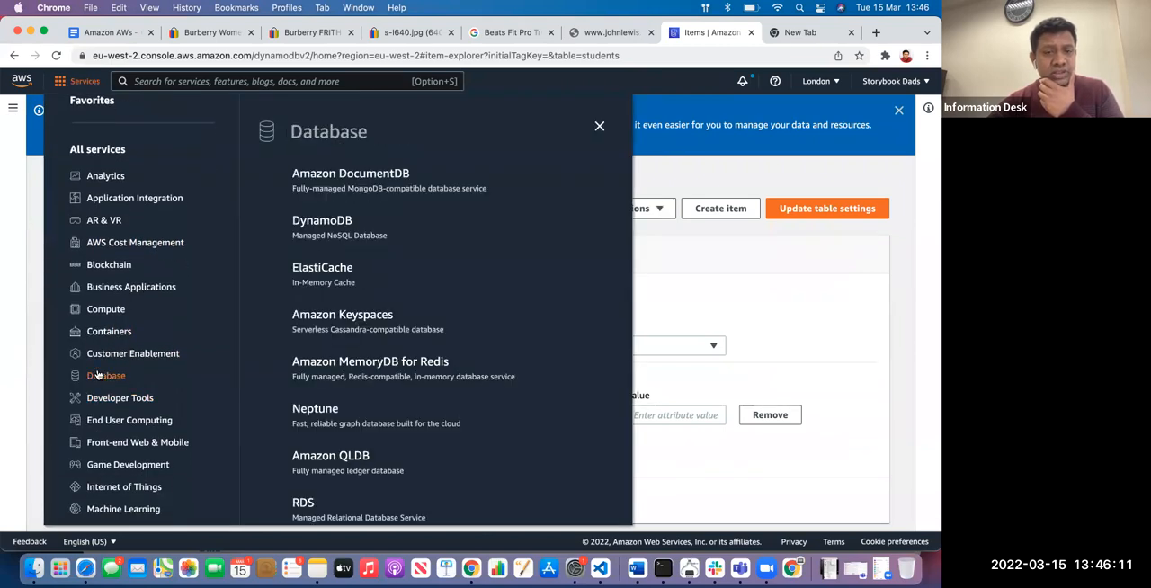
Open the RDS service from the Database category and start creating a database to view the available engine options
scroll(282, 318, down, 2)
click(301, 406)
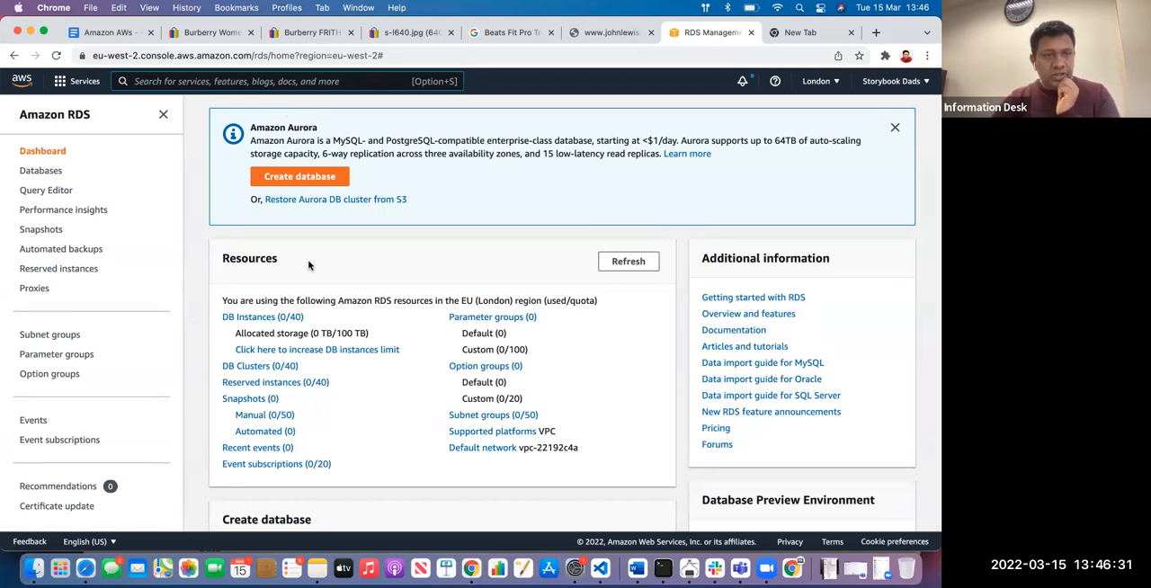
click(298, 177)
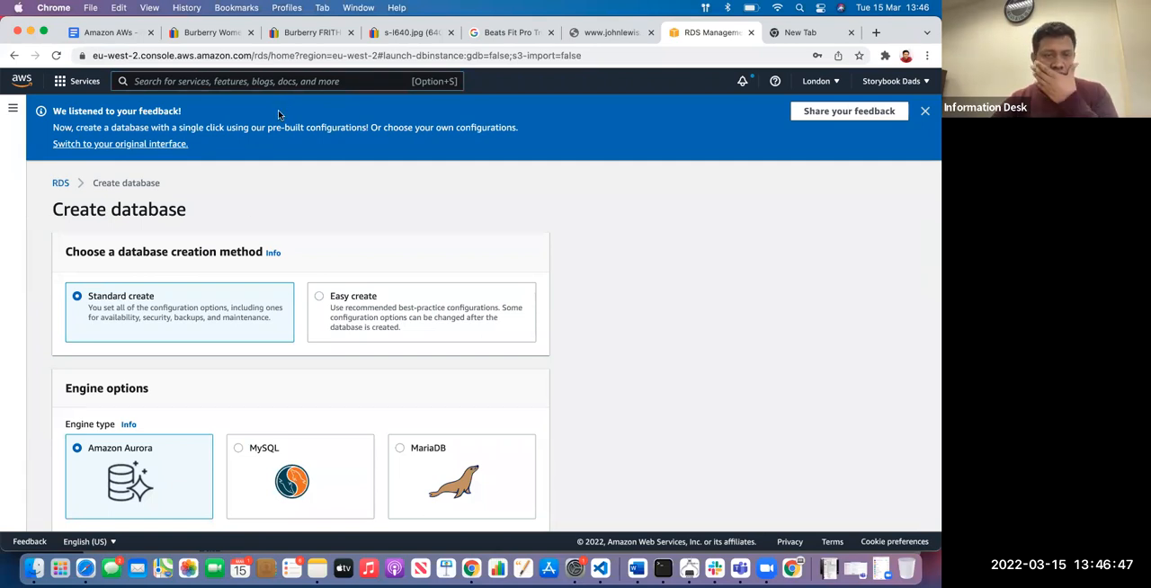
scroll(249, 207, down, 5)
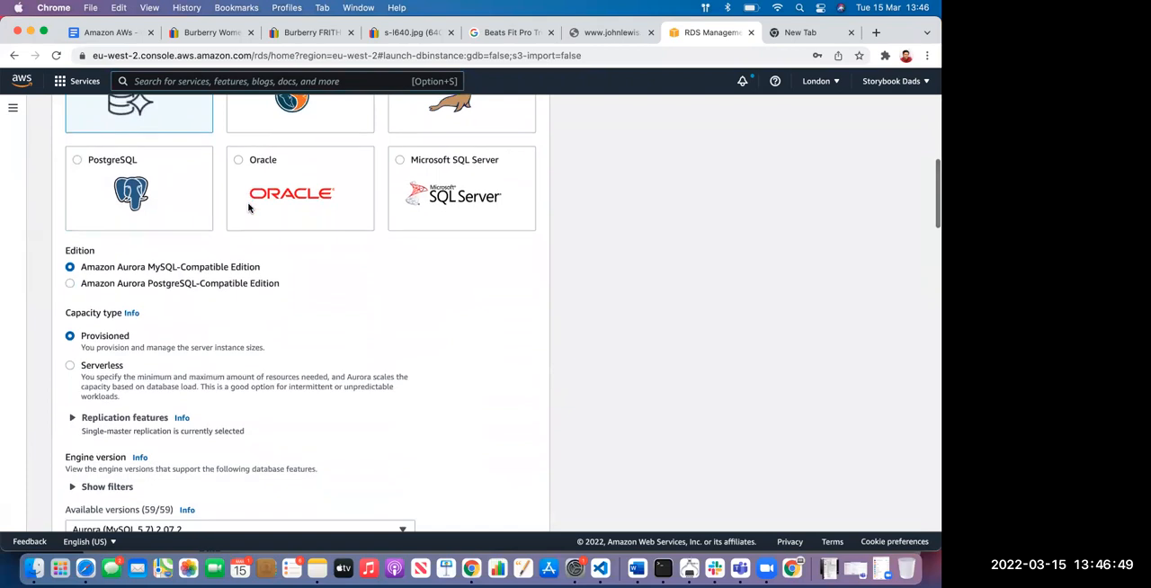
scroll(249, 207, up, 5)
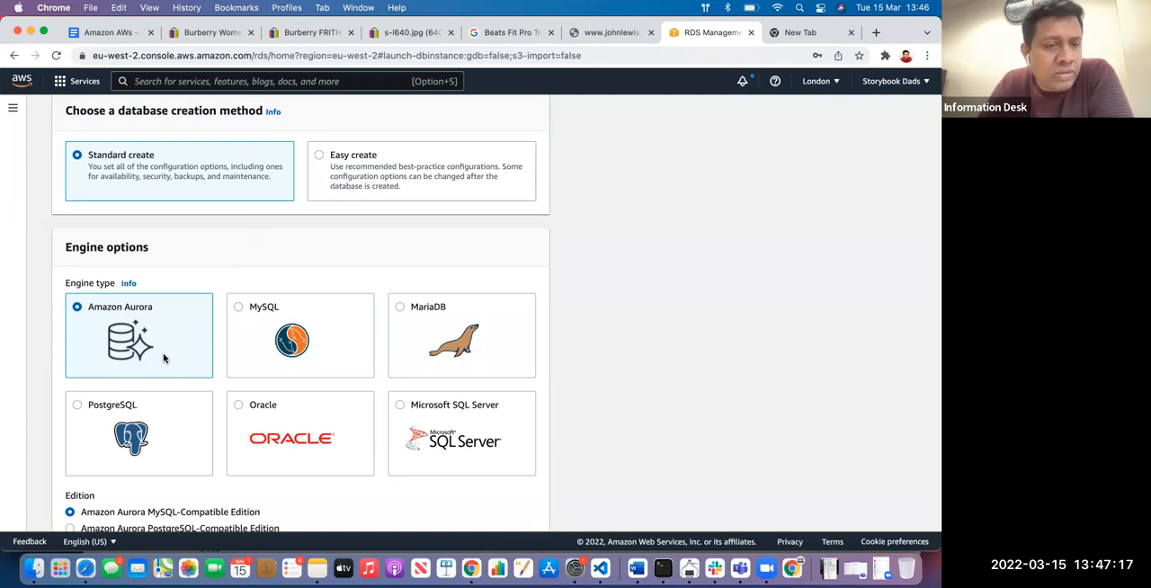
Select the MySQL, Microsoft SQL Server, Oracle and PostgreSQL engine types one after another to compare their options
click(251, 359)
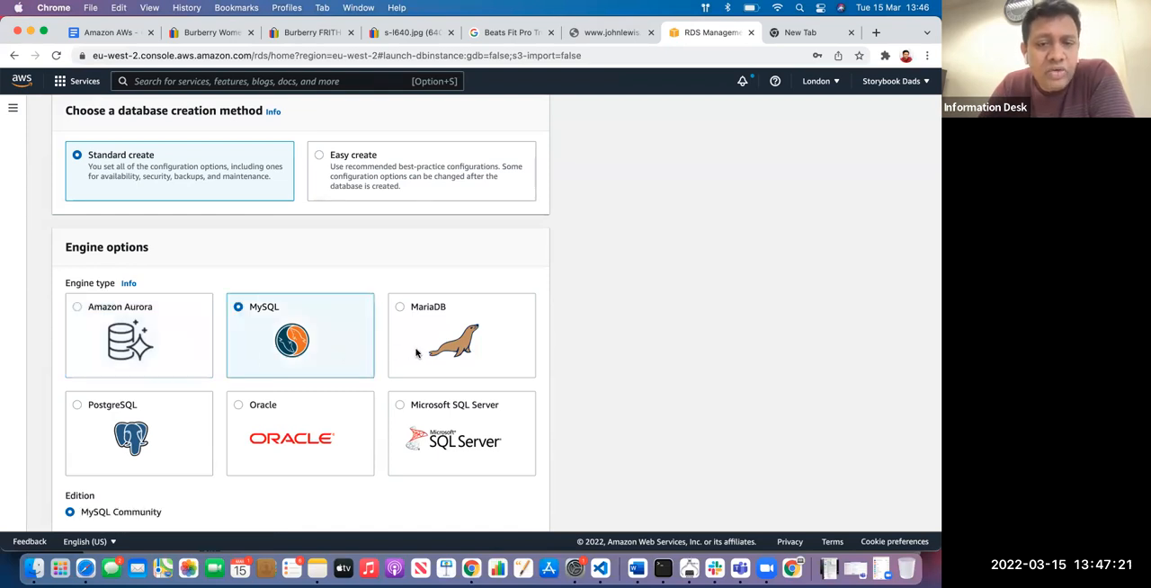
click(423, 426)
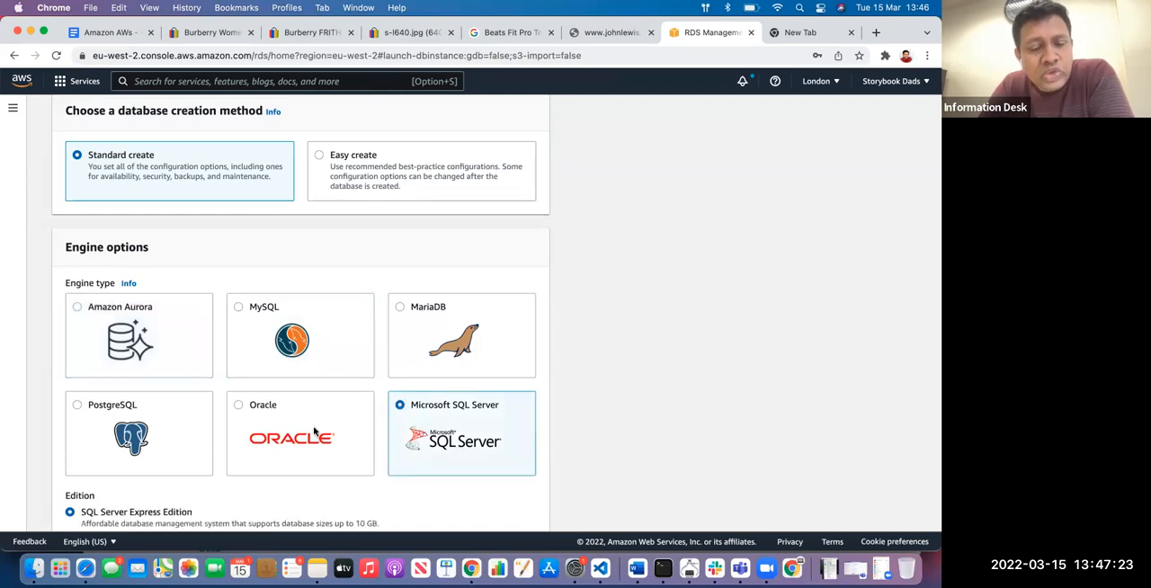
click(313, 432)
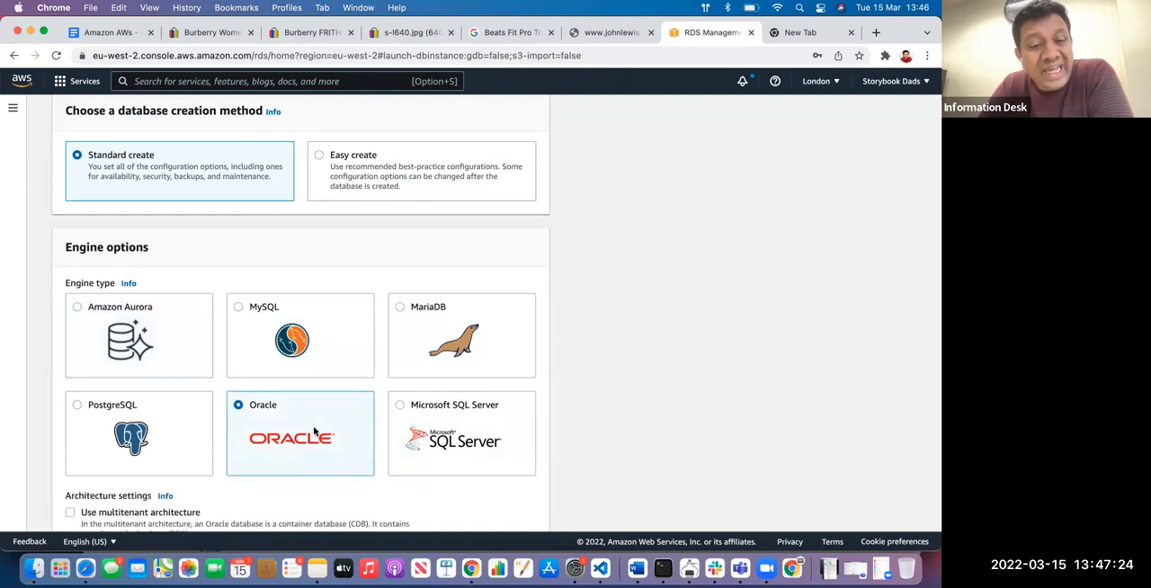
click(196, 422)
scroll(196, 422, down, 3)
scroll(196, 422, up, 3)
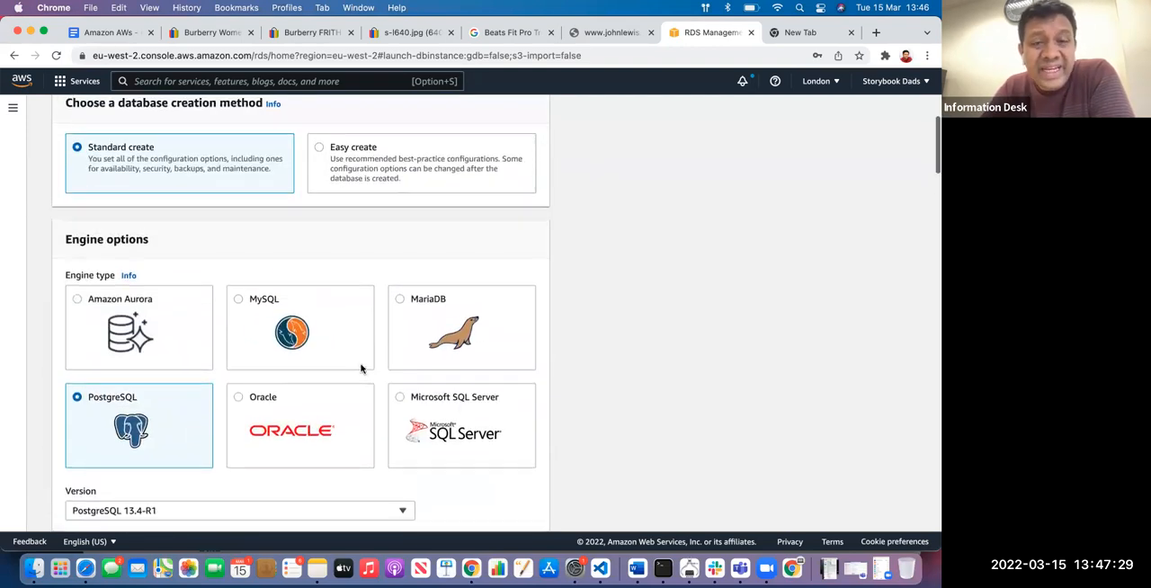
Change the database creation method to Easy create, try Microsoft SQL Server, and settle on the MySQL engine
scroll(364, 364, up, 3)
click(439, 286)
scroll(440, 286, down, 3)
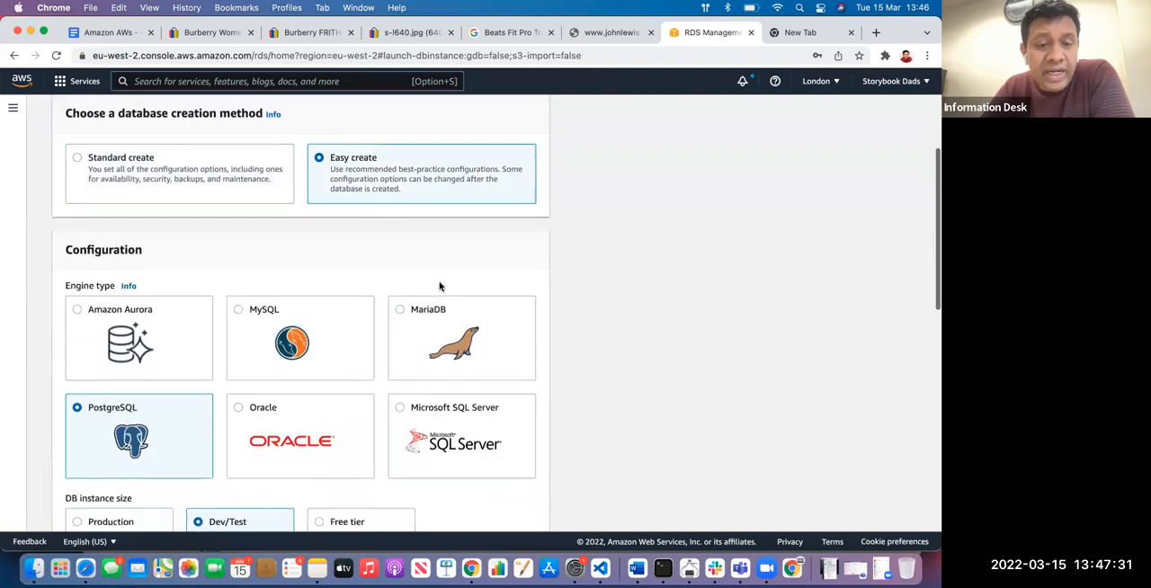
scroll(439, 286, up, 2)
scroll(439, 286, down, 3)
click(440, 328)
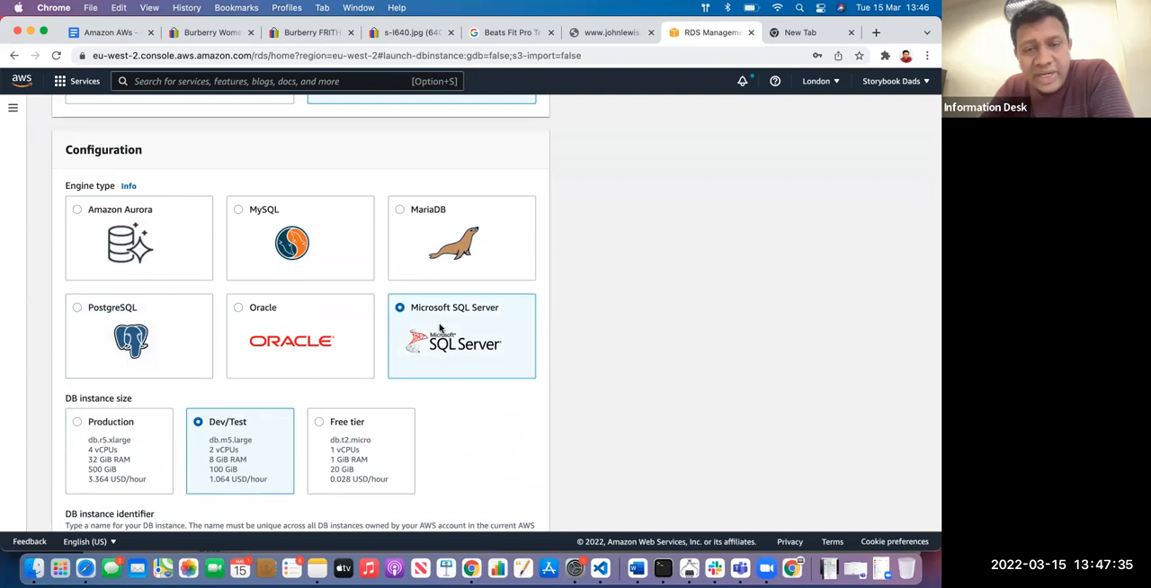
click(319, 251)
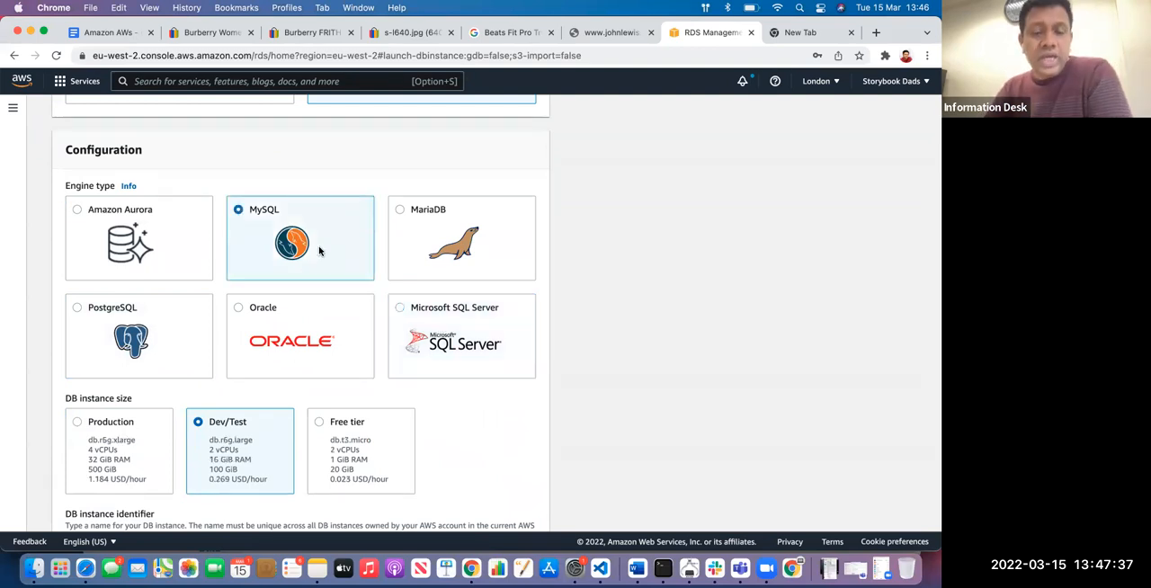
Set the DB instance size for the MySQL database to Free tier
scroll(290, 280, down, 1)
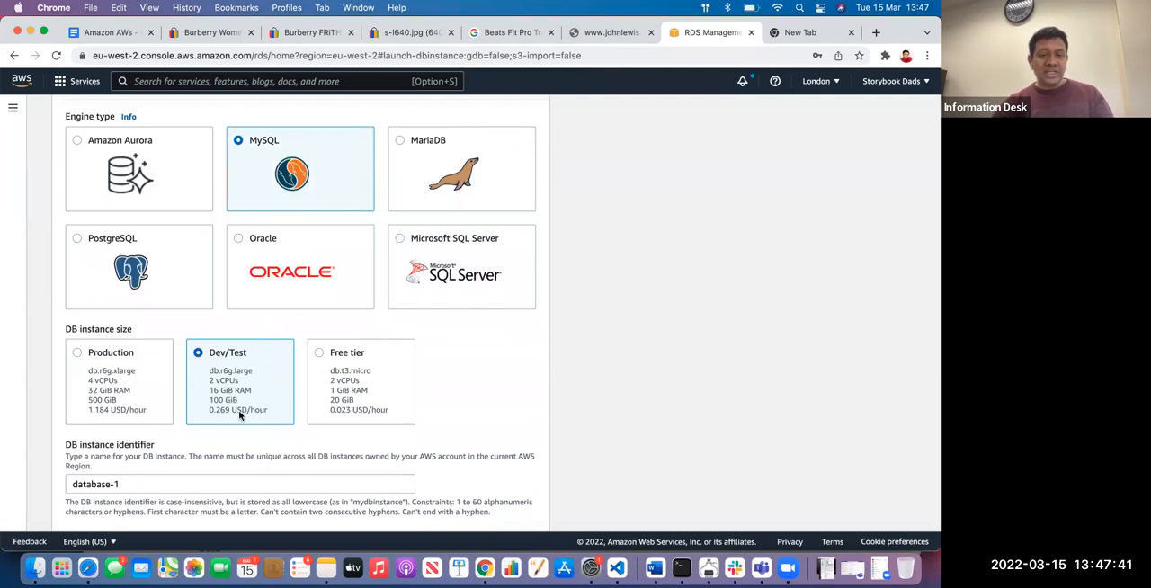
click(379, 399)
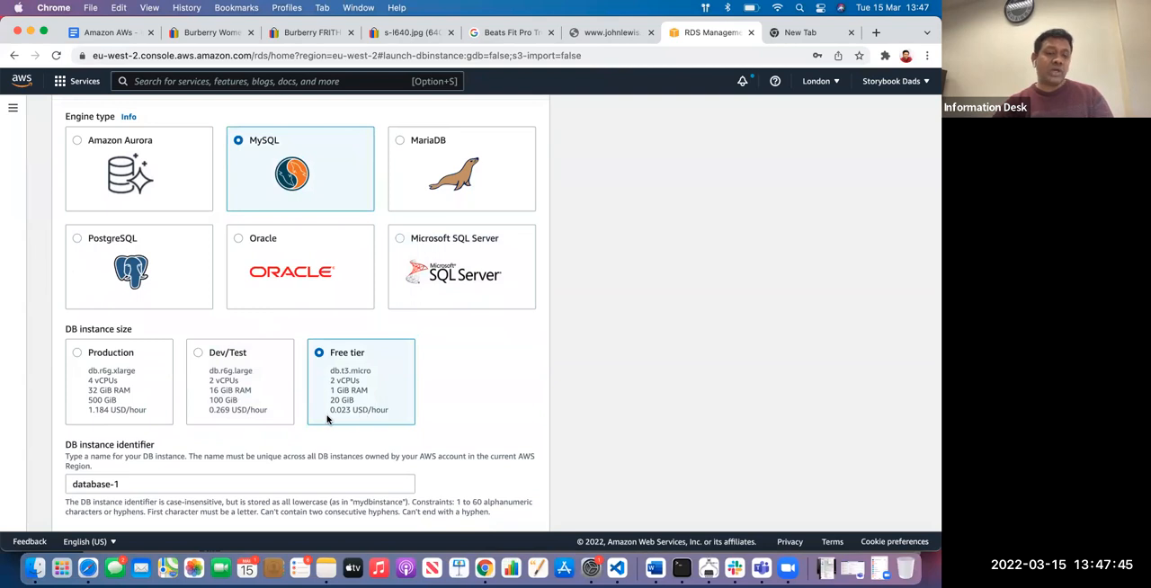
scroll(216, 378, up, 5)
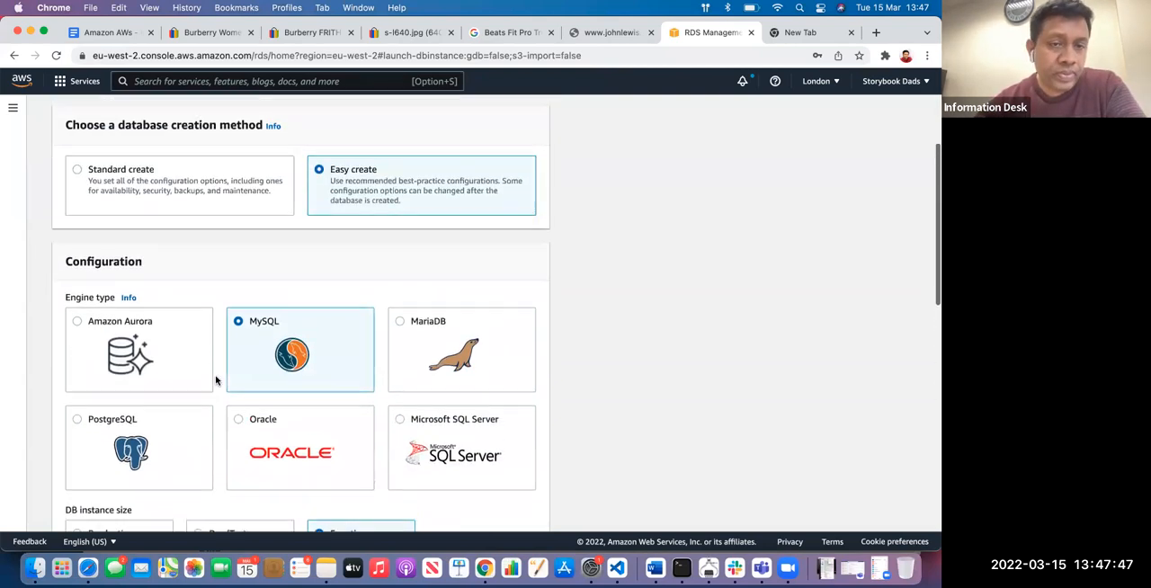
scroll(234, 262, up, 2)
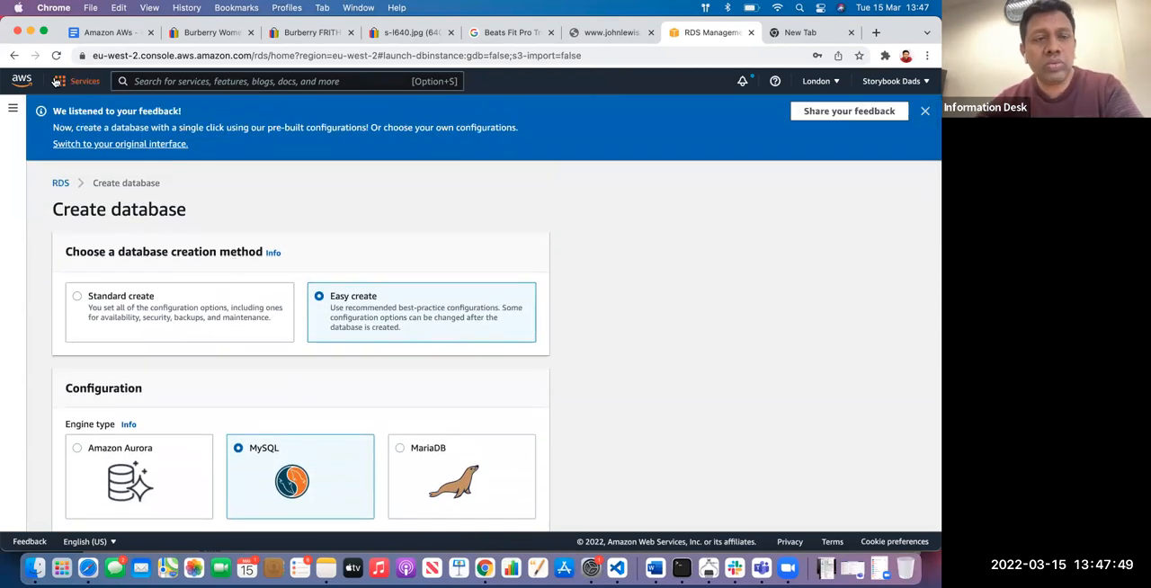
Review the Database entries in the Amazon AWs document and return to the RDS console
click(102, 34)
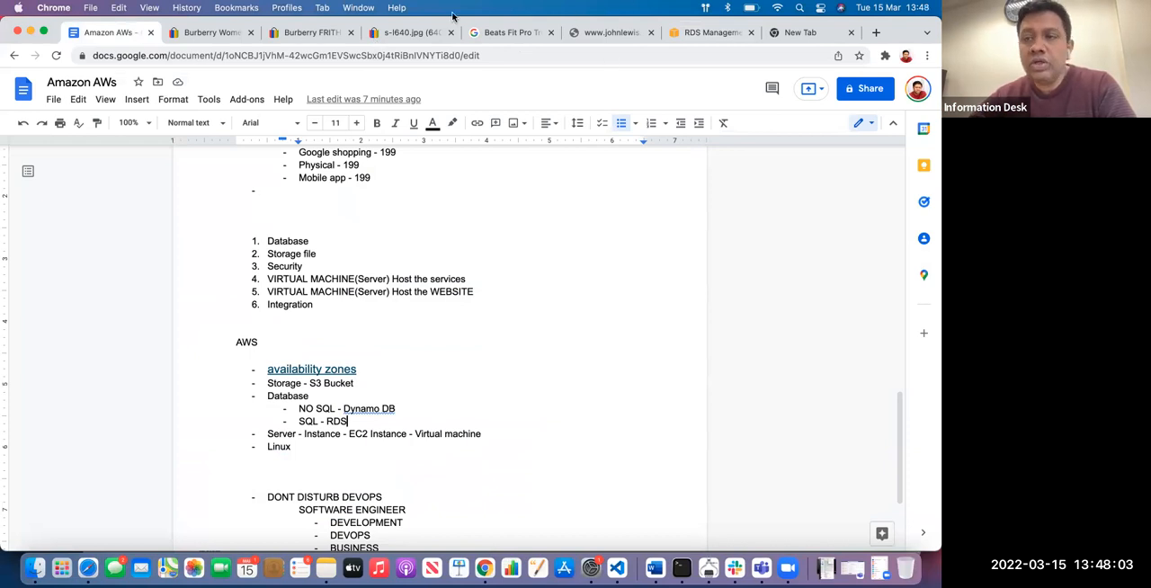
click(634, 232)
click(707, 36)
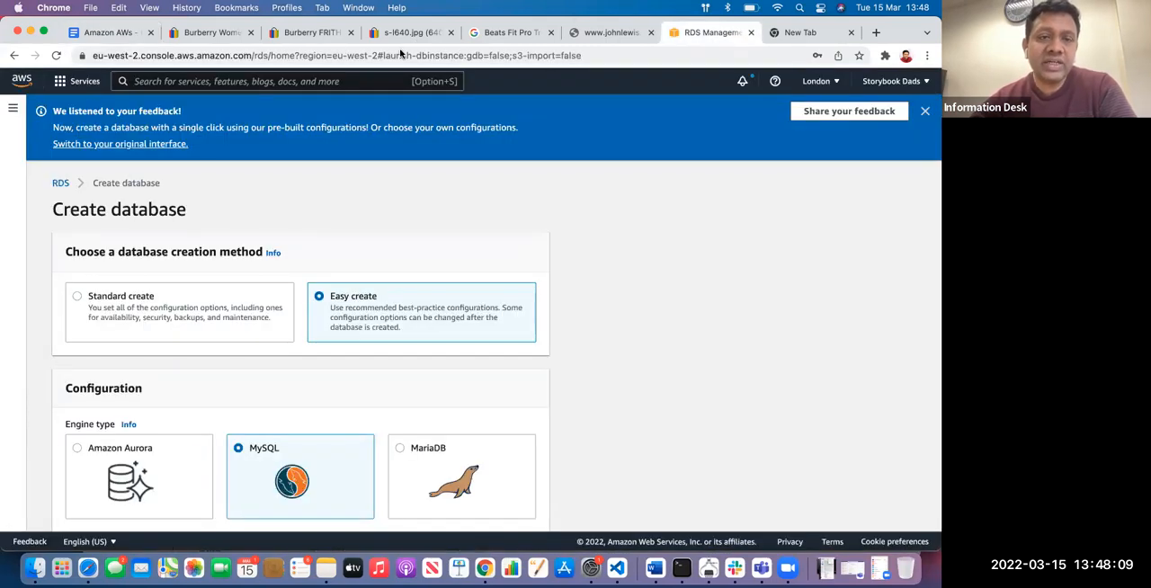
Search the AWS services for ec2 and open the EC2 dashboard to view its instance launching section
click(304, 82)
text(e)
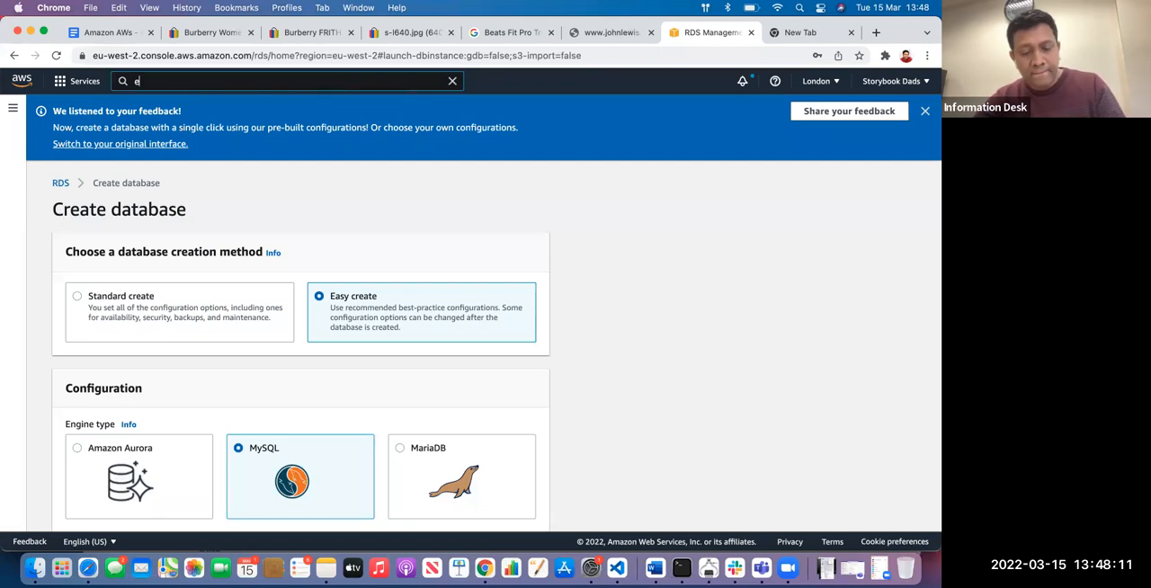
text(c2)
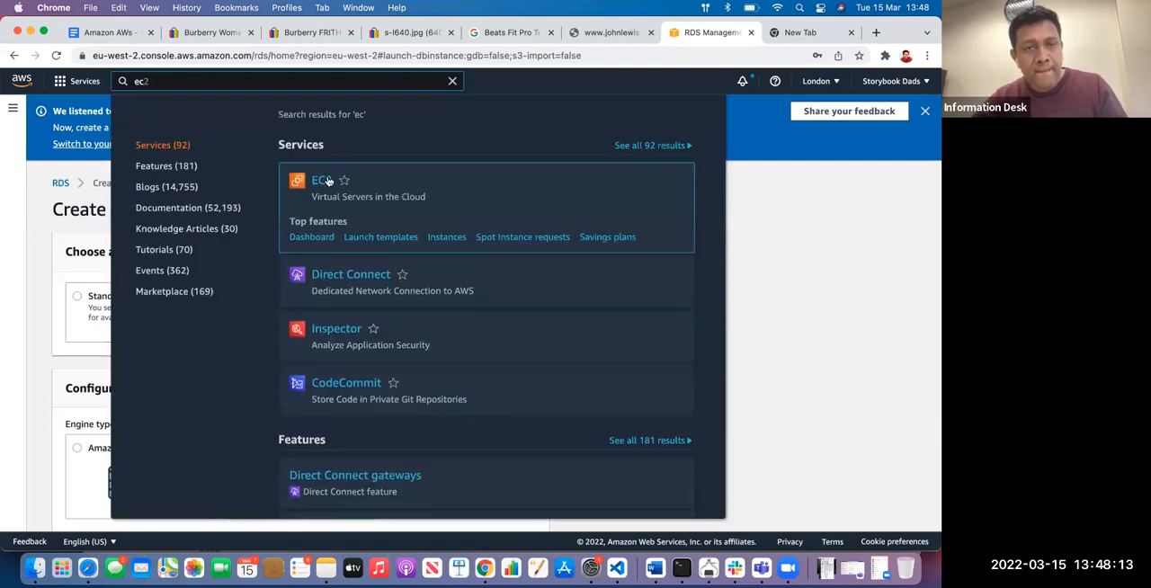
click(326, 181)
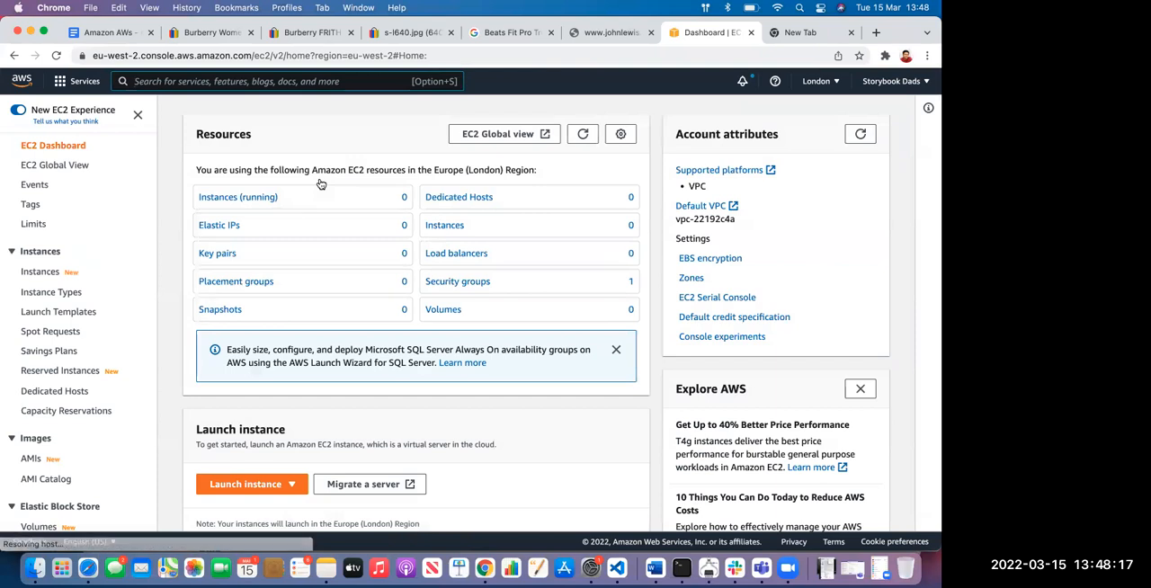
scroll(292, 268, down, 5)
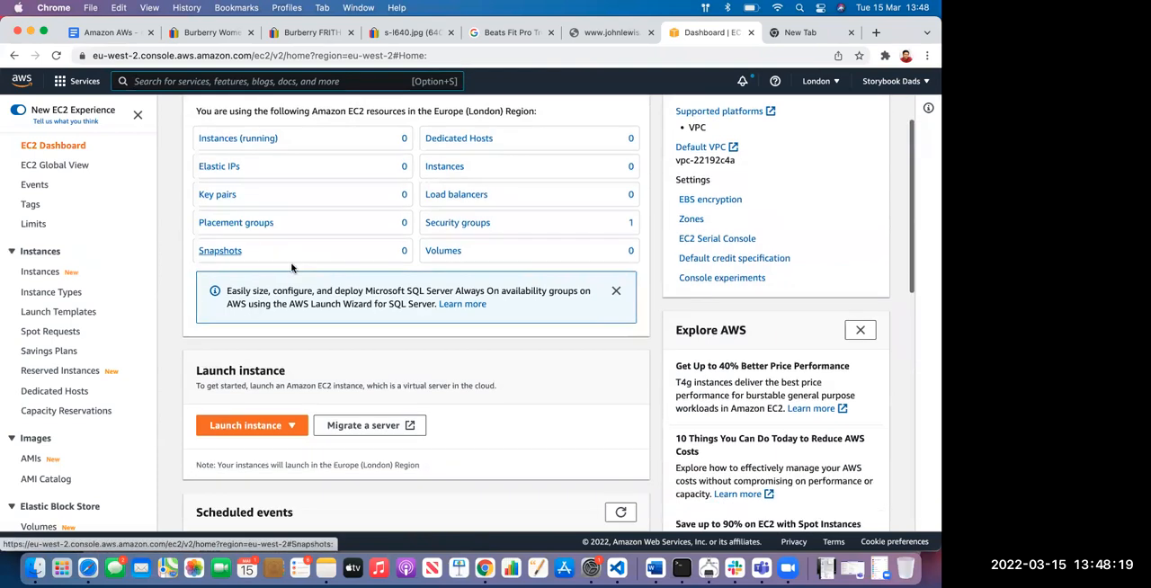
scroll(291, 264, down, 2)
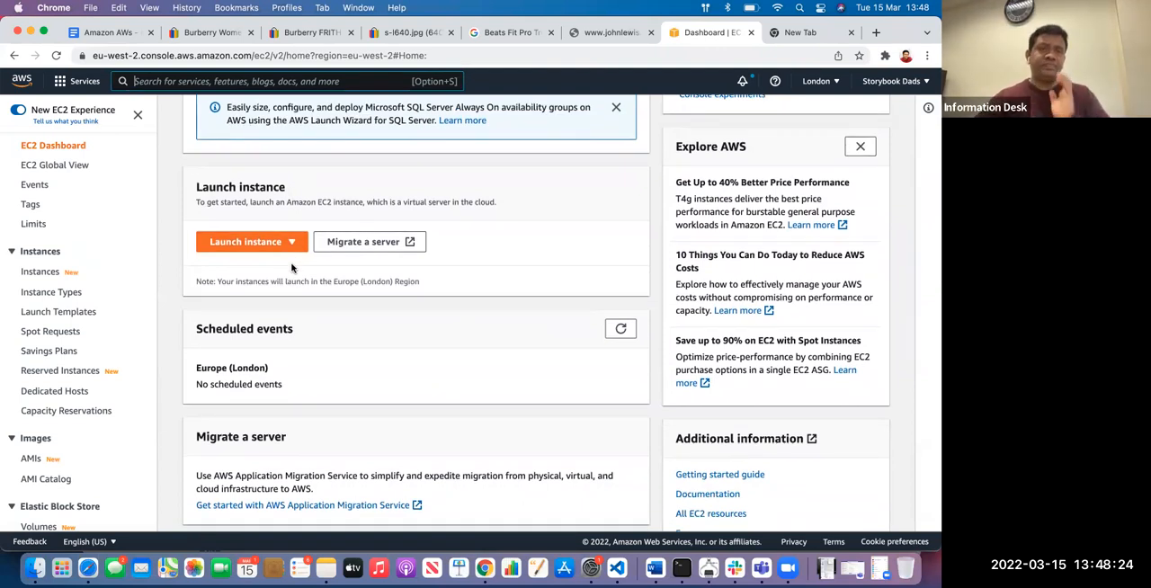
Switch to the Amazon AWs document and indent the Linux bullet beneath the Server entry
click(108, 32)
scroll(285, 277, down, 3)
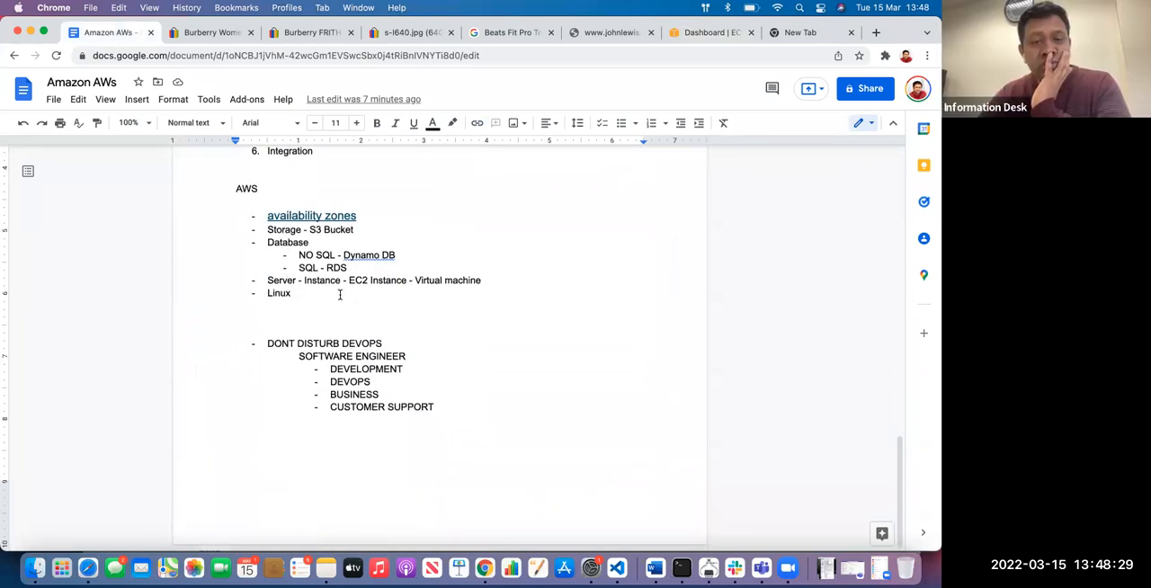
key(Left)
key(Left)
key(Left)
key(Left)
key(Left)
key(Tab)
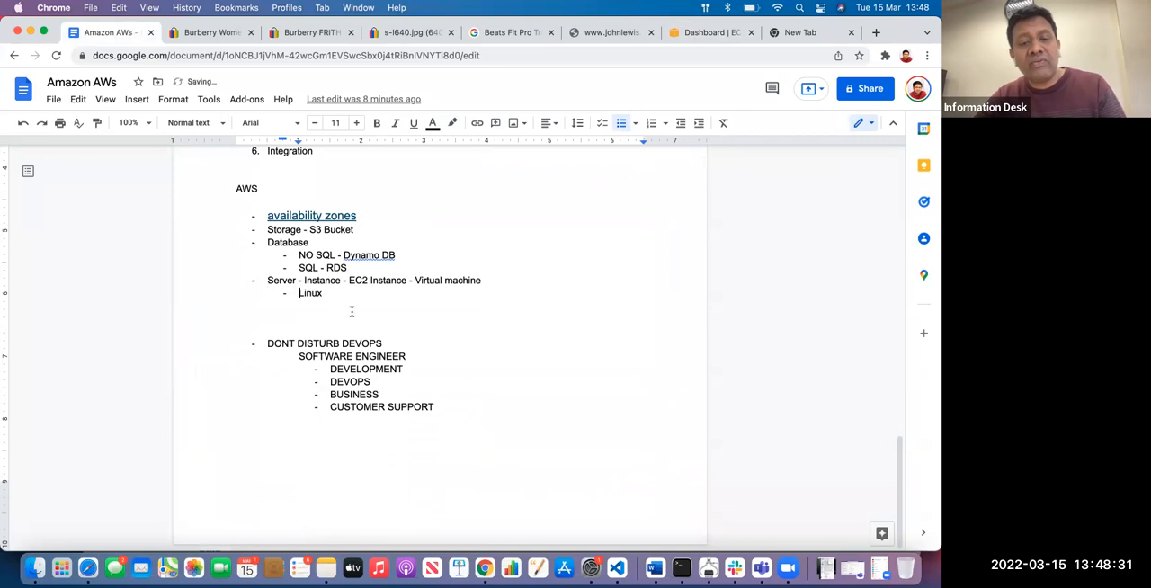
Add an "Instance" bullet above Linux with a nested bullet reading "Webse"
key(Return)
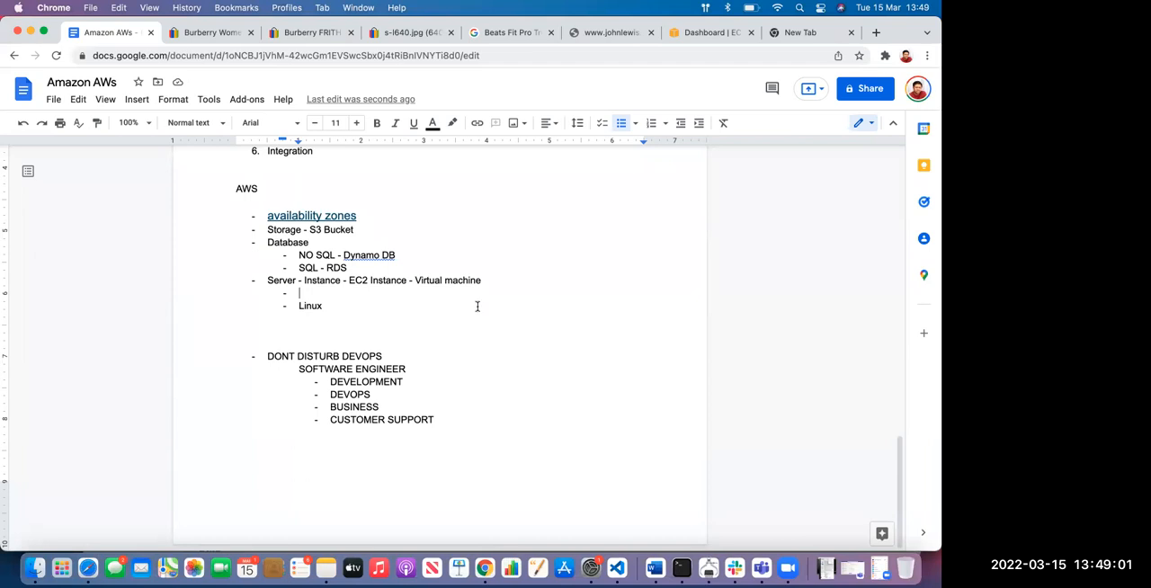
text(Web)
key(BackSpace)
key(BackSpace)
key(BackSpace)
text(Instance)
key(Return)
text(Webse)
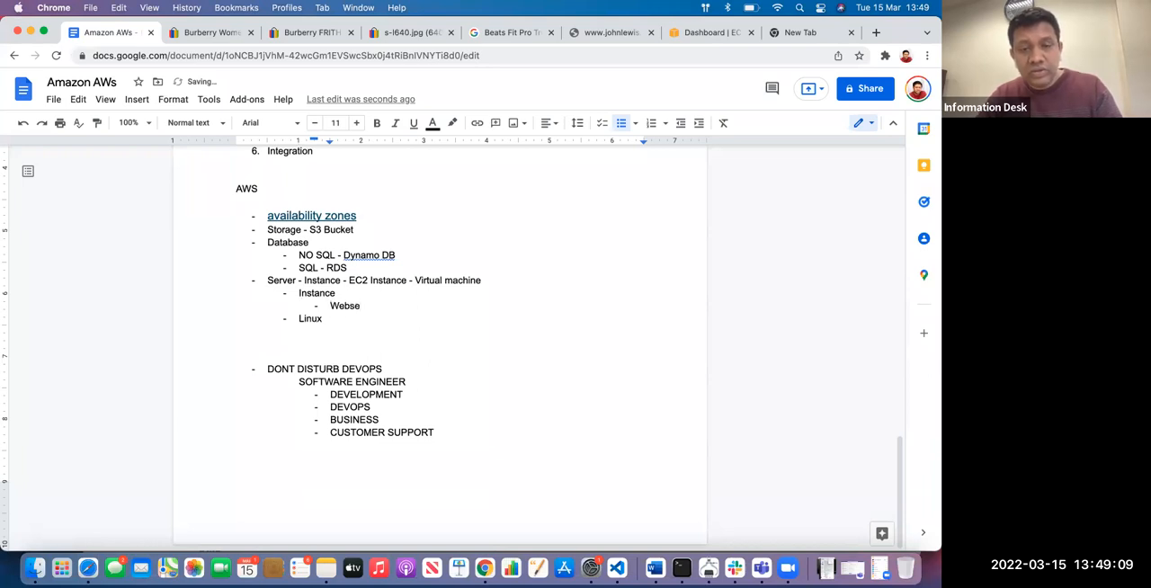
Insert a "UNIX" bullet under Instance and nest the Webse bullet one level beneath it
key(Home)
key(Return)
key(Up)
text(UNIX)
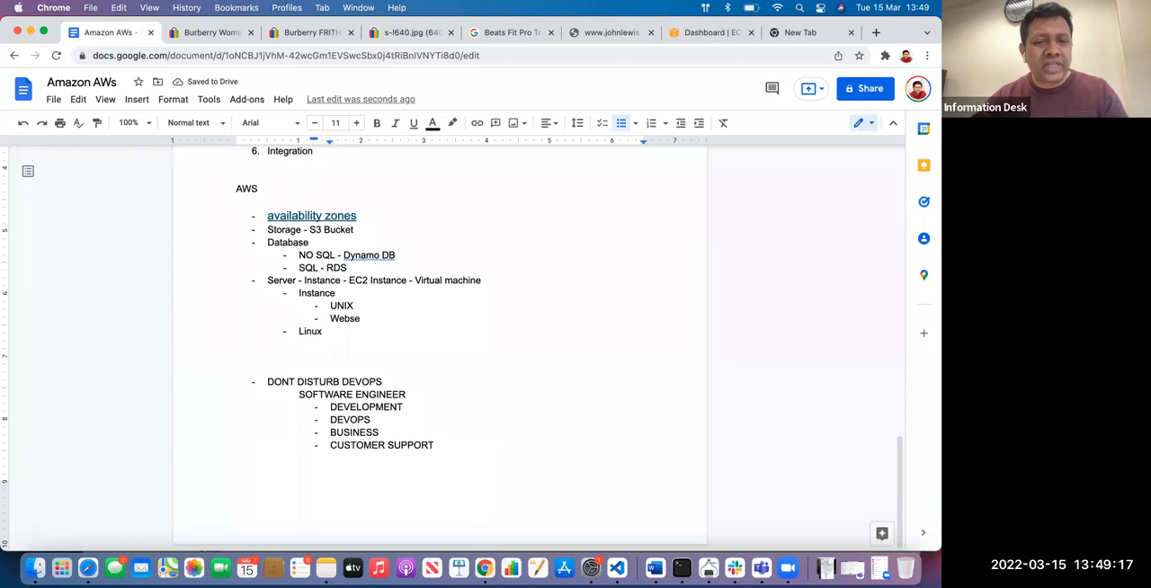
key(Left)
key(Left)
key(Tab)
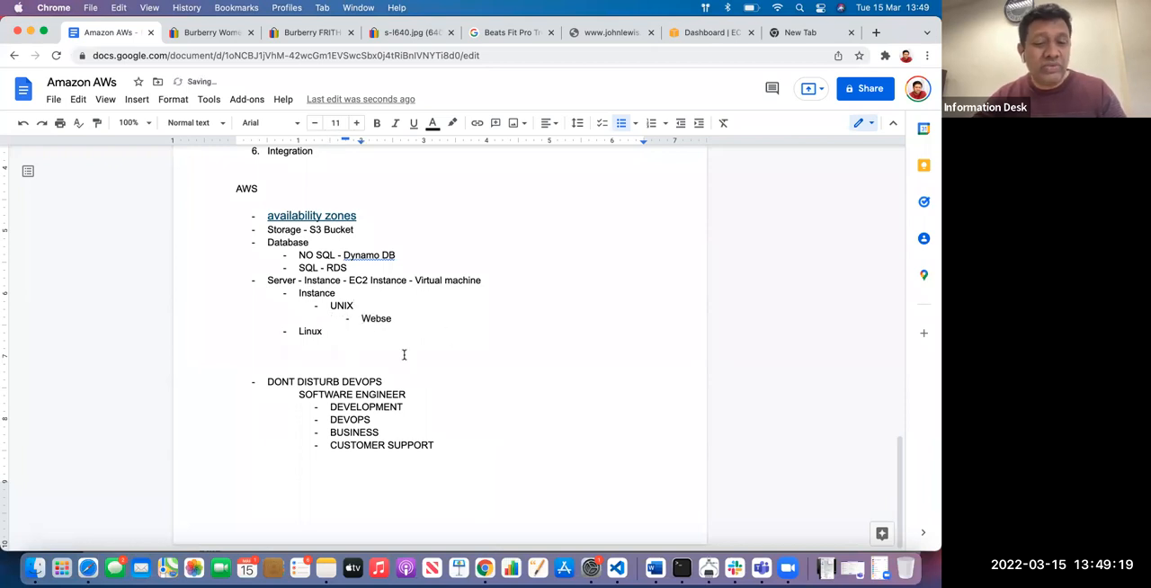
Delete the Linux bullet and the unfinished Webse bullet below UNIX
click(299, 329)
key(Tab)
Add a nested "Webserver" bullet beneath UNIX
key(Tab)
key(BackSpace)
key(BackSpace)
key(BackSpace)
key(BackSpace)
drag(393, 333, 297, 332)
key(BackSpace)
key(BackSpace)
key(BackSpace)
key(BackSpace)
key(BackSpace)
key(Return)
key(Tab)
text(W)
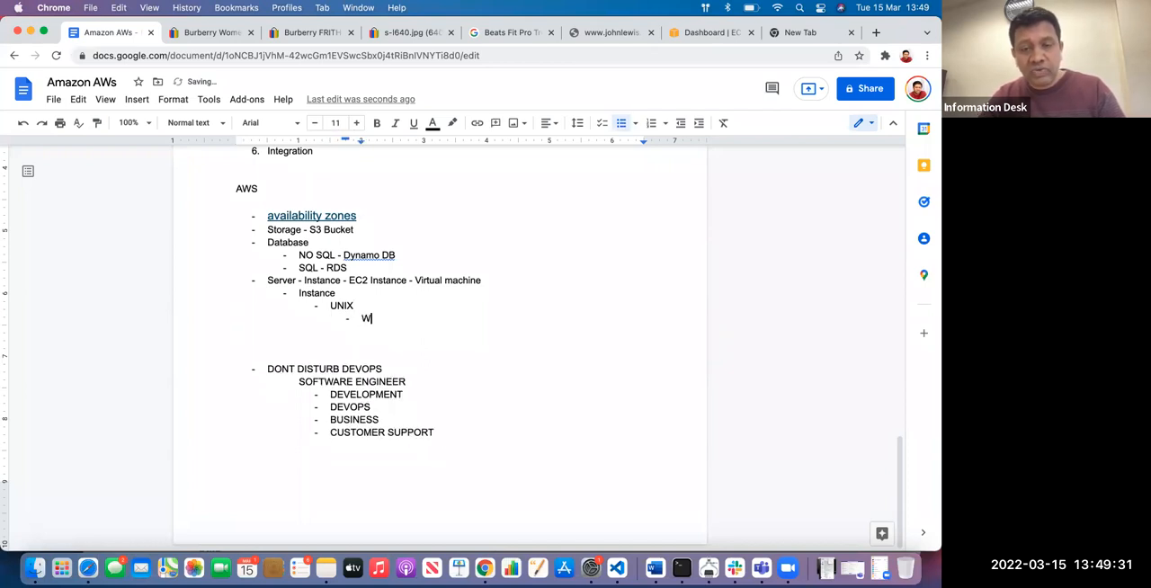
text(ebser)
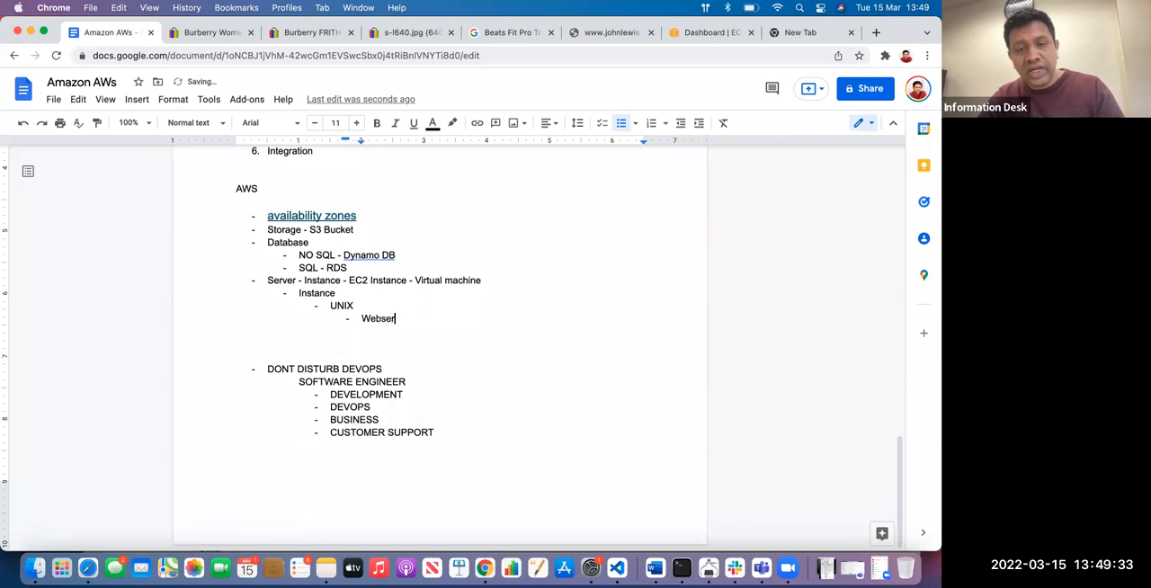
text(ver)
key(Return)
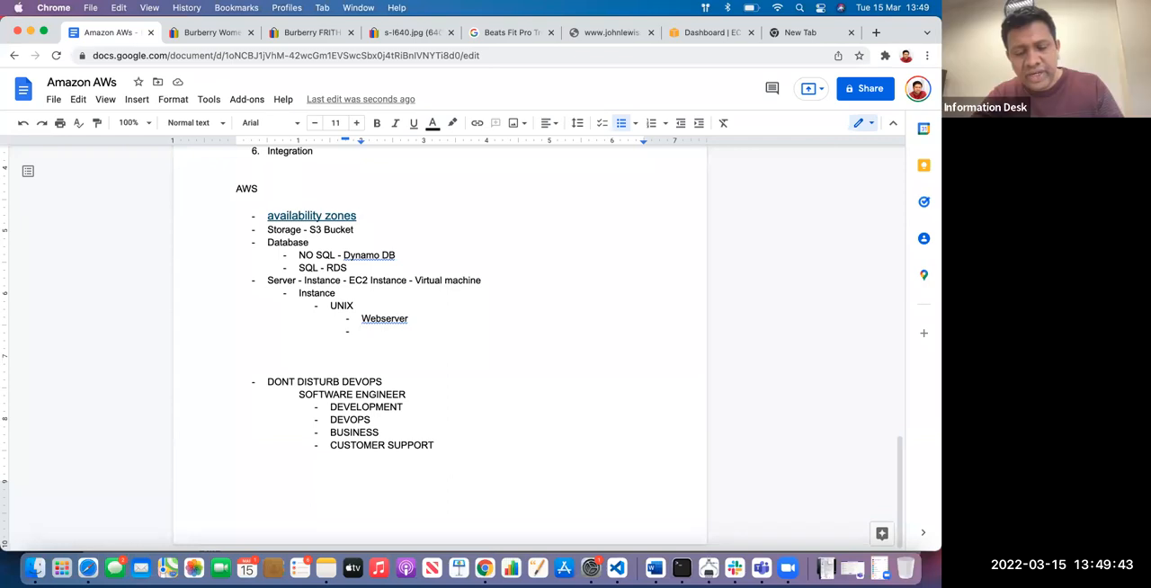
Add "API server" and "Mobile app server" bullets below Webserver at the same level
text(API )
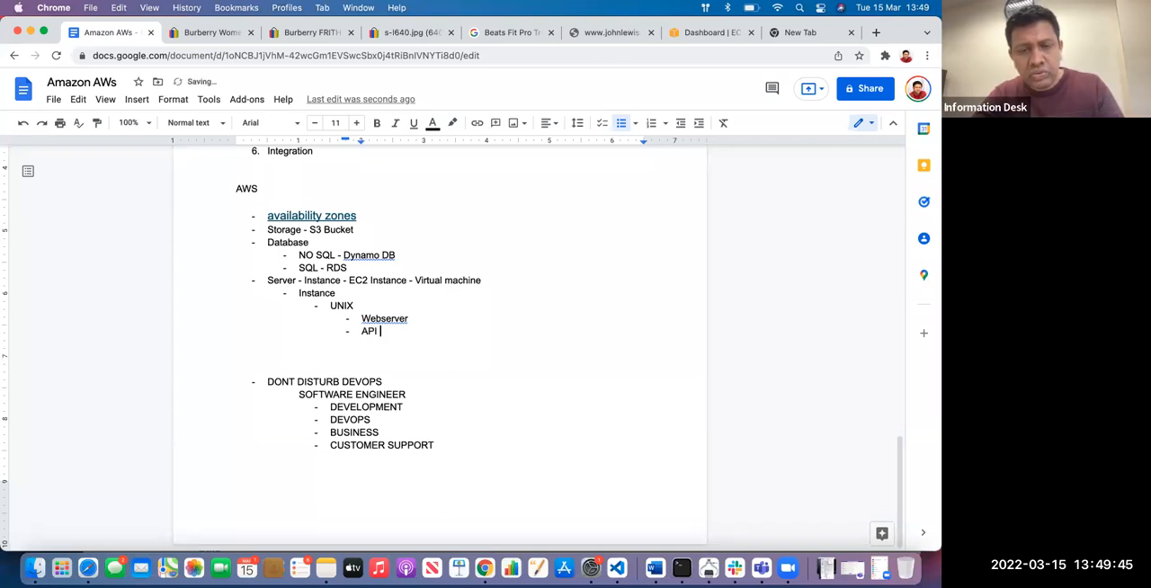
text(server)
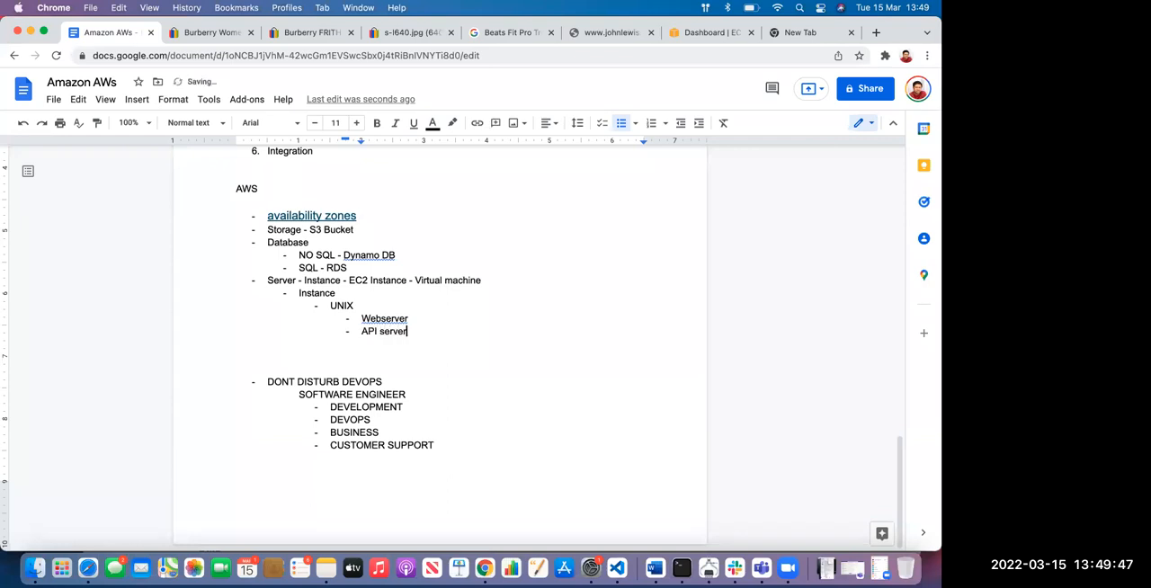
key(Return)
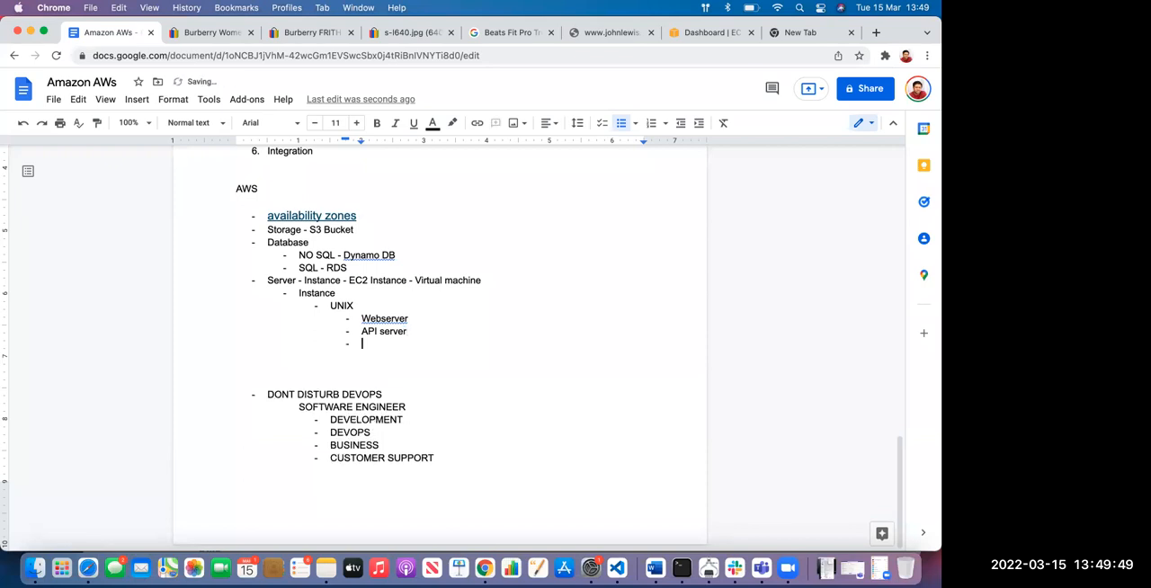
text(Mob)
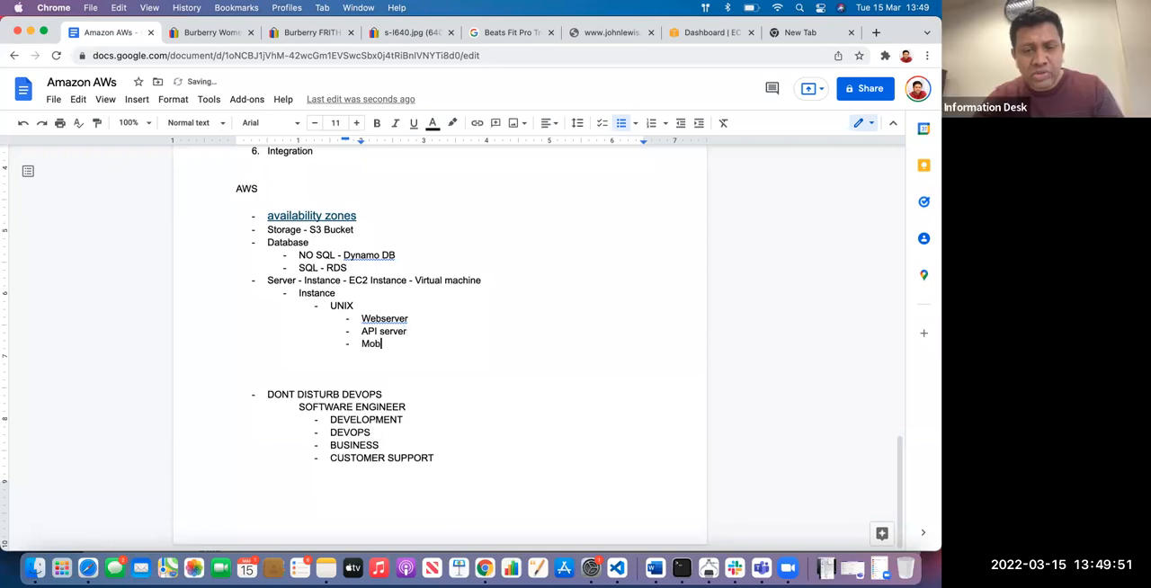
text(ile app server)
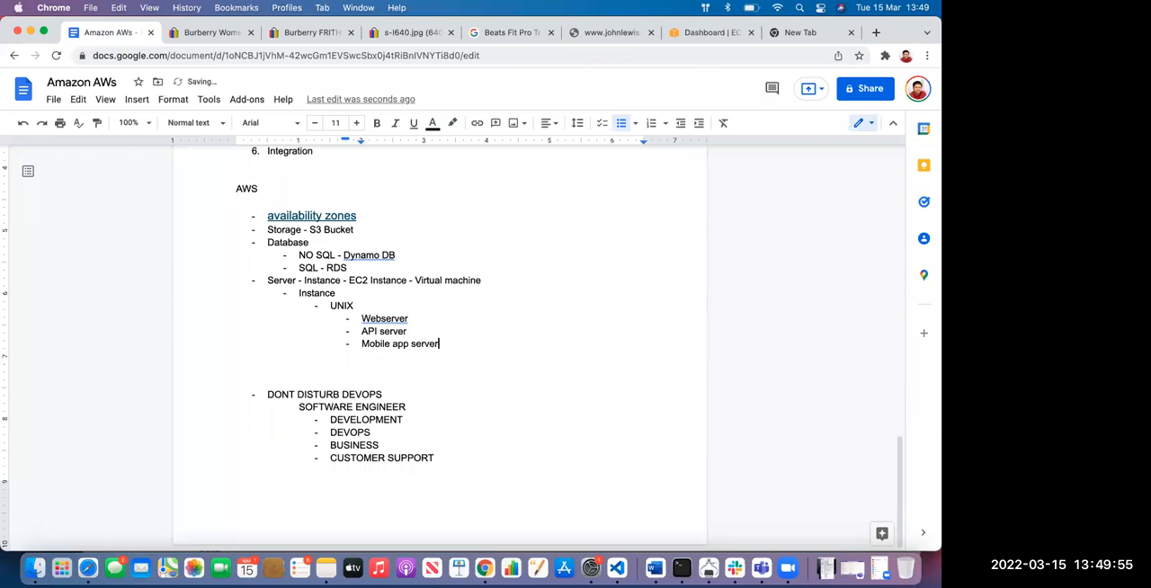
Add a "Webload server / nginx/tomcat" bullet below Mobile app server
key(Return)
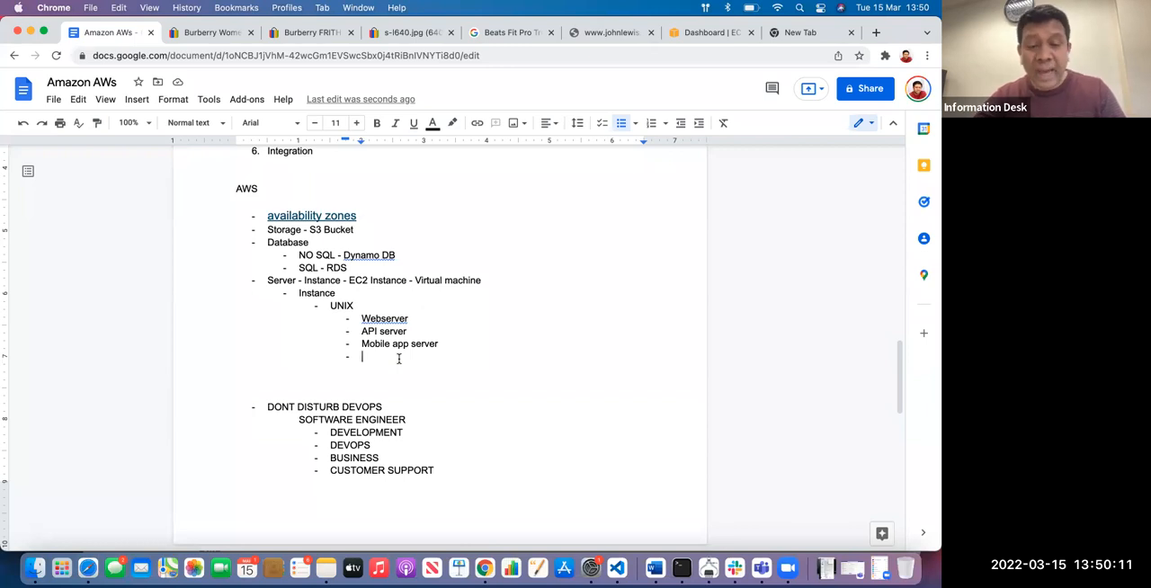
text(S)
key(BackSpace)
key(BackSpace)
key(BackSpace)
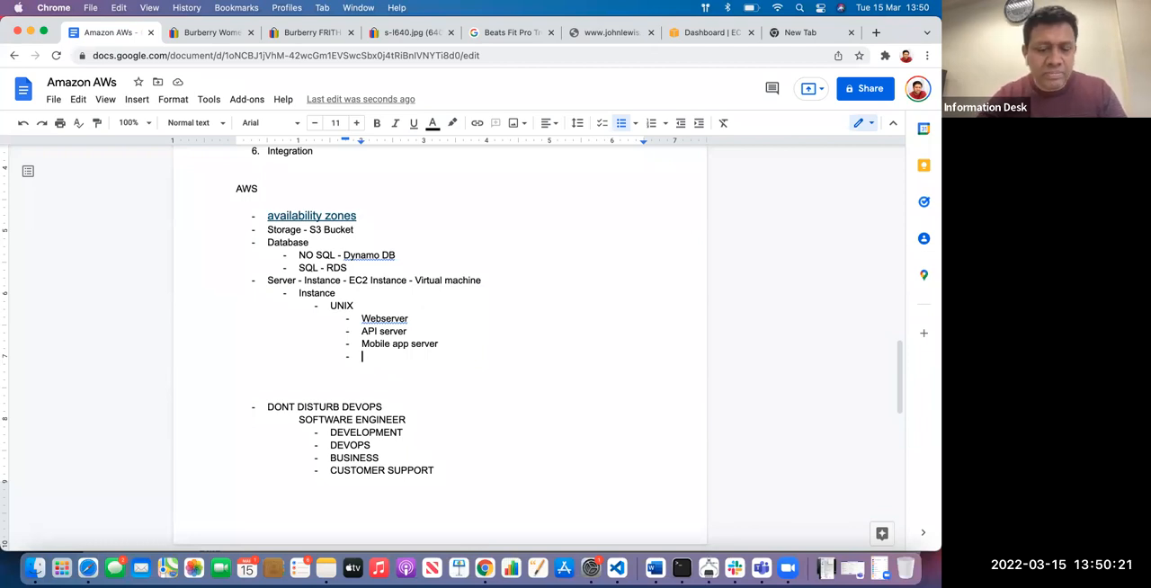
text(Web)
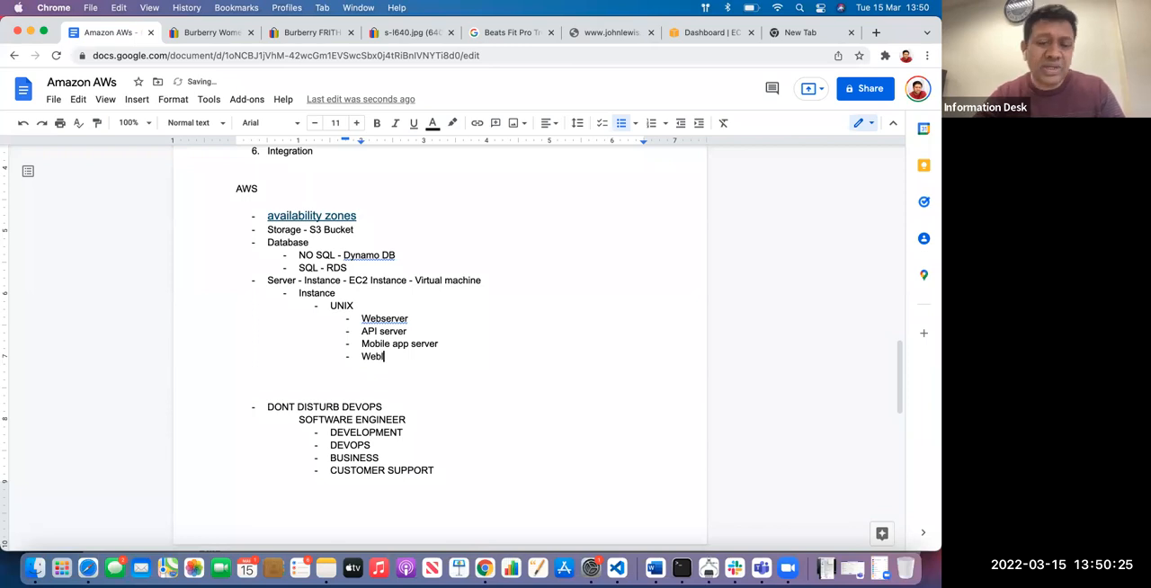
text(load)
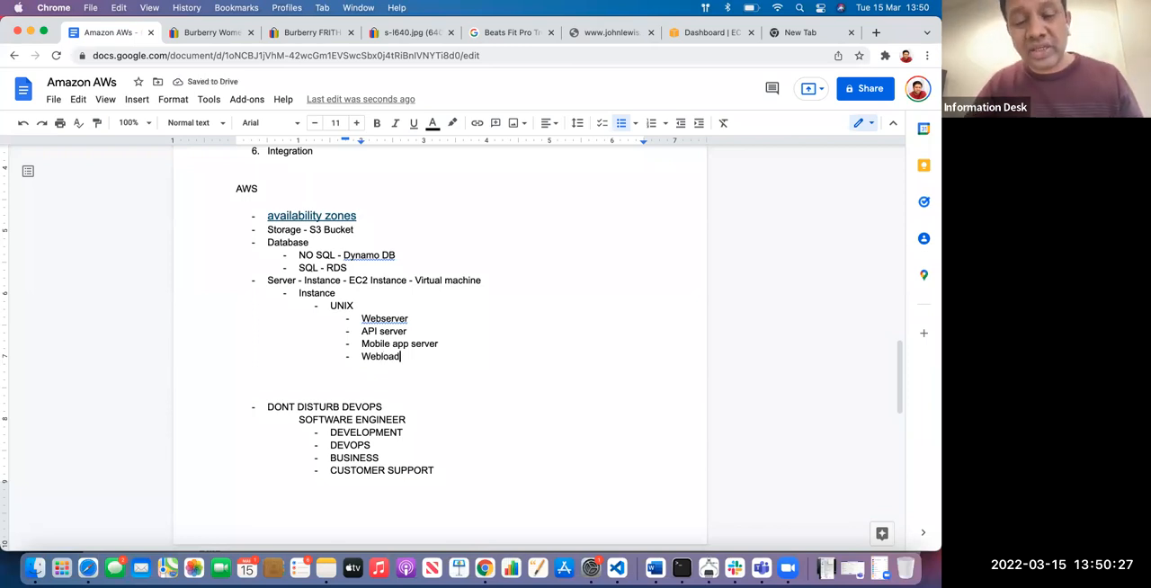
text( server)
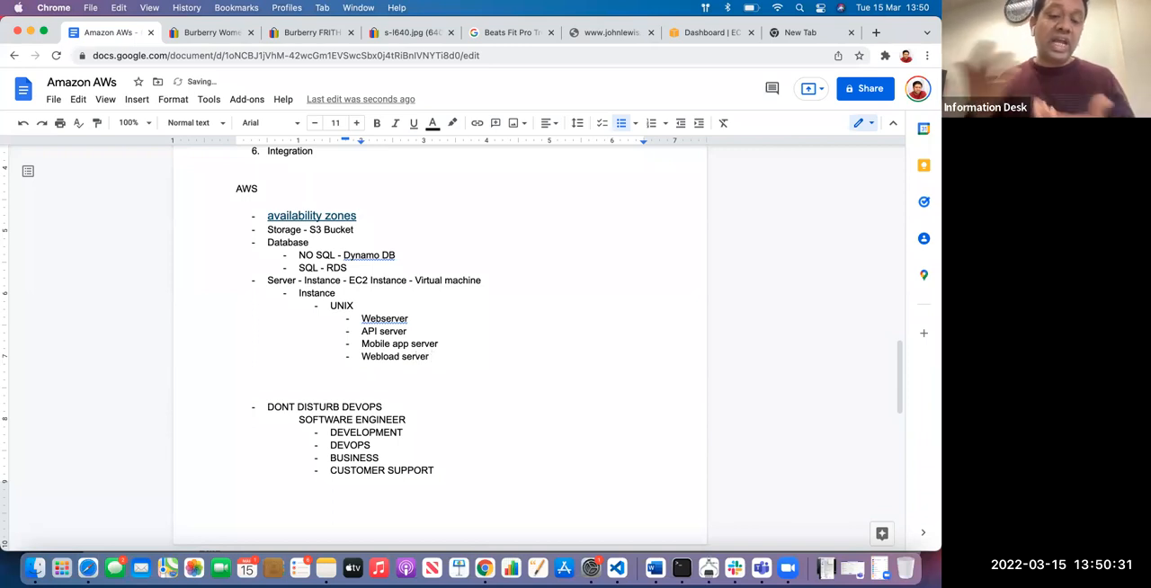
text( / nginx)
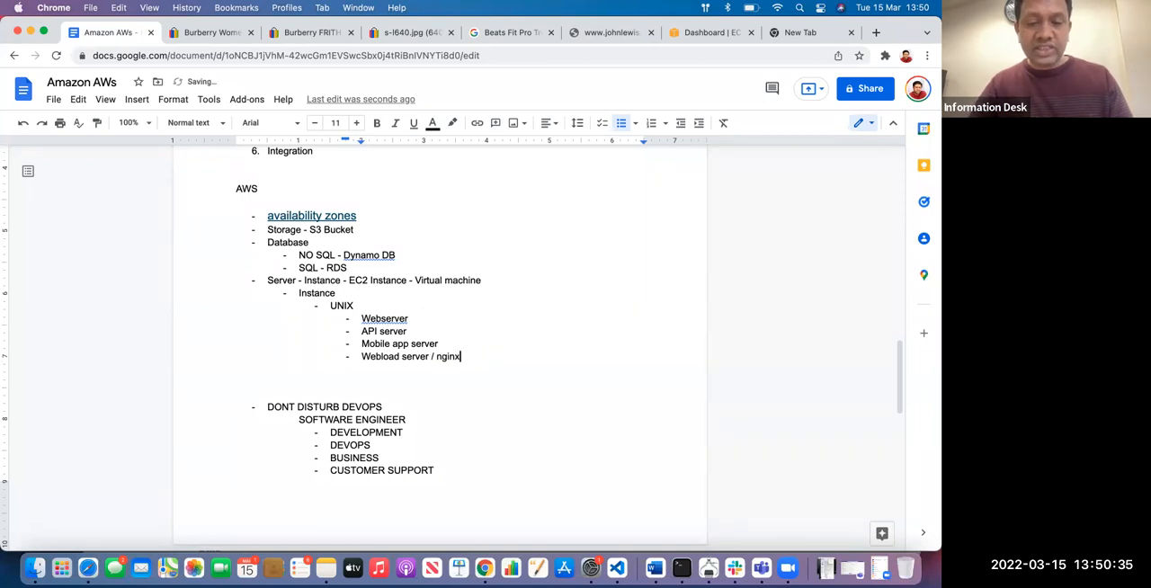
text(/tom)
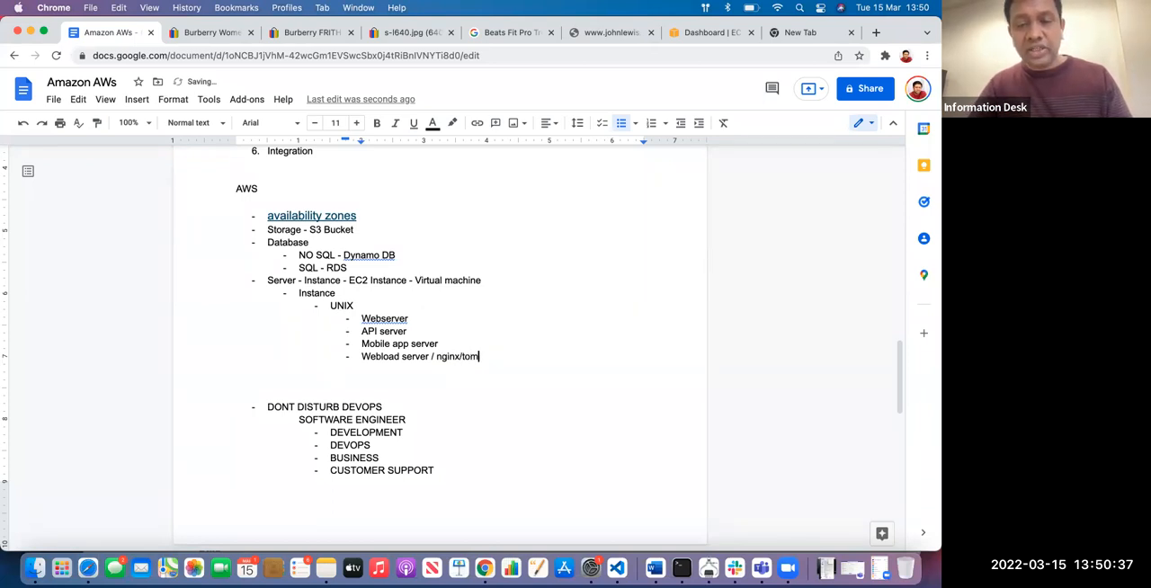
text(cat)
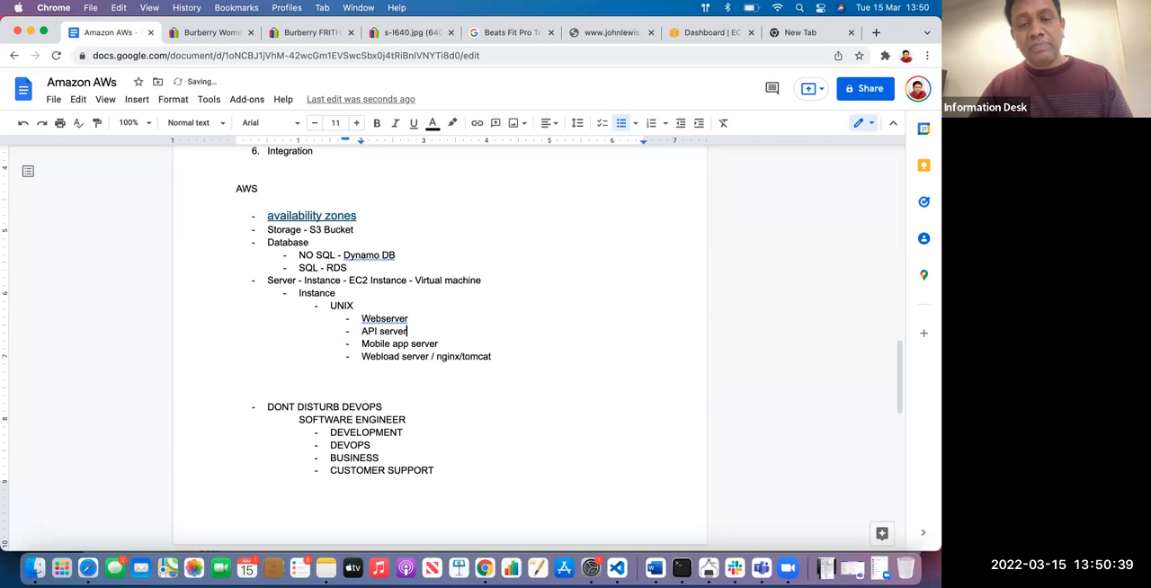
Insert a "Node - Javascript" bullet nested one level beneath Webserver
key(Up)
key(Return)
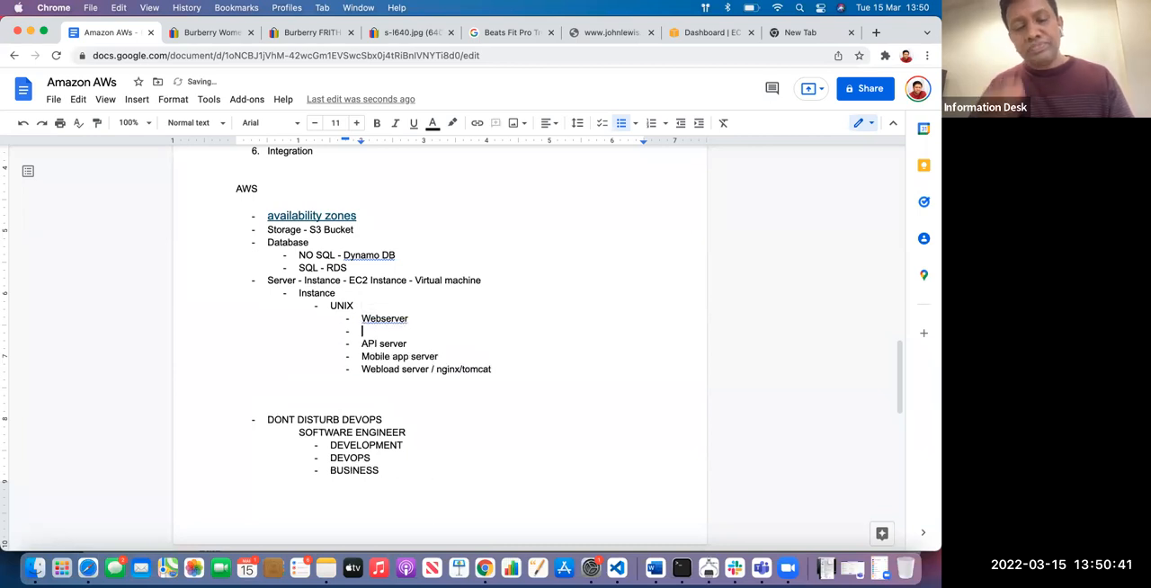
key(Tab)
text(Node - Javascript)
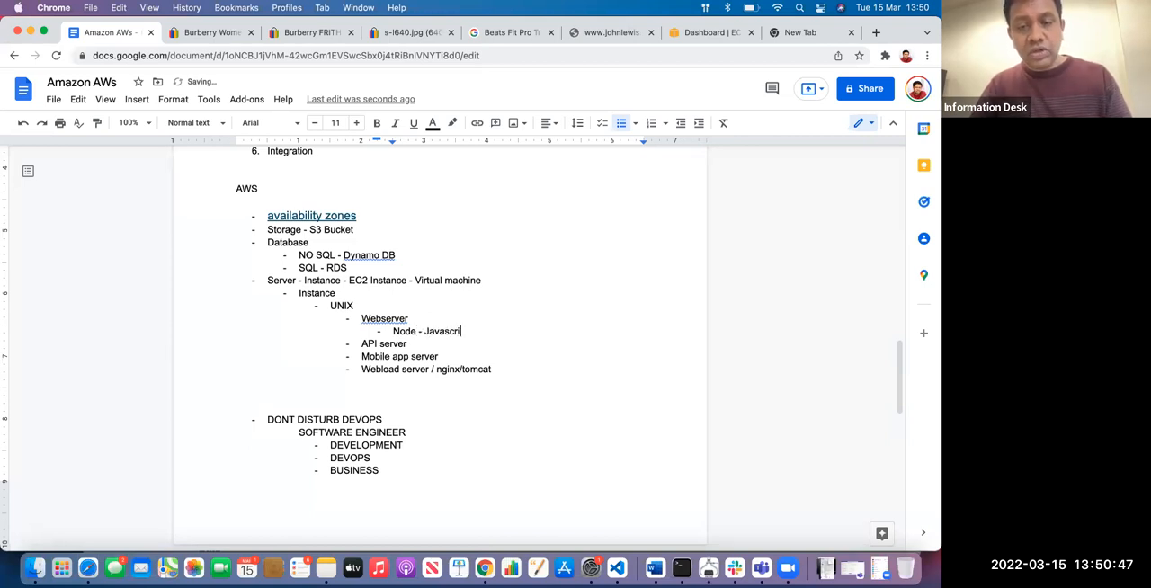
Add a "Jdk - Java" bullet below Node - Javascript
key(Return)
text(Java)
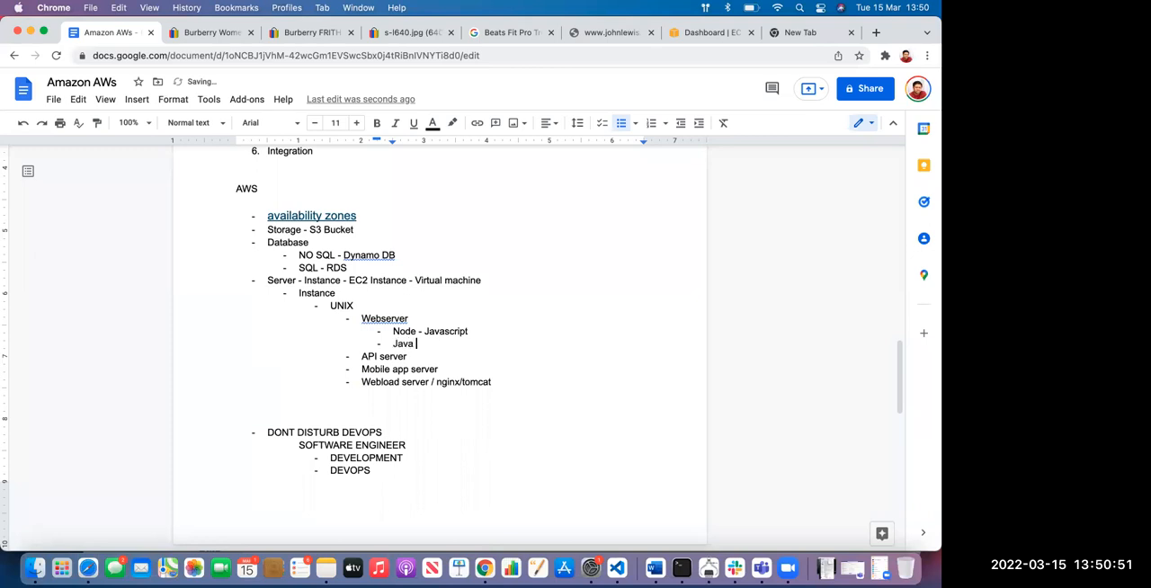
key(BackSpace)
key(BackSpace)
key(BackSpace)
key(BackSpace)
text(dk - Java)
Add "Selenium Server(Grid)" and "Python" bullets below Jdk - Java
key(Return)
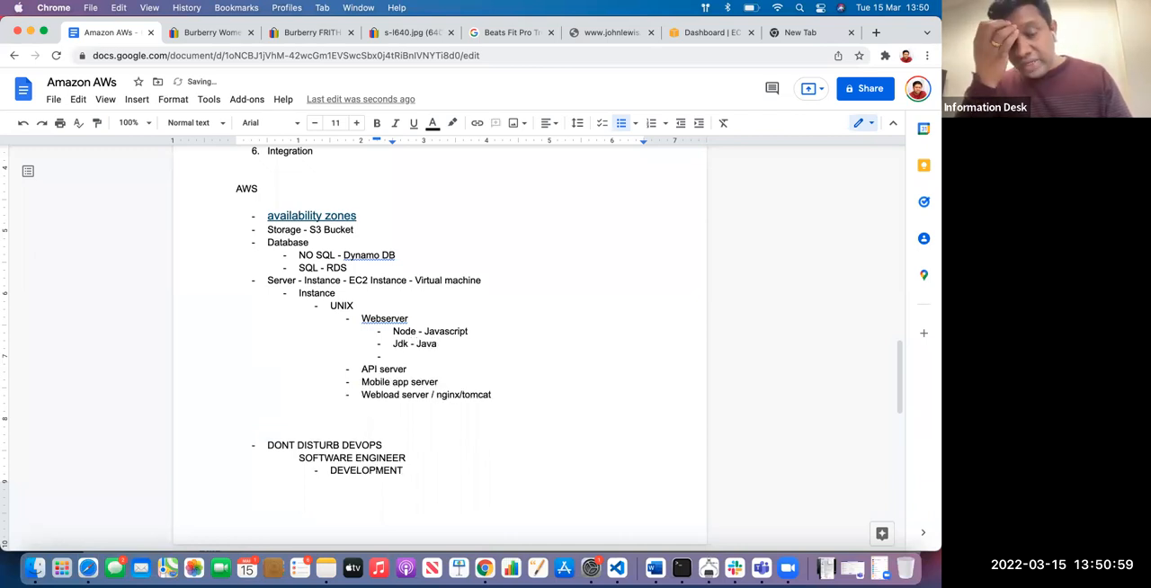
text(S)
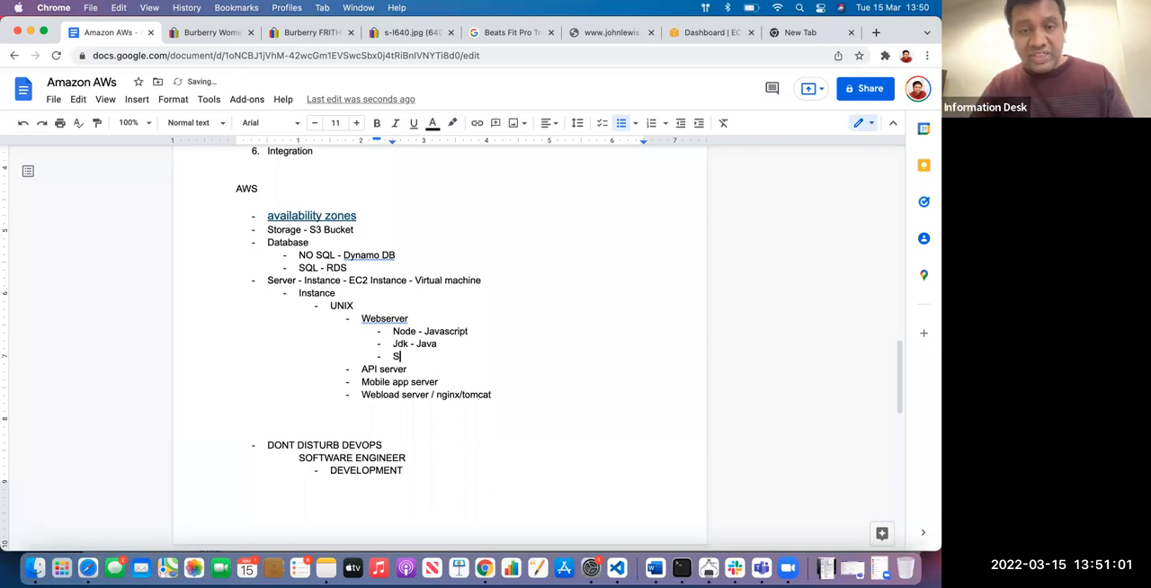
text(elenium Server)
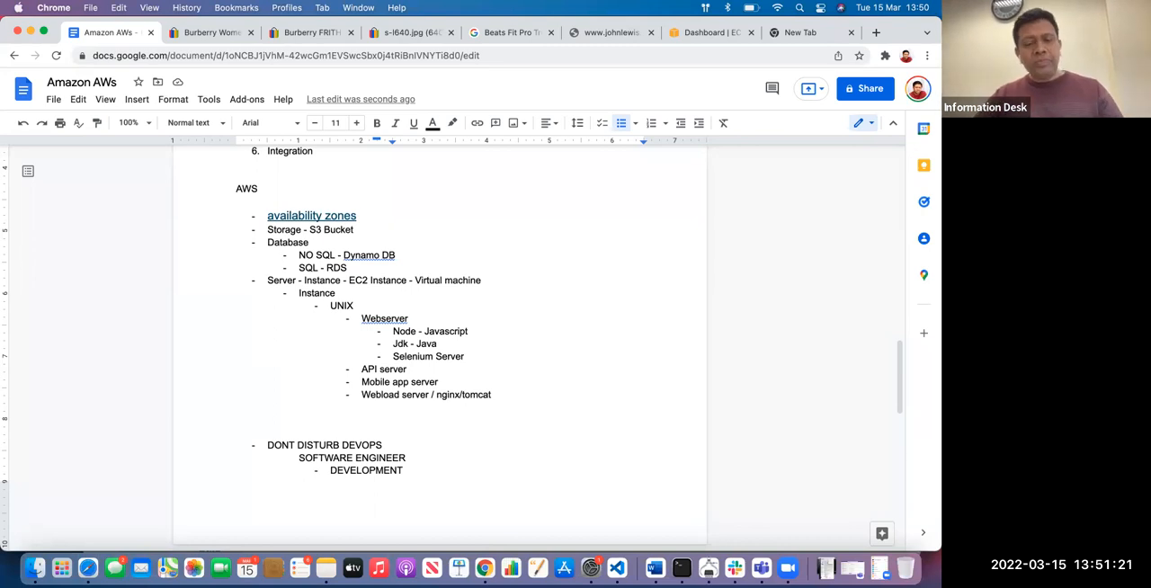
text((Grid))
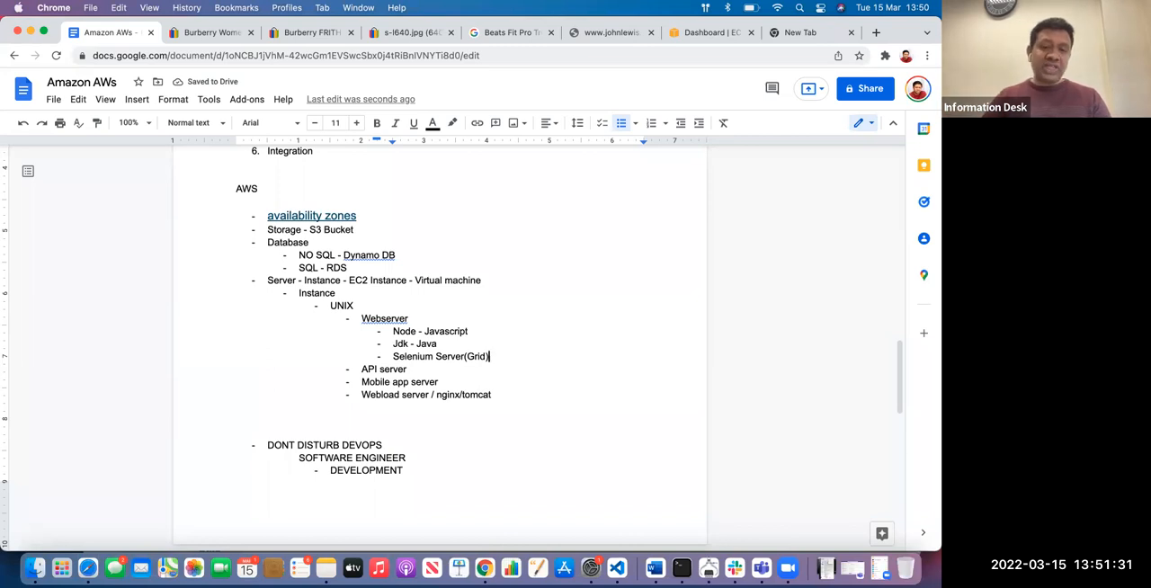
key(Return)
text(Pyhton)
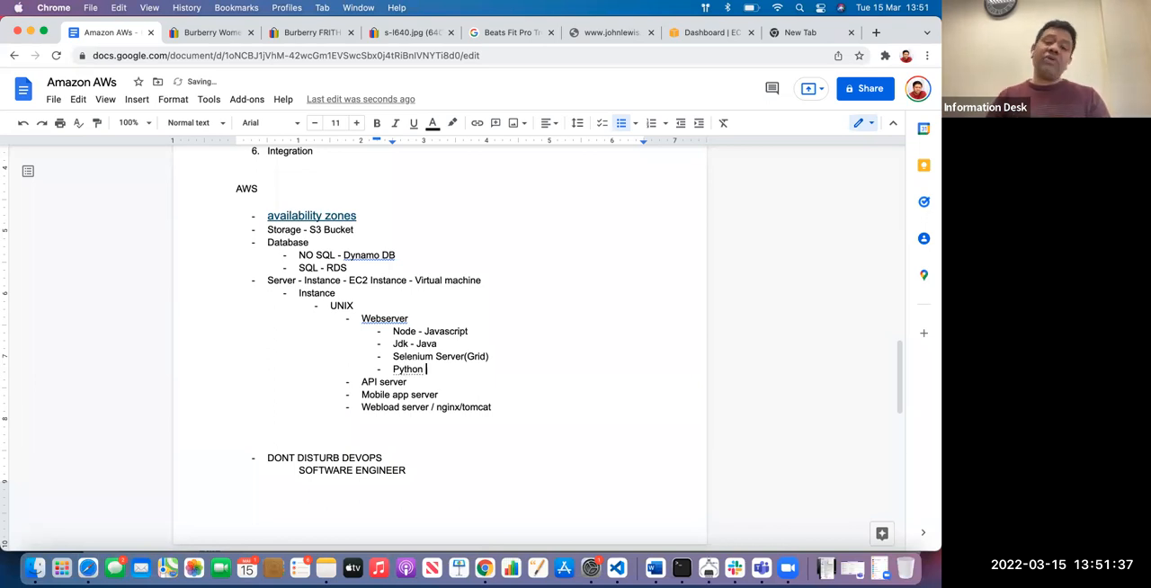
click(505, 356)
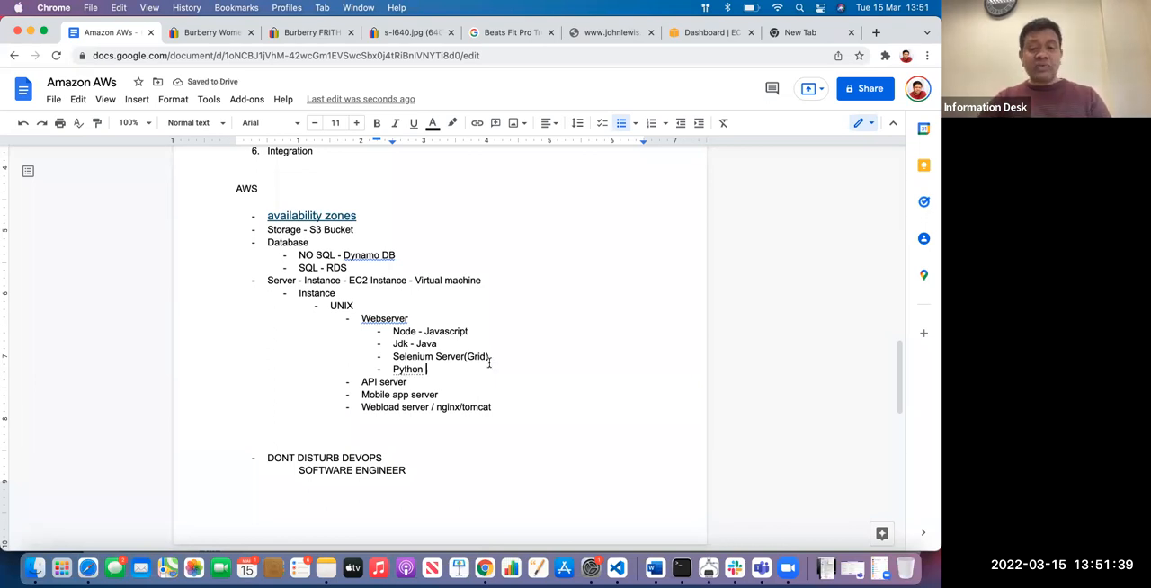
key(Return)
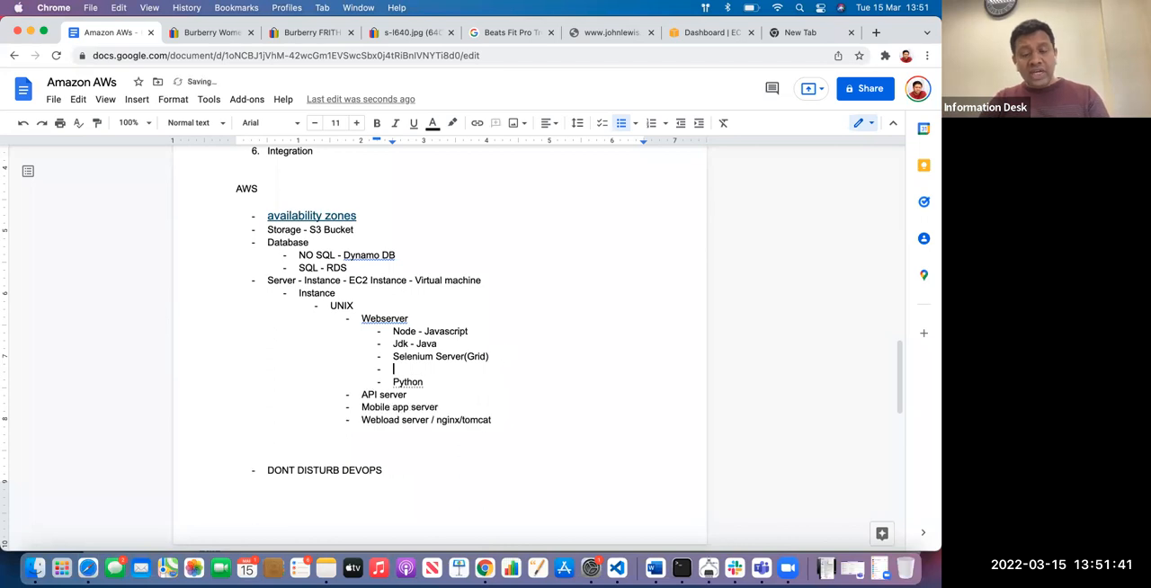
key(BackSpace)
key(BackSpace)
key(BackSpace)
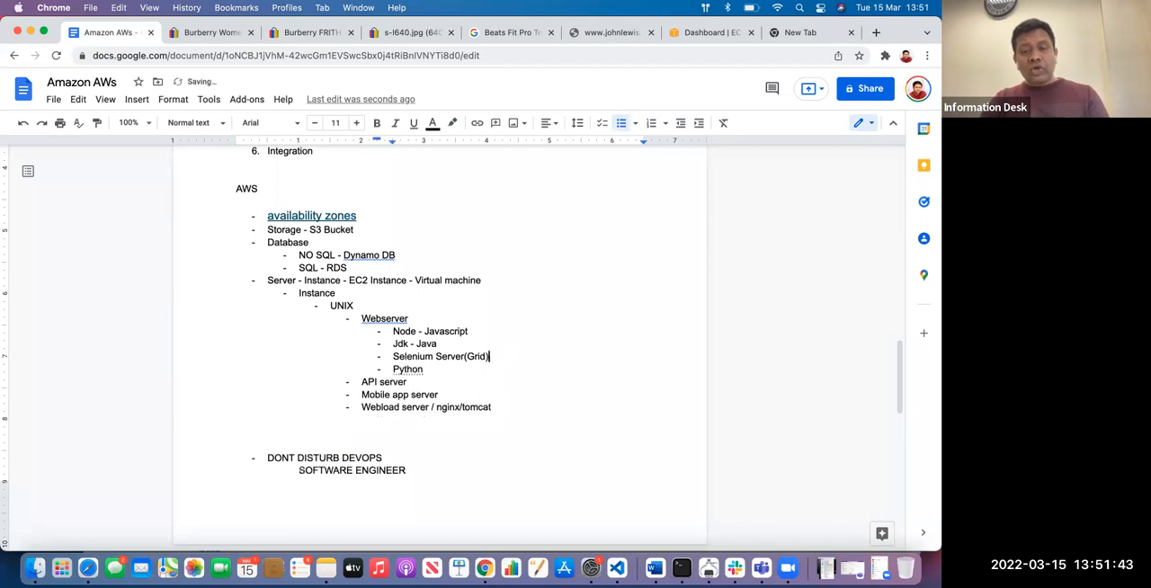
double_click(384, 319)
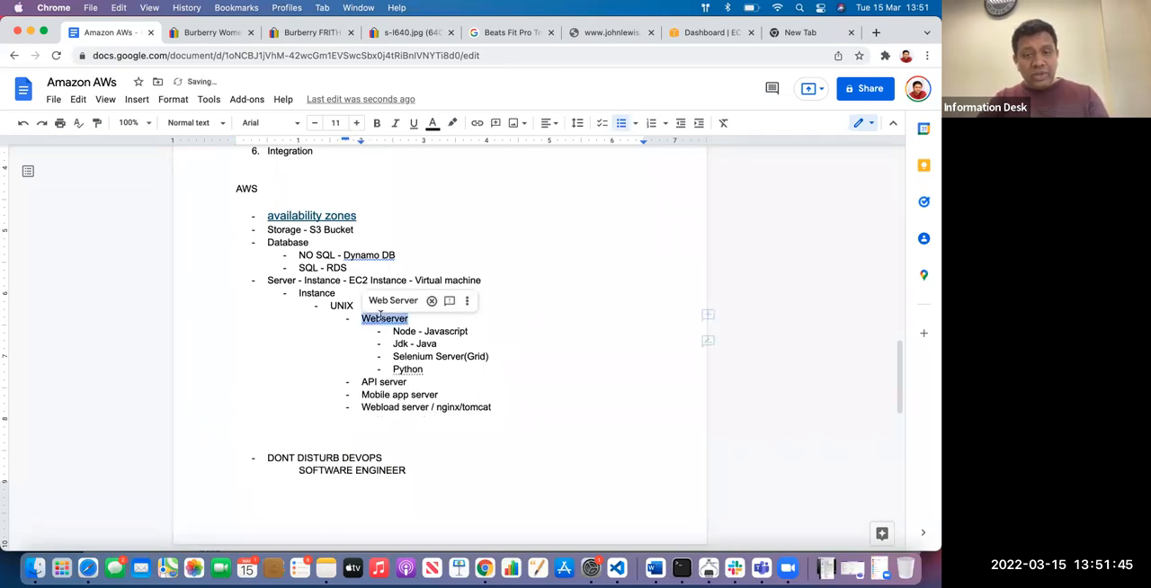
click(351, 321)
click(355, 305)
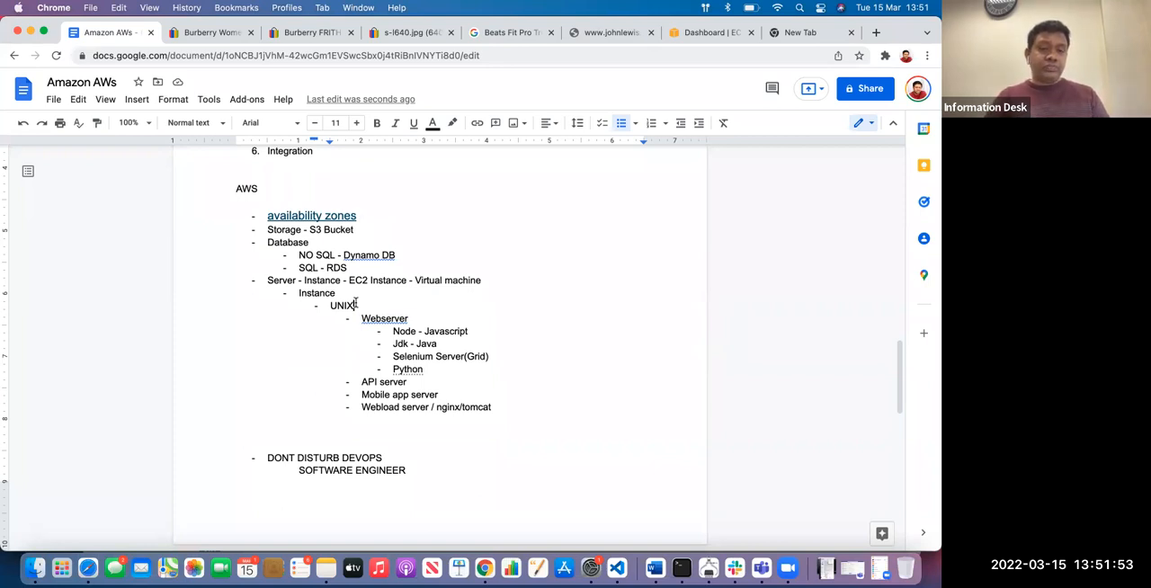
Add a "Headless server" bullet below Python in the Webserver sublist
click(447, 368)
key(Return)
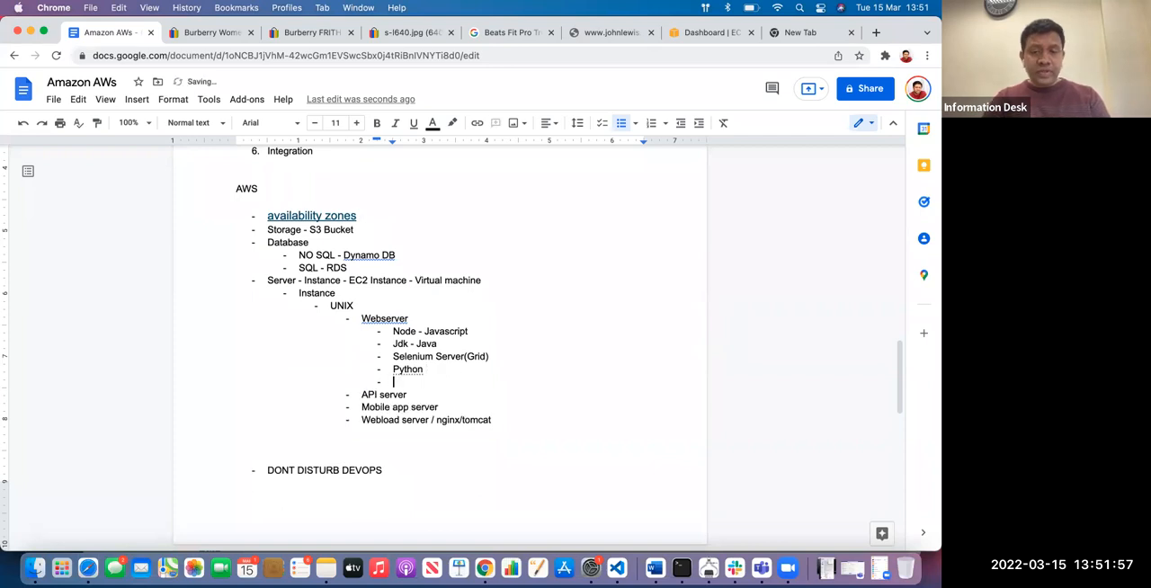
text(Head)
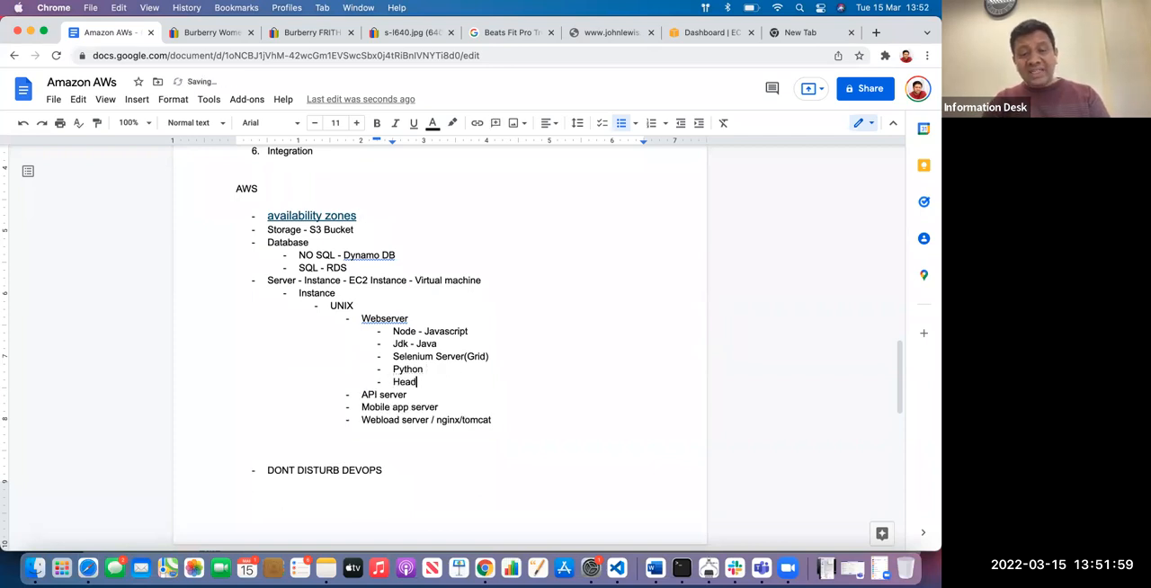
text(less server)
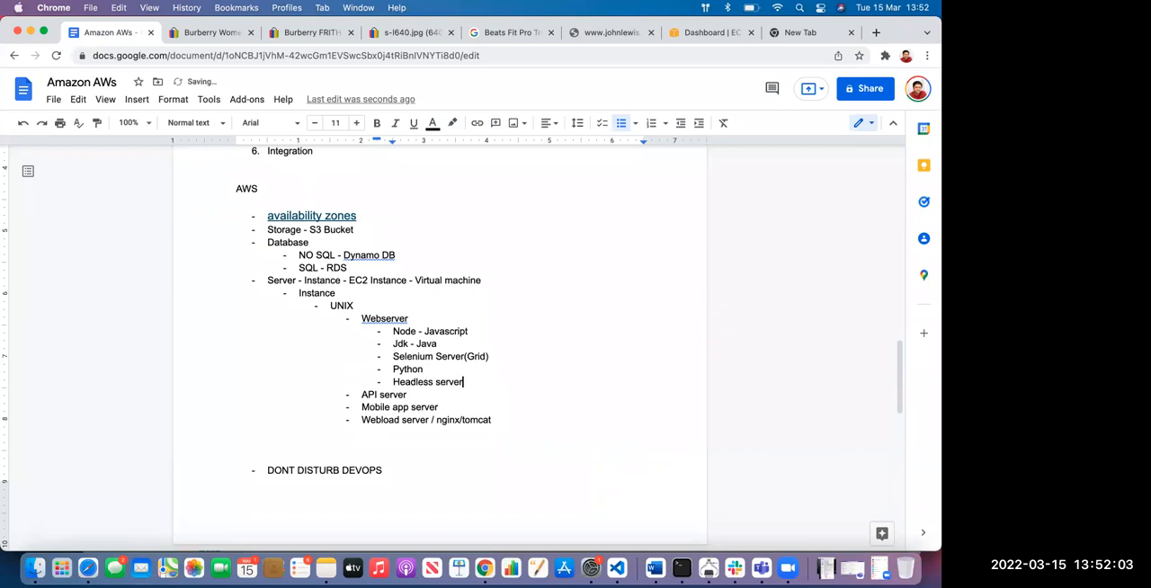
Add a "Windows" bullet after the Webload server entry at the UNIX level, with a nested "Chrome" bullet
click(506, 420)
key(Return)
key(shift+Tab)
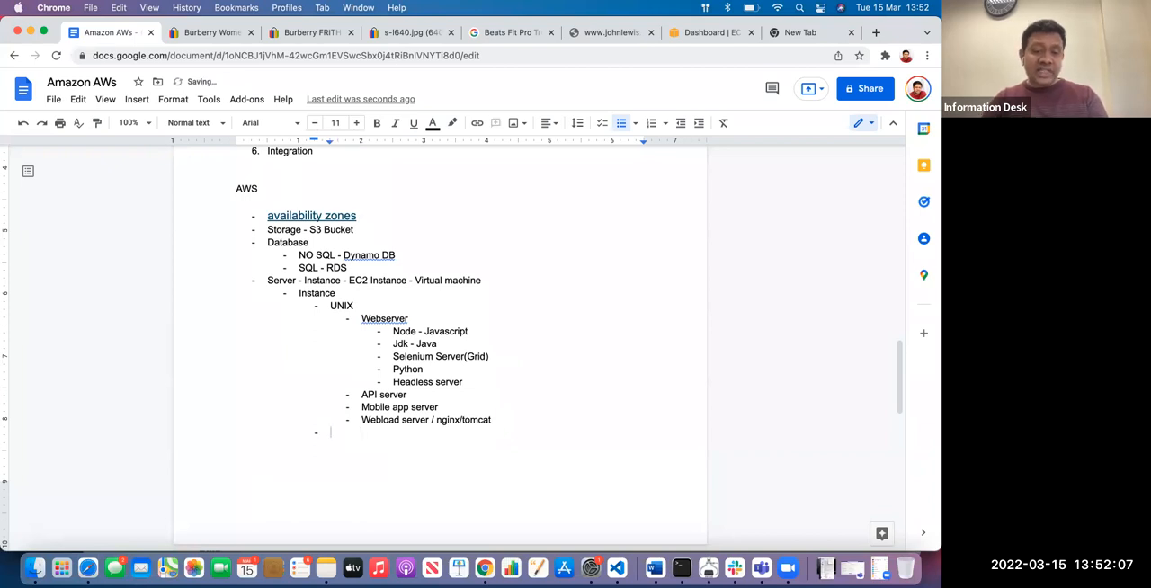
text(Wind)
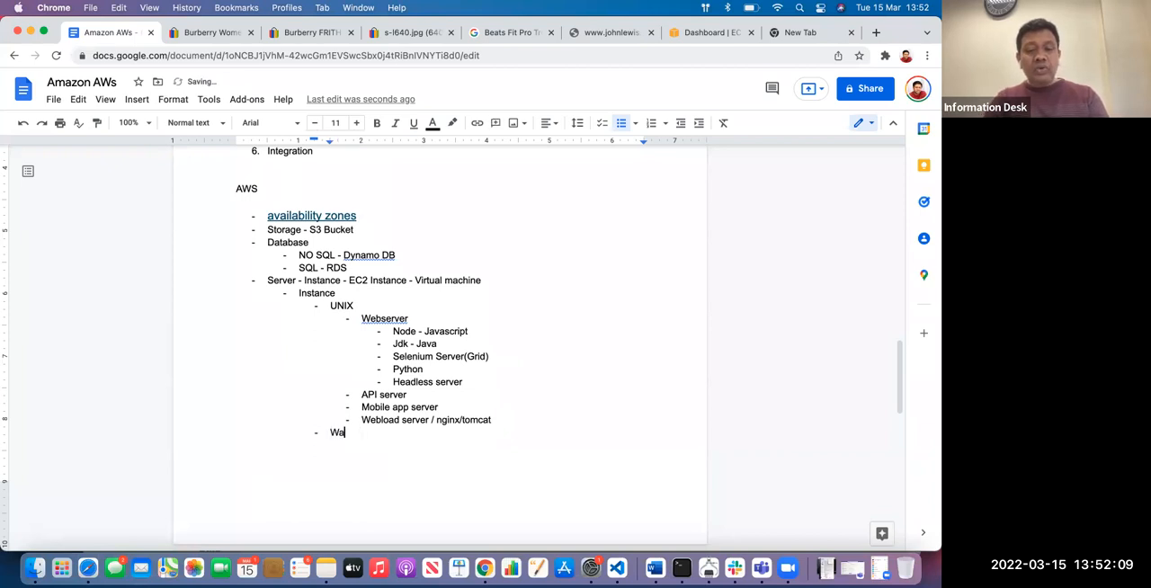
text(ows)
key(Return)
key(Tab)
text(Chrome)
Add an "FF" bullet below Chrome in the Windows sublist
key(Return)
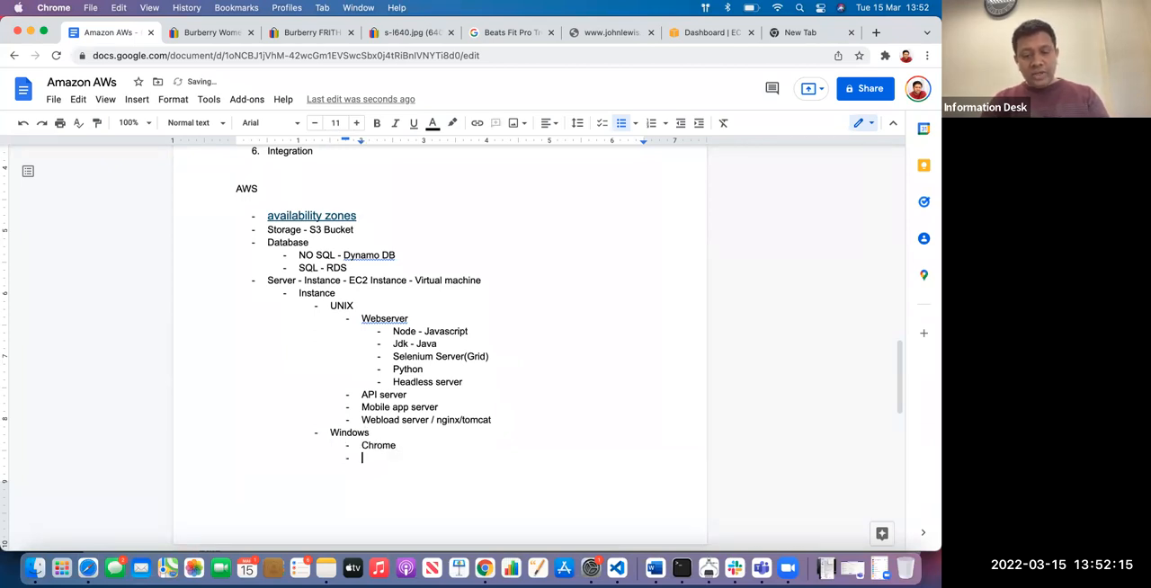
text(FS)
key(BackSpace)
text(SF)
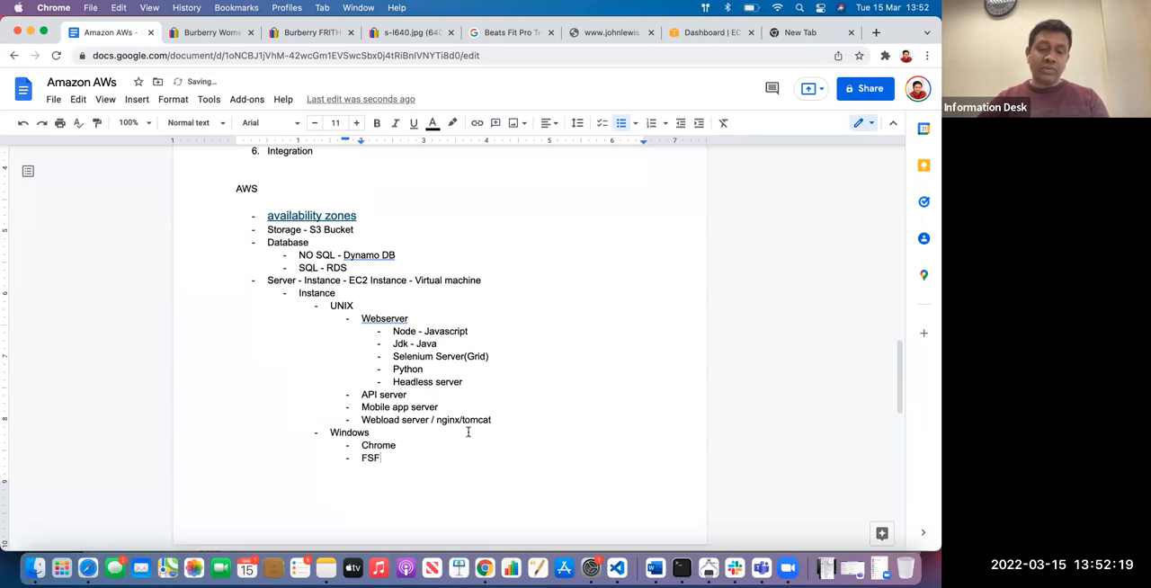
key(BackSpace)
text(F)
Select the Selenium Server(Grid) text in the Webserver sublist to point it out
scroll(467, 432, down, 1)
scroll(468, 426, down, 1)
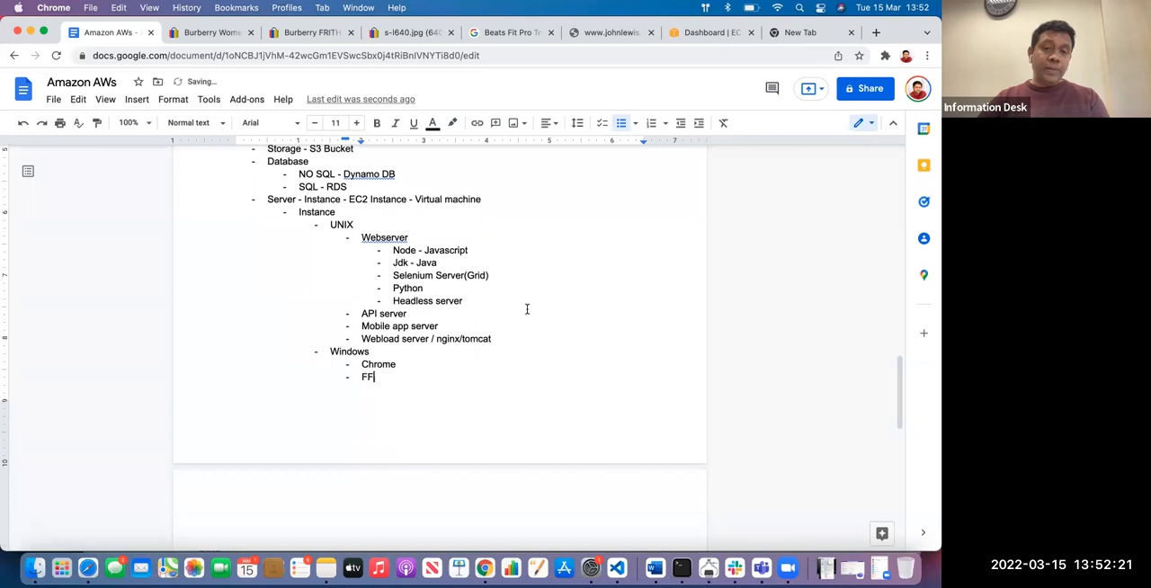
click(493, 277)
drag(471, 278, 381, 278)
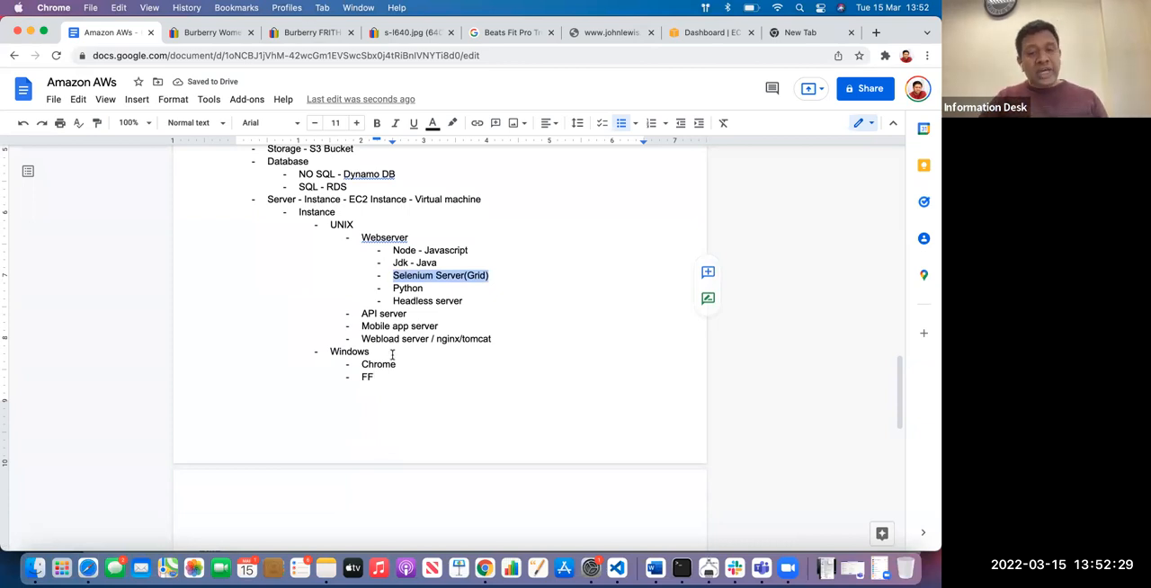
Point out the Windows sublist by selecting it, and mark the Node - Javascript bullet with a trailing asterisk
drag(377, 376, 314, 357)
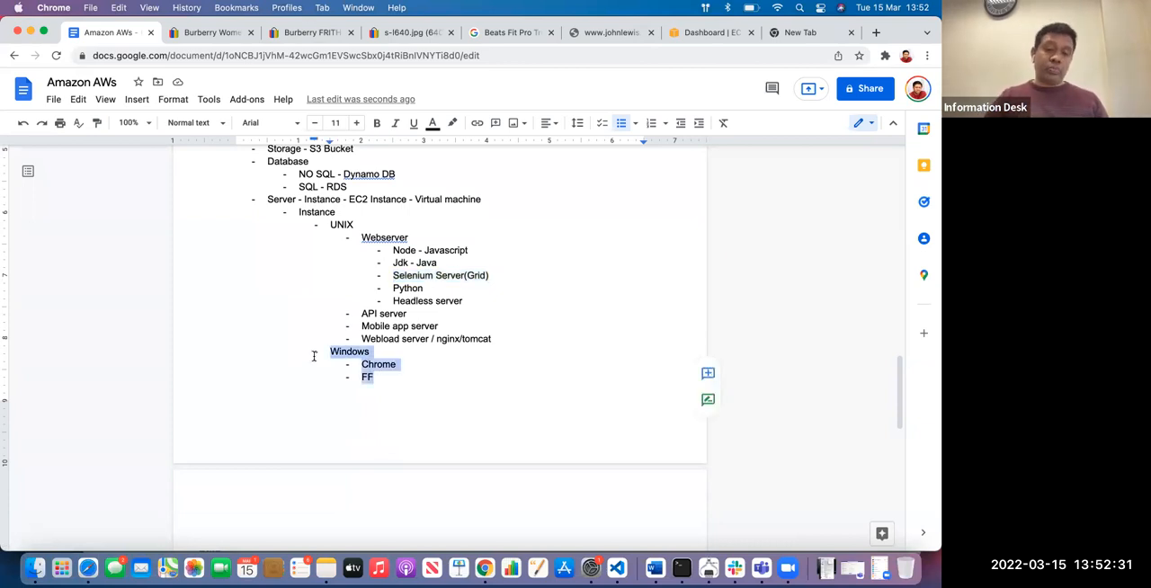
click(443, 377)
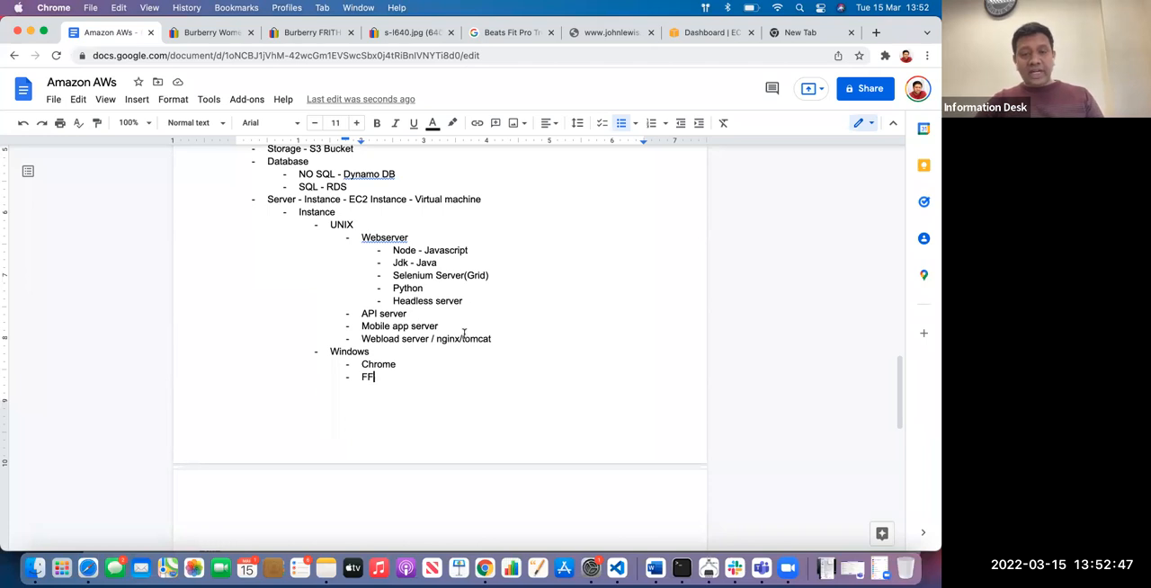
triple_click(470, 250)
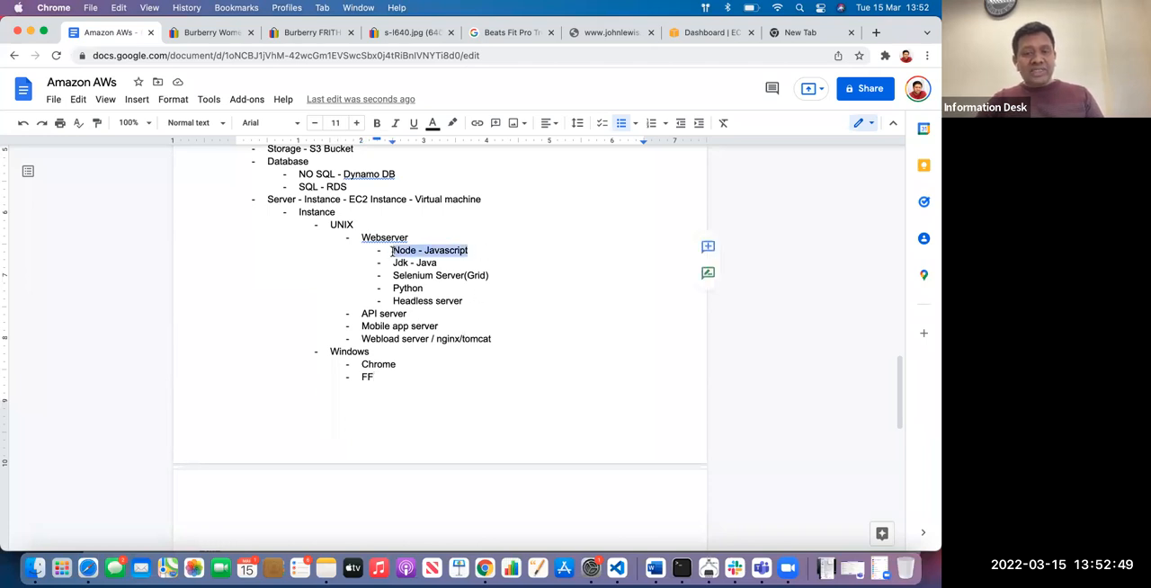
click(499, 249)
text(")
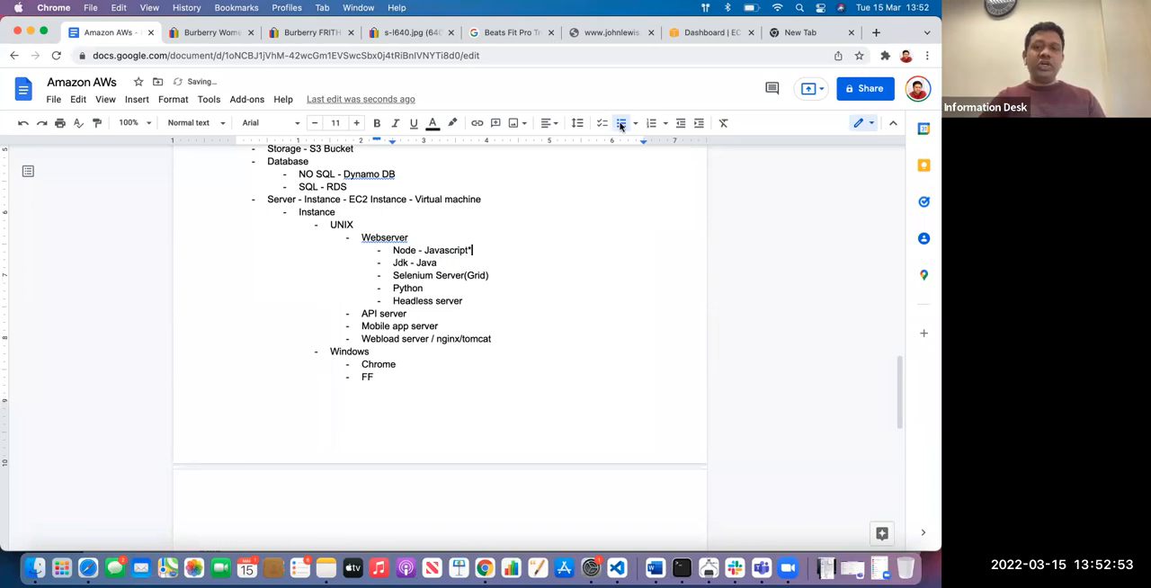
Switch to the EC2 dashboard and start launching a new instance
click(715, 33)
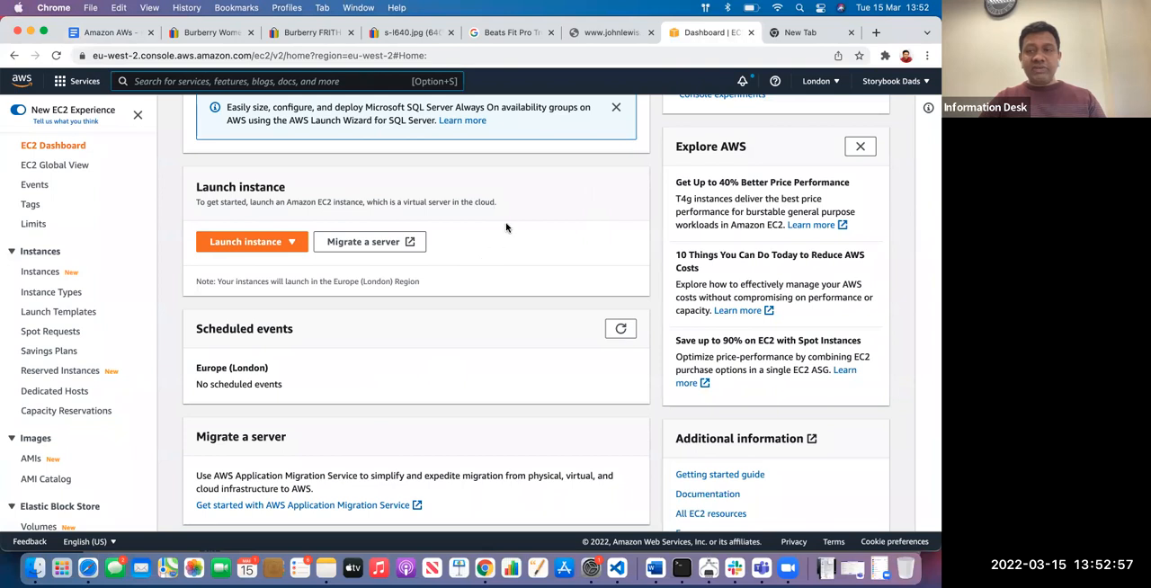
click(251, 242)
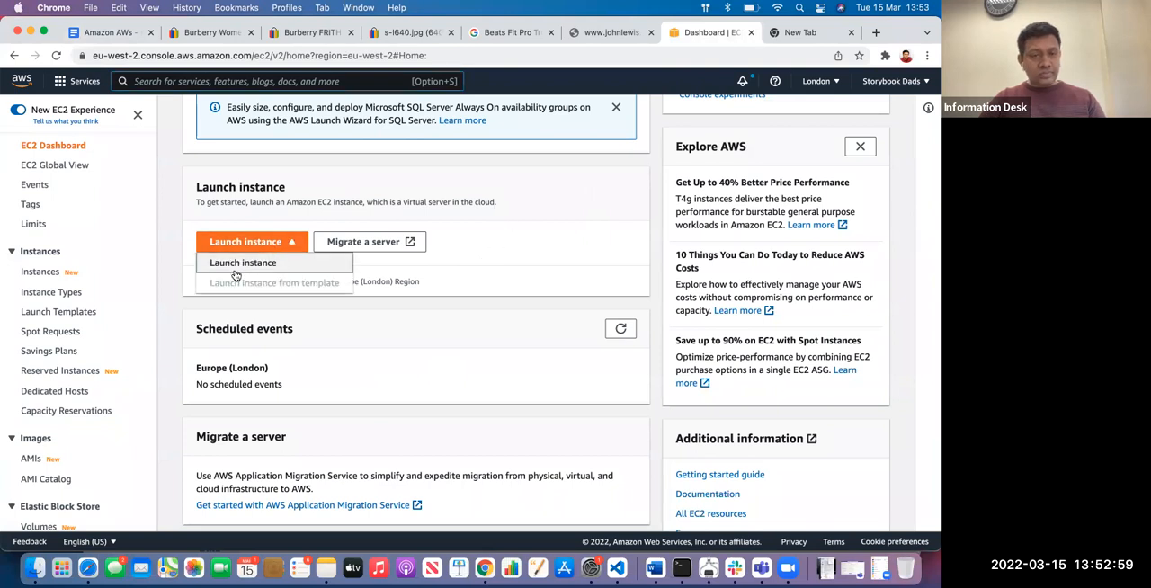
click(238, 262)
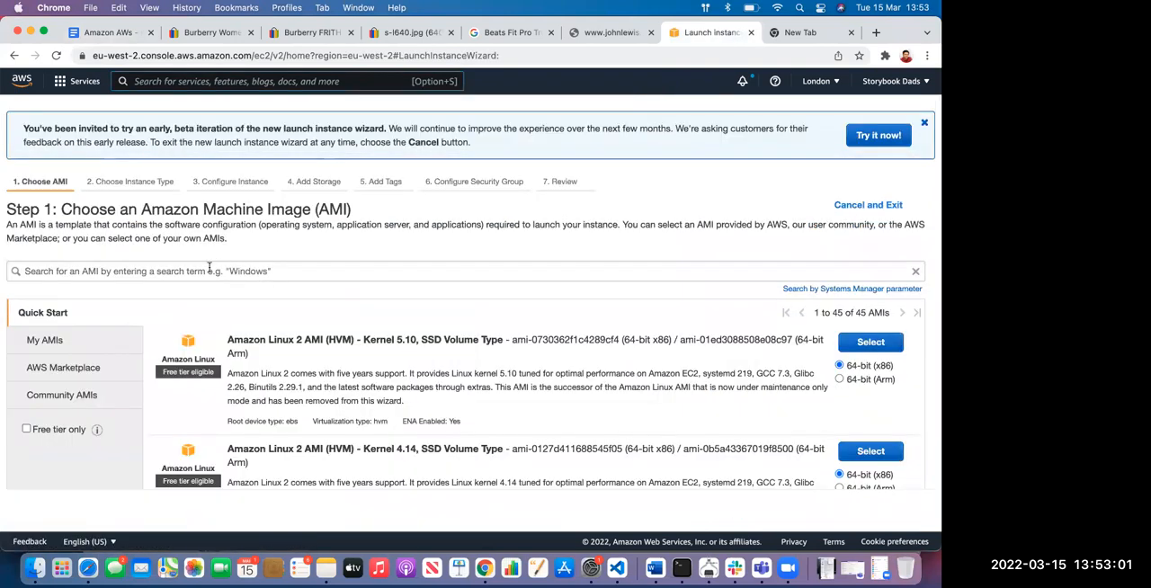
Search the Amazon Machine Images for "sample", highlighting the Amazon Machine Image heading to point it out
click(236, 271)
text(sample)
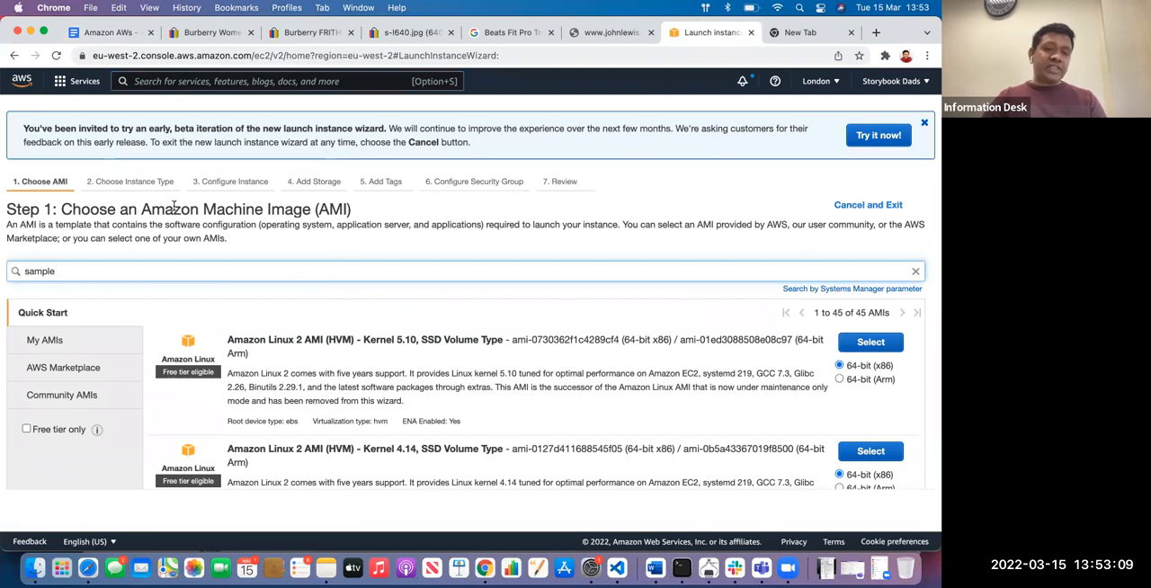
drag(142, 208, 329, 209)
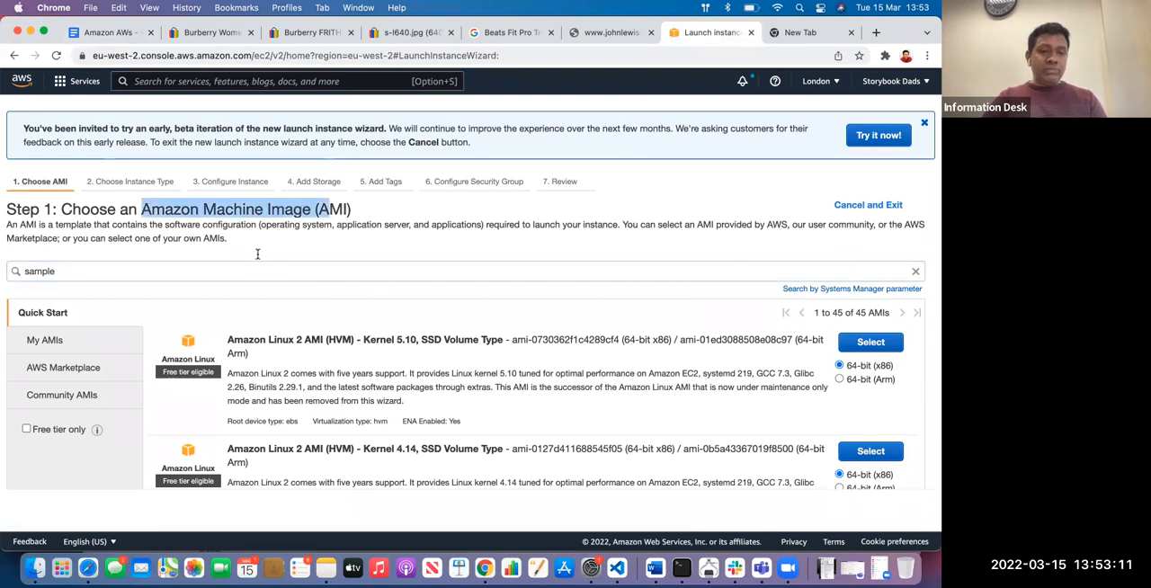
click(185, 268)
key(Return)
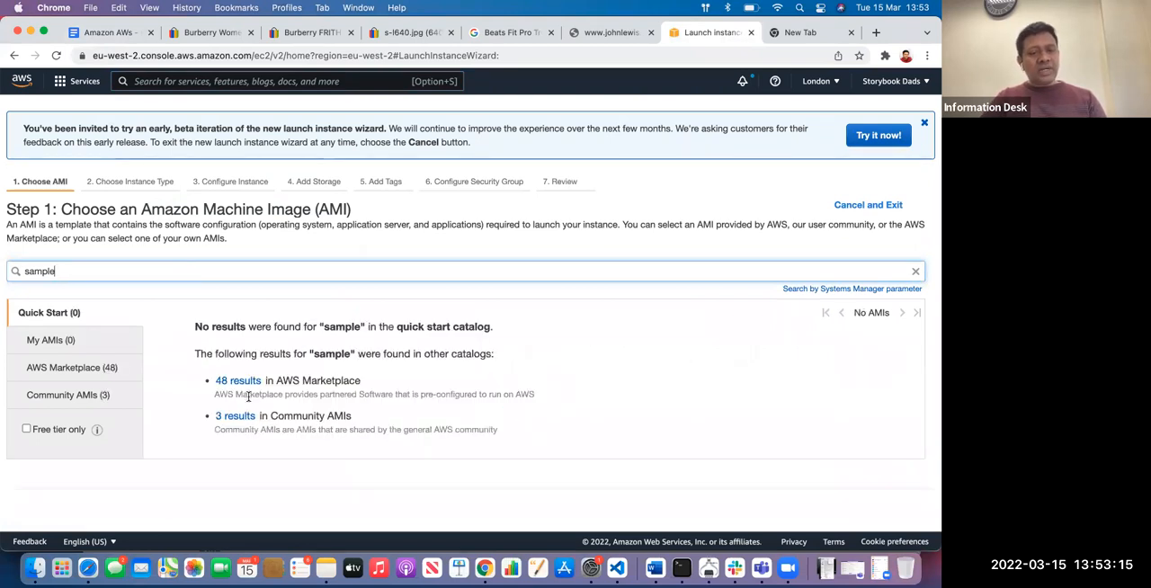
Show the AWS Marketplace results for the search and highlight the NodeJS & sample websserver product name
click(238, 380)
scroll(243, 379, down, 1)
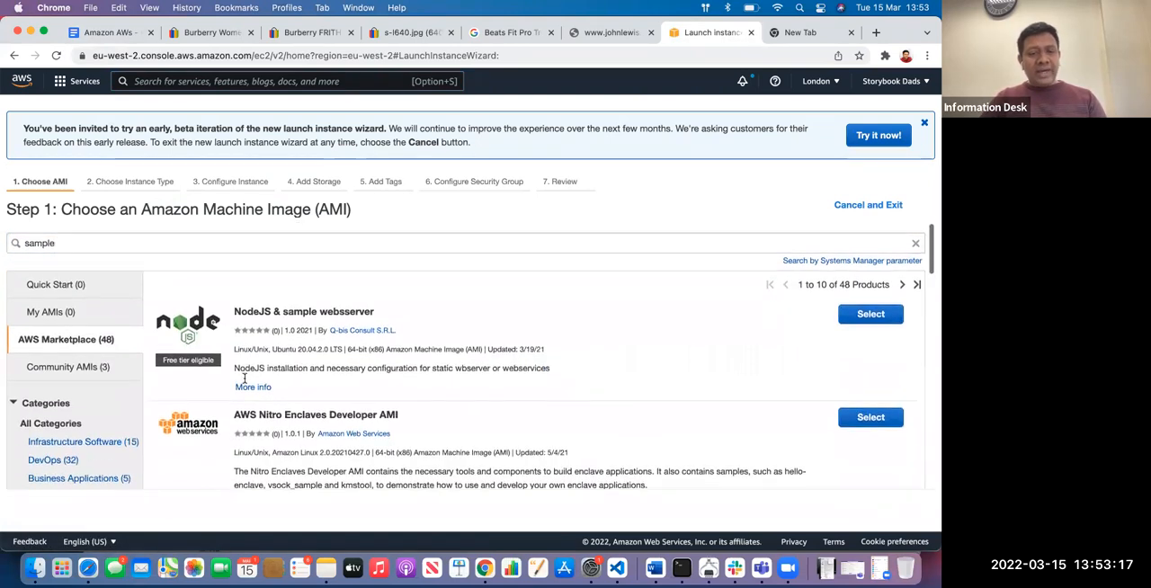
scroll(243, 379, down, 1)
drag(233, 289, 373, 289)
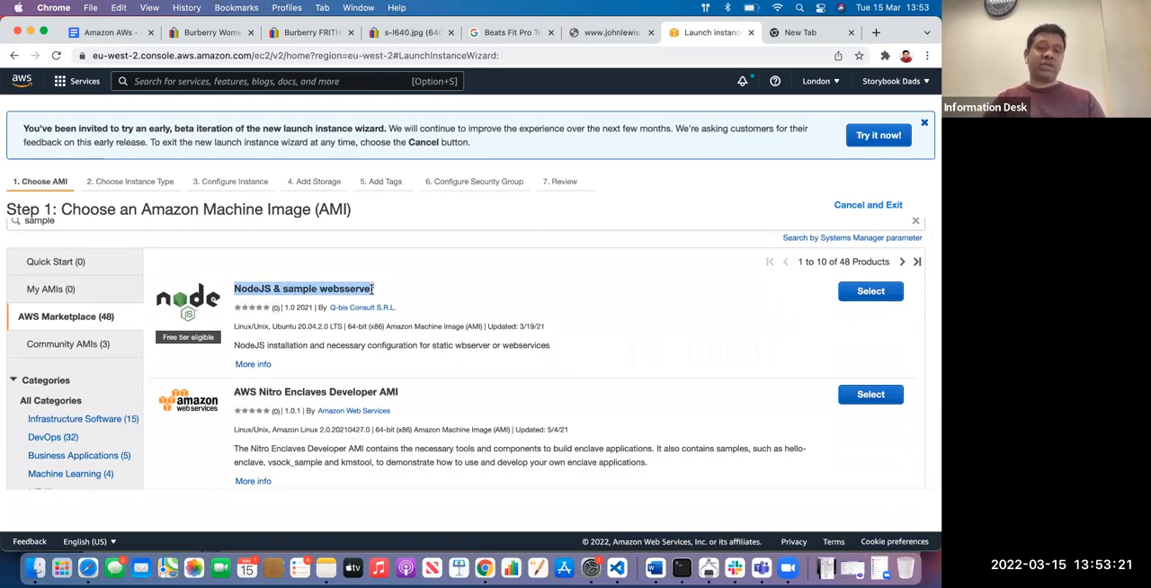
Return to the Amazon AWs document and add a nested "Sample web appication" bullet below Node - Javascript*
click(117, 33)
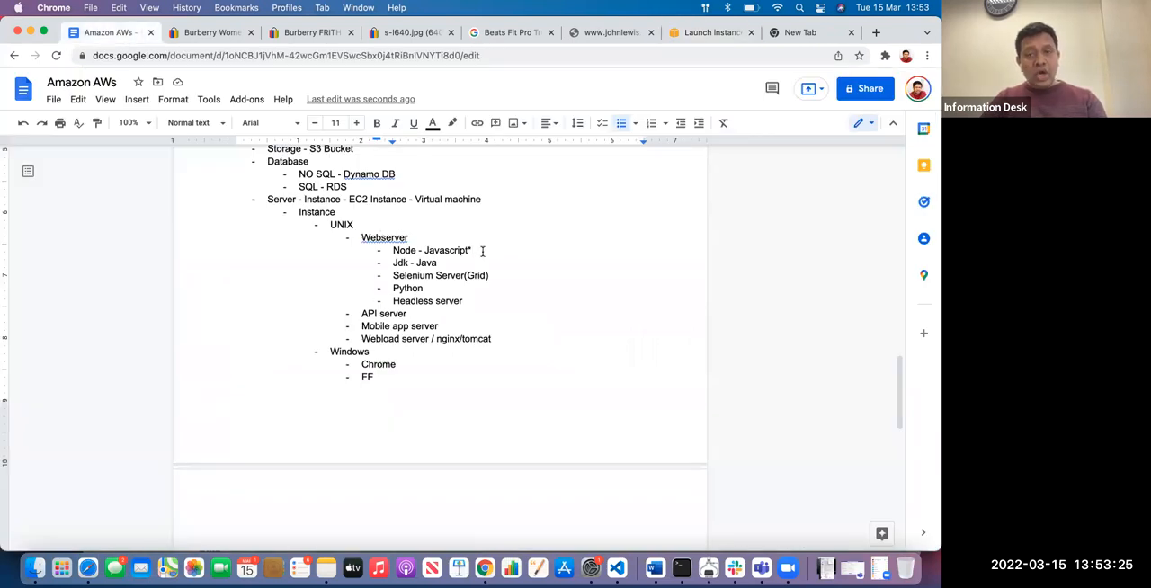
key(Return)
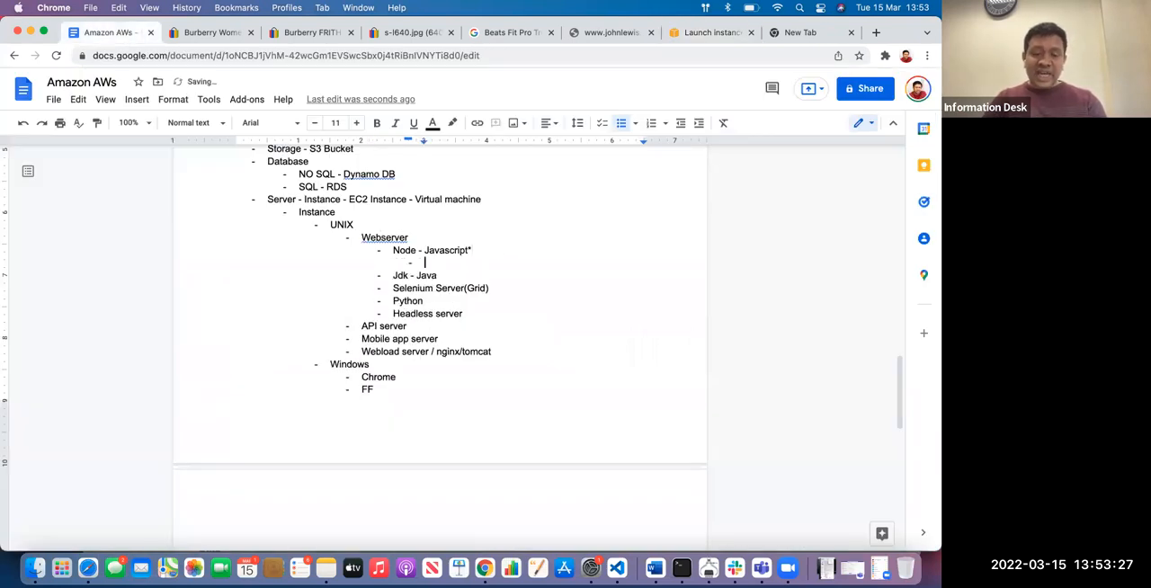
text(Sample we)
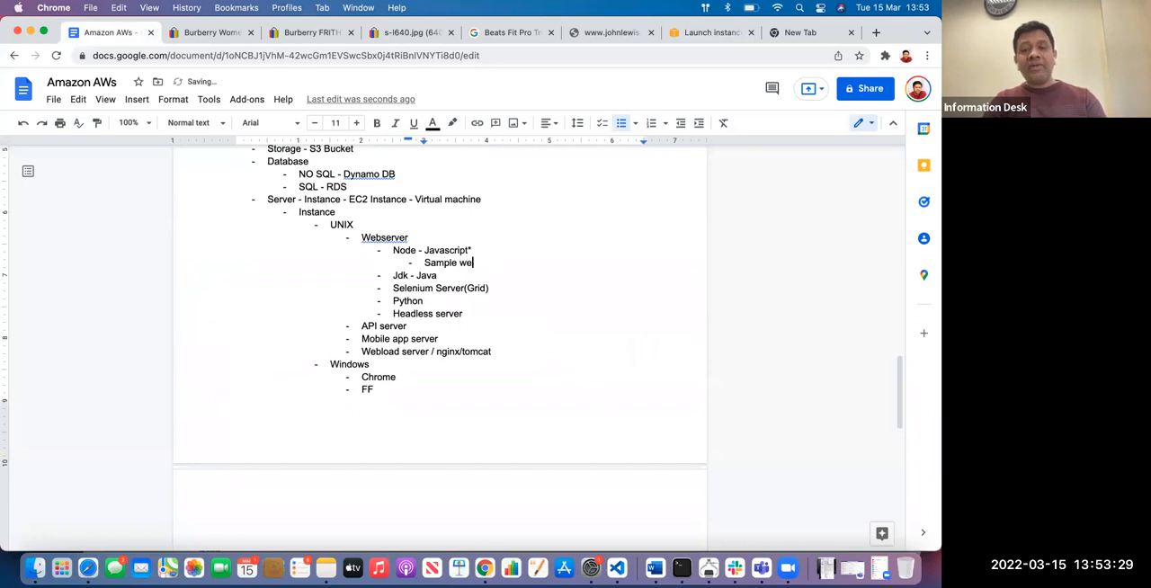
text(b appication)
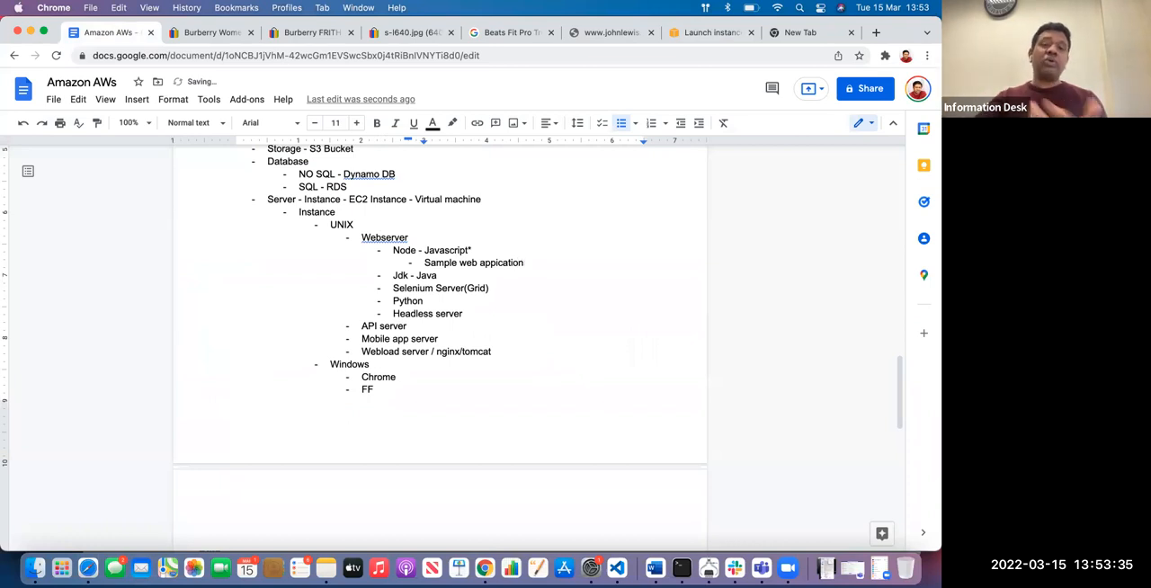
Choose the NodeJS & sample websserver image in the launch wizard, keep the t2.micro type, and proceed from review to launch
click(709, 34)
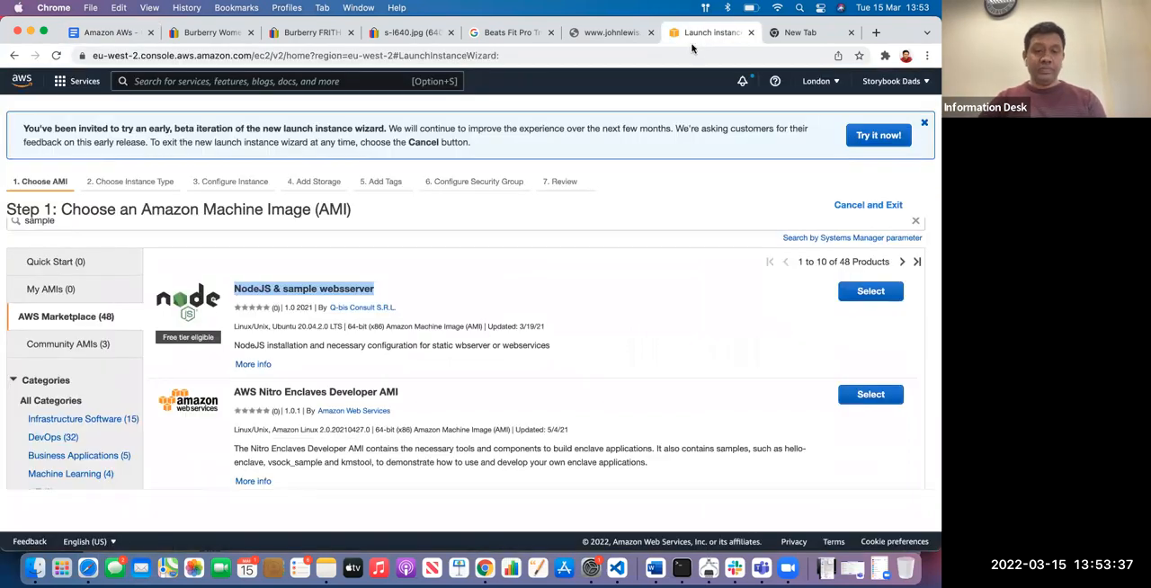
click(870, 290)
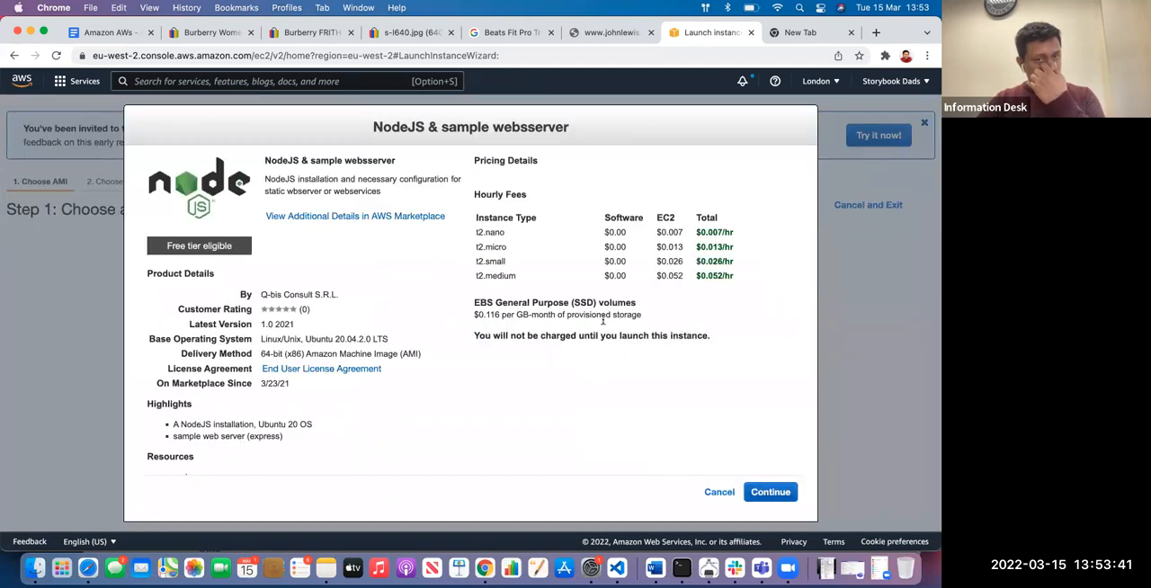
click(770, 494)
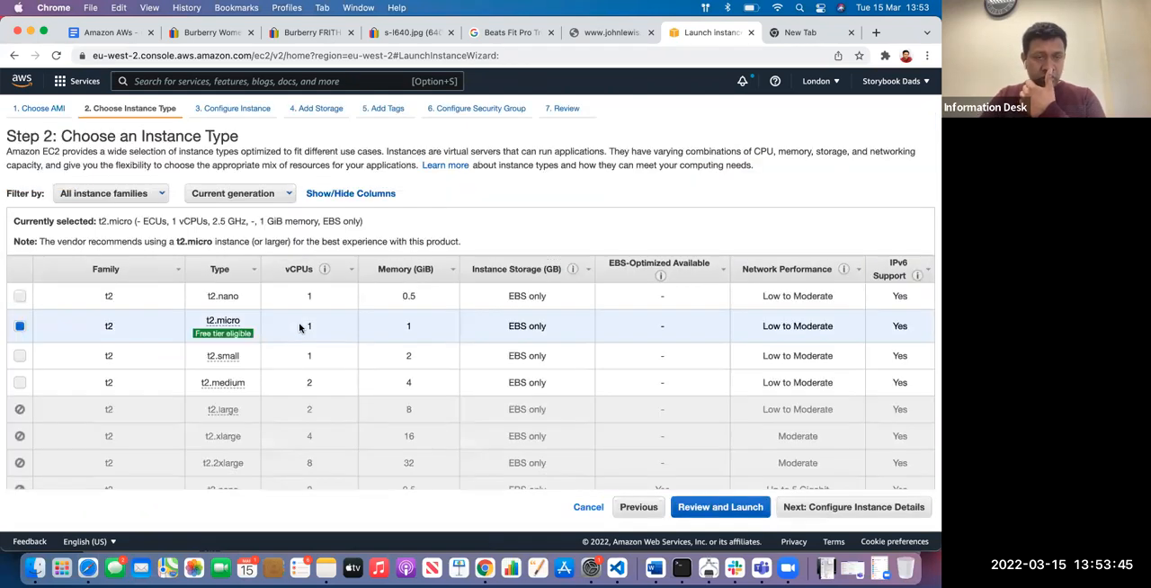
click(704, 509)
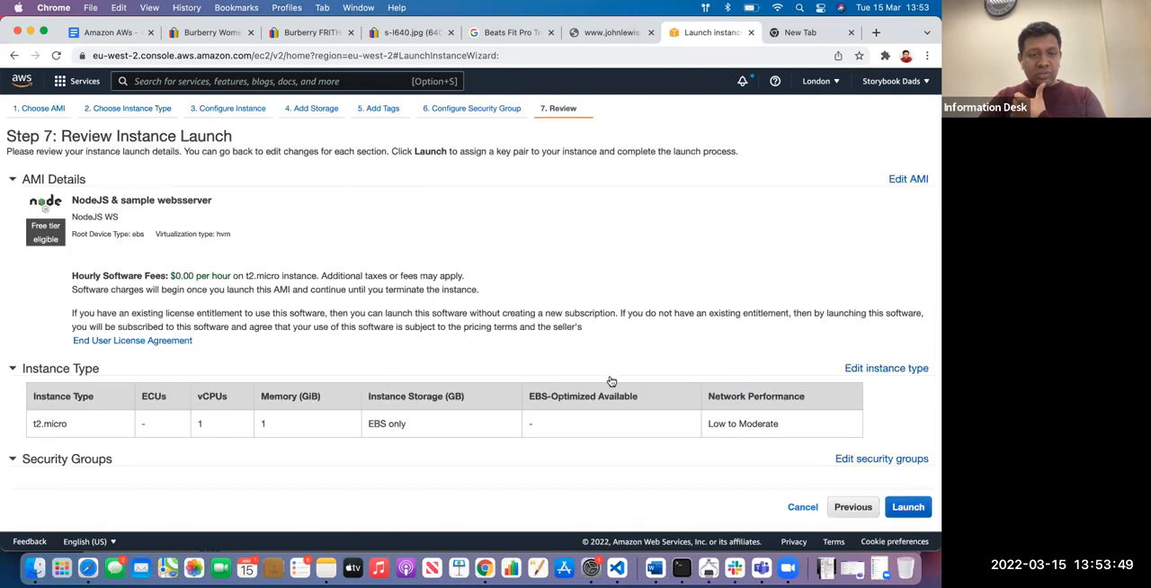
scroll(690, 396, down, 5)
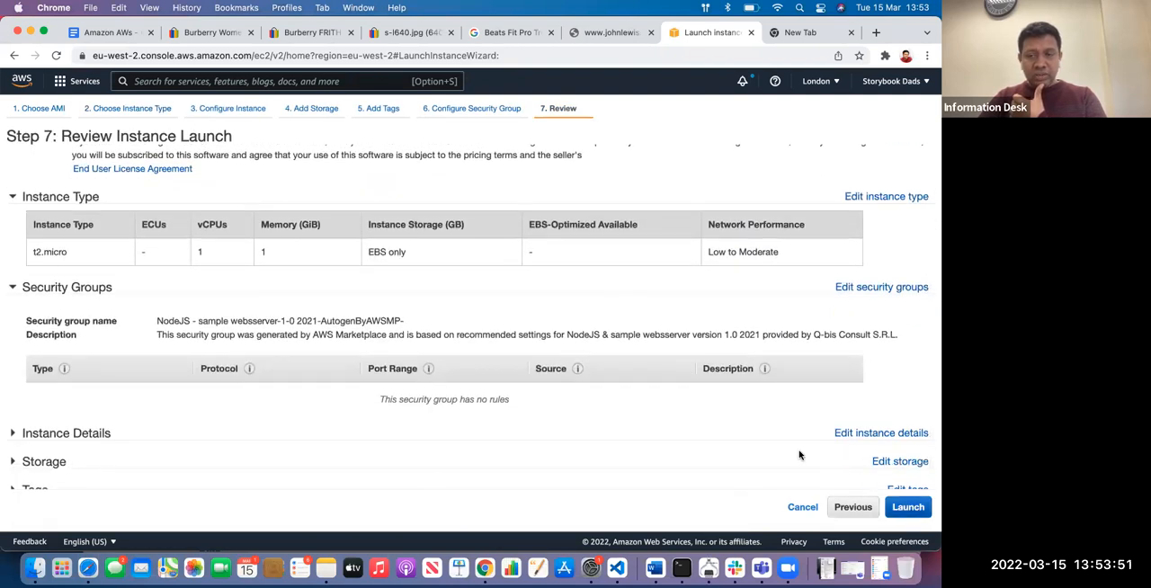
scroll(800, 456, down, 1)
click(908, 507)
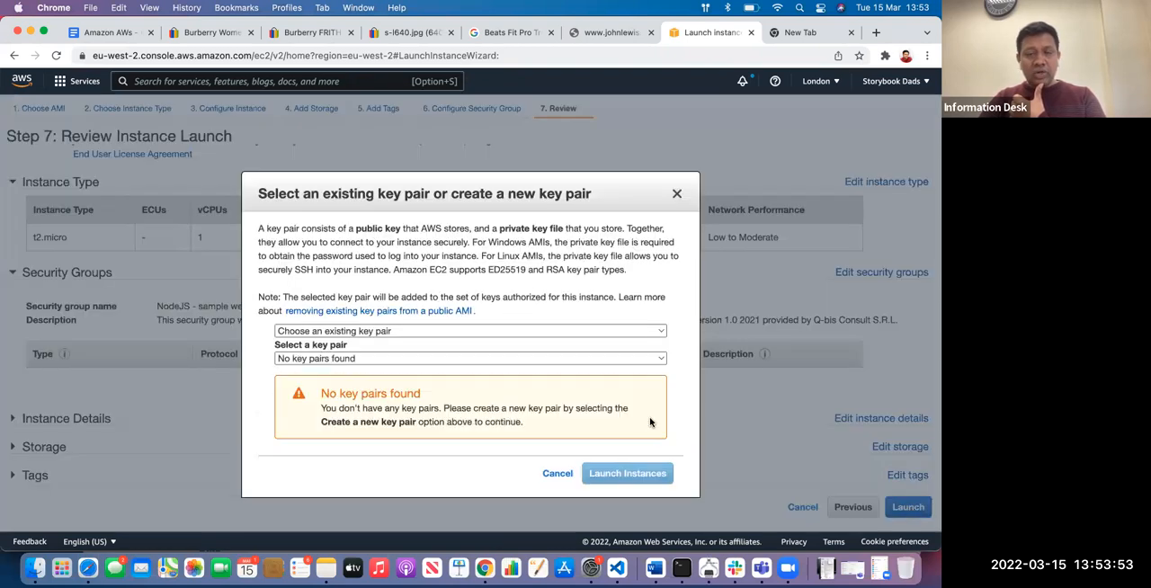
Create and download a new RSA key pair named local, and launch the instance with it
click(402, 331)
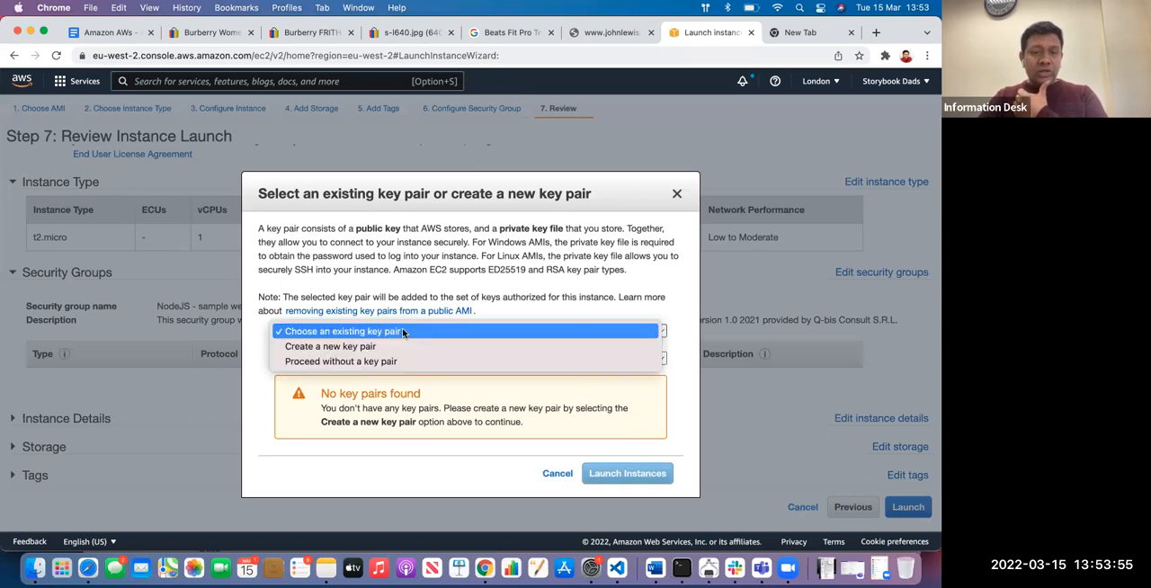
click(395, 347)
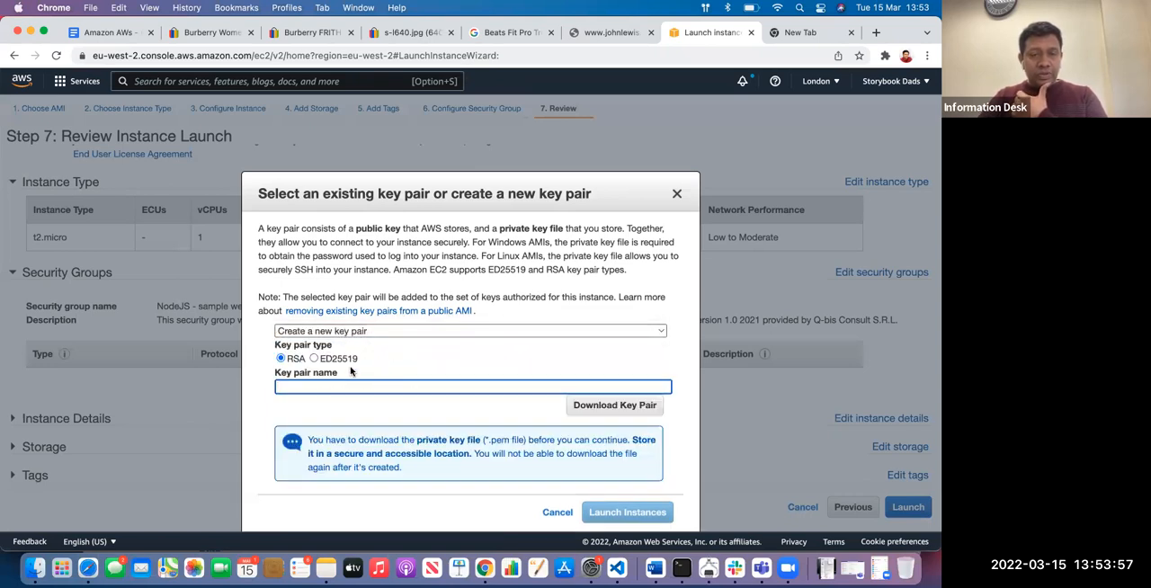
text(local)
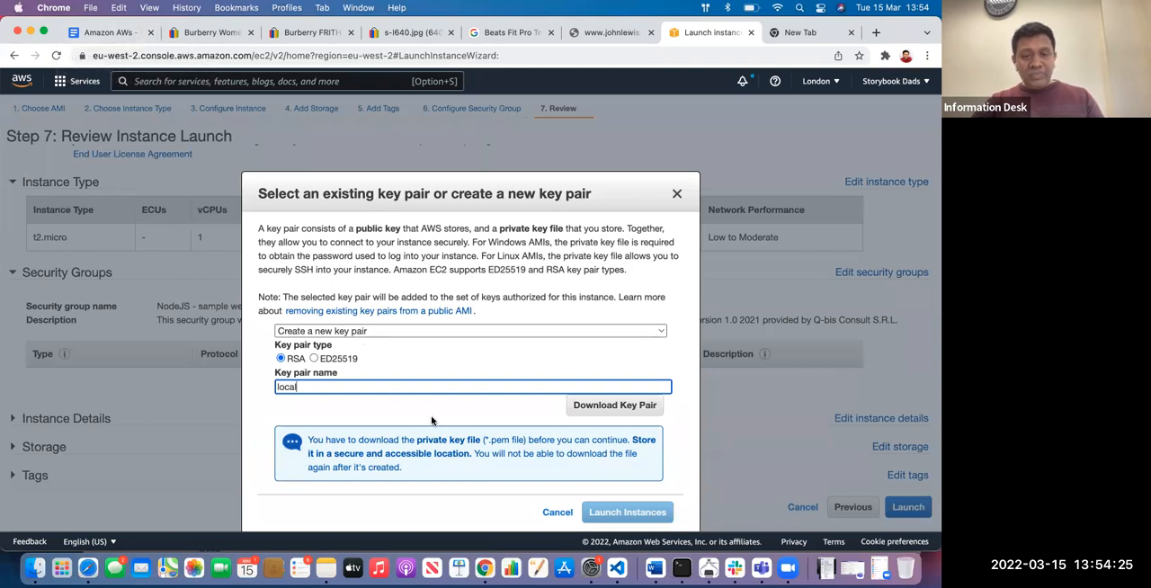
scroll(431, 420, down, 1)
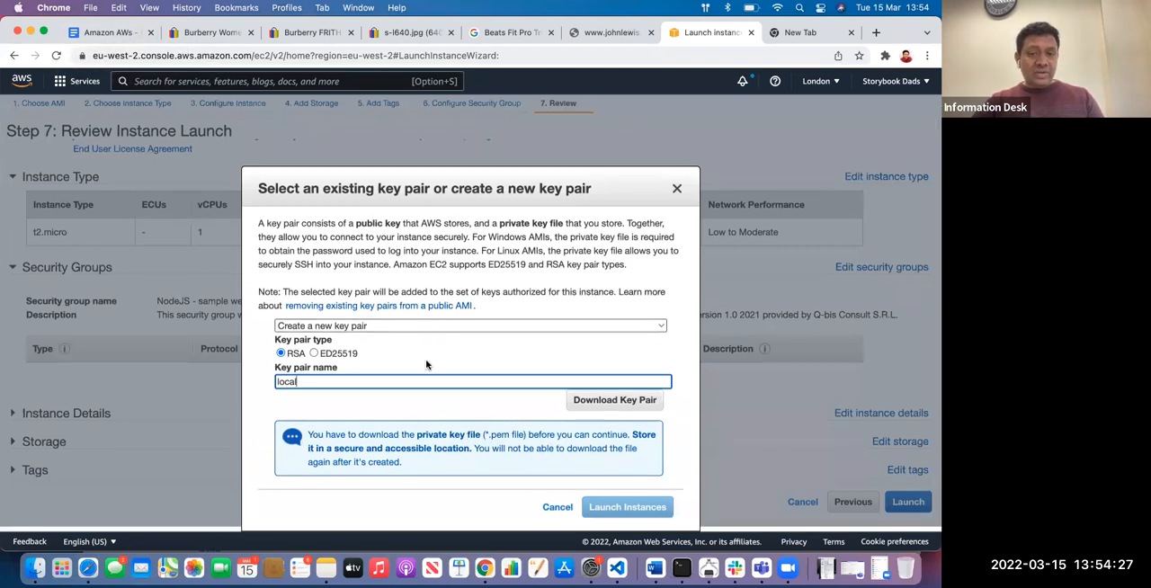
click(604, 403)
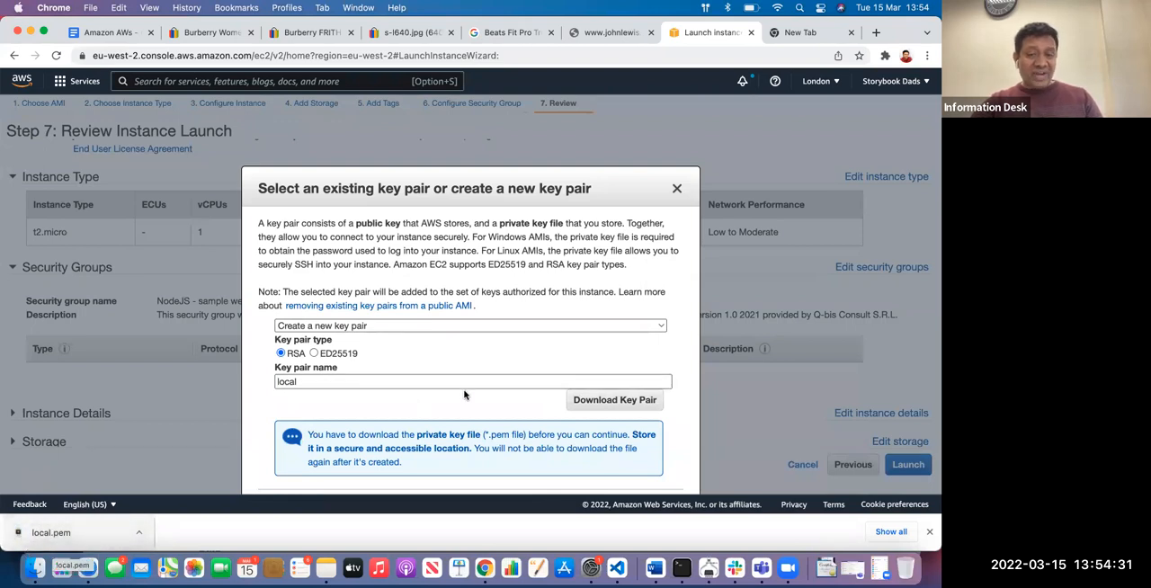
scroll(468, 396, down, 2)
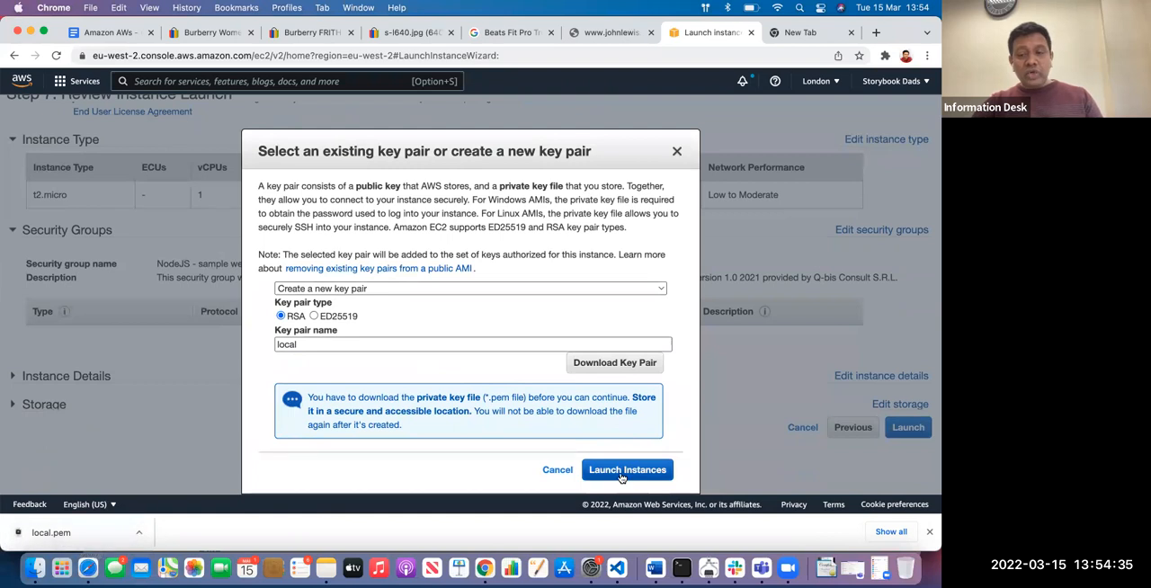
click(620, 473)
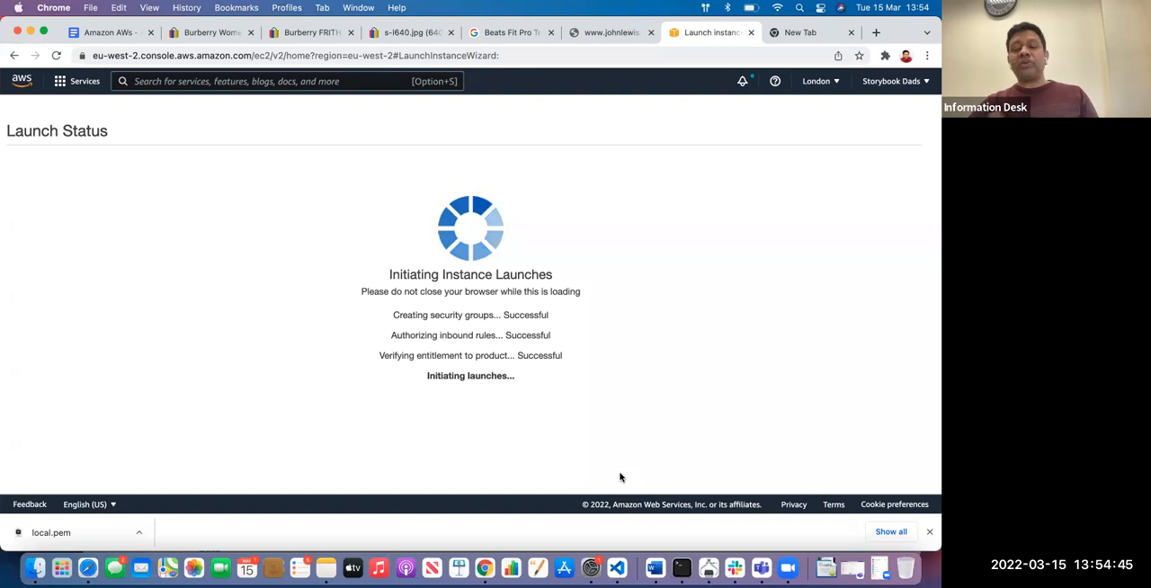
Switch to Terminal and dismiss the offer to enable Dictation
click(681, 568)
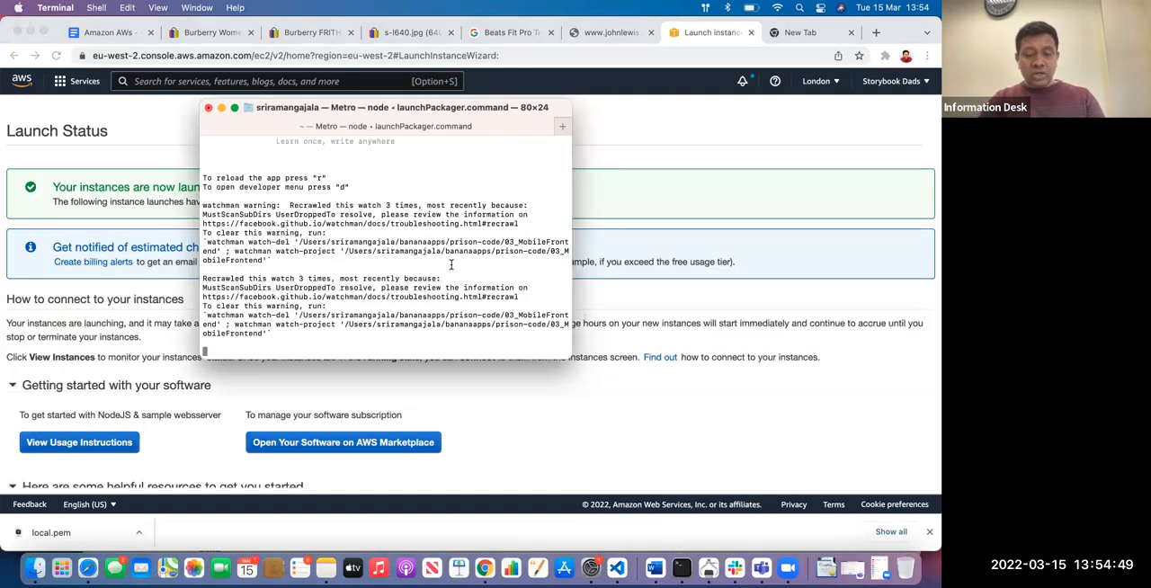
key(ctrl)
key(ctrl)
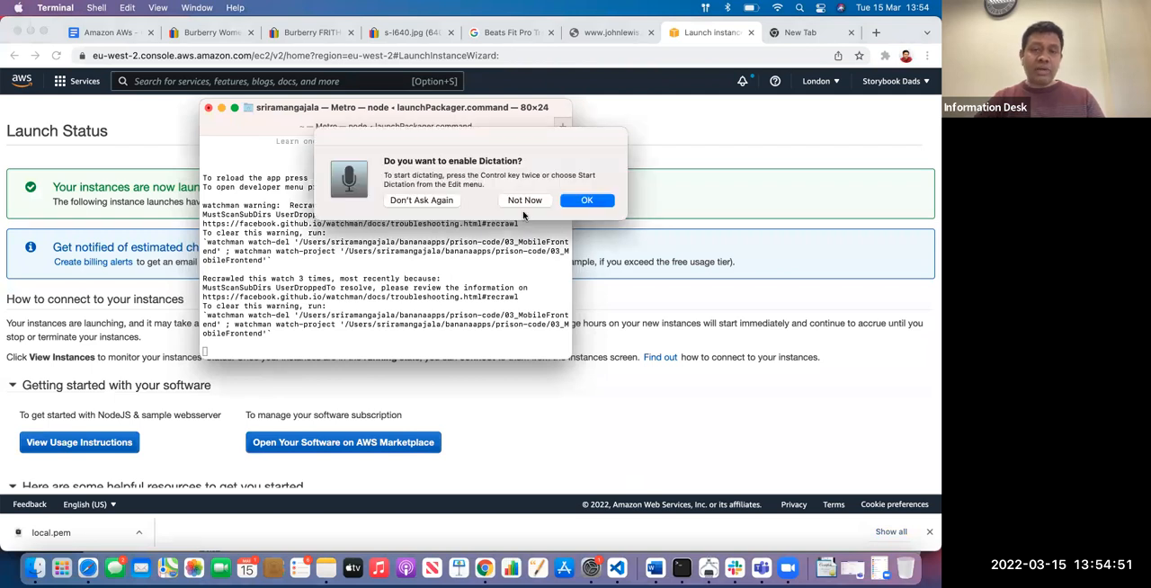
click(551, 203)
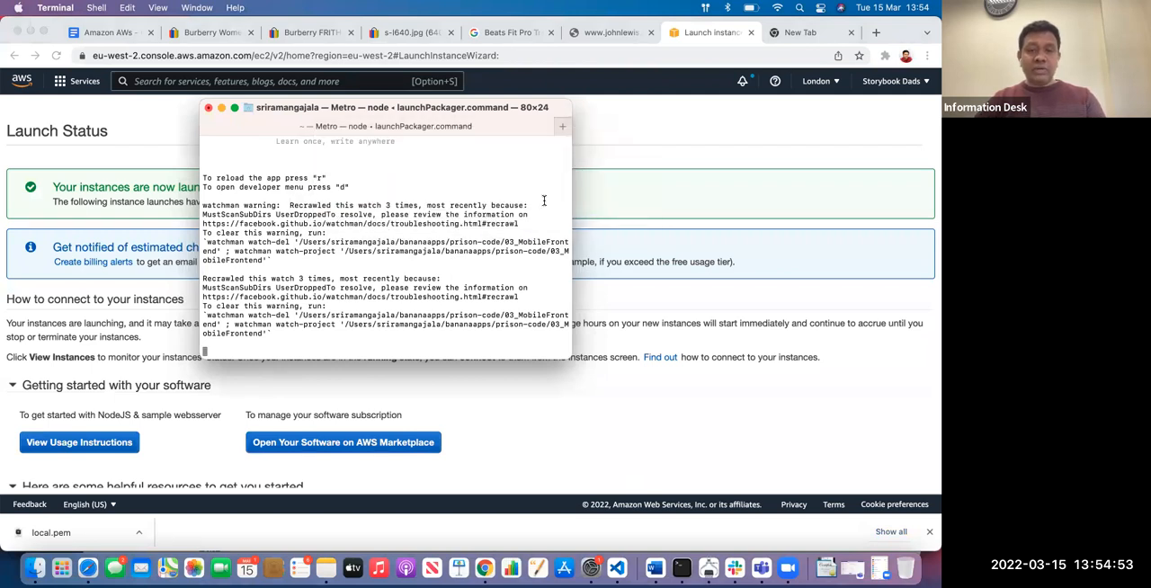
Open a new terminal window enlarged to 110×29 and run ssh twice to show its usage options
key(super+n)
text(ssh)
drag(482, 126, 394, 101)
drag(490, 354, 639, 399)
key(Return)
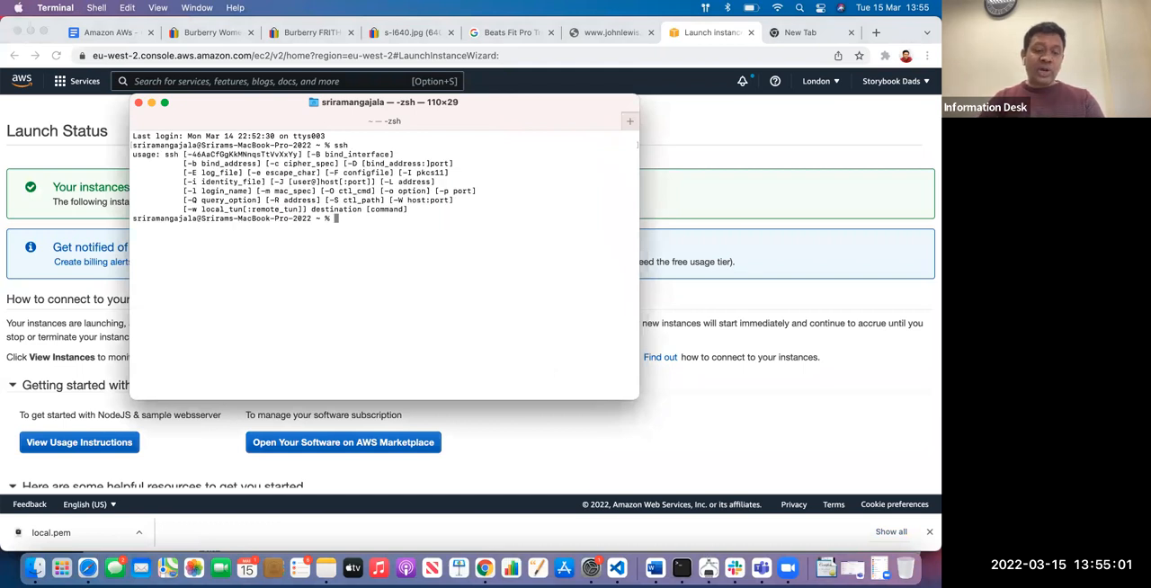
key(Return)
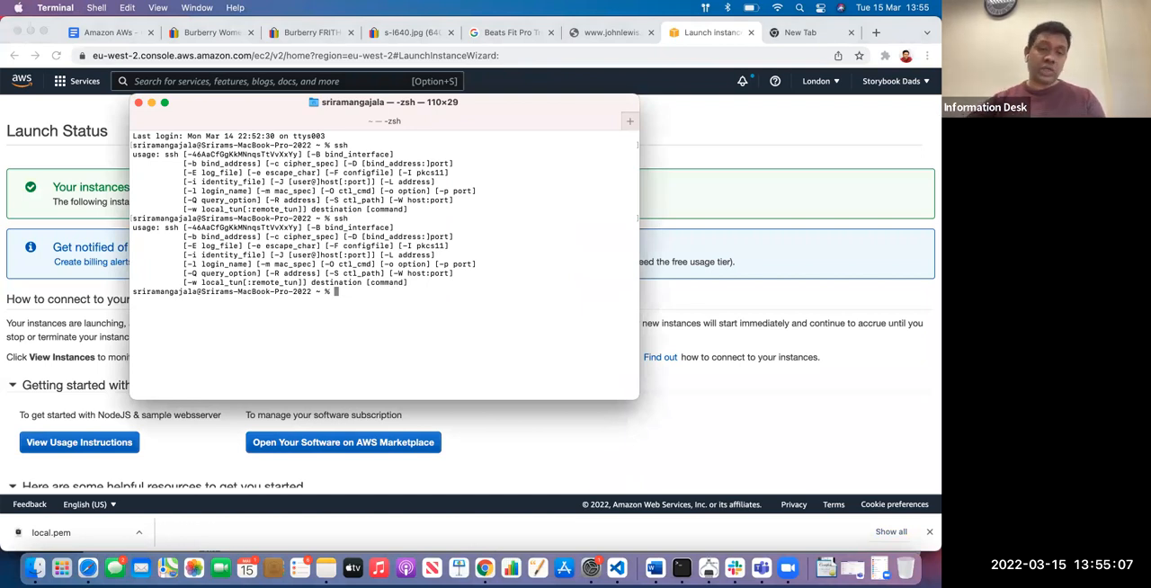
Return to Chrome, open the EC2 instances list from the launch status page, and select the new instance to check its state
click(527, 427)
scroll(528, 428, down, 3)
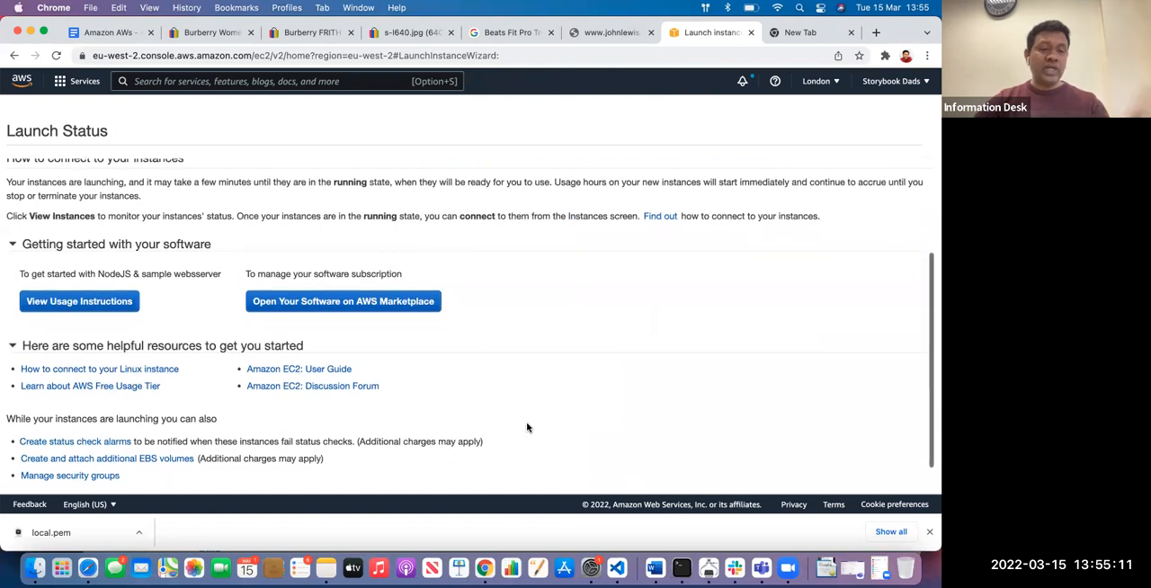
scroll(527, 427, down, 1)
click(890, 478)
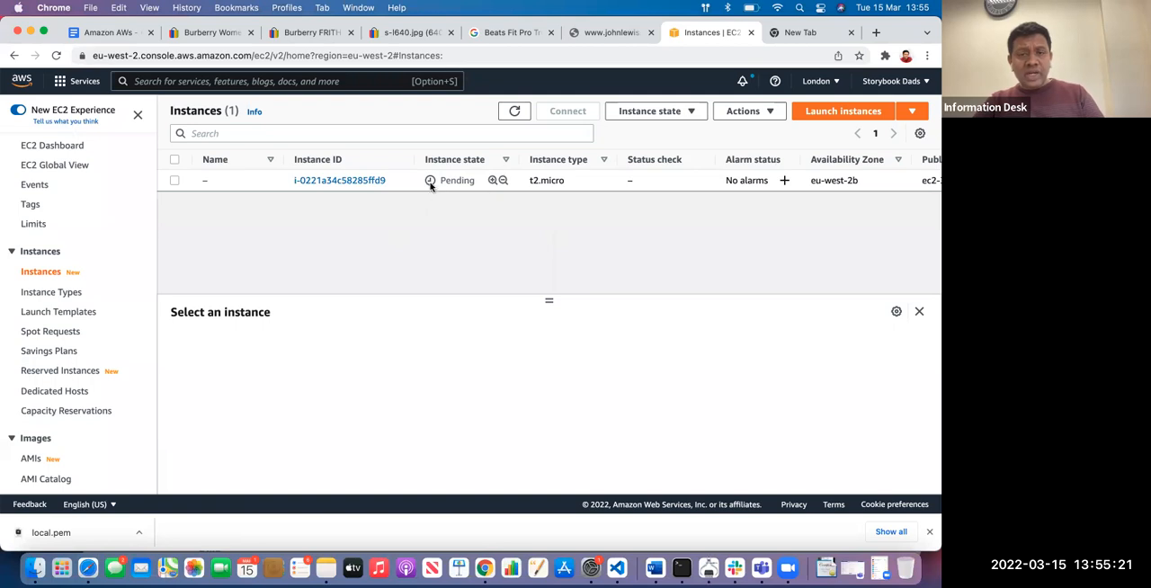
drag(440, 180, 473, 181)
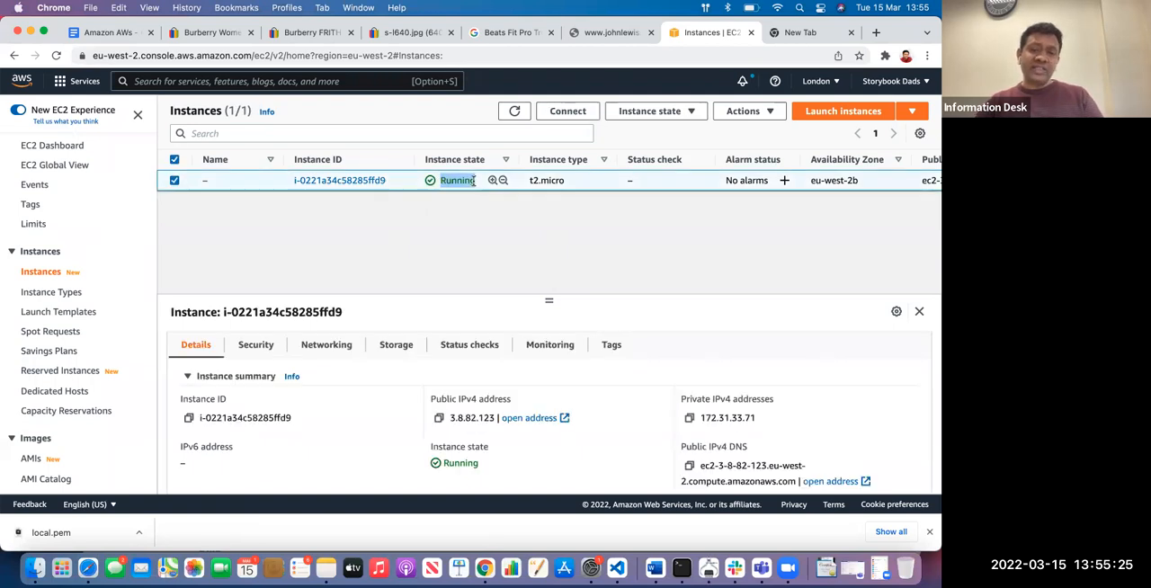
click(461, 212)
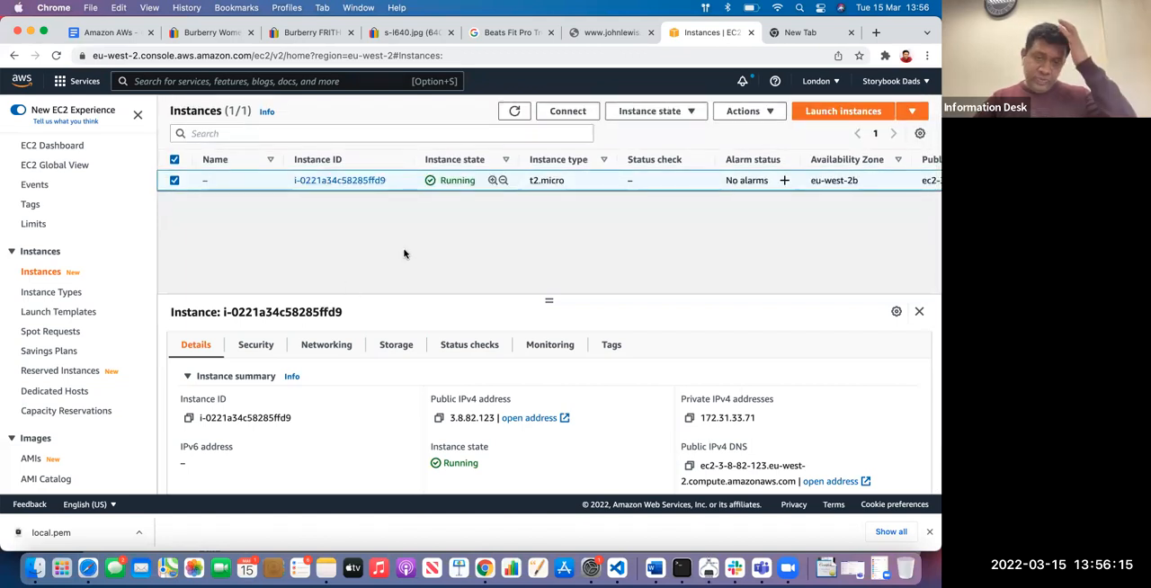
Copy the instance's public IPv4 address 3.8.82.123 from its details and open it in a new browser tab
scroll(467, 404, down, 3)
scroll(468, 405, up, 2)
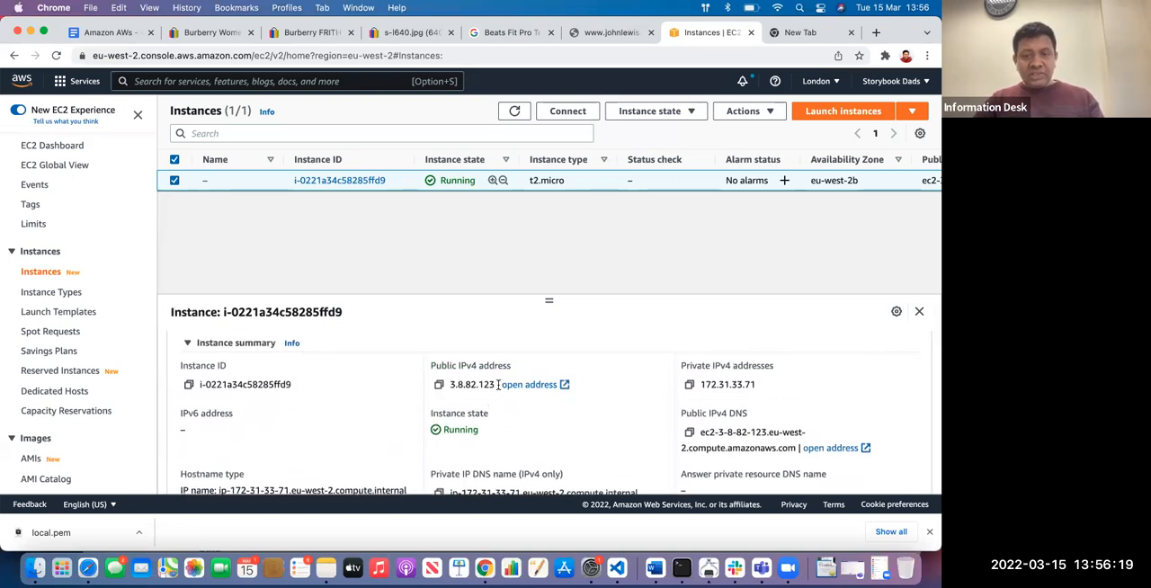
drag(495, 384, 449, 384)
key(super+c)
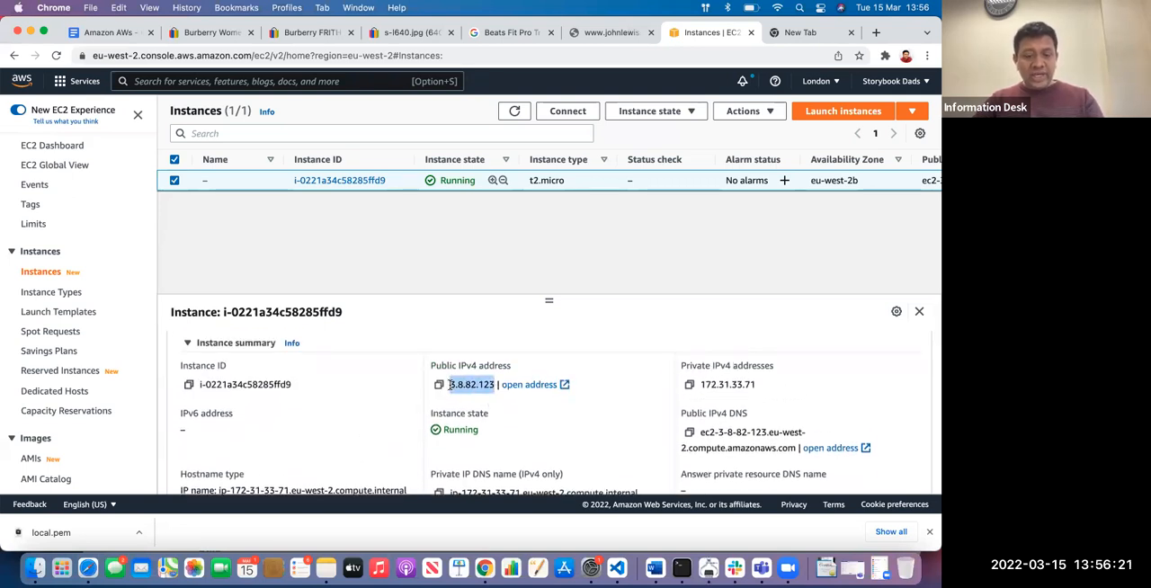
scroll(450, 386, down, 3)
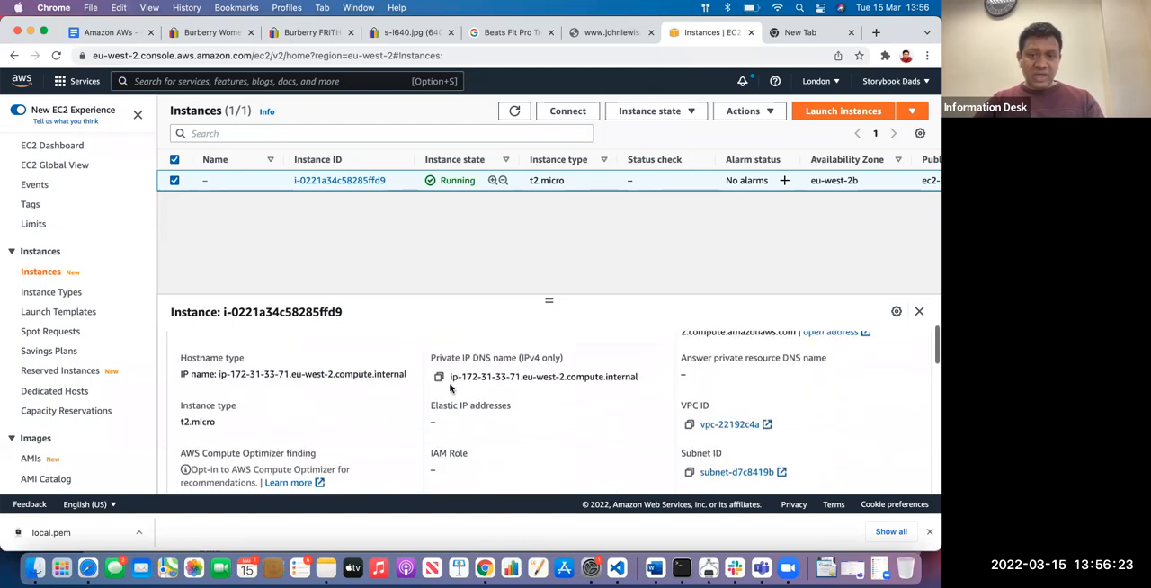
scroll(449, 387, up, 3)
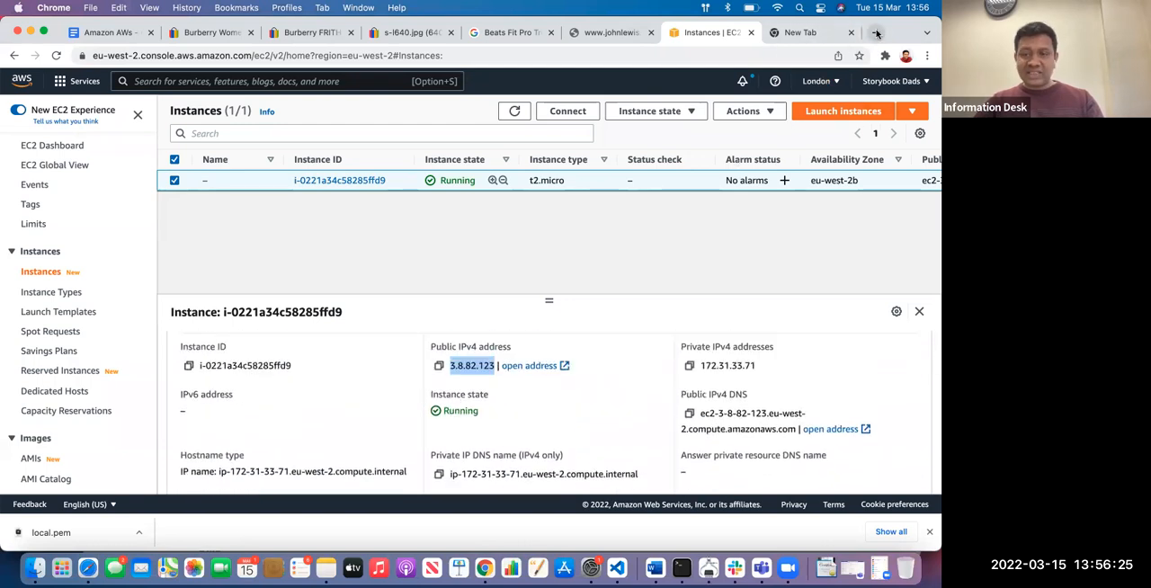
click(877, 34)
key(super+v)
key(Return)
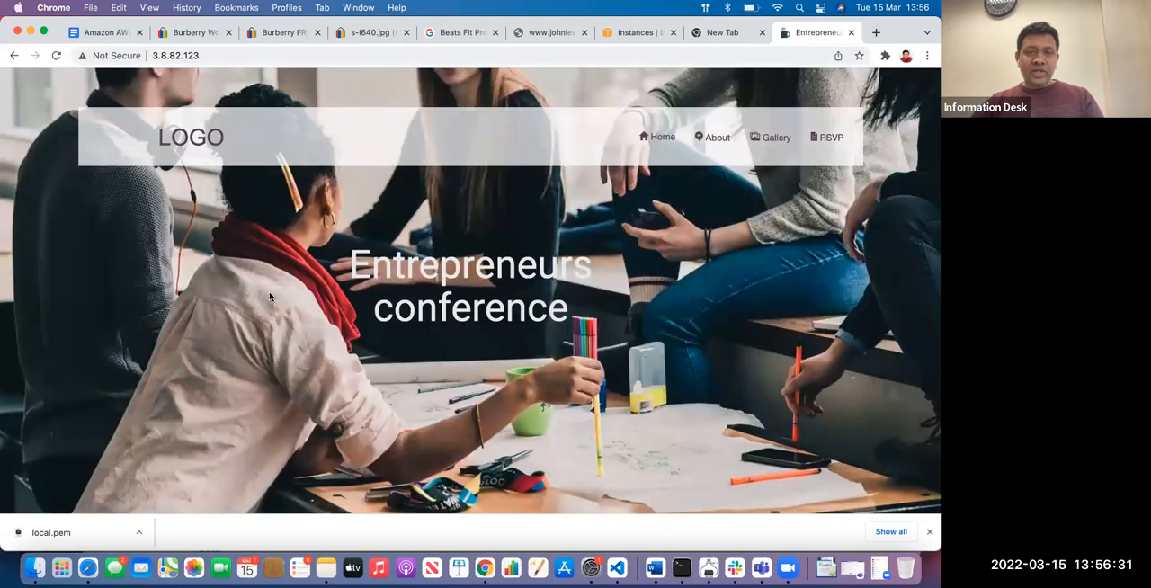
Look through the sample website's home page and compare its web address with the instance's public IPv4 address in the console
scroll(269, 292, down, 3)
scroll(270, 294, down, 10)
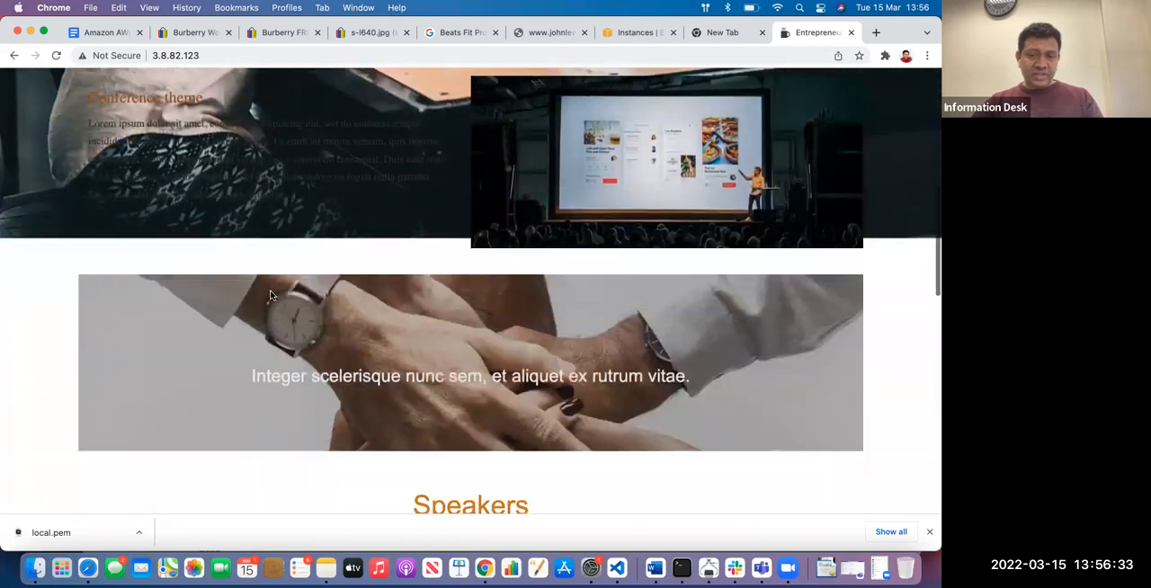
scroll(270, 295, down, 10)
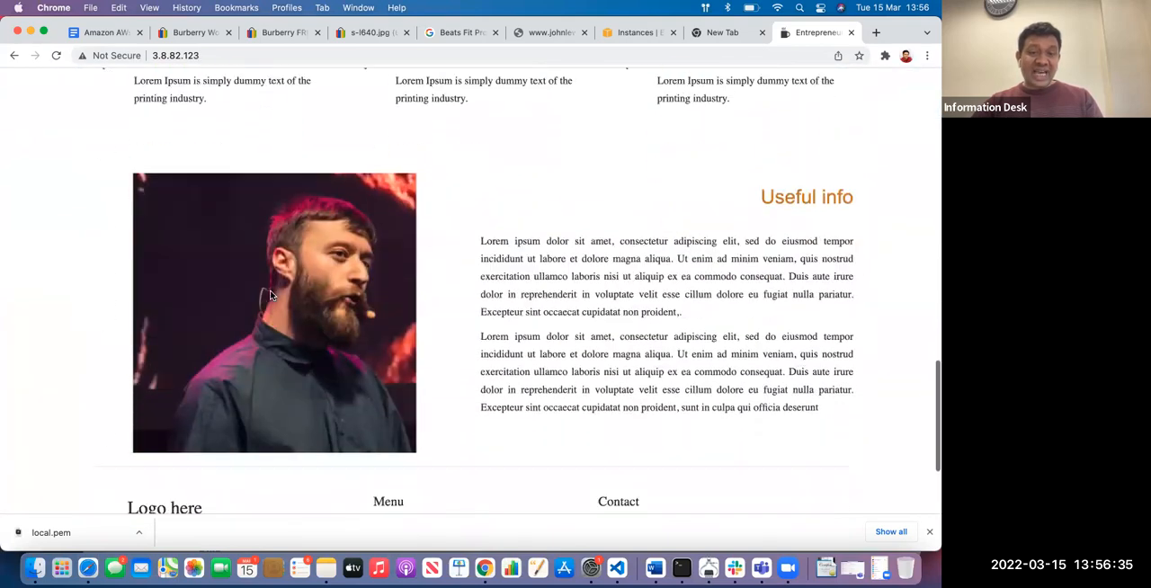
scroll(270, 295, up, 20)
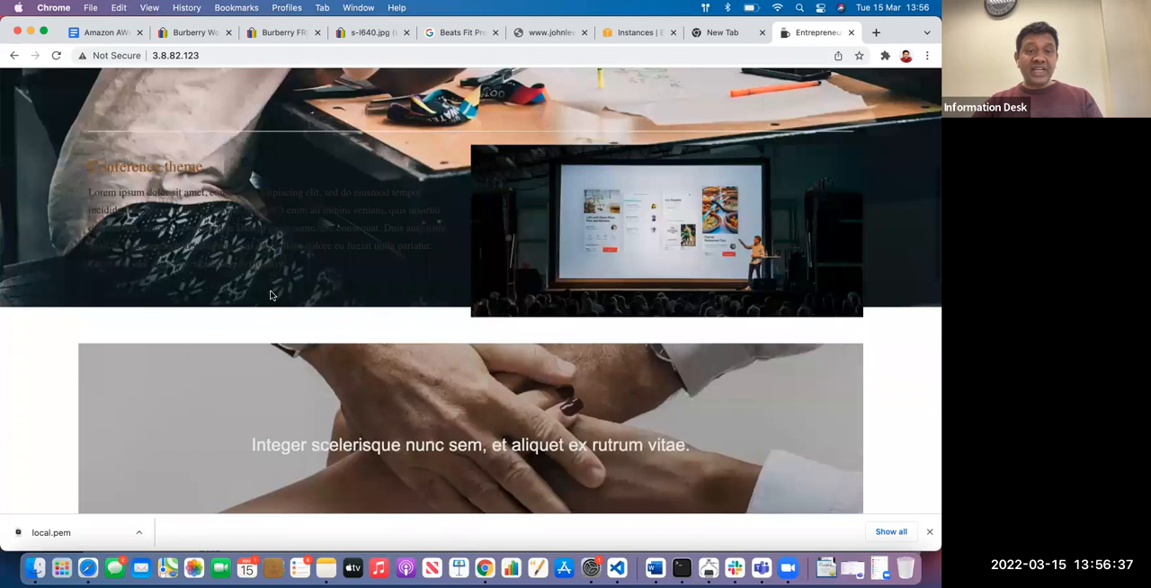
click(212, 55)
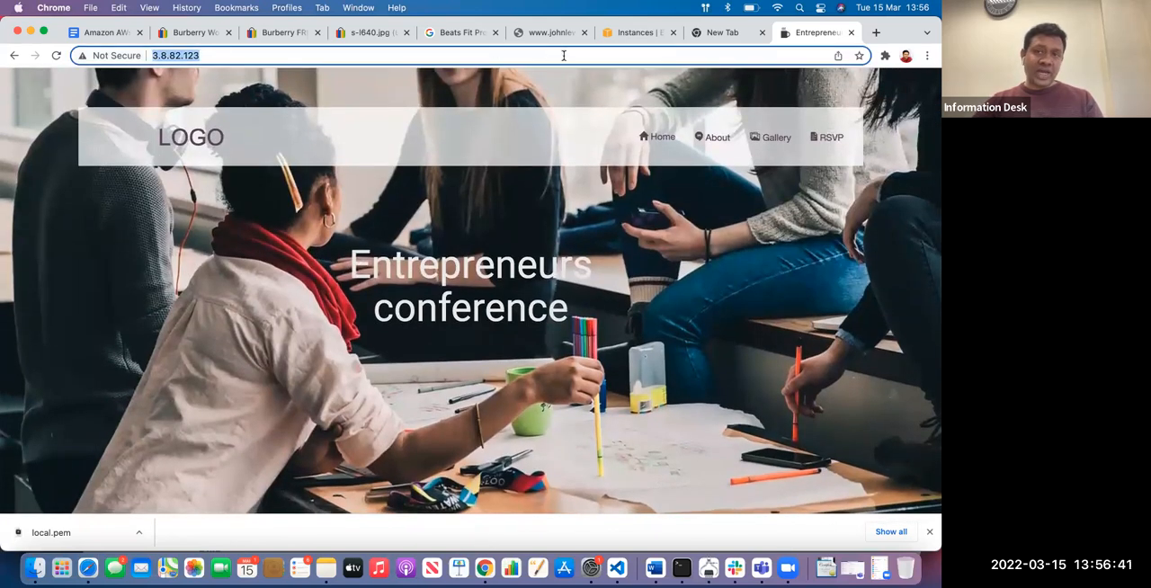
click(630, 33)
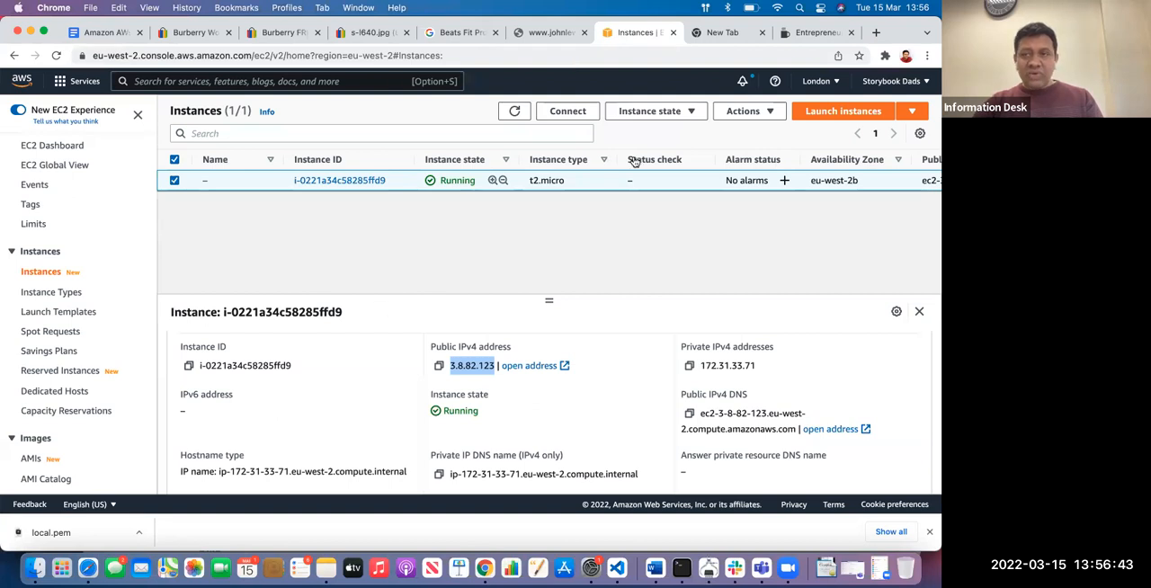
click(812, 33)
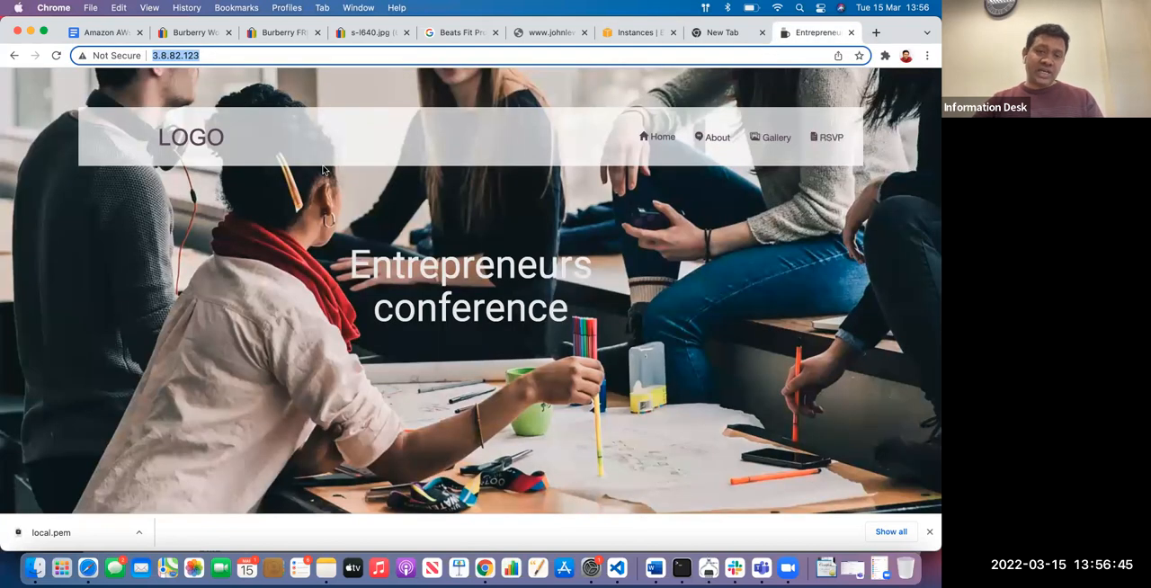
Open the sample website's Gallery page and look through it down to the footer
click(782, 139)
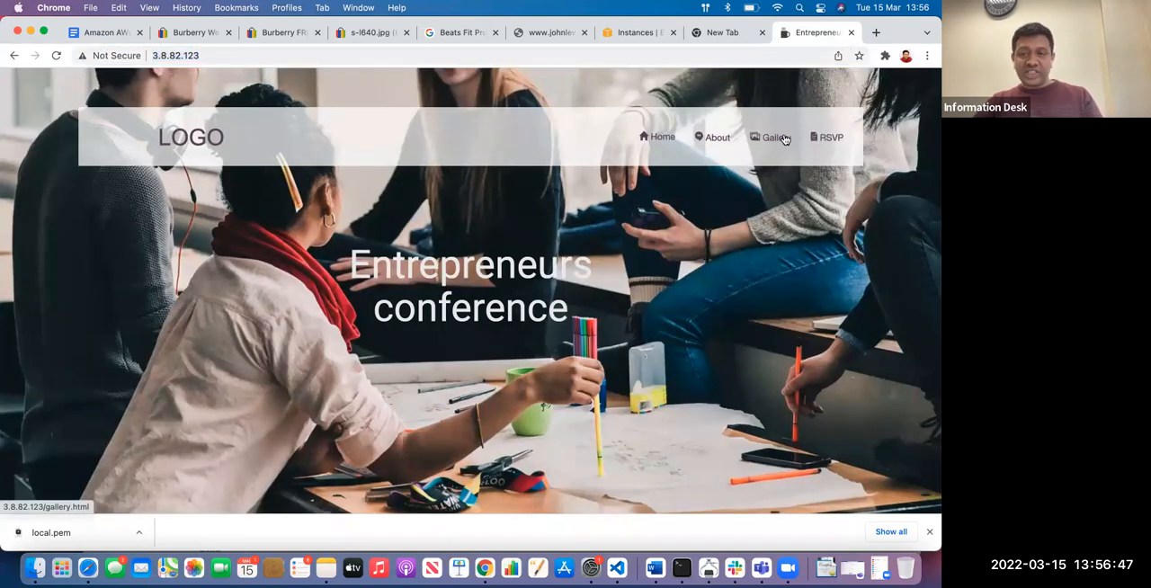
scroll(417, 367, down, 10)
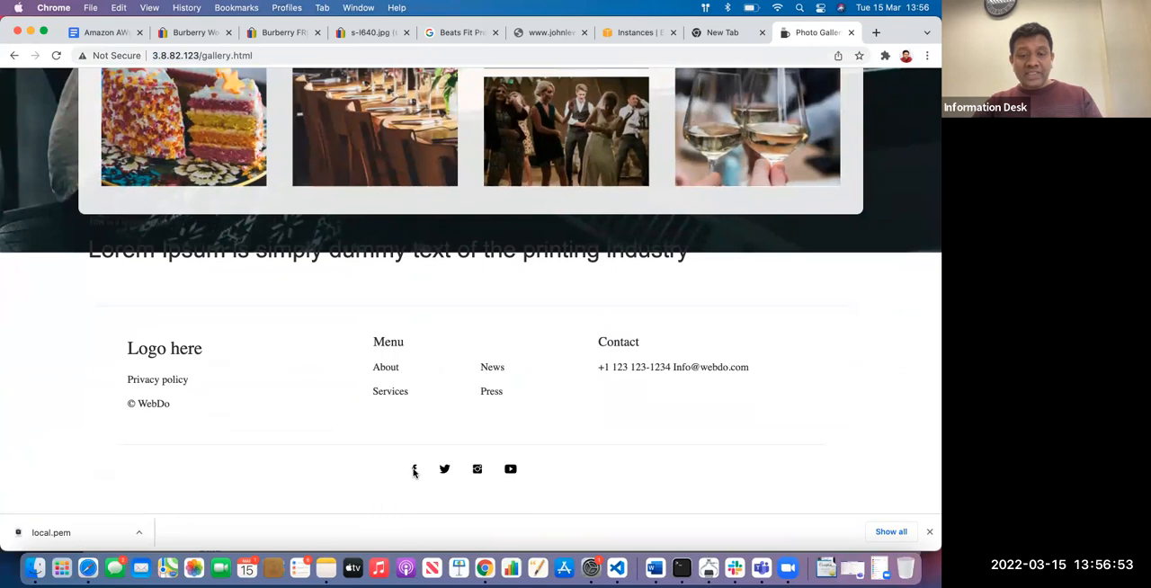
scroll(242, 301, up, 10)
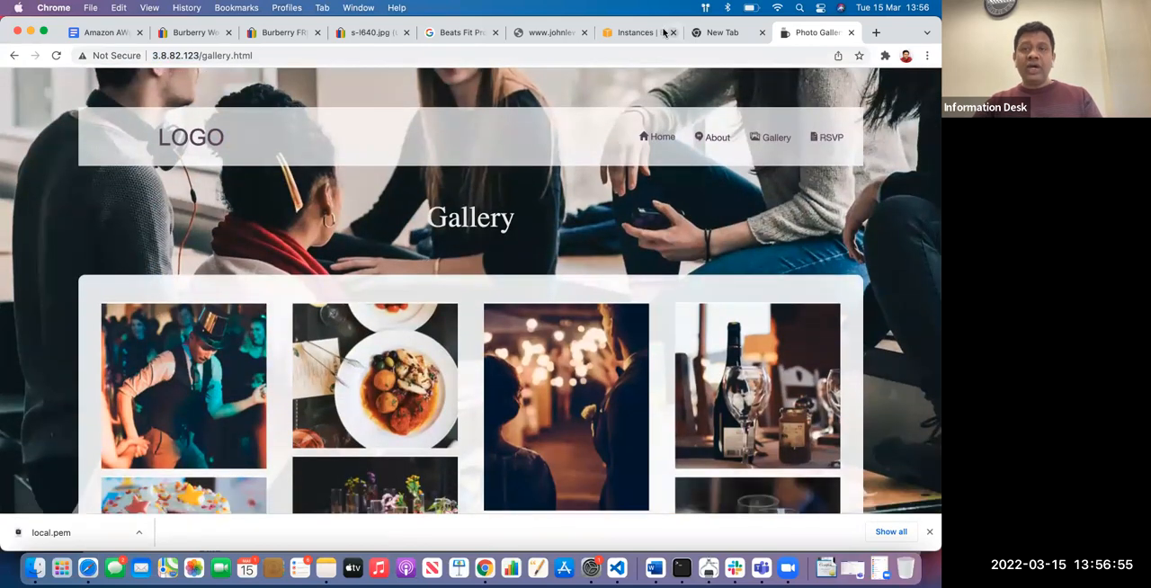
Highlight the Node - Javascript* entry in the Amazon AWs notes, revisit the gallery page, and return to the EC2 instances list
click(634, 34)
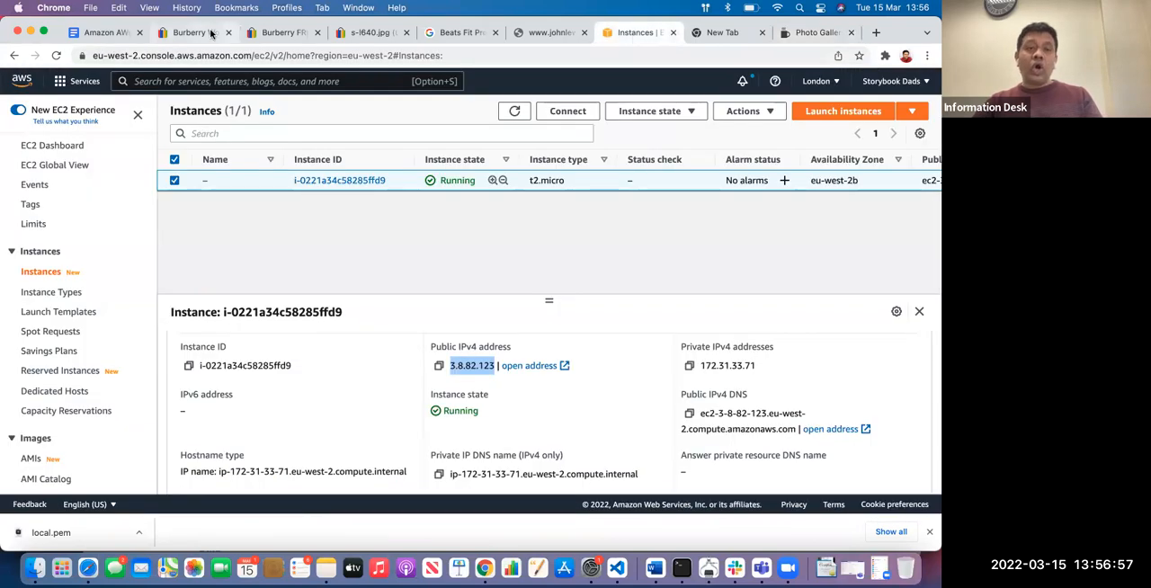
click(112, 33)
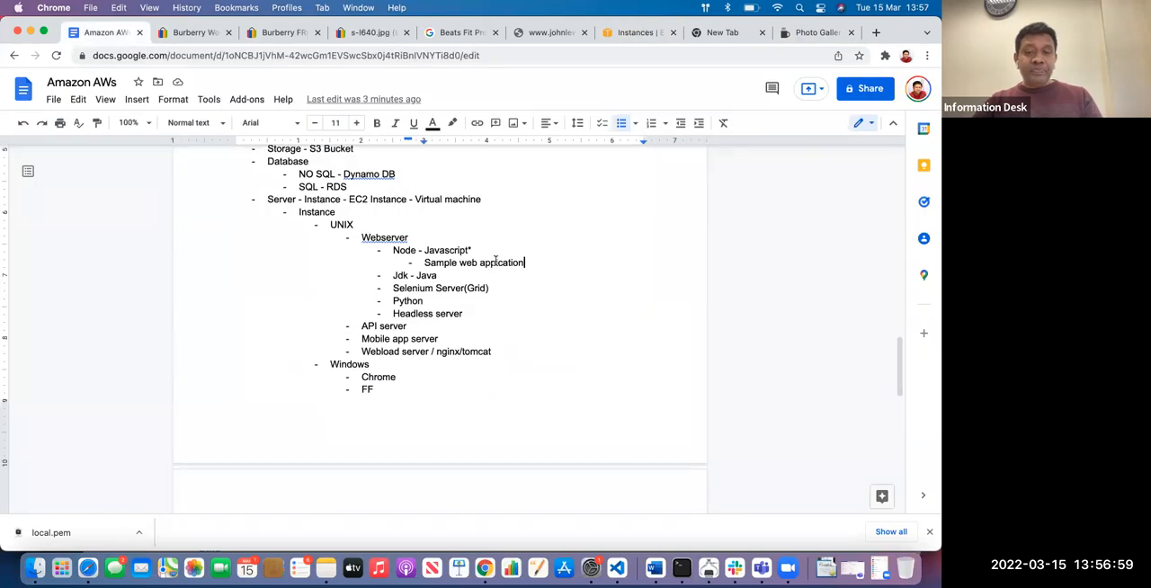
drag(473, 251, 394, 251)
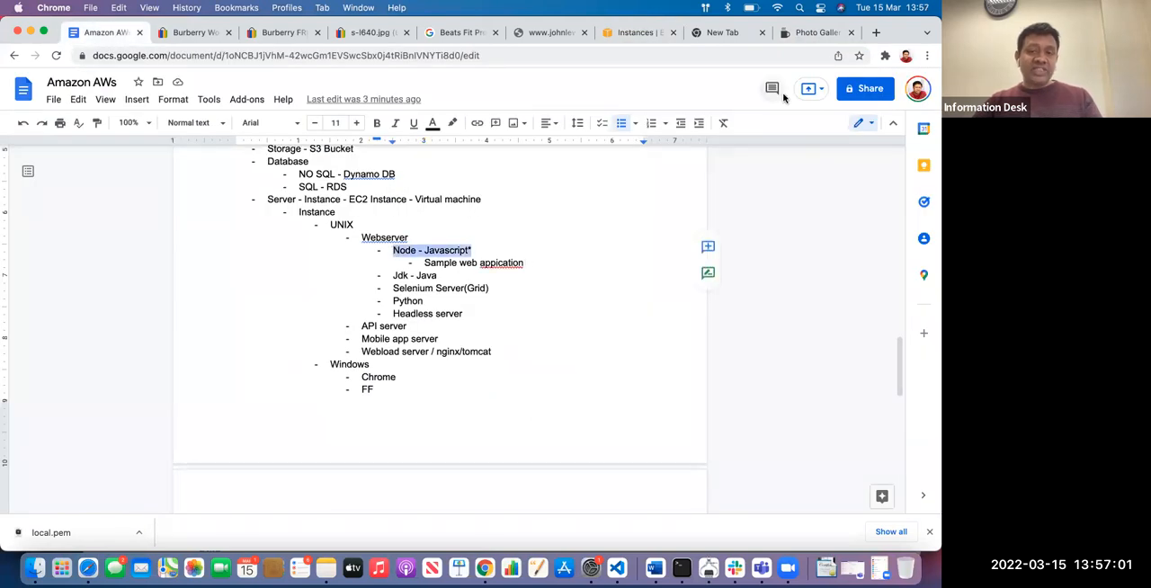
click(810, 36)
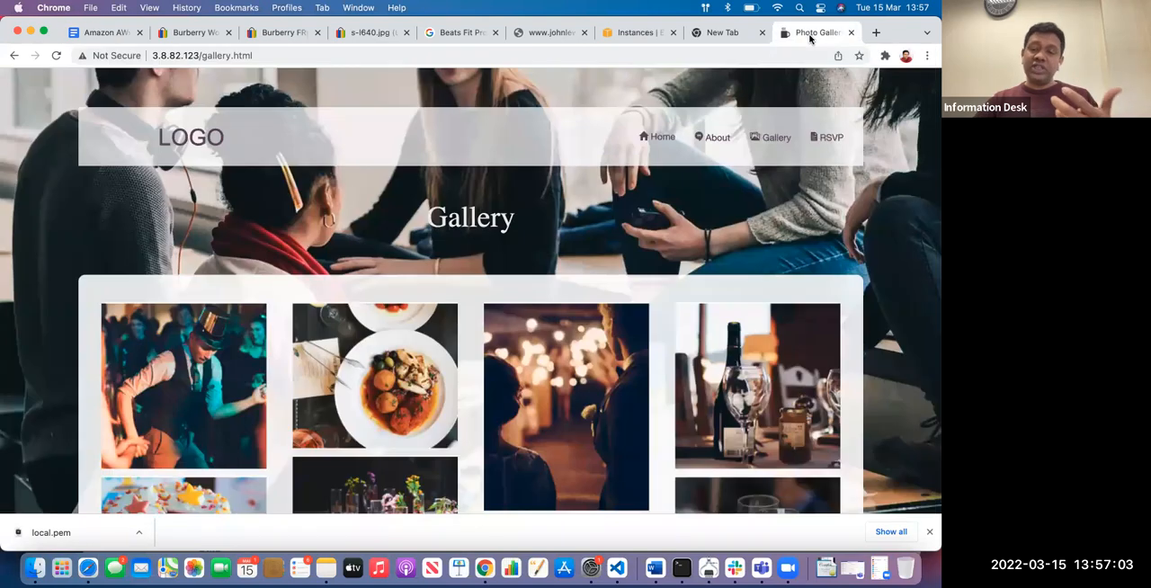
click(632, 37)
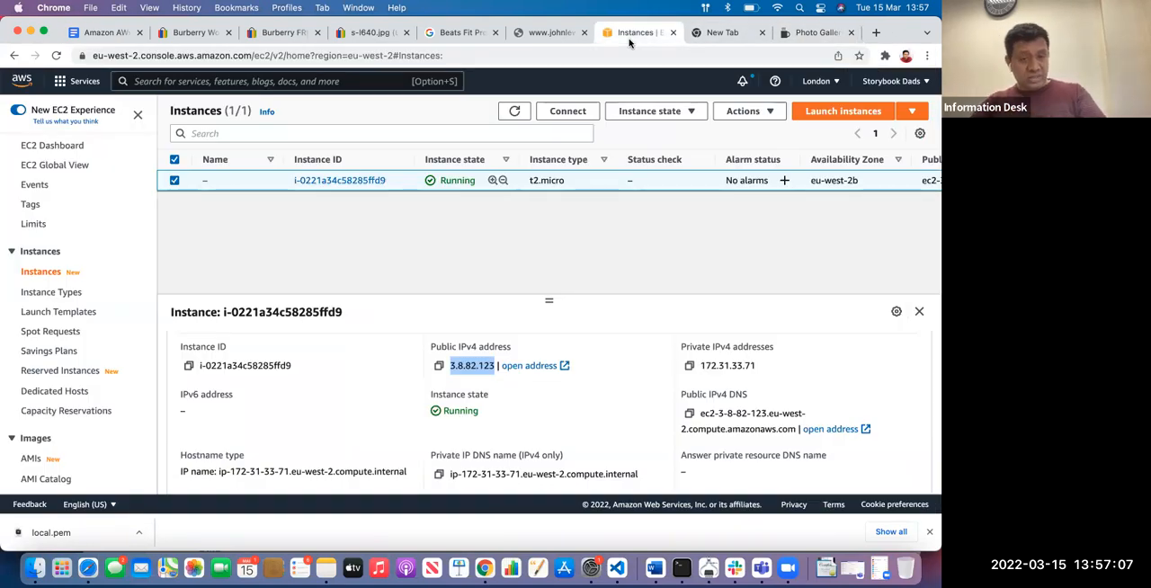
Try opening the instance's public IPv4 DNS address from its details, expand the connection error's details, and reload the page
scroll(337, 303, down, 3)
scroll(338, 308, up, 2)
scroll(510, 337, down, 2)
scroll(510, 338, up, 2)
scroll(599, 360, down, 3)
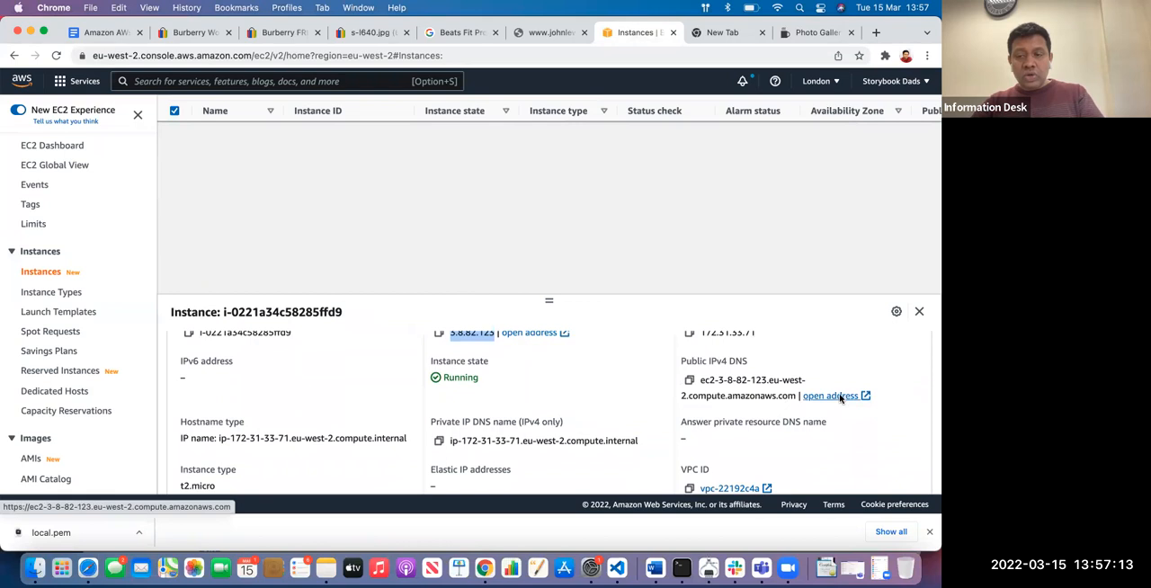
click(840, 398)
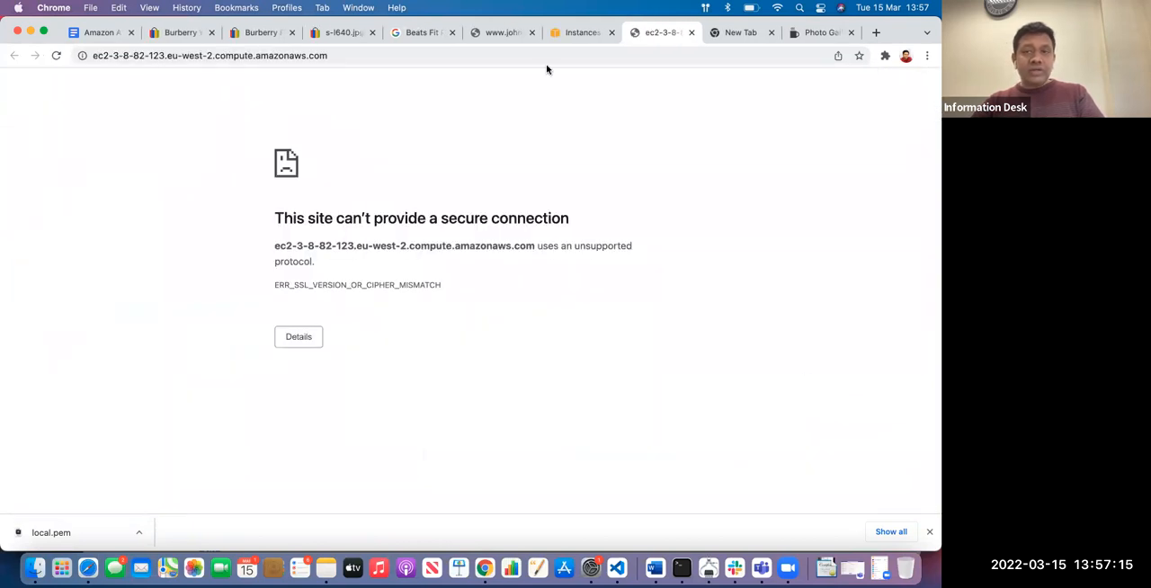
click(496, 56)
click(494, 59)
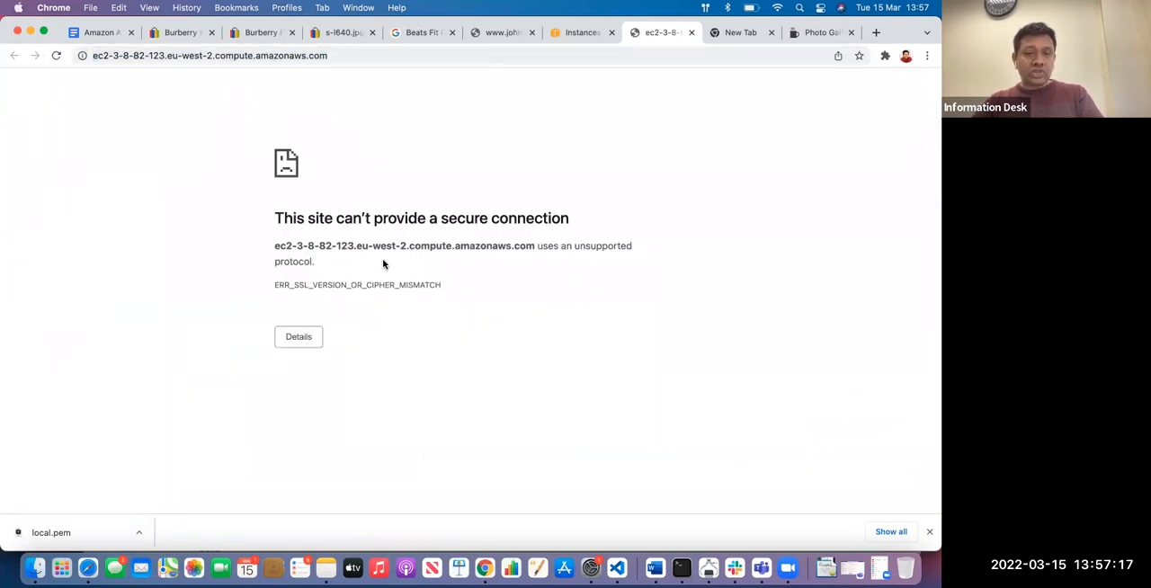
click(297, 337)
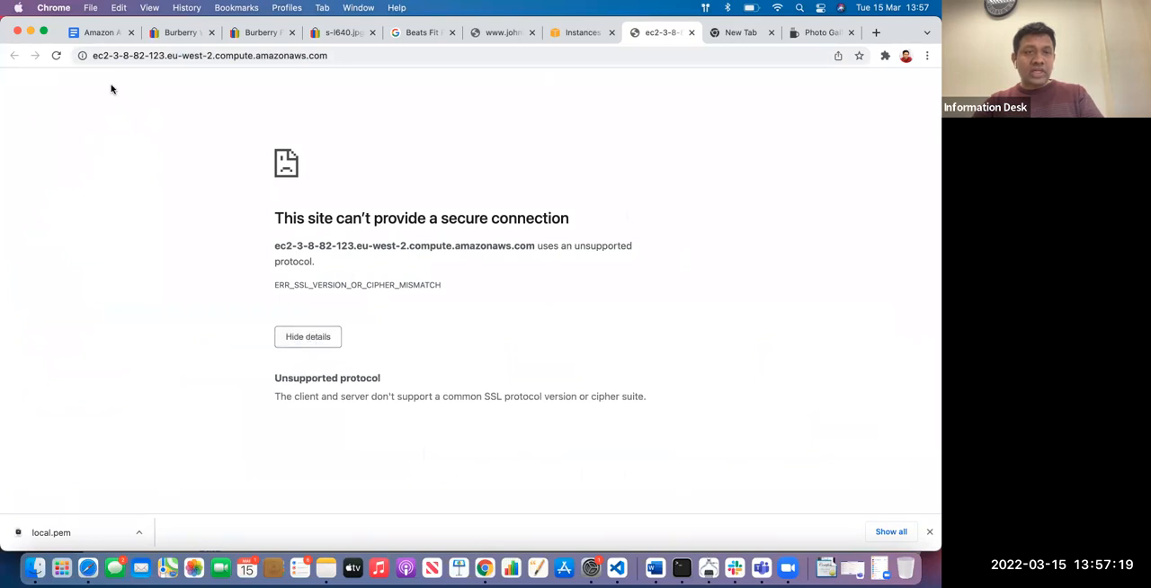
click(56, 55)
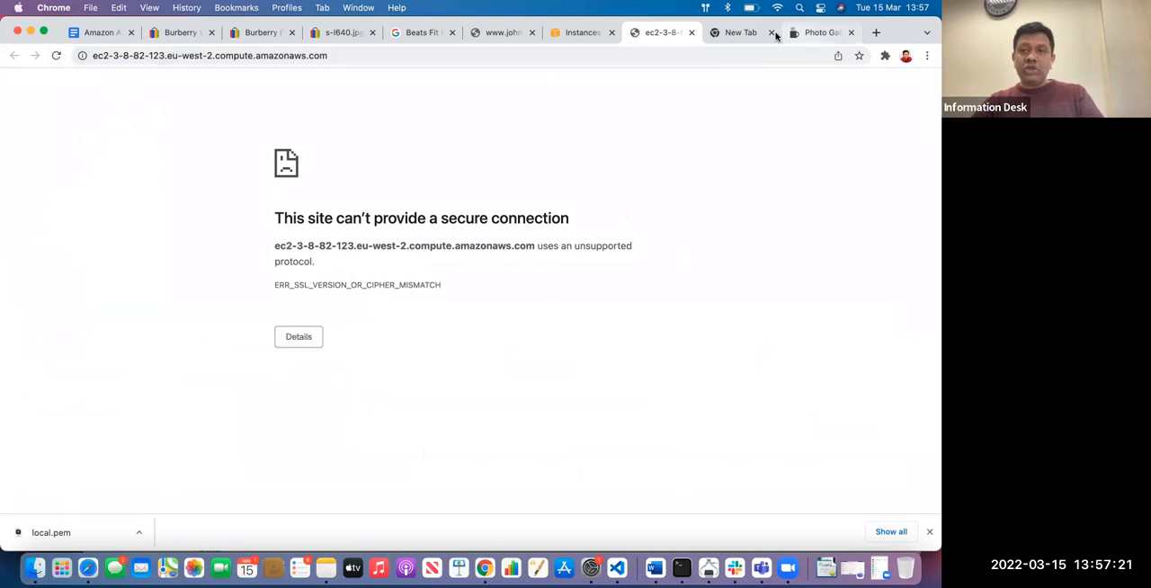
Highlight the IP address in the gallery page's web address and return to the EC2 instances list
click(821, 33)
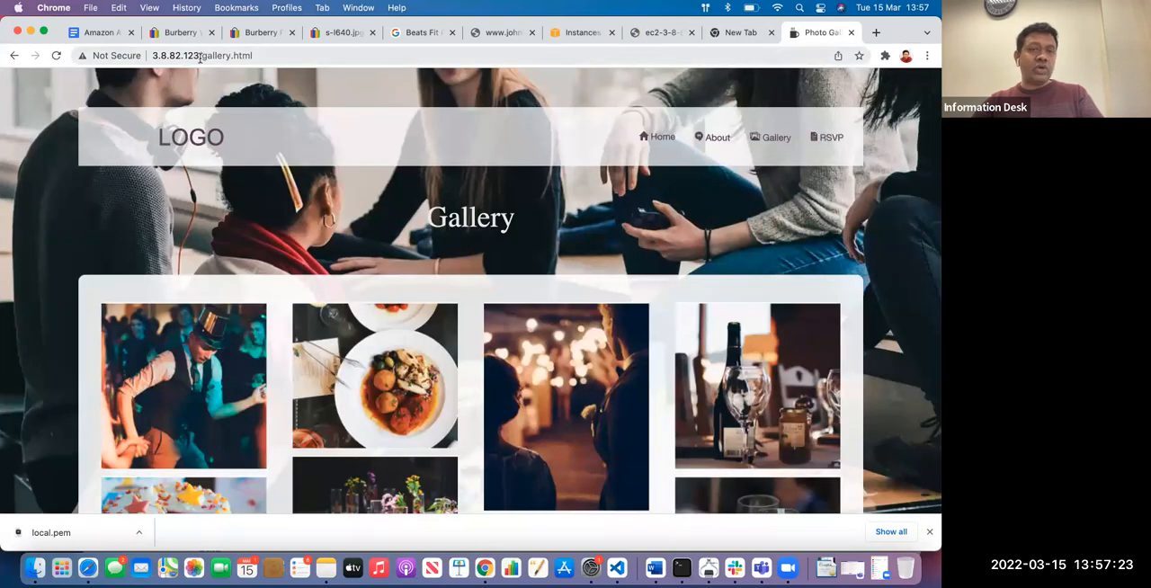
drag(199, 57, 137, 56)
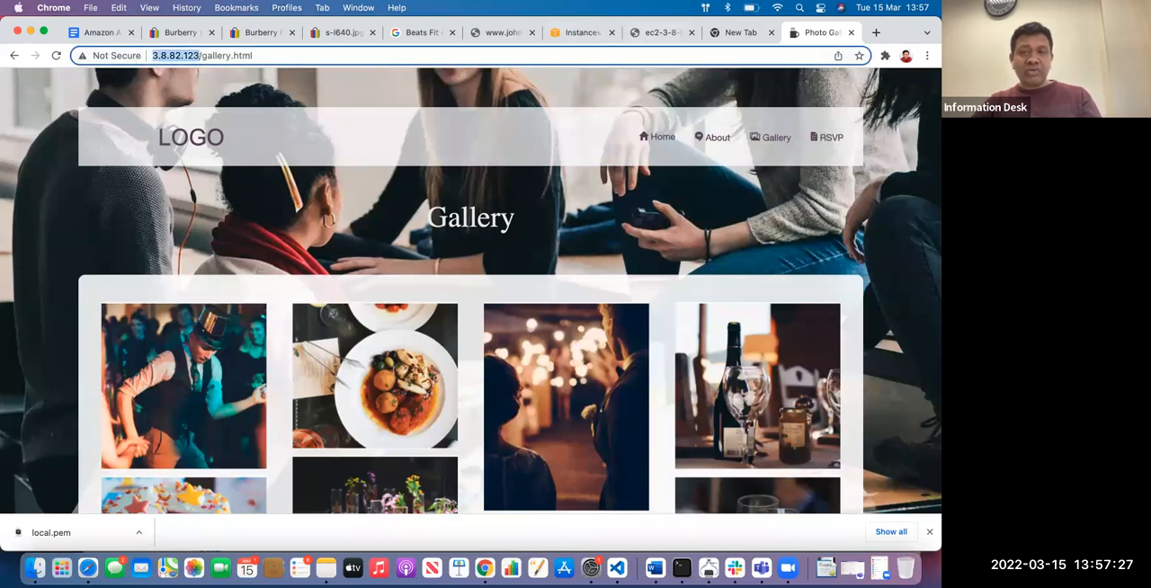
click(572, 32)
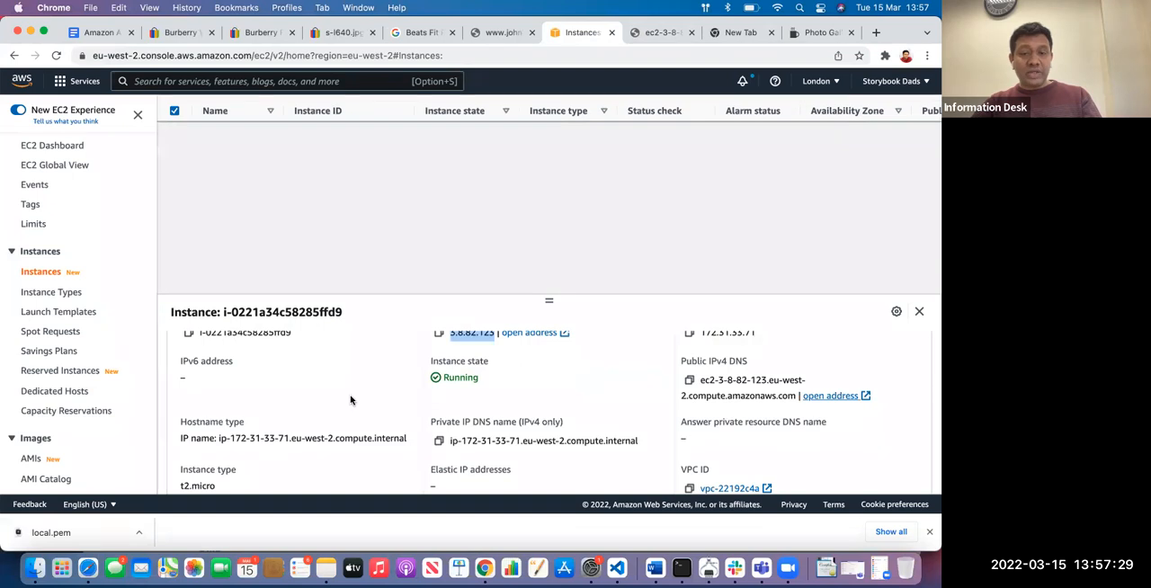
Examine the instance's summary and details, including its platform, AMI and key pair name
scroll(350, 400, up, 2)
scroll(570, 402, down, 5)
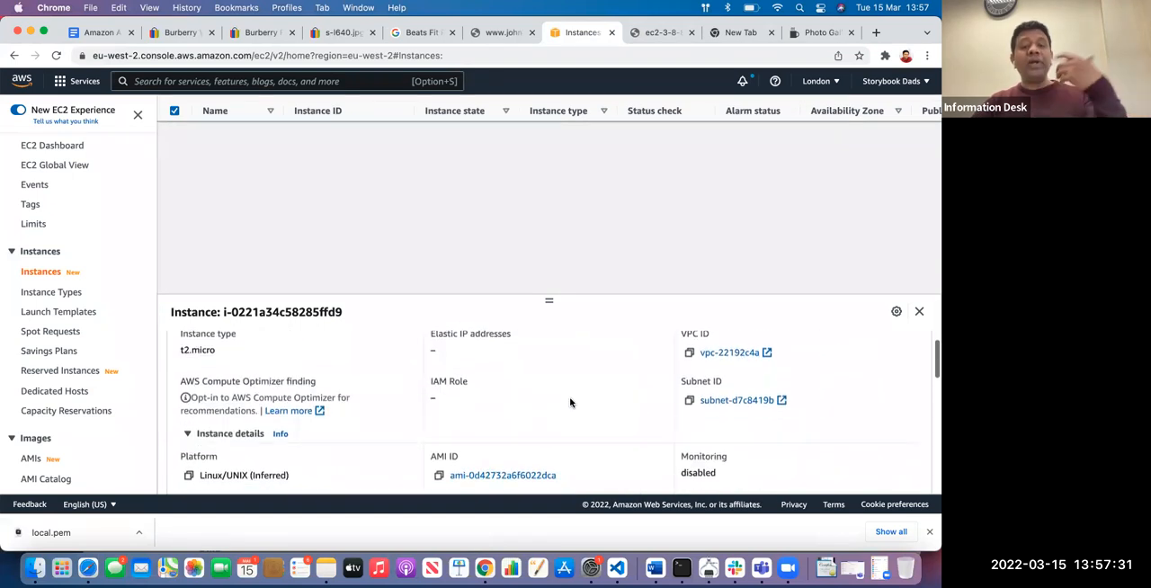
scroll(570, 402, down, 3)
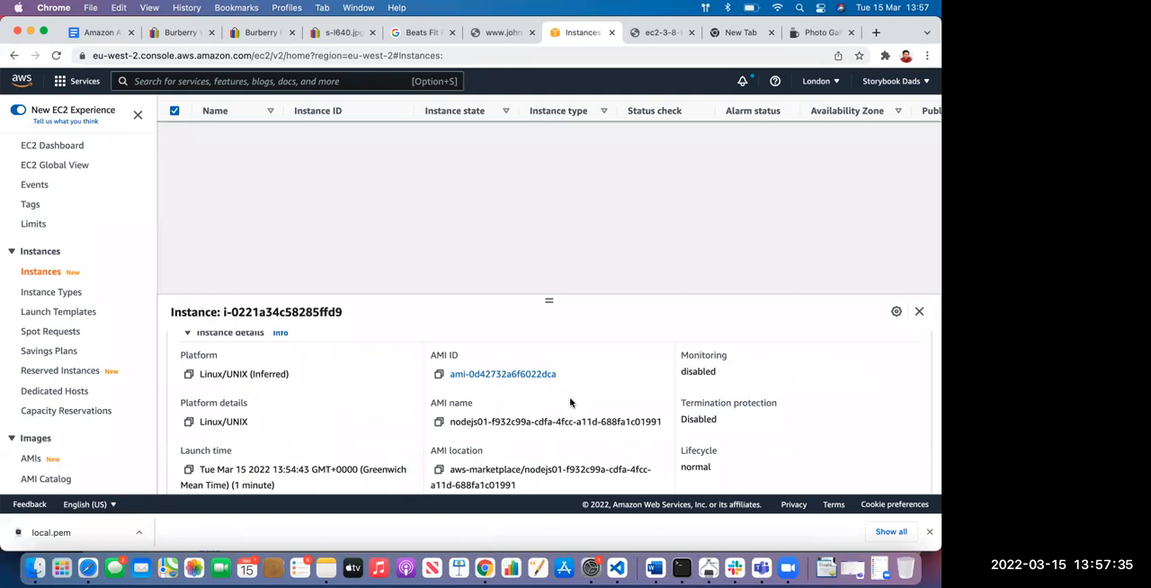
scroll(570, 402, up, 1)
scroll(570, 402, down, 4)
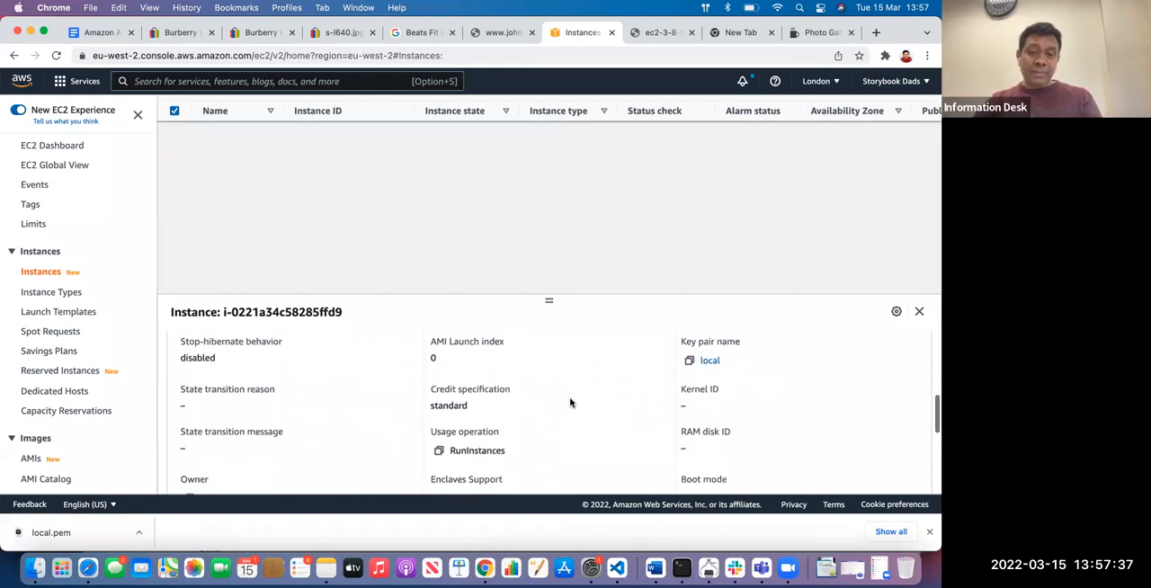
scroll(570, 402, up, 6)
scroll(570, 402, up, 3)
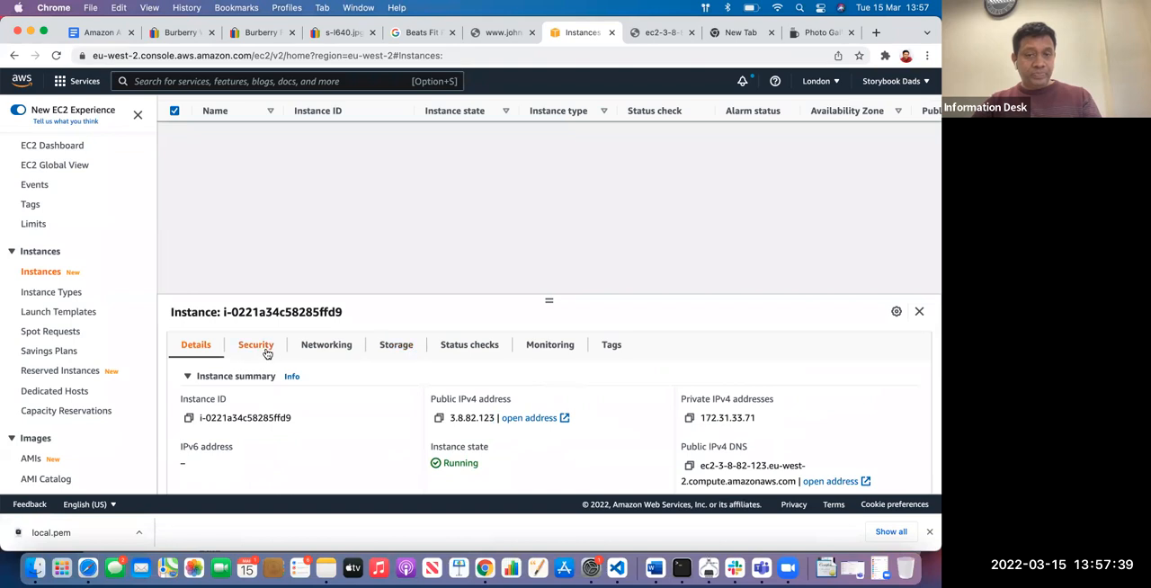
Open the instance's attached volume from its storage information and examine the volume's details and status checks
click(410, 354)
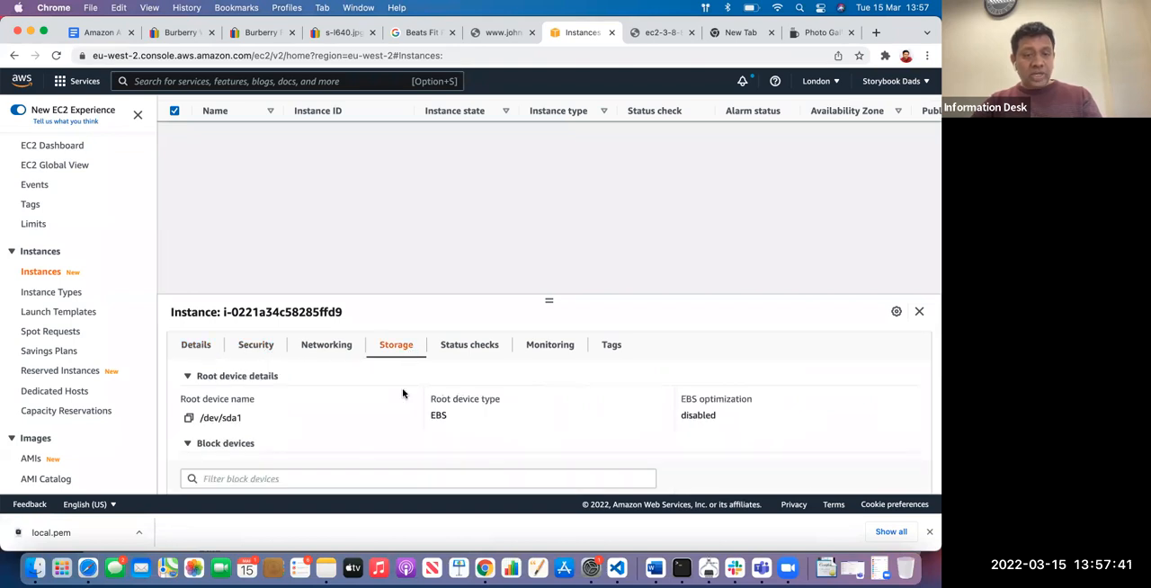
scroll(403, 393, down, 3)
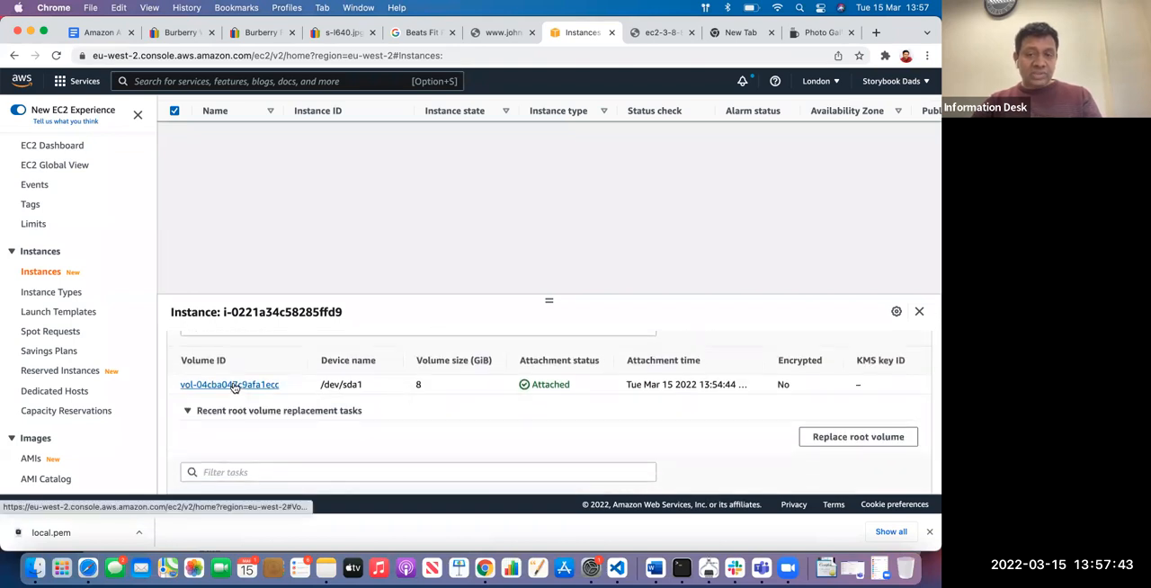
click(234, 385)
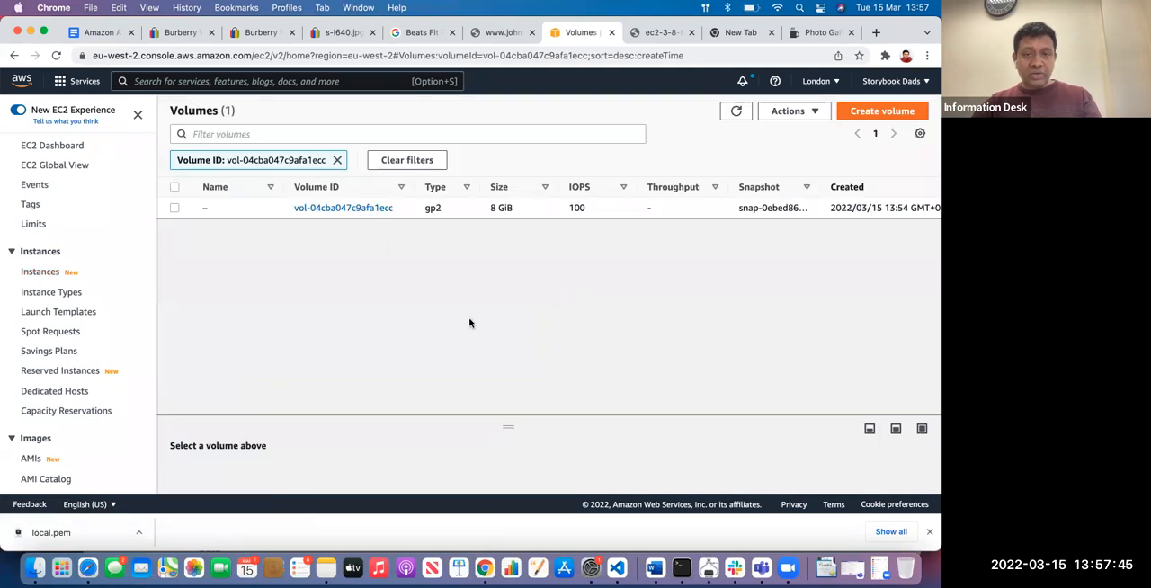
click(329, 214)
scroll(296, 340, down, 5)
scroll(296, 340, down, 2)
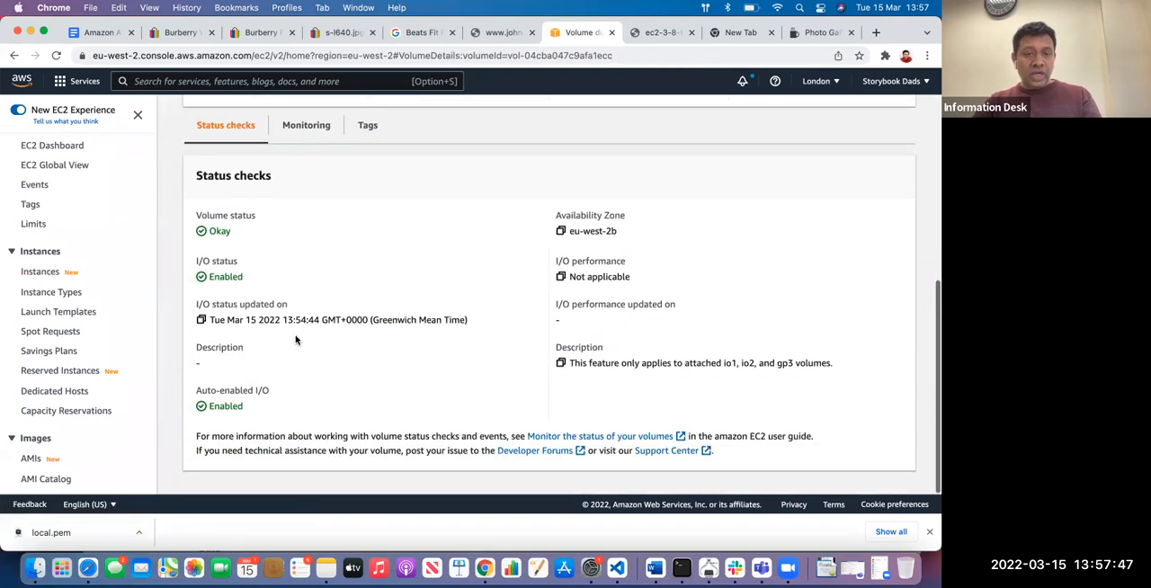
scroll(589, 399, up, 4)
scroll(590, 398, up, 3)
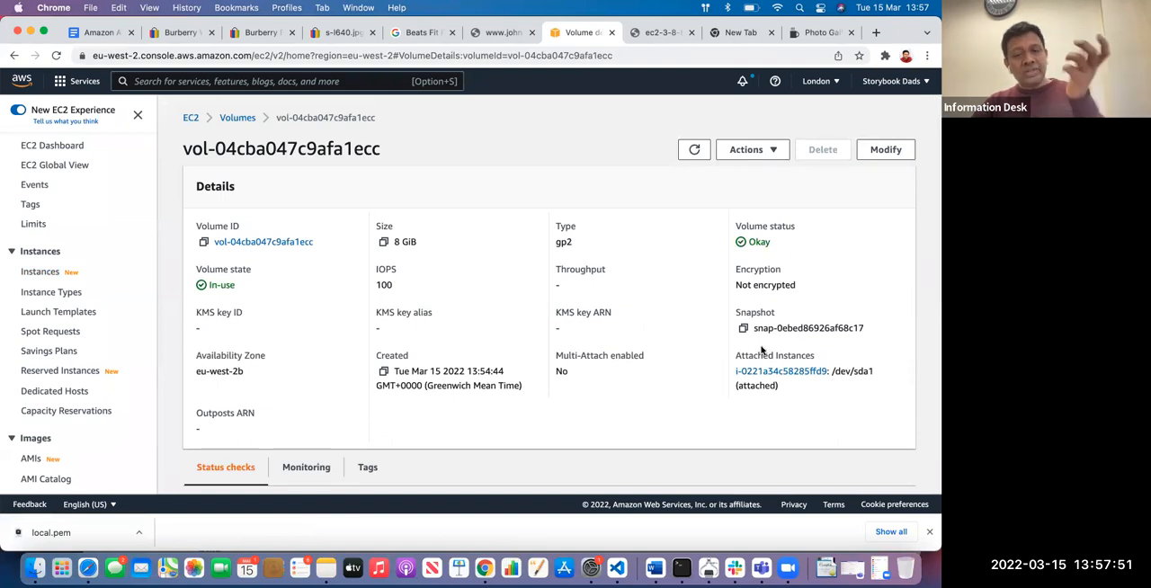
Go back from the volume's details to the EC2 instances list
click(14, 56)
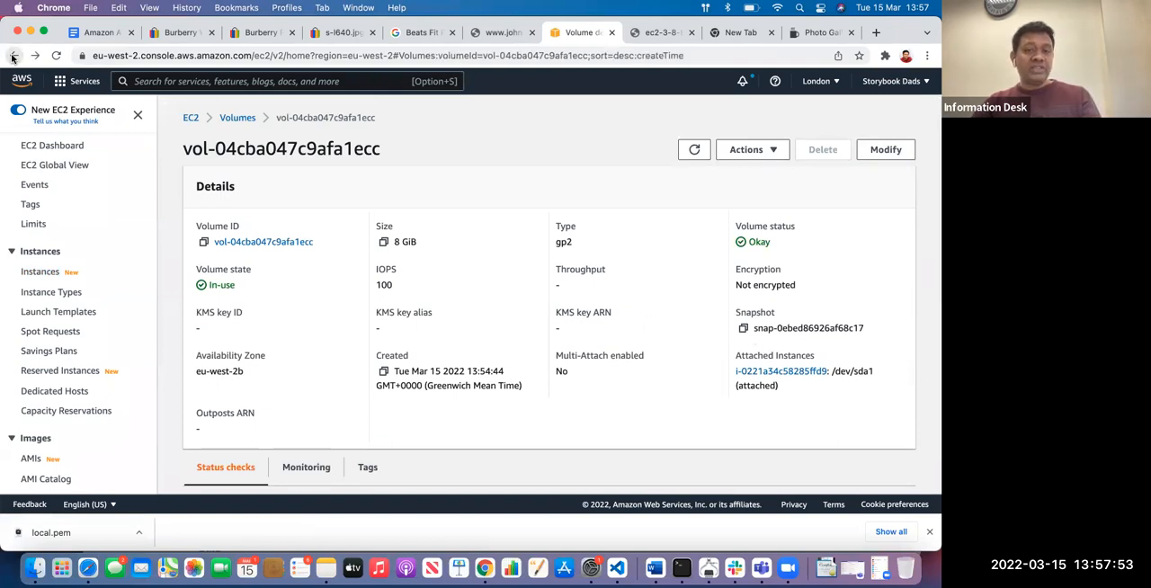
click(14, 56)
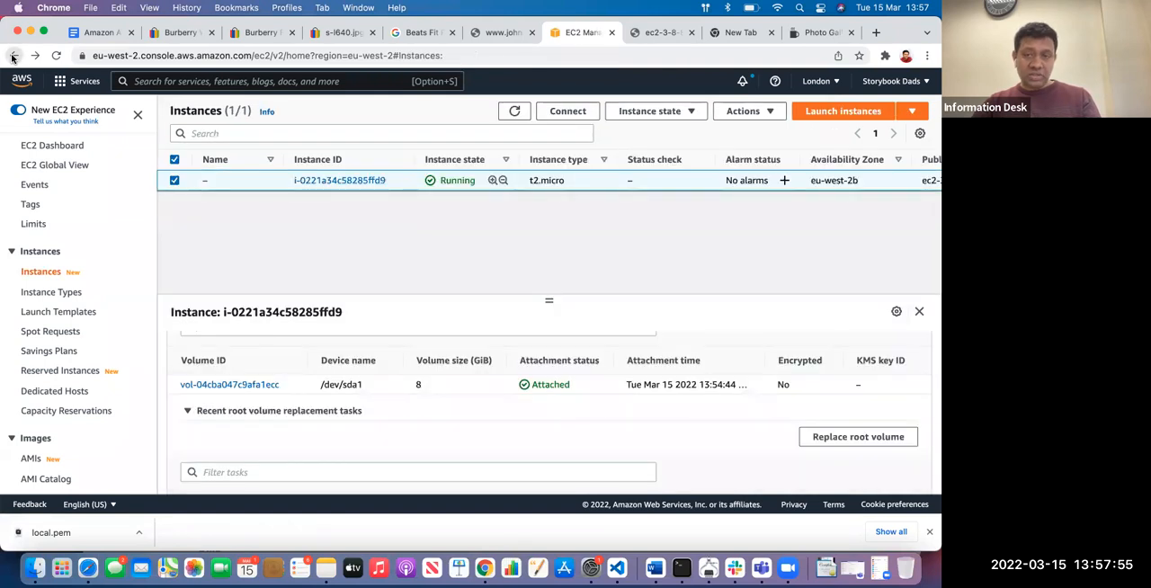
click(13, 56)
click(34, 57)
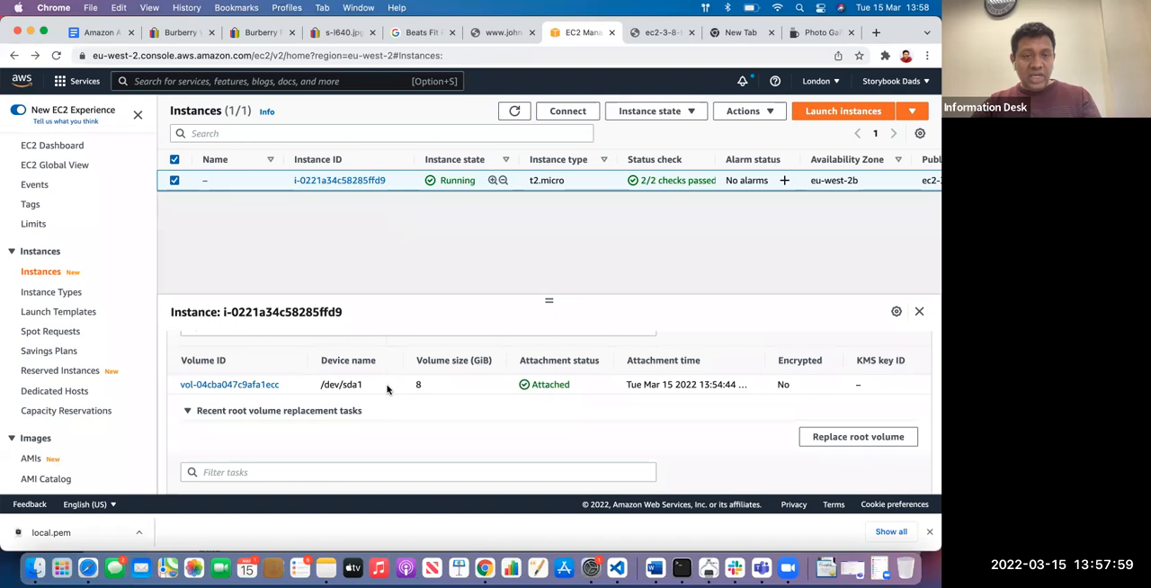
Open the running instance's full summary page and review its instance details, host placement and capacity reservation information
click(340, 181)
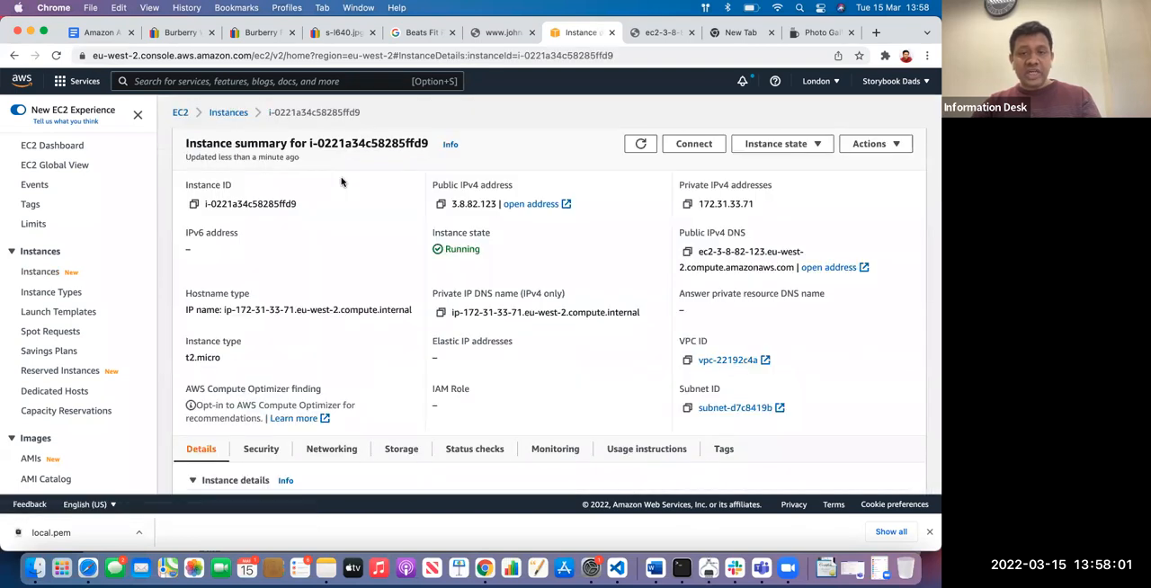
scroll(306, 297, down, 10)
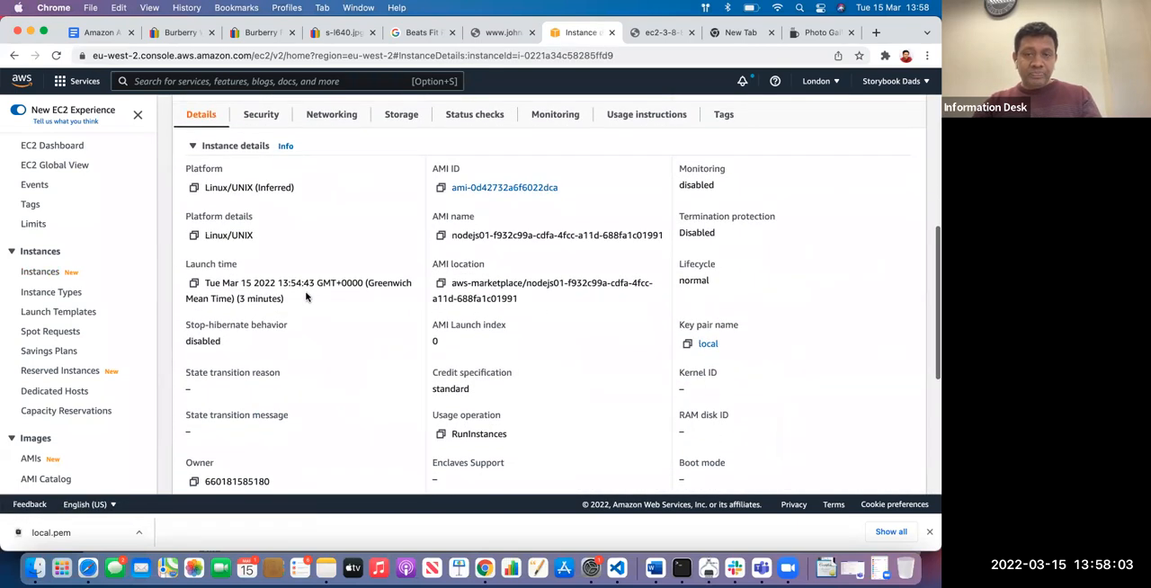
scroll(306, 296, down, 5)
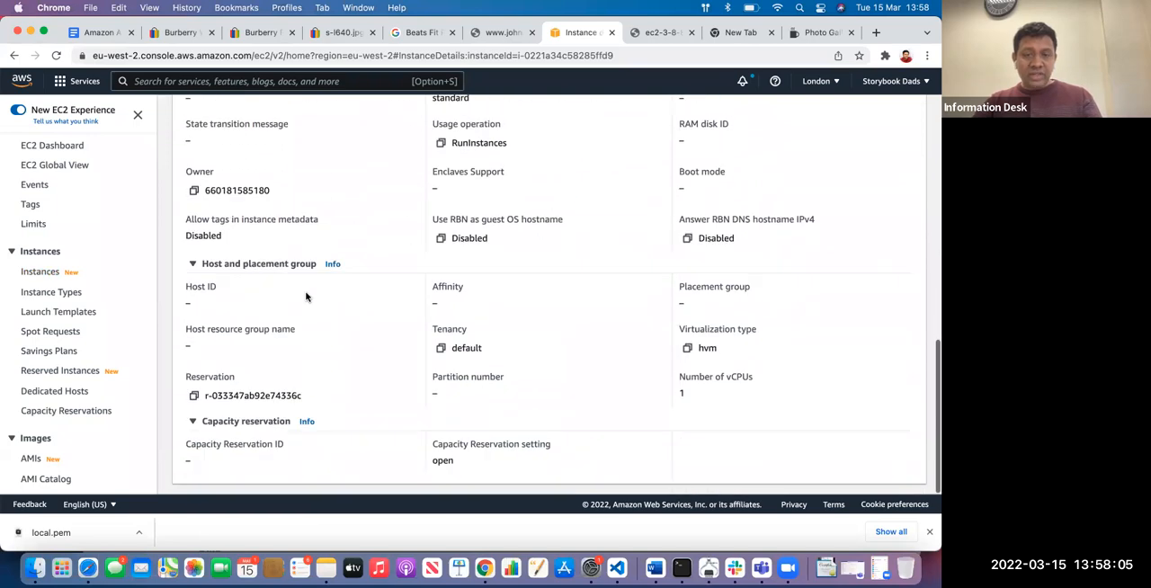
scroll(306, 297, up, 15)
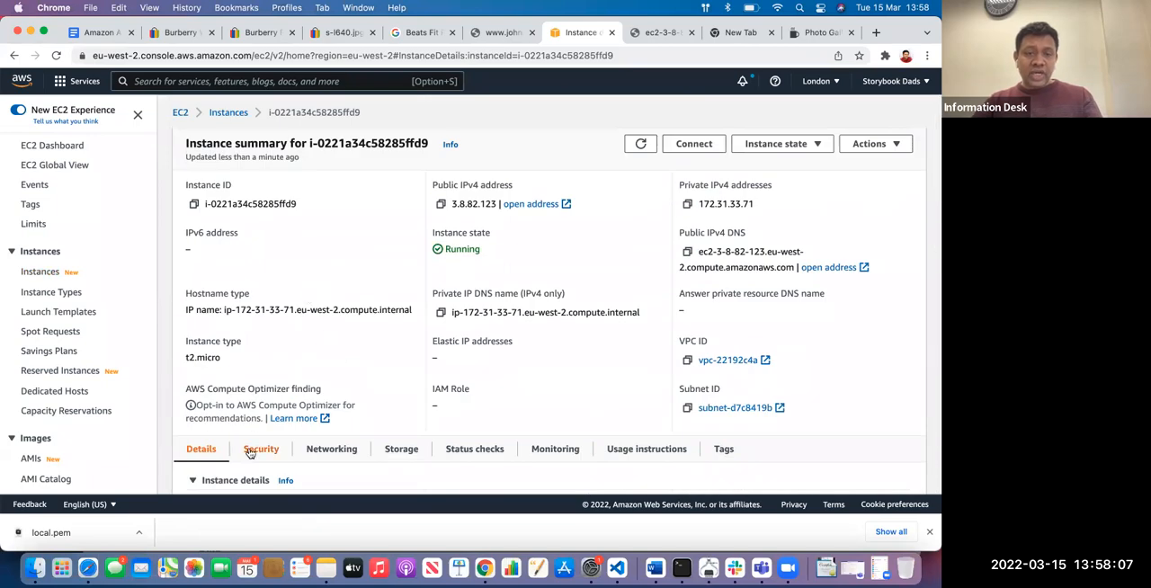
Review the instance's networking details, including its IP addresses, DNS names, VPC and subnet
click(327, 451)
scroll(369, 338, down, 5)
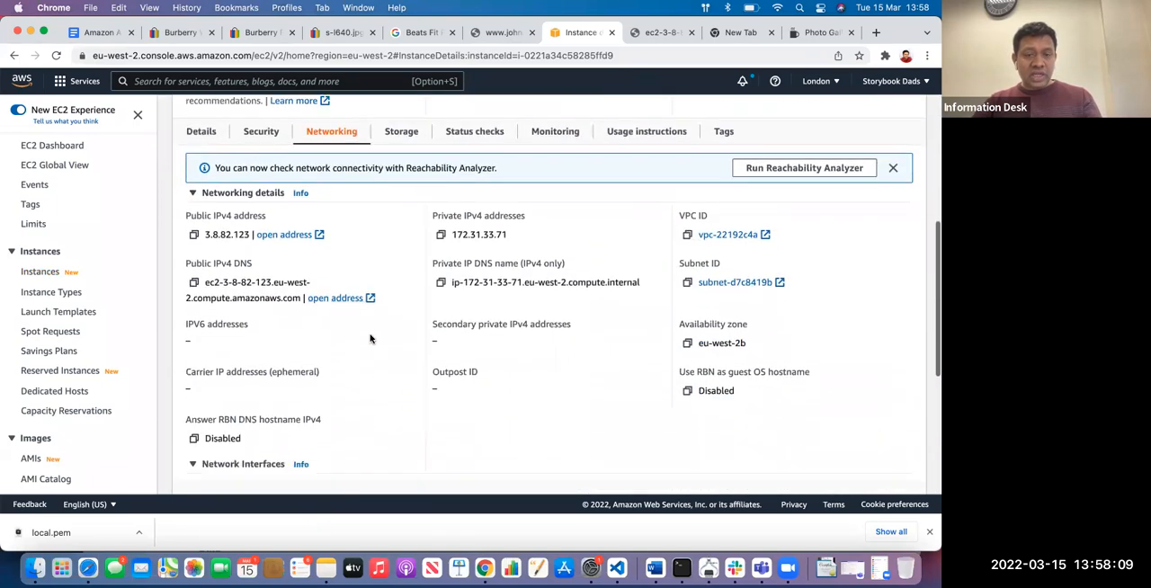
scroll(370, 338, up, 3)
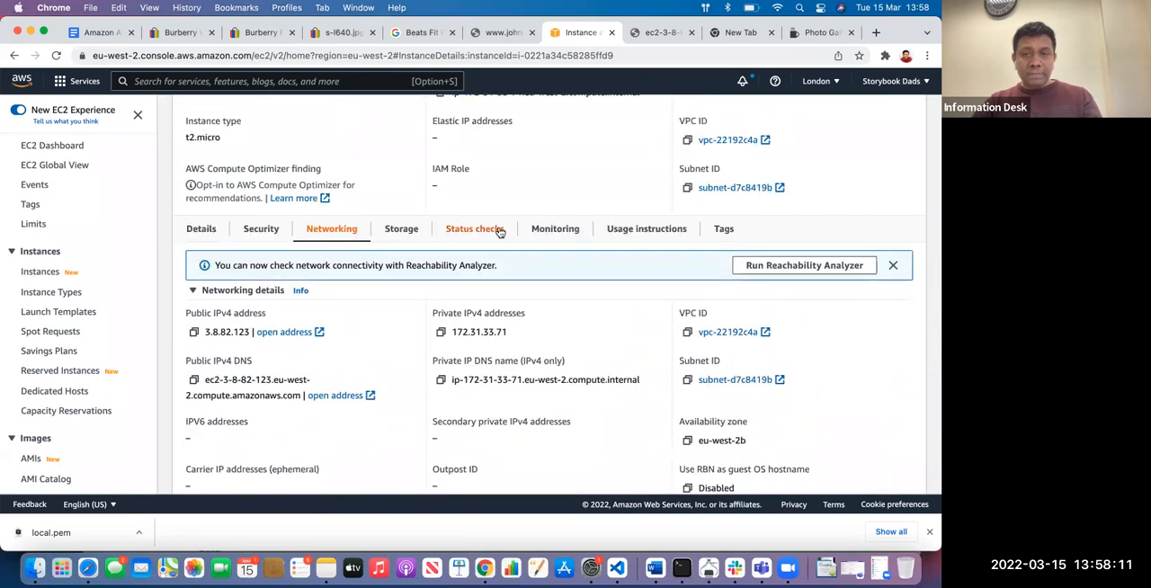
Show the instance's monitoring charts and look through the CPU, network and disk metrics
click(550, 226)
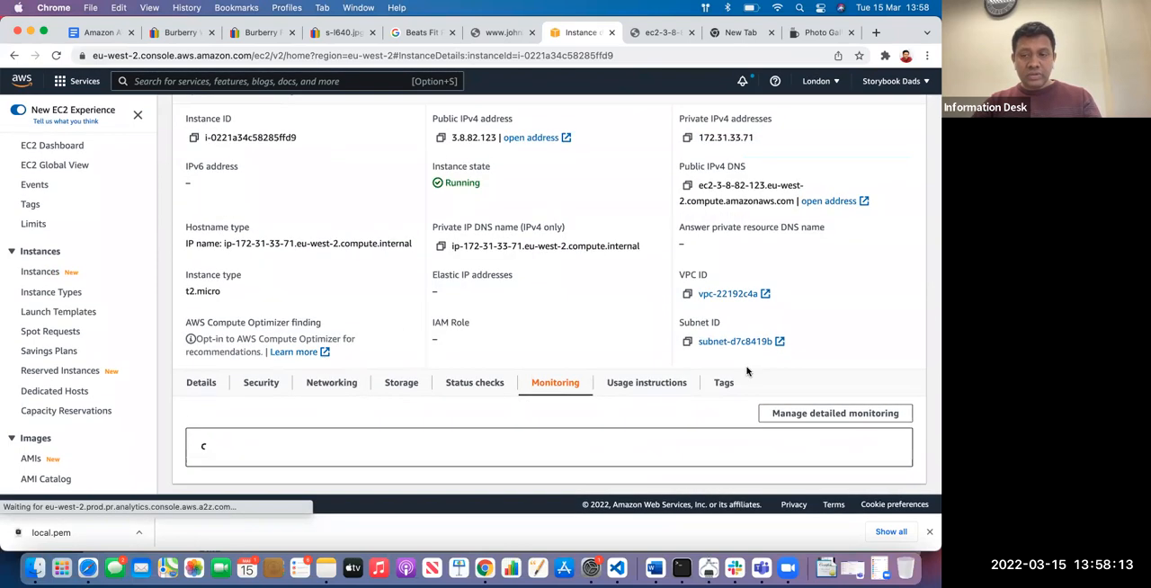
scroll(800, 393, down, 3)
scroll(566, 395, down, 2)
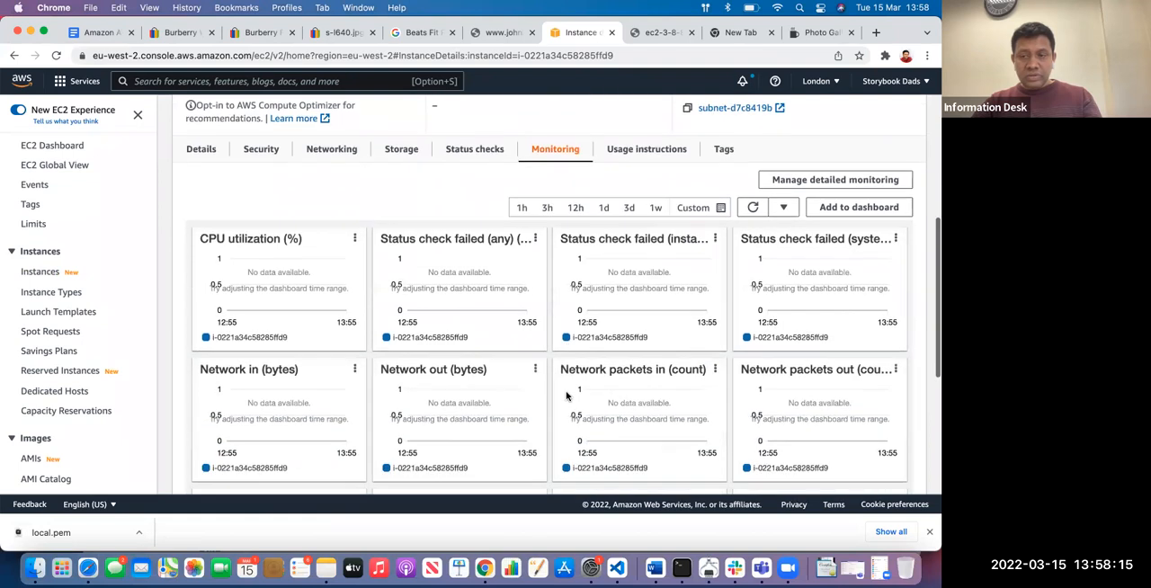
scroll(567, 395, down, 5)
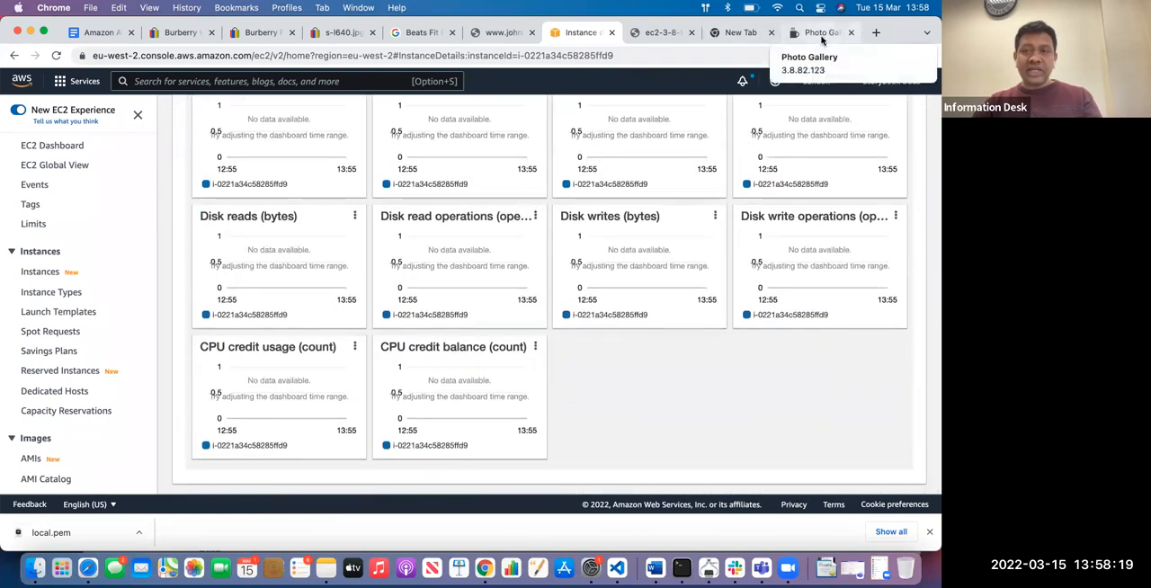
Revisit the Photo Gallery page, highlight the IP address in its web address, and switch to Zoom
click(819, 35)
click(269, 56)
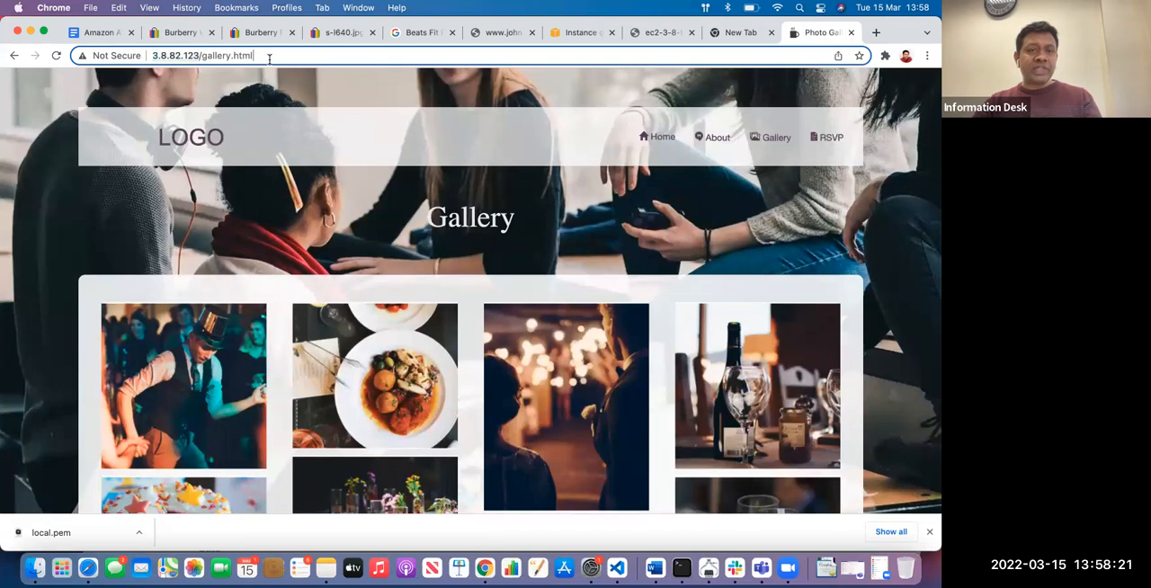
drag(199, 55, 150, 57)
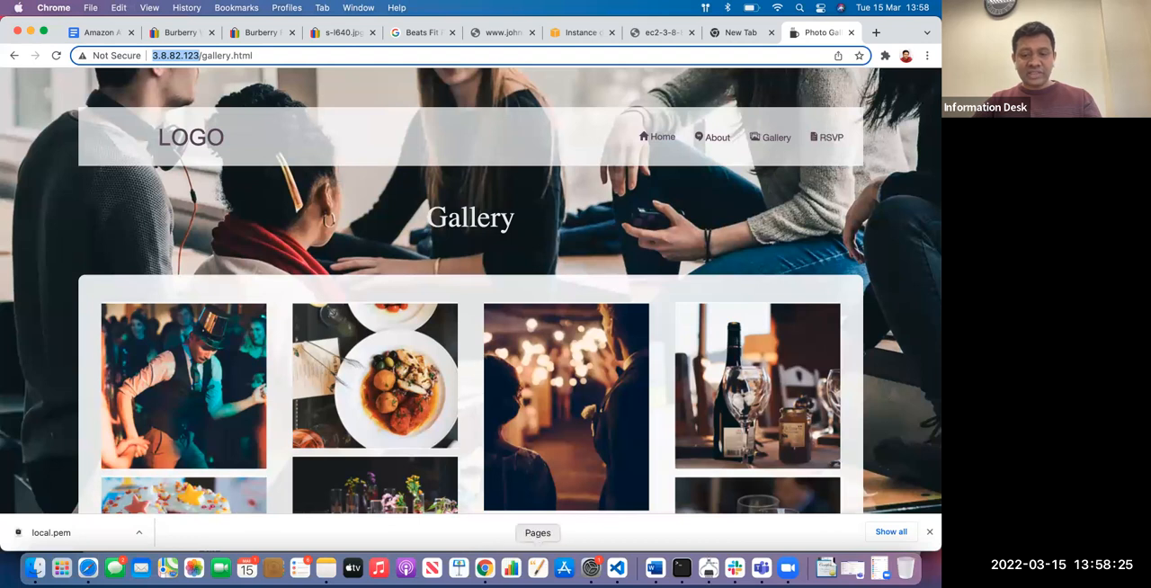
click(787, 570)
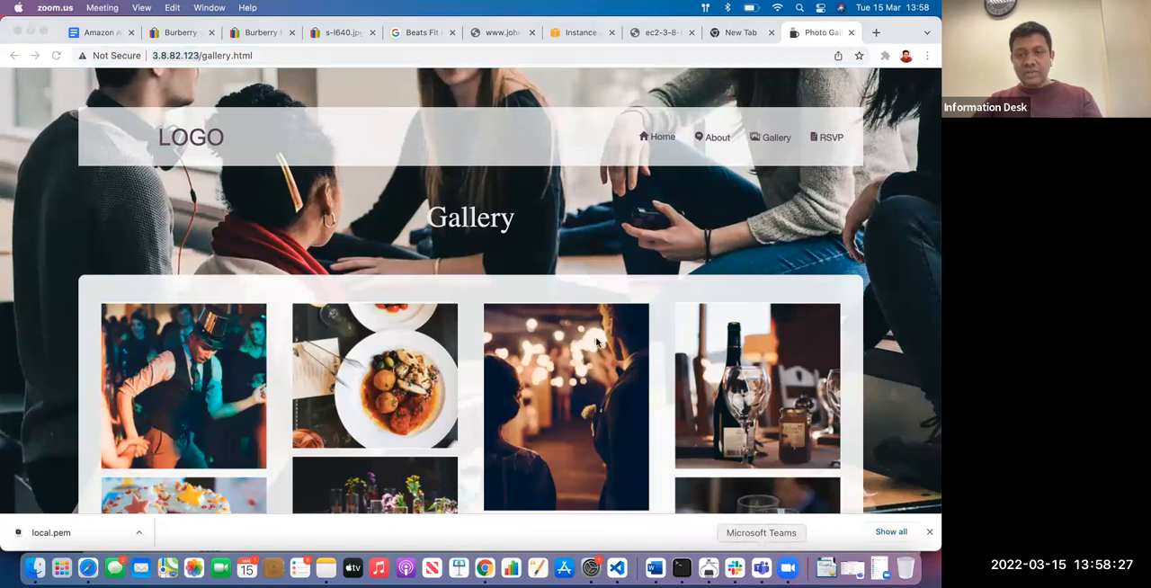
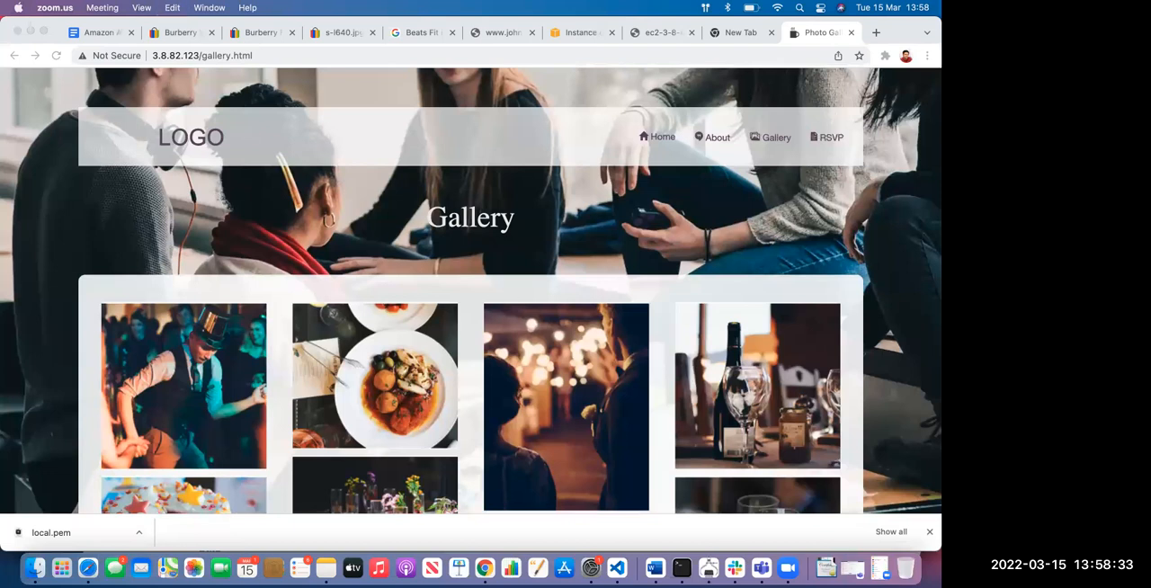
Return to the EC2 instance page, reload it, and reopen the instance's monitoring charts
click(811, 214)
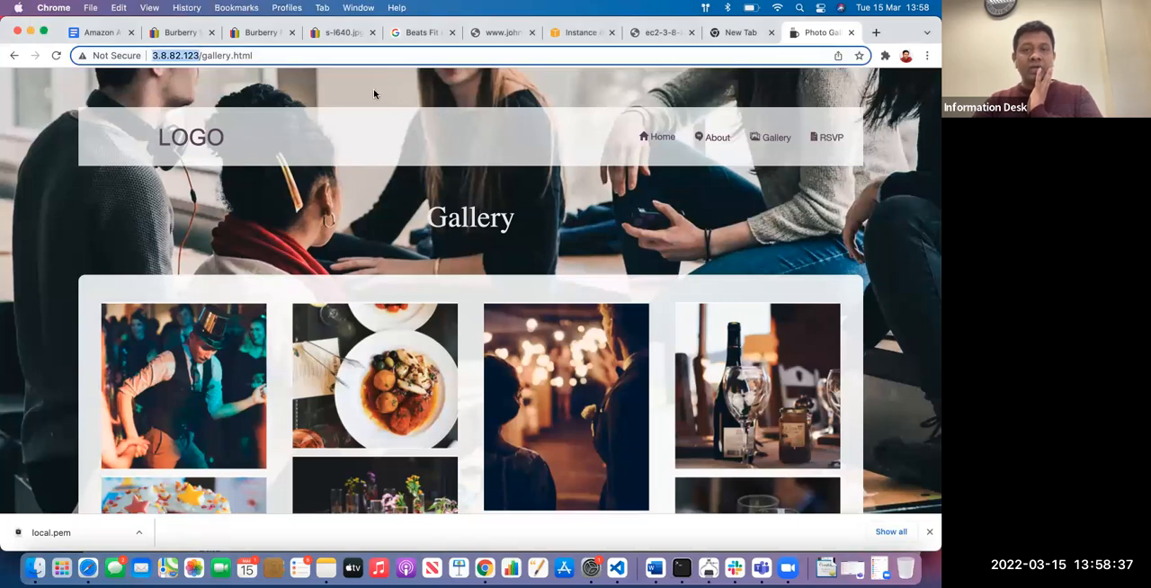
click(576, 33)
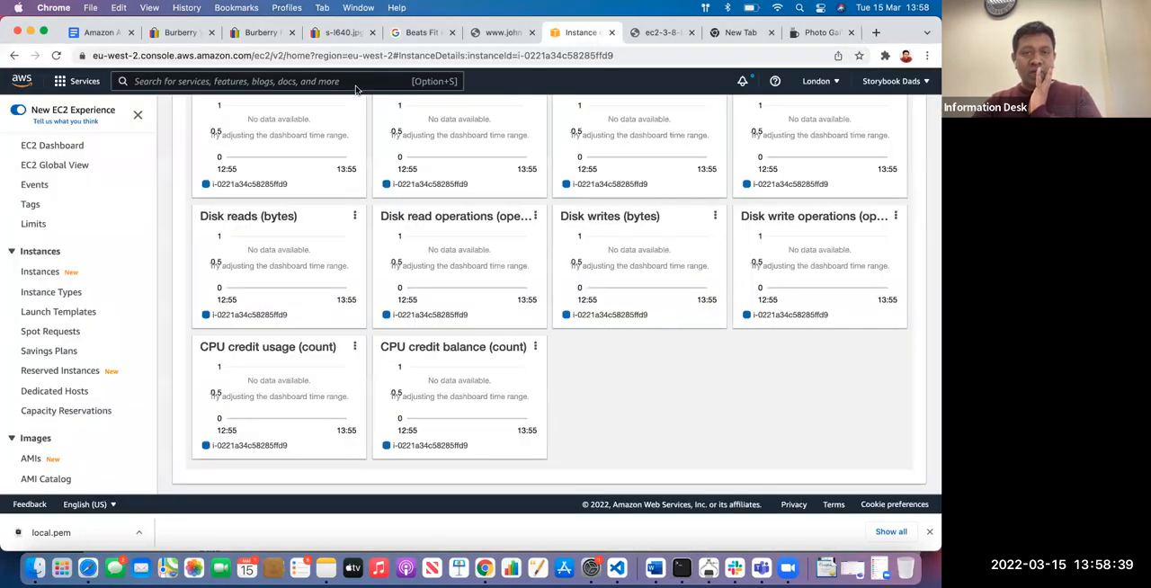
scroll(330, 300, up, 10)
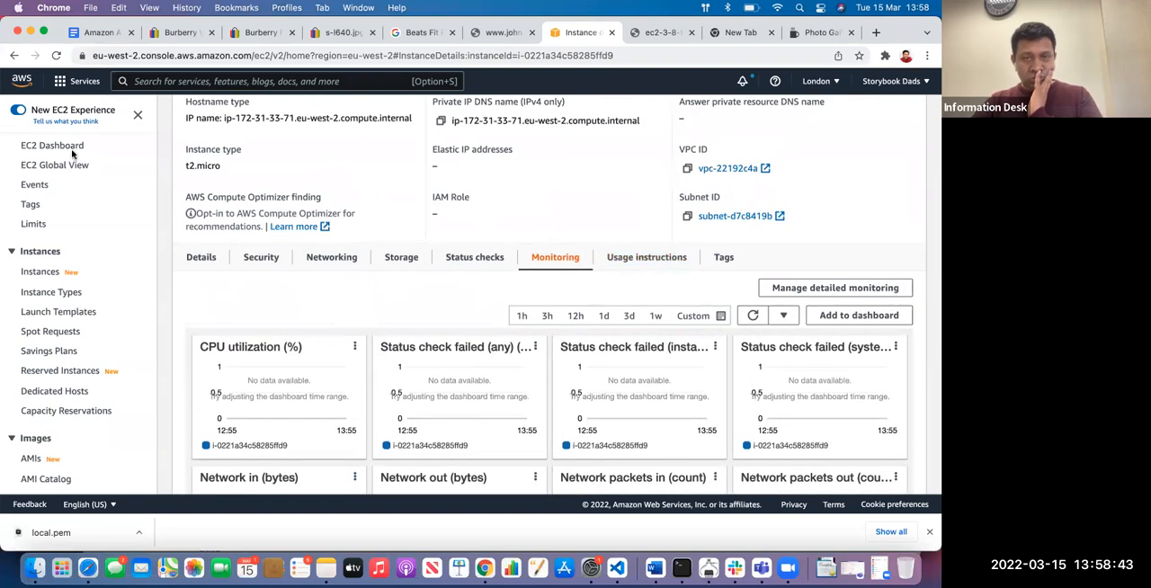
click(55, 55)
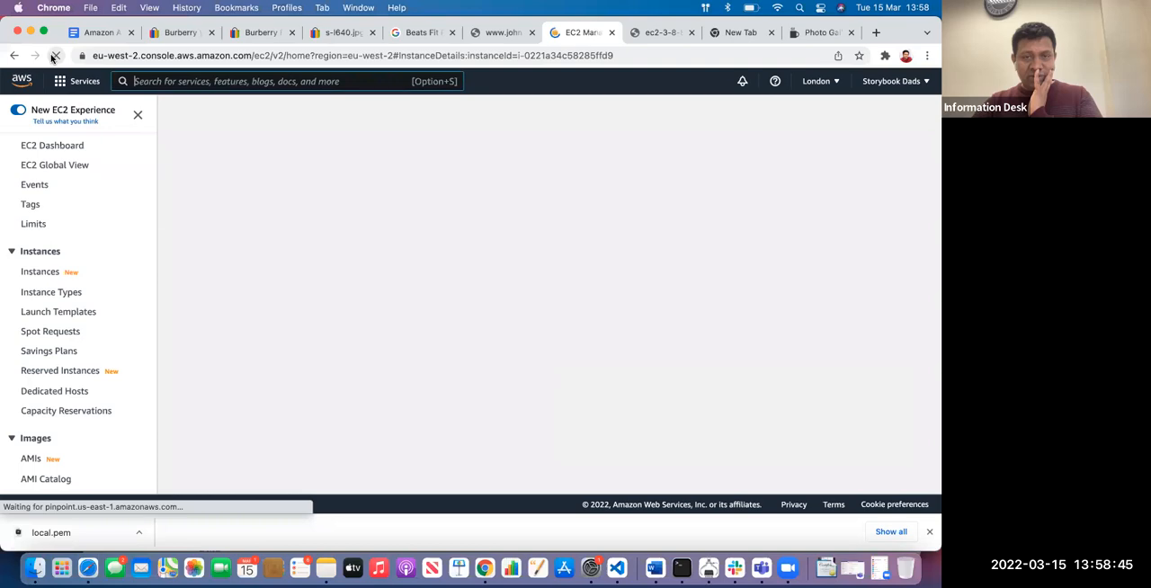
scroll(526, 263, down, 8)
scroll(531, 267, up, 5)
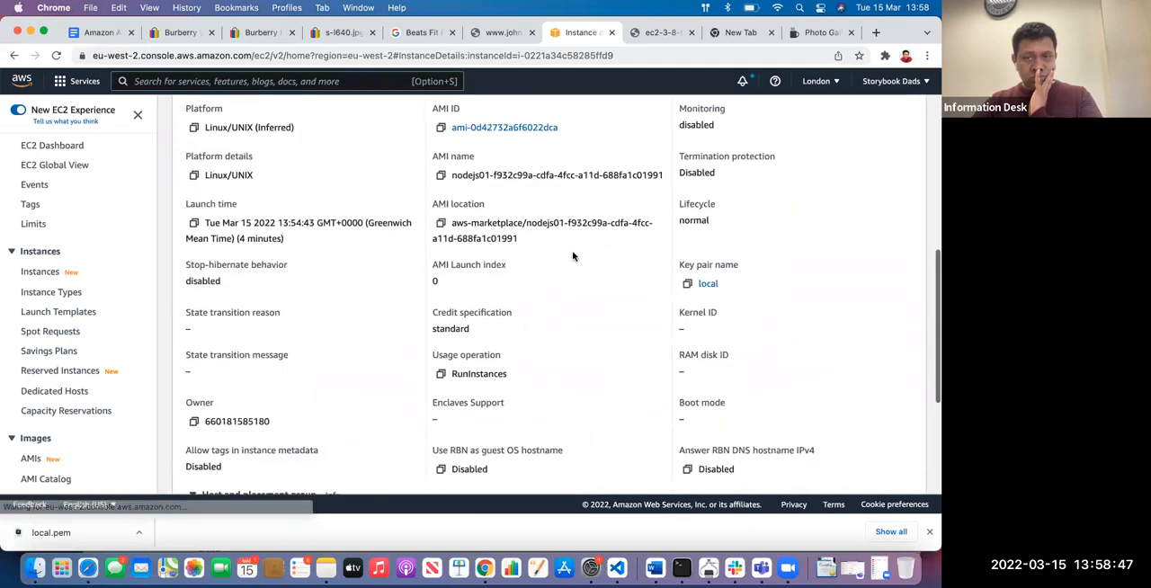
click(550, 279)
scroll(549, 281, down, 10)
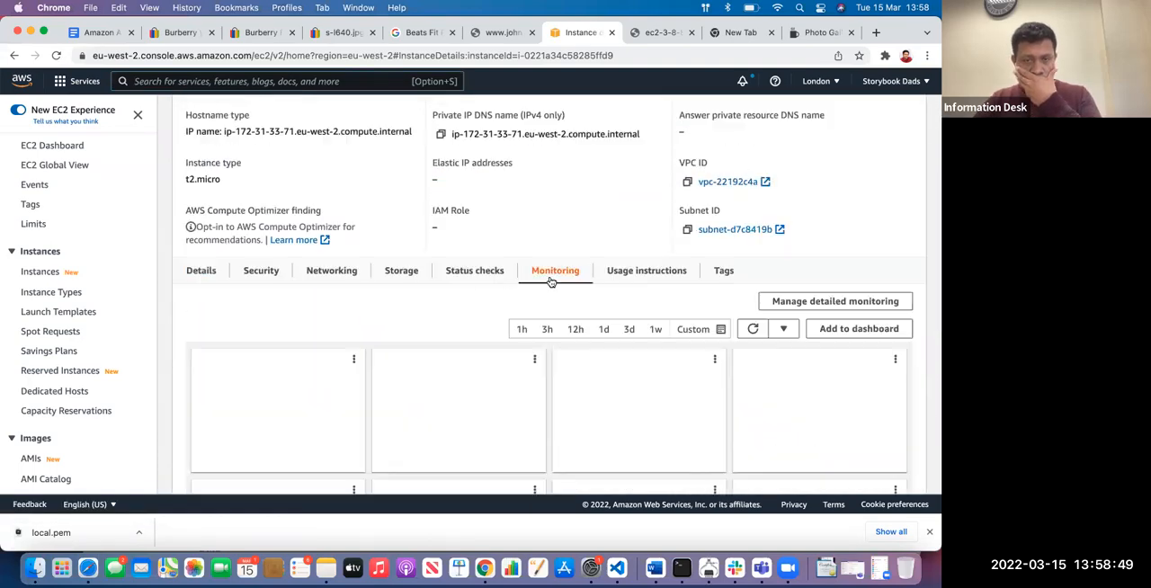
scroll(494, 341, up, 3)
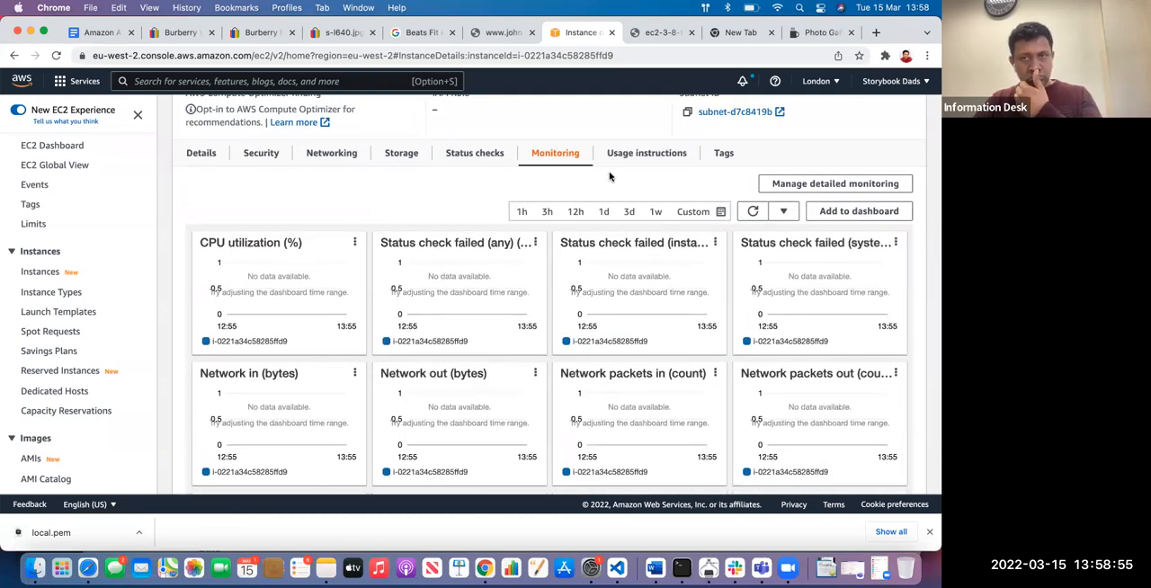
Review the instance's status checks and its storage details
click(475, 154)
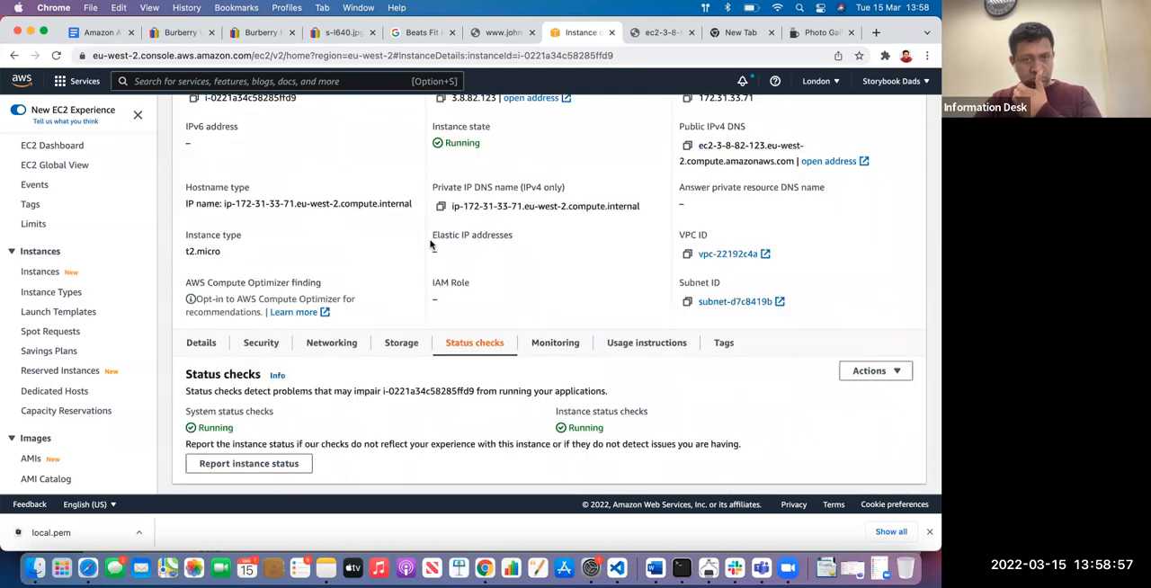
click(401, 343)
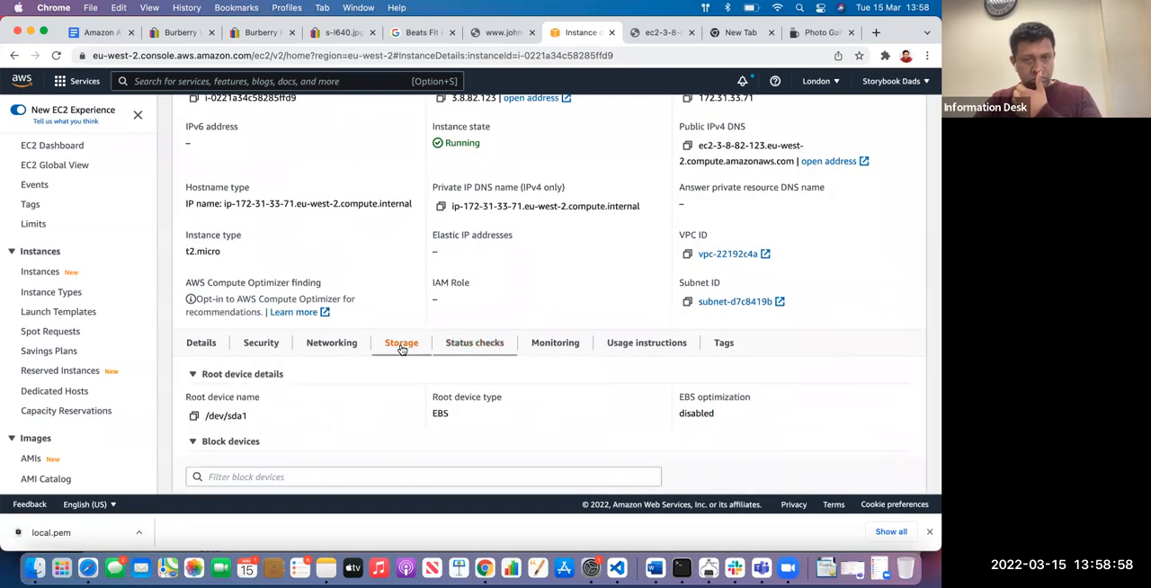
Reopen the monitoring charts, set their time range to 1h, and refresh the metrics
click(554, 343)
scroll(561, 346, down, 5)
scroll(562, 344, down, 3)
scroll(562, 344, up, 5)
scroll(653, 210, down, 1)
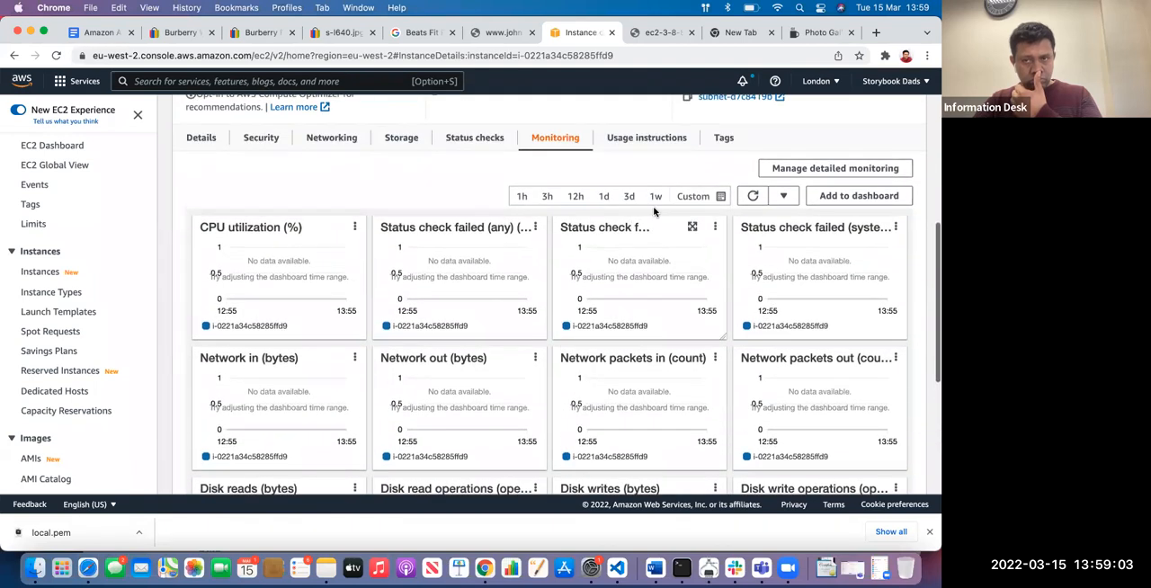
click(521, 196)
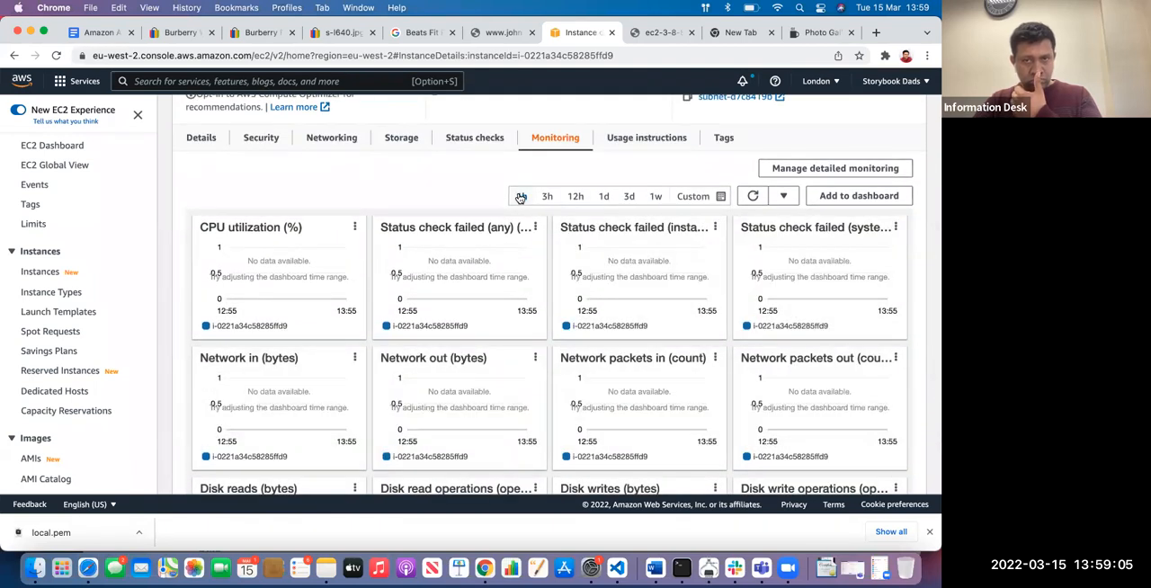
click(753, 196)
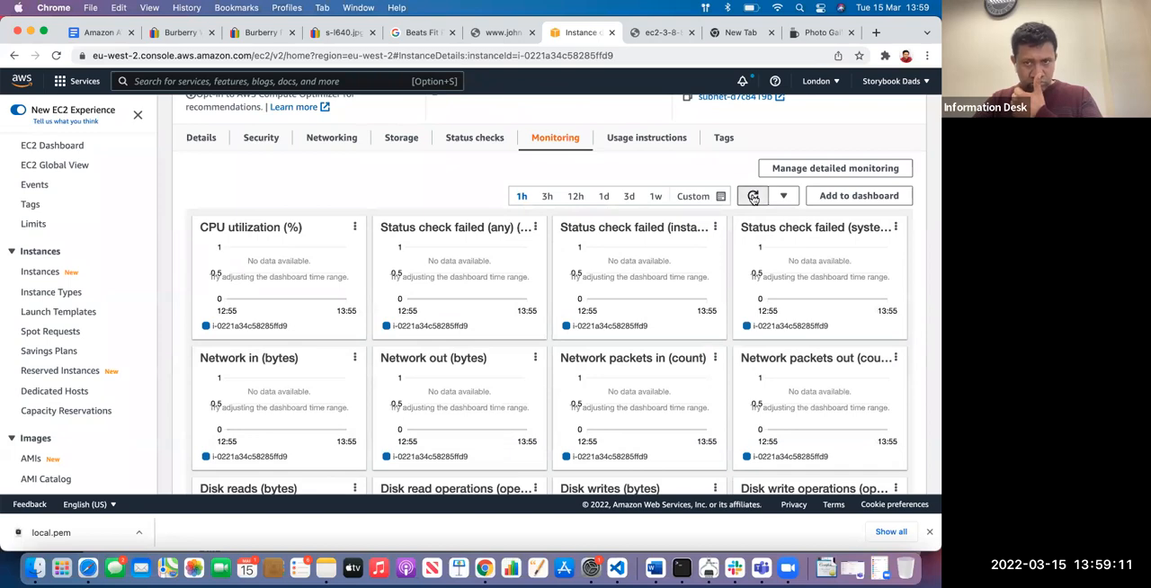
scroll(754, 196, down, 5)
scroll(754, 196, up, 5)
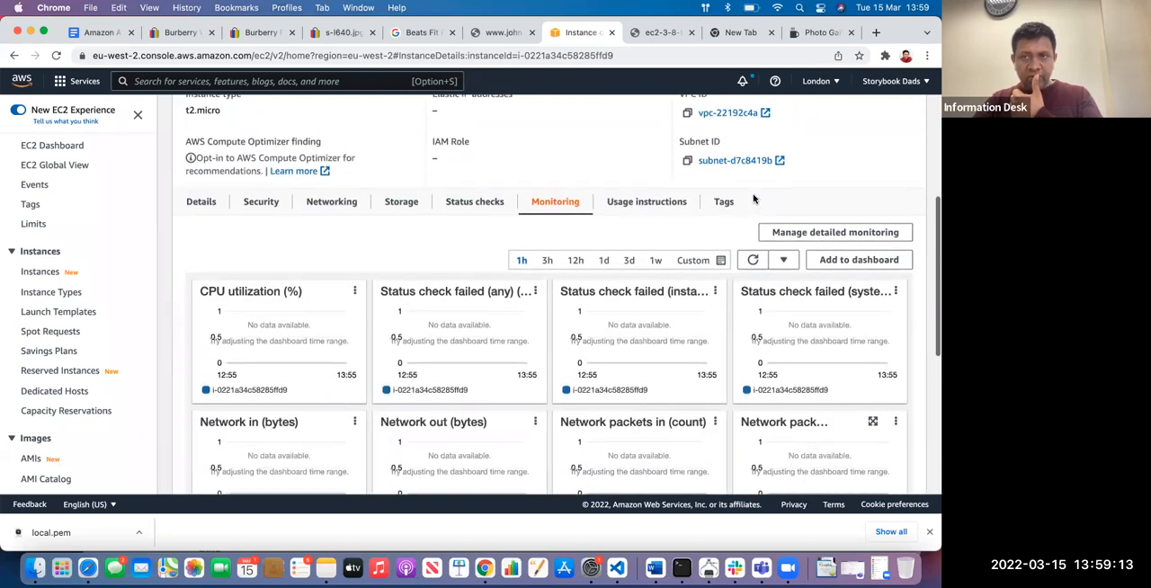
Read through the instance's NodeJS usage instructions and go back to the monitoring charts
click(655, 210)
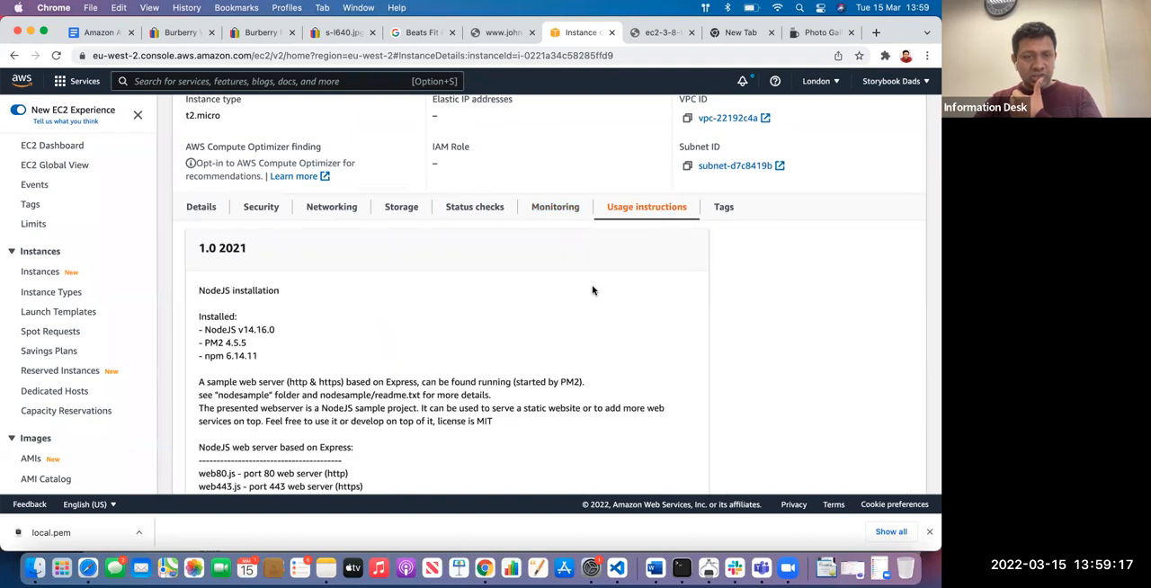
scroll(592, 290, down, 5)
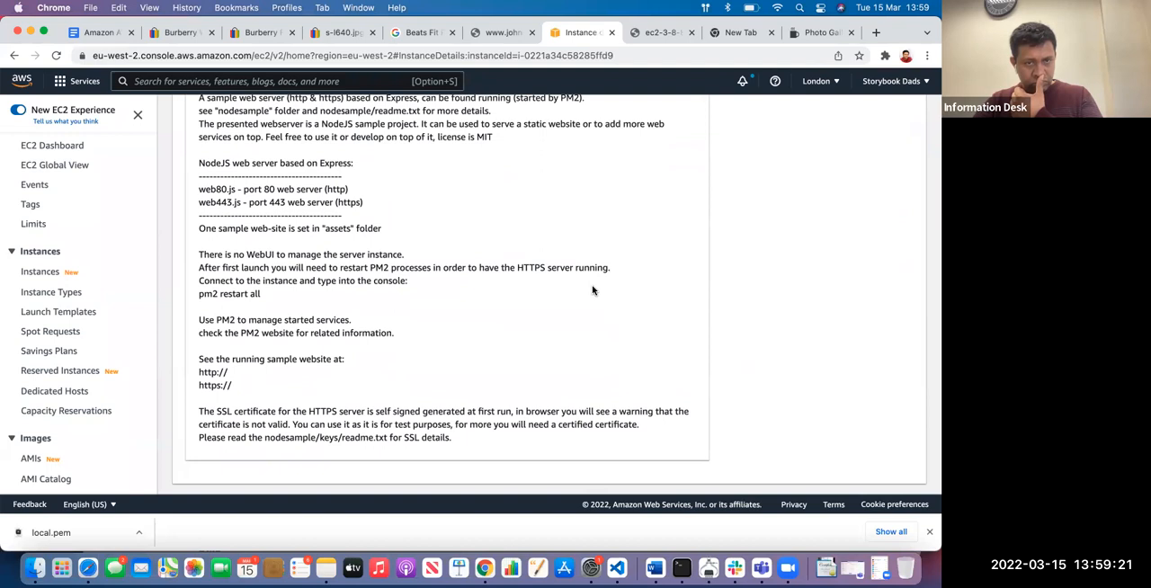
scroll(593, 289, up, 8)
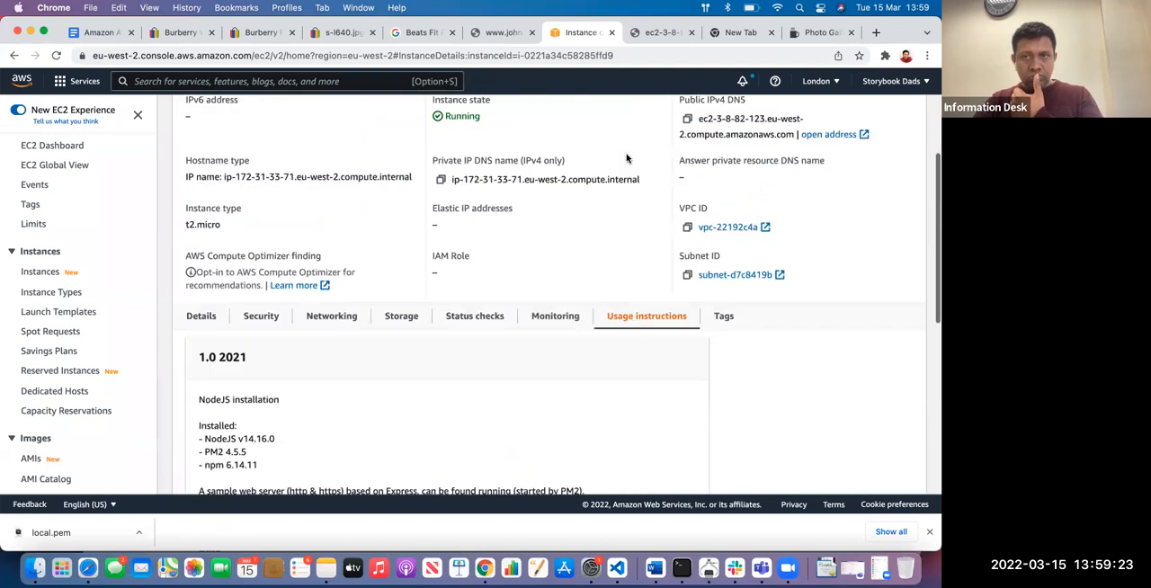
click(540, 316)
Load the instance's public DNS address over HTTP instead of HTTPS, and highlight the web address
click(654, 34)
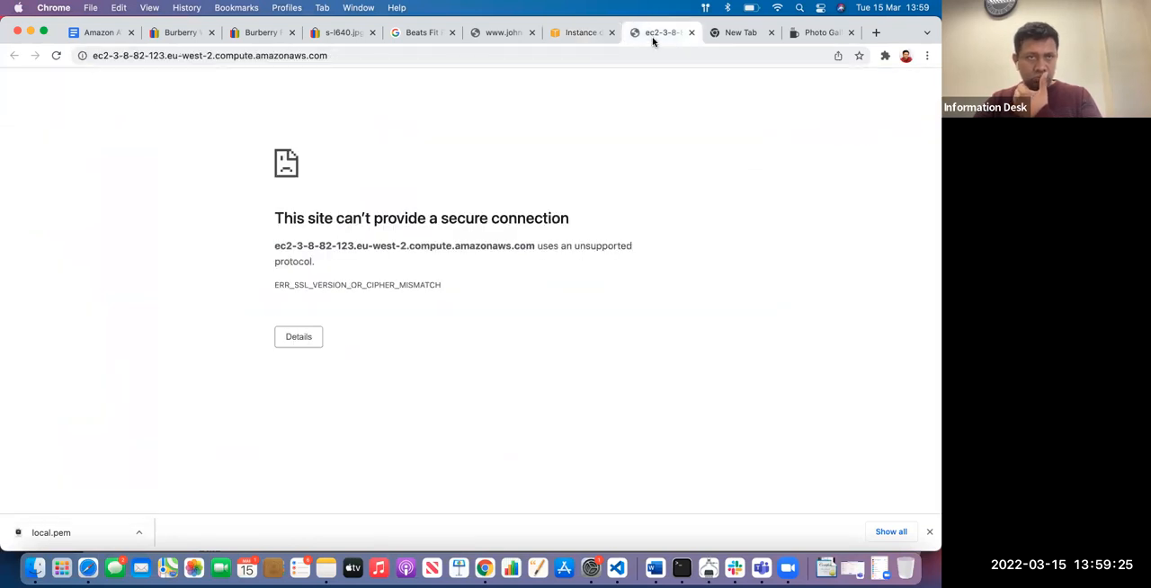
click(95, 57)
click(93, 59)
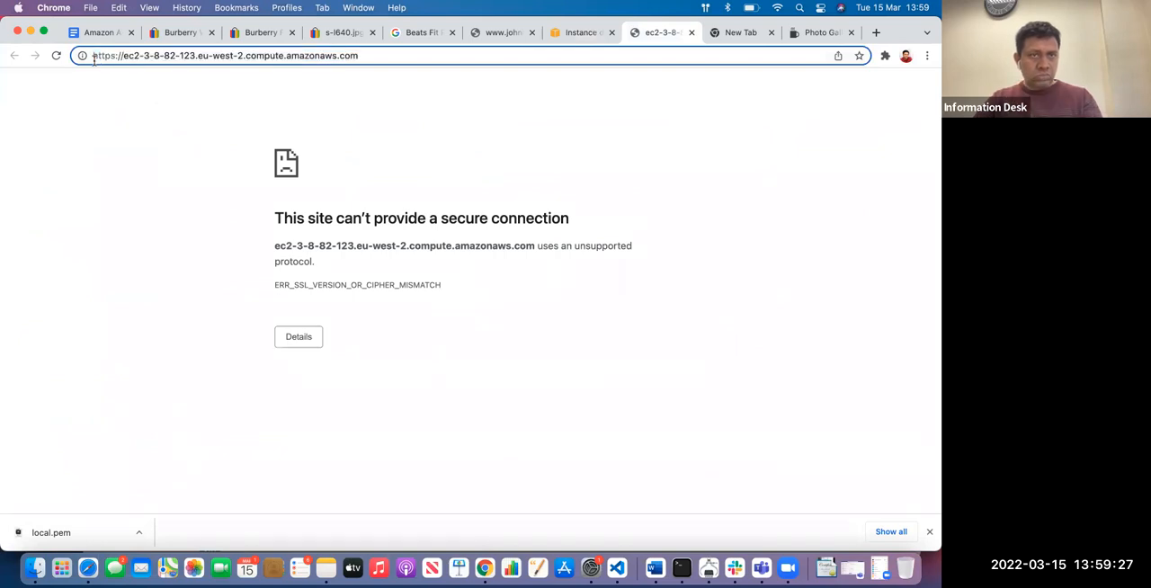
key(BackSpace)
key(Return)
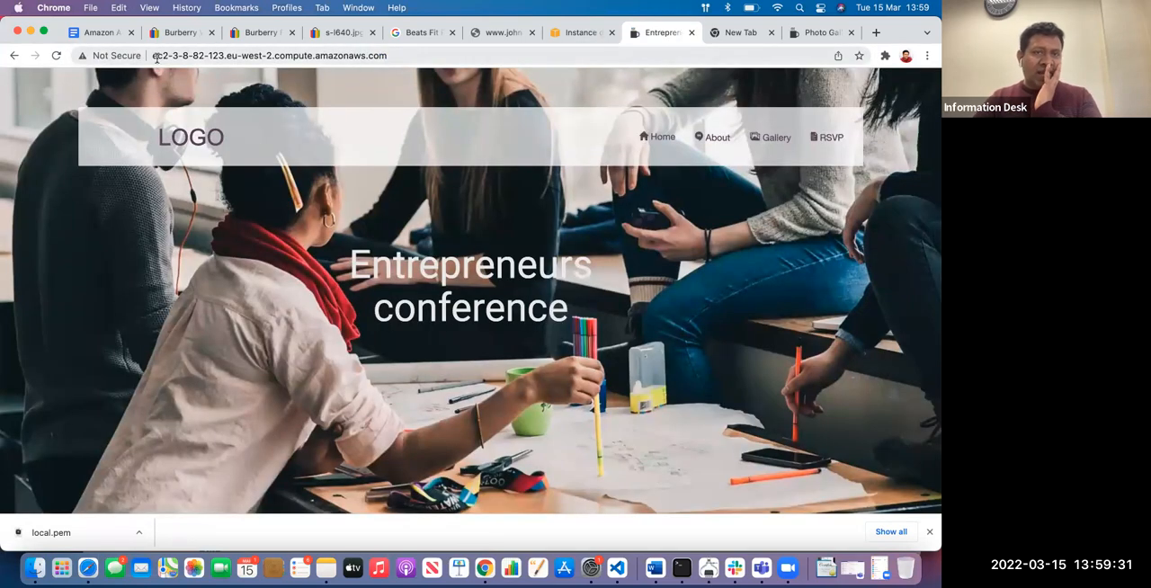
click(403, 56)
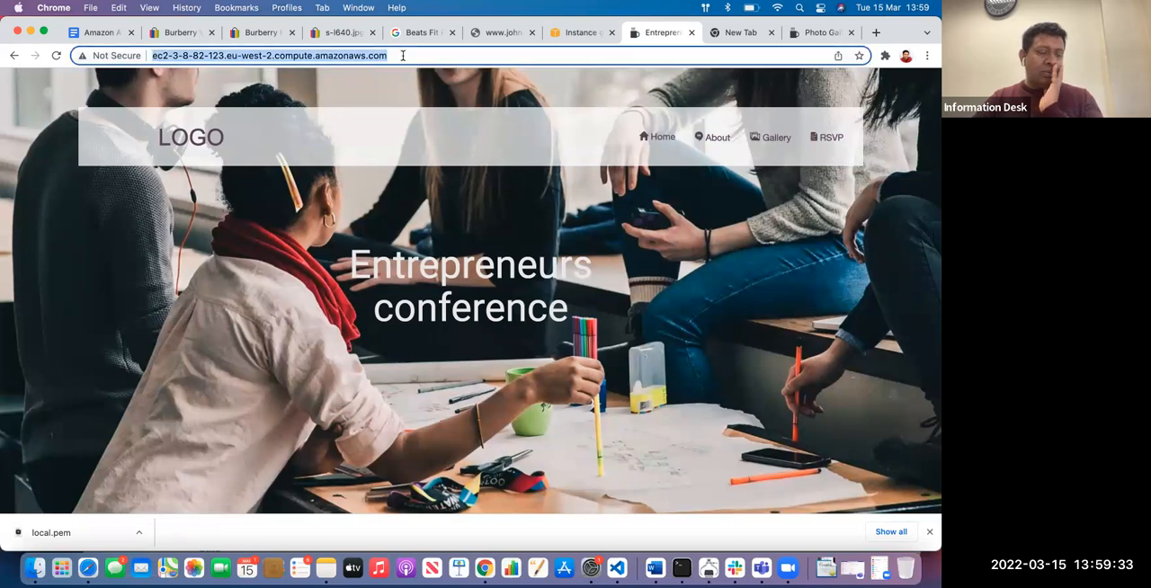
Go back to the instance's monitoring charts, set the time range to 1h, and look through all metrics
click(575, 33)
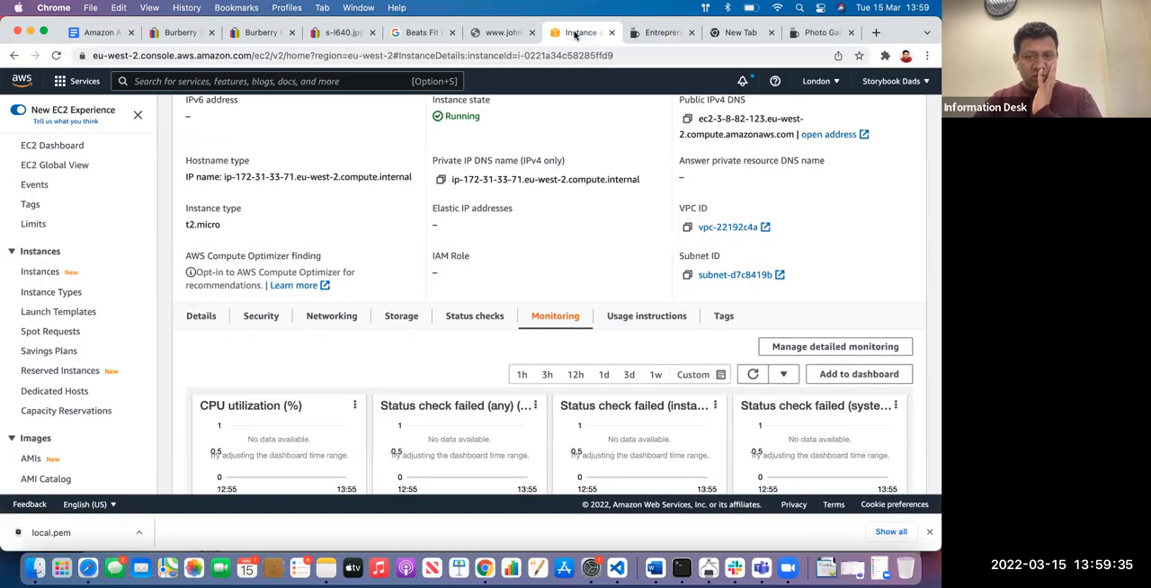
scroll(529, 214, down, 3)
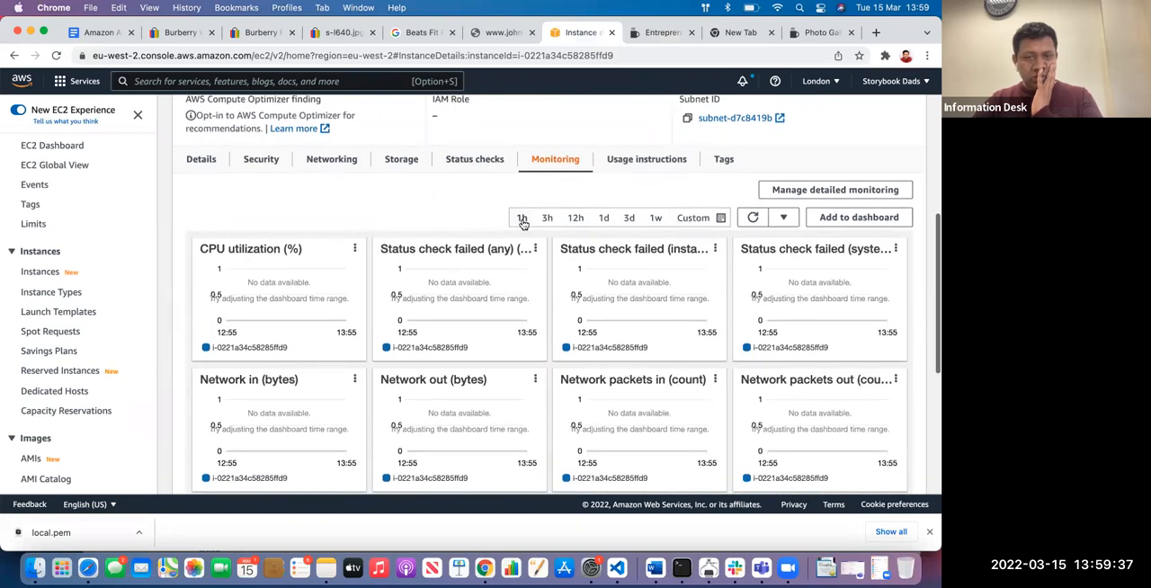
click(521, 219)
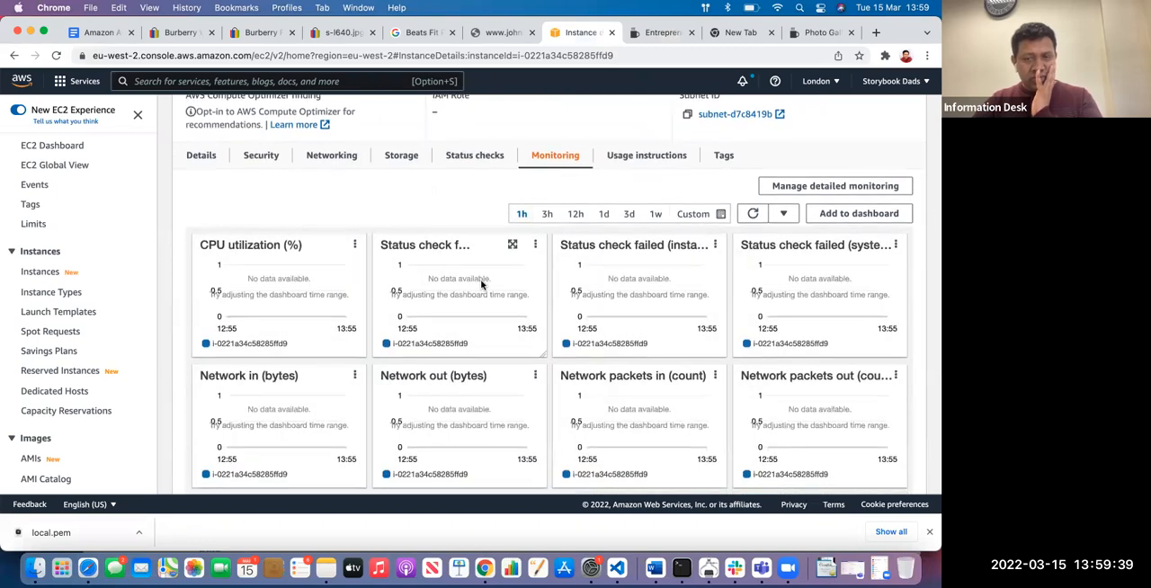
scroll(481, 284, down, 5)
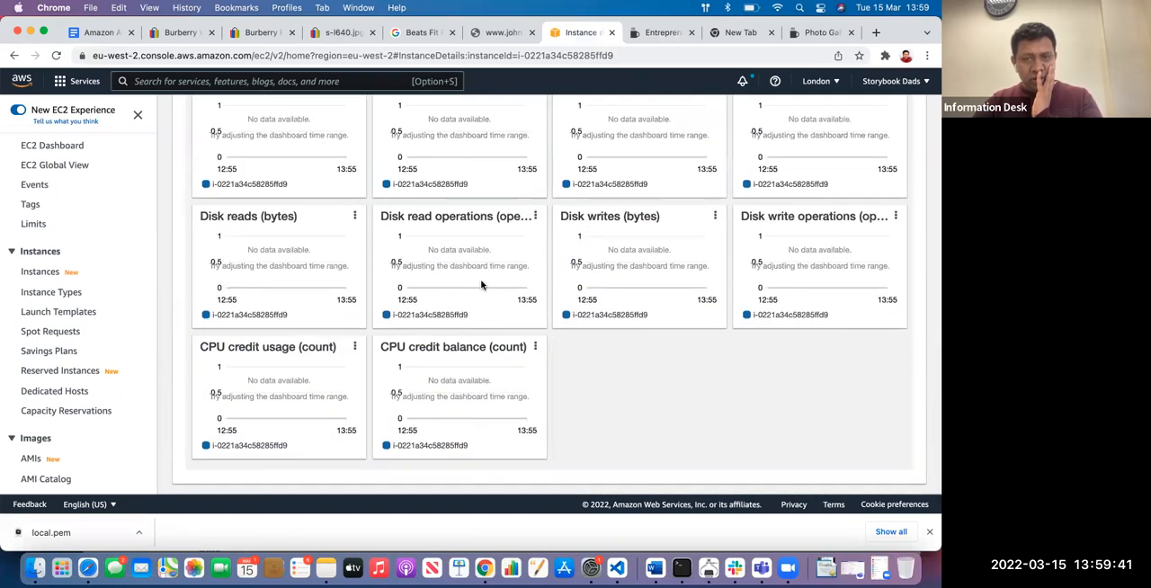
scroll(481, 284, up, 7)
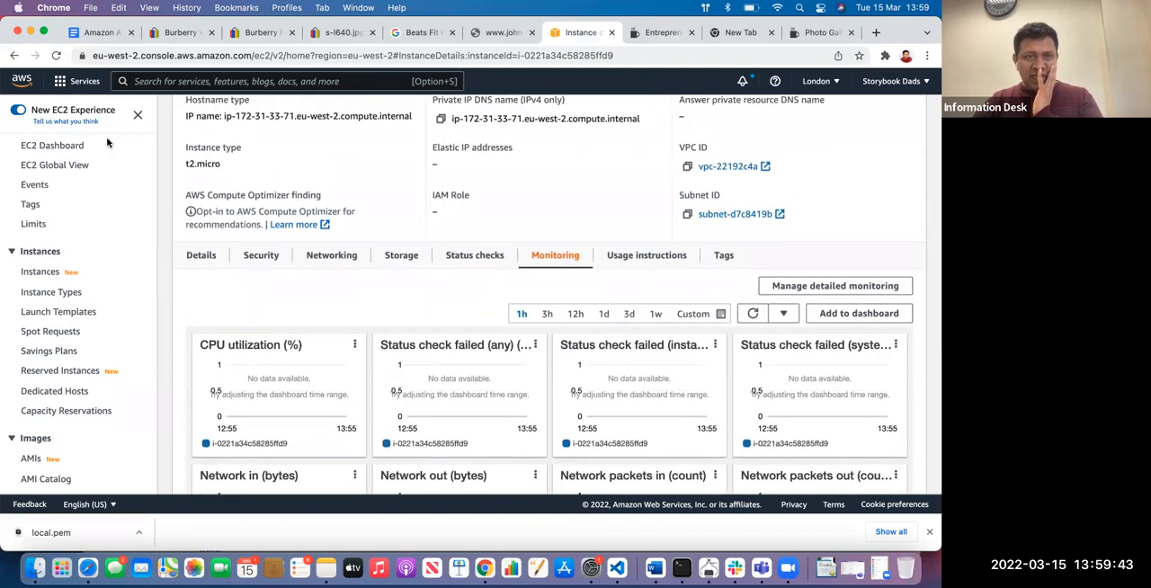
Return to the Instances list and reload it, then open the running instance again and show its monitoring charts
click(56, 56)
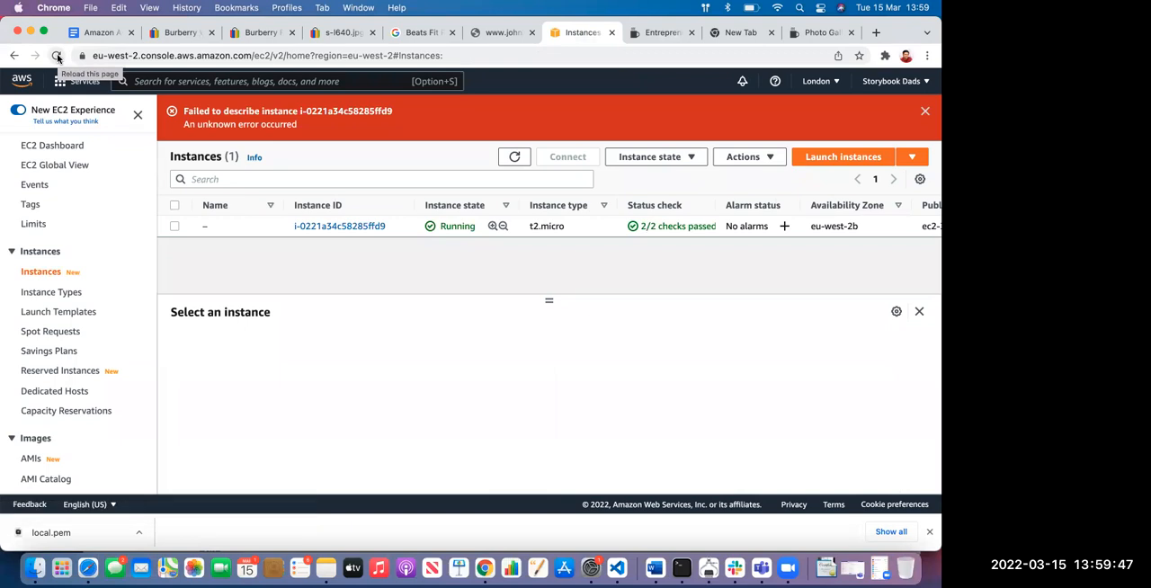
click(56, 56)
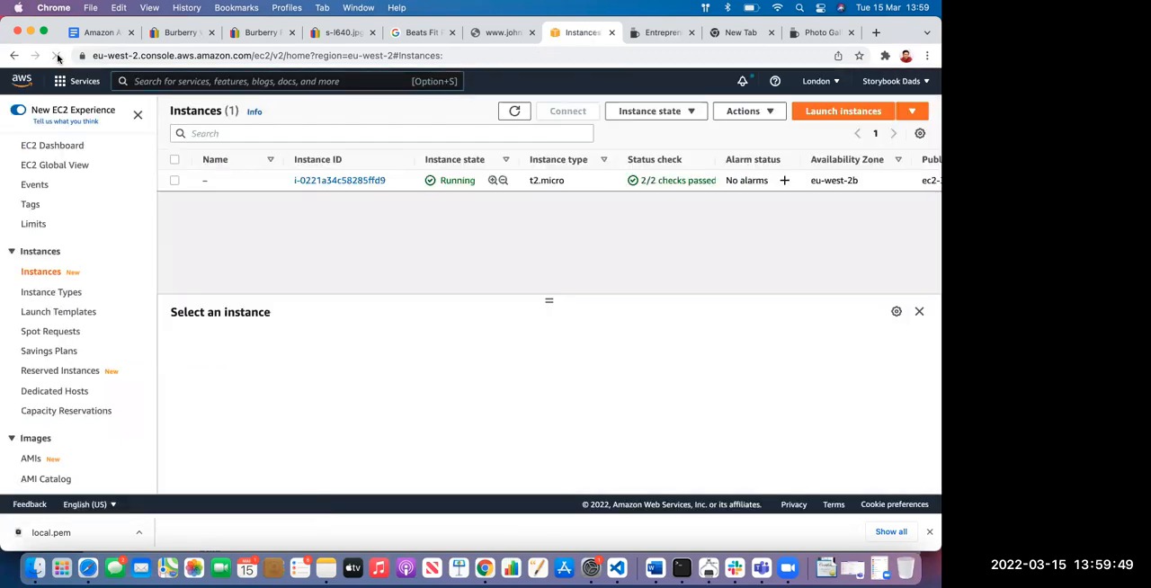
click(341, 180)
scroll(629, 207, down, 5)
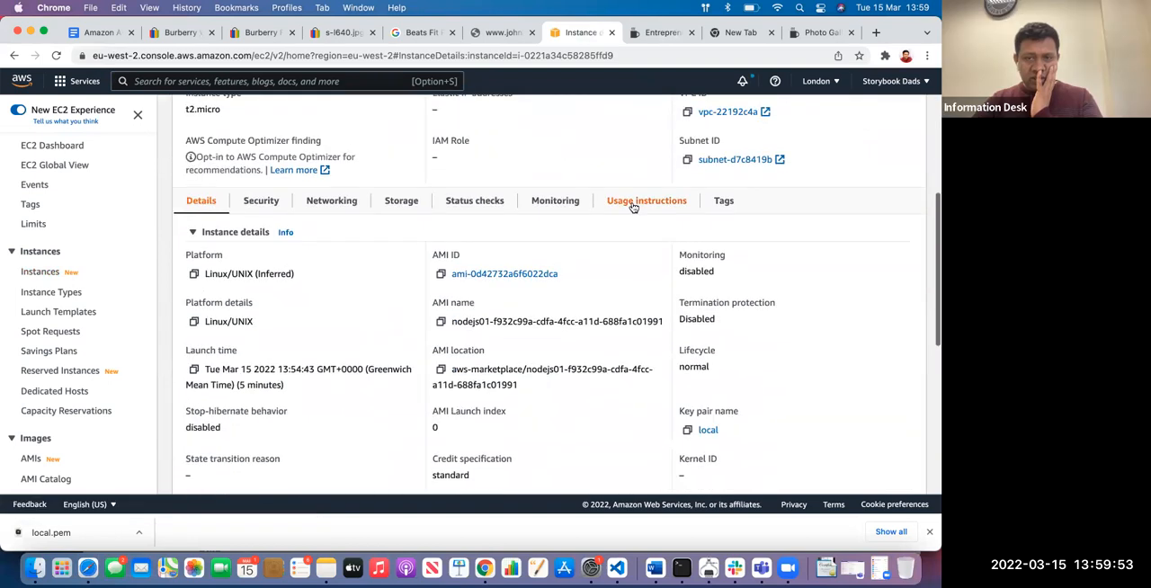
click(633, 202)
click(554, 201)
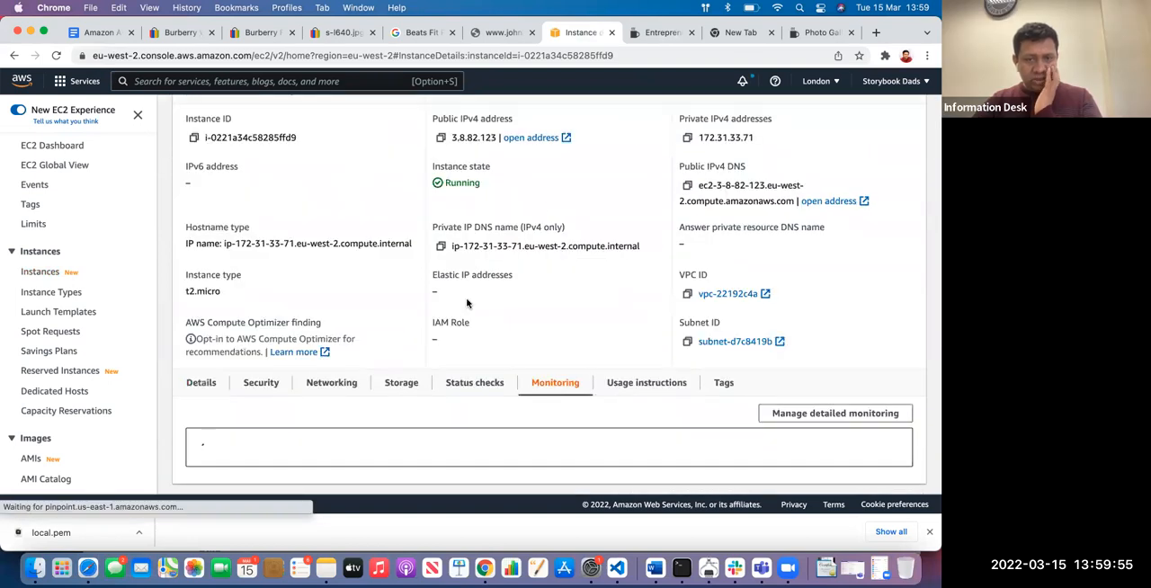
scroll(467, 303, down, 4)
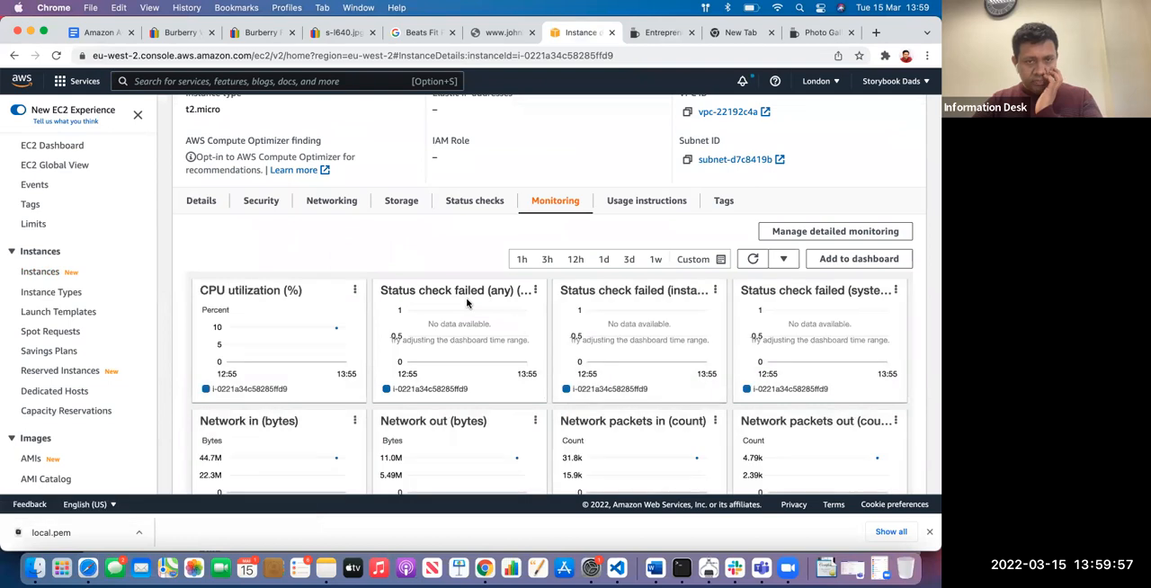
Zoom the CPU utilization chart to about 13:49–13:53 and examine the CPU, network and disk metrics for that period
mouse_move(334, 329)
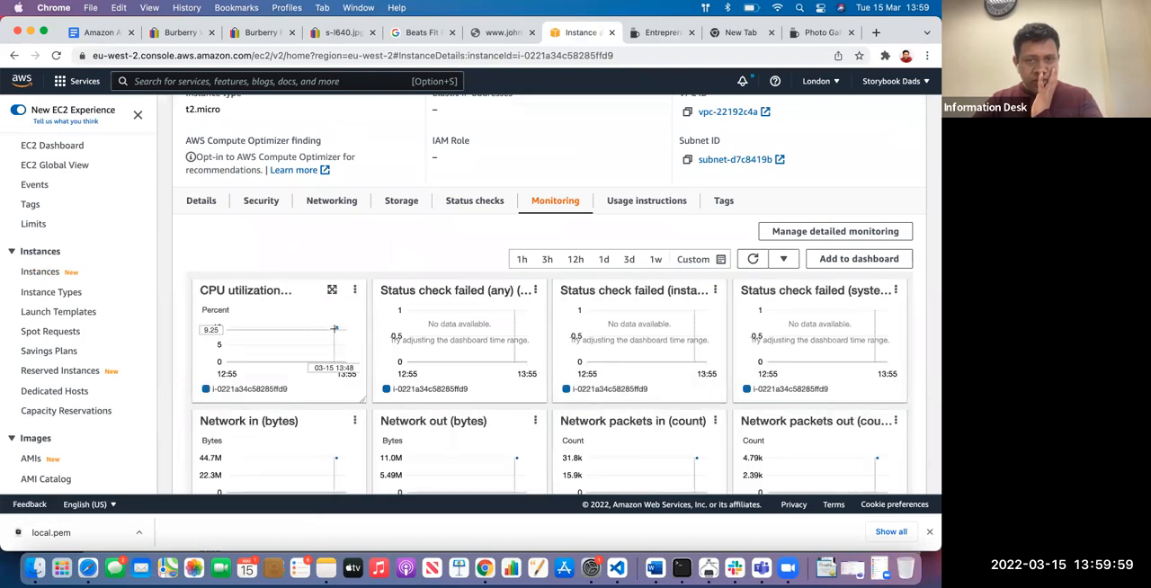
drag(335, 328, 344, 329)
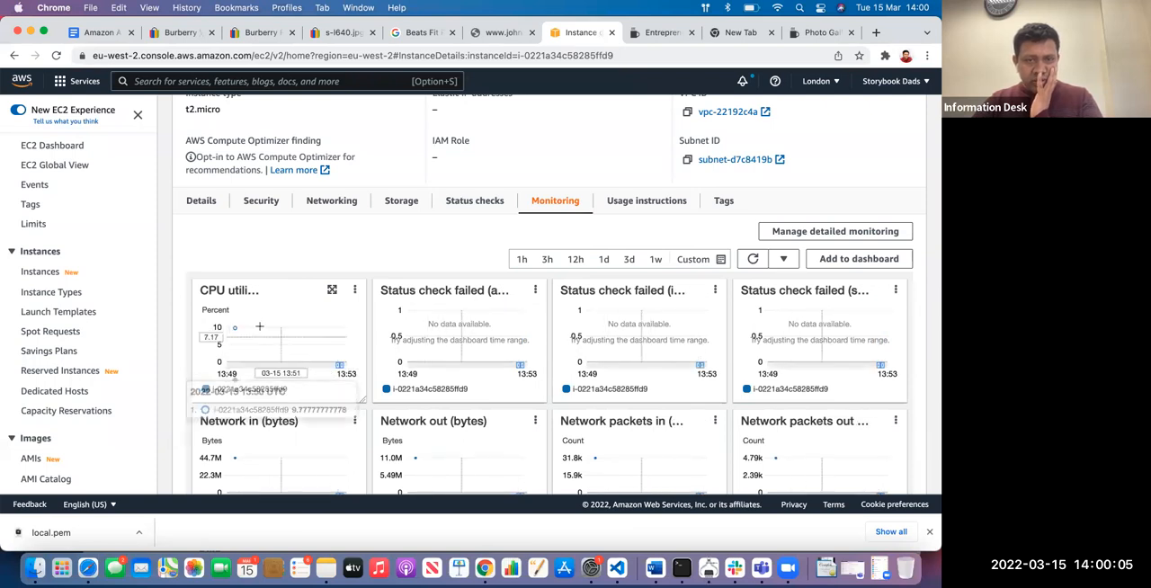
scroll(279, 337, down, 4)
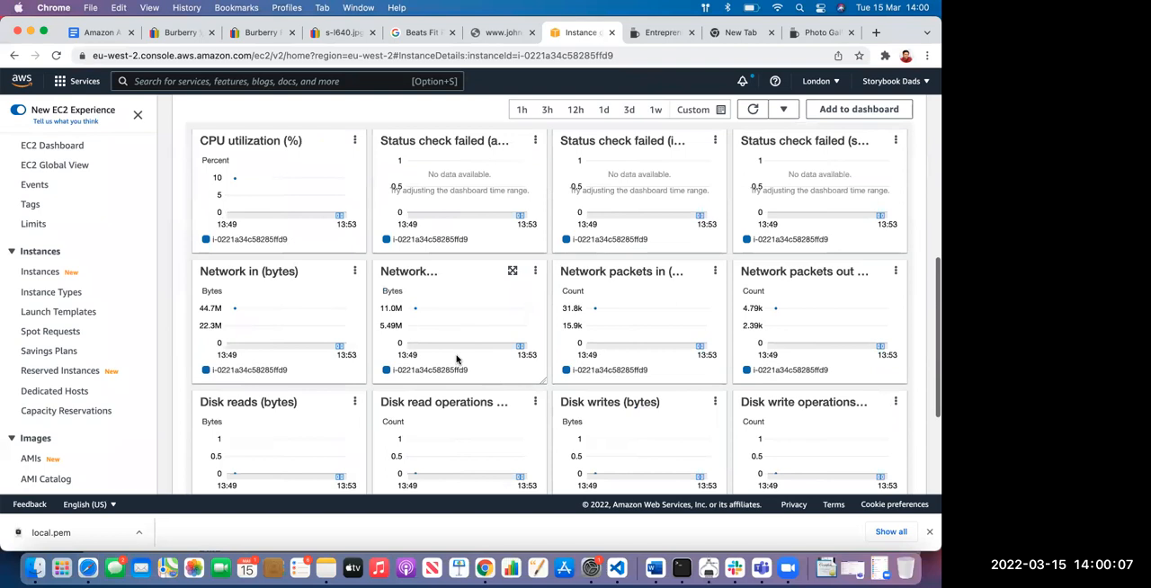
scroll(456, 359, down, 5)
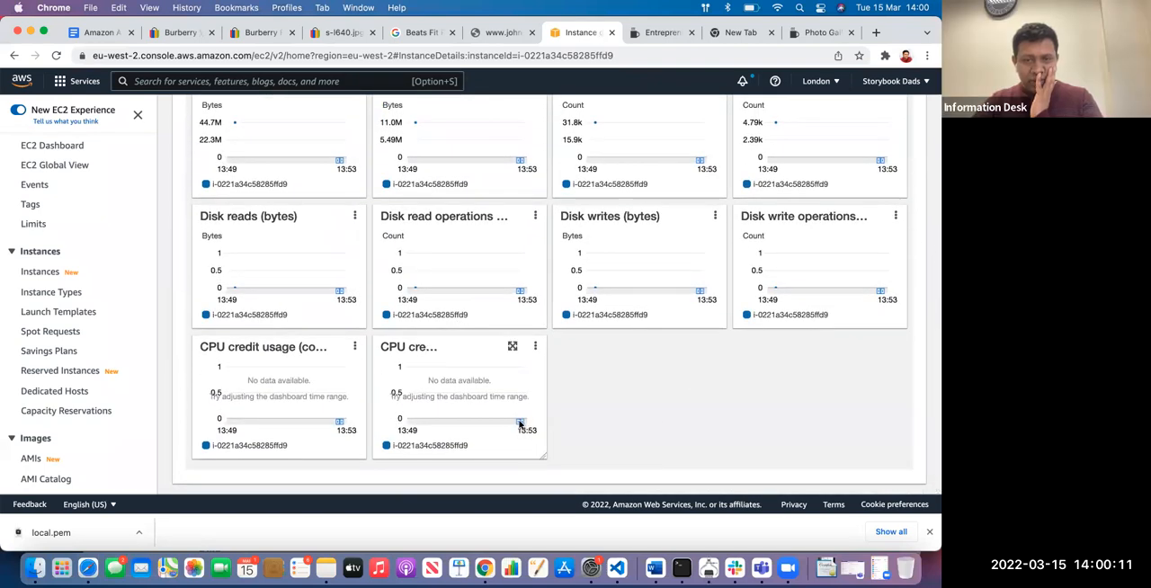
scroll(489, 409, up, 7)
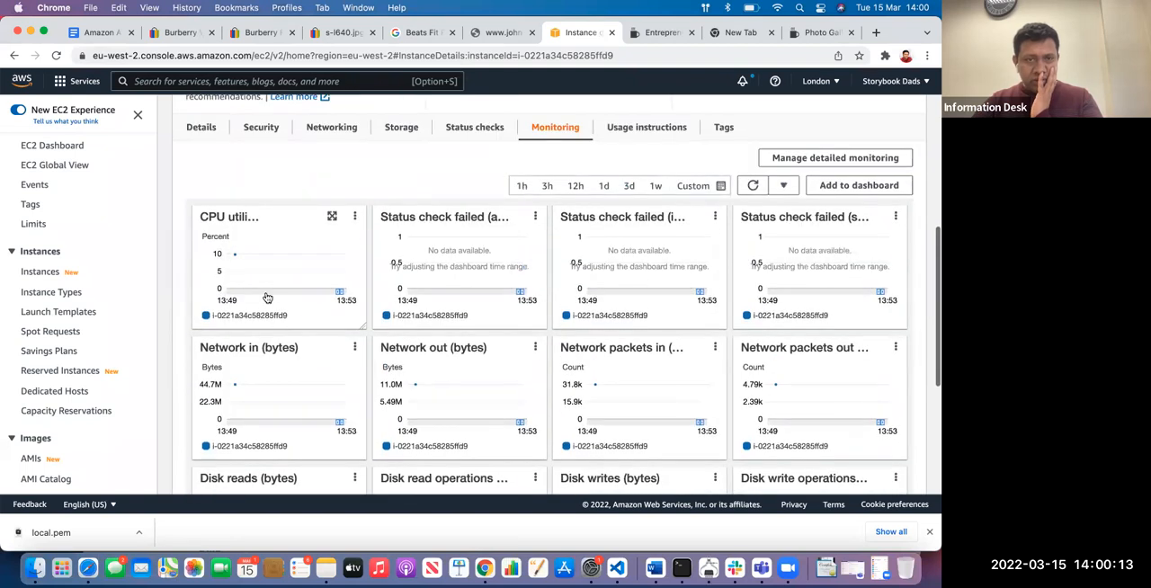
Enlarge the Network out (bytes) chart, extend its visible period to 13:55, refresh it, and close the enlarged view
scroll(262, 258, up, 2)
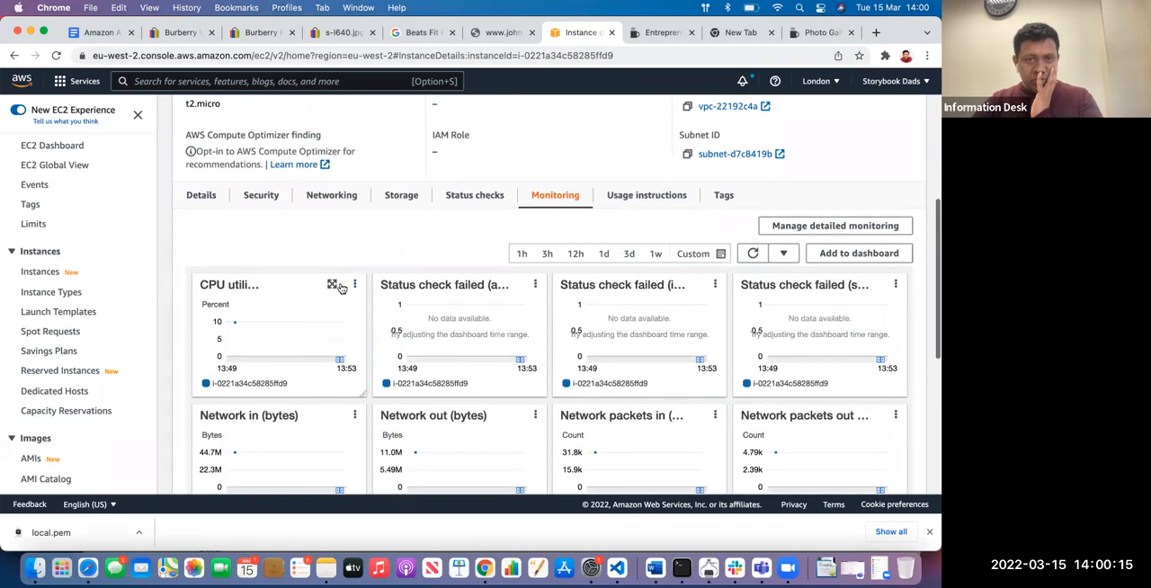
scroll(340, 288, down, 6)
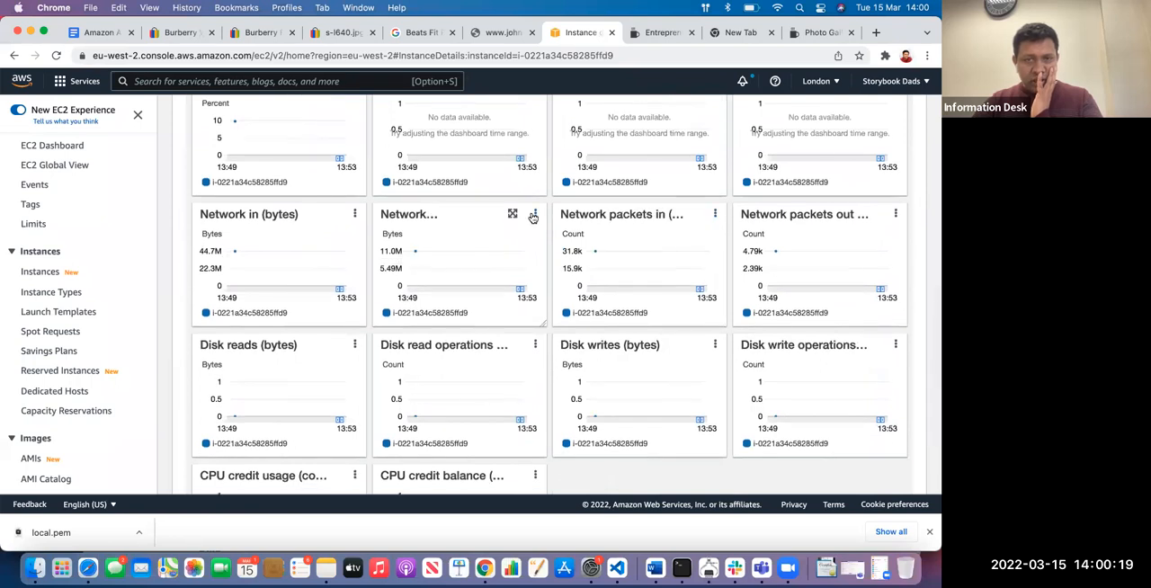
click(512, 213)
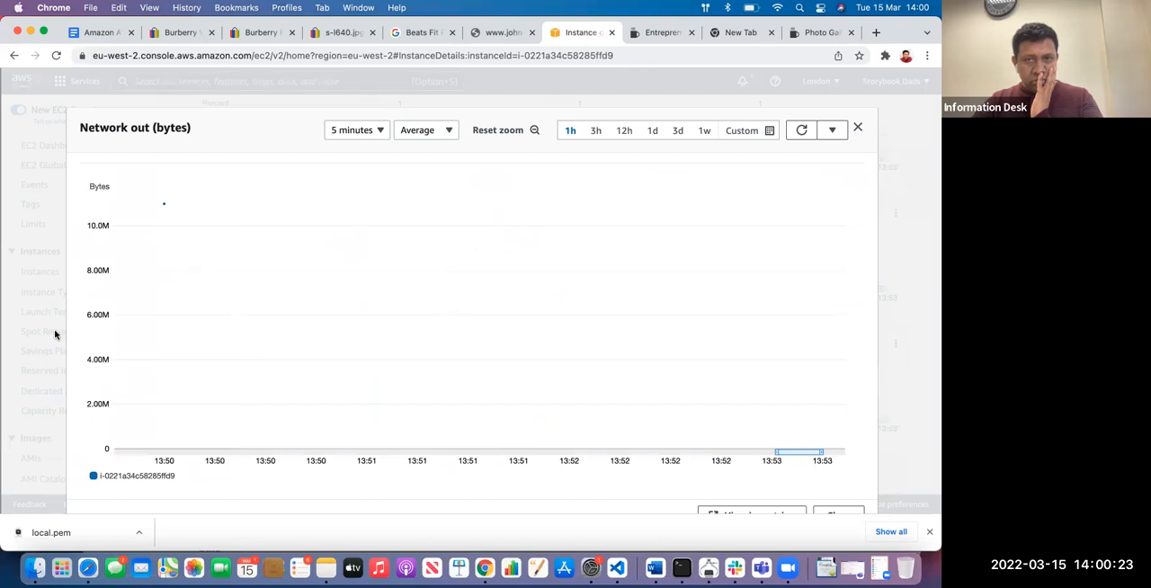
scroll(365, 174, down, 1)
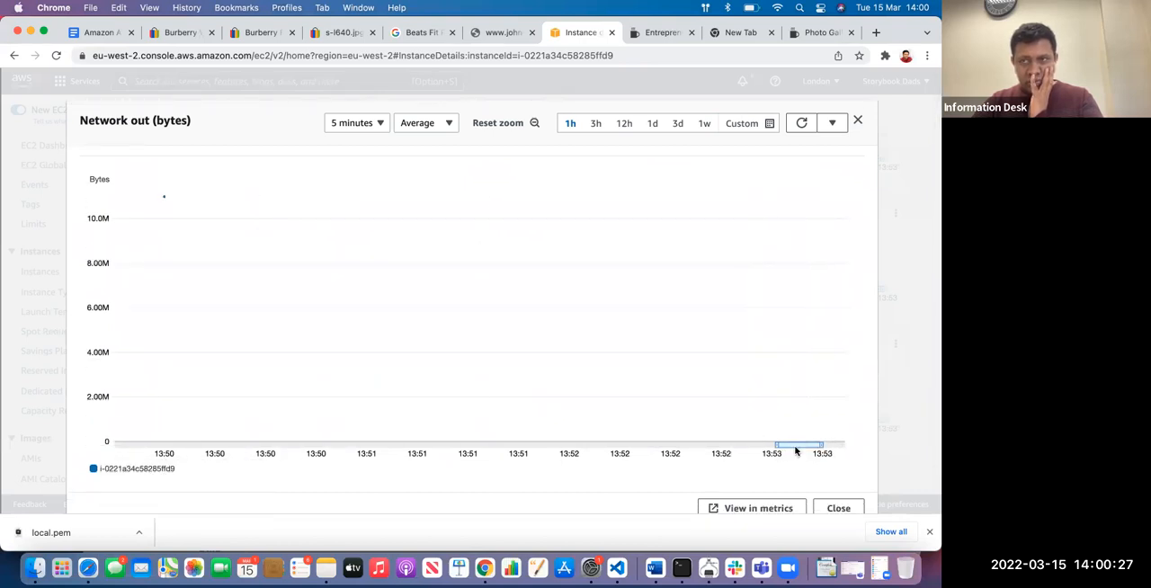
drag(820, 449, 863, 449)
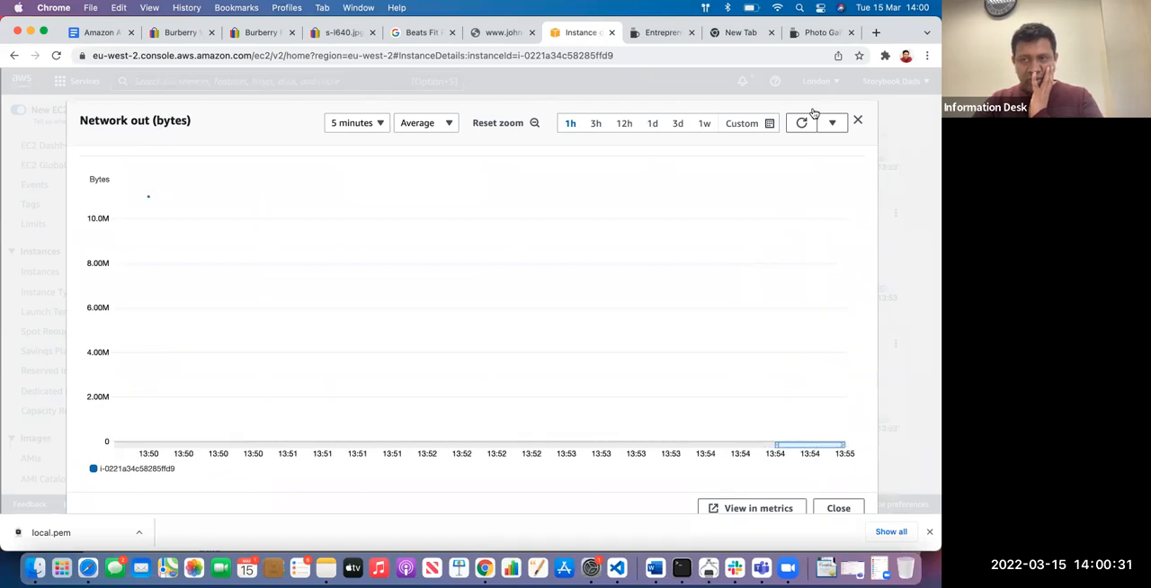
click(802, 123)
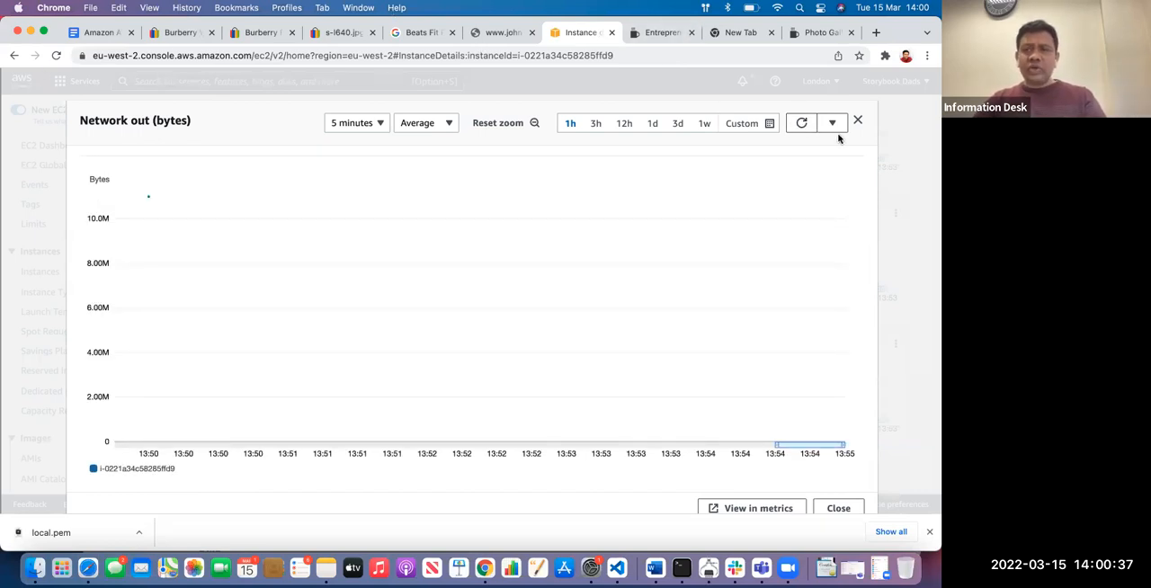
click(858, 120)
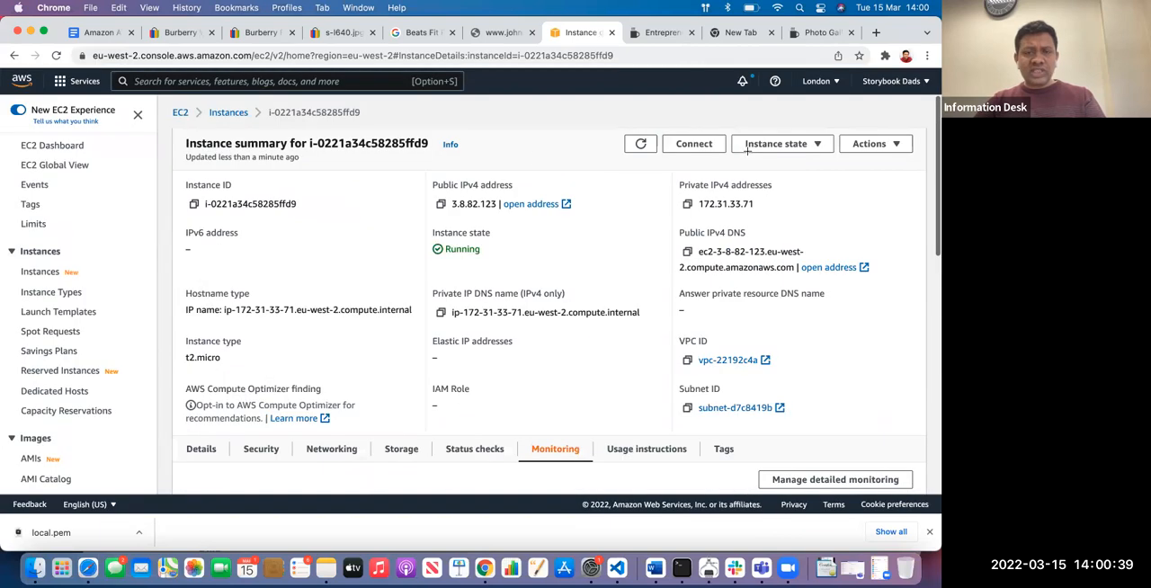
Close the blank browser tab and look over the sample website's conference and gallery pages
click(730, 34)
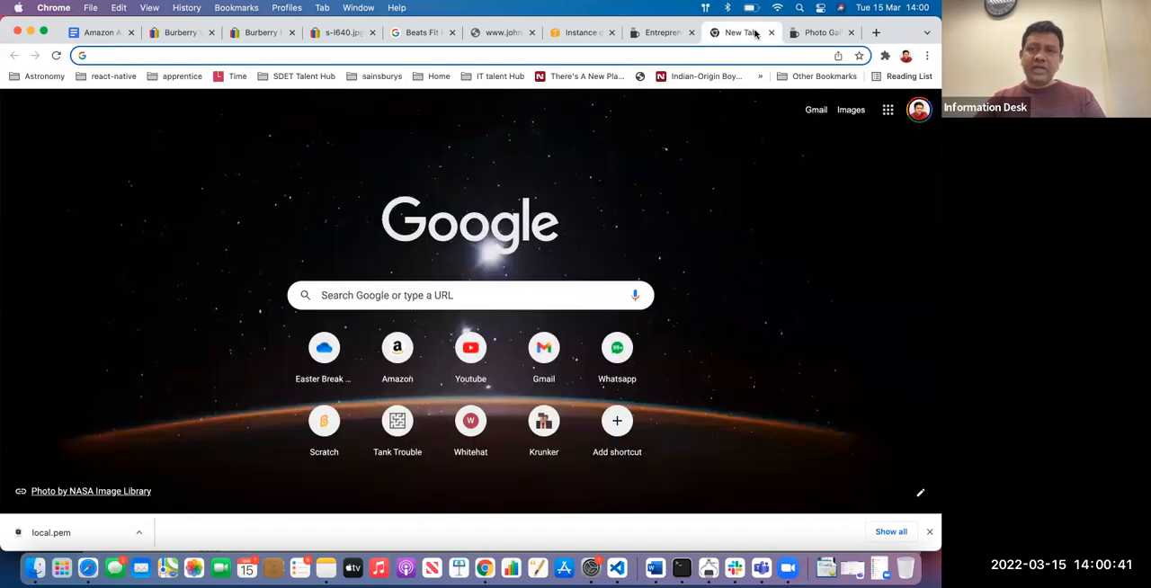
click(770, 32)
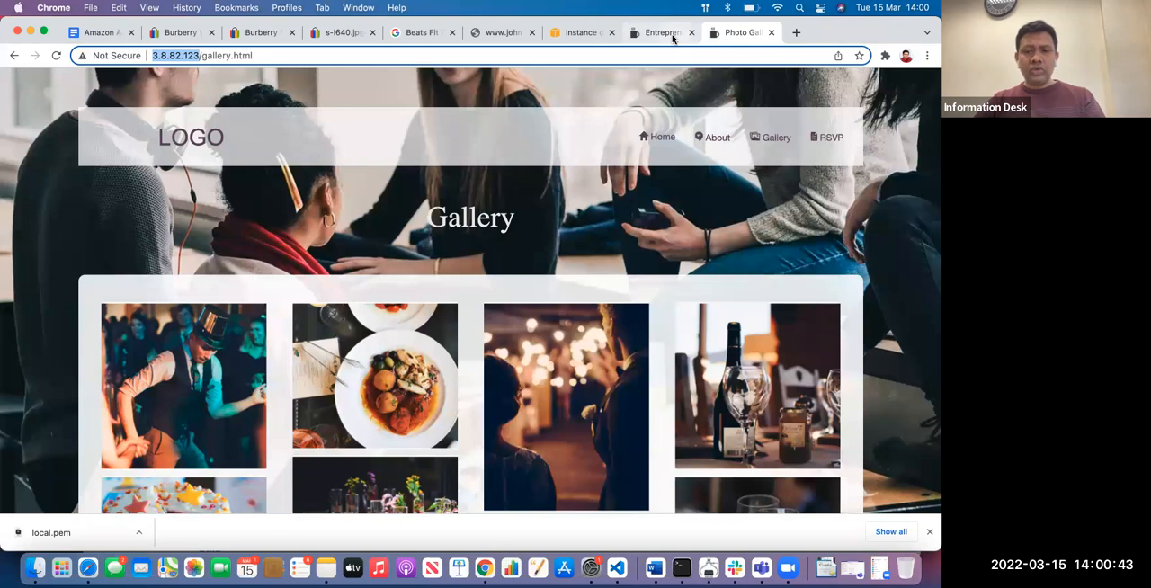
click(662, 33)
scroll(487, 208, down, 5)
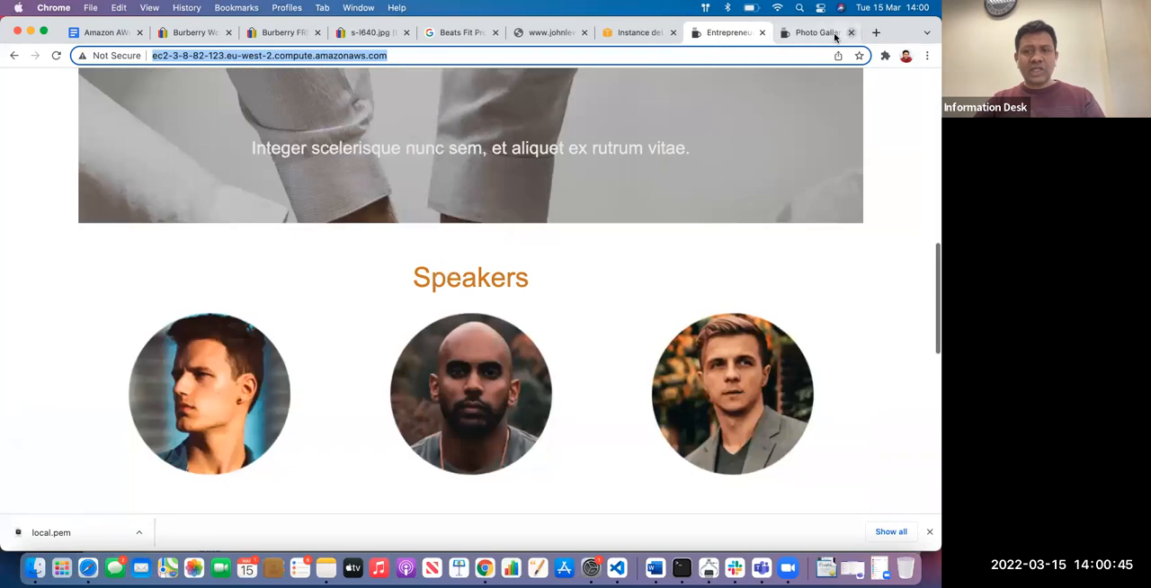
click(832, 33)
From the EC2 dashboard, list the running instances, and stop the t2.micro instance
click(634, 32)
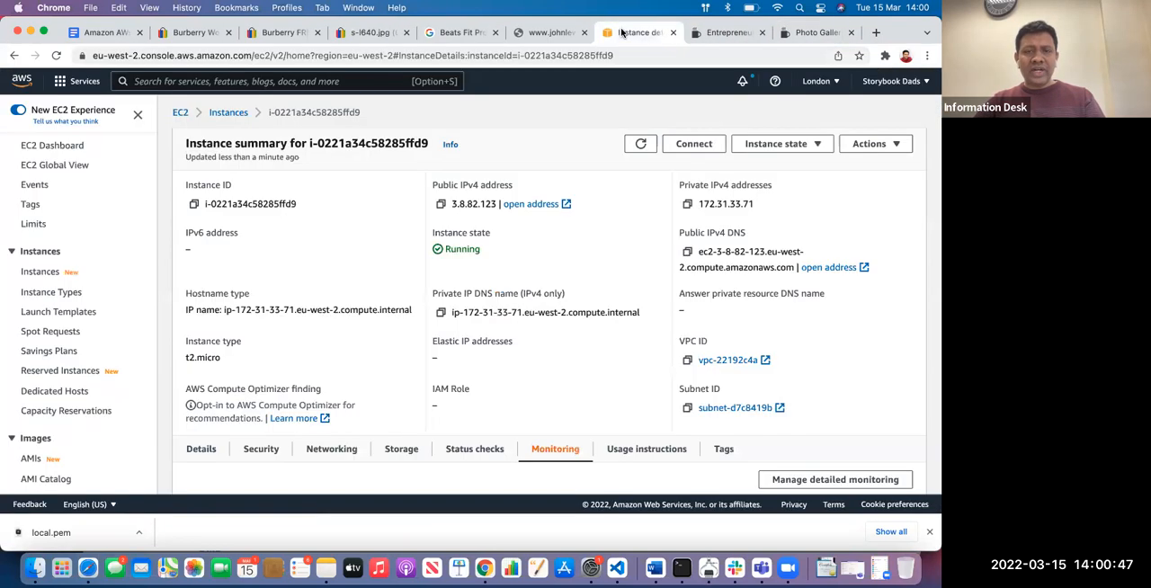
click(181, 114)
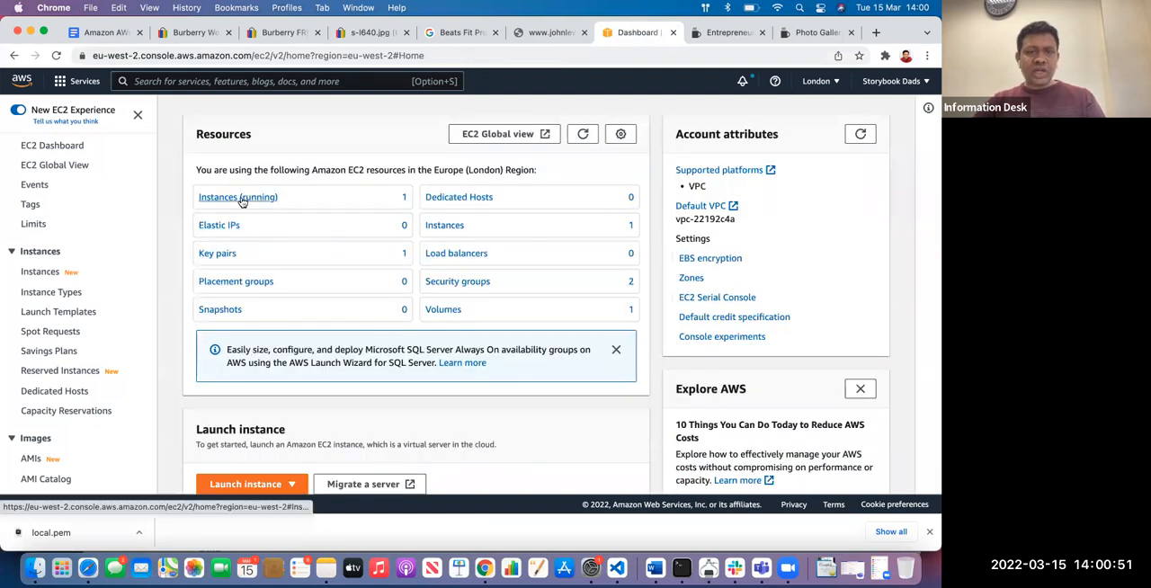
click(241, 199)
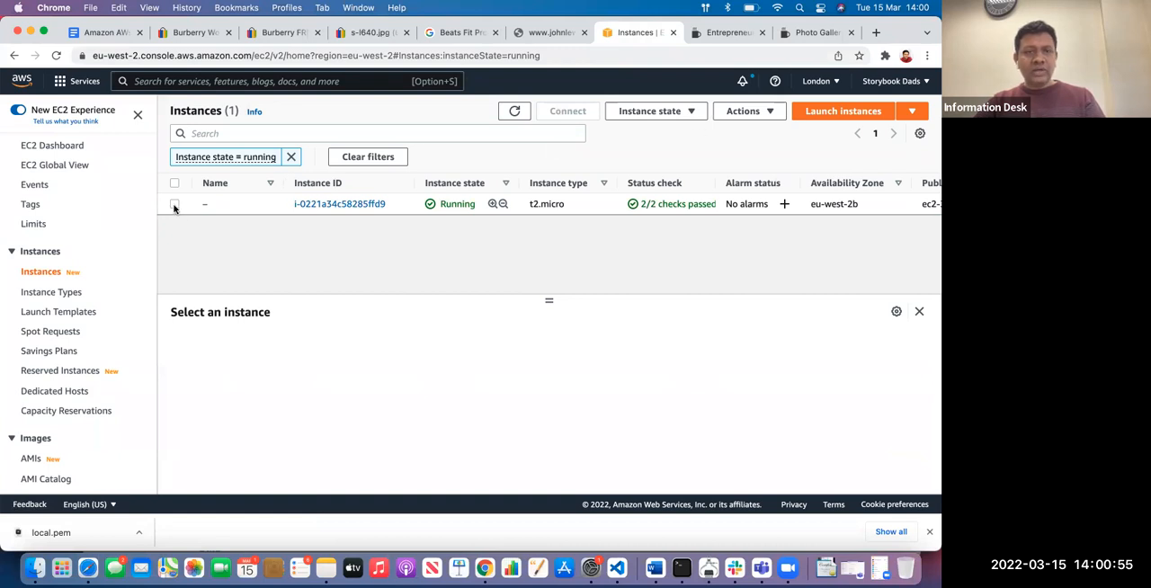
click(174, 204)
click(662, 110)
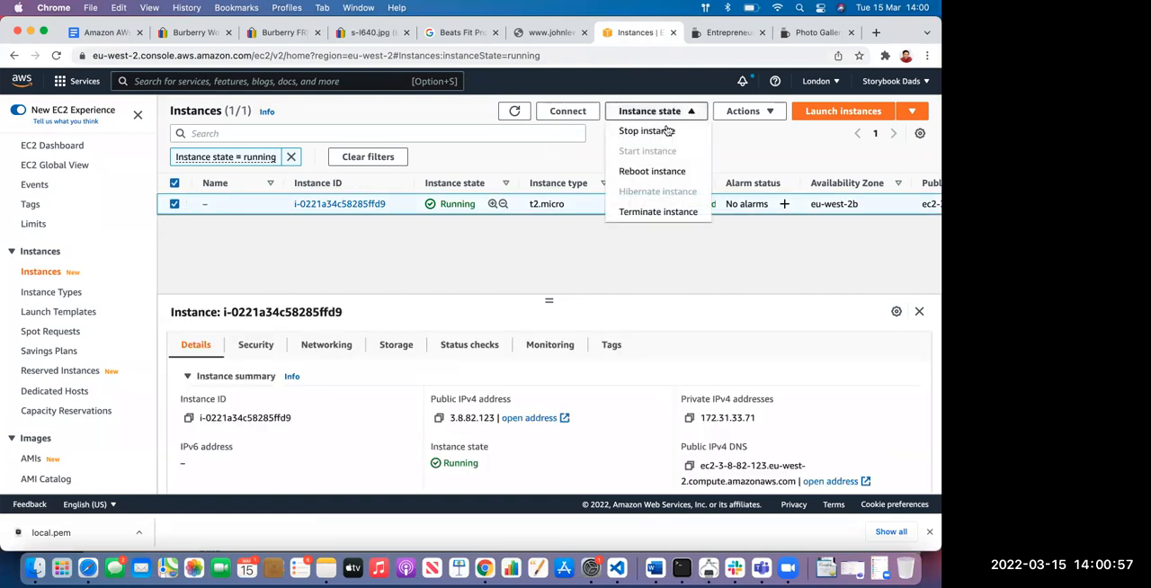
click(645, 130)
click(706, 356)
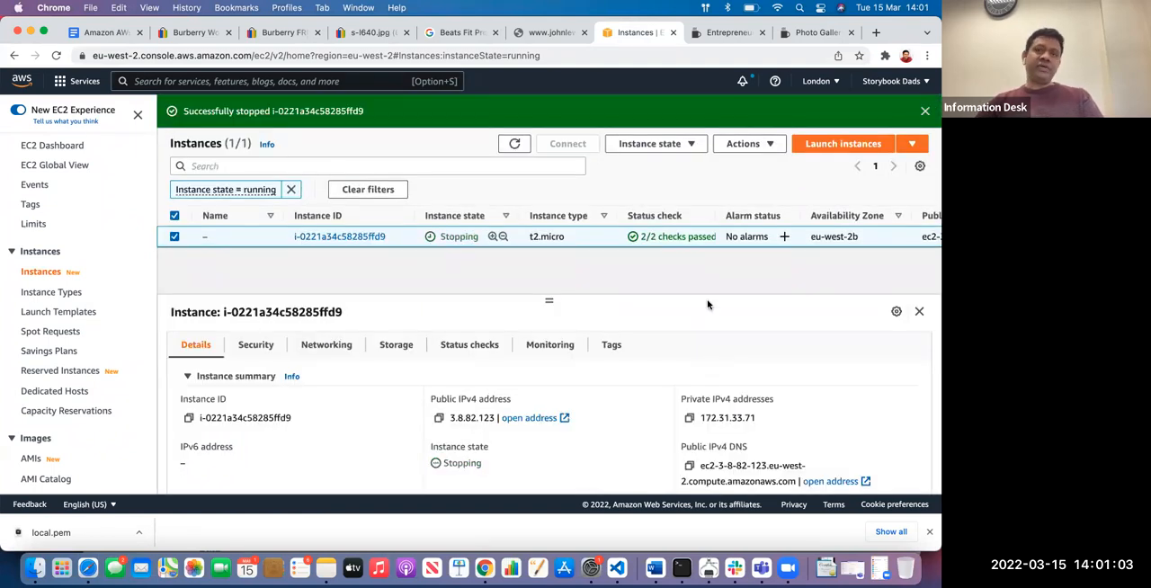
Reload the sample site's conference page on its public DNS address and the gallery page on 3.8.82.123 to test their availability
click(737, 33)
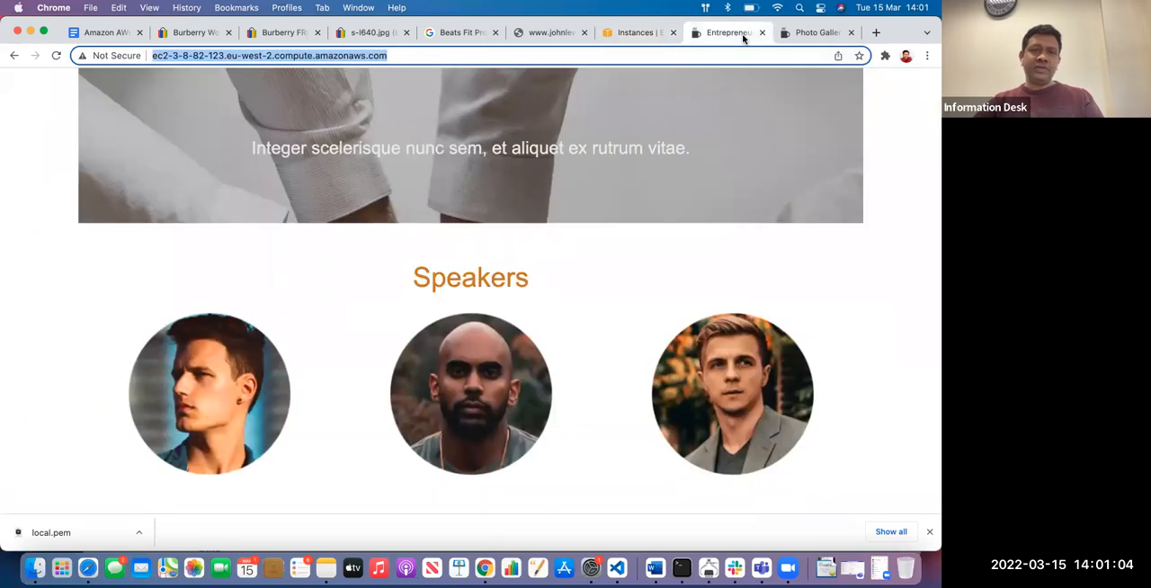
click(640, 32)
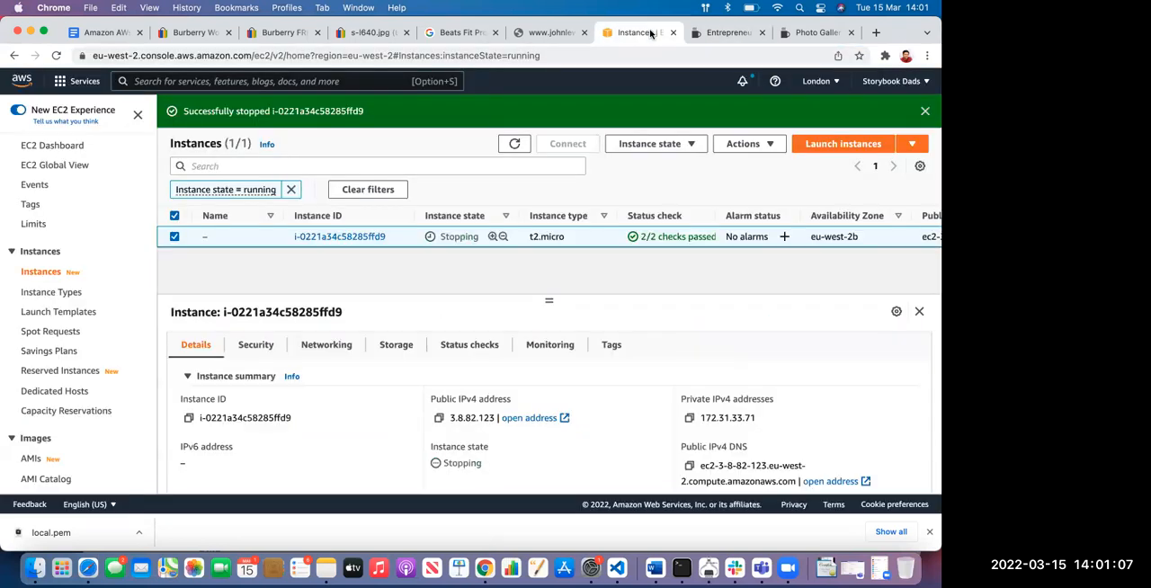
click(725, 33)
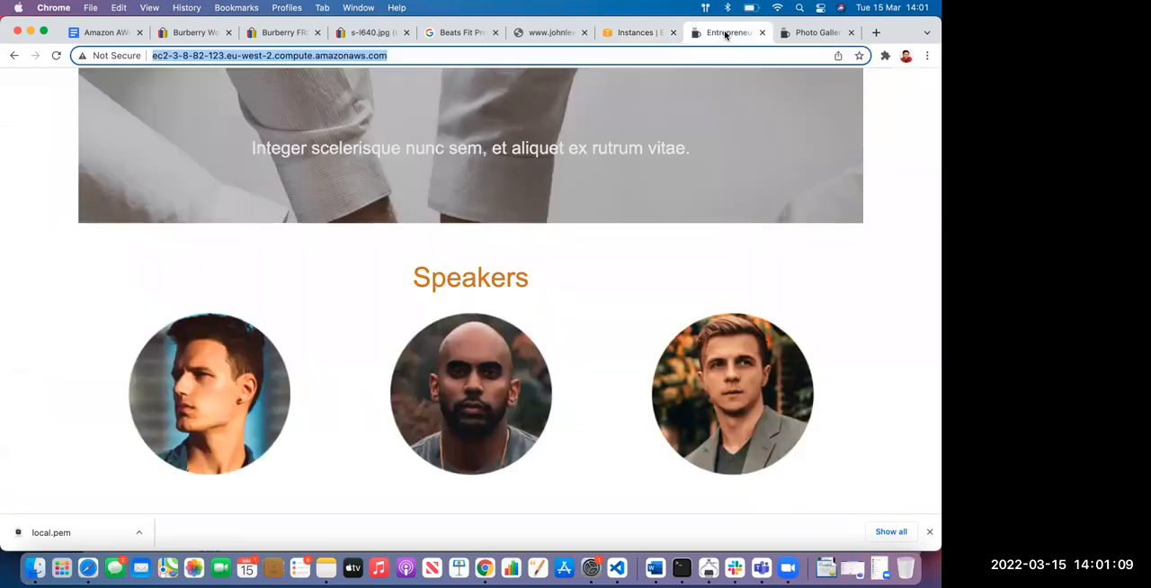
click(55, 55)
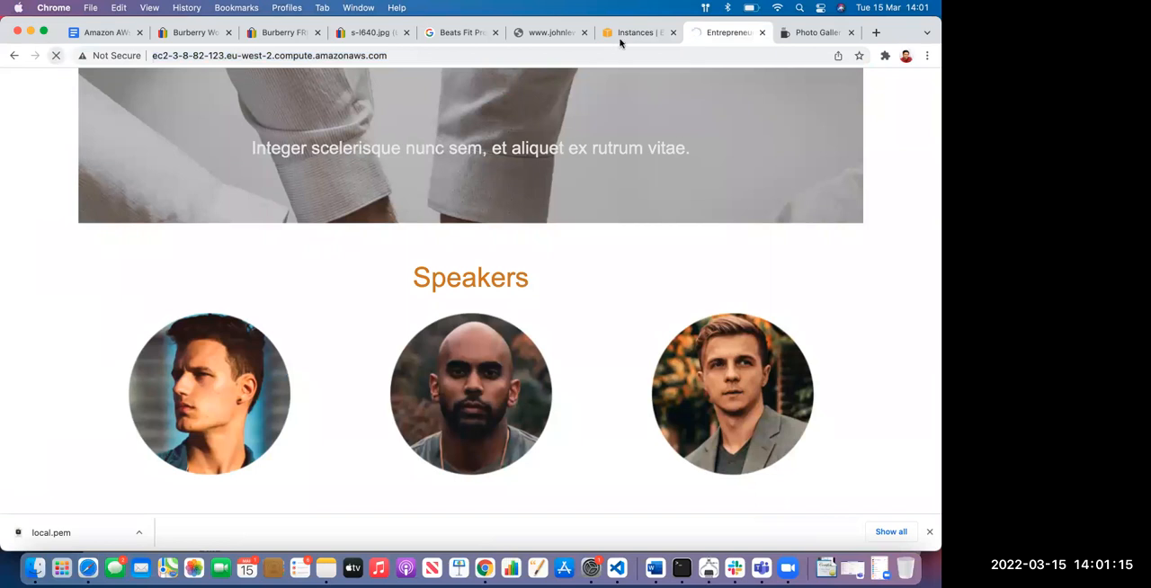
click(804, 33)
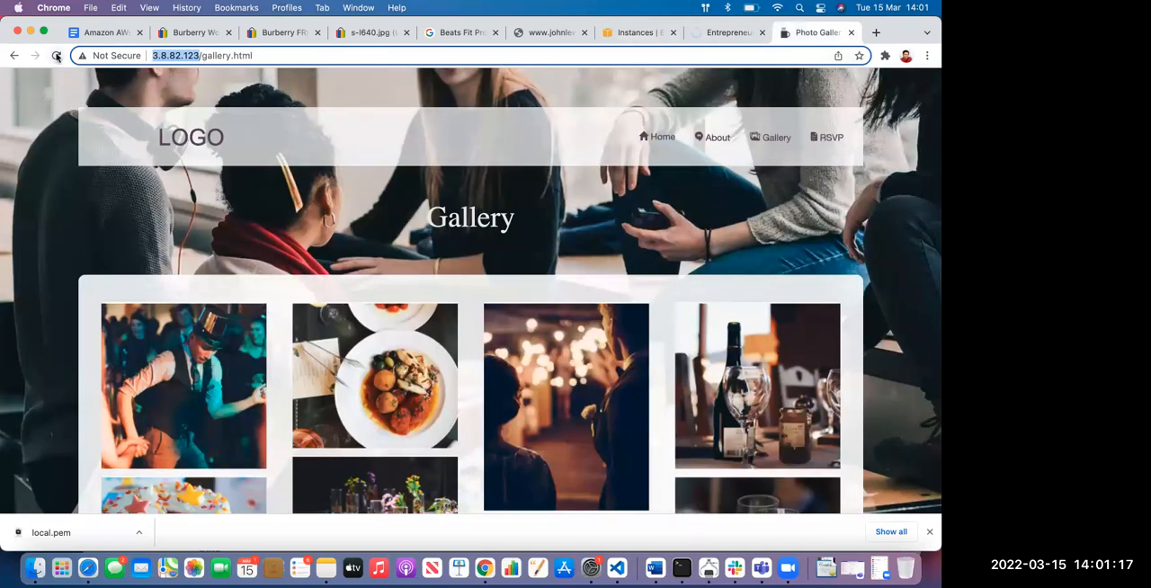
click(56, 56)
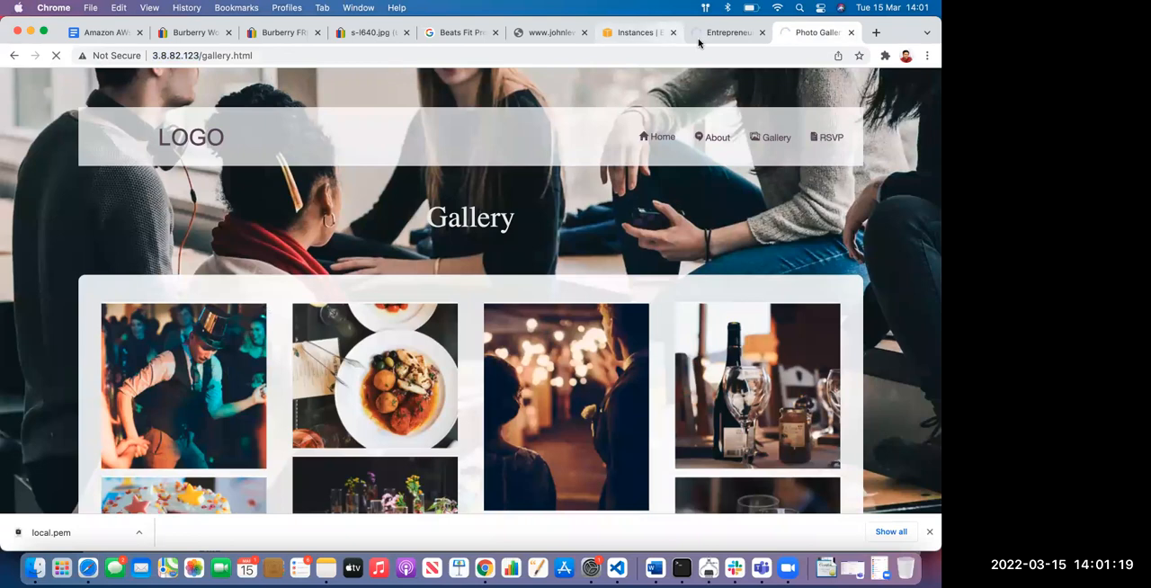
click(731, 36)
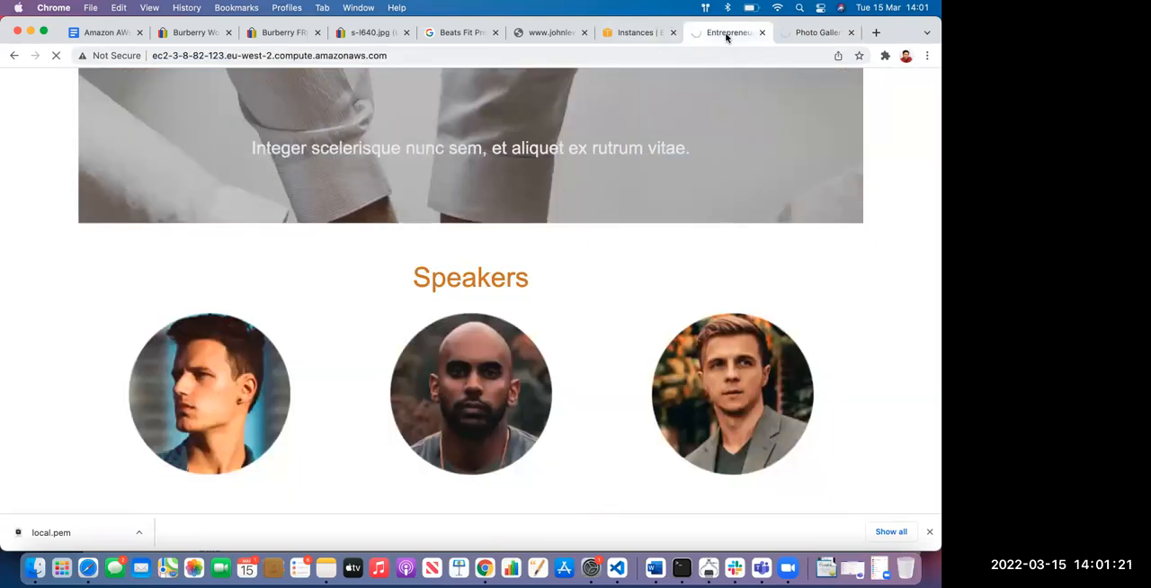
Check the instance's state in the console, and reload the gallery and conference pages again
click(637, 33)
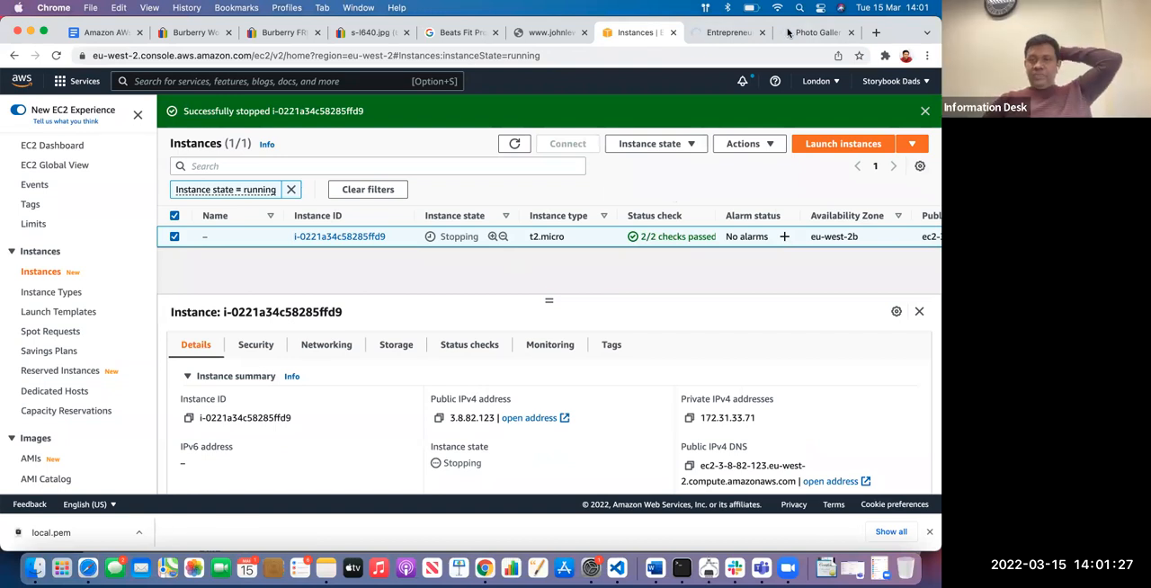
click(719, 33)
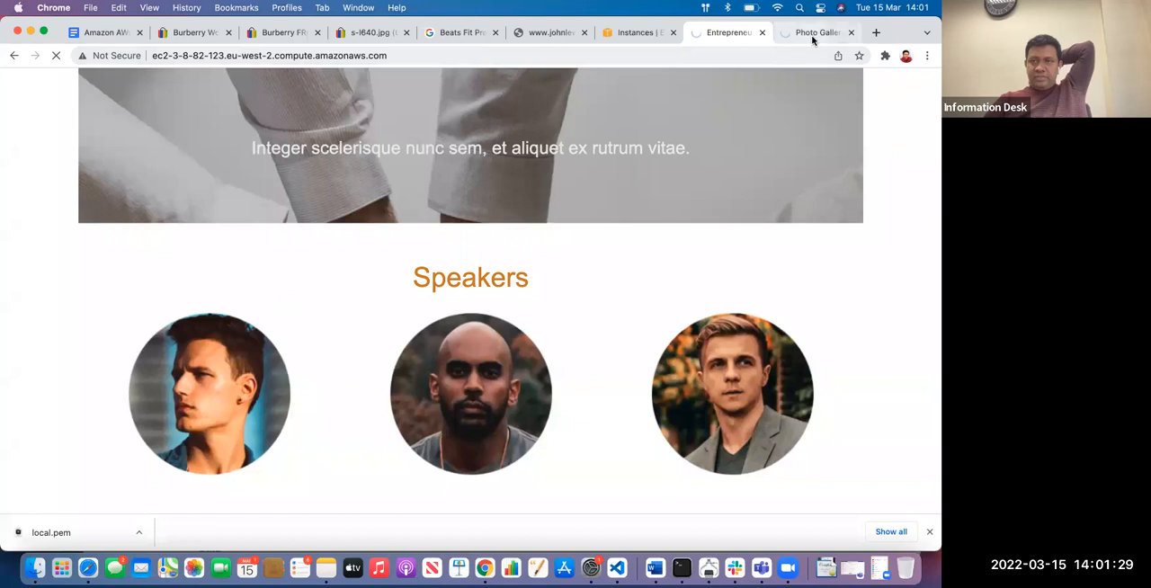
click(812, 38)
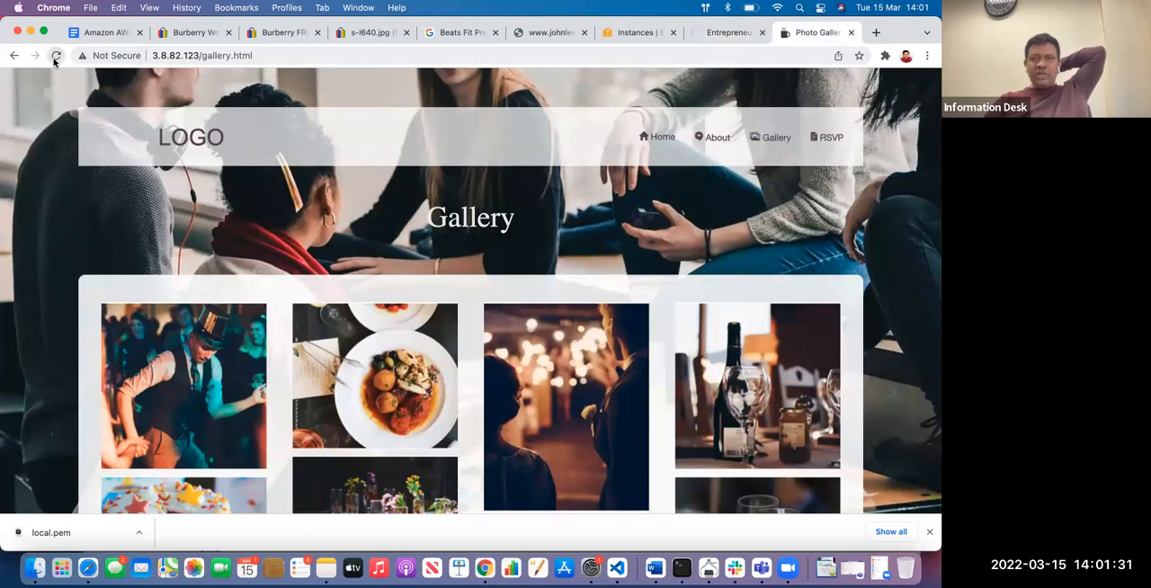
click(55, 57)
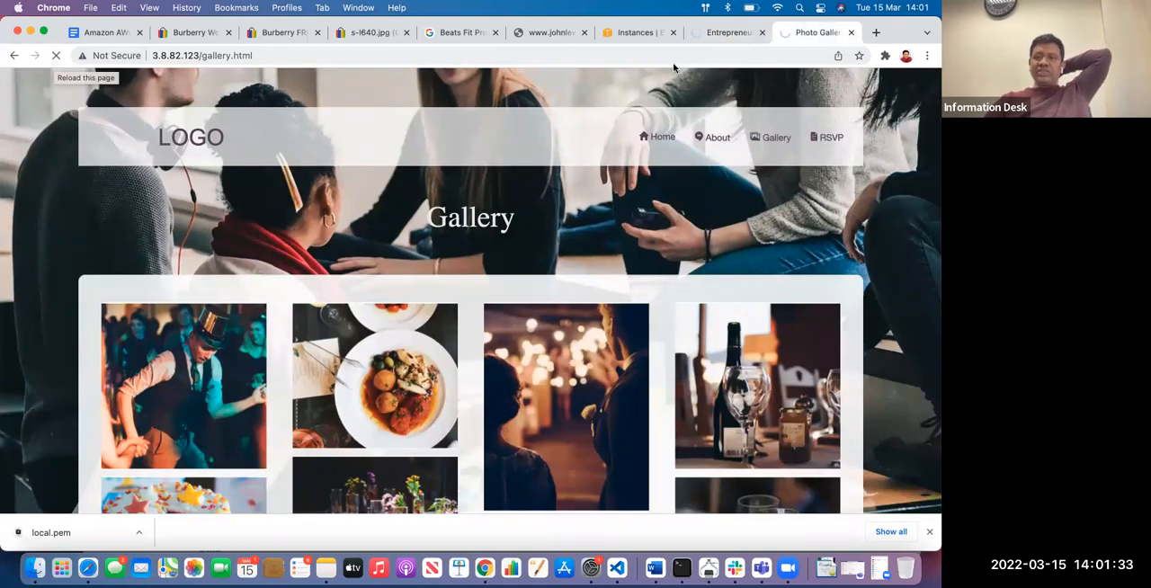
click(730, 33)
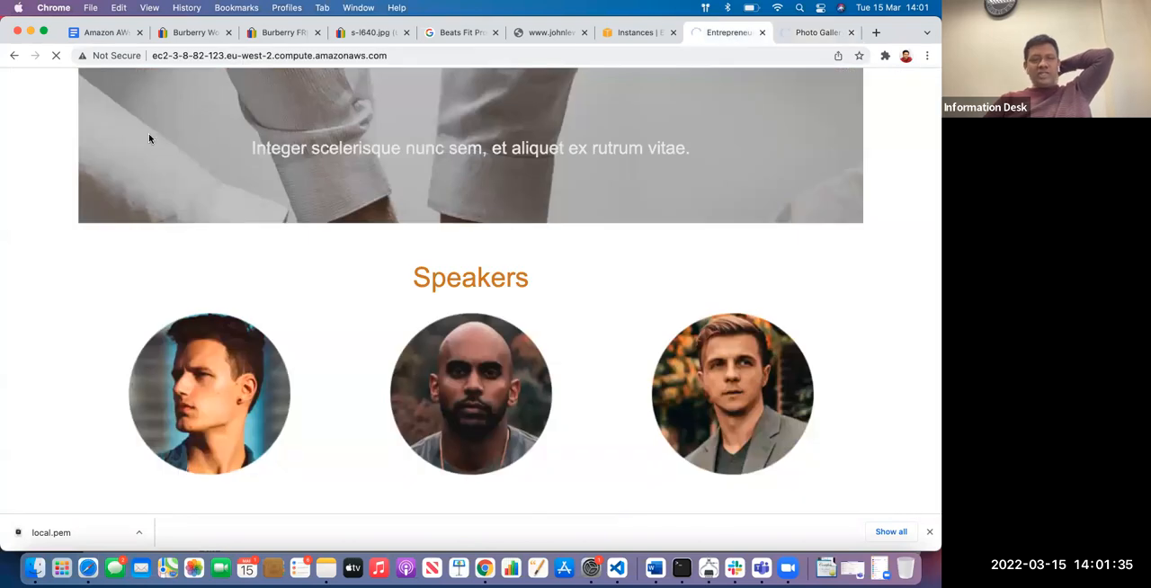
click(54, 56)
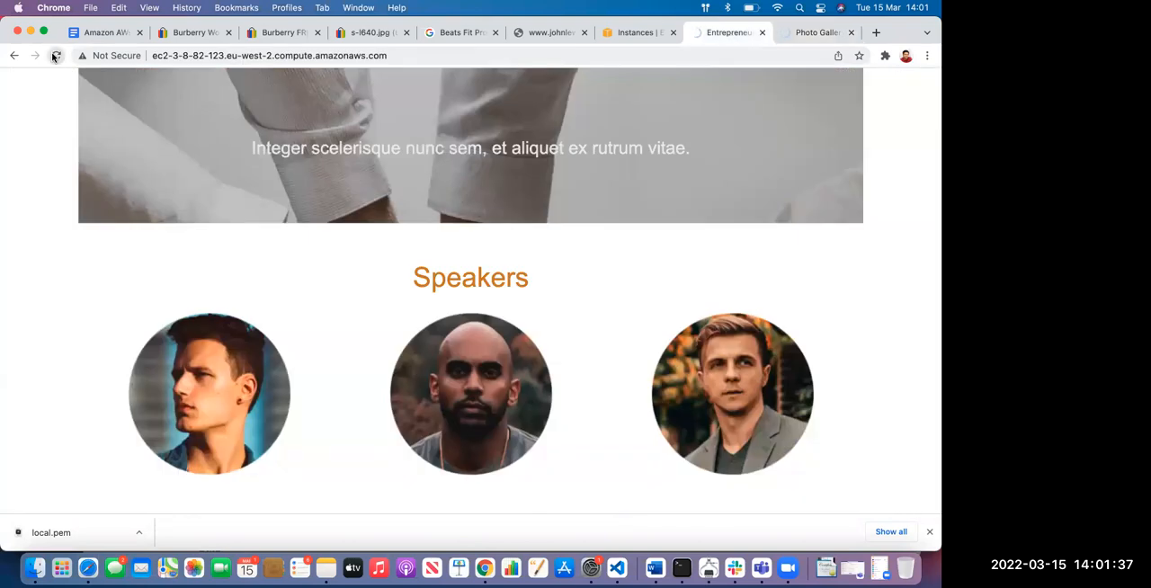
Request 3.8.82.123/gallery.html afresh from the web address, and look through the gallery page down to its footer
click(816, 35)
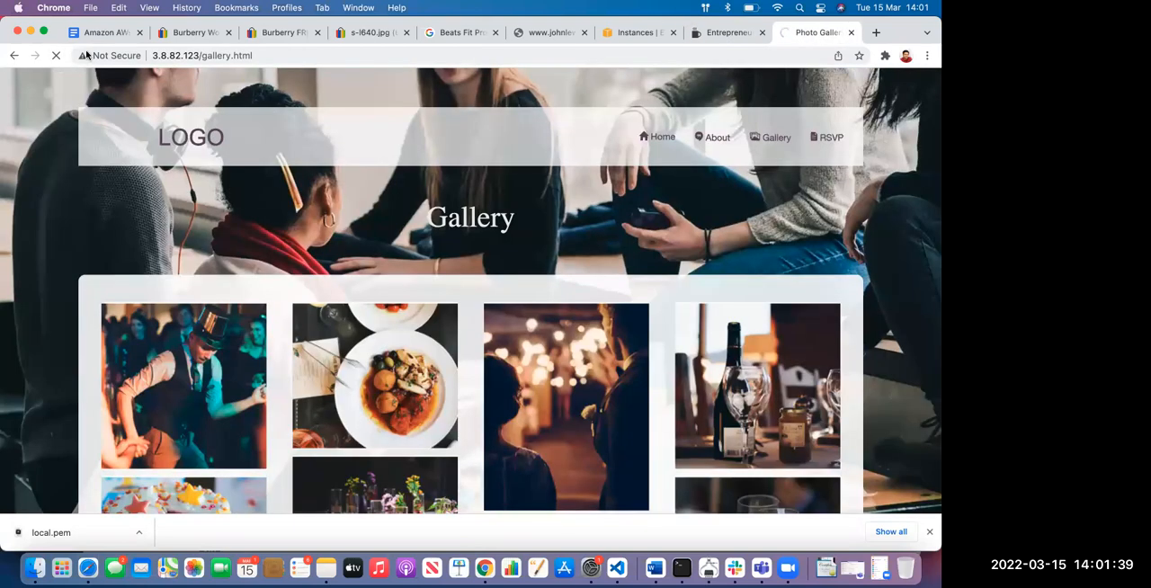
click(54, 57)
click(280, 56)
key(Return)
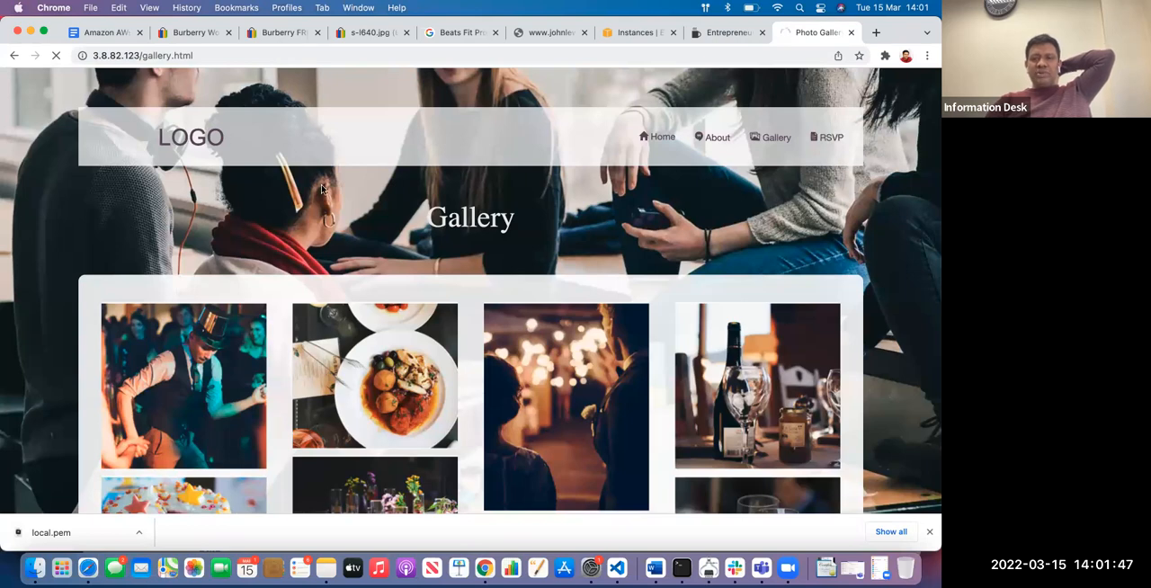
scroll(321, 189, down, 10)
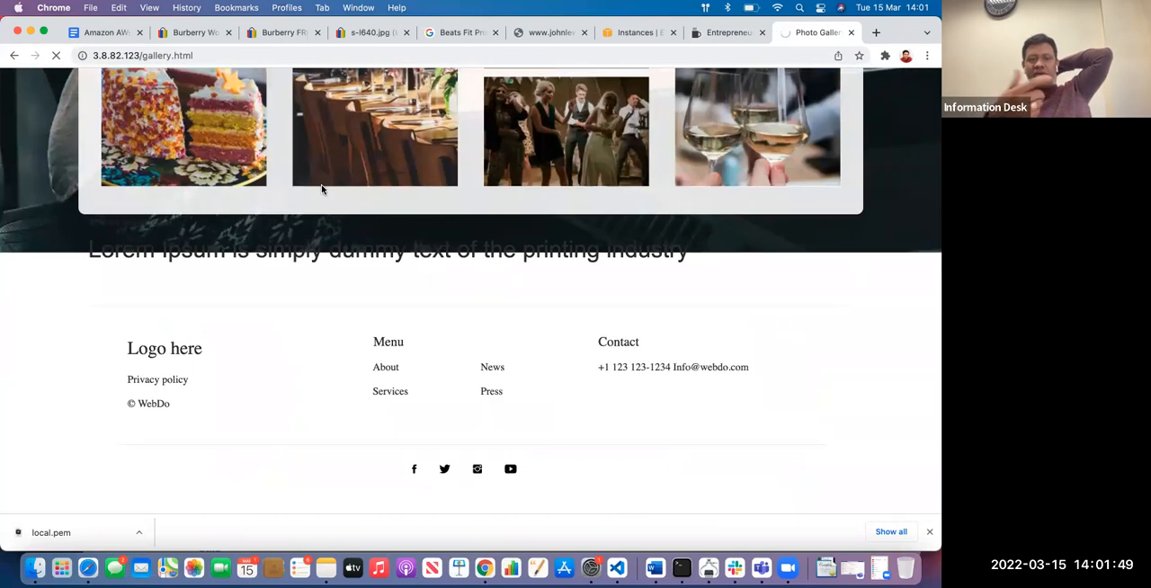
scroll(431, 422, up, 10)
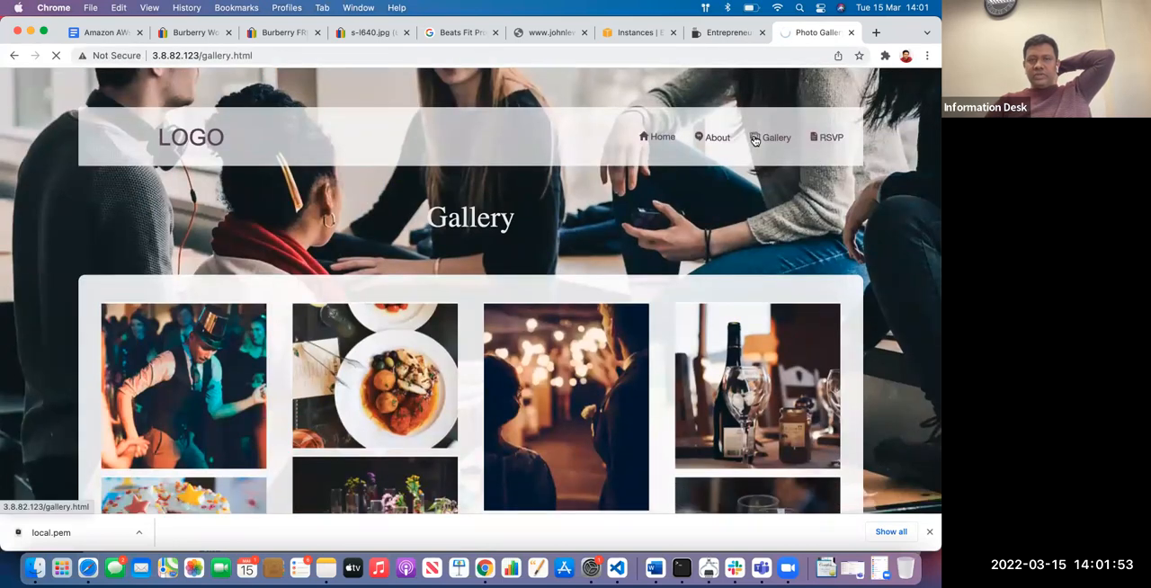
Recheck the conference page and return to the Instances list to check the instance's state
click(720, 35)
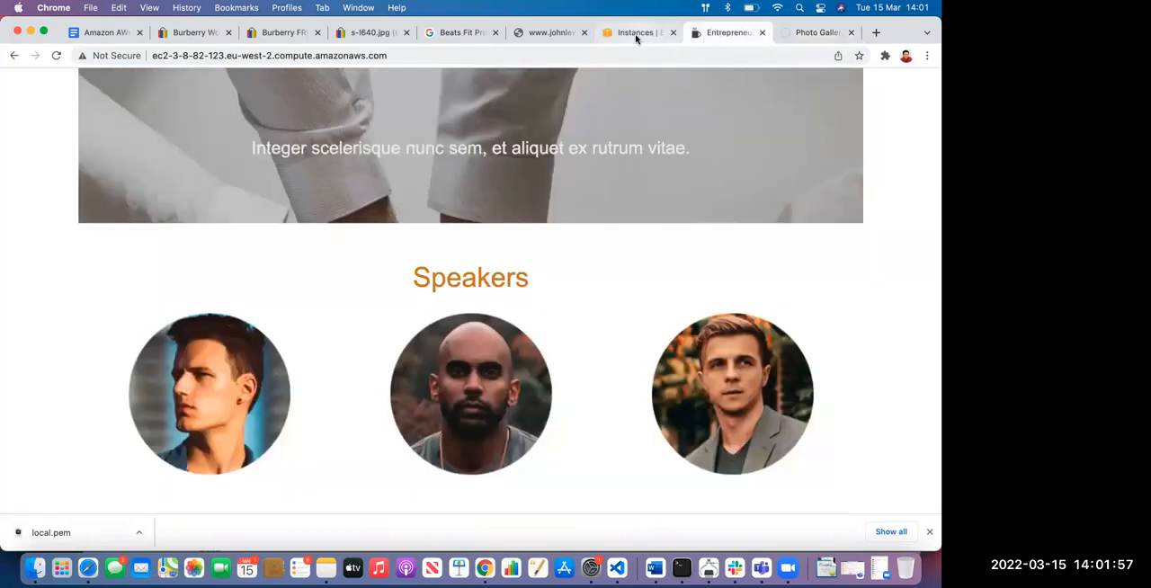
click(635, 36)
click(726, 37)
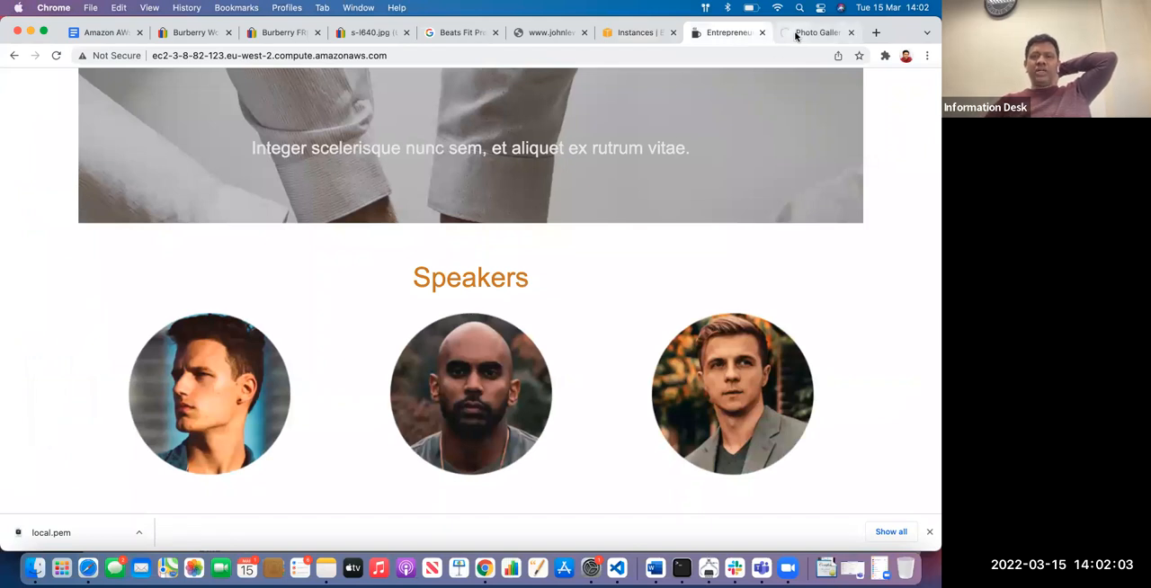
click(636, 31)
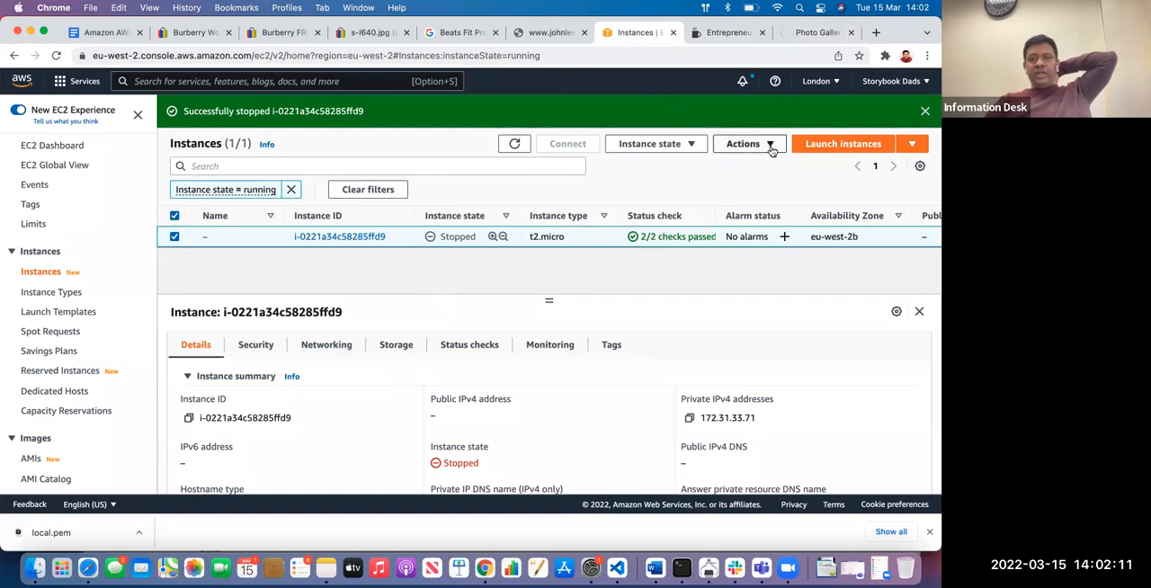
Look over the sample site's conference and gallery pages, and glance through the Amazon AWs notes document
click(769, 148)
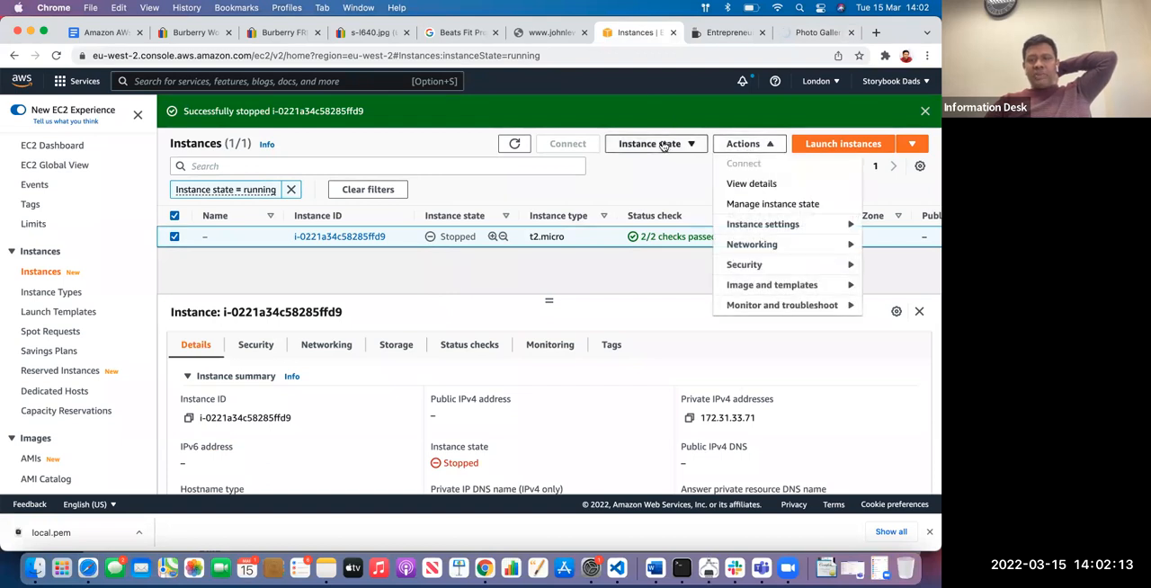
click(723, 36)
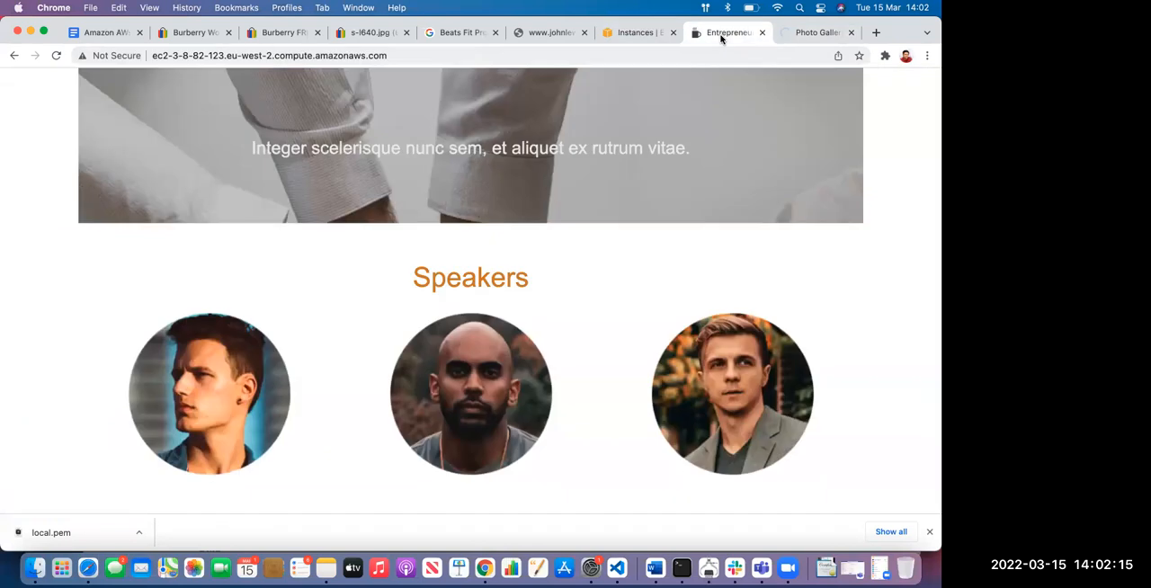
click(797, 33)
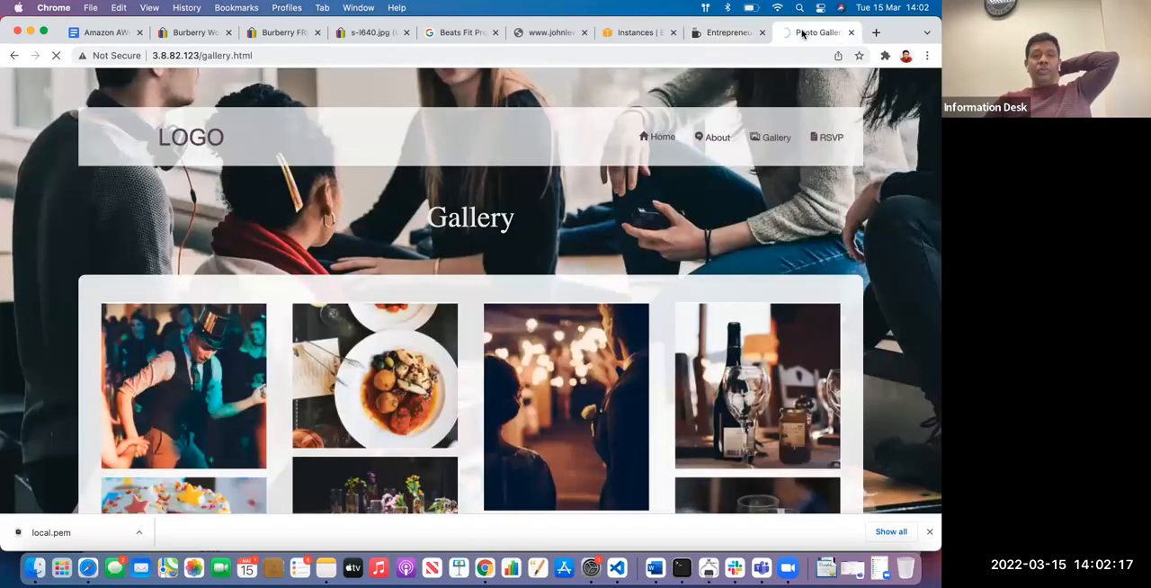
click(101, 32)
scroll(470, 317, down, 6)
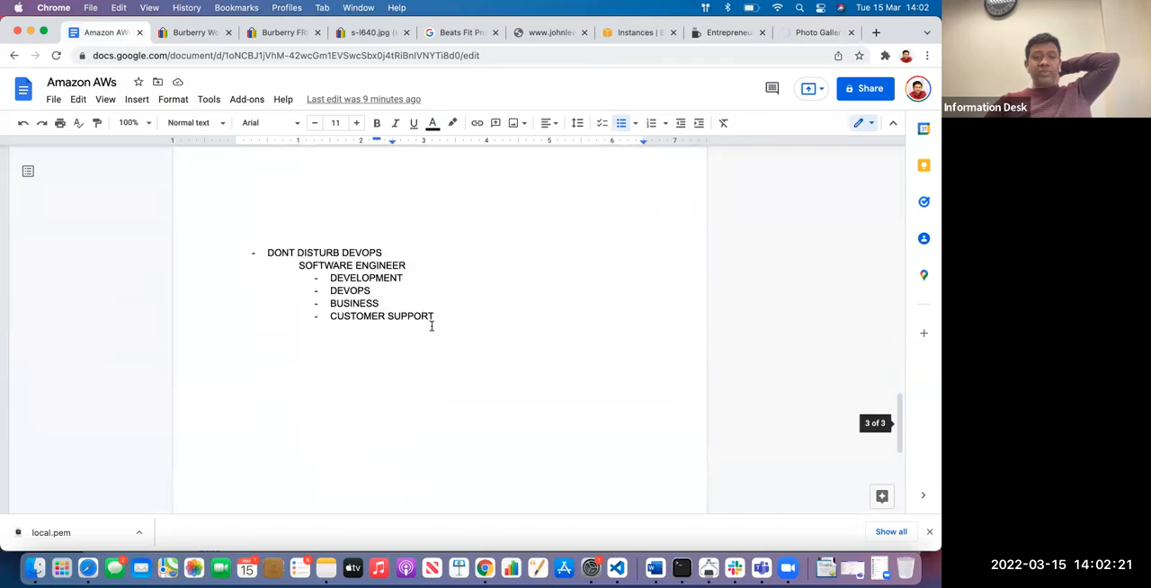
scroll(504, 265, up, 2)
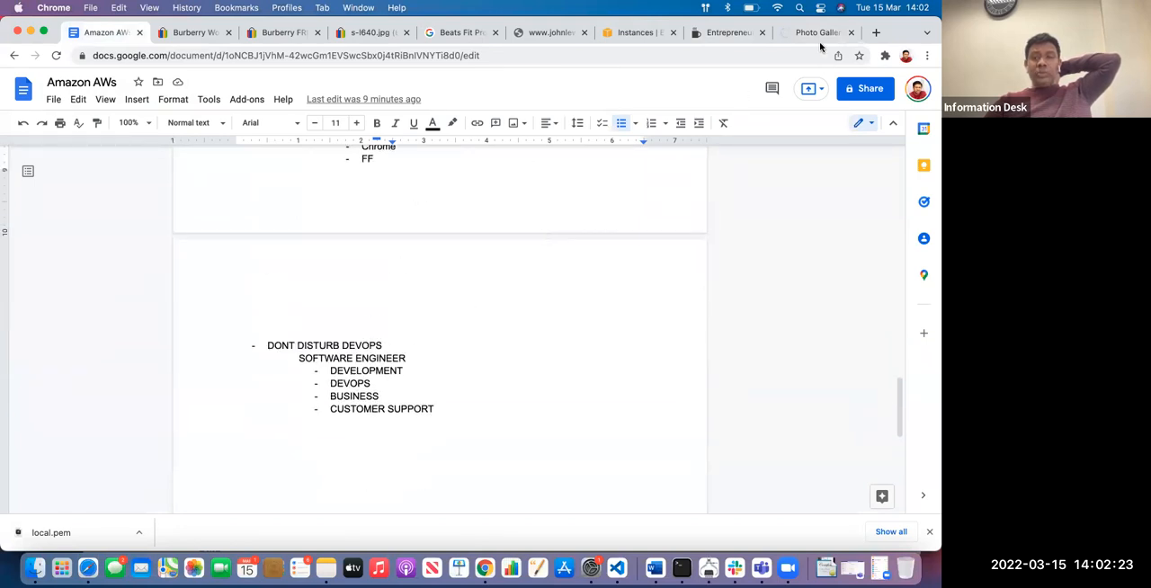
Return to the EC2 Instances list and start the stopped t2.micro instance
click(640, 33)
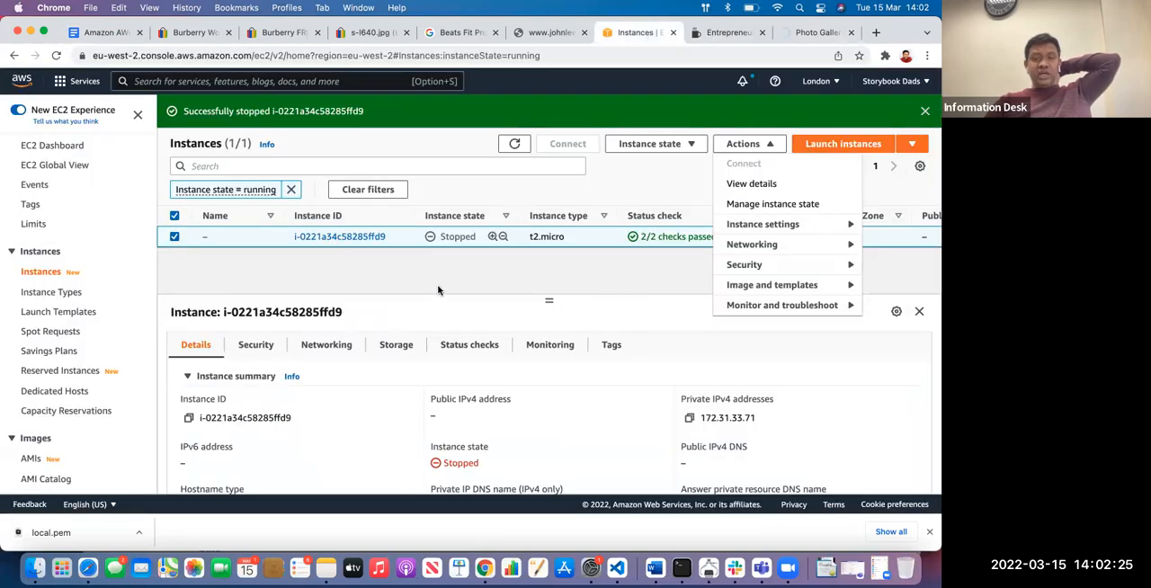
click(438, 290)
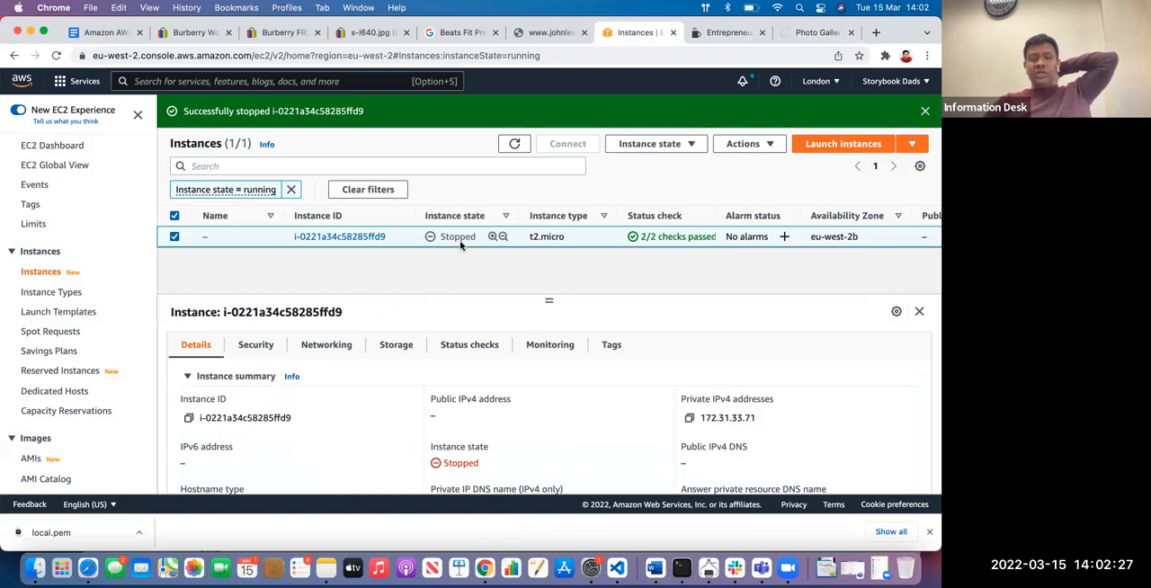
click(684, 144)
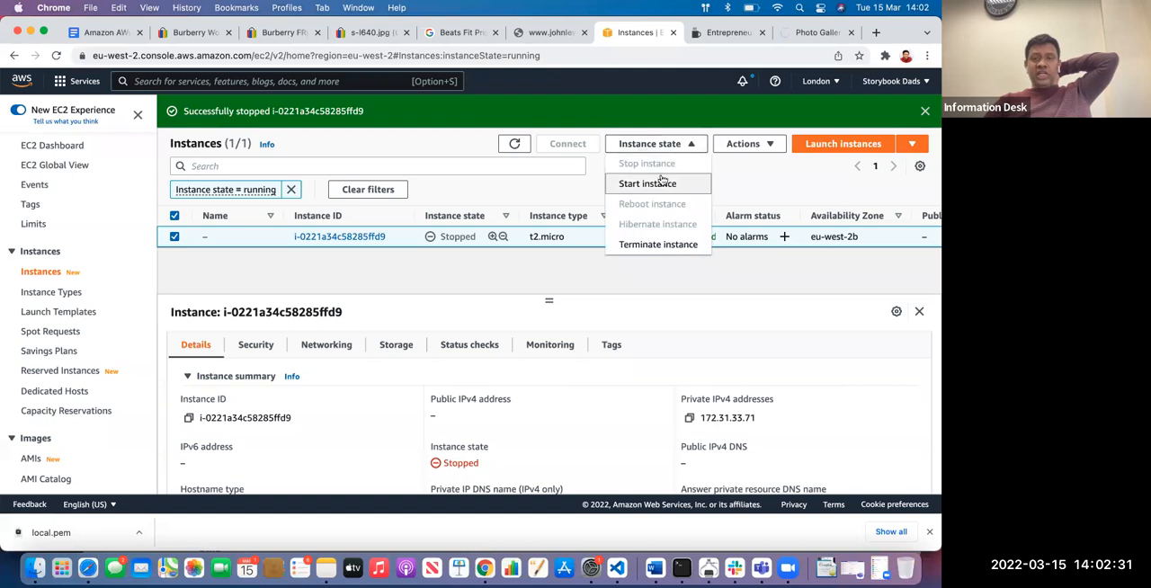
click(659, 185)
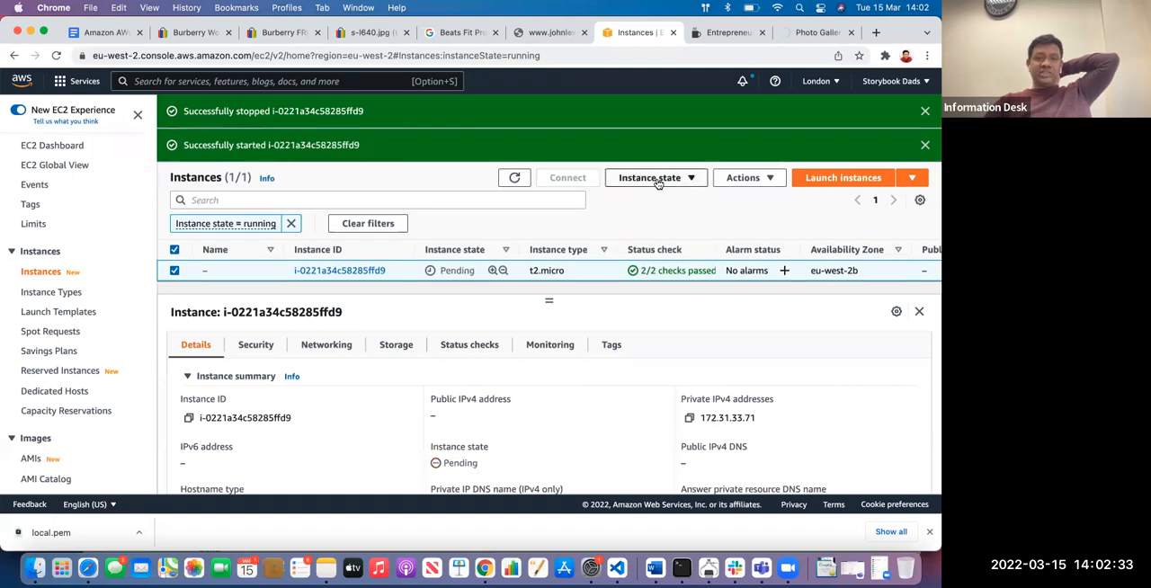
Reload the gallery page on 3.8.82.123 to test whether it responds, and check the conference page
click(818, 34)
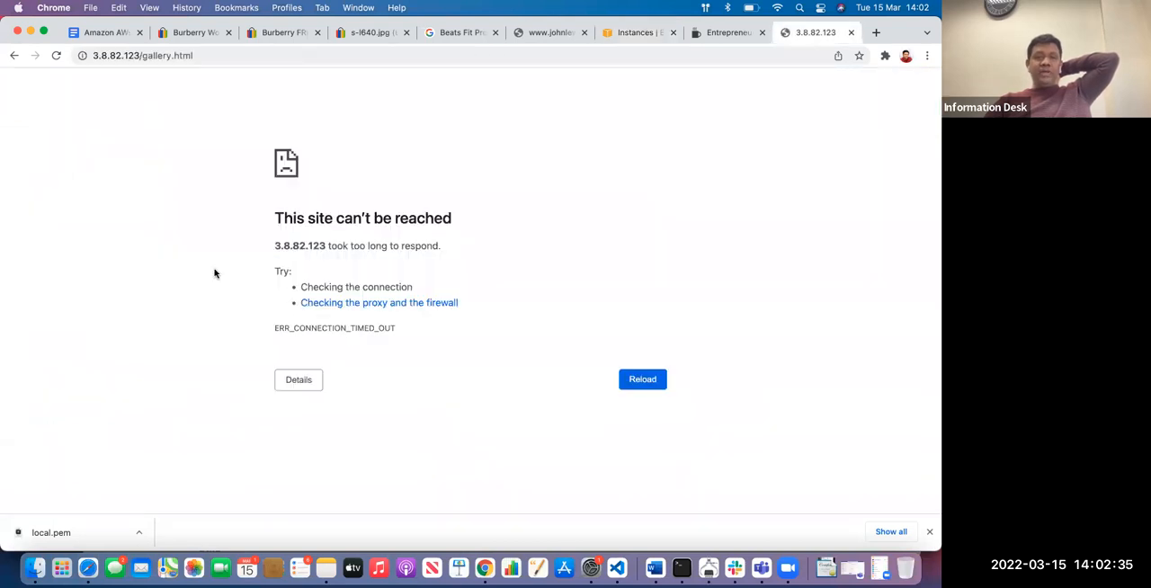
click(632, 382)
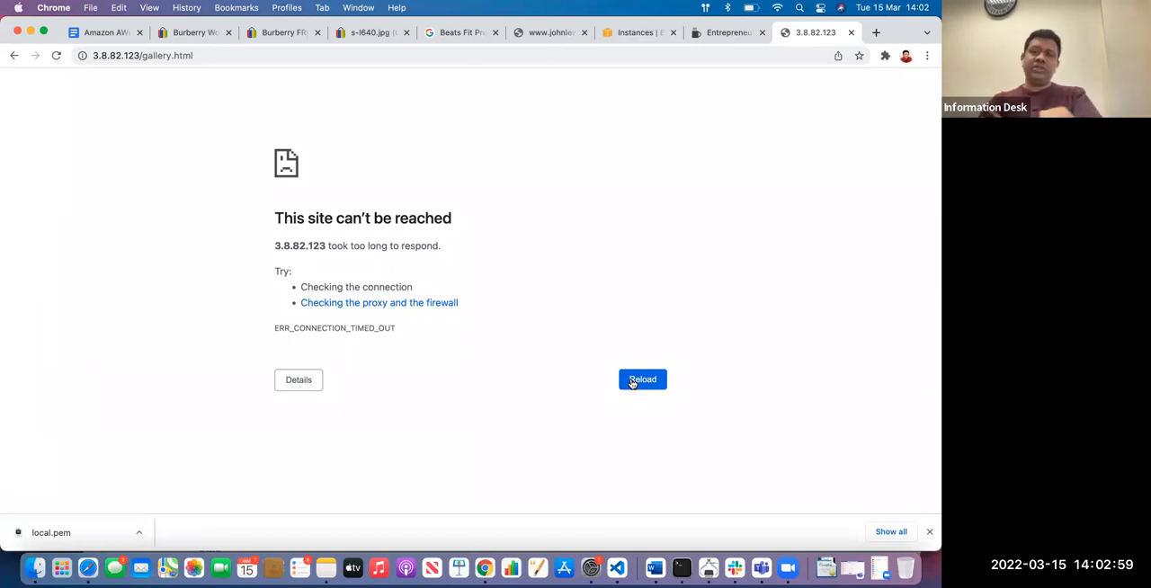
click(57, 56)
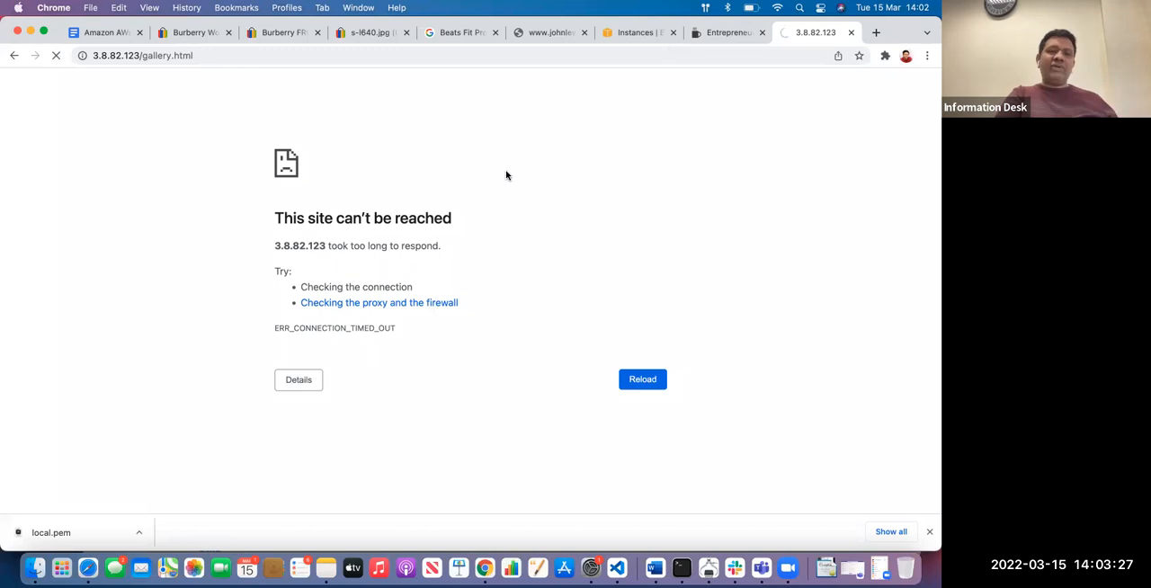
click(727, 36)
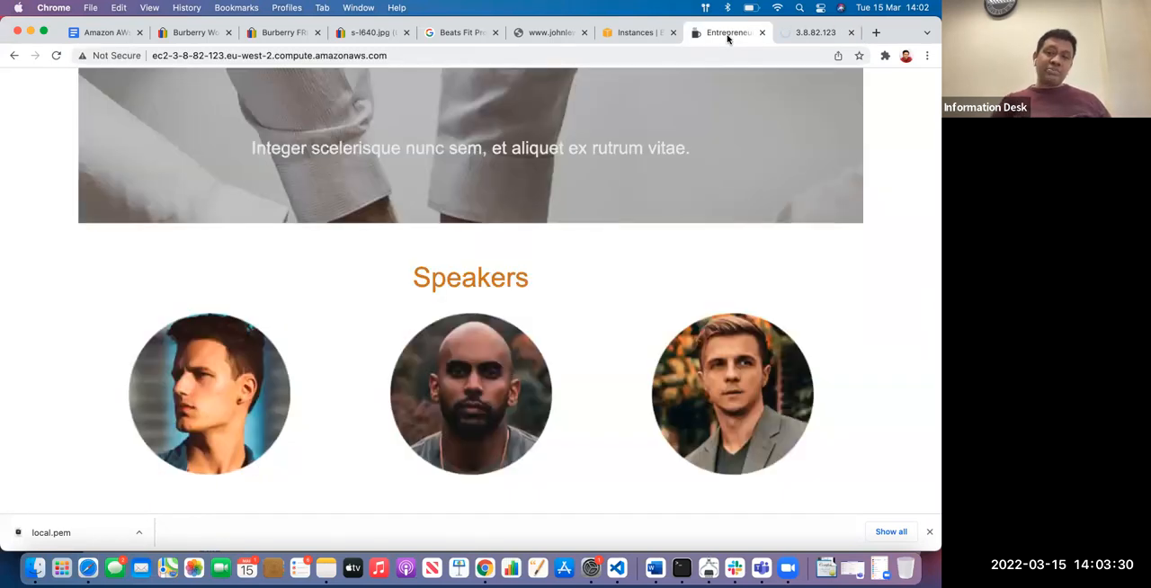
Refresh the Instances list, look through the restarted instance's status and details, and recheck the gallery page
click(625, 36)
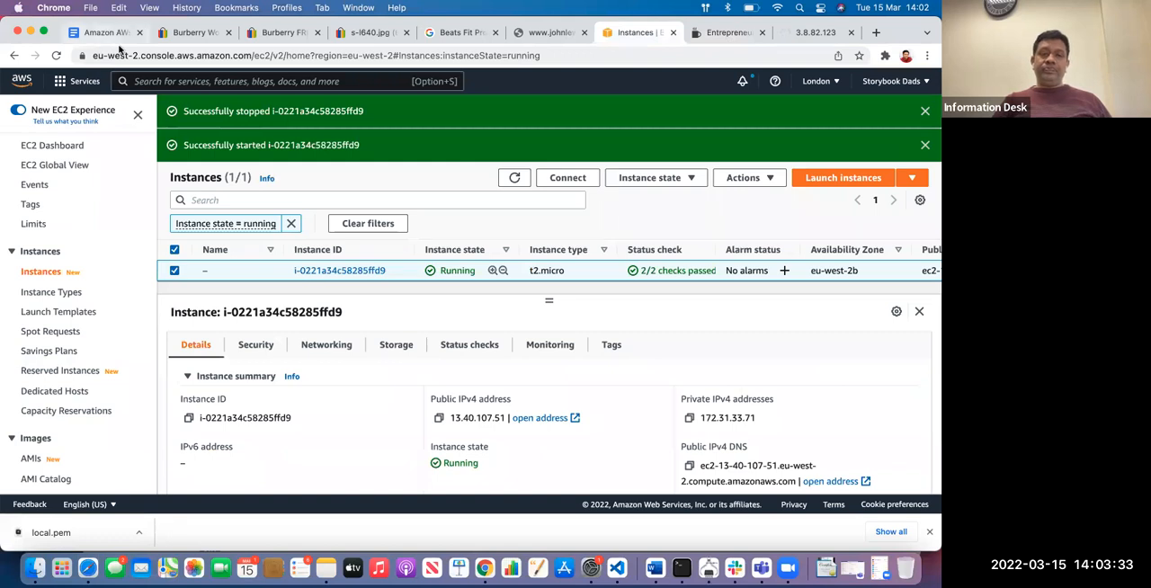
click(514, 179)
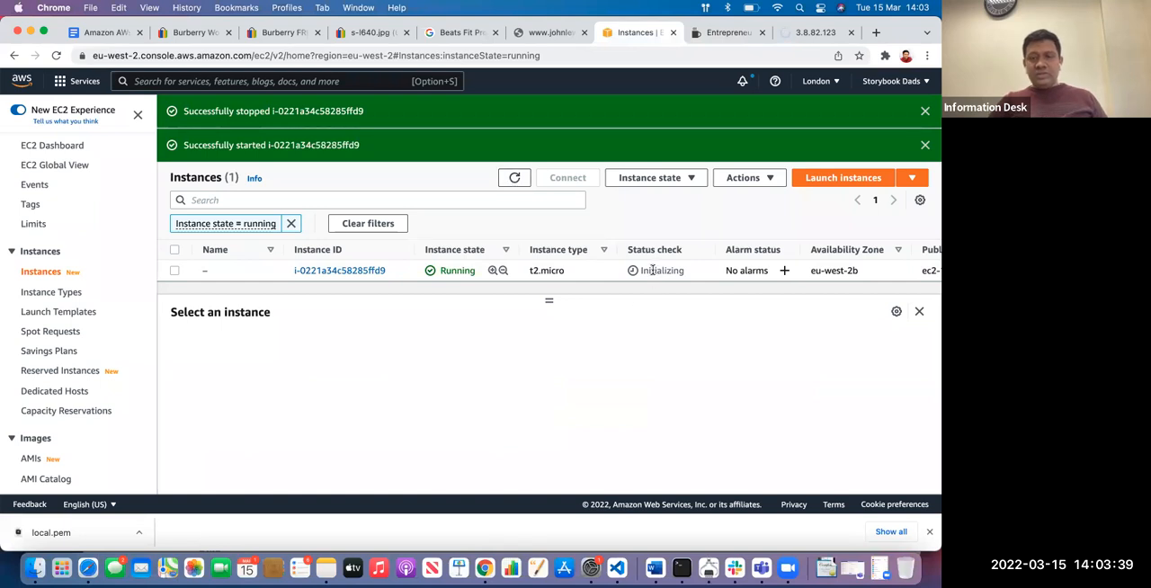
click(653, 269)
scroll(437, 332, down, 5)
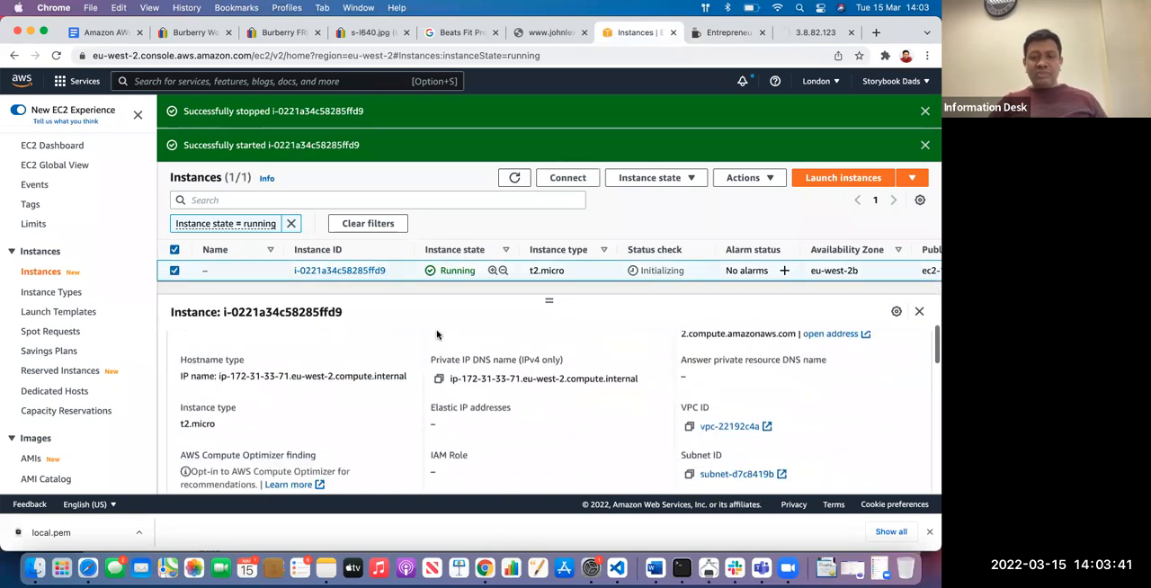
scroll(370, 420, up, 5)
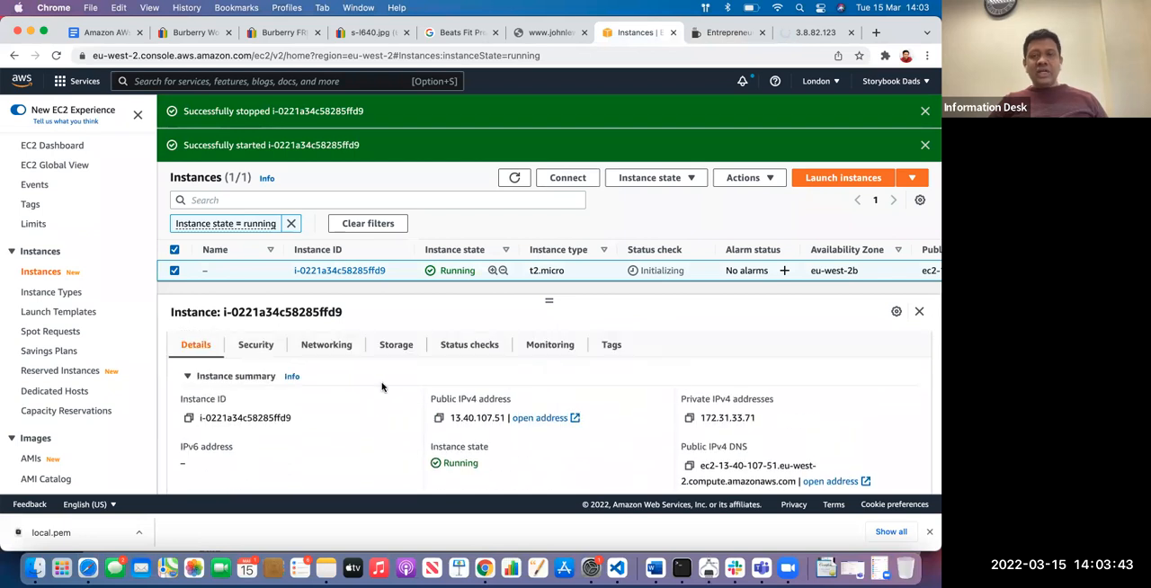
click(809, 32)
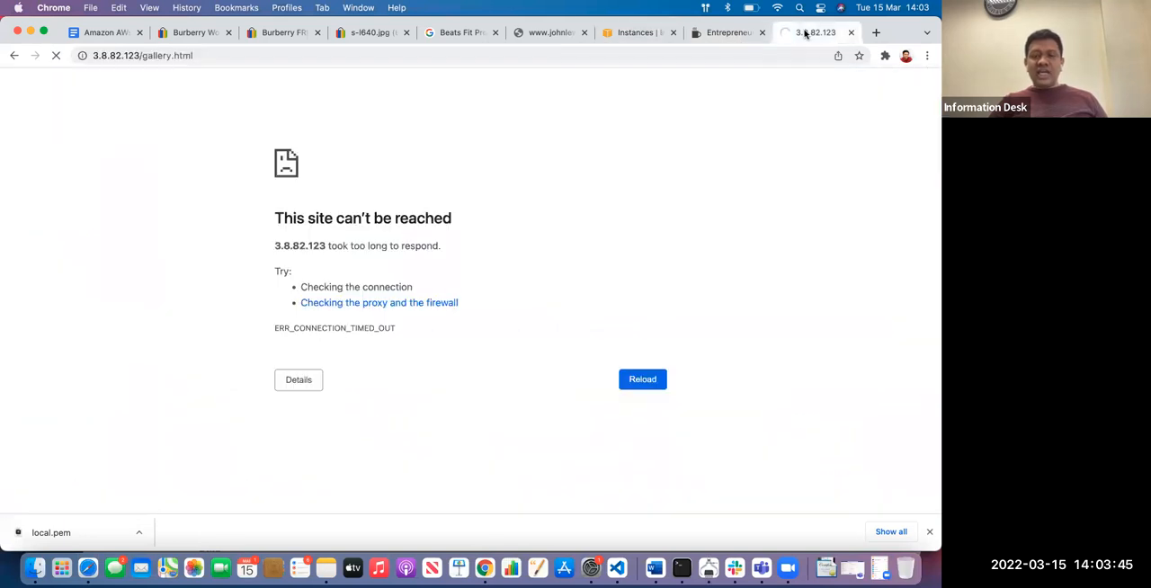
Connect to the running instance through EC2 Instance Connect with the user name root
click(637, 33)
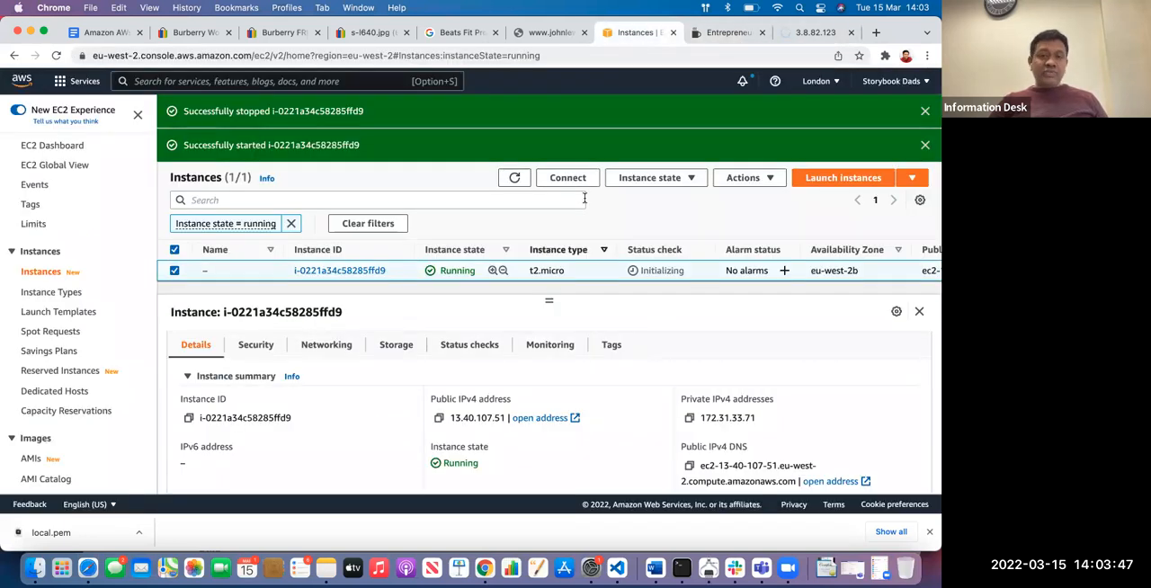
click(564, 184)
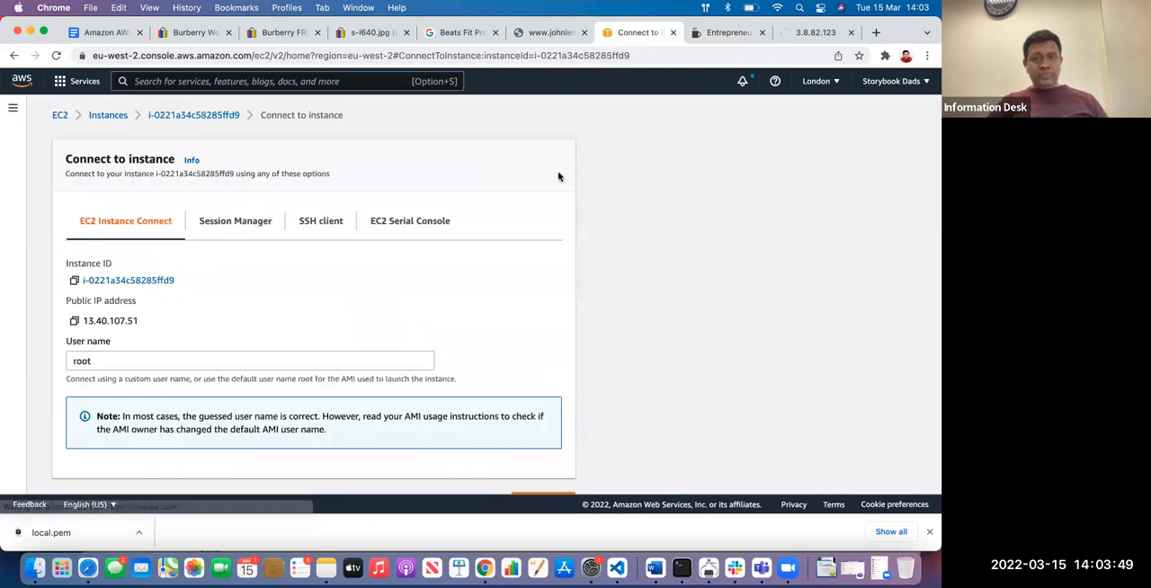
scroll(414, 246, down, 1)
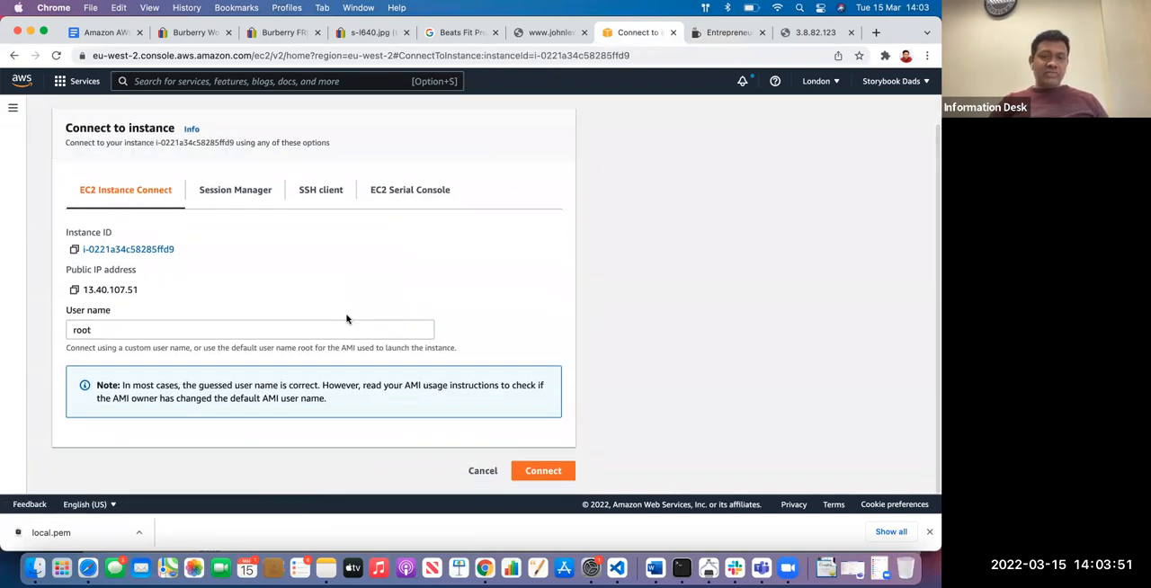
click(544, 471)
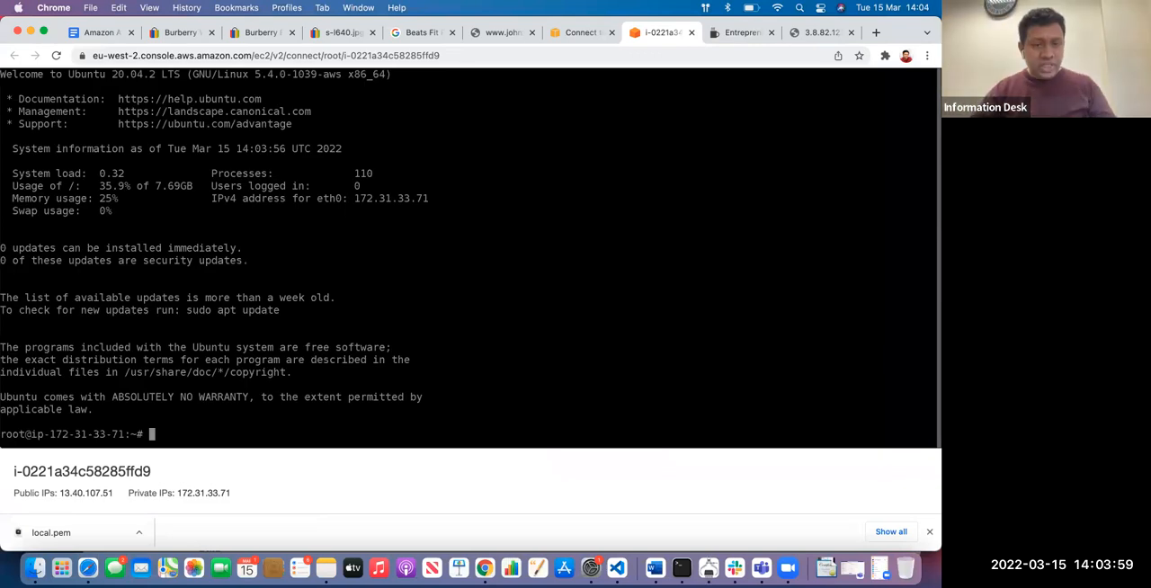
List the root user's home directory, change into its snap folder and list the contents there
text(ls)
key(Return)
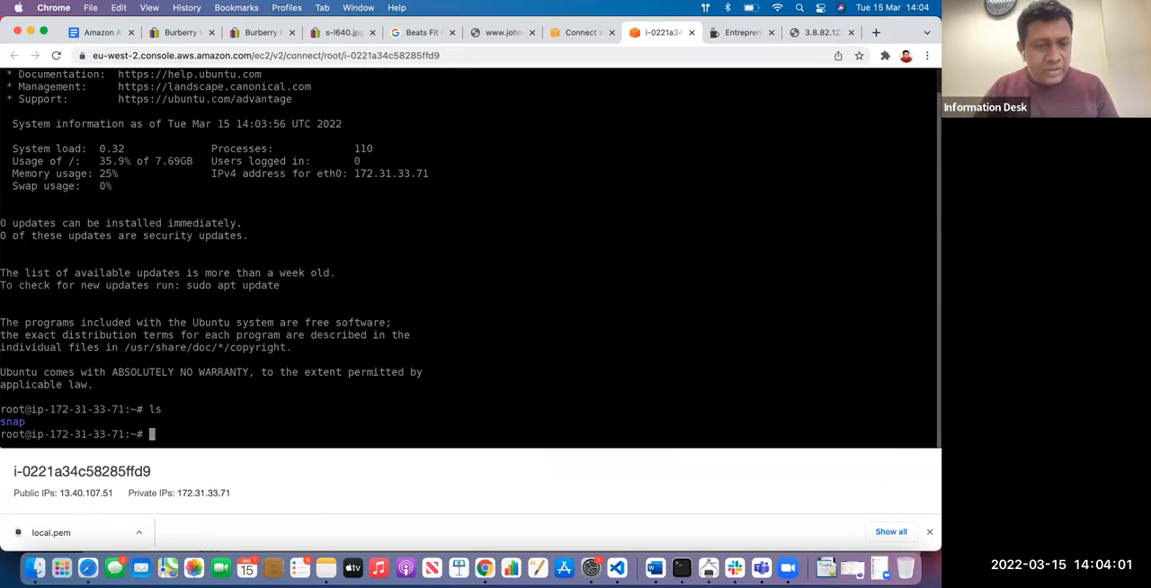
text(ls)
key(Return)
text(cd snap)
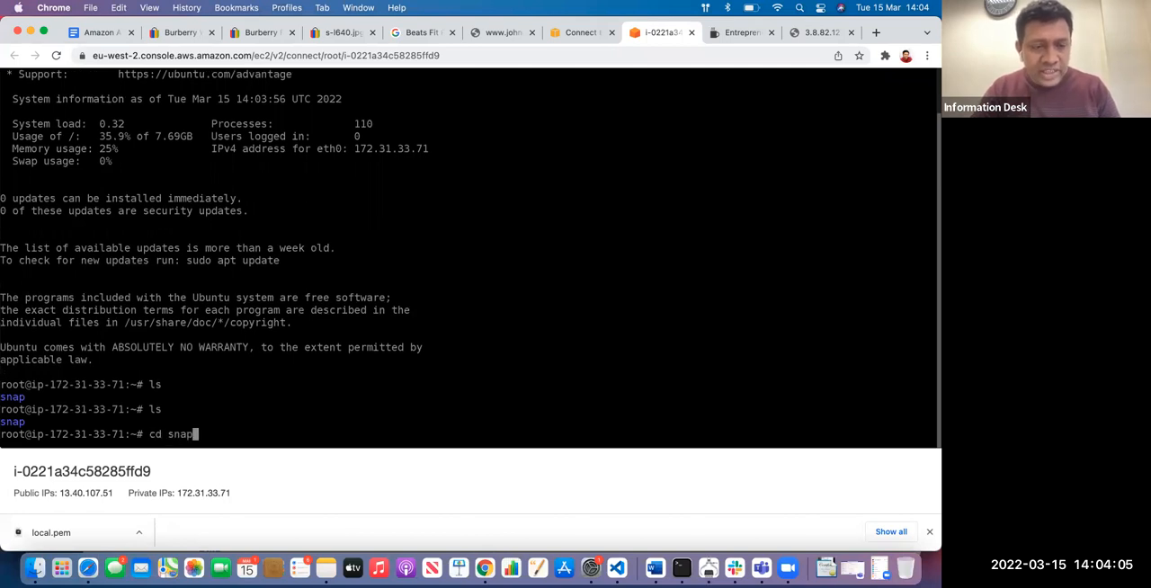
key(Return)
text(ls)
key(Return)
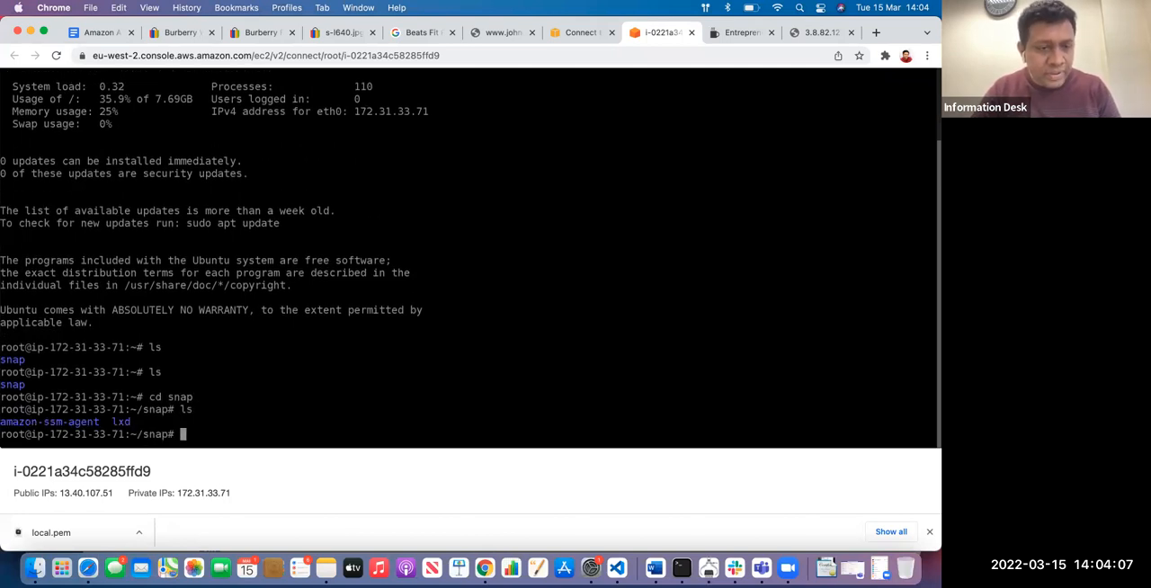
Move up two directory levels from snap to the filesystem root, listing the contents at each level
text(c)
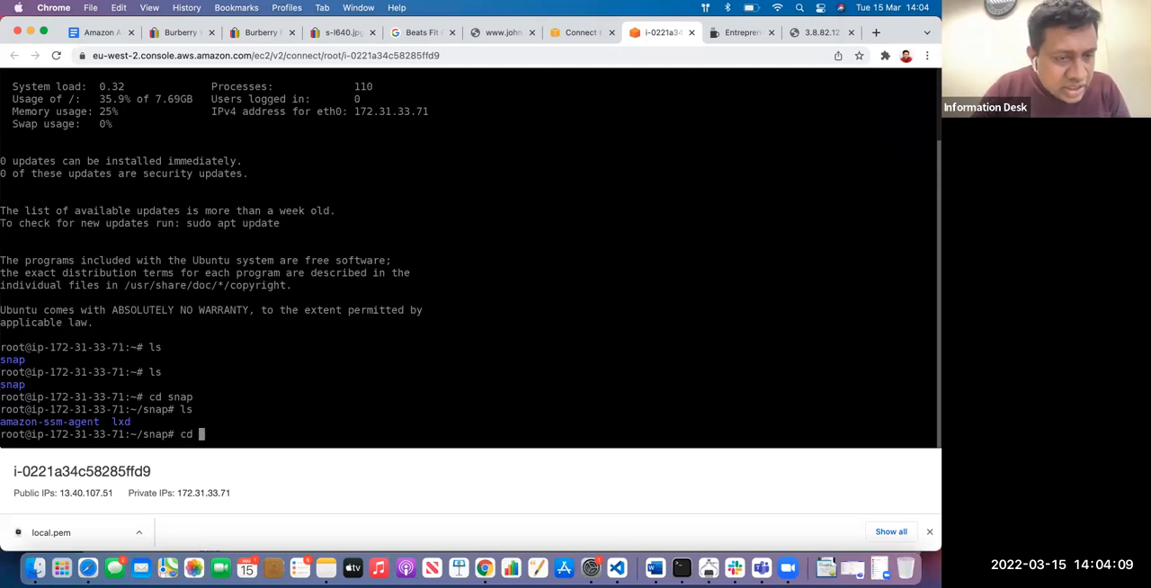
key(BackSpace)
text(cd ..)
key(Return)
text(ls)
key(Return)
text(cd ..)
key(Return)
text(ls)
key(Return)
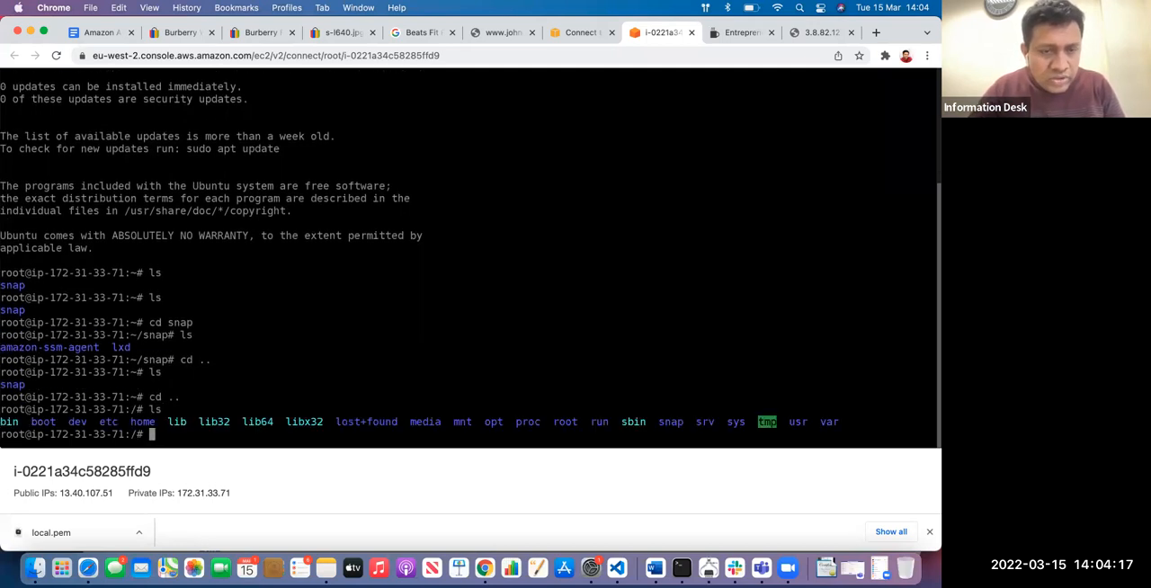
Show the filesystem root's contents in long format with ls -l and highlight the whole listing
text(ls)
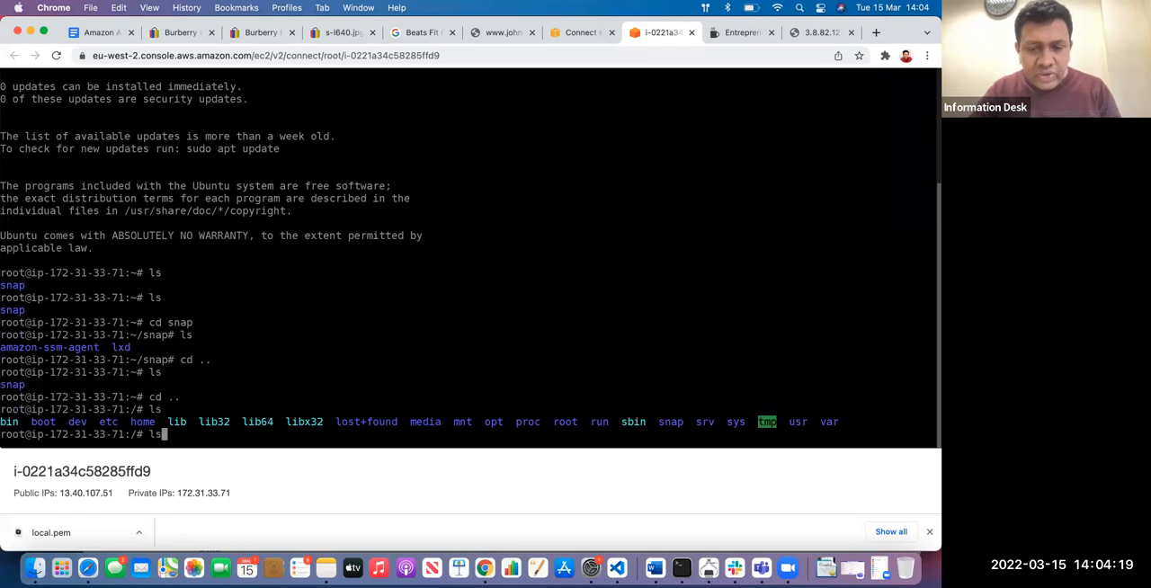
text( -l)
key(Return)
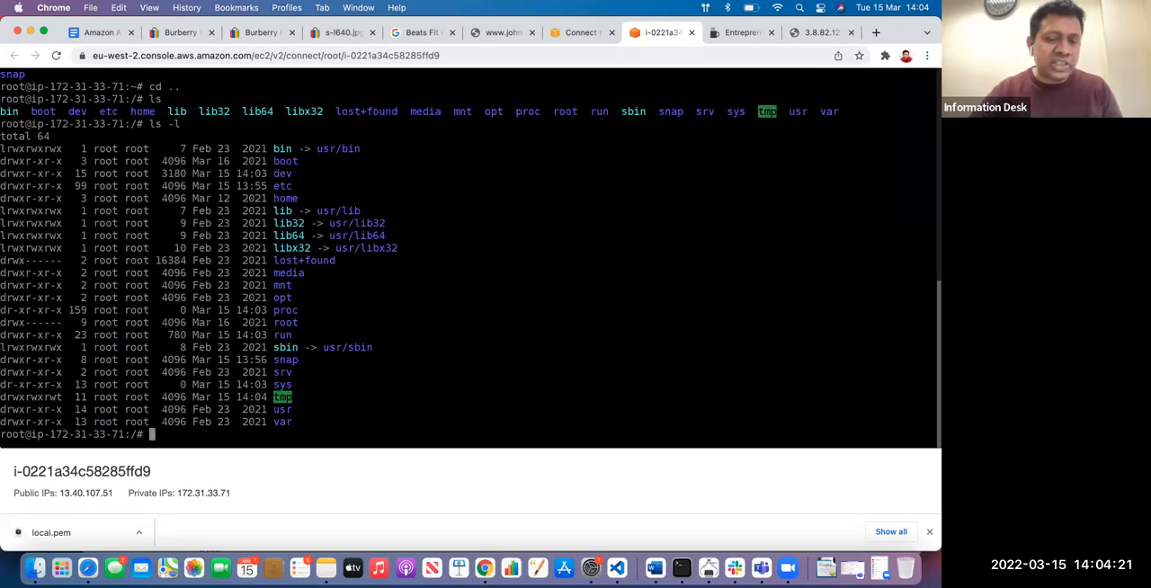
drag(311, 429, 2, 135)
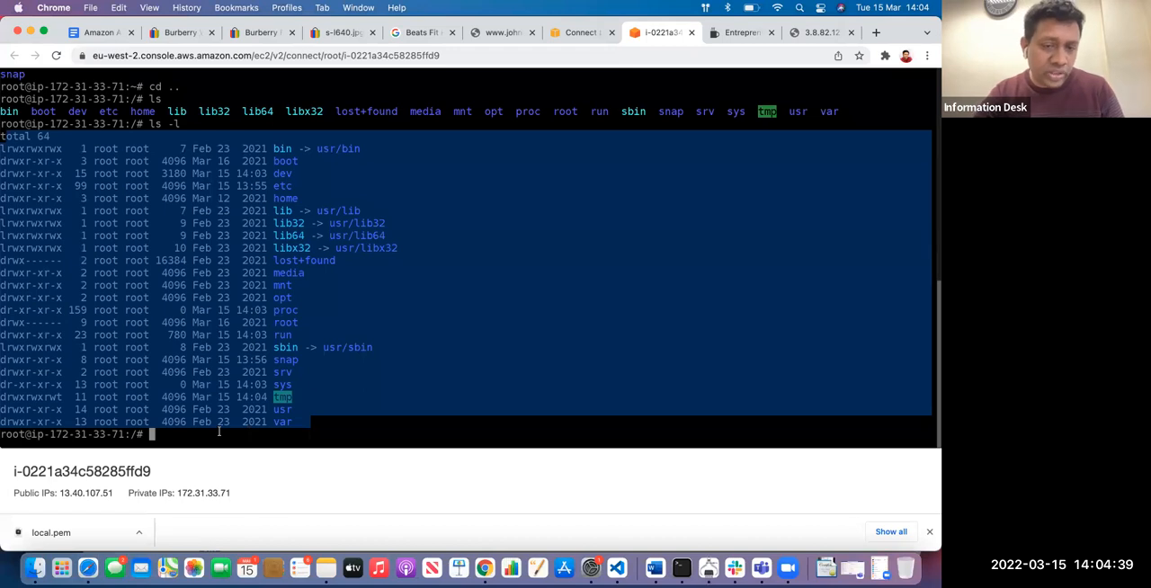
Change into the usr directory and list its contents
text(cd usr)
key(Return)
text(ls)
key(Return)
Change into the bin directory inside usr and list the programs in it
text(cd bin)
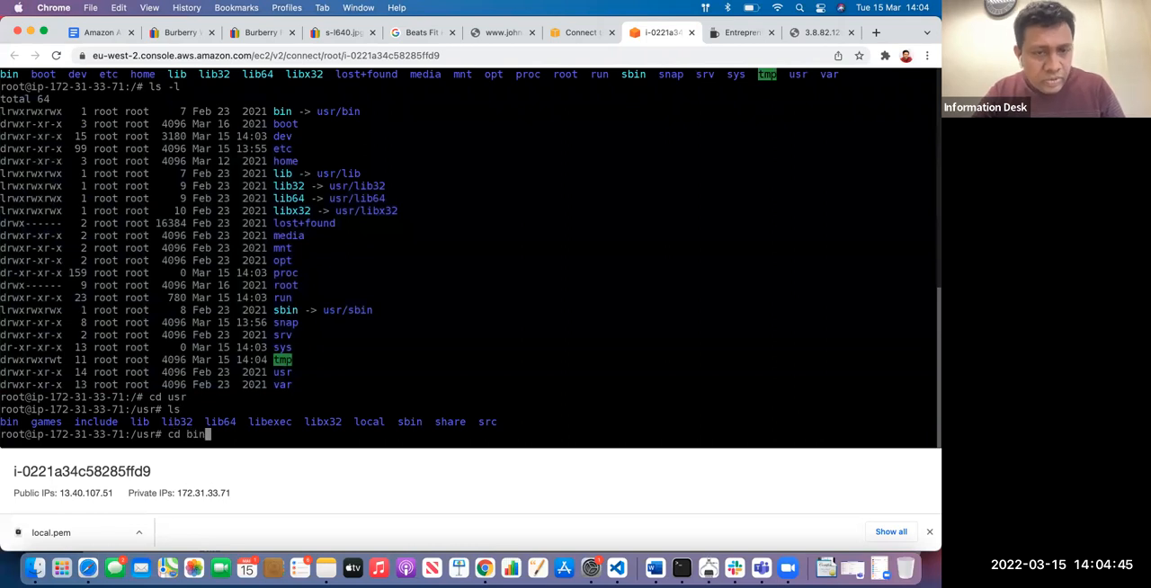
key(Return)
text(ls)
key(Return)
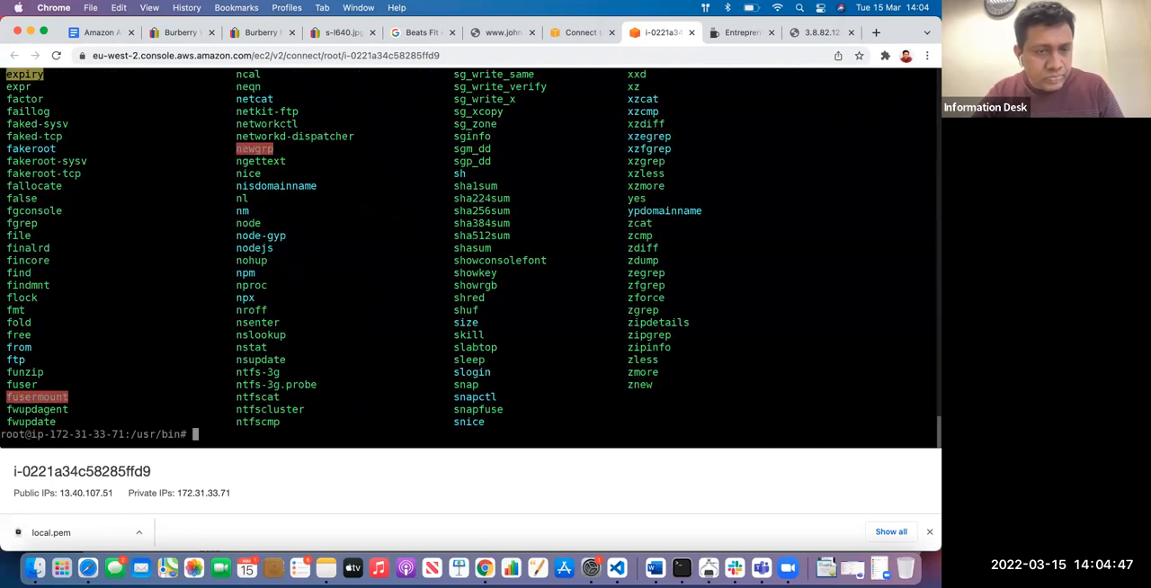
Move up from bin to the usr directory and list its contents
text(cd ..)
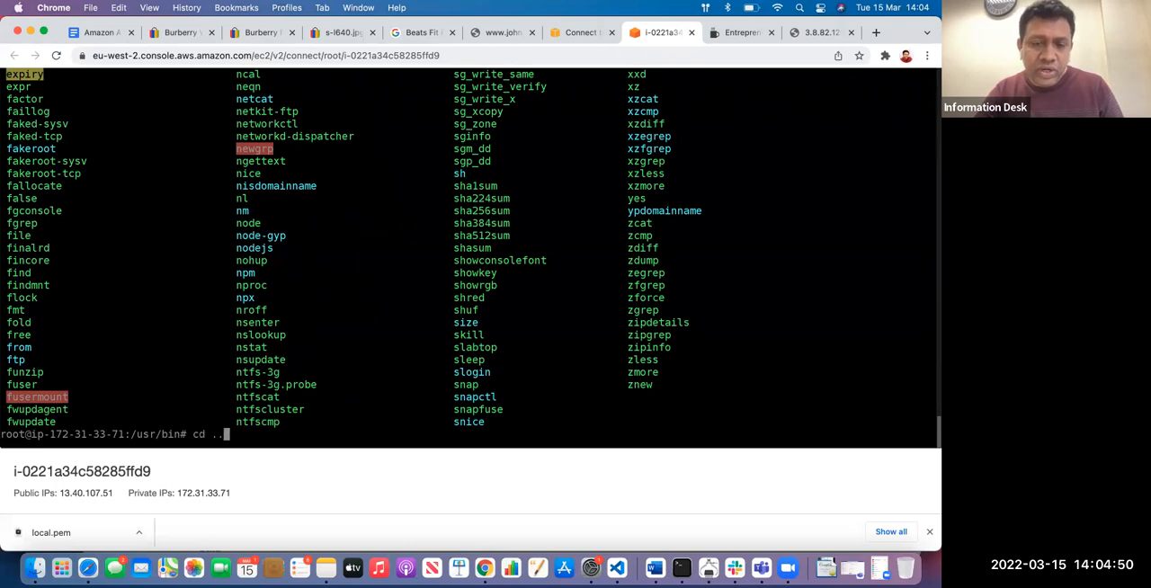
key(Return)
text(ls)
key(Return)
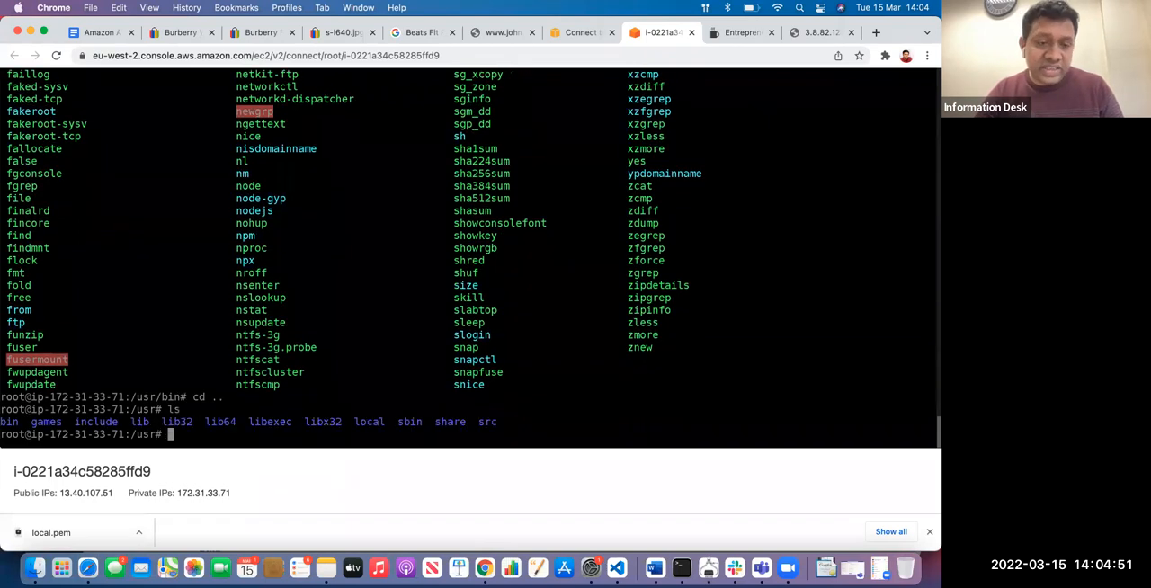
Change into the src directory inside usr and list its contents
text(cd)
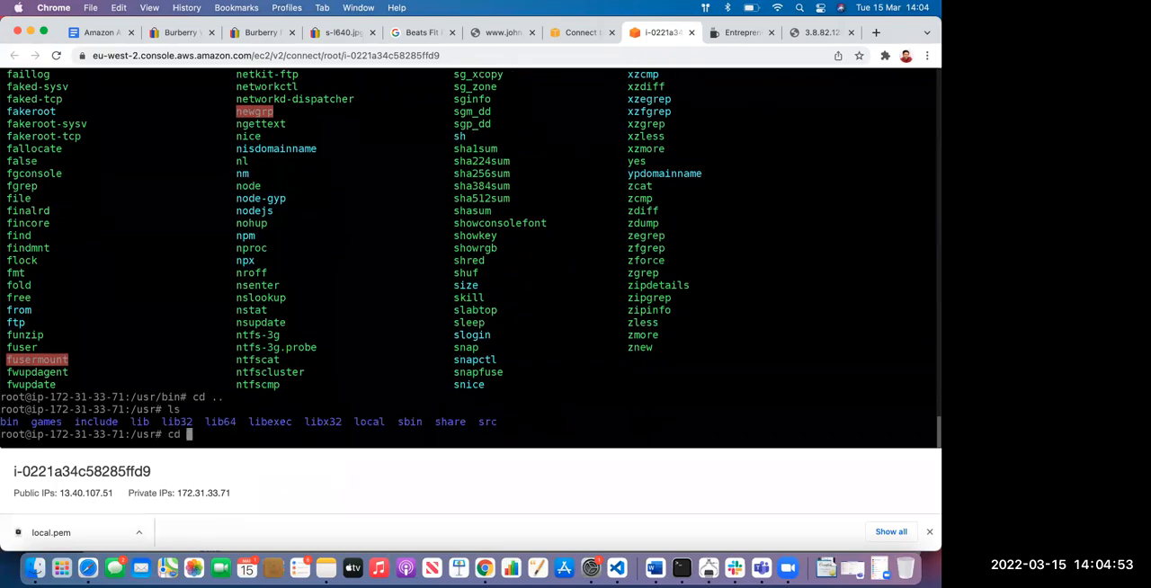
key(BackSpace)
text(cd src)
key(Return)
text(ls)
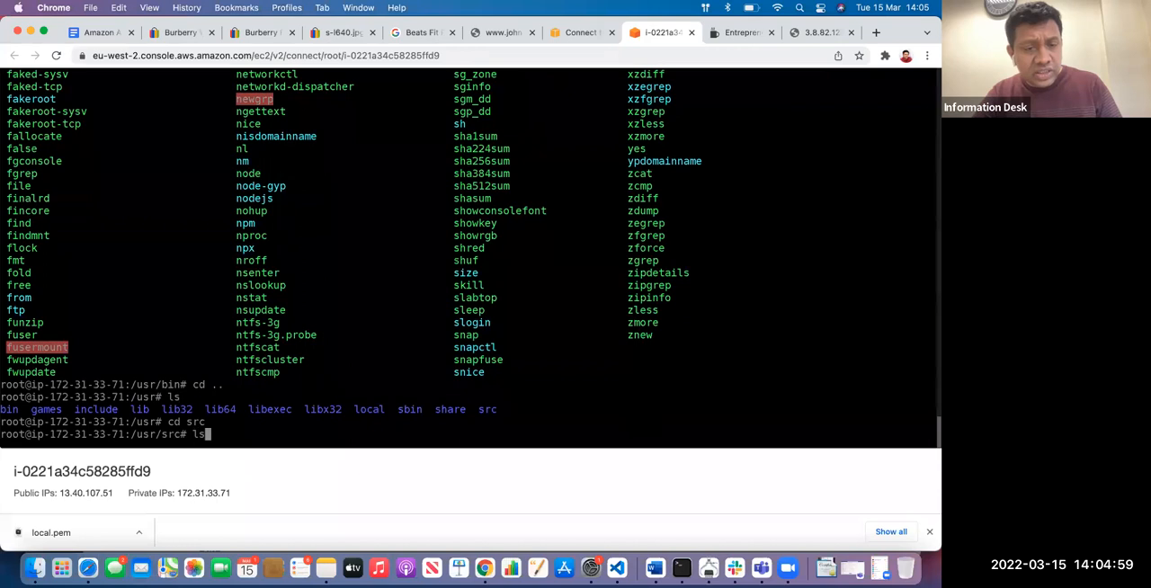
key(Return)
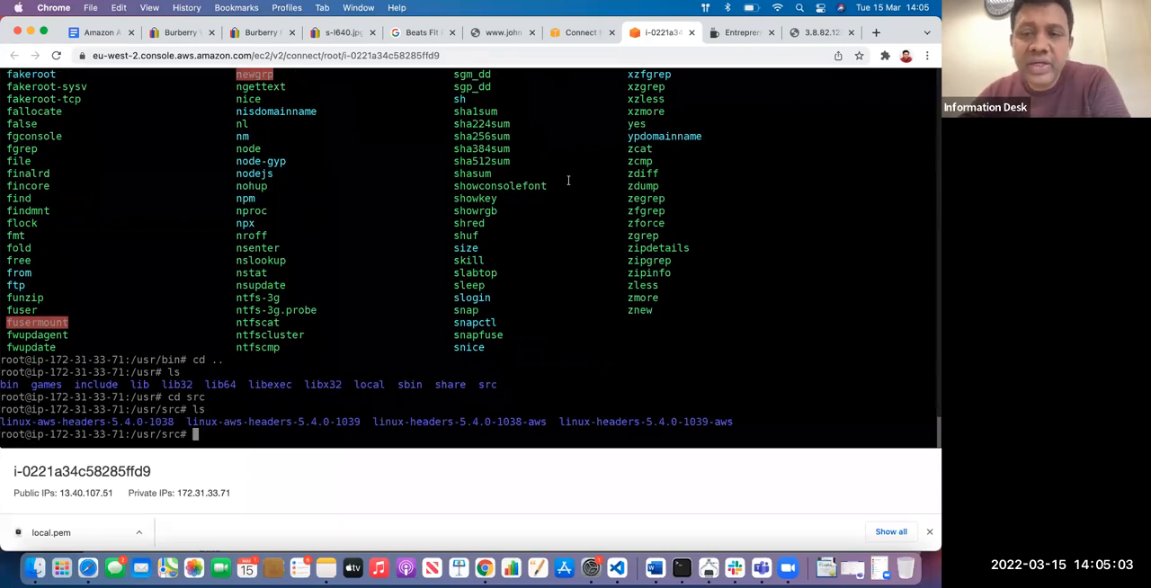
Reload the gallery.html page at 3.8.82.123 and return to the instance's browser terminal to review the earlier listing
click(816, 32)
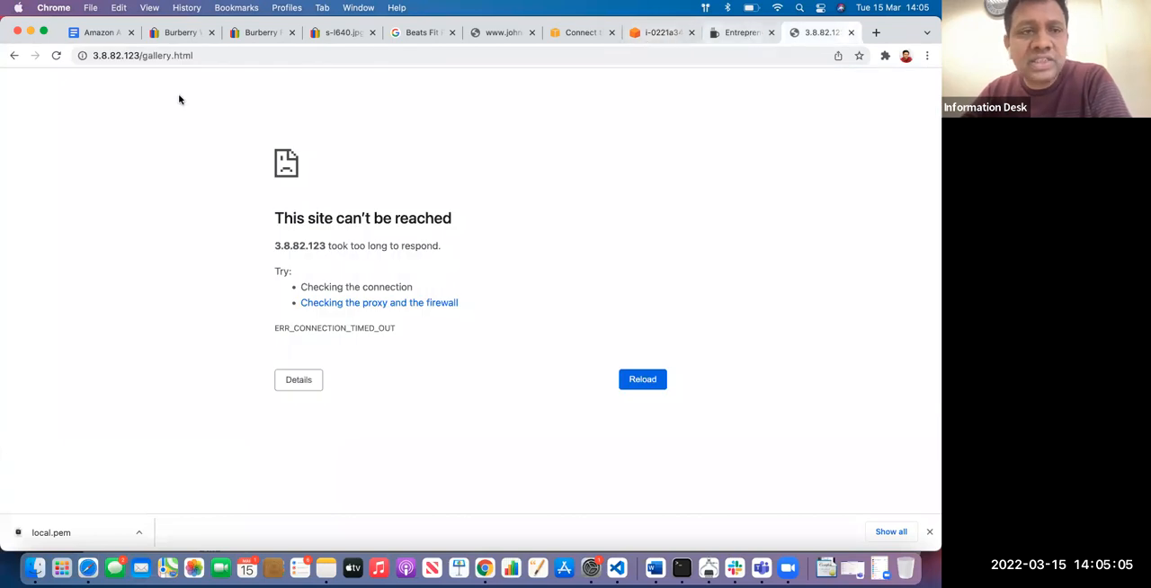
click(54, 56)
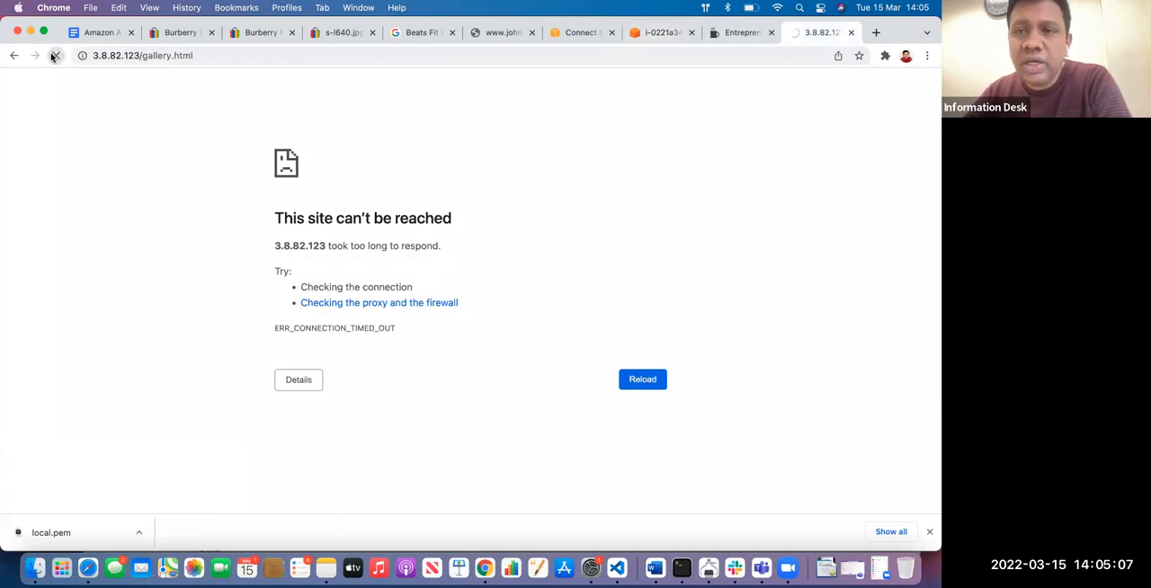
click(648, 34)
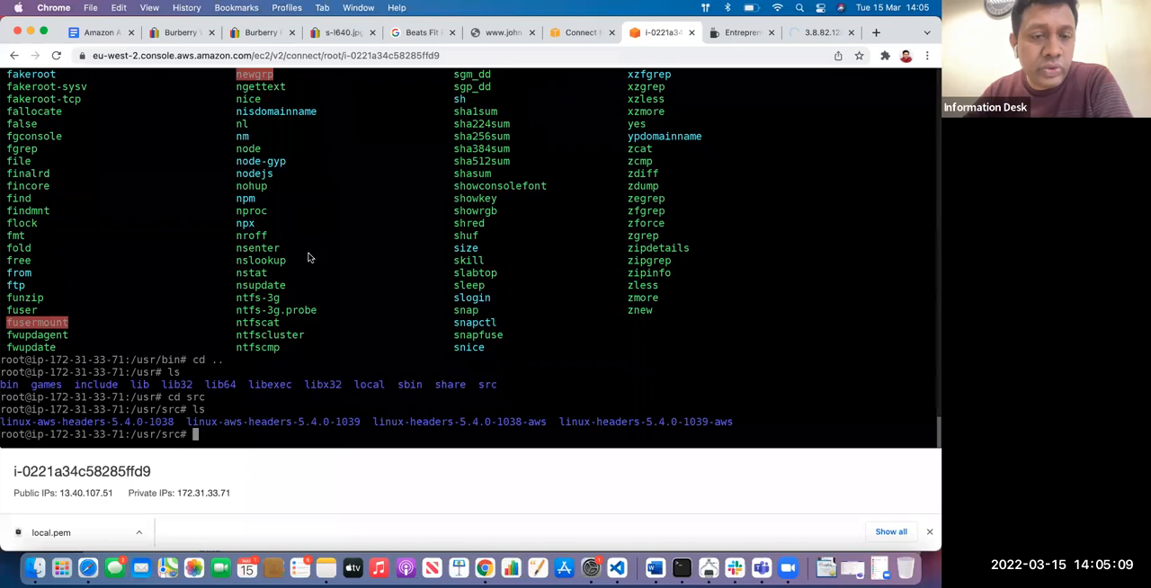
scroll(307, 258, up, 20)
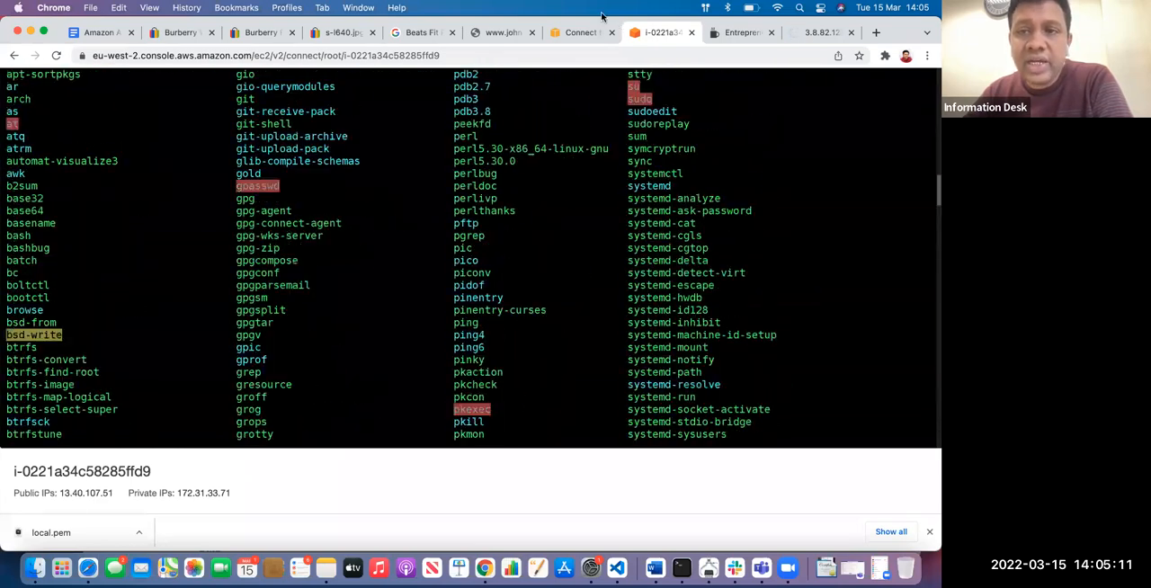
Show the instance's SSH client connection instructions and bring up the local Terminal app
click(580, 32)
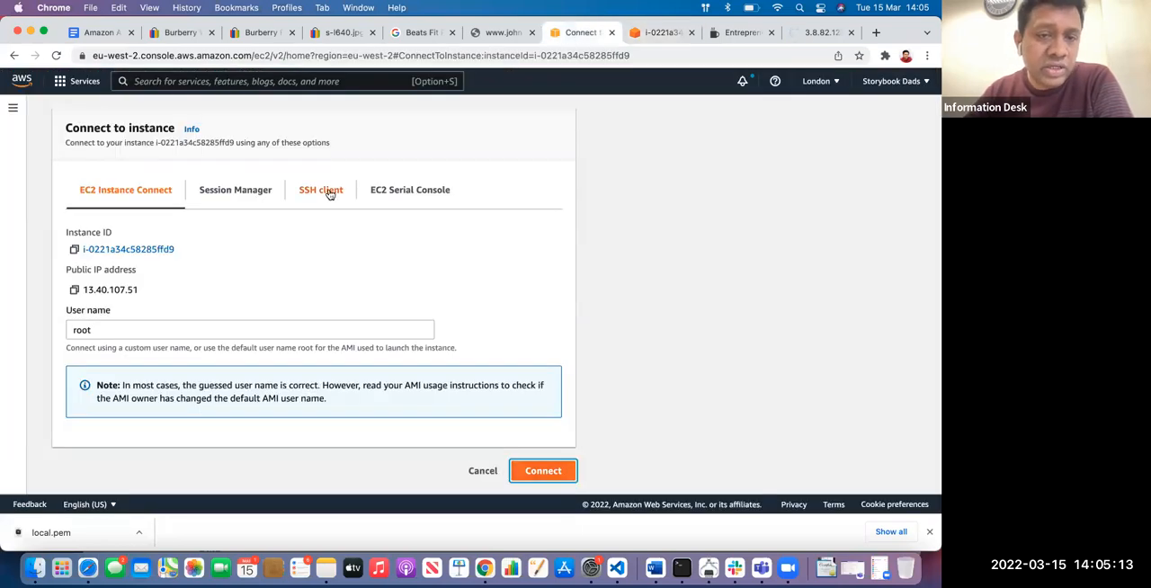
click(324, 192)
scroll(270, 279, down, 2)
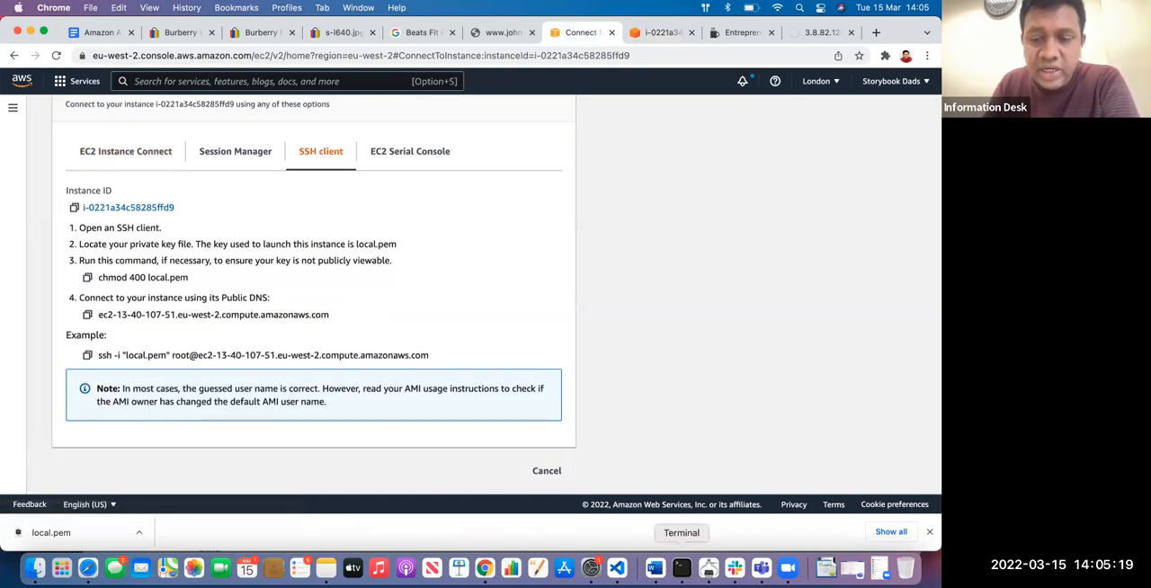
click(680, 568)
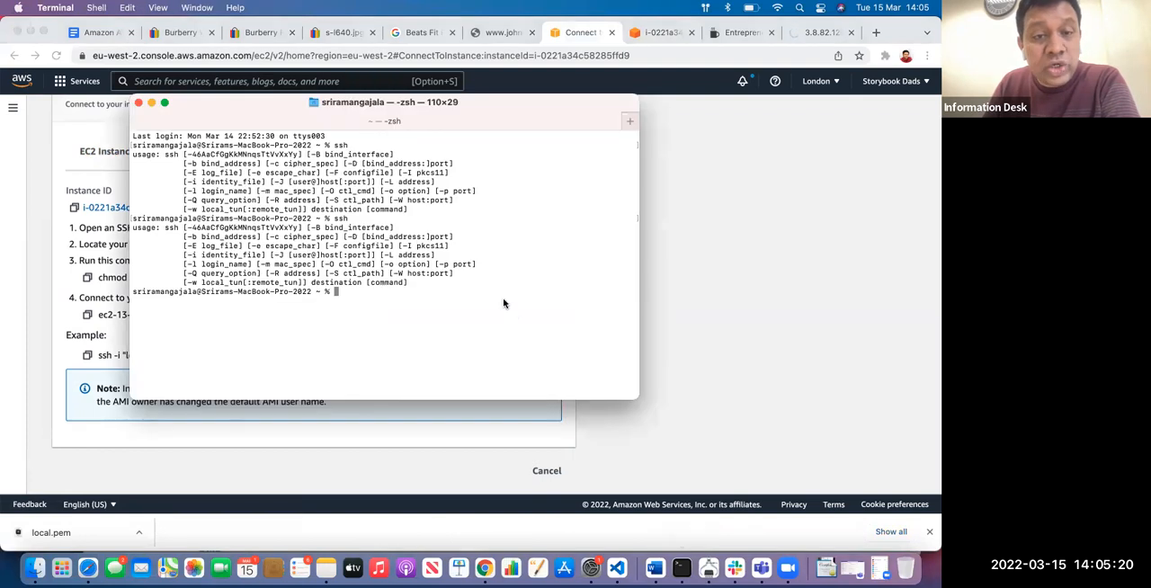
click(285, 441)
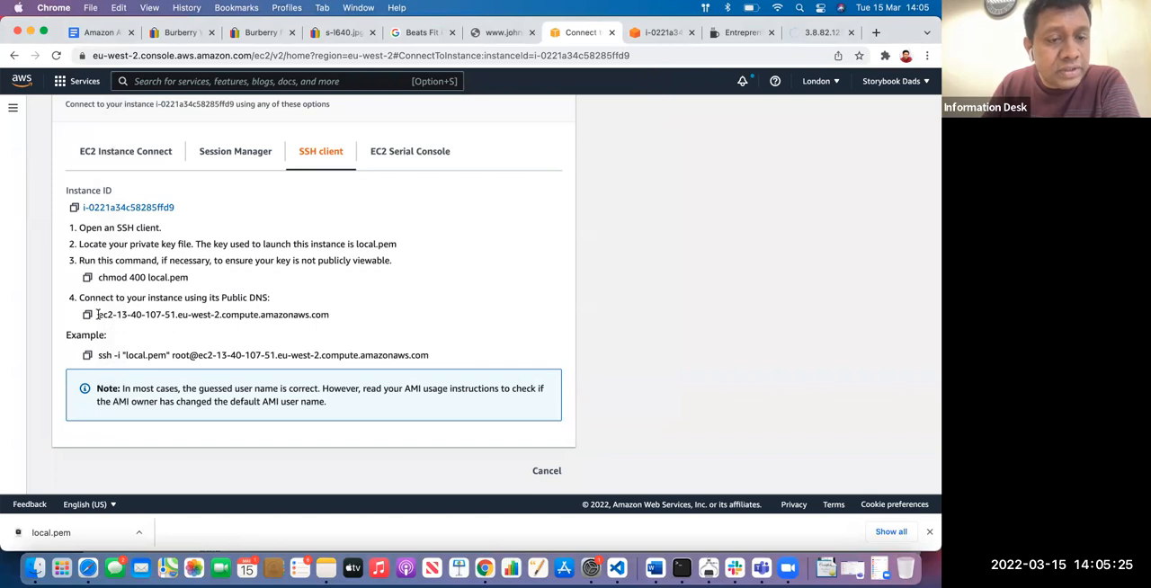
drag(97, 355, 429, 351)
key(super+c)
key(super+Tab)
key(super+v)
key(Return)
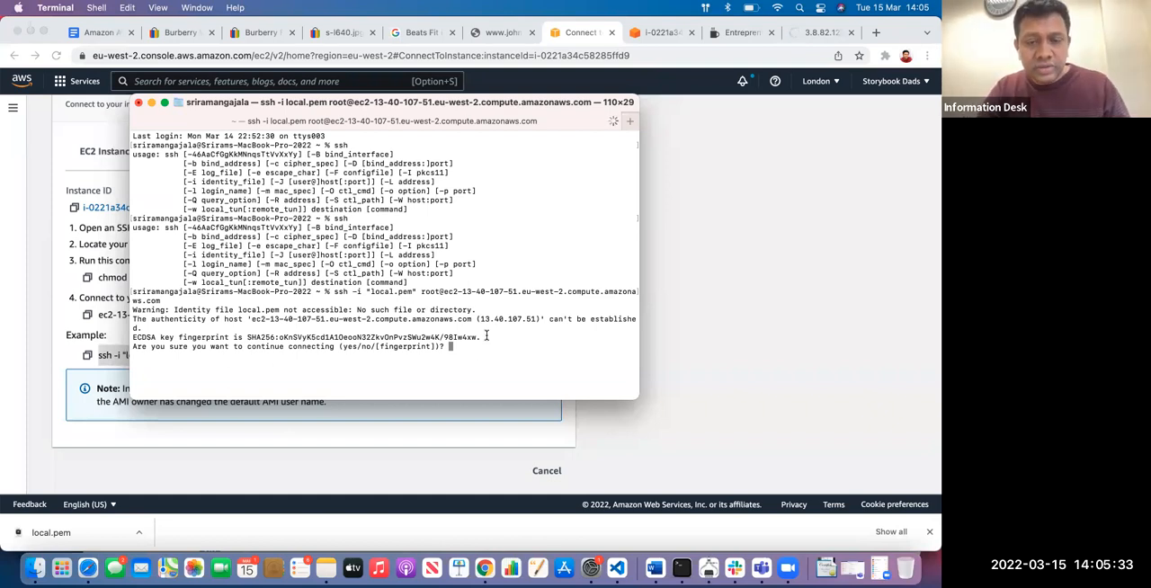
text(yes)
key(Return)
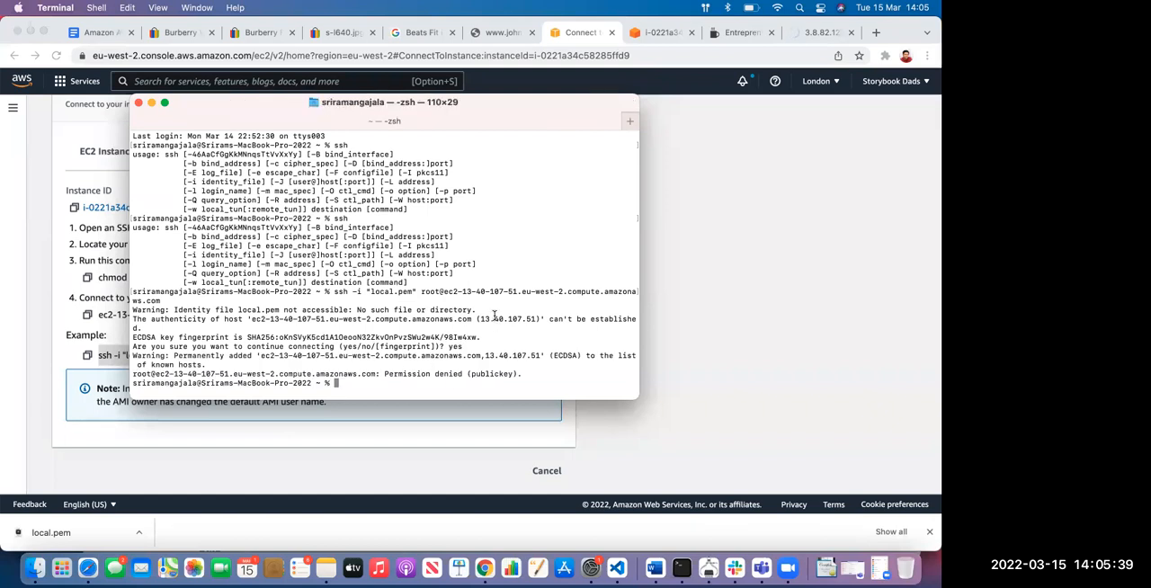
Try to run chmod 400 local.pem, copied from the SSH instructions, in the local home folder
drag(514, 122, 501, 82)
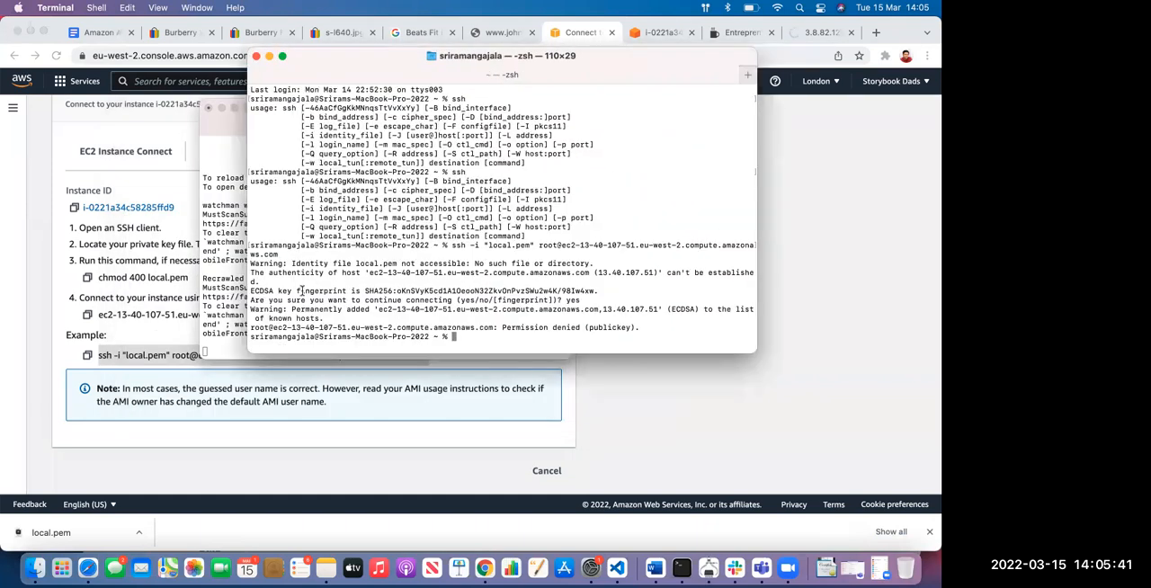
click(230, 287)
click(656, 252)
click(587, 420)
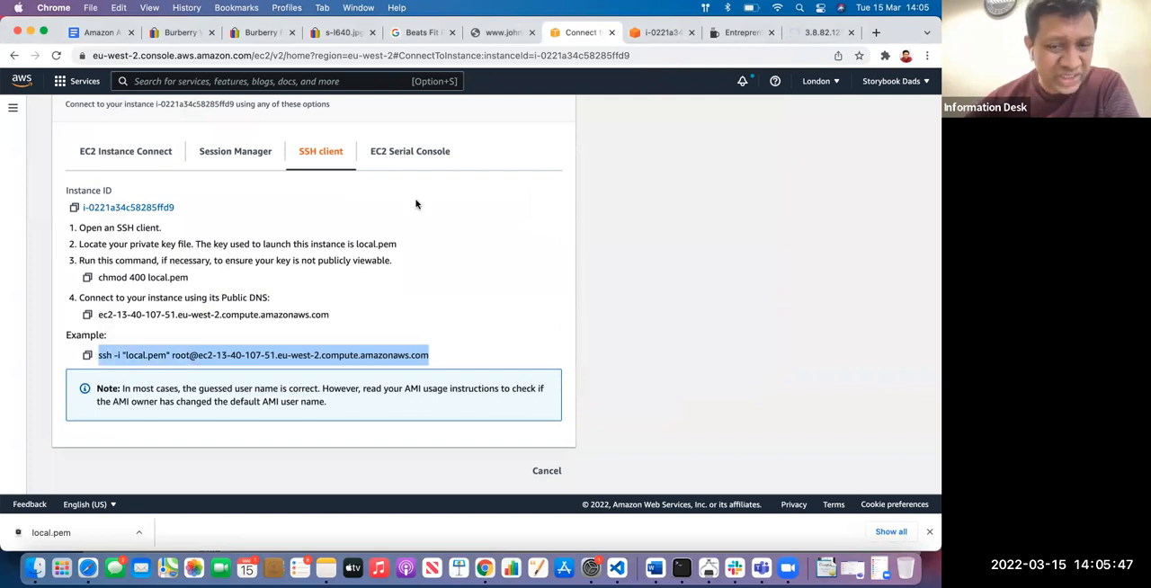
drag(97, 277, 190, 278)
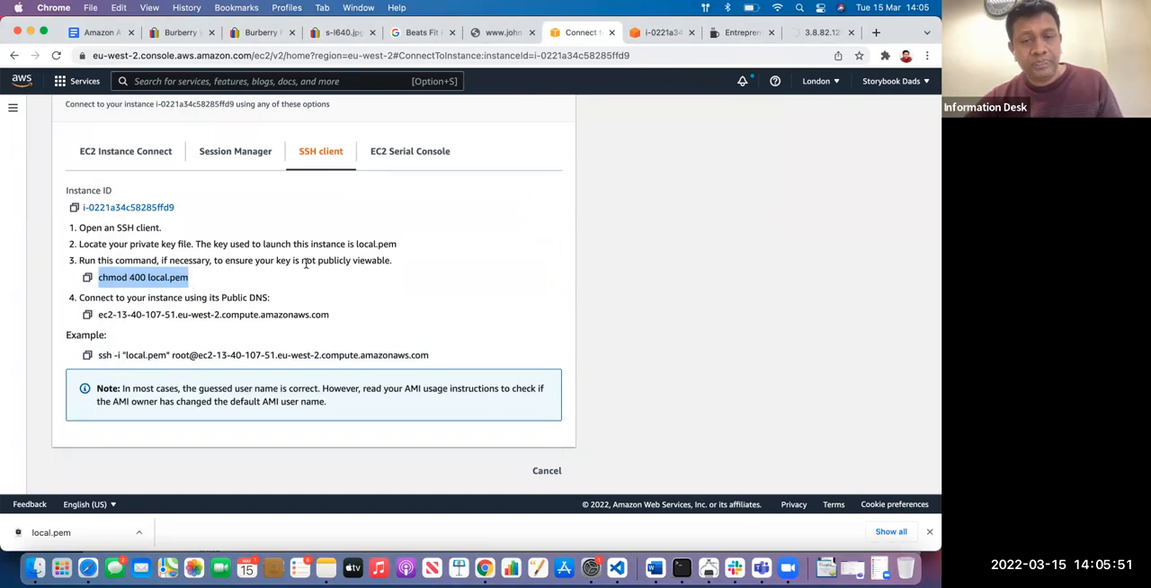
key(super+Tab)
key(super+v)
key(Return)
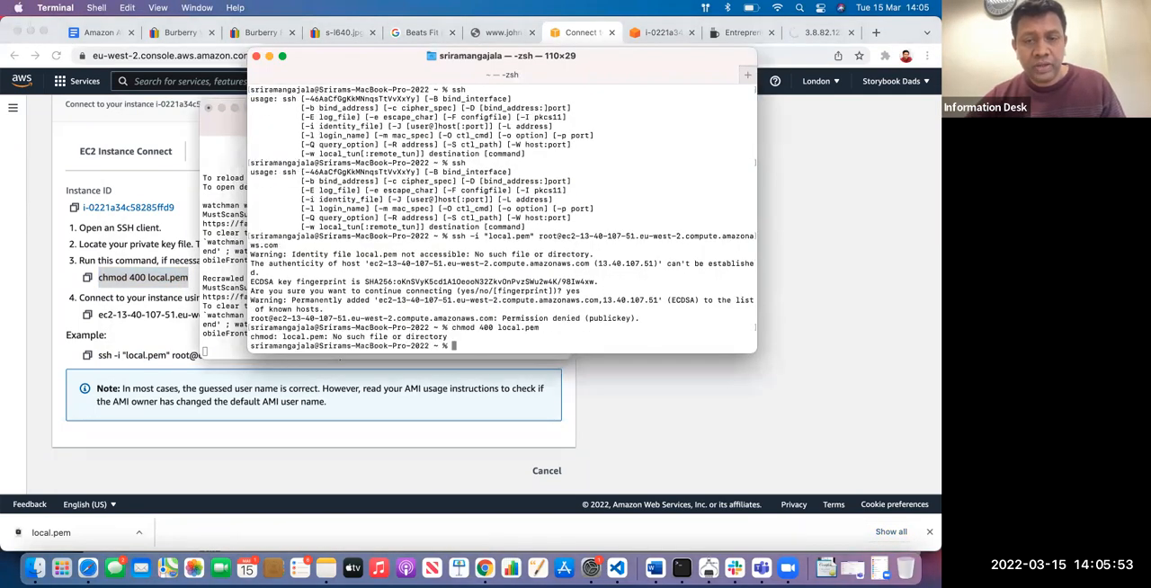
List the local home folder's contents and change into the Downloads folder
text(ls)
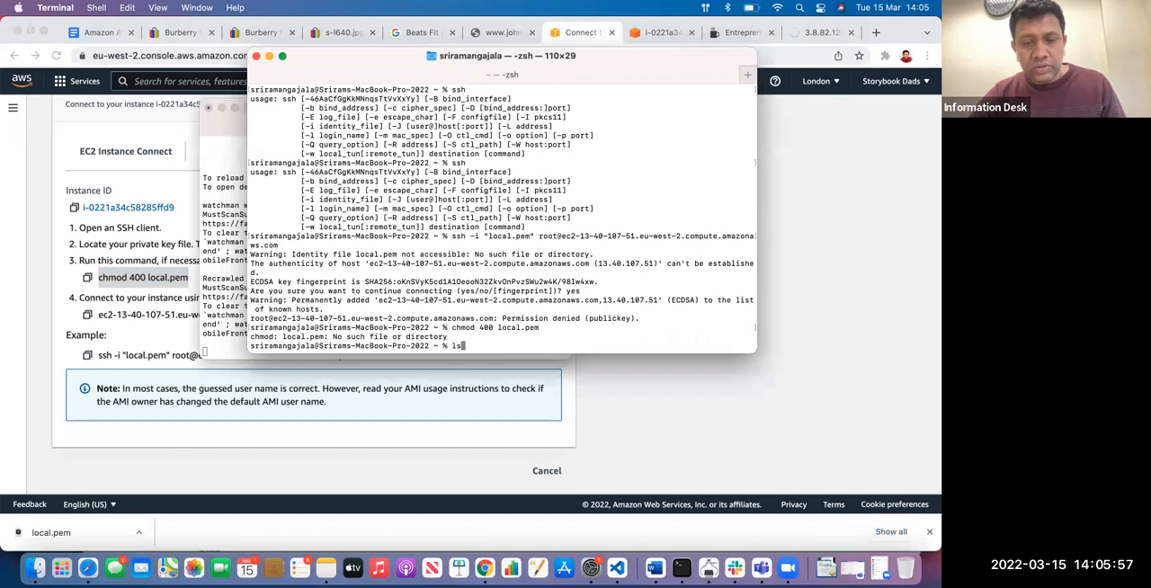
key(Return)
text(cd Downloads/)
key(Tab)
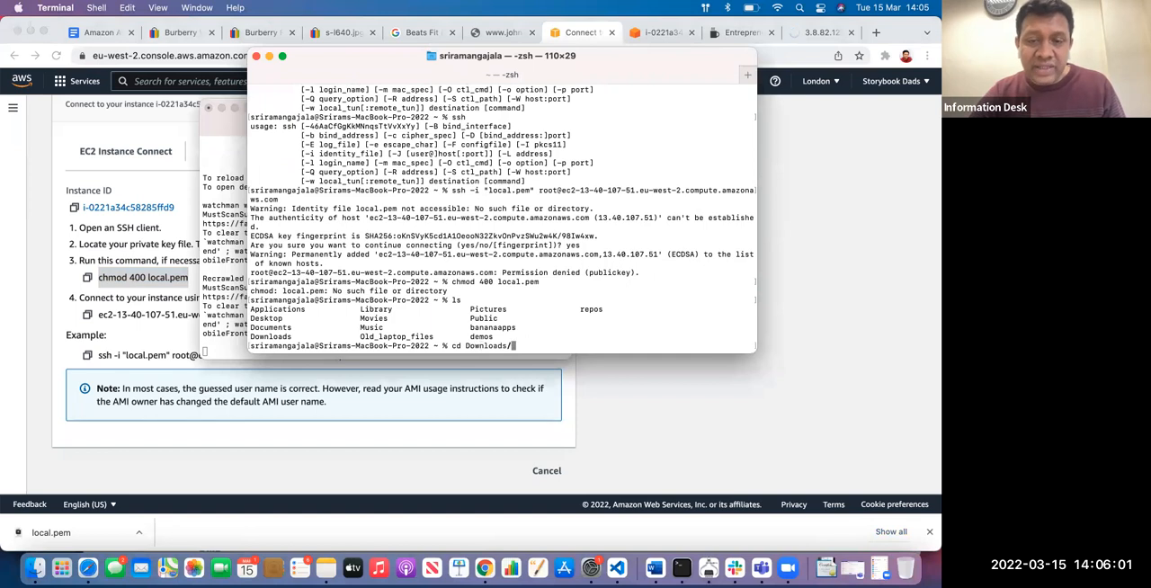
key(Return)
List the Downloads folder, allowing Terminal to access it, and run chmod 400 local.pem there
text(ls)
key(Return)
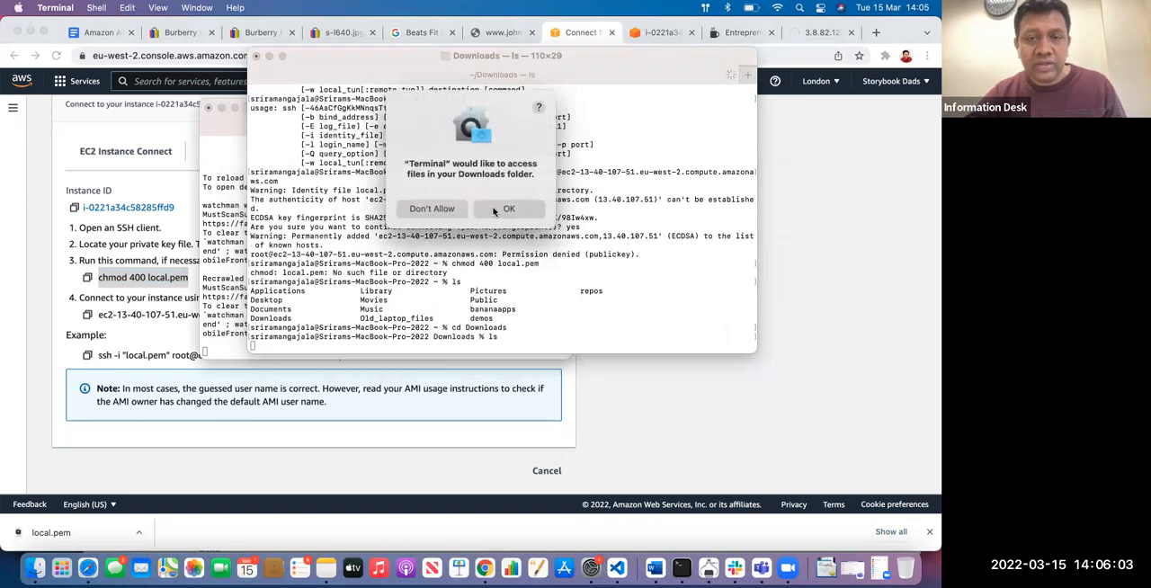
click(496, 207)
key(super+v)
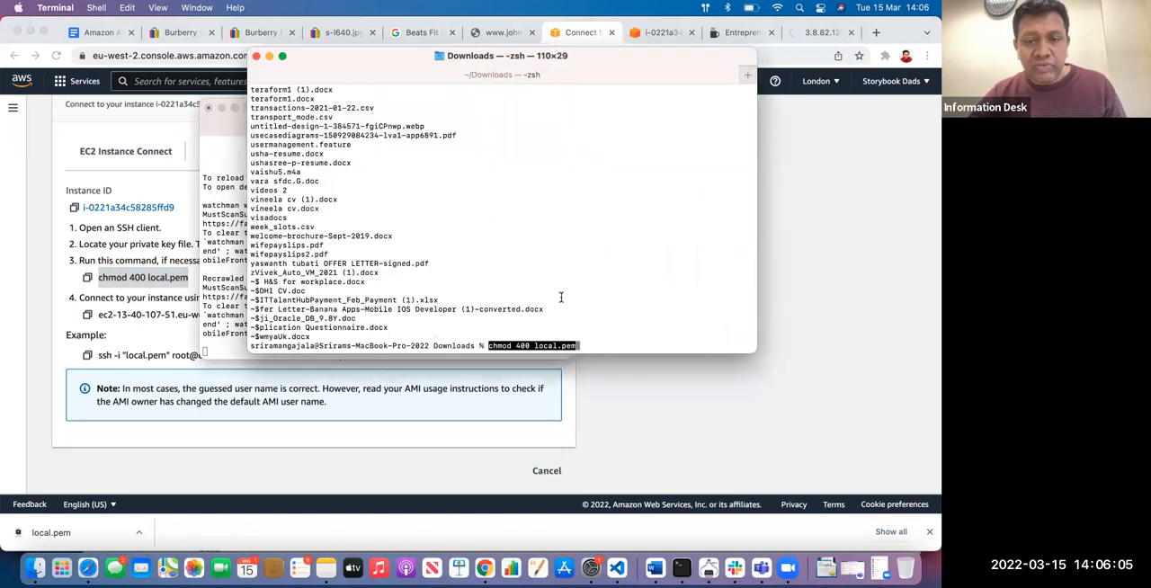
key(Return)
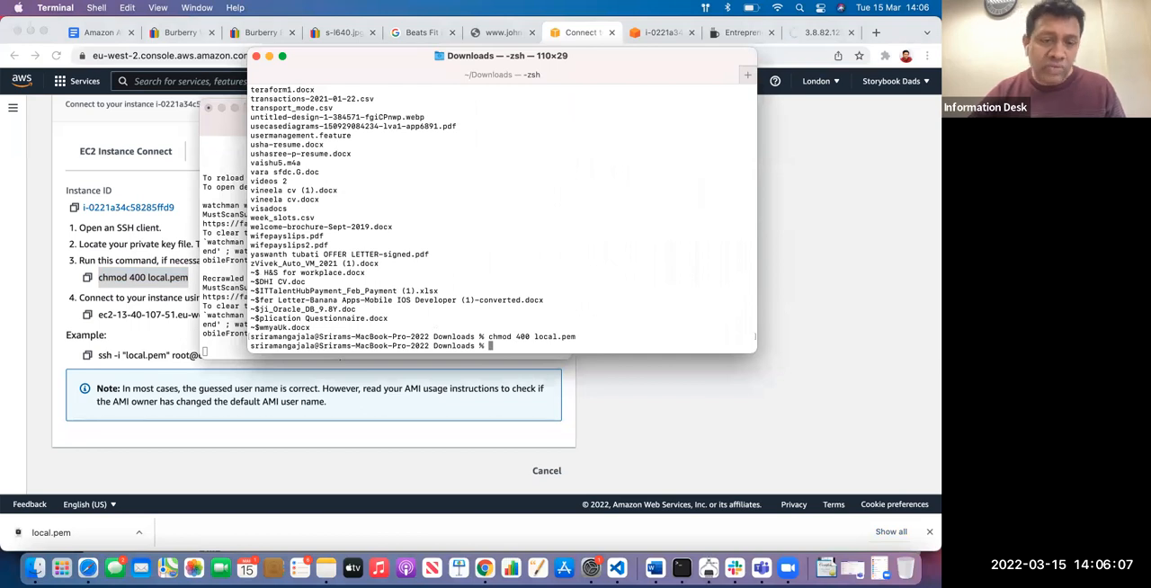
Try to connect to the instance as root from the Downloads folder using the copied ssh command with local.pem
click(442, 389)
drag(98, 356, 431, 355)
key(super+c)
key(super+Tab)
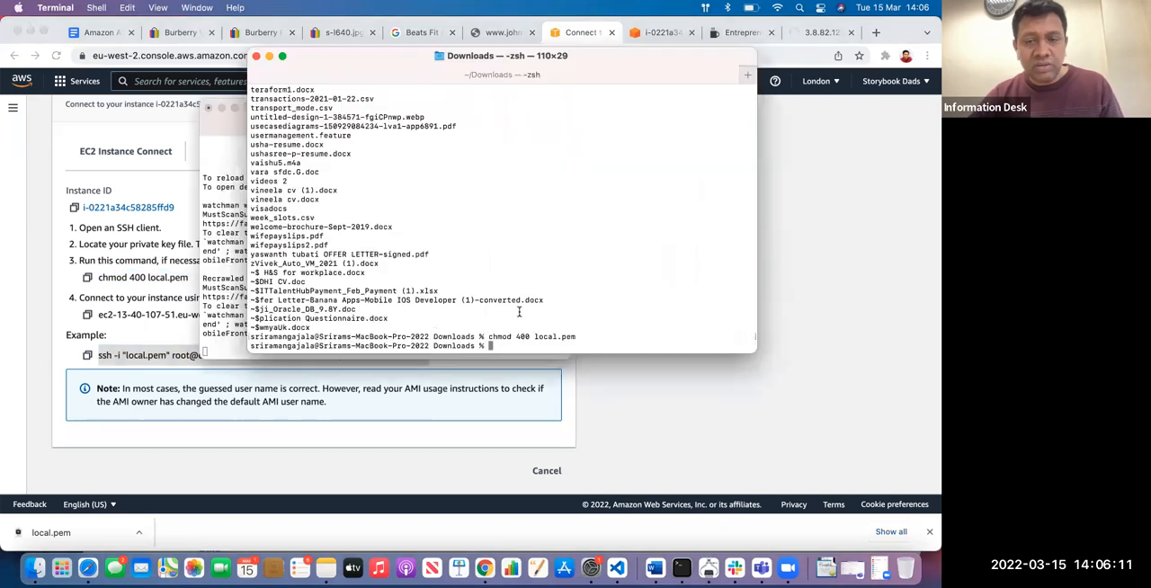
key(super+v)
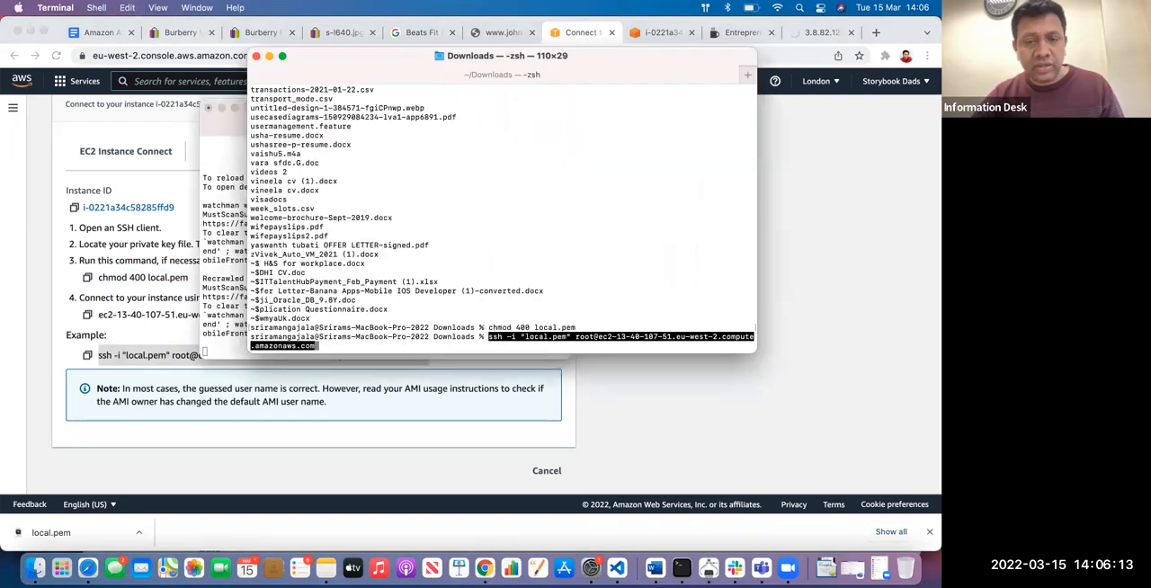
key(Return)
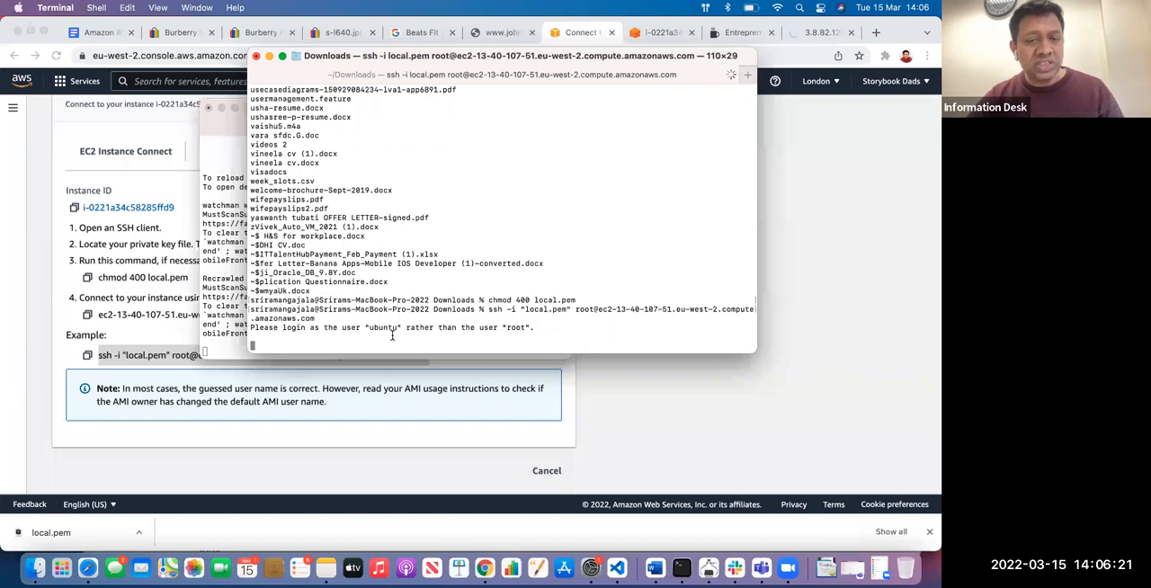
key(Return)
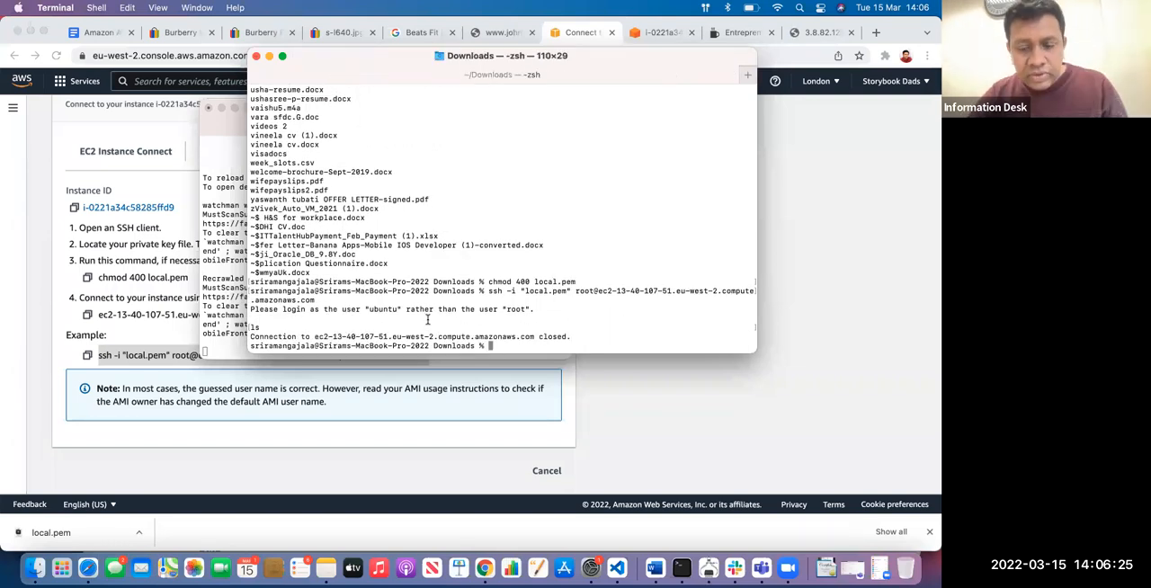
key(super+v)
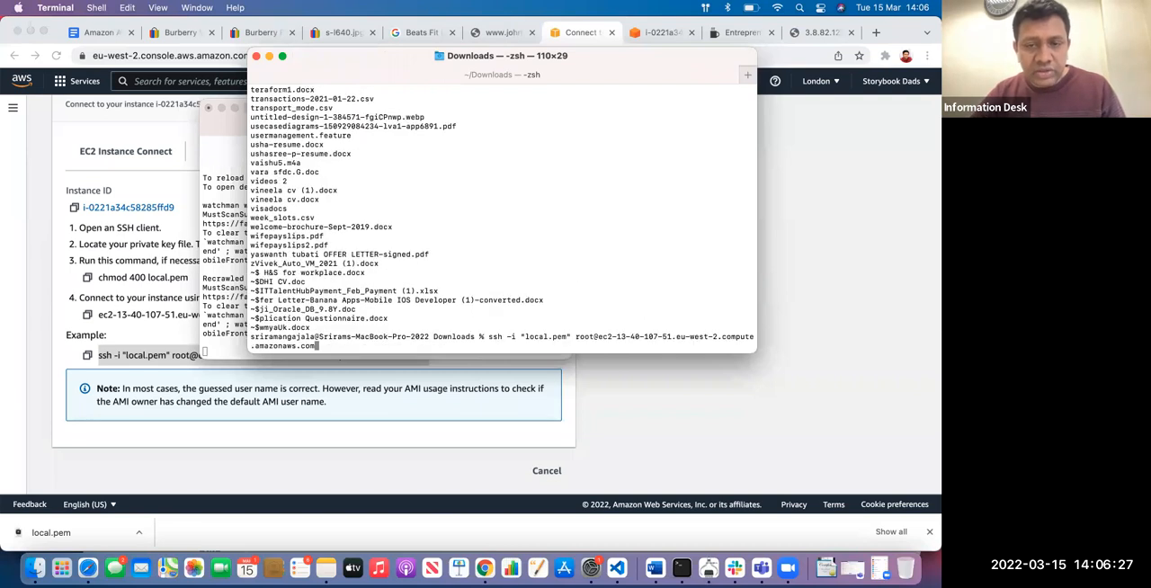
key(Return)
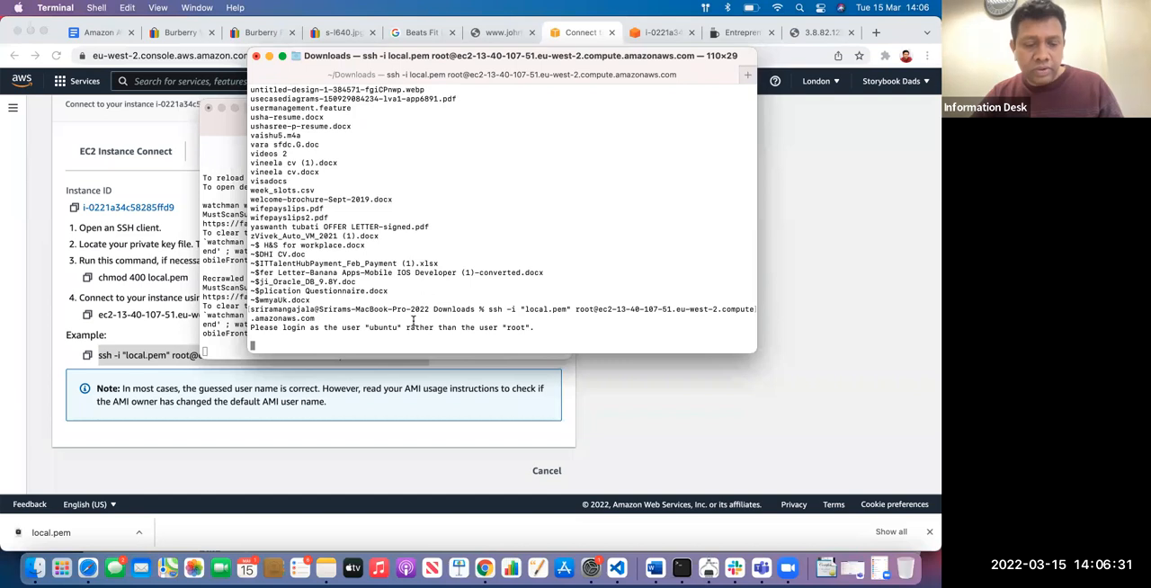
Change the ssh command's user from root to ubuntu and connect to the instance
key(Up)
key(Left)
key(Left)
key(Left)
key(Left)
key(Left)
key(Left)
key(Left)
key(Left)
key(Left)
key(Left)
key(Left)
key(Left)
key(Left)
key(Left)
key(Left)
key(Left)
key(Left)
key(Left)
key(Left)
key(Left)
key(Left)
key(Left)
key(Left)
key(Left)
key(Left)
key(Left)
key(Left)
key(Left)
key(Left)
key(Left)
key(Left)
key(Left)
key(Left)
key(Left)
key(Left)
key(Left)
key(Left)
key(Left)
key(Left)
key(Left)
key(Left)
key(Left)
key(BackSpace)
key(BackSpace)
key(BackSpace)
key(BackSpace)
text(ubyun)
text(ntu)
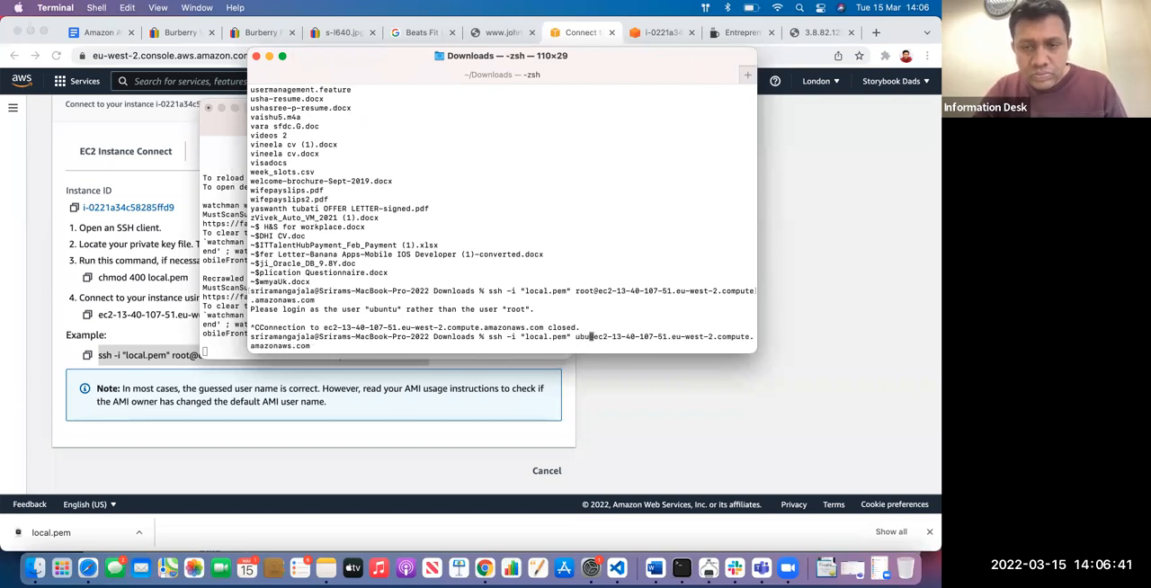
key(Return)
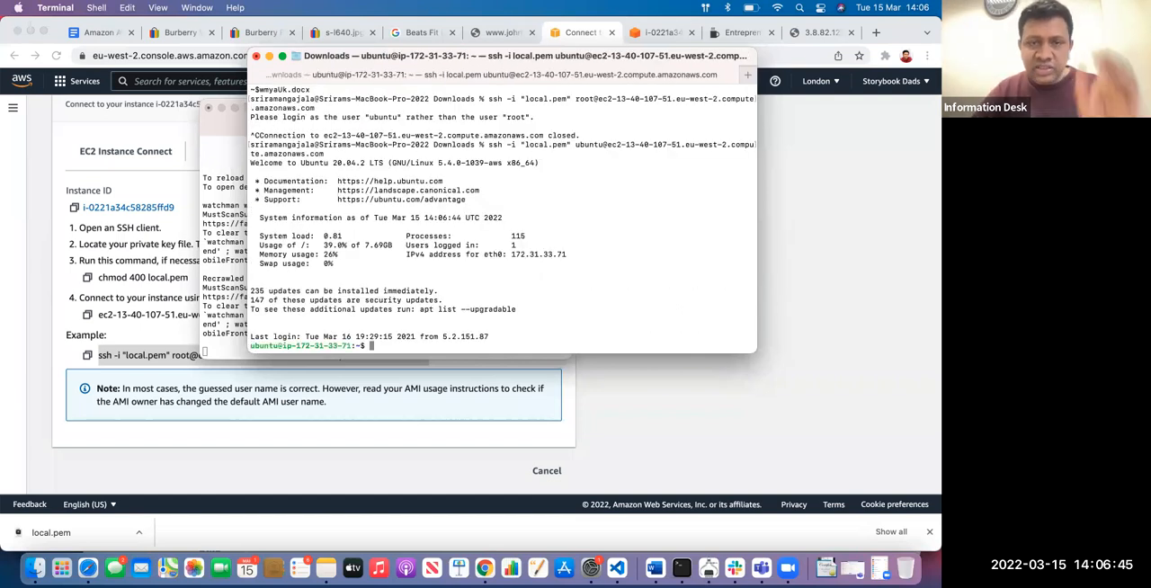
List the ubuntu home directory, change into nodesample and list its files
text(ls)
key(Return)
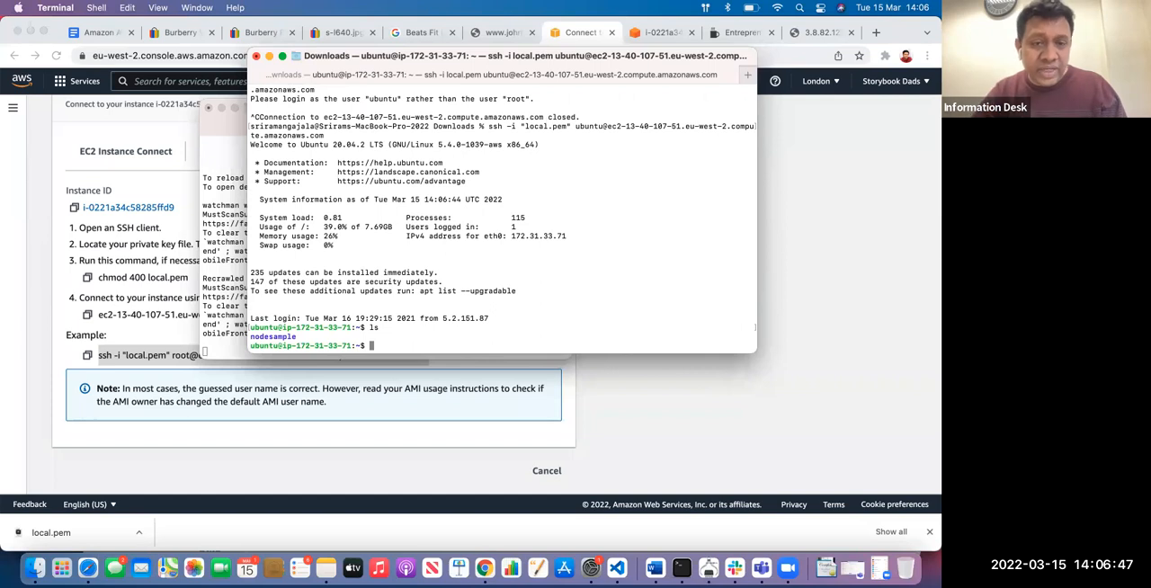
text(cd nodesample/)
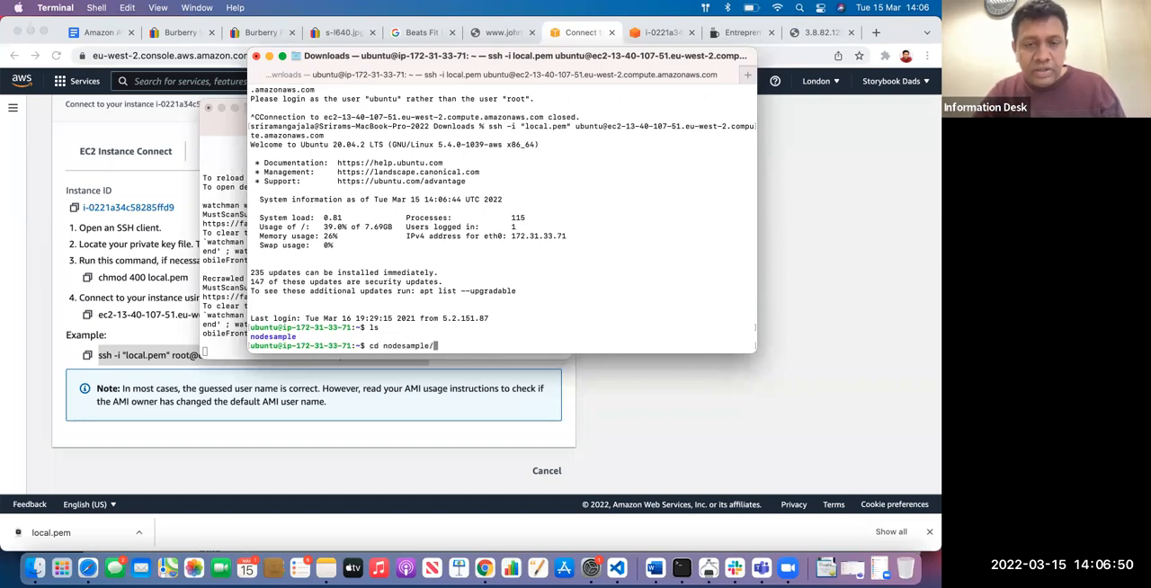
key(Return)
text(ls)
key(Return)
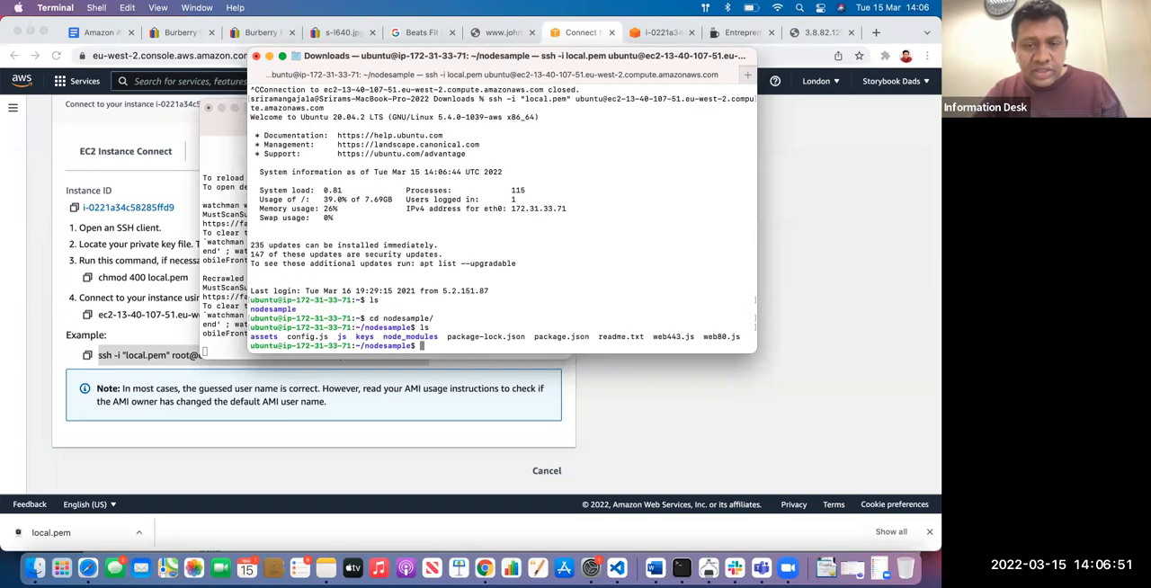
List nodesample's files in long format and bring up the Entrepreneurs conference website in the browser
text(ls -)
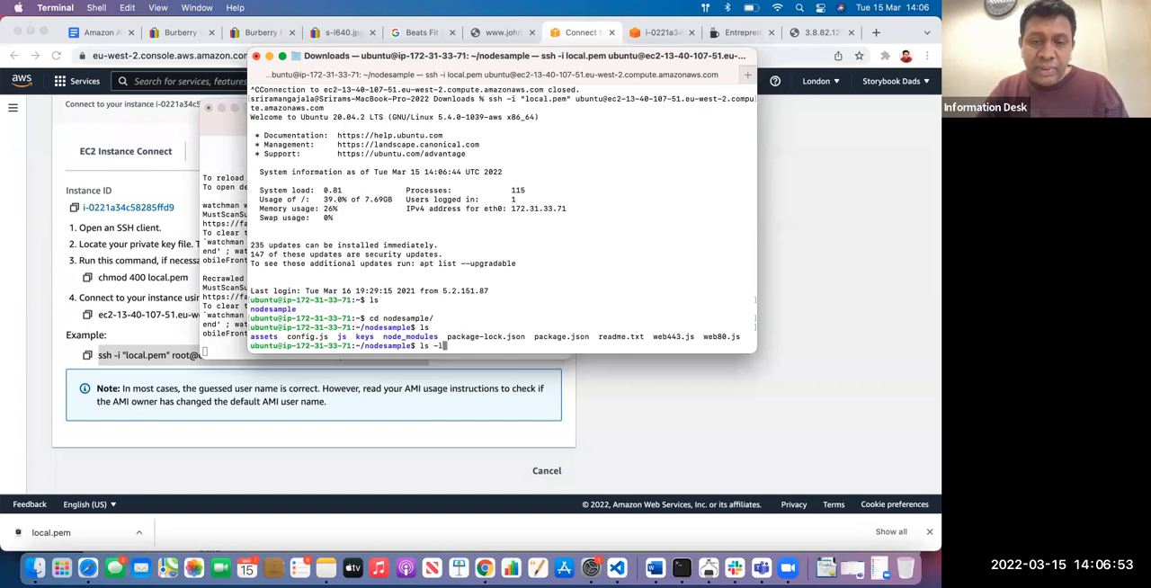
text(l)
key(Return)
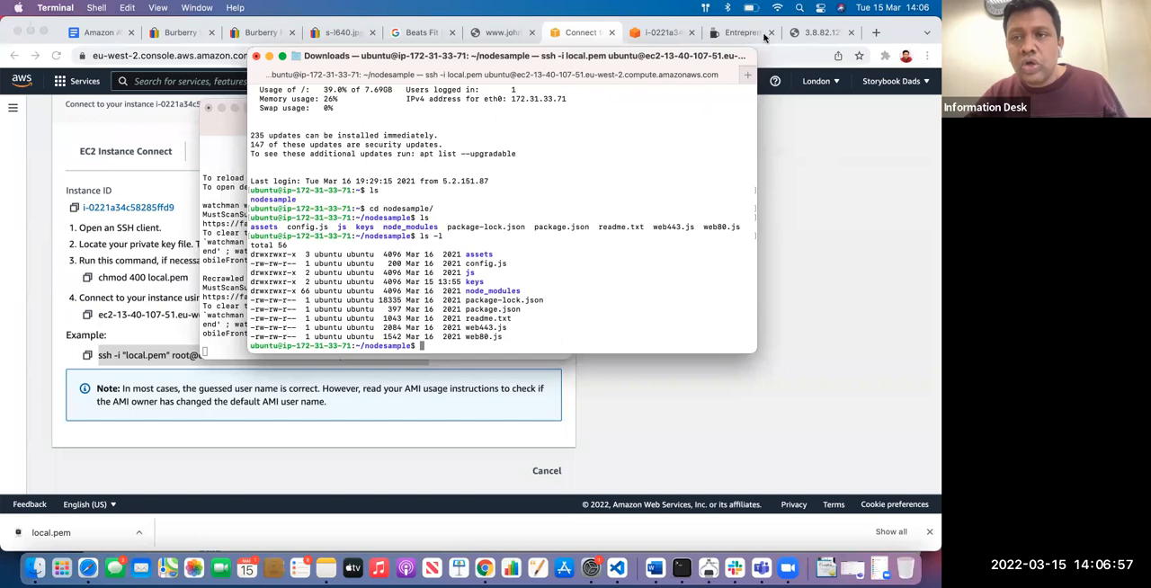
click(743, 33)
scroll(233, 311, up, 10)
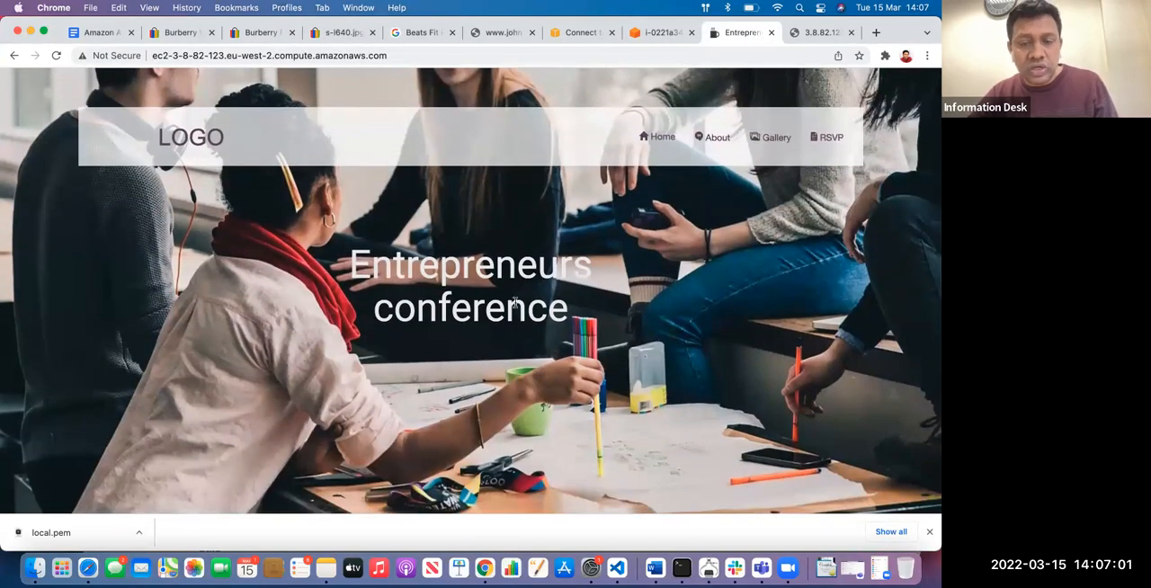
Switch to Terminal and change into assets and its img subfolder, listing the files in each
key(super+Tab)
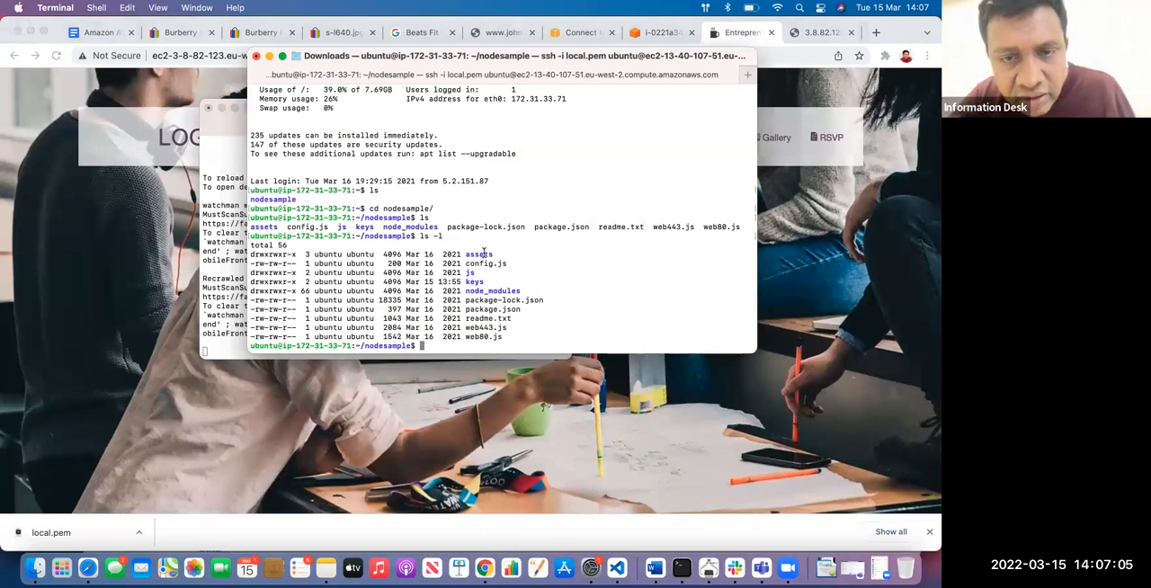
text(cd )
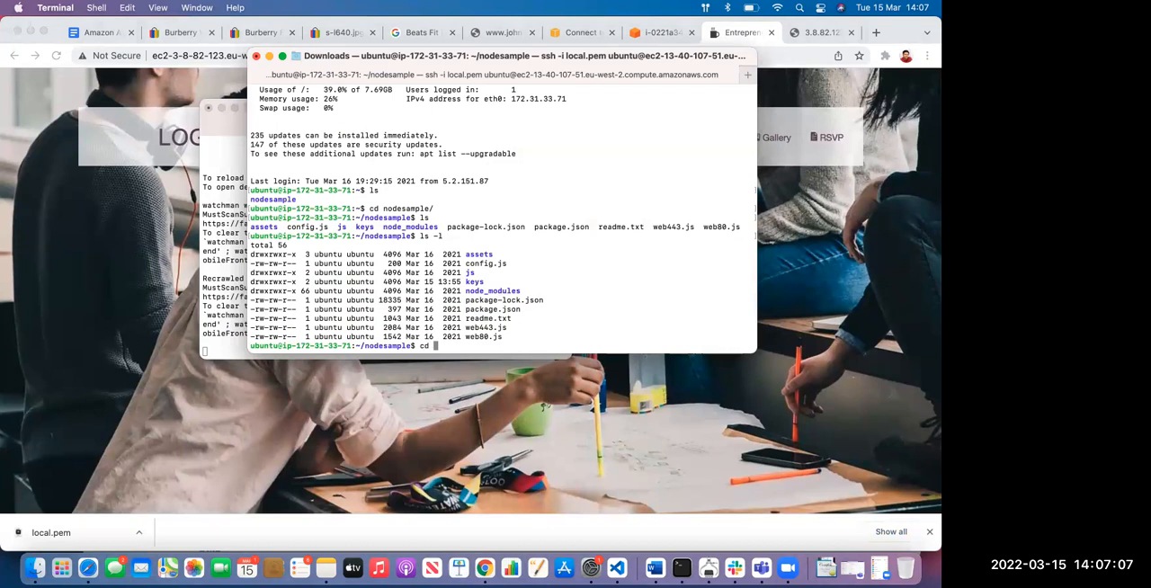
text(assets/)
key(Return)
text(ls)
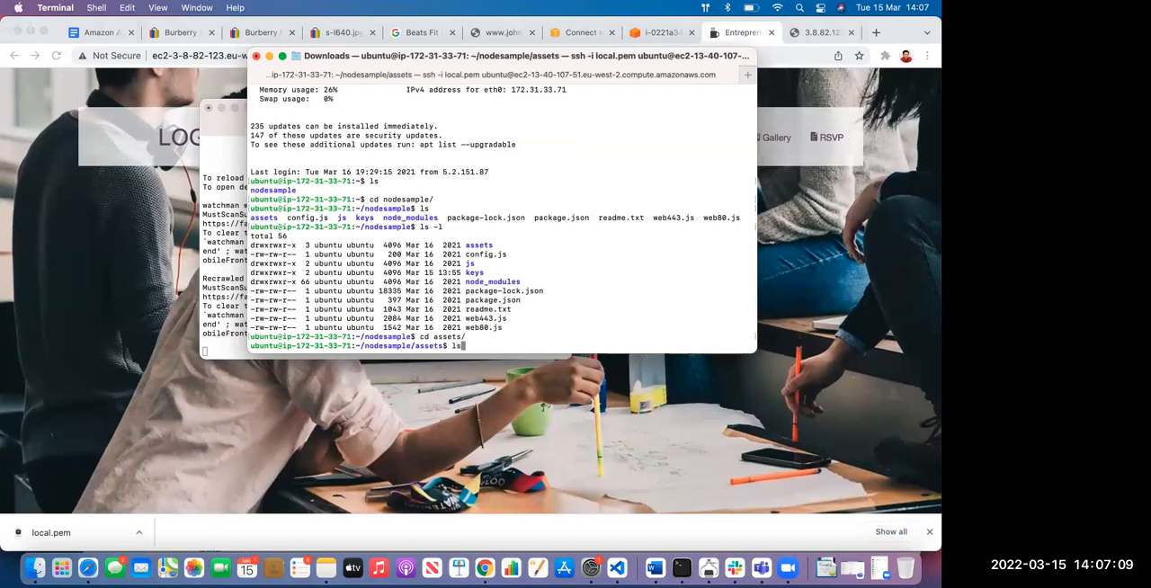
key(Return)
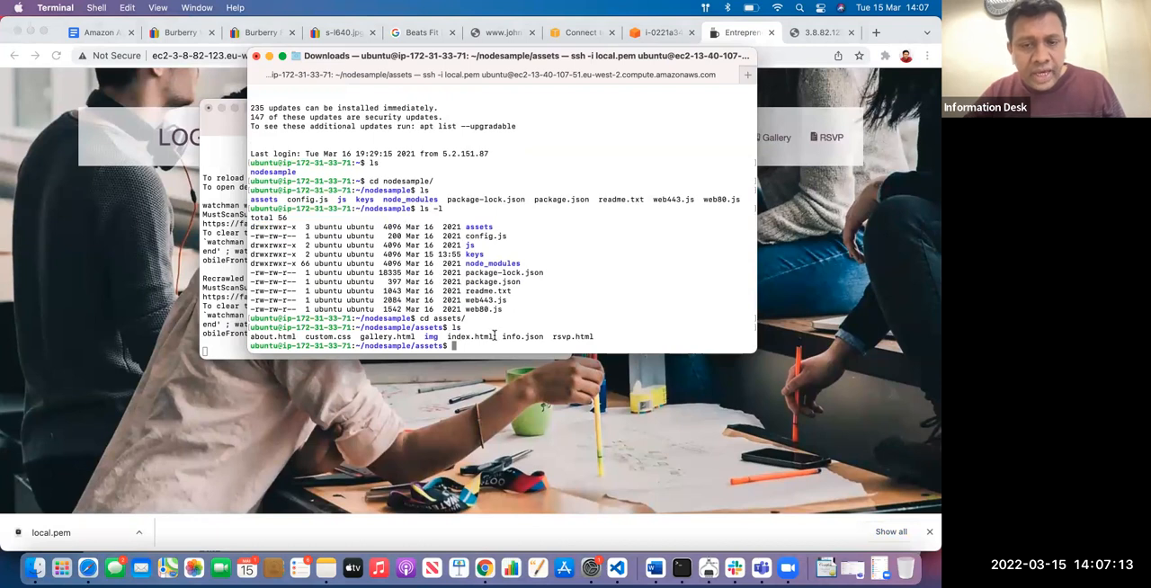
text(cd img/)
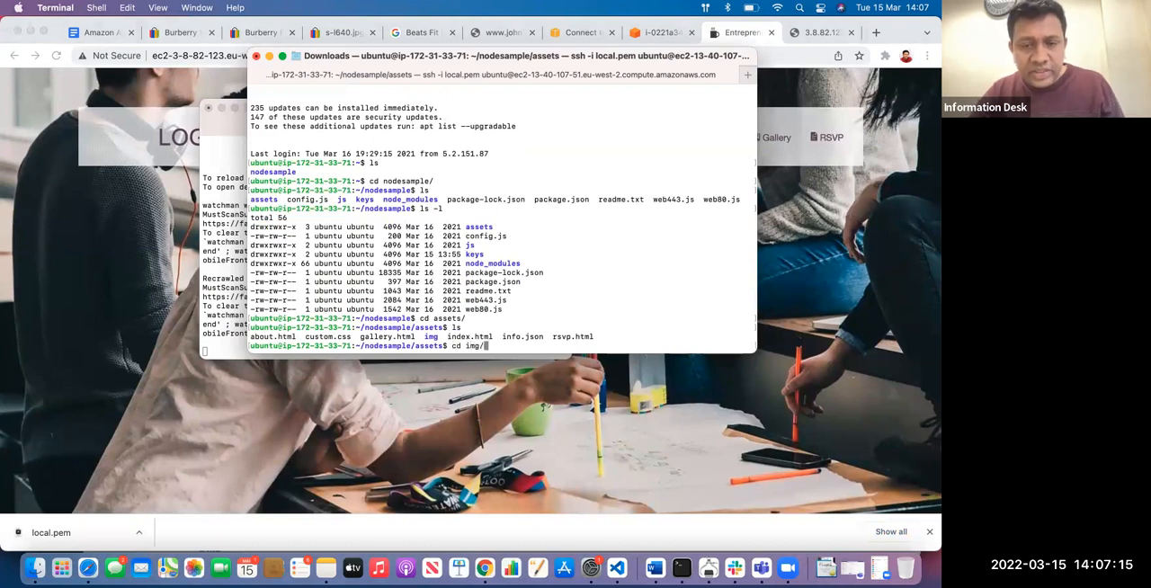
key(Return)
text(ls)
key(Return)
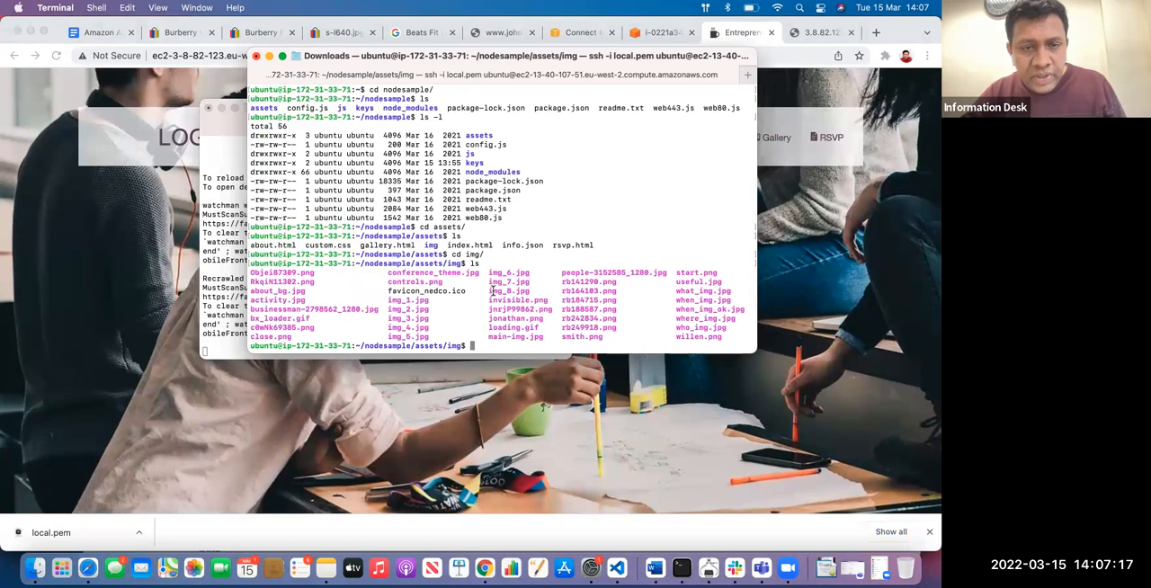
Switch to the conference website in Chrome and inspect the LOGO text's page element
click(142, 174)
right_click(183, 136)
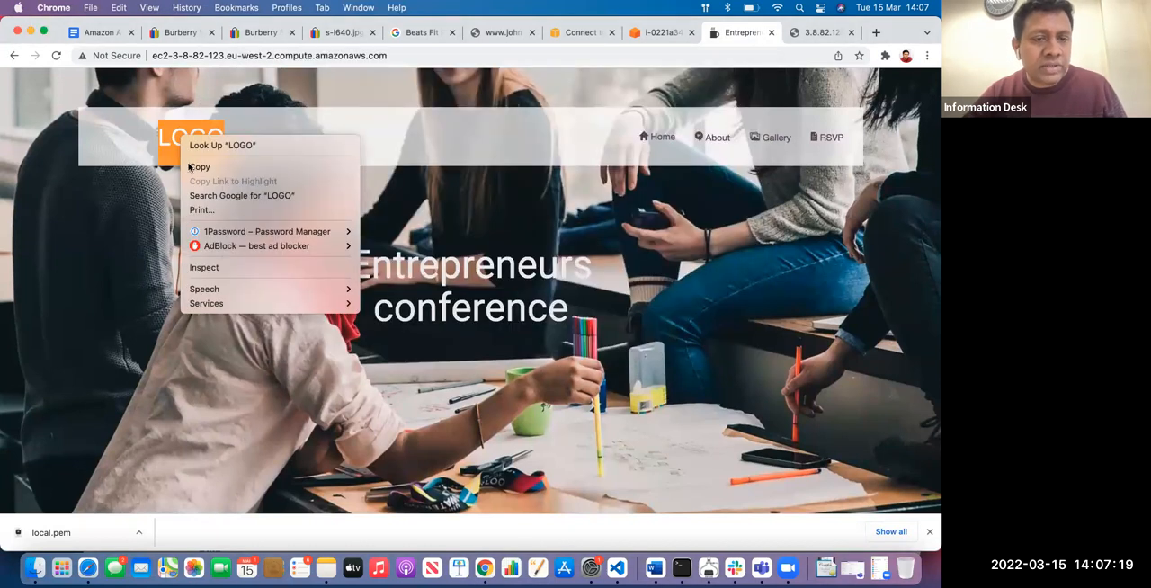
click(209, 266)
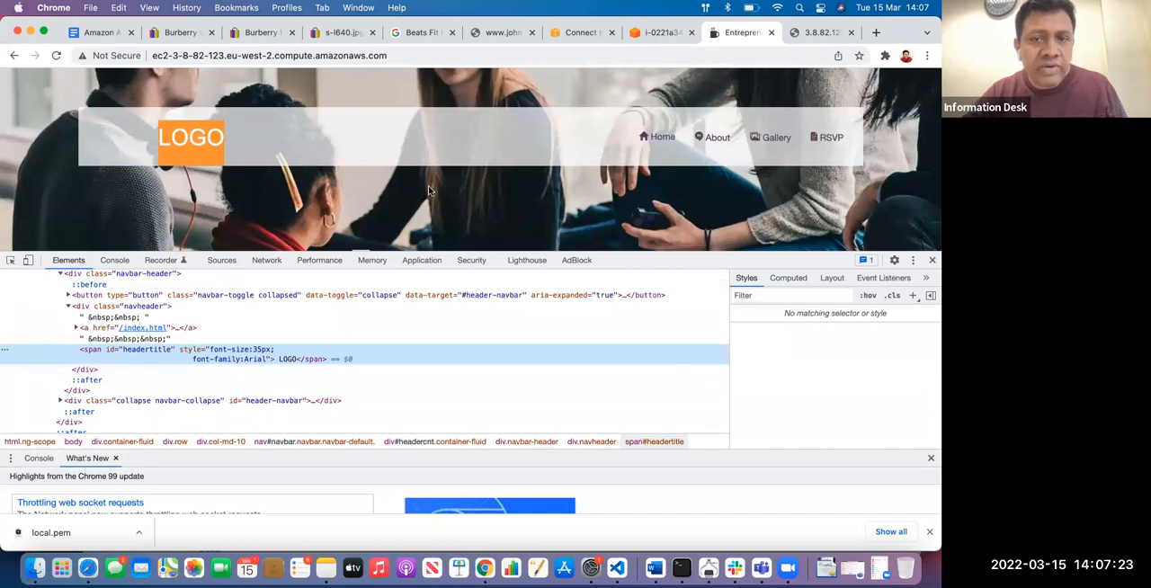
Inspect the area around the Entrepreneurs conference heading and expand its markup down to the heading text
scroll(582, 155, down, 2)
right_click(589, 139)
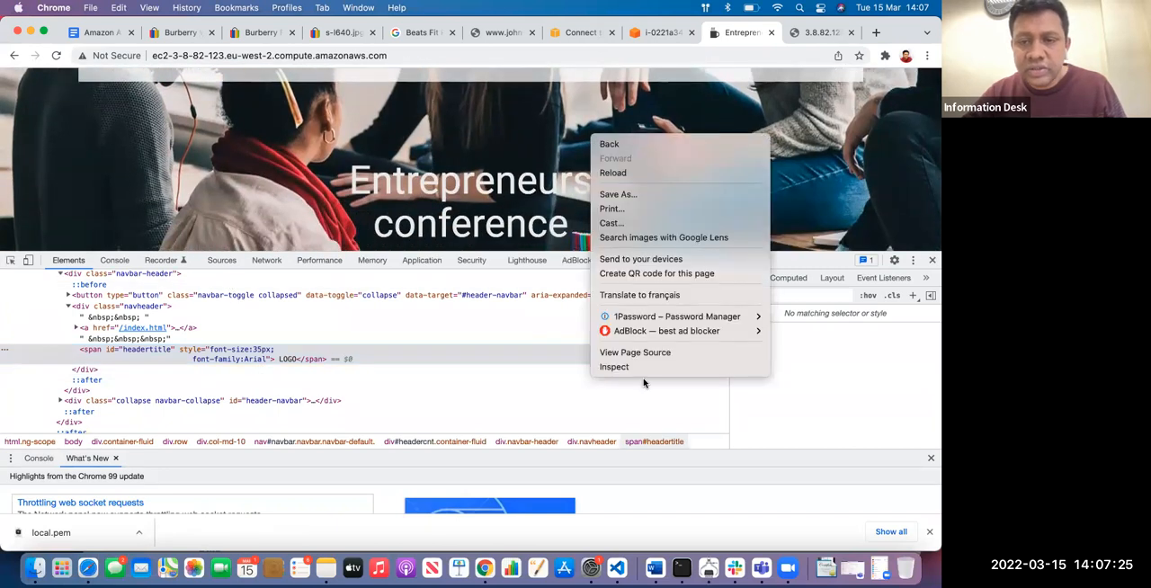
click(642, 380)
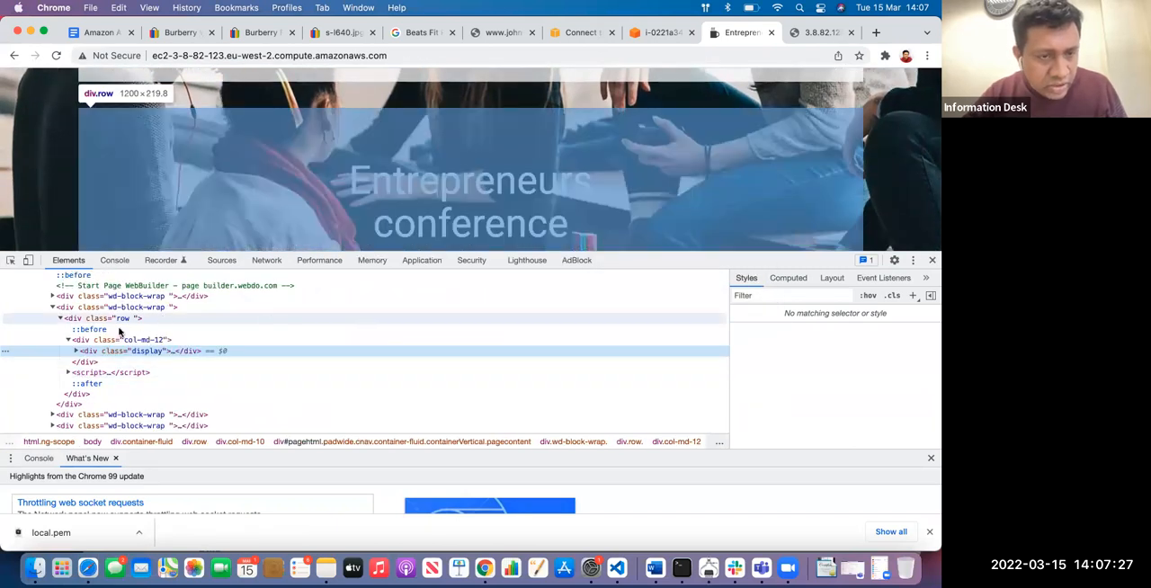
click(79, 352)
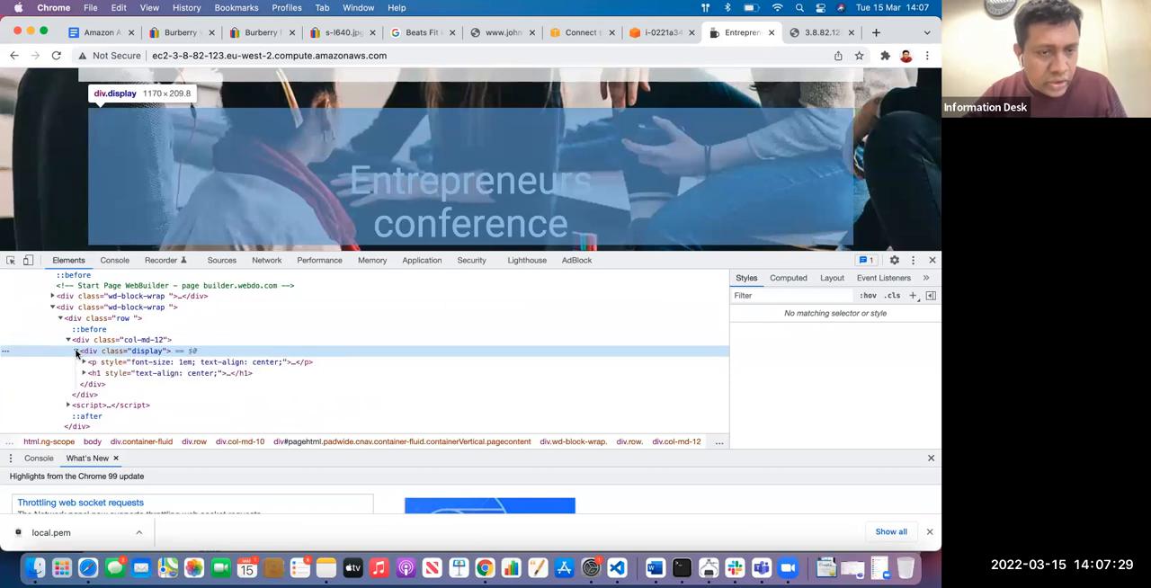
click(84, 362)
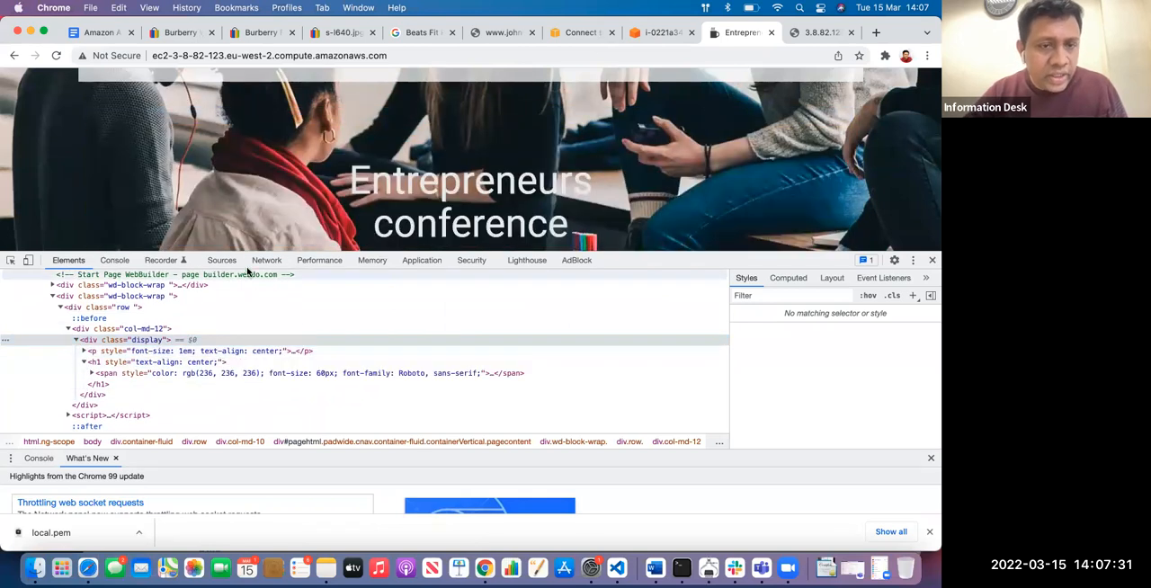
click(91, 373)
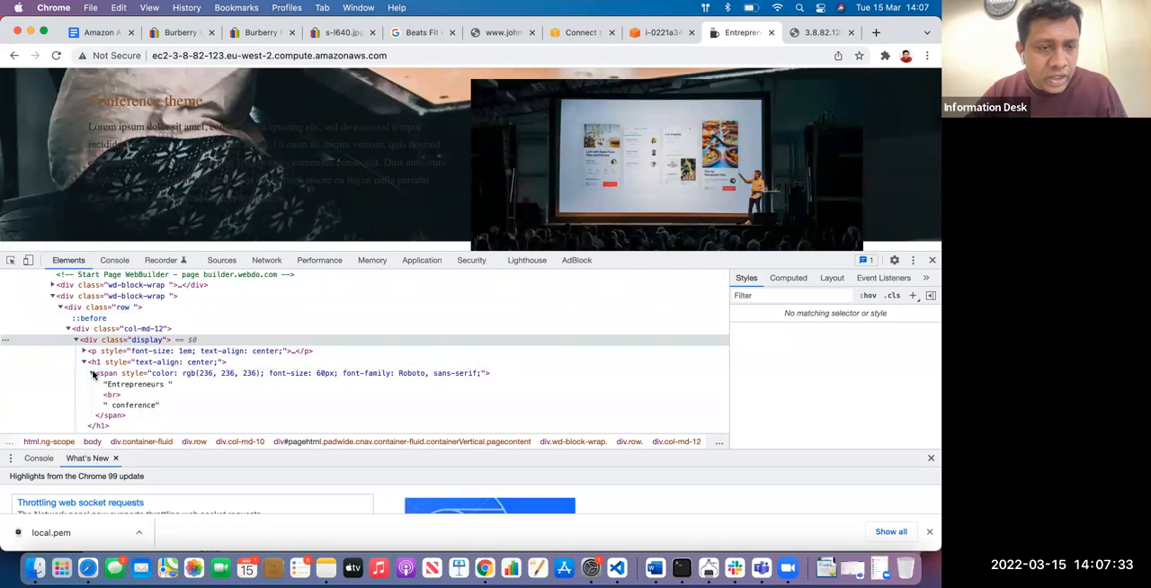
Inspect the third speaker's portrait on the home page to find its image file
scroll(95, 381, down, 1)
scroll(624, 181, down, 10)
scroll(761, 169, up, 3)
right_click(733, 126)
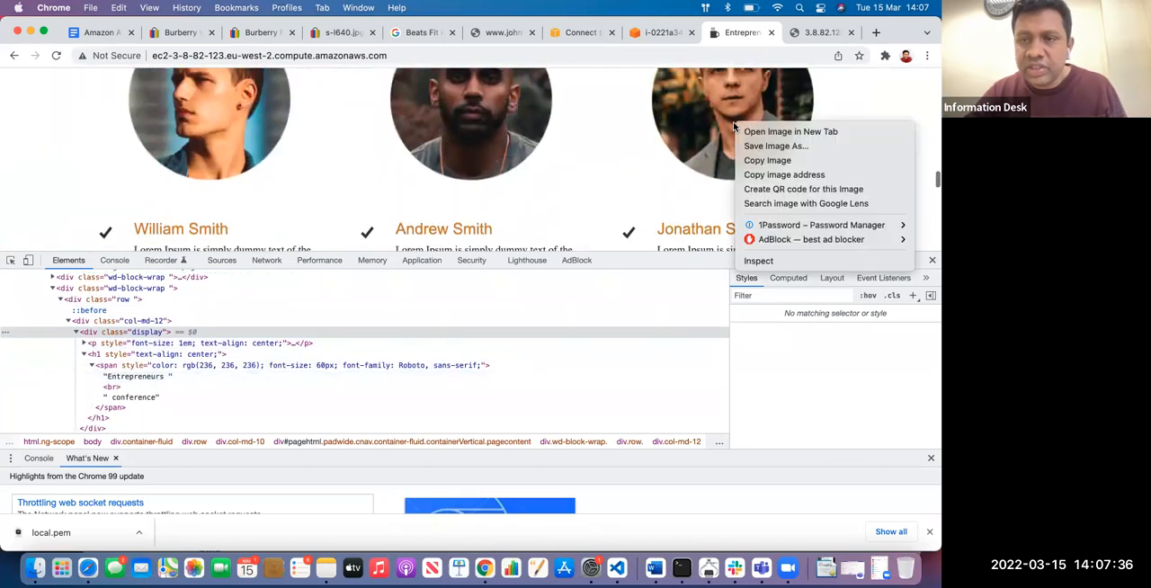
click(763, 260)
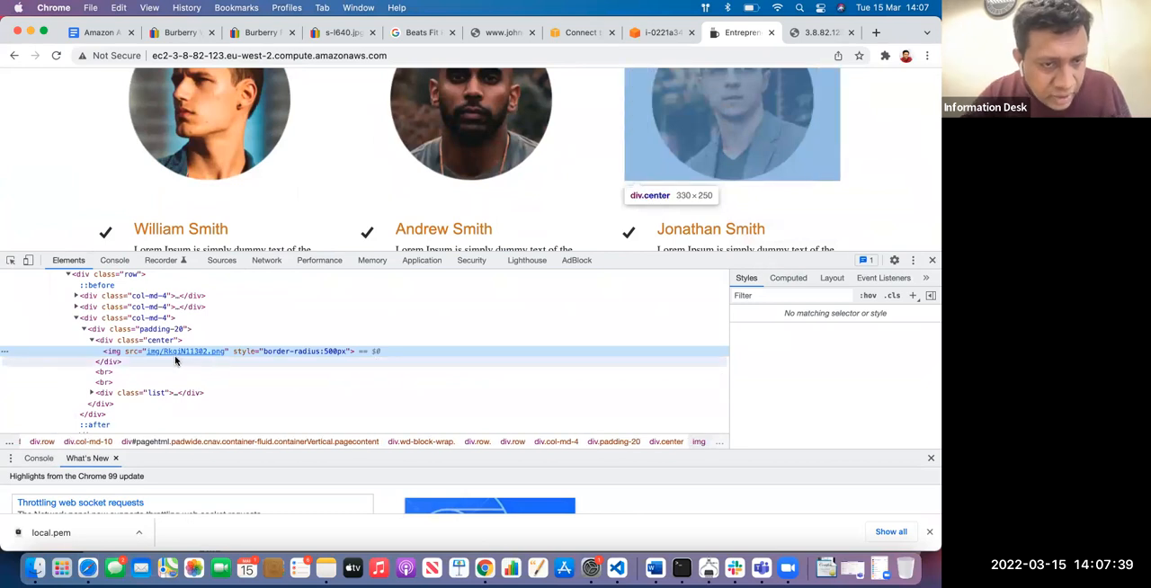
Switch to Terminal and try to delete RkqiN11302.png from the img folder with the del command
key(super+Tab)
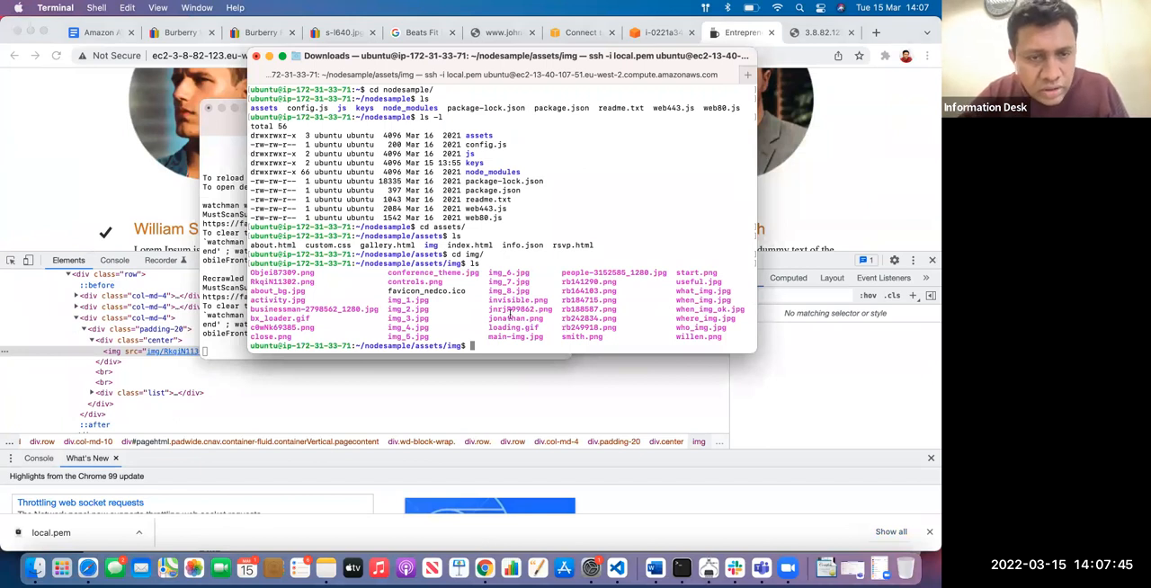
text(del)
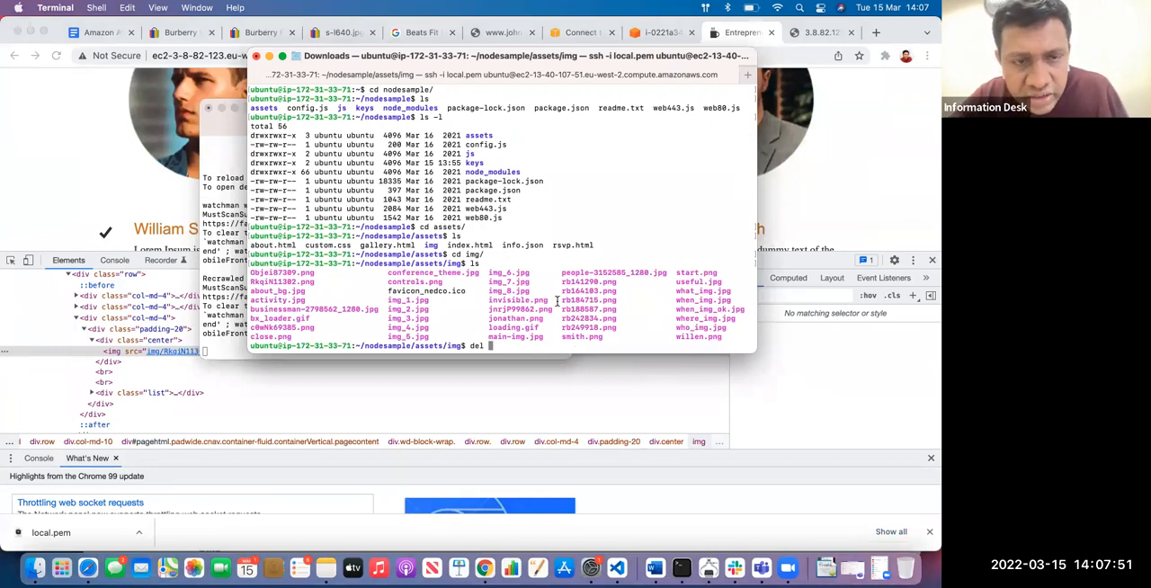
double_click(277, 280)
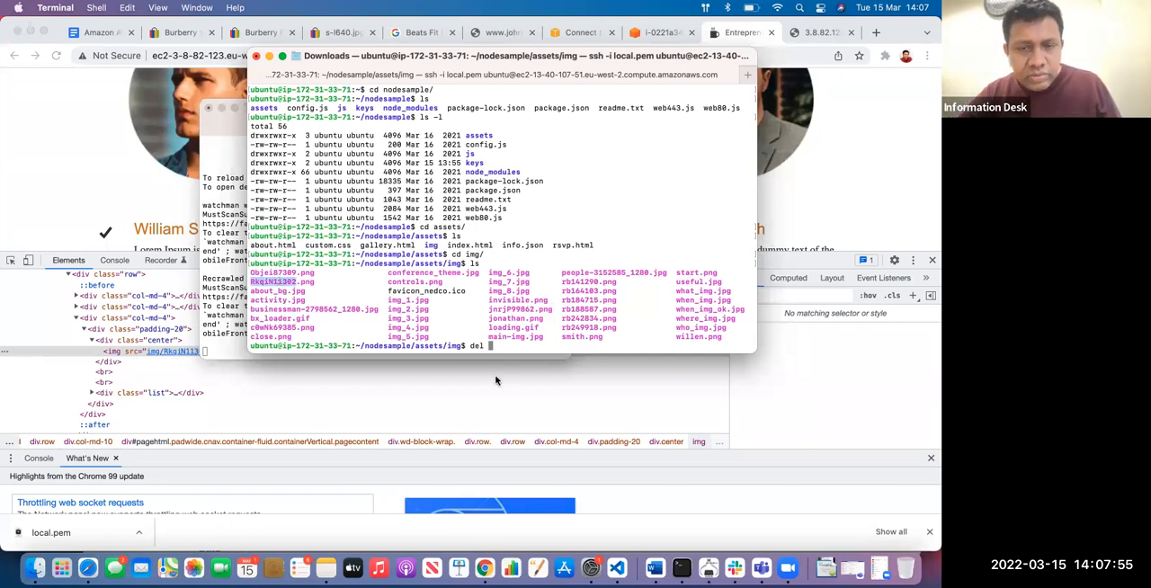
text(RkqiN11302)
text(.png)
key(Return)
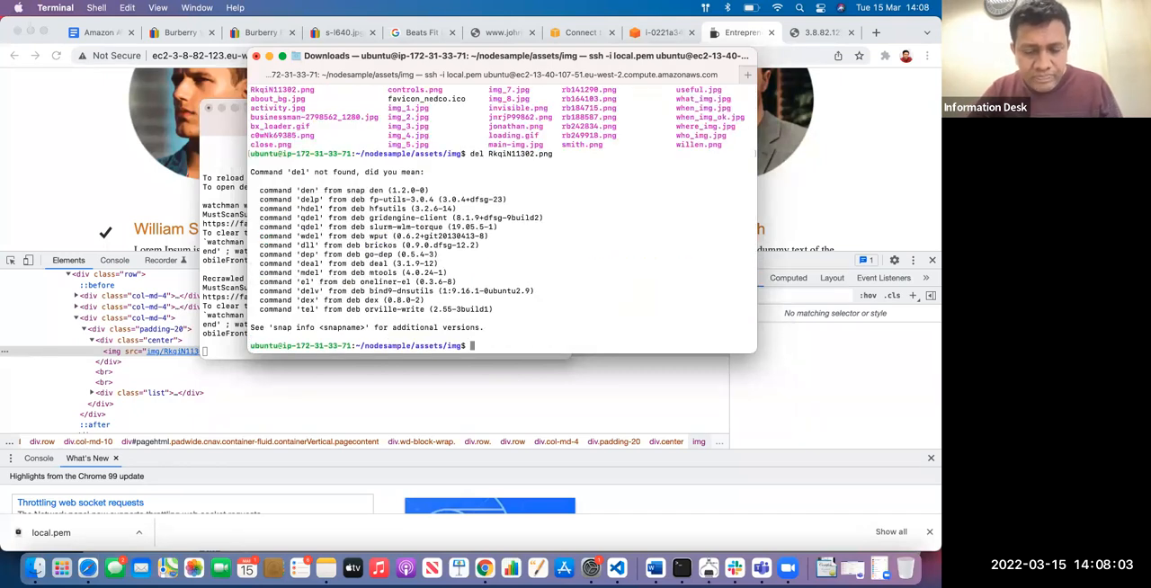
Change the previous command from del to rm and run it to remove RkqiN11302.png
key(BackSpace)
key(BackSpace)
key(BackSpace)
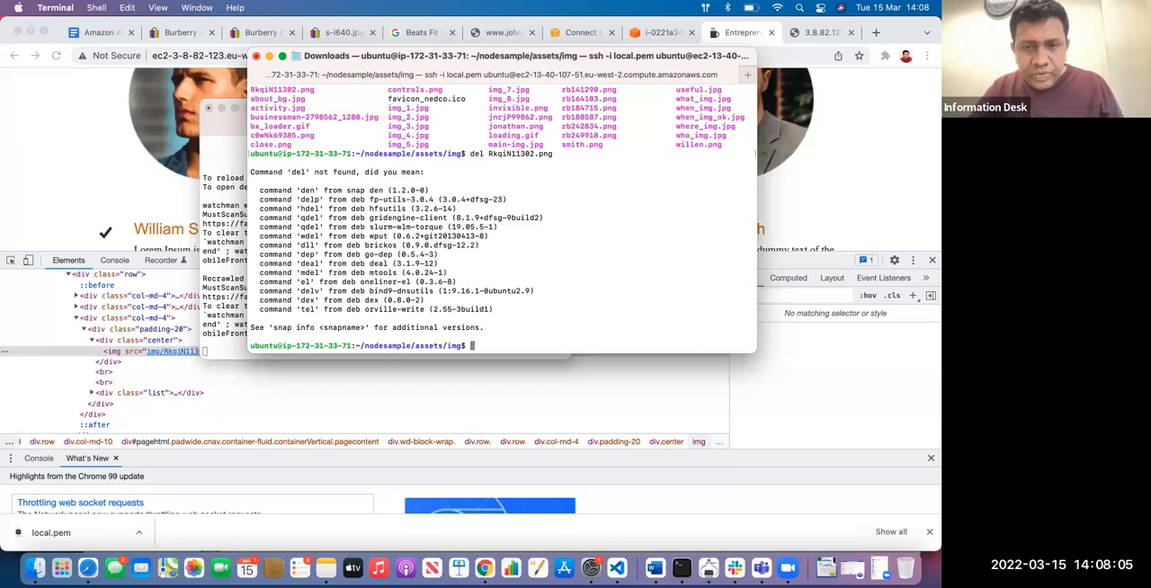
key(Up)
key(Left)
key(Left)
key(Left)
key(Left)
key(Left)
key(Left)
key(Right)
key(BackSpace)
key(BackSpace)
key(BackSpace)
text(rm)
key(Return)
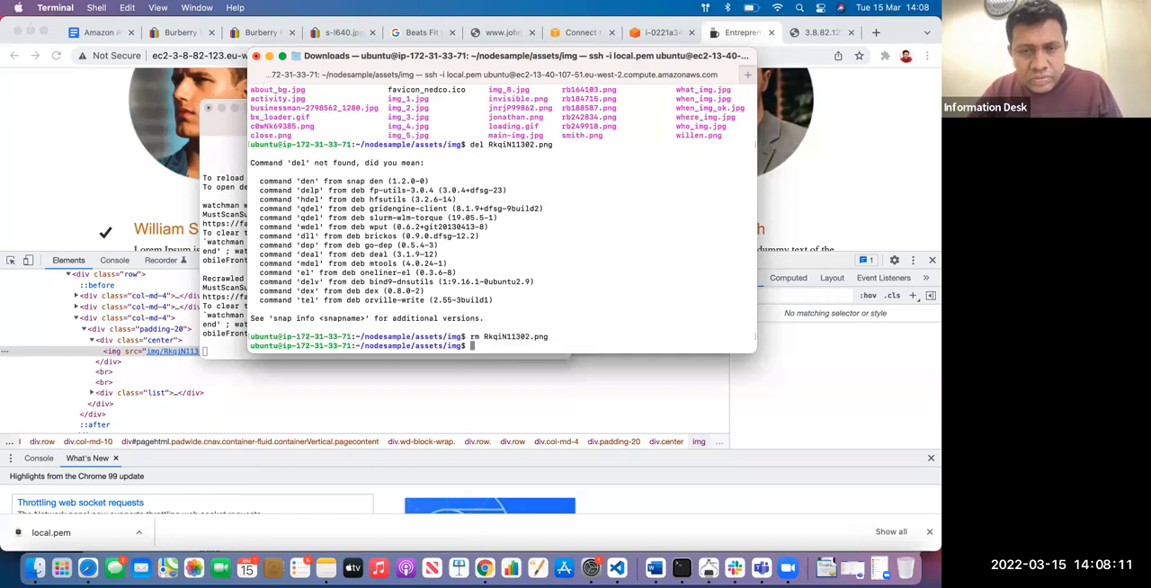
key(Up)
key(Up)
key(Return)
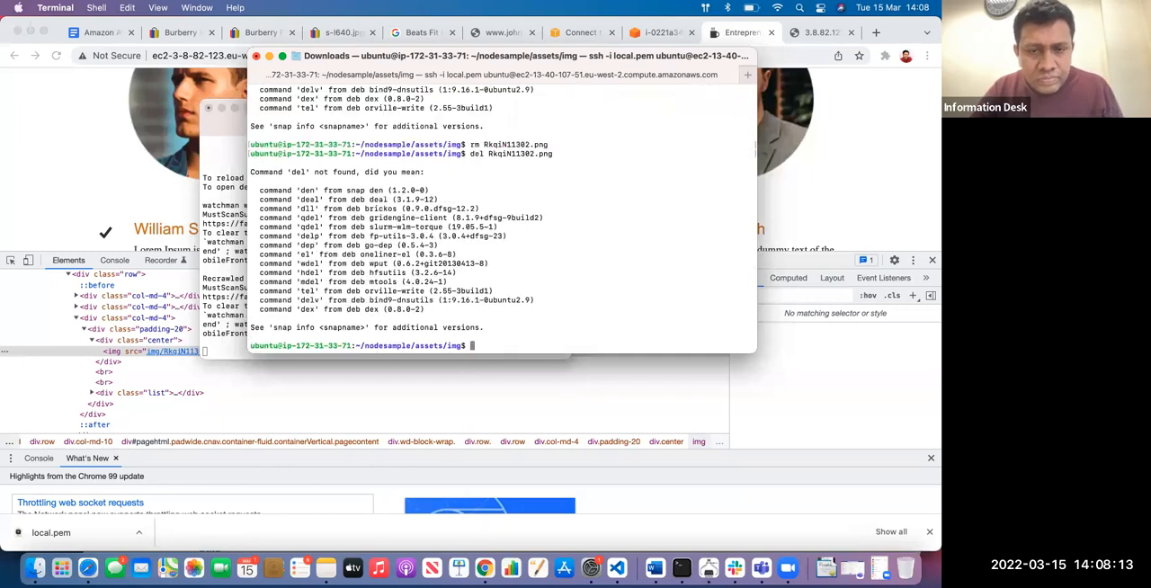
Clear the recalled command and list the img folder's files again
key(Up)
key(ctrl+u)
text(ls)
key(Return)
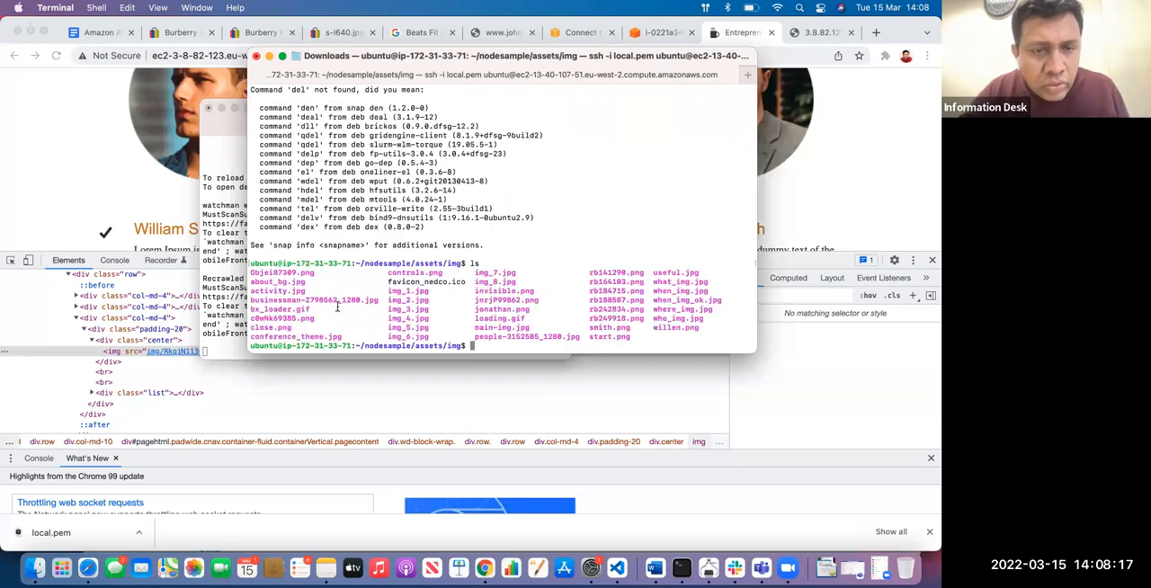
Switch to the conference website in Chrome, view the speaker portraits and reload the page
click(821, 161)
scroll(742, 169, up, 2)
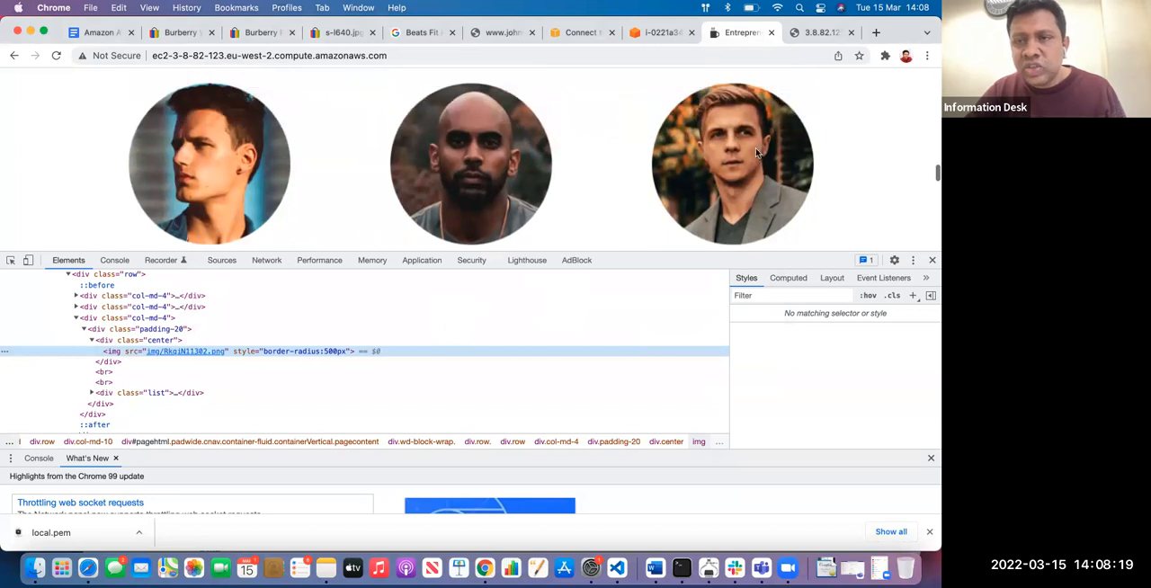
scroll(736, 169, down, 2)
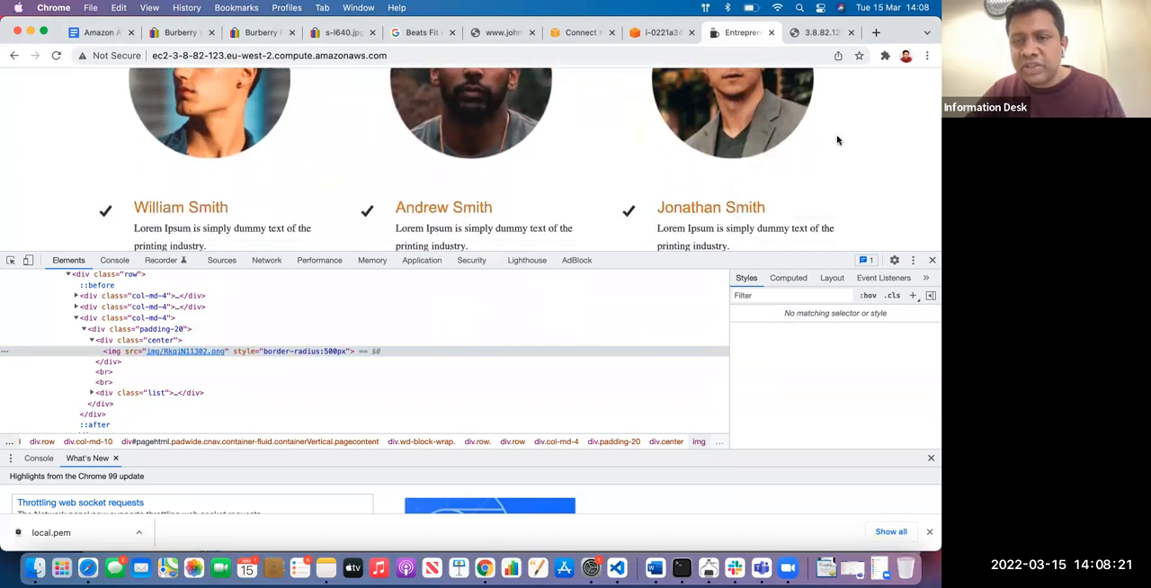
click(55, 56)
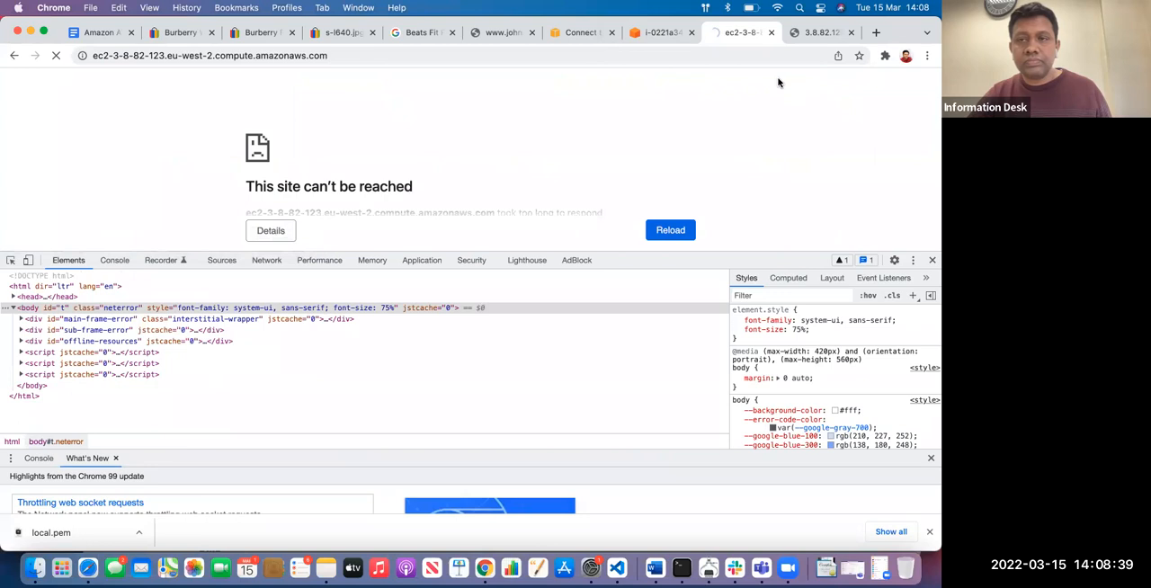
Remove gallery.html from the 3.8.82.123 address and load the site's root page
click(823, 32)
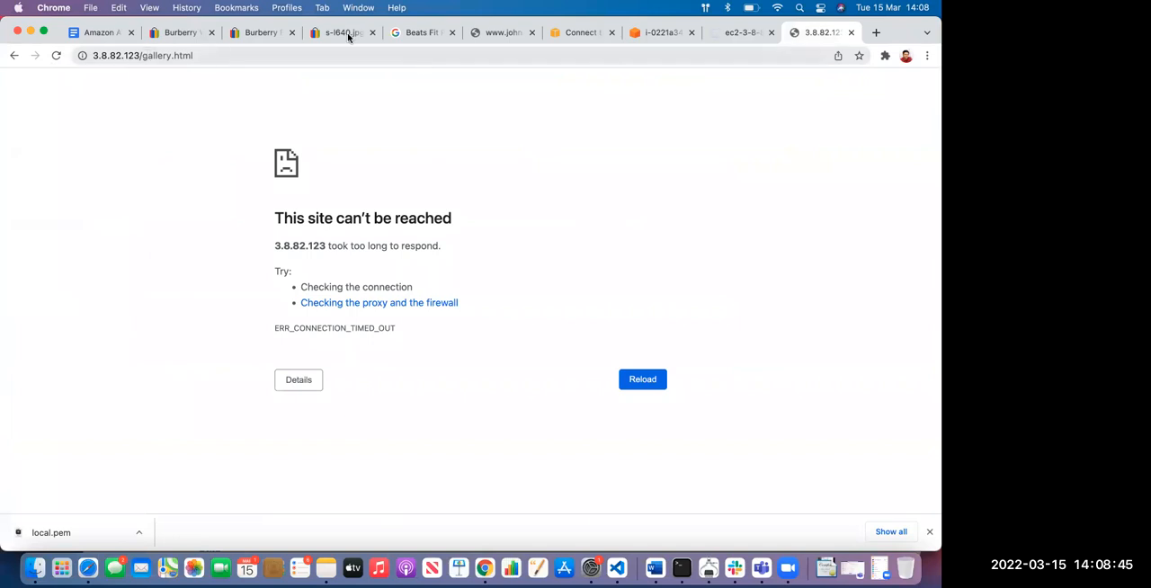
drag(135, 56, 214, 54)
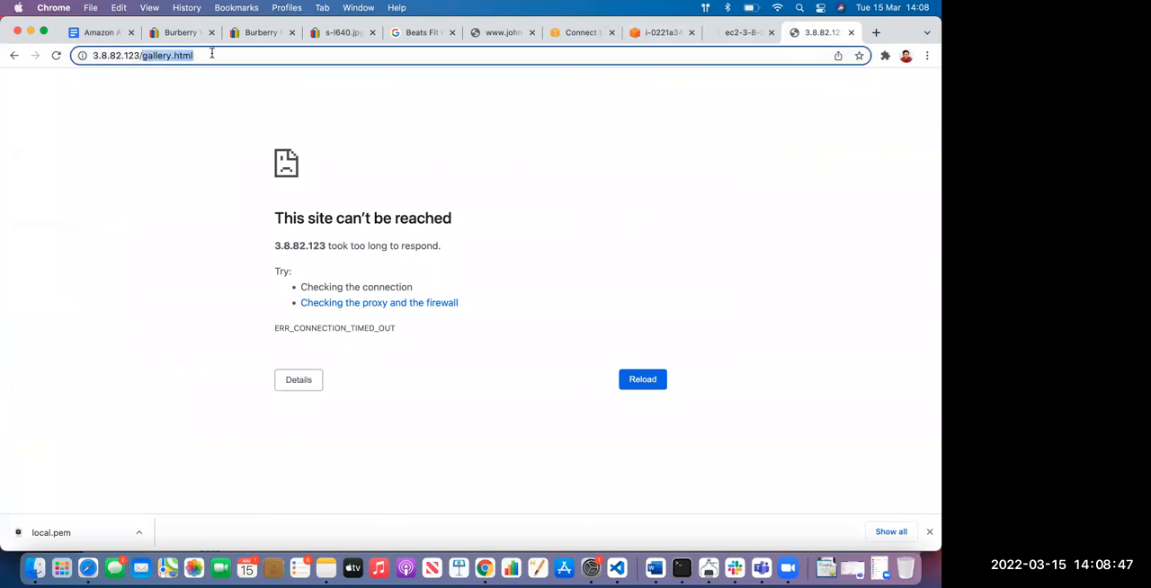
key(BackSpace)
key(Return)
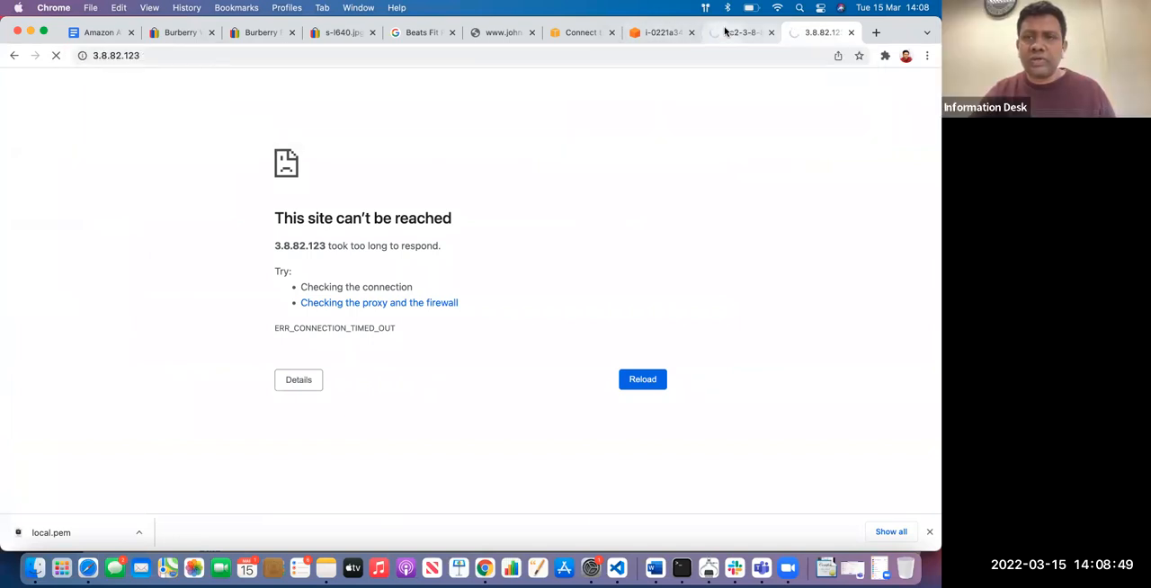
Return to the EC2 console's Connect to instance page and open the list of running instances from the EC2 dashboard
click(732, 33)
click(651, 33)
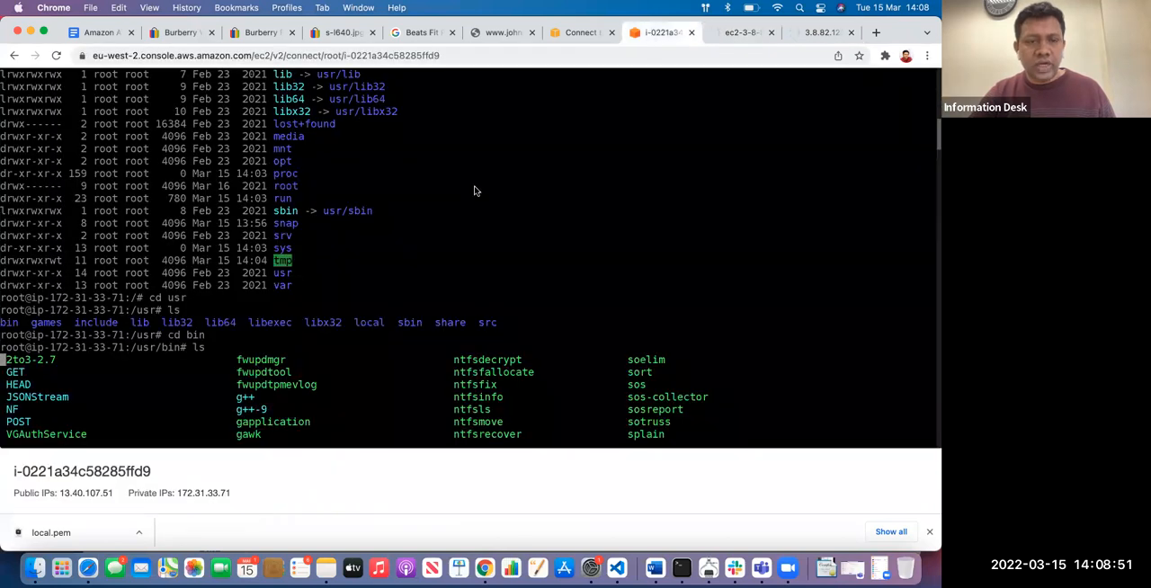
scroll(475, 191, up, 10)
click(575, 33)
scroll(467, 180, up, 2)
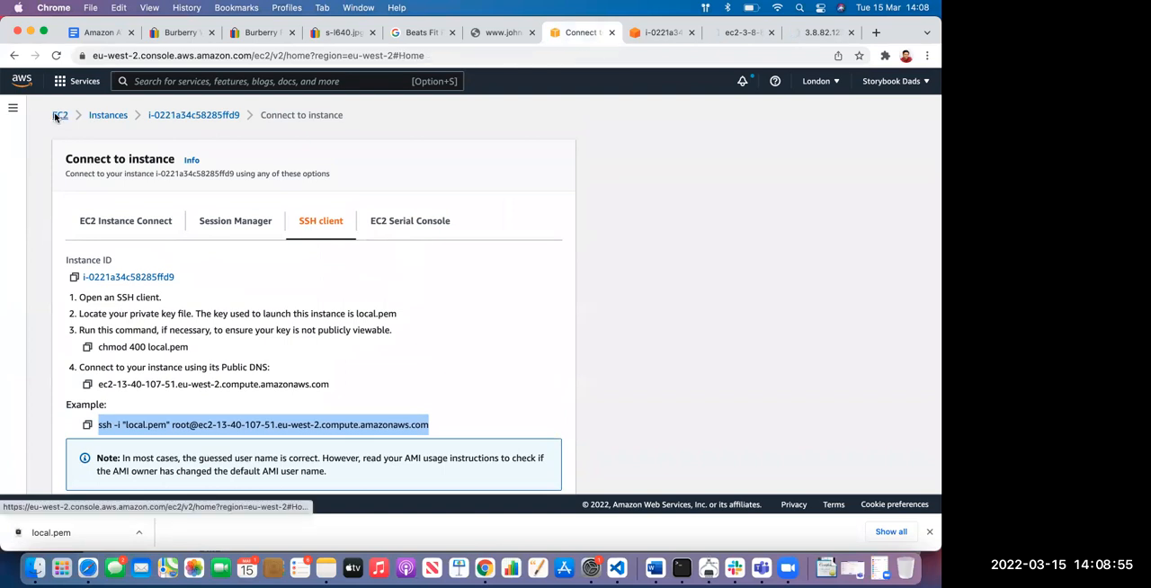
click(59, 115)
click(237, 197)
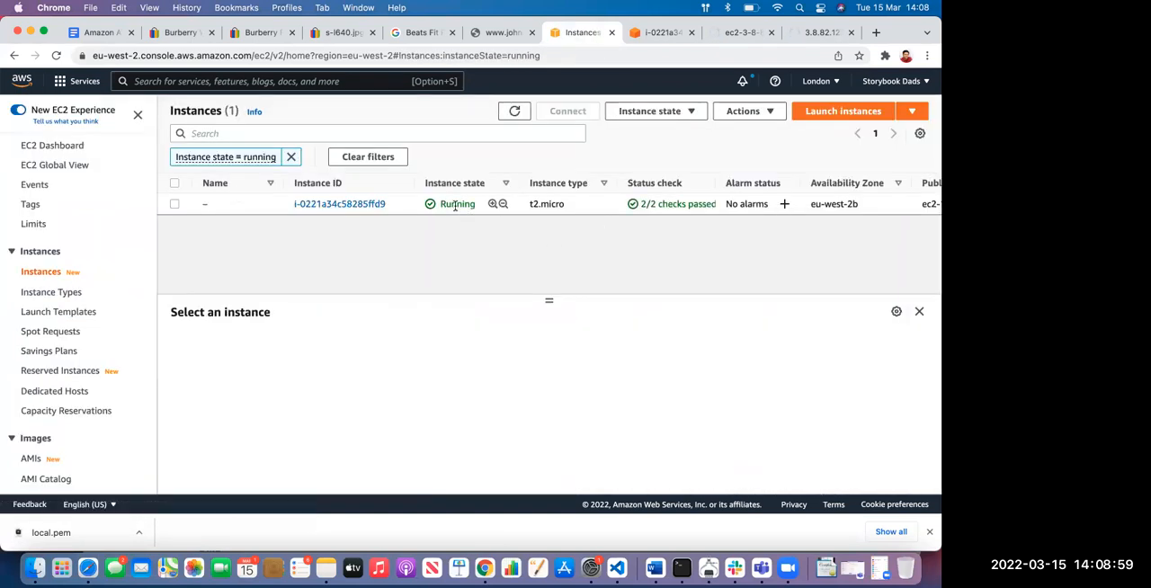
Select the running t2.micro instance to show its details
double_click(454, 204)
click(455, 261)
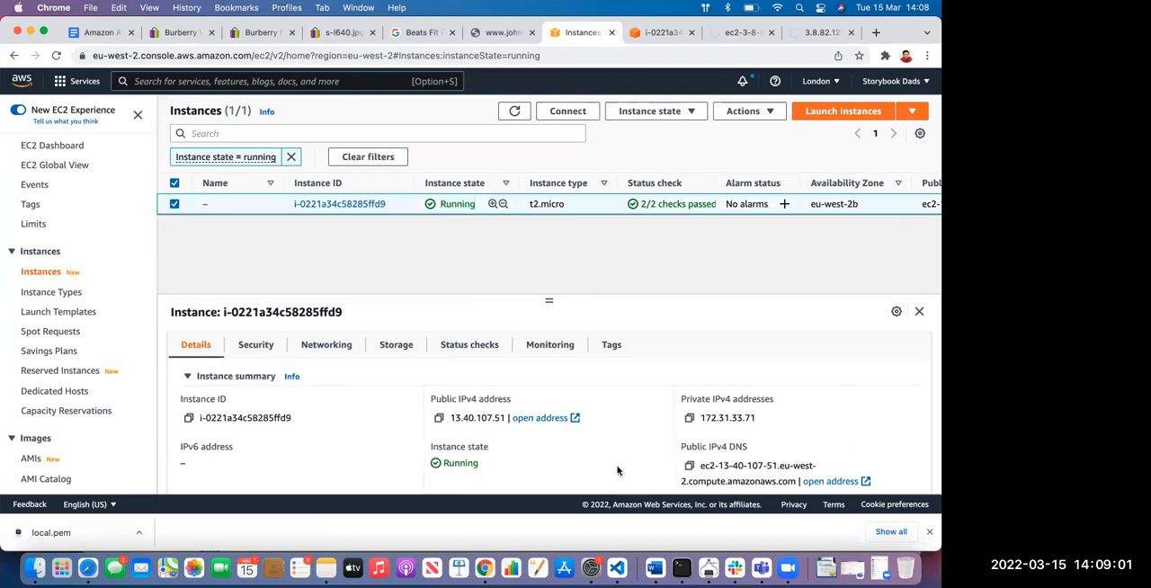
Retry the 3.8.82.123 page, check the old EC2 address and the instance's browser terminal, and return to the Instances list
click(818, 32)
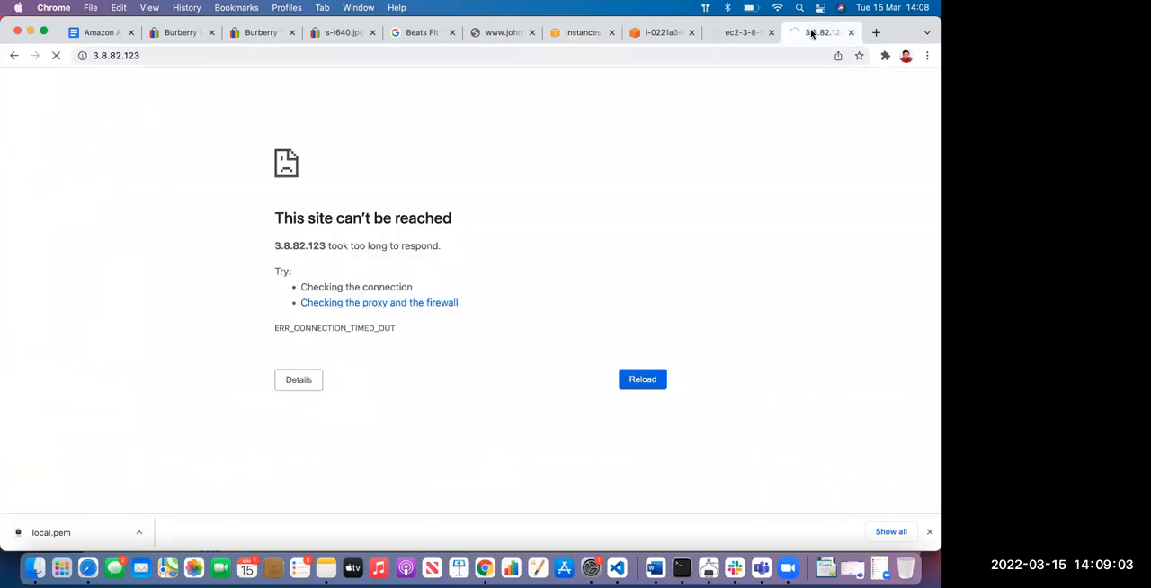
click(57, 59)
click(59, 61)
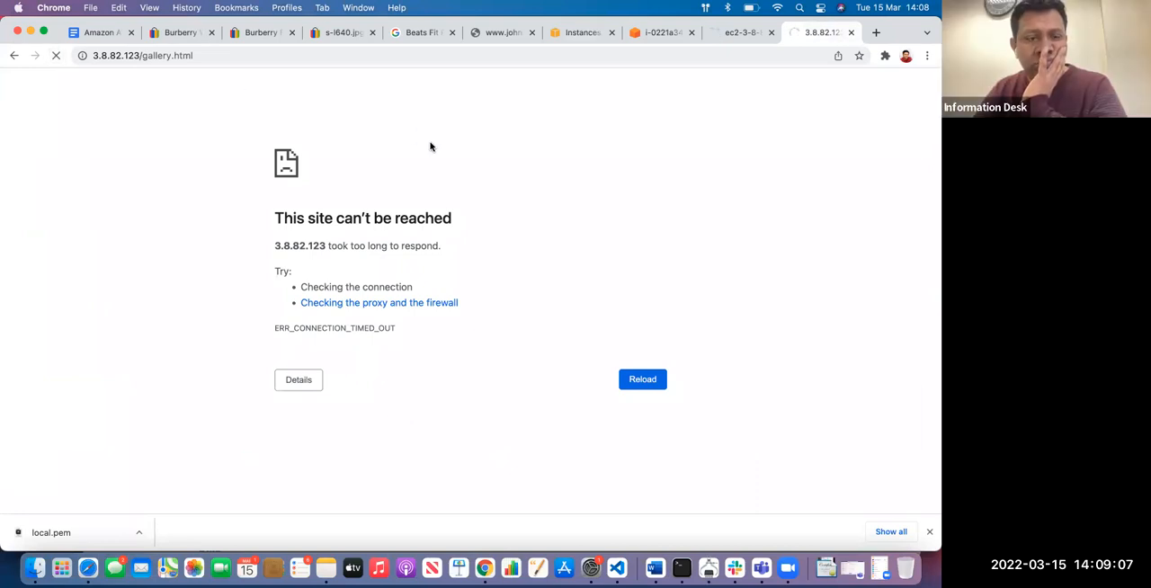
click(731, 33)
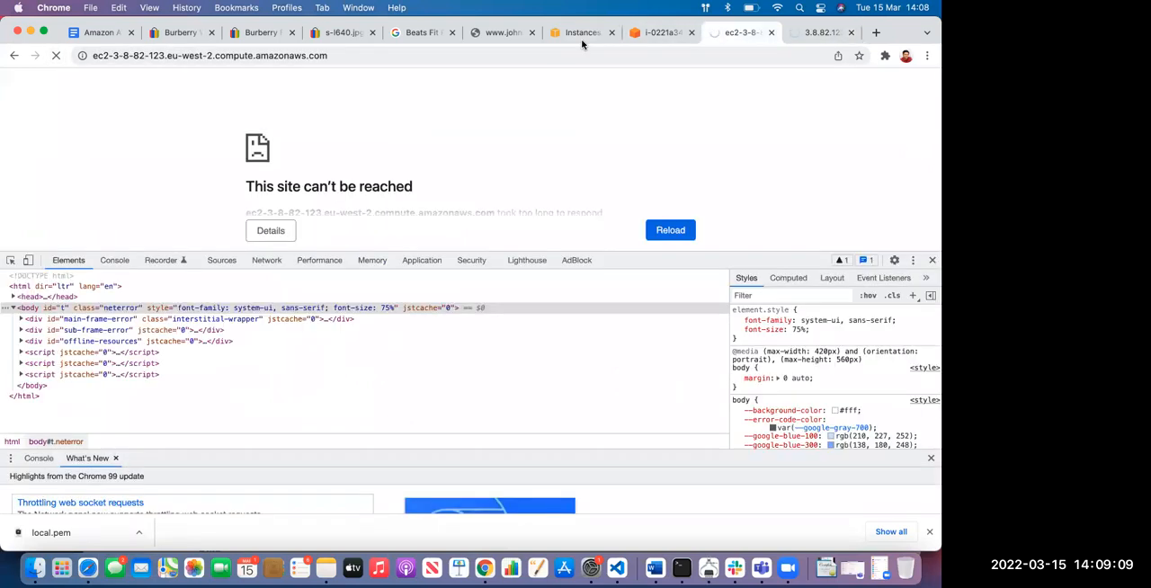
click(661, 33)
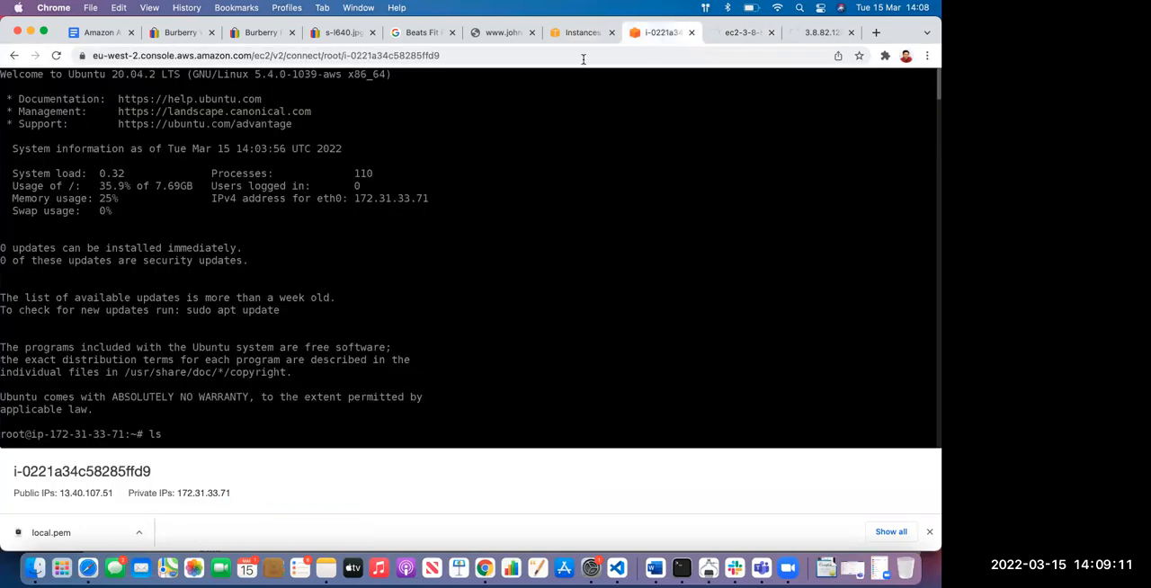
click(583, 34)
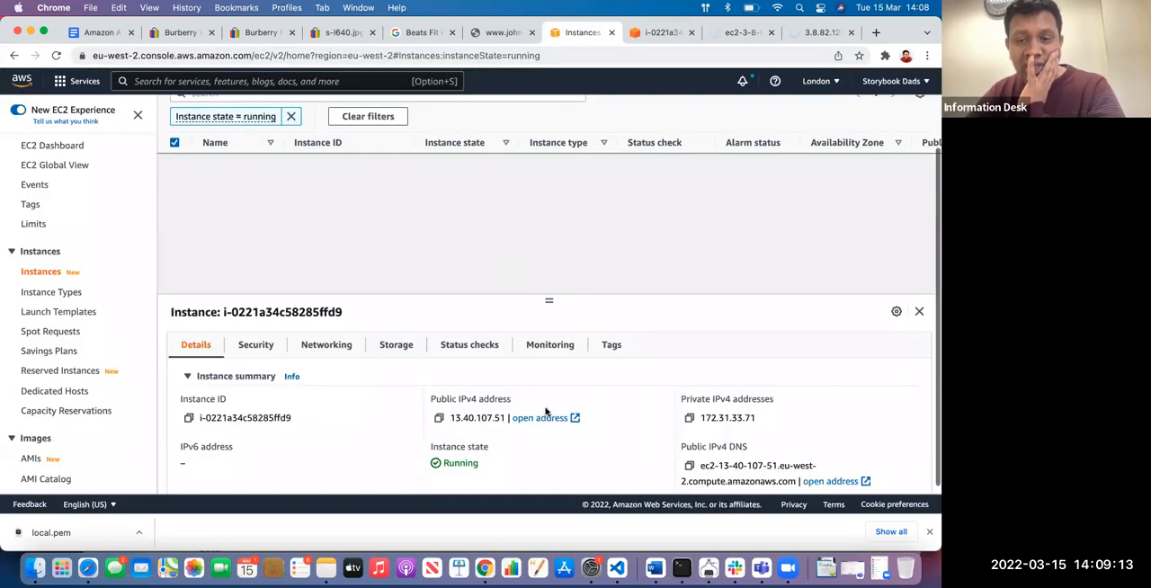
Open the instance's public IPv4 address and reload 13.40.107.51 over HTTP instead of HTTPS
click(540, 418)
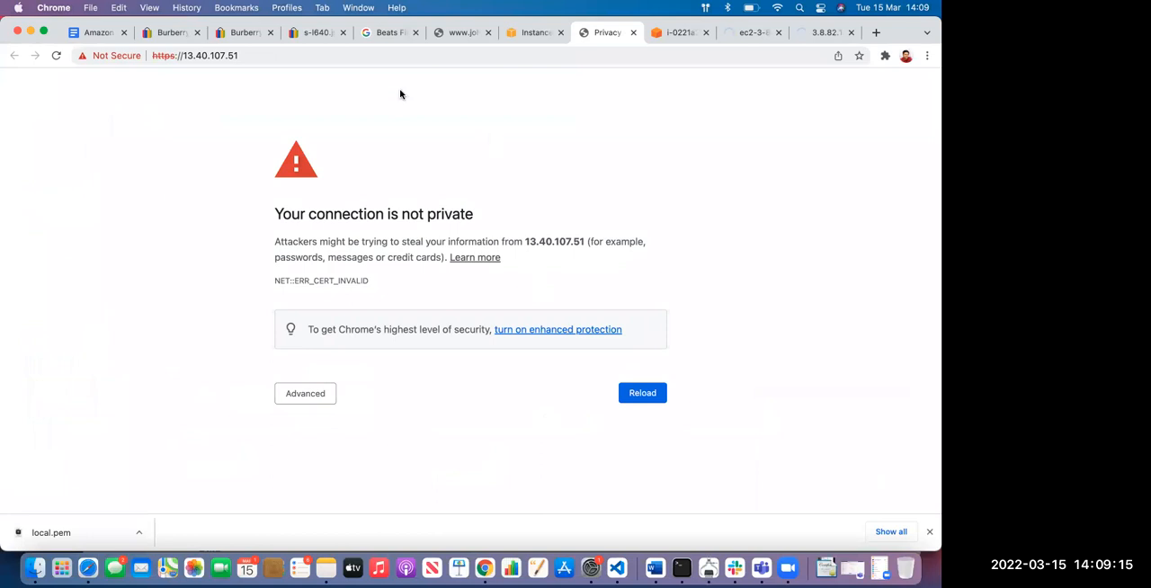
click(184, 54)
click(183, 54)
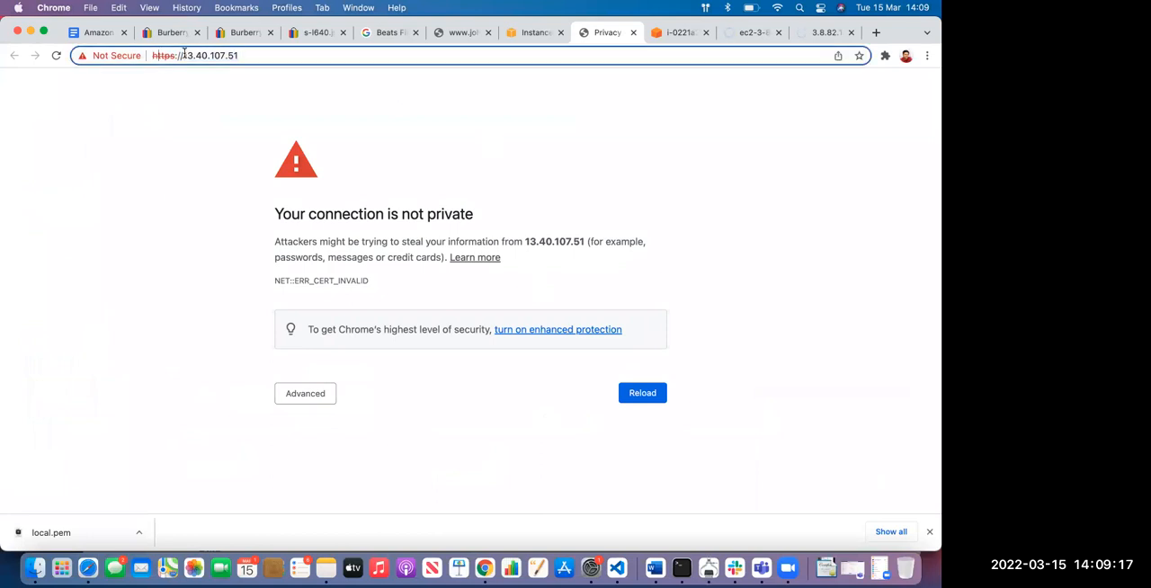
key(Right)
key(Right)
key(Right)
key(Right)
key(BackSpace)
key(Return)
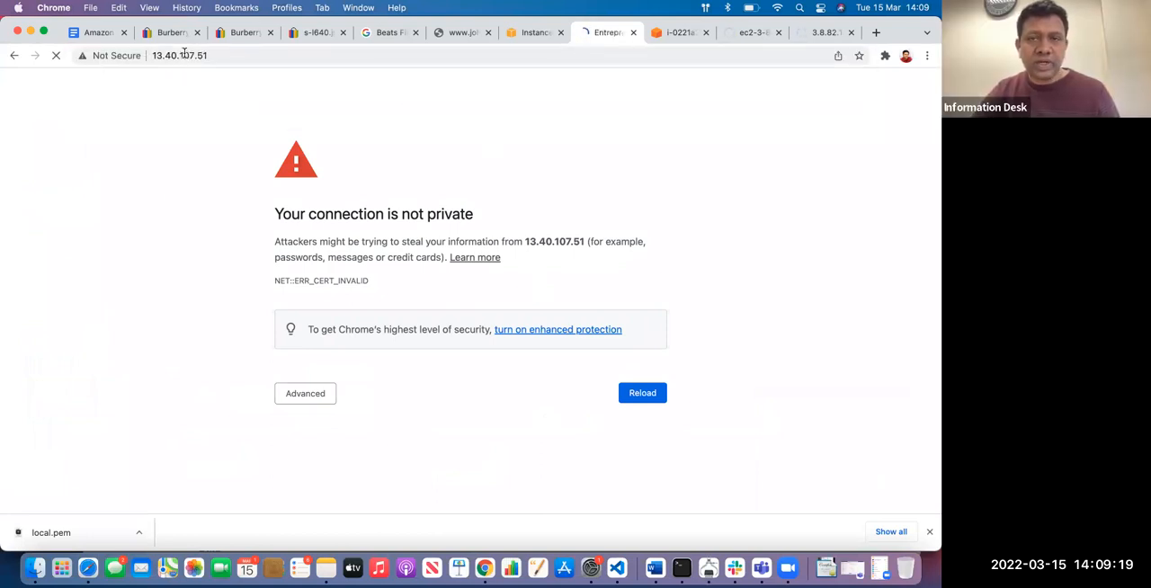
Inspect the HTML element of the third speaker's missing portrait in the Speakers section
scroll(288, 216, down, 3)
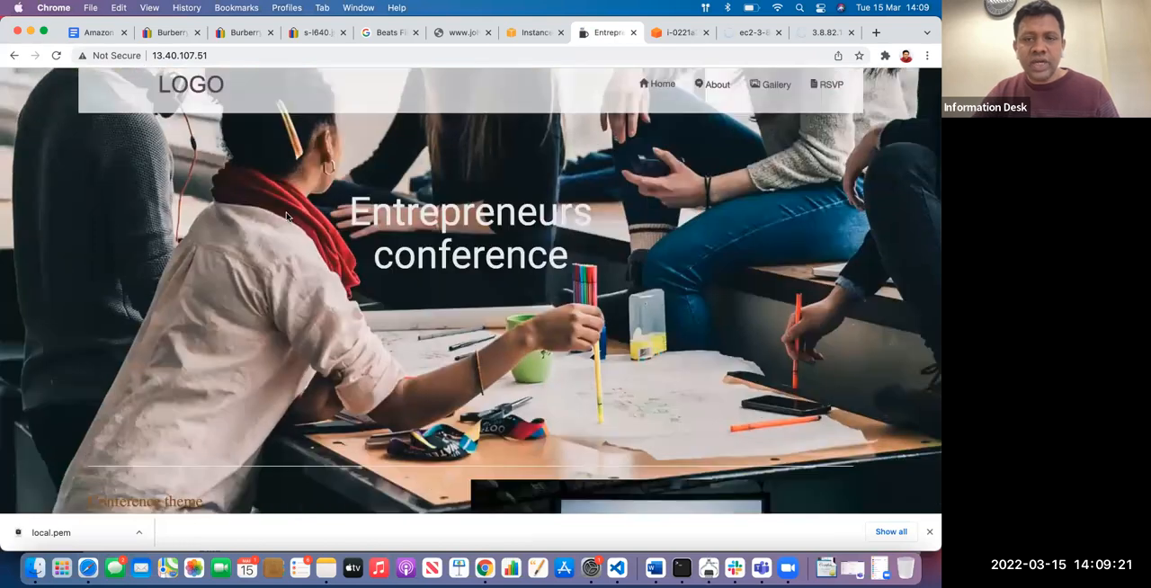
scroll(288, 217, down, 10)
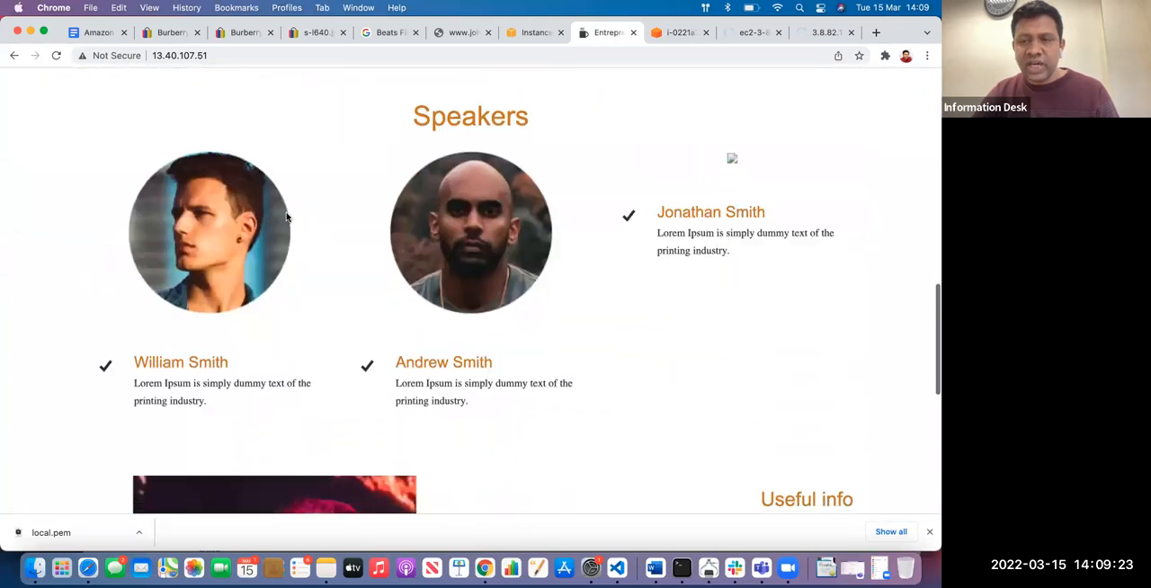
right_click(731, 163)
click(761, 304)
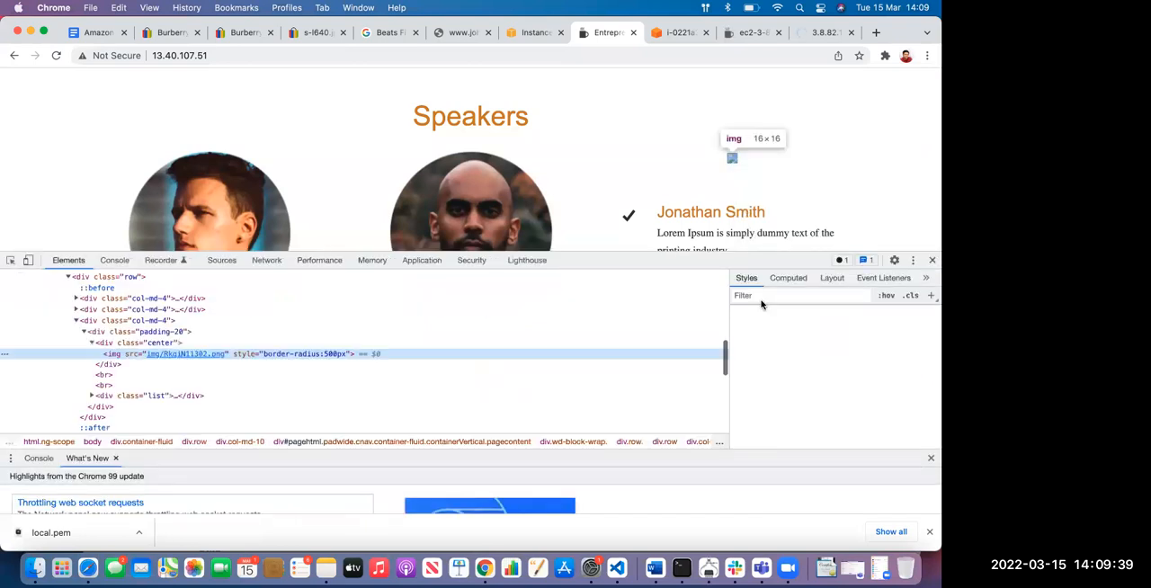
Record the page reload's network requests, filter them to images, and examine the headers of the RkqiN11302.png request
click(267, 260)
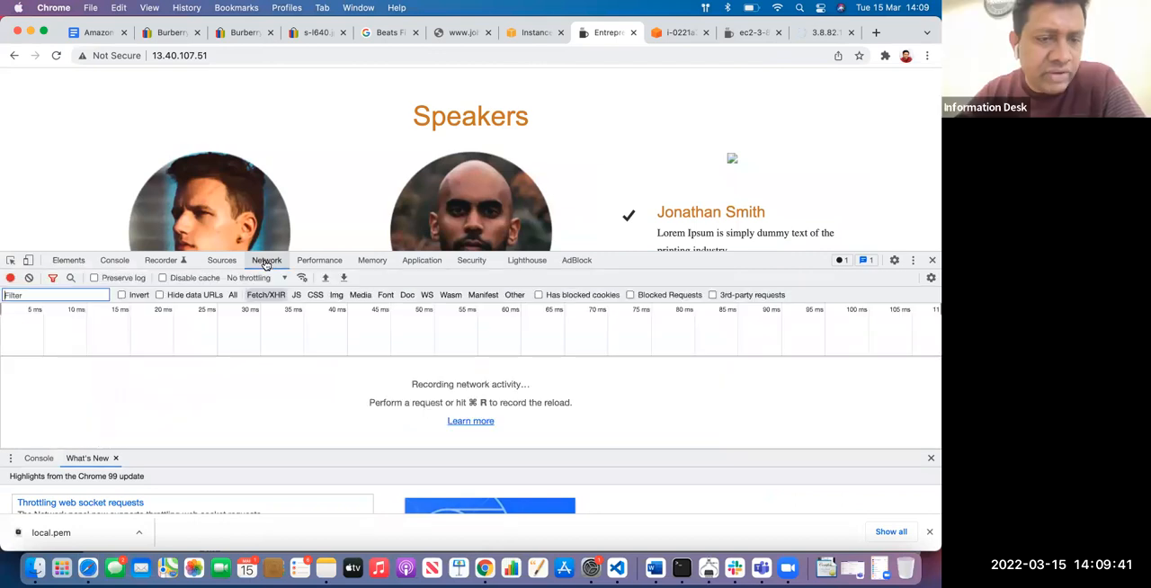
click(55, 55)
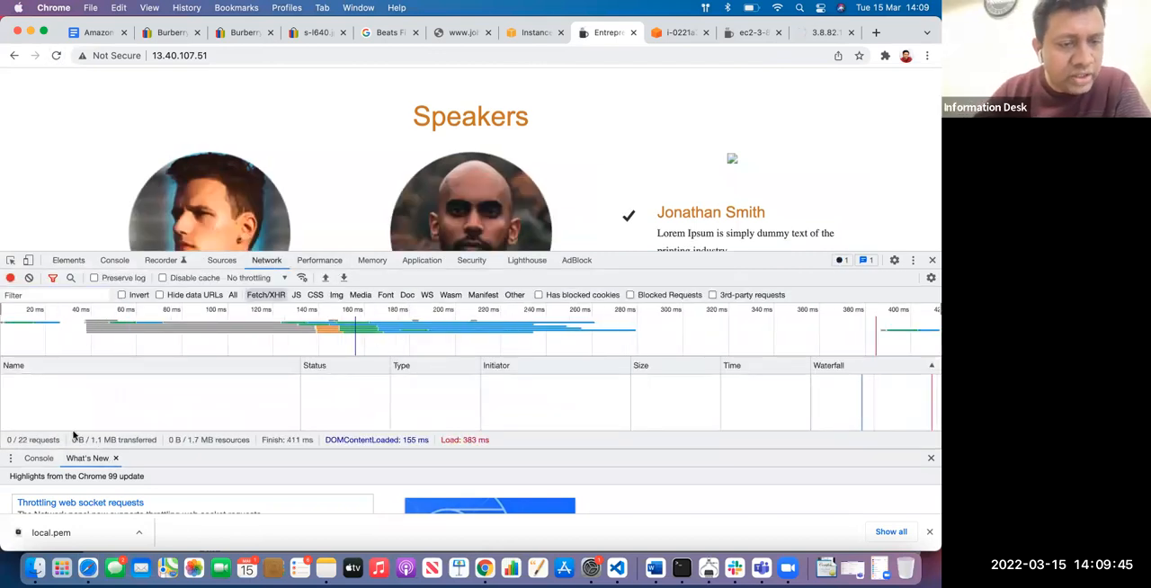
scroll(208, 331, up, 2)
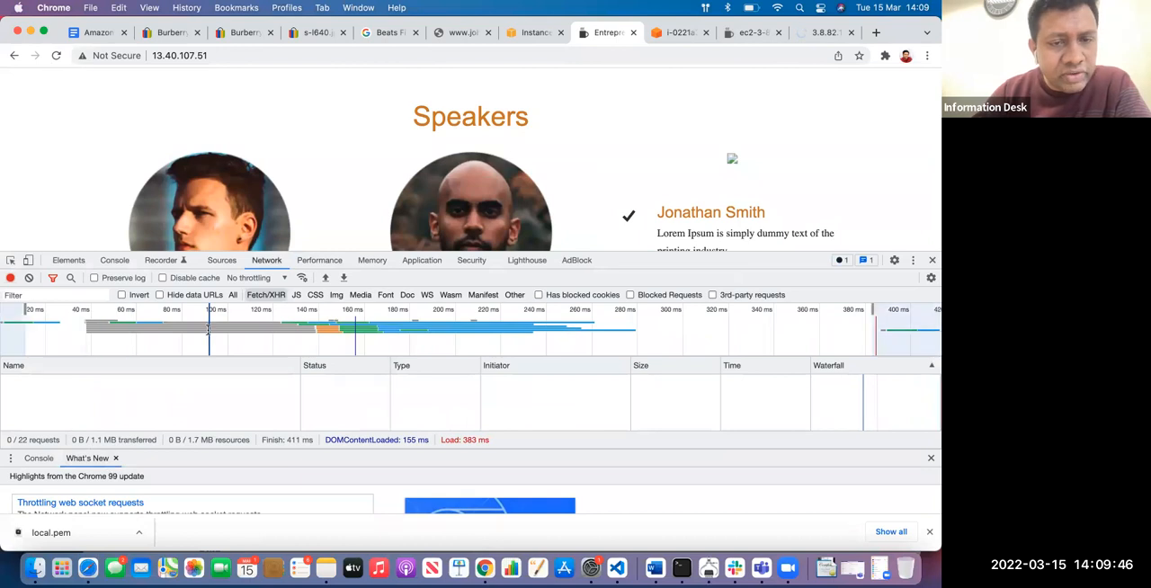
click(335, 295)
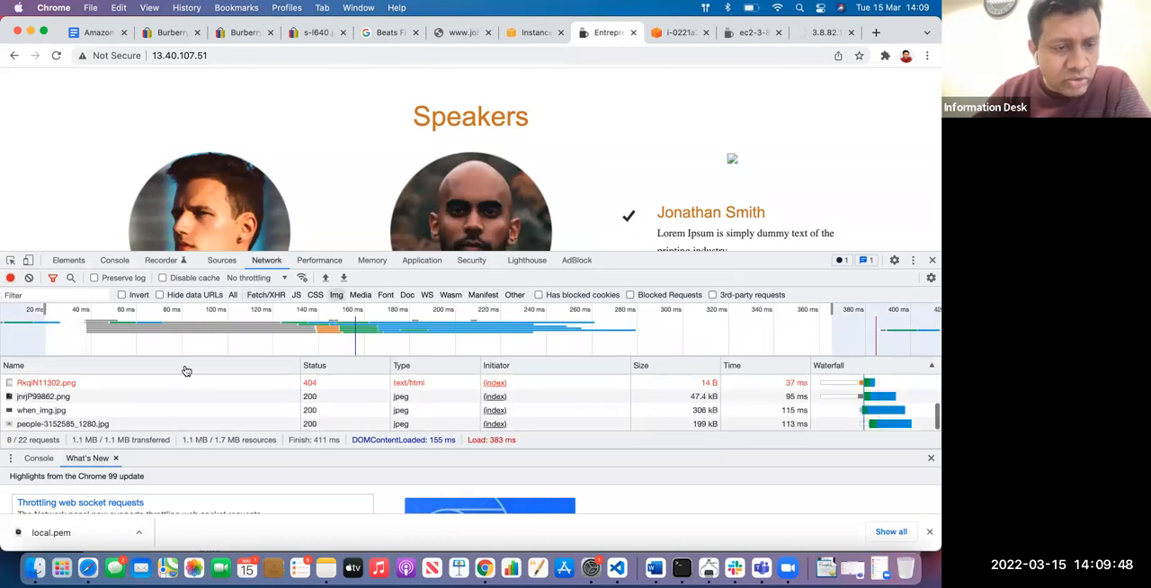
click(56, 385)
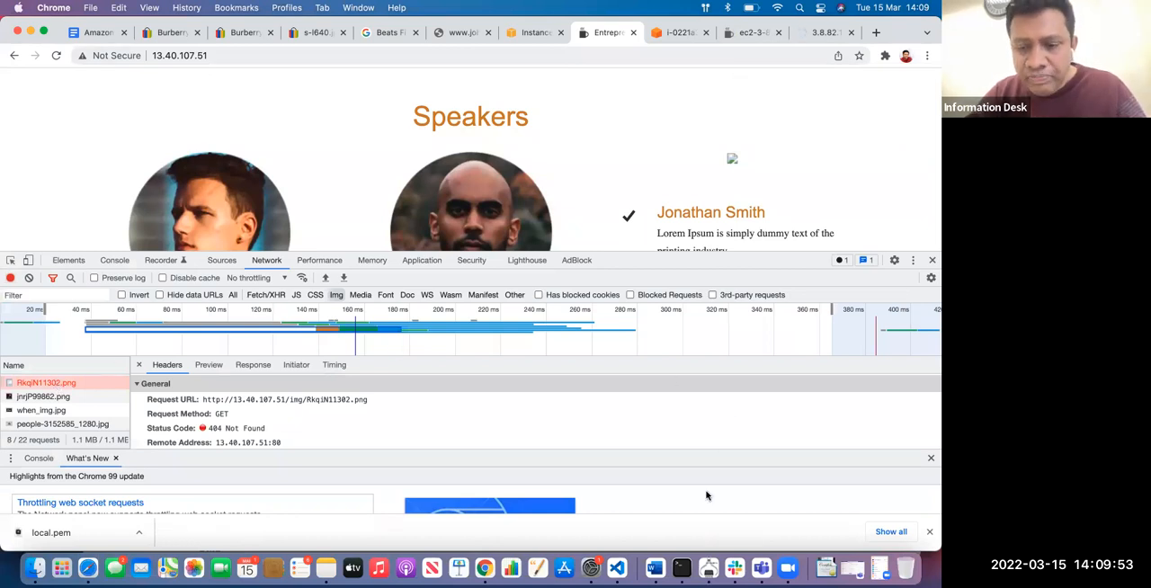
Switch to Terminal and review the img folder's file listing, leaving the command prompt empty
click(680, 568)
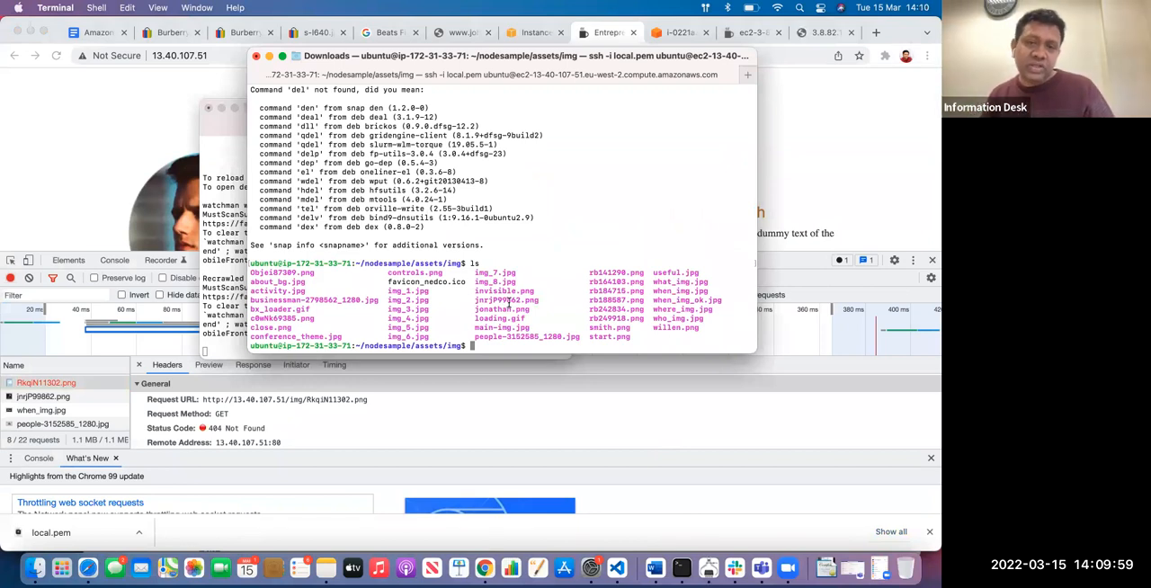
text(cd)
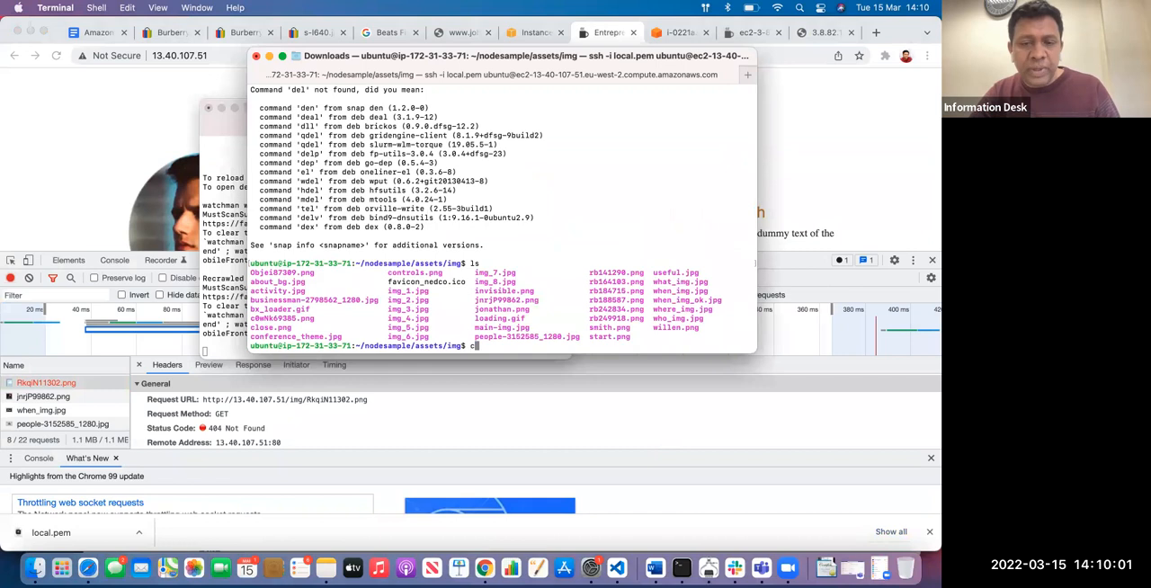
key(BackSpace)
key(BackSpace)
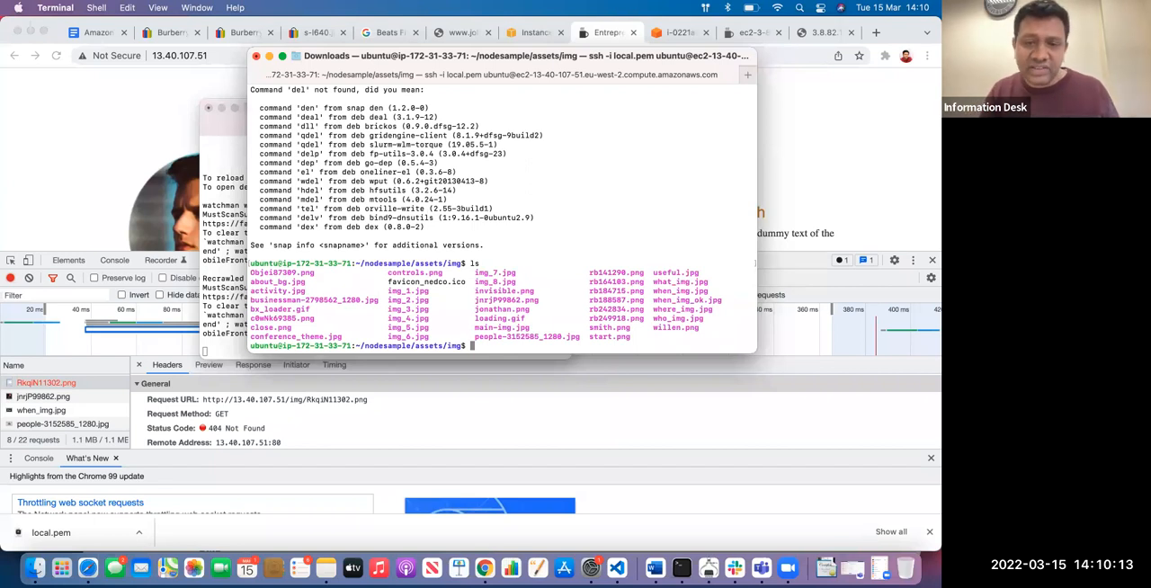
Return to the conference website in Chrome and close the developer tools
click(793, 164)
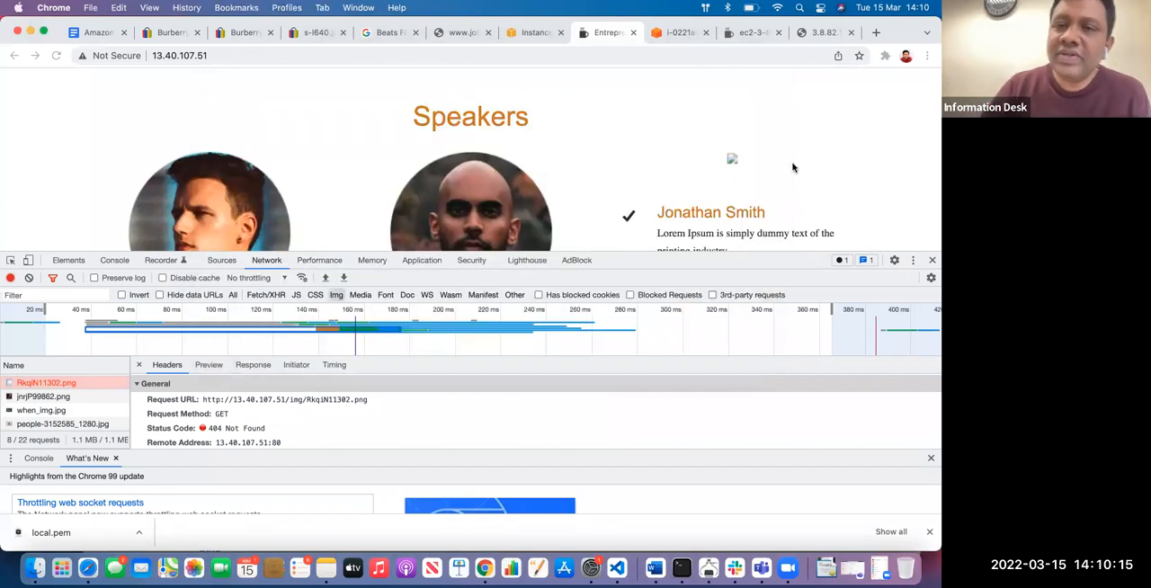
click(674, 36)
click(610, 37)
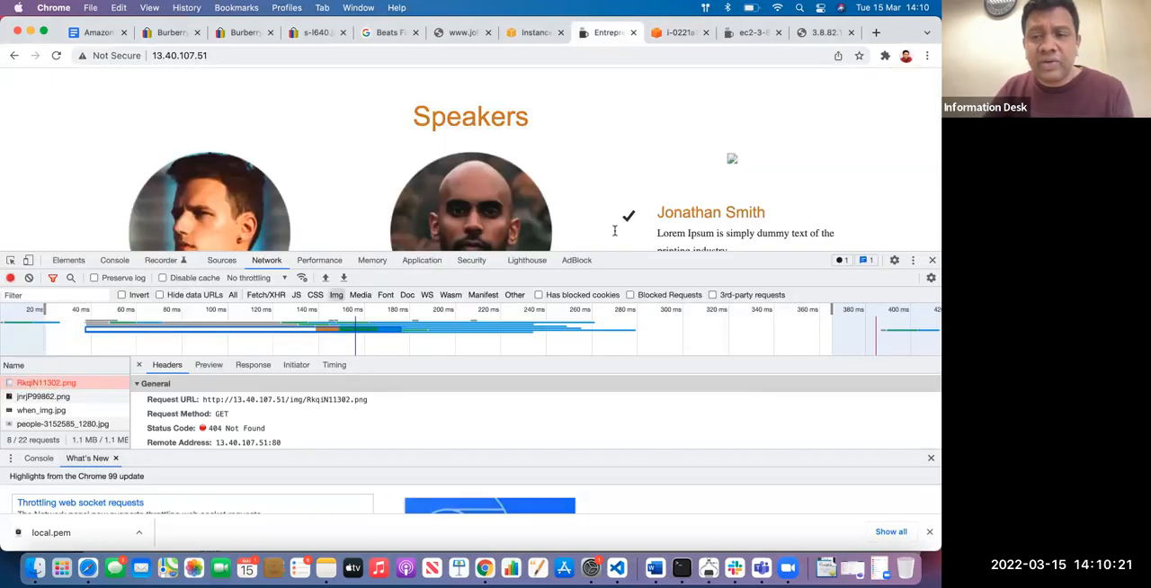
click(931, 260)
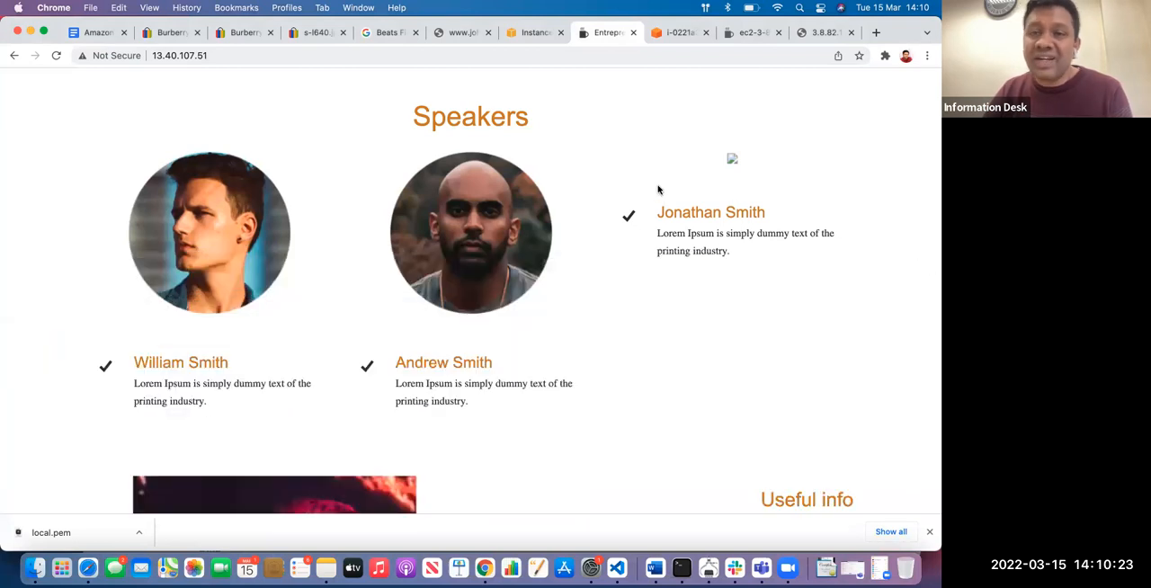
Check the Instances page and Terminal, then review the Amazon AWs document's server and software engineer lists, highlighting DEVELOPMENT
click(526, 34)
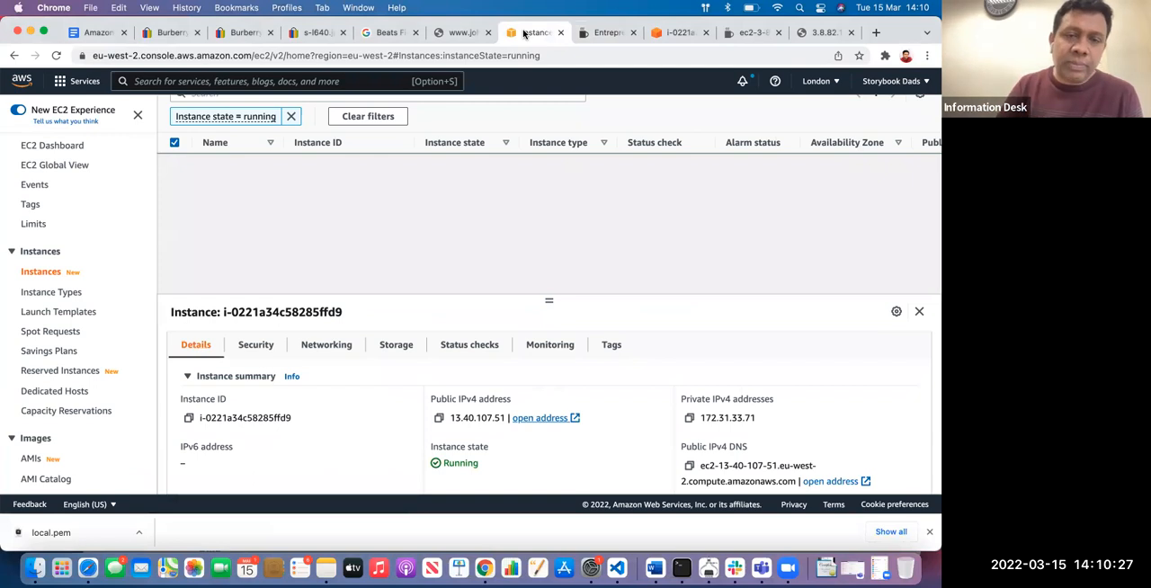
click(681, 568)
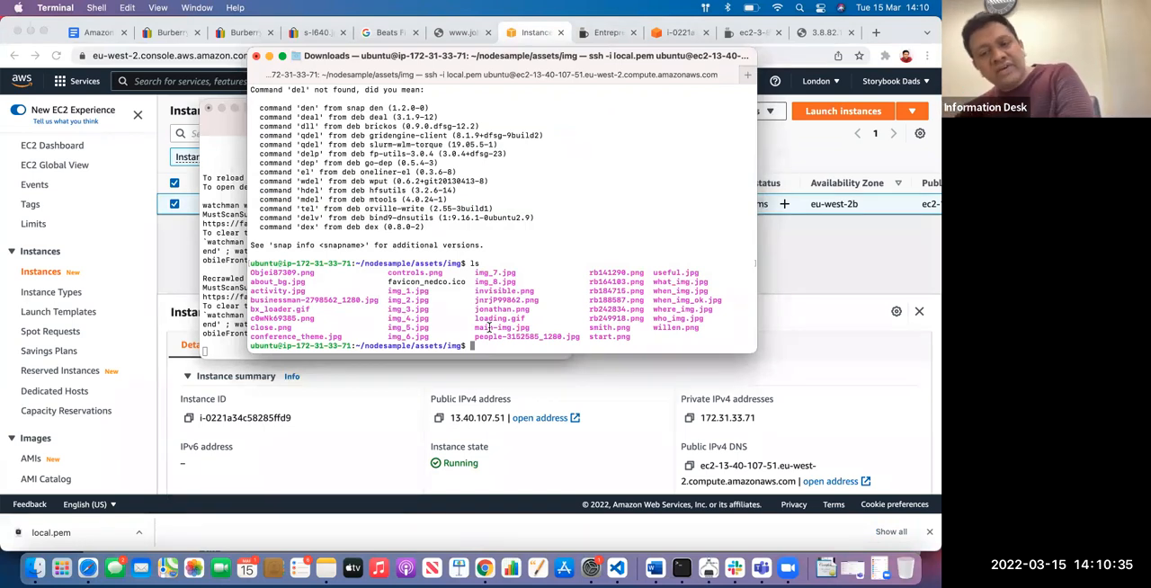
click(103, 34)
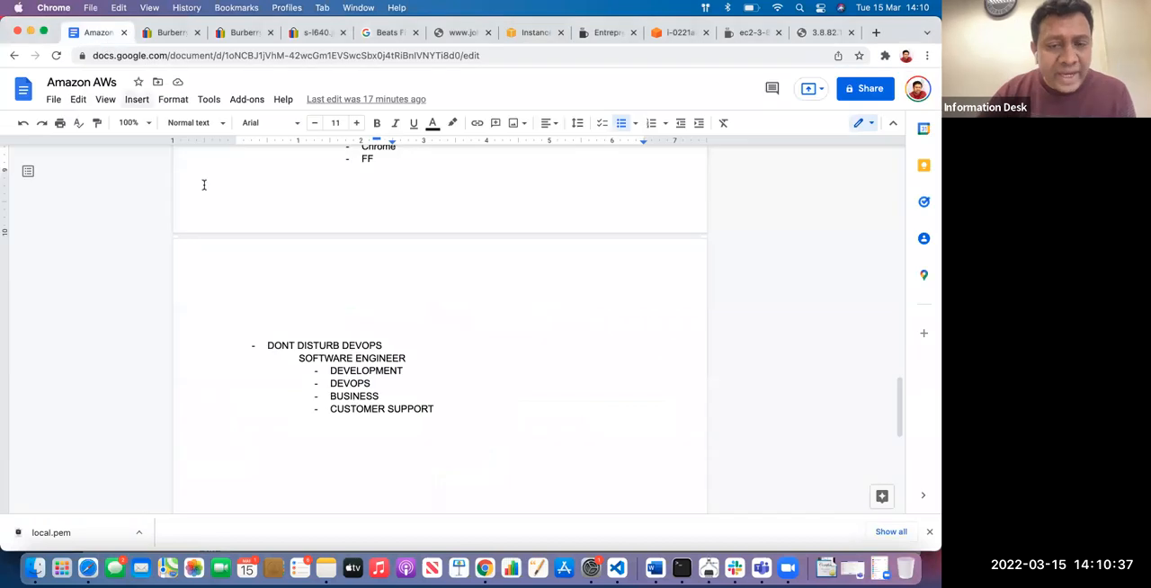
drag(404, 370, 329, 368)
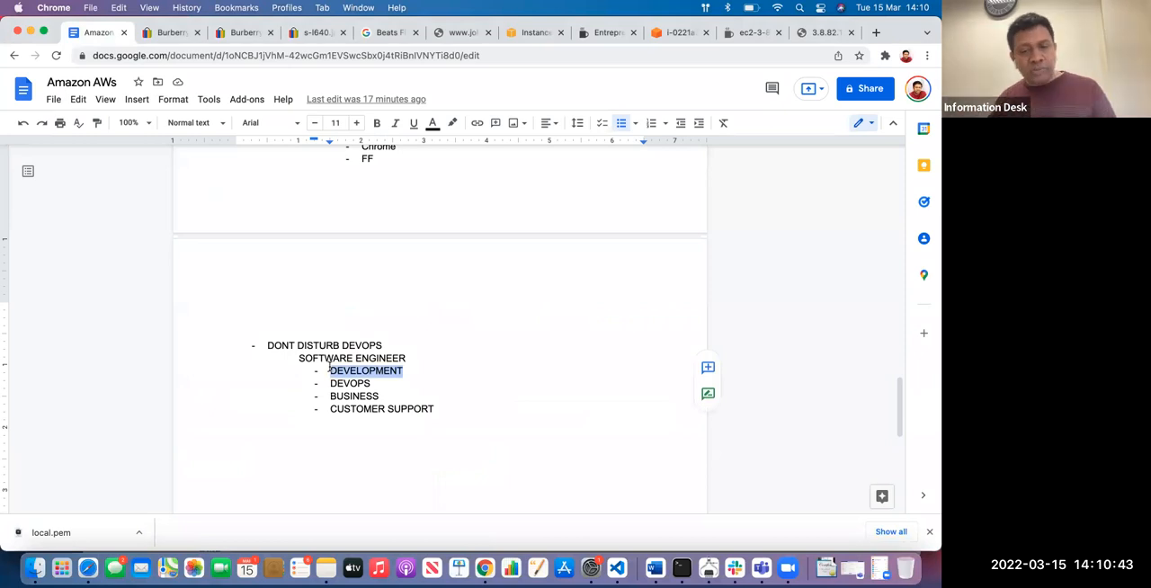
scroll(329, 369, up, 3)
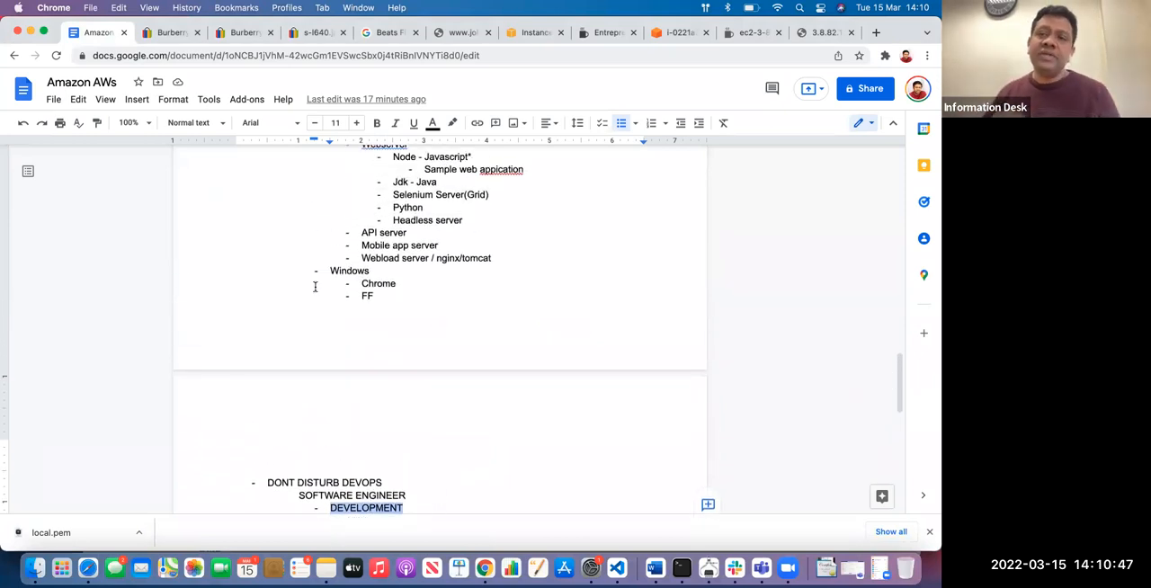
Return to the EC2 Instances page, reopen EC2 from the recently visited services, and dismiss the welcome message
click(681, 33)
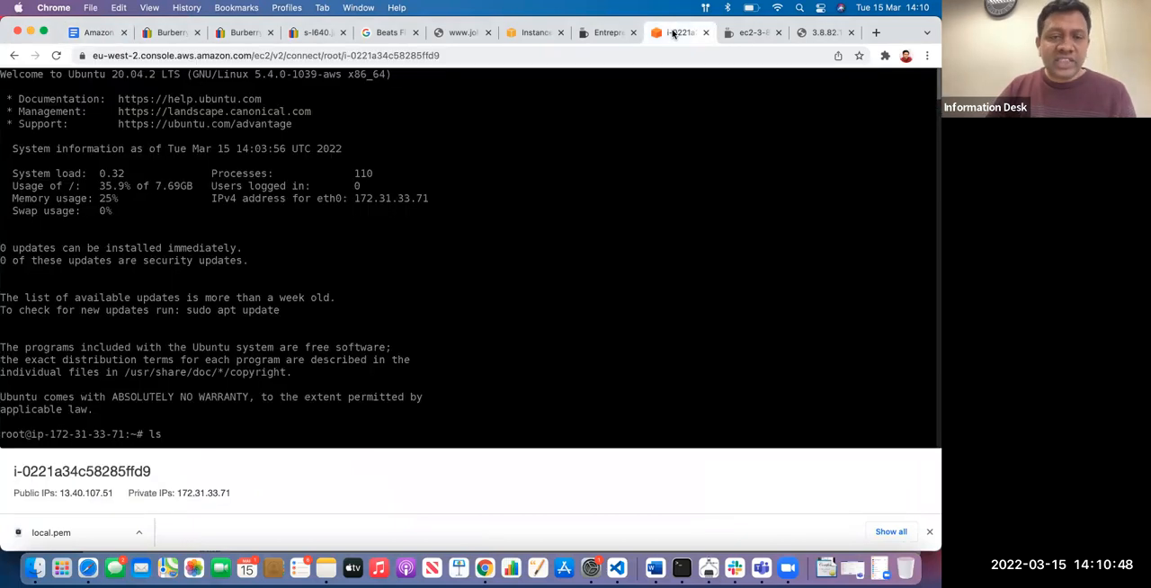
click(536, 33)
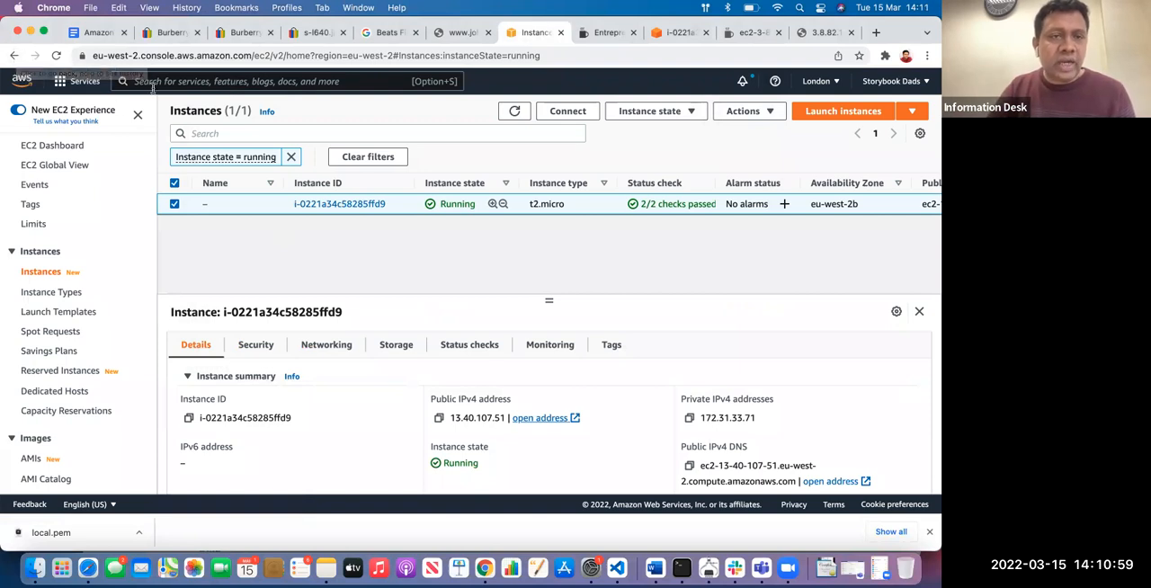
click(66, 84)
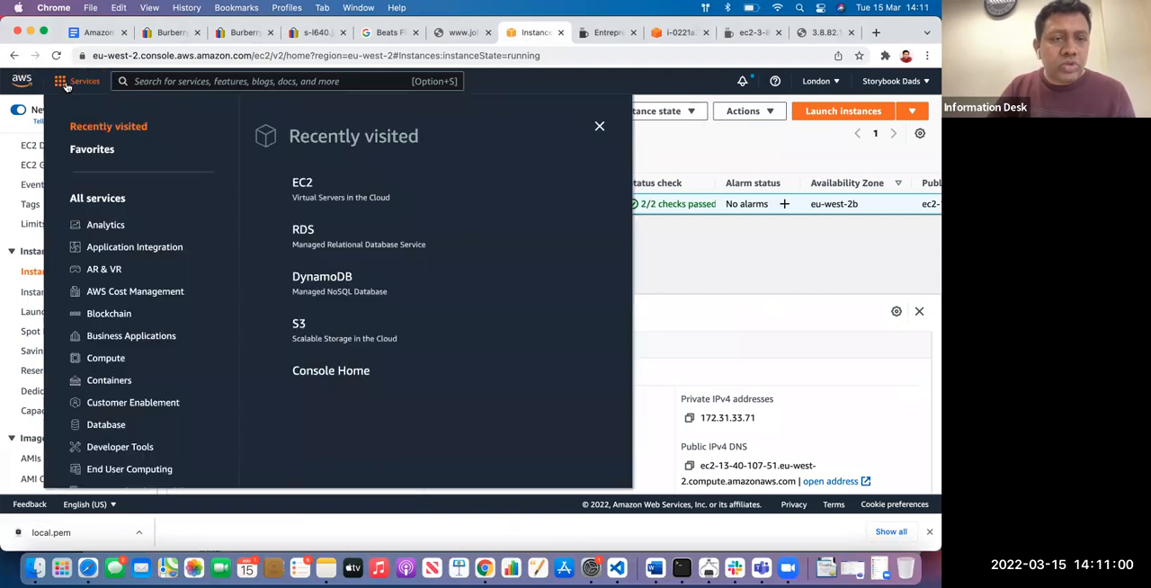
click(305, 187)
click(521, 242)
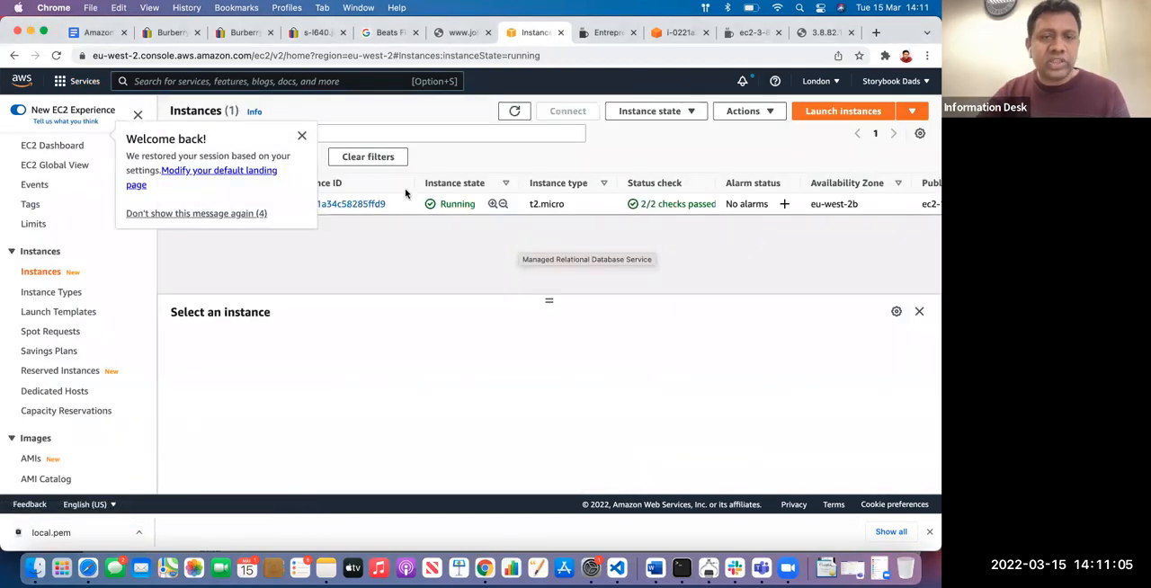
click(301, 135)
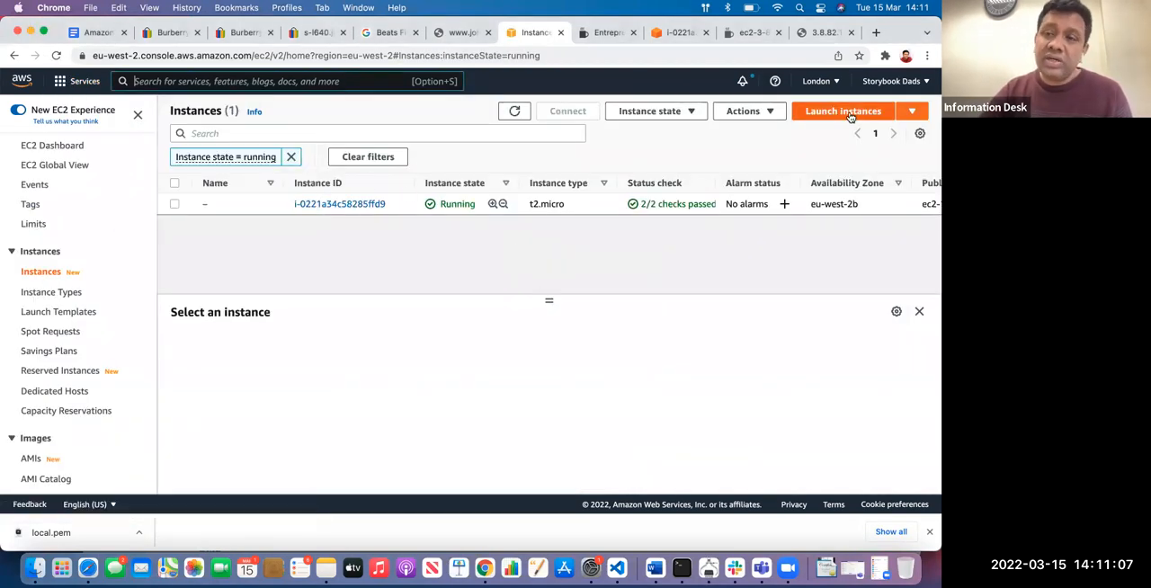
Start launching a new instance, search the machine images for sample, and open the AWS Marketplace results
click(913, 115)
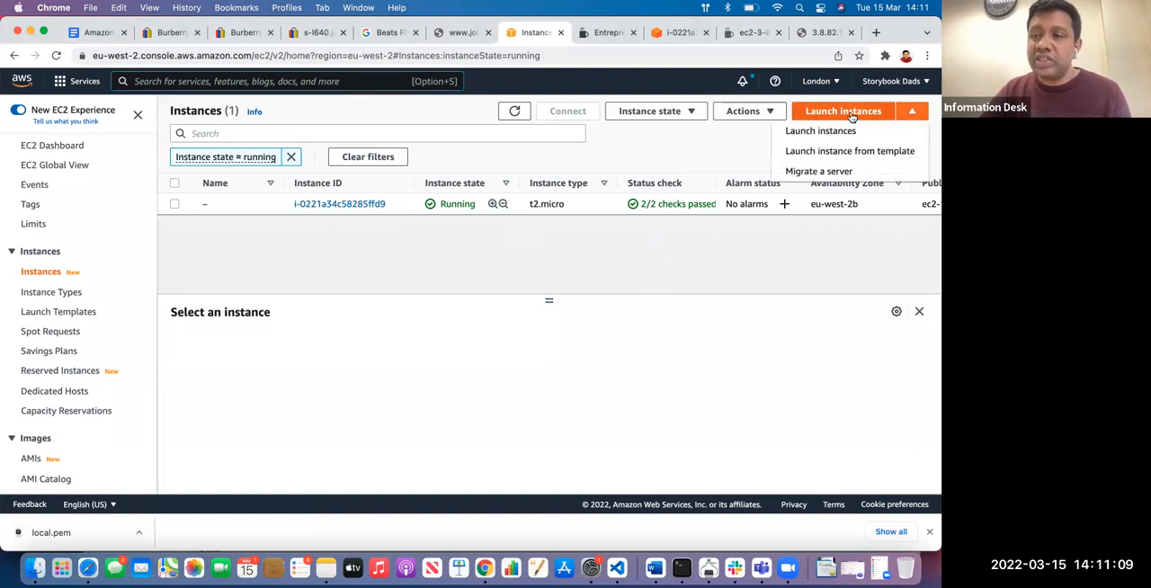
click(861, 112)
click(293, 279)
text(sample)
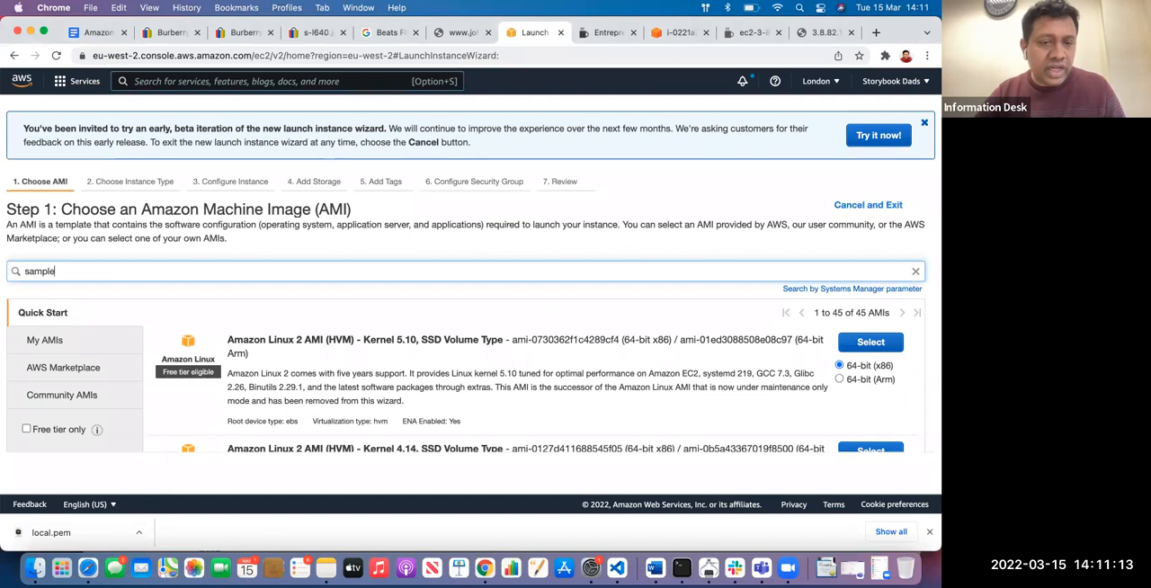
scroll(389, 267, down, 3)
scroll(193, 255, up, 3)
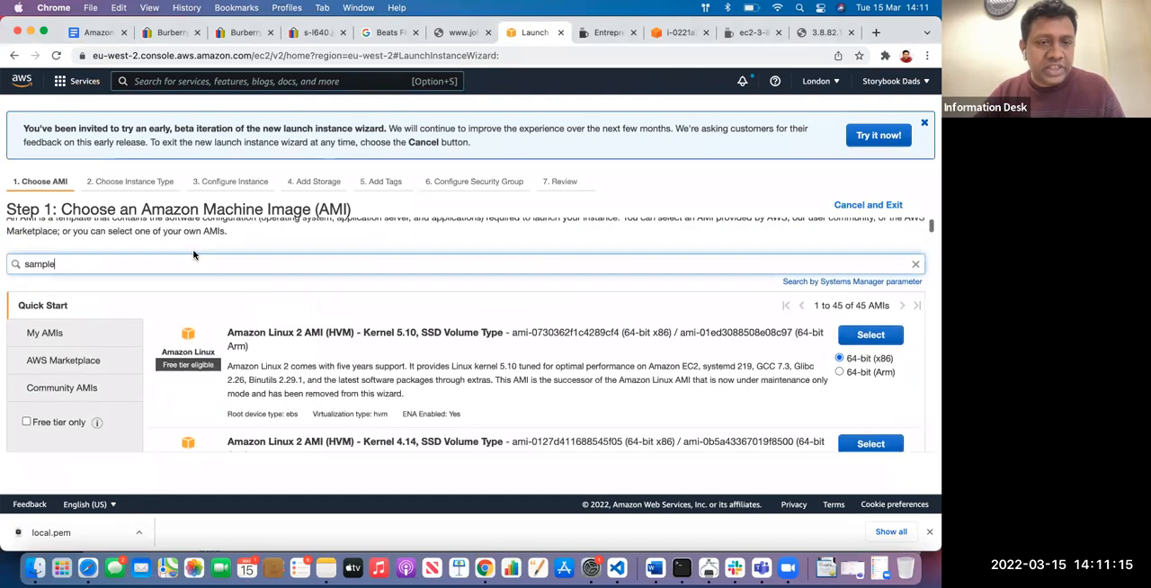
key(Return)
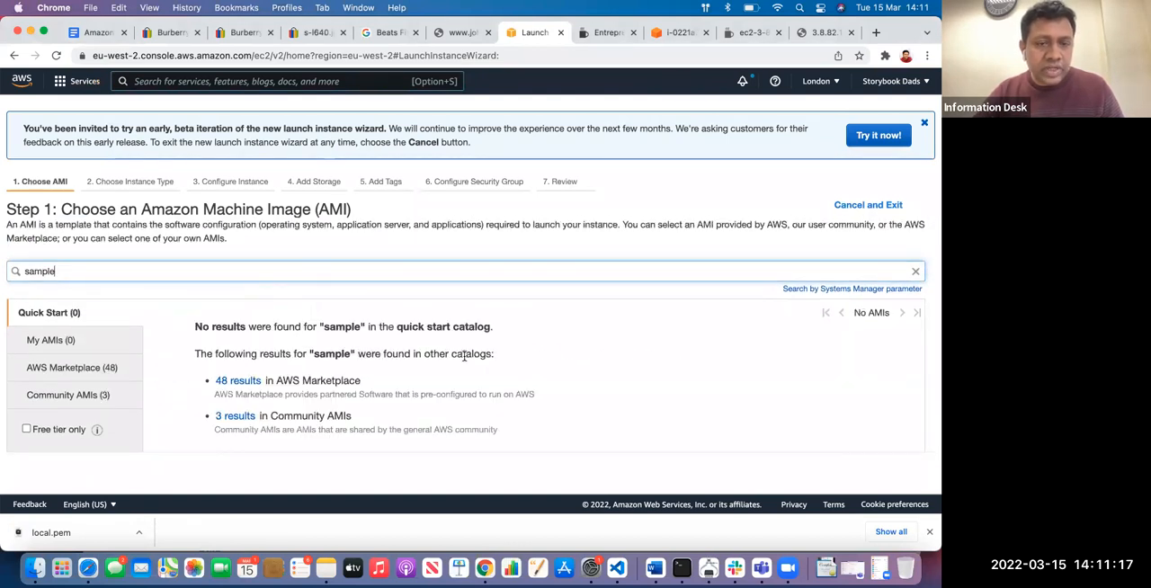
click(238, 373)
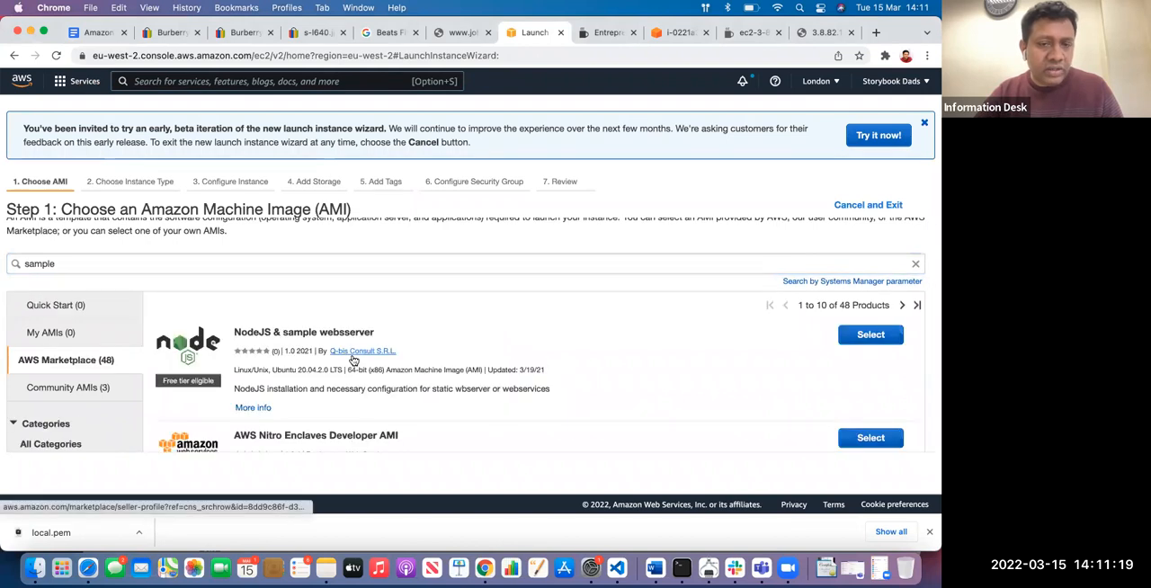
Copy the NodeJS & sample websserver title into the Amazon AWs document below CUSTOMER SUPPORT and add blank lines after it
scroll(270, 324, down, 2)
drag(234, 287, 382, 293)
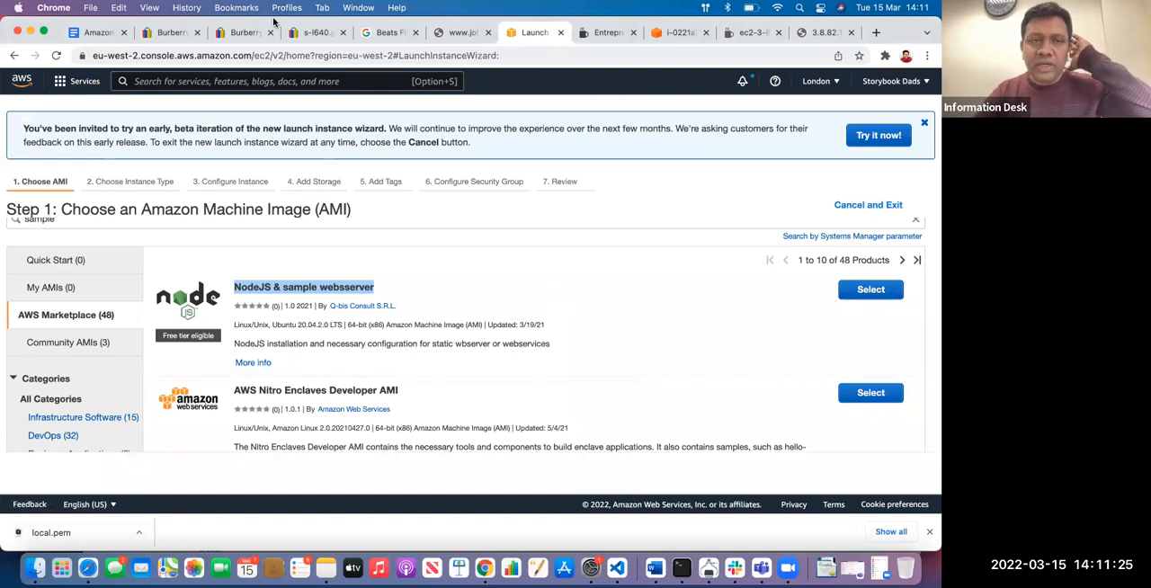
click(98, 32)
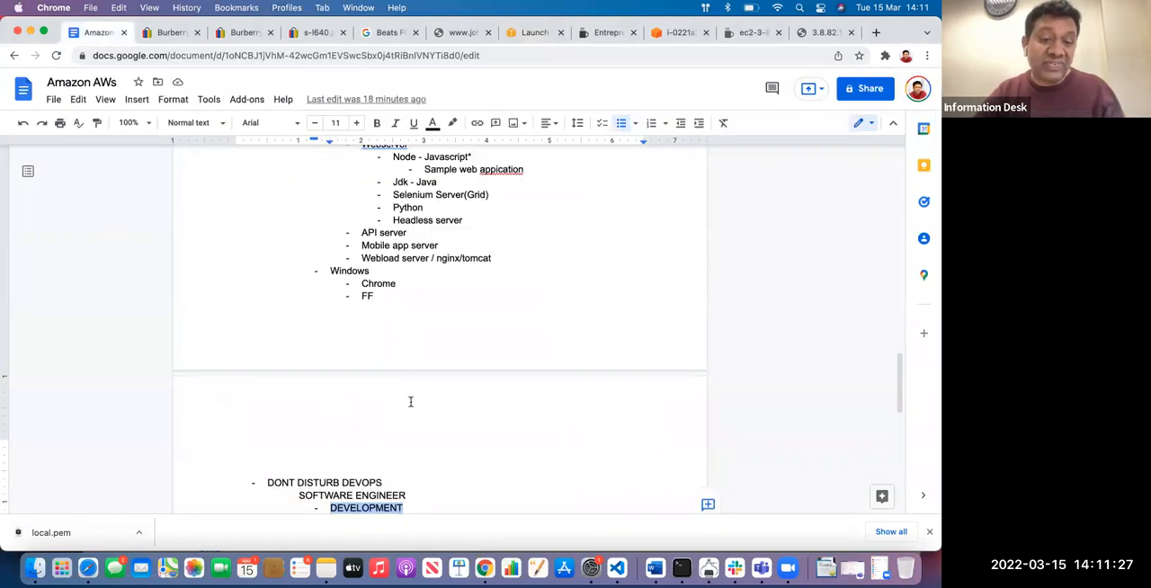
scroll(410, 402, down, 3)
click(299, 422)
text(NodeJS & sample websserver)
key(Return)
key(Return)
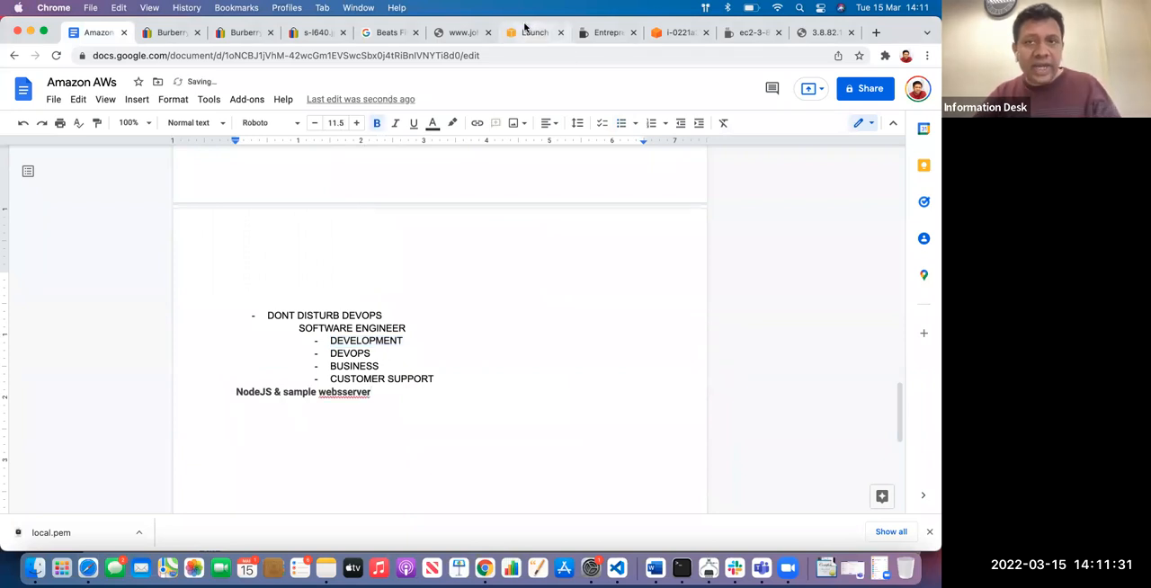
Check the instance's browser terminal session, then leave the launch wizard and return to the running instances list
click(528, 32)
click(676, 32)
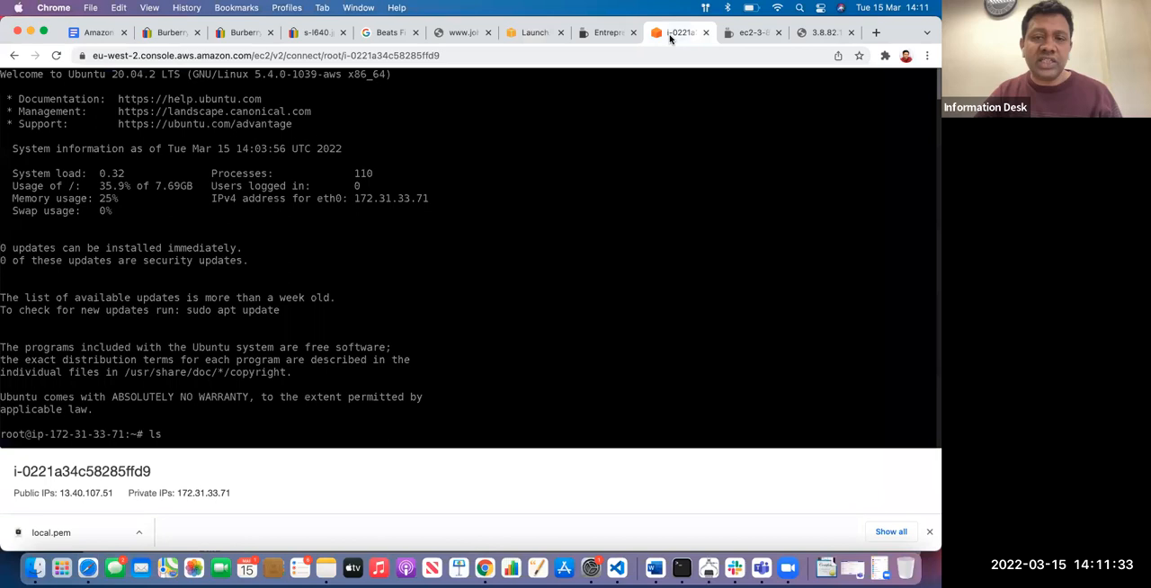
click(530, 33)
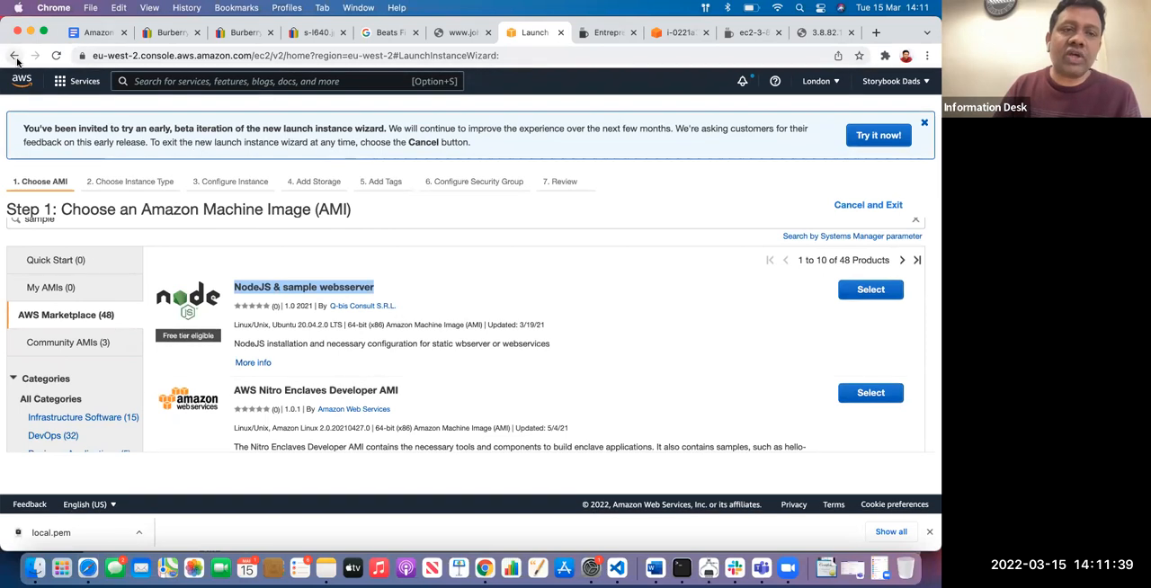
click(14, 56)
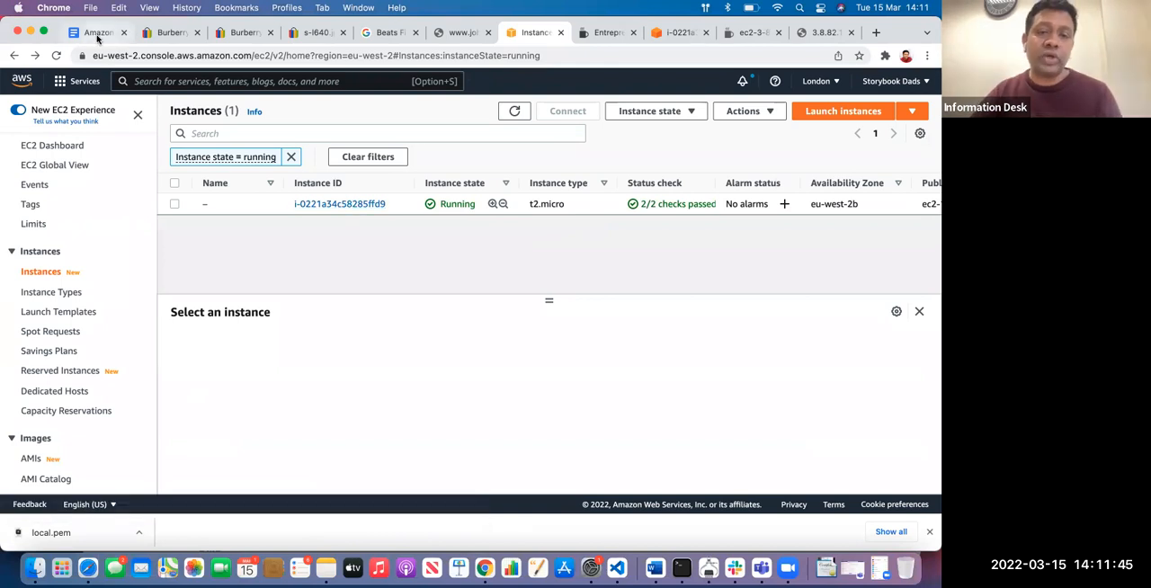
Return to the Amazon AWs document and review it from the AWS Services overview to the software engineer list
click(98, 34)
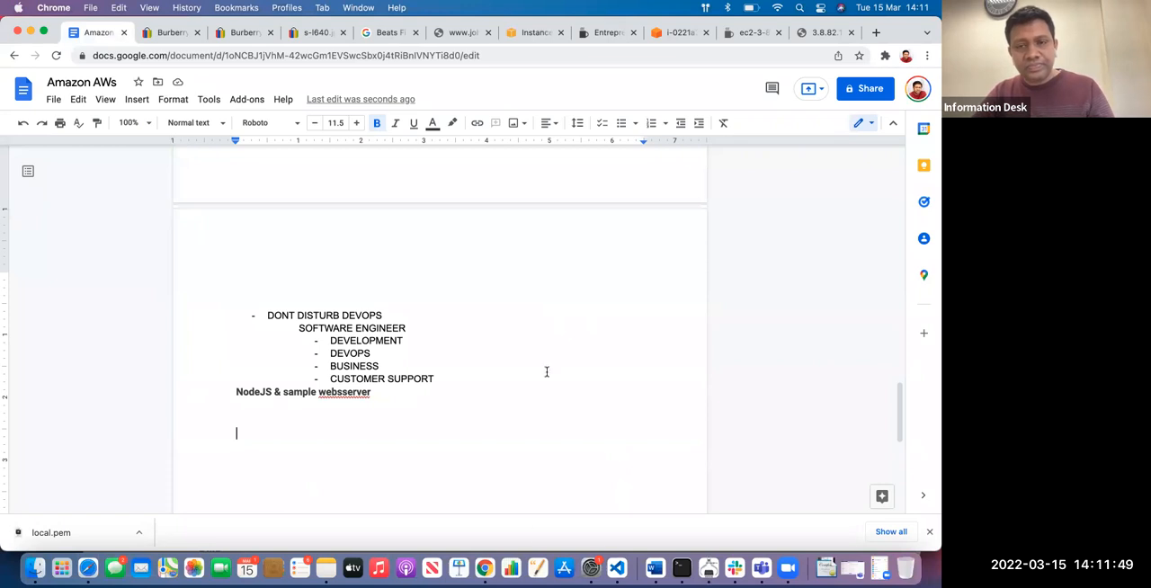
scroll(473, 412, up, 20)
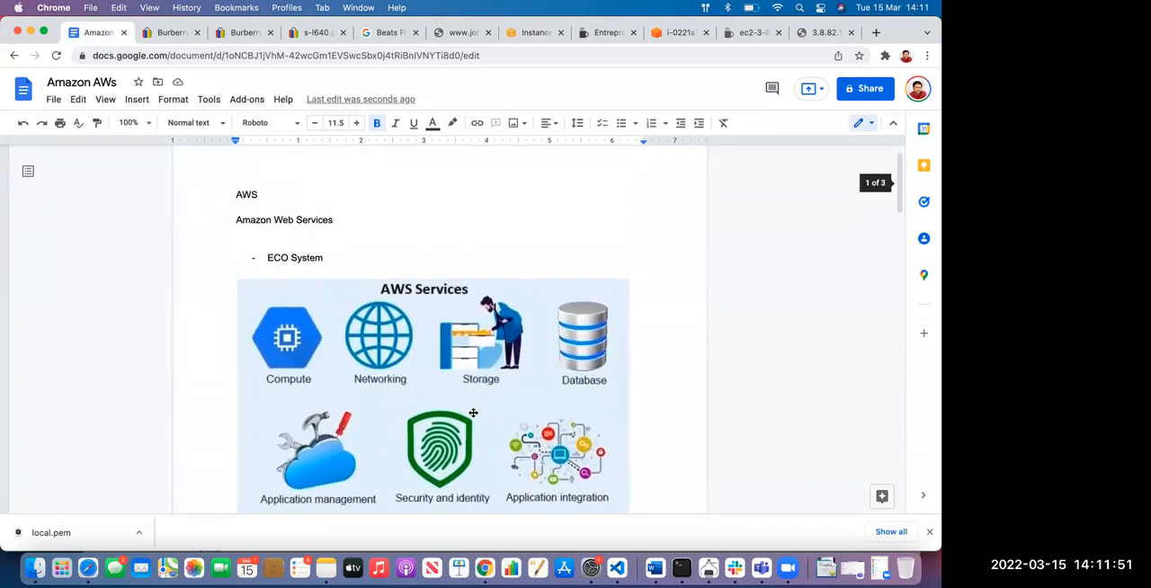
scroll(473, 410, down, 15)
scroll(473, 410, down, 5)
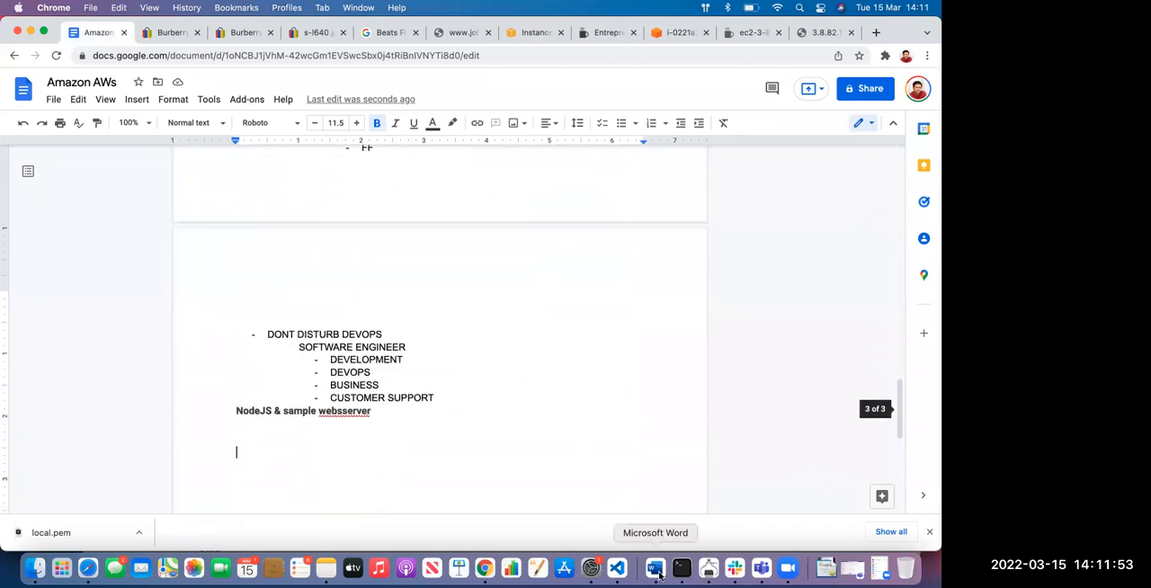
scroll(485, 385, up, 2)
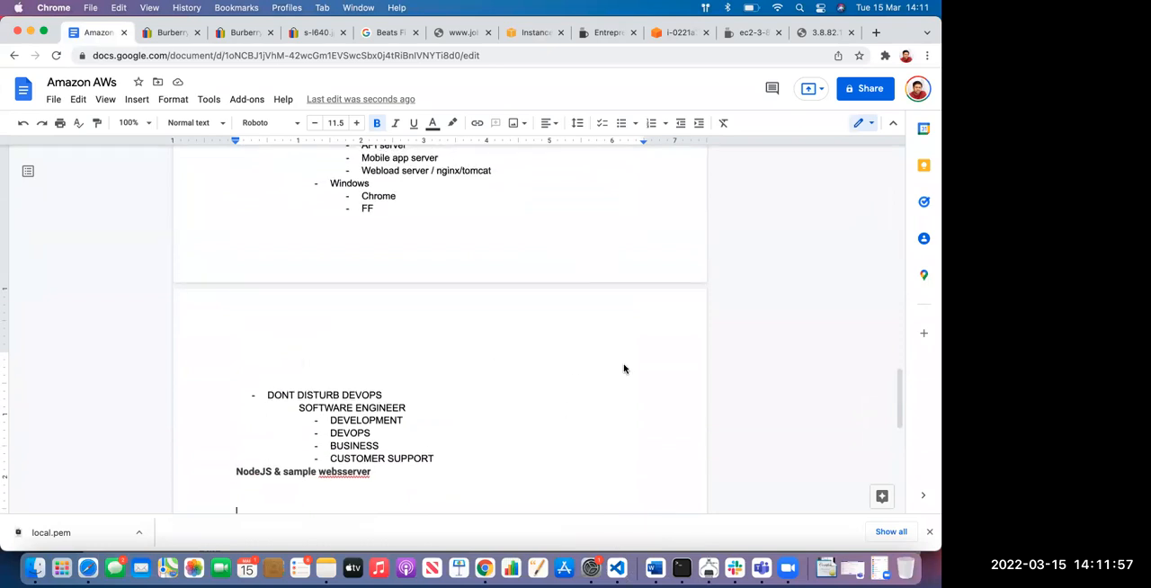
Switch to Terminal, list the img folder, then move up to the assets folder and list its contents
click(681, 567)
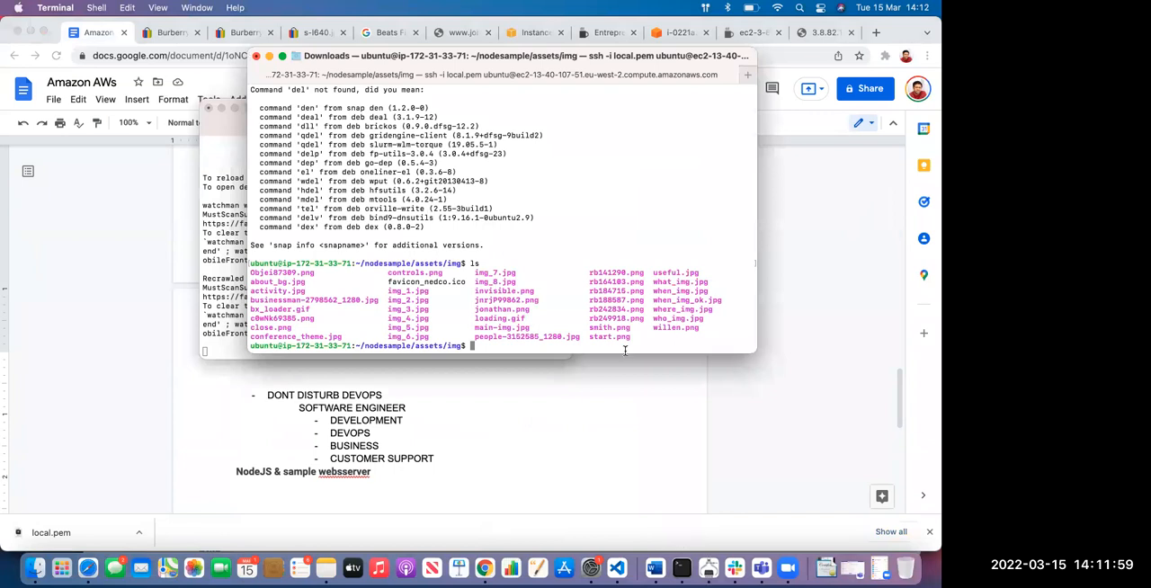
text(ls)
key(Return)
text(cd ..)
key(Return)
text(;s)
key(Return)
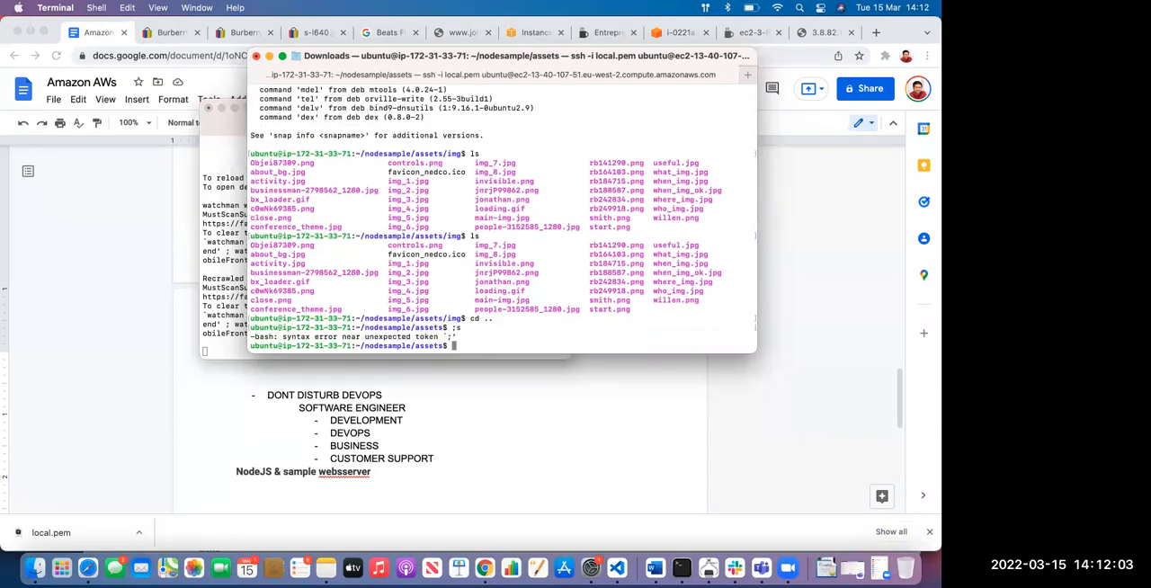
text(ls)
key(Return)
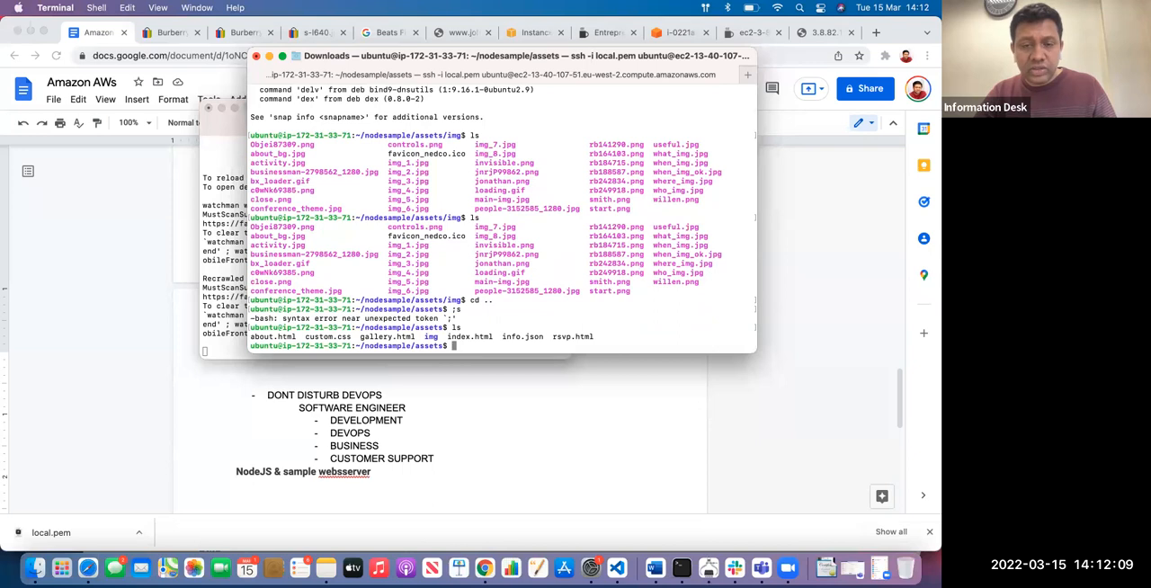
List the assets folder again, then move up to the nodesample folder and list its contents
text(ls)
key(Return)
key(BackSpace)
key(BackSpace)
text(cd ..)
key(Return)
text(ls)
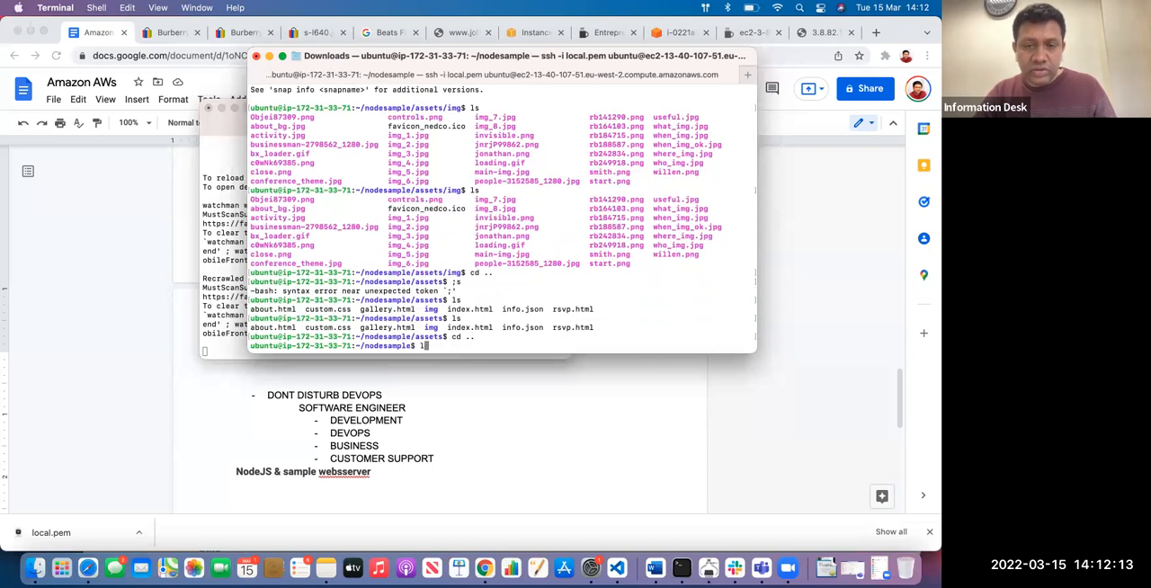
key(Return)
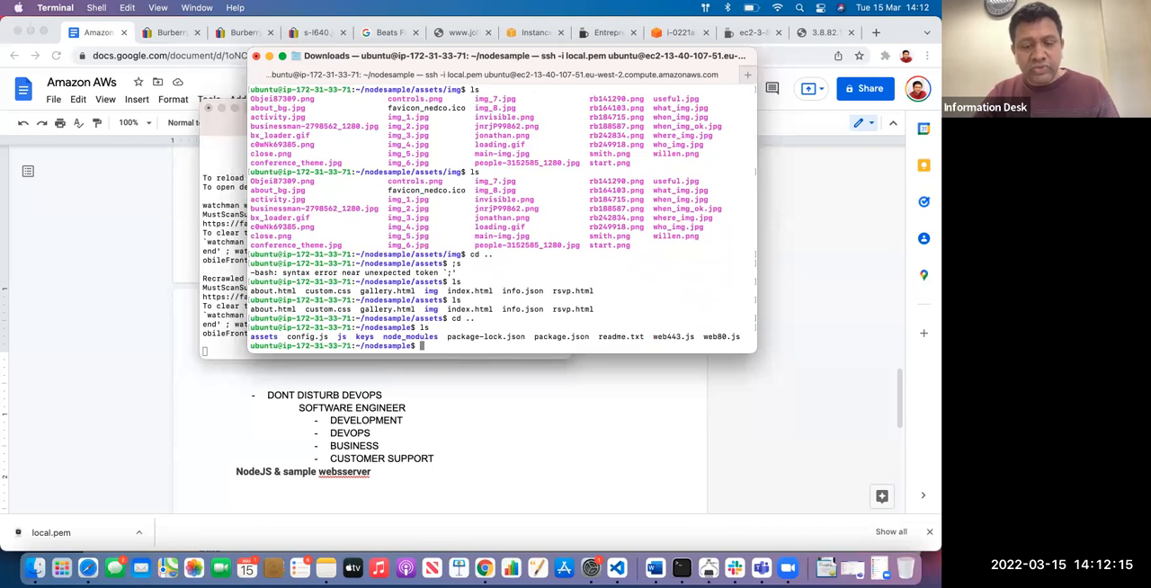
Highlight the user name in the prompt, then move up to the home folder and list its contents
double_click(261, 347)
click(429, 342)
text(c)
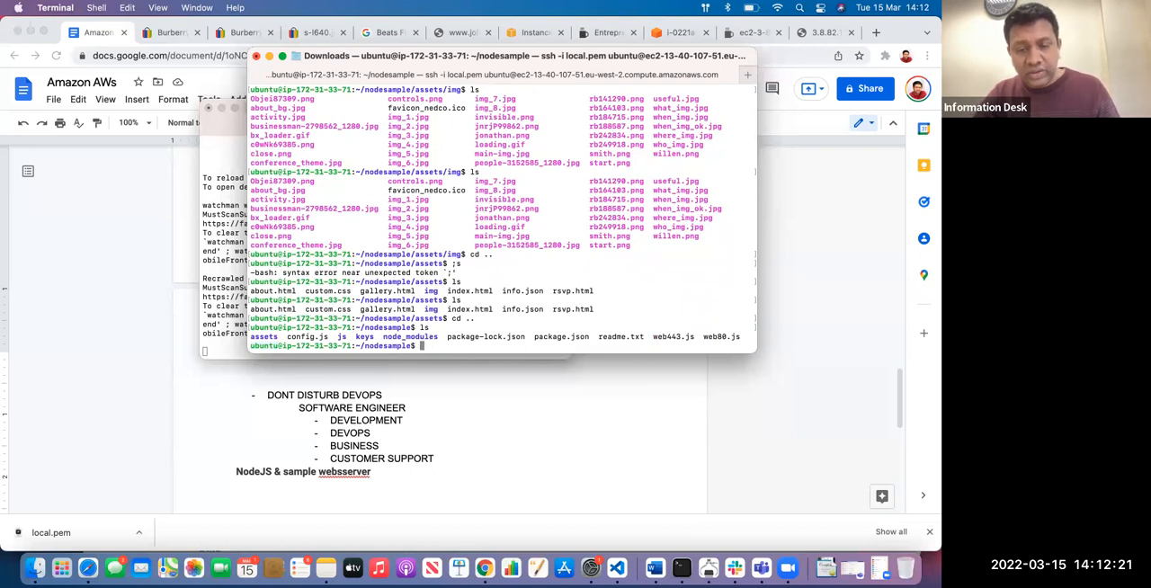
text(d ..)
key(Return)
text(ls)
key(Return)
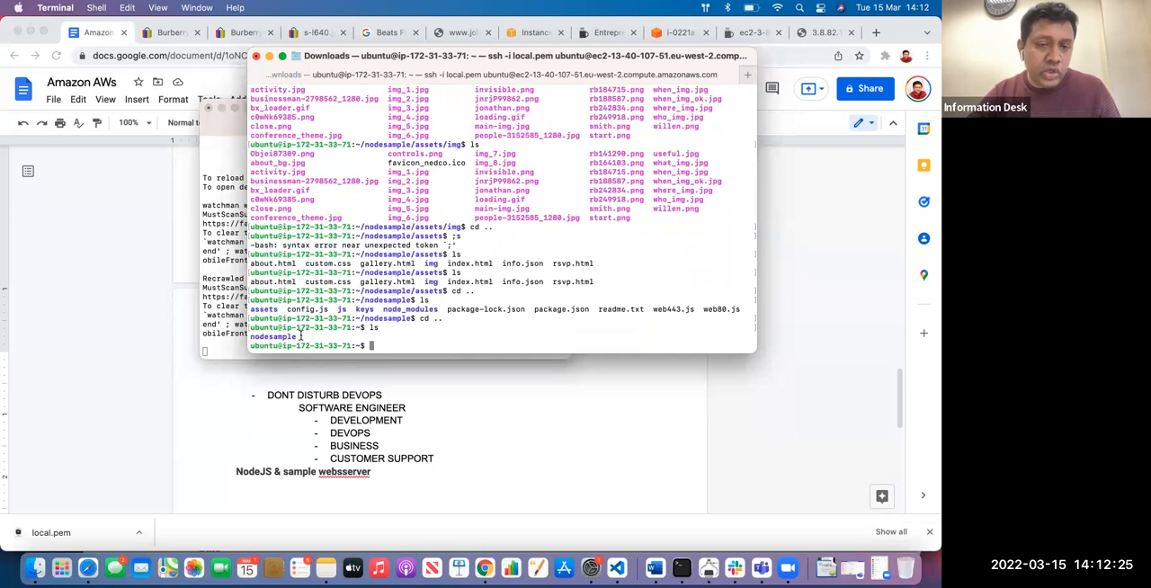
Highlight the nodesample folder in the listing and the ubuntu user name in the prompt, then clear the selection
double_click(252, 336)
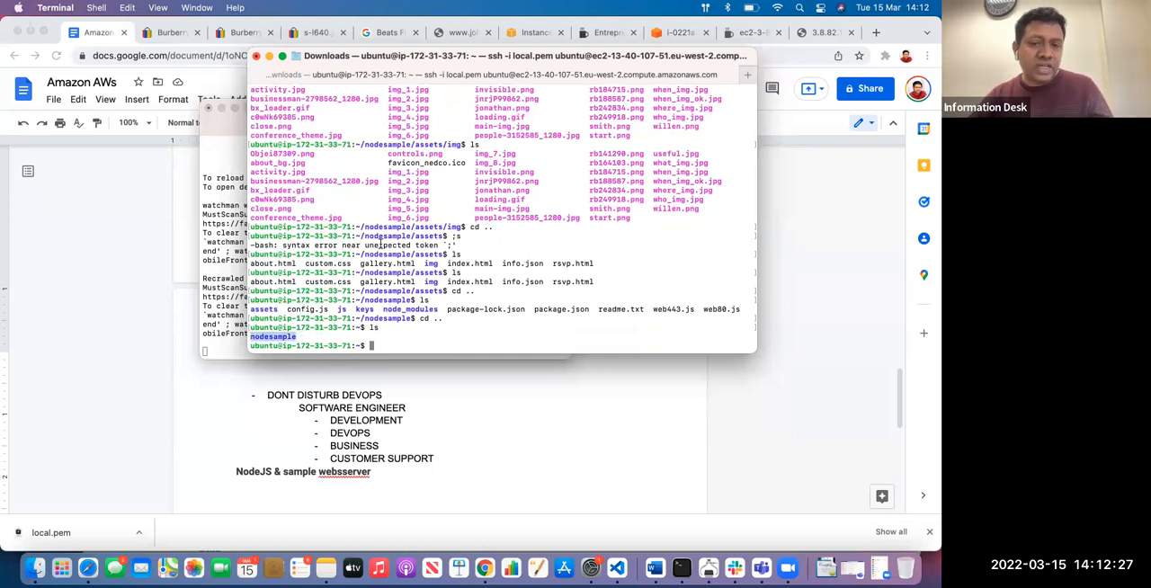
scroll(417, 211, up, 5)
scroll(417, 210, down, 5)
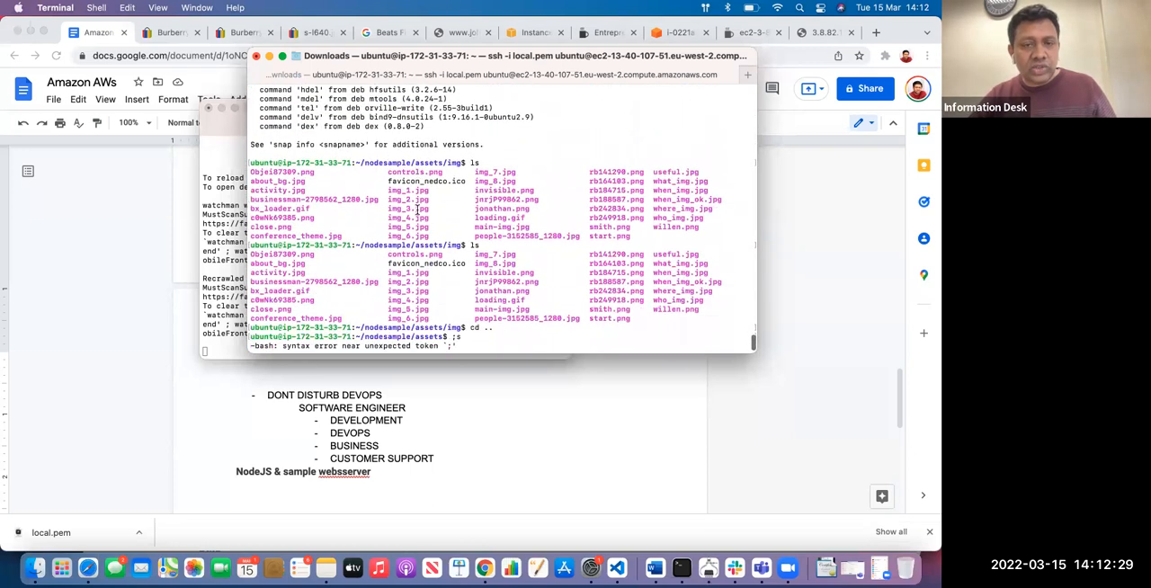
drag(280, 320, 251, 319)
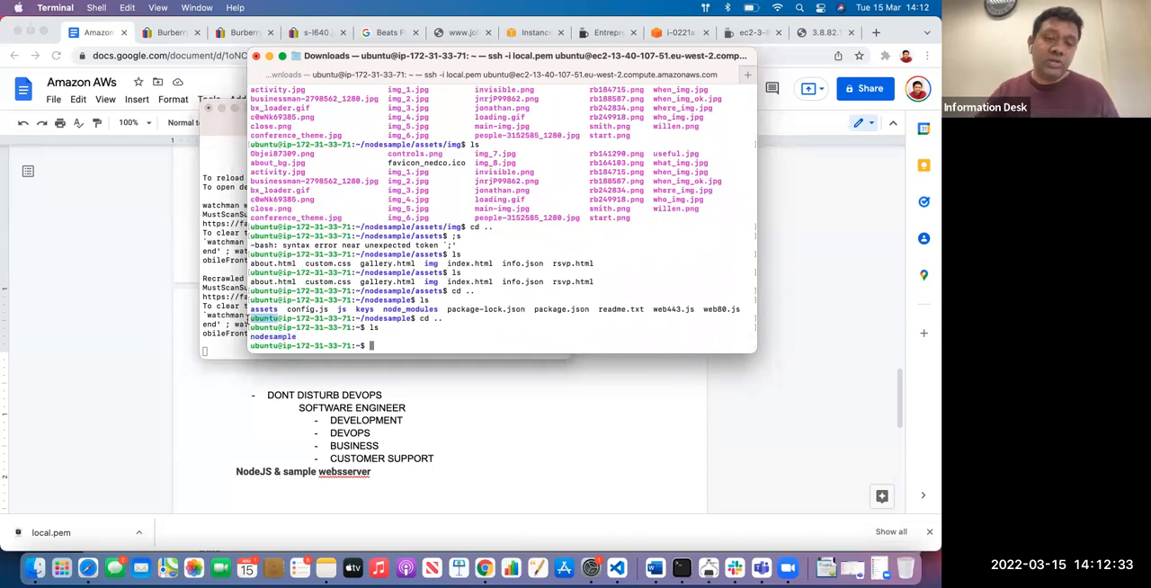
click(438, 336)
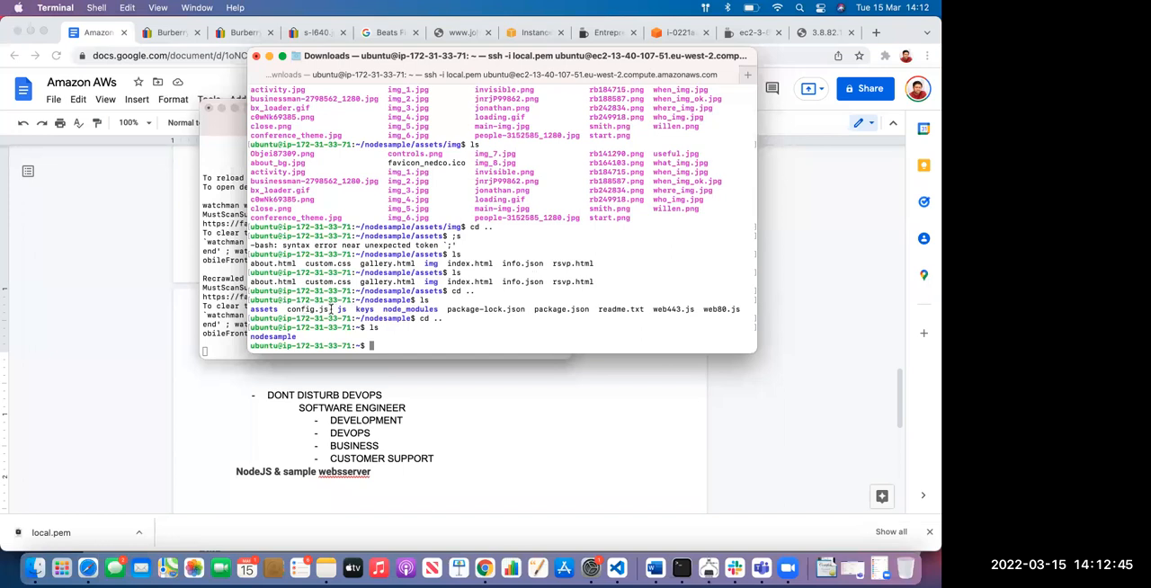
Highlight assets, img and the nodesample/assets/img path in the terminal output, return to the latest prompt, and switch to Zoom
double_click(269, 308)
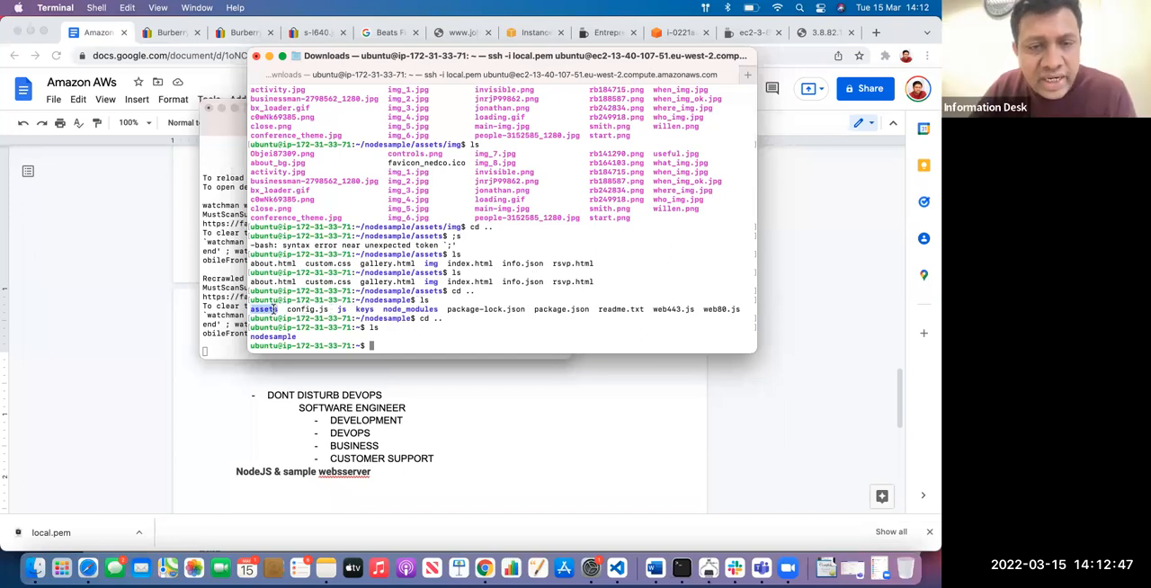
double_click(455, 226)
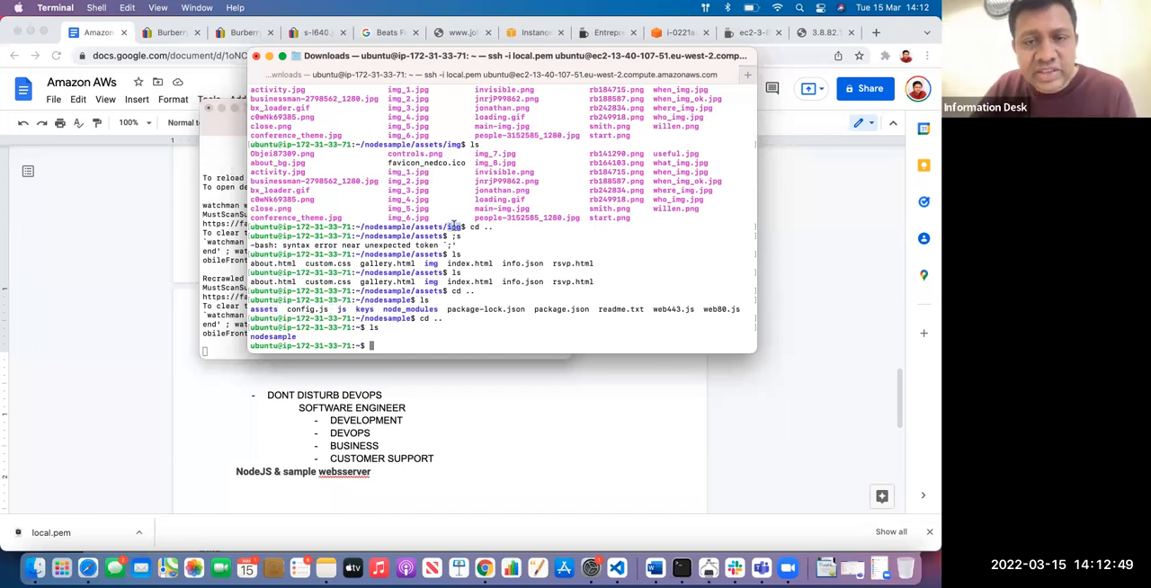
scroll(455, 224, up, 1)
drag(359, 163, 458, 163)
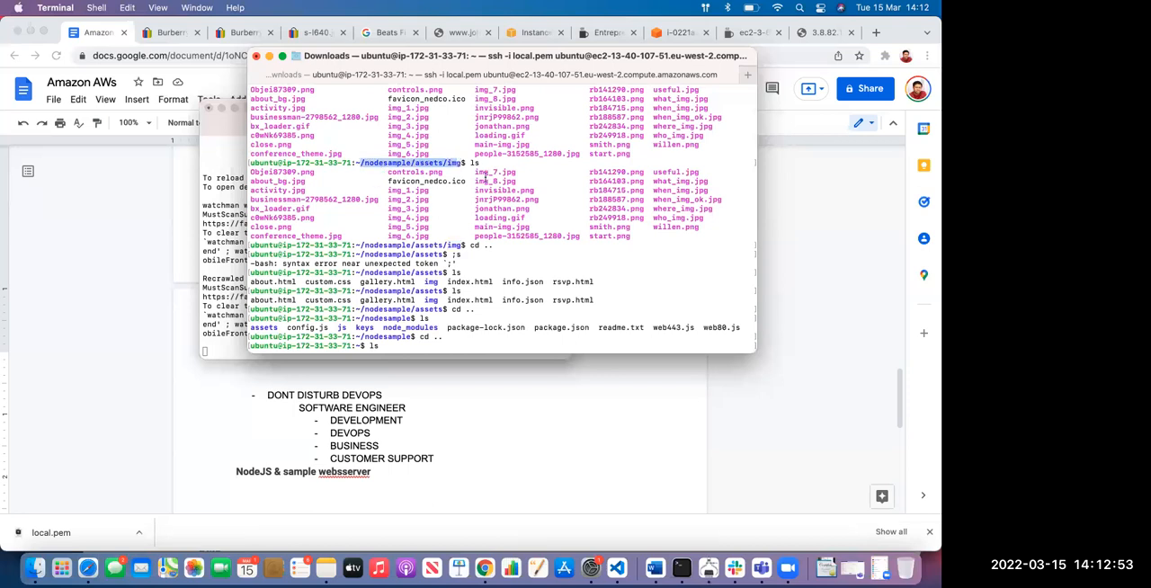
click(486, 177)
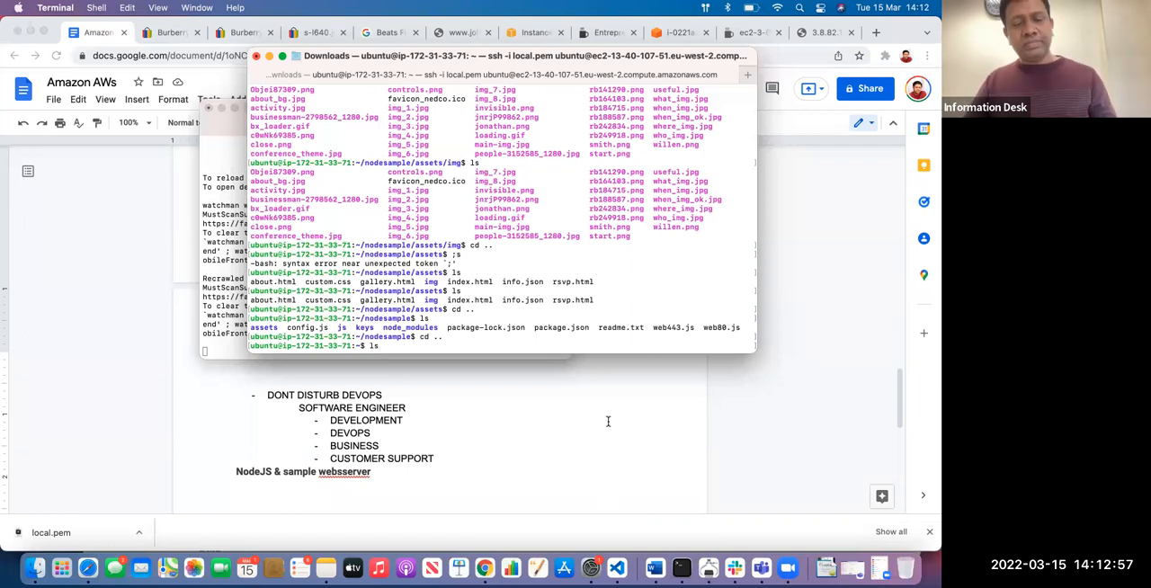
key(Return)
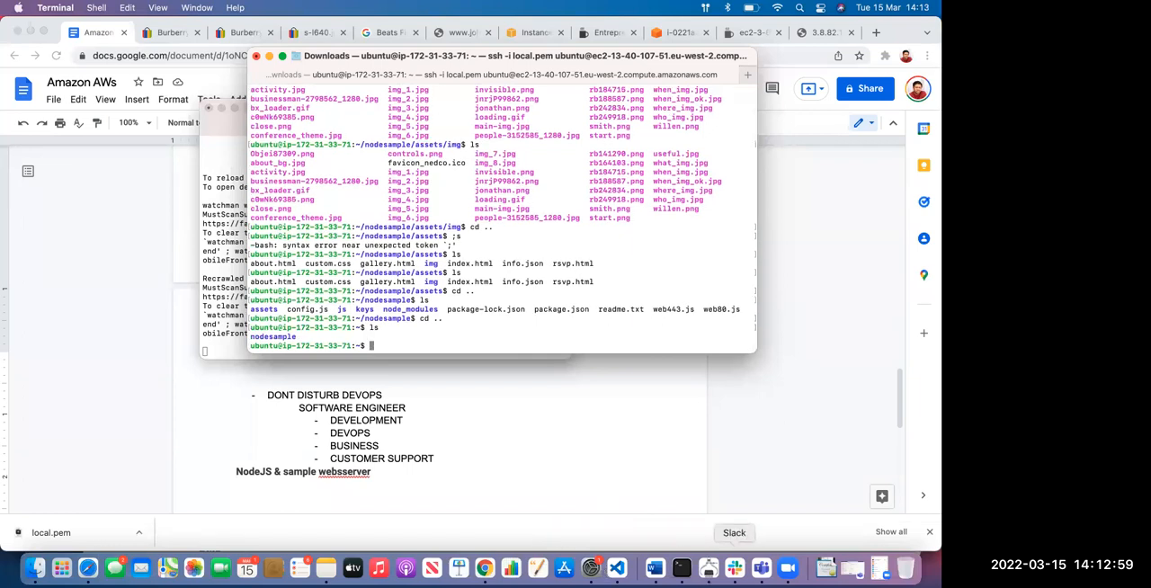
click(778, 567)
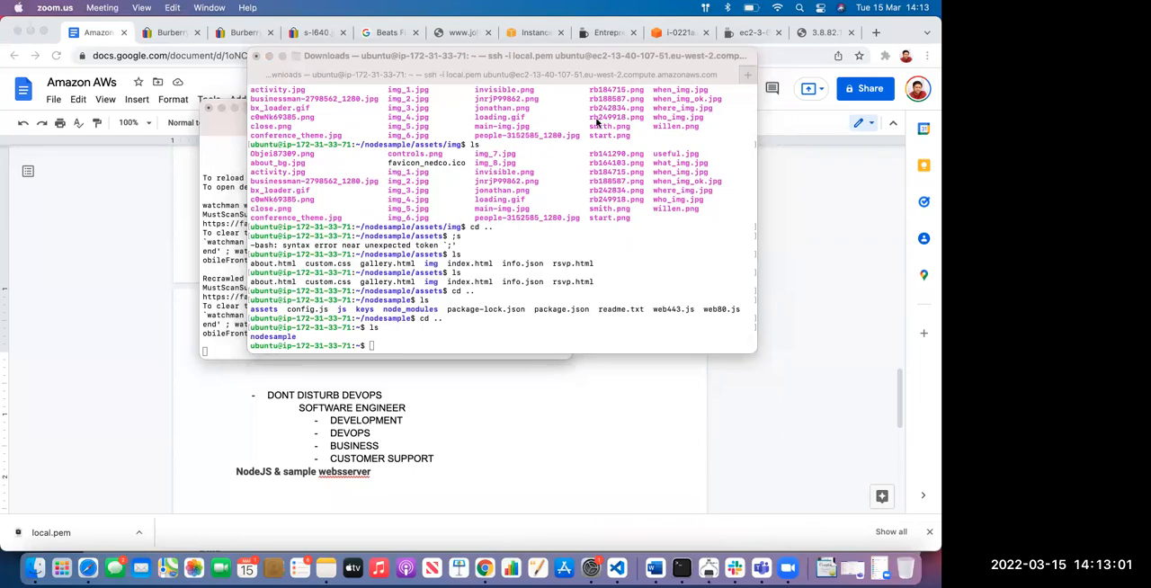